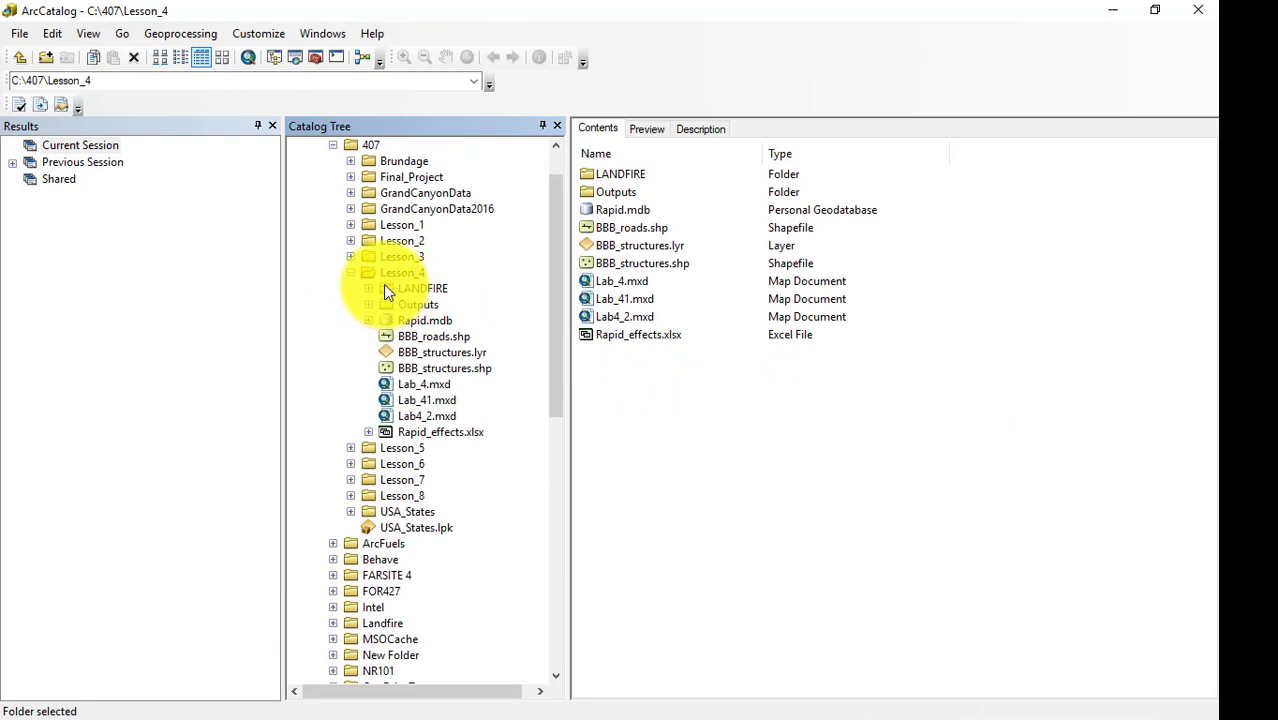
- Create a file geodatabase in the Lesson_4 LANDFIRE folder and name it LANDFIRE_corrected
click(383, 284)
click(608, 221)
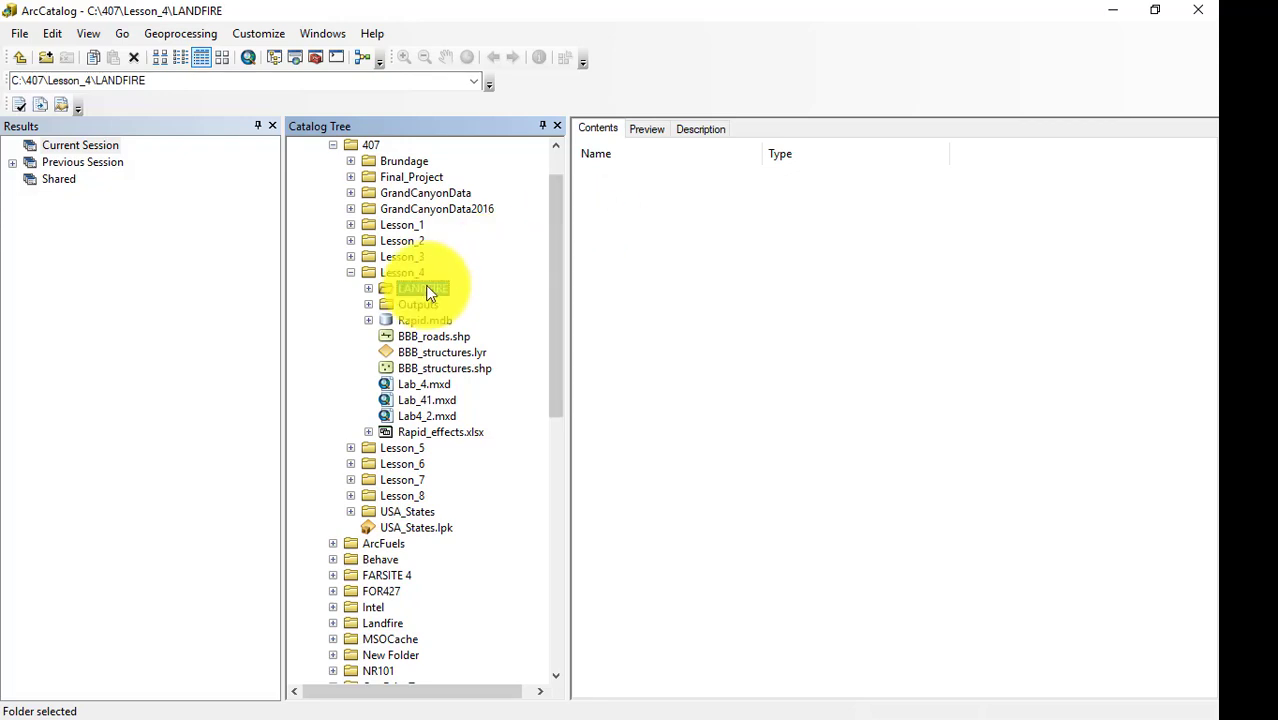
right_click(700, 260)
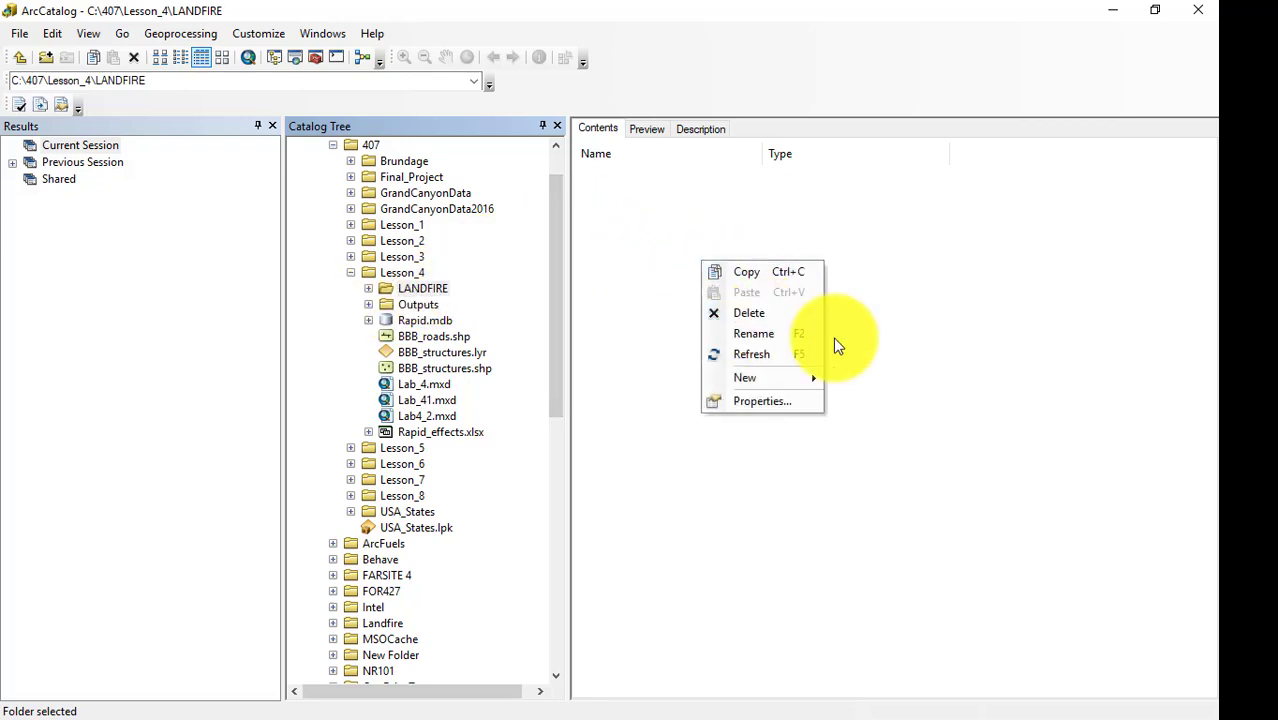
mouse_move(790, 377)
click(890, 400)
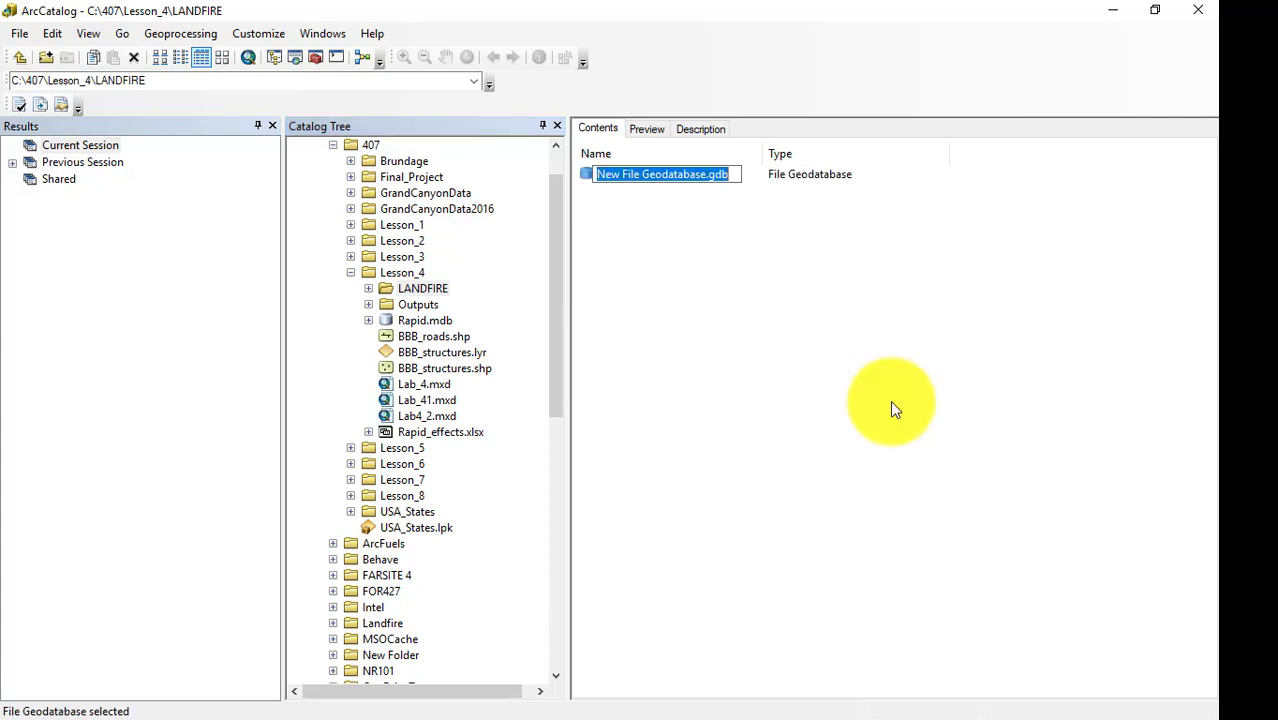
text(LANDFIRE_corrected)
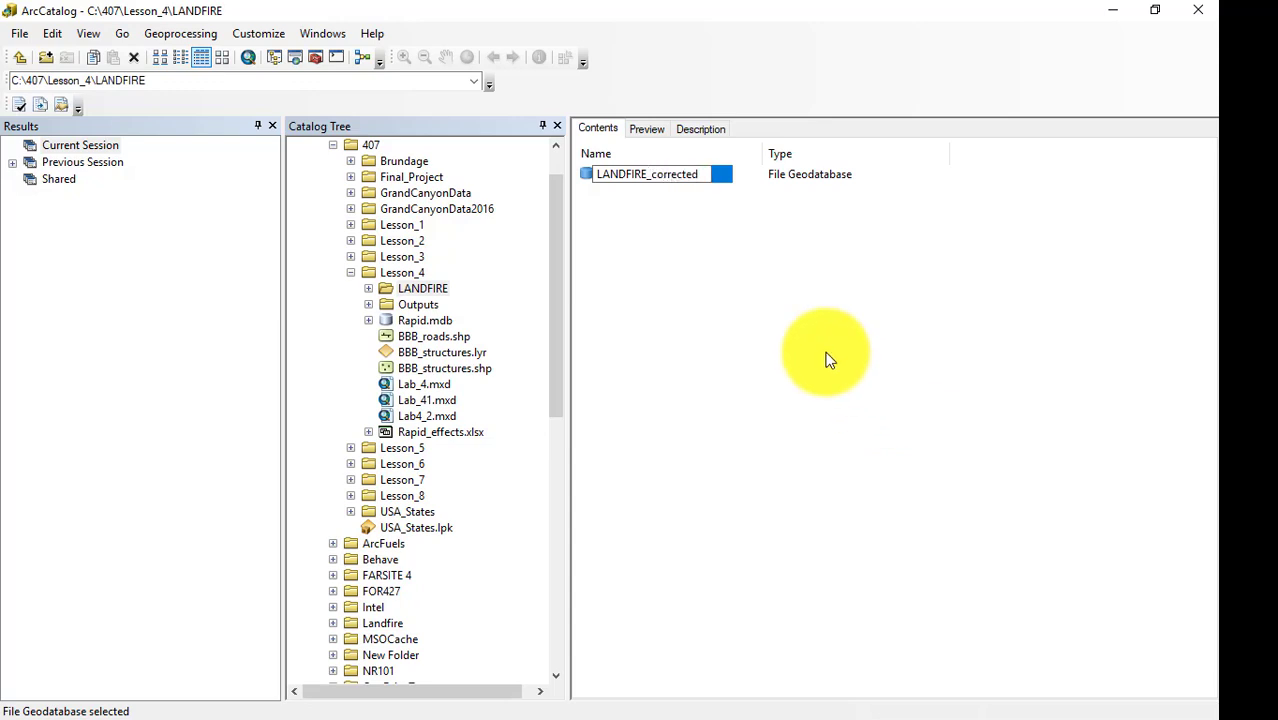
click(753, 314)
- Create a second file geodatabase in the LANDFIRE folder and name it LANDFIRE_roads
right_click(693, 248)
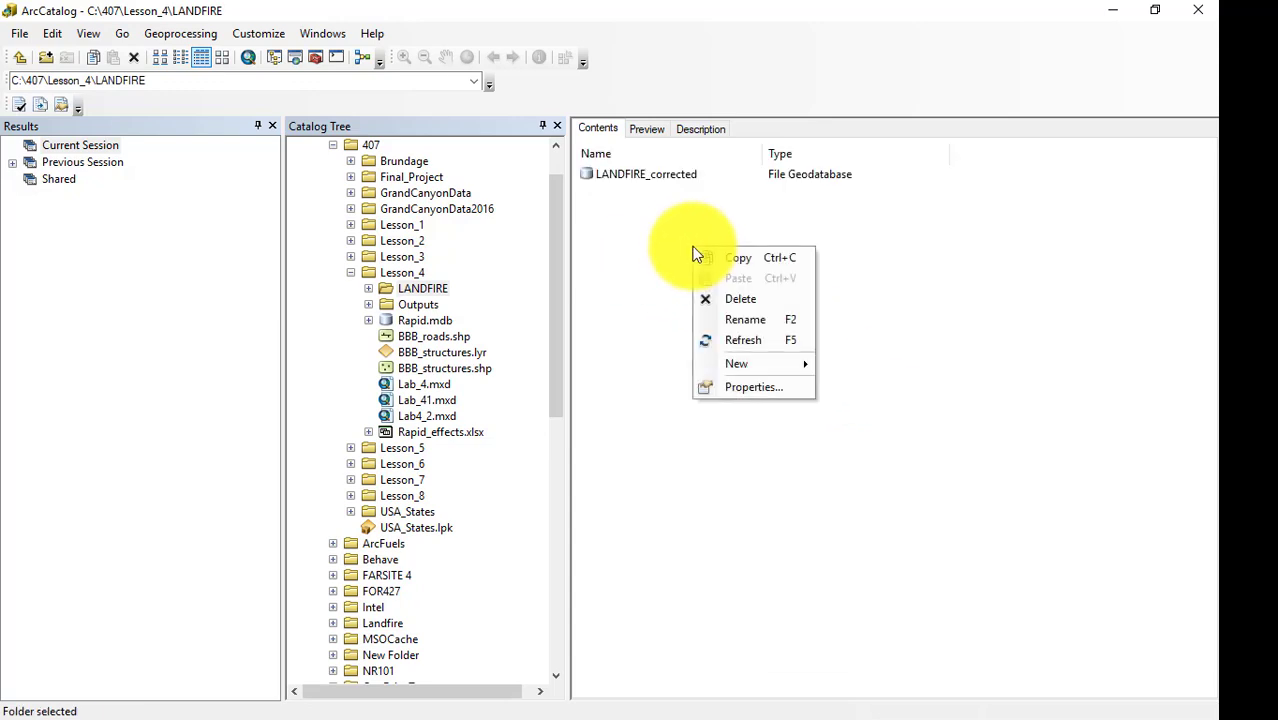
mouse_move(792, 366)
click(887, 391)
text(LANDFIRE_roads)
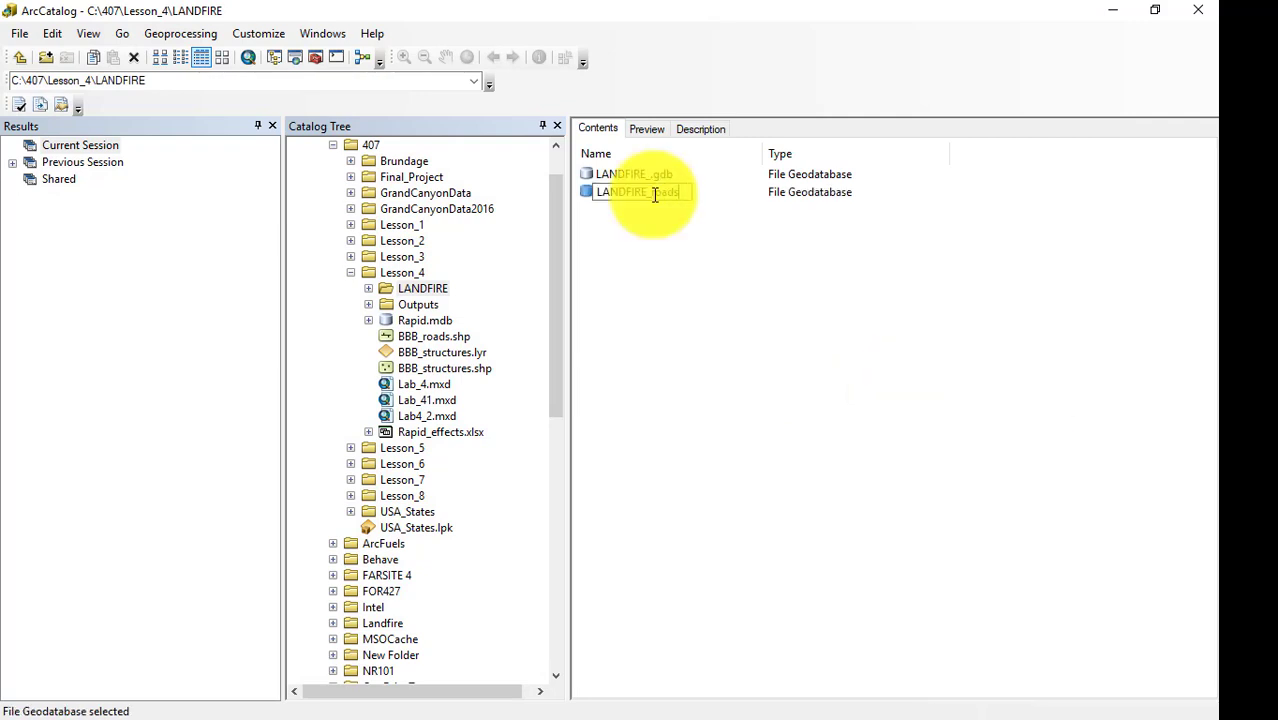
click(685, 240)
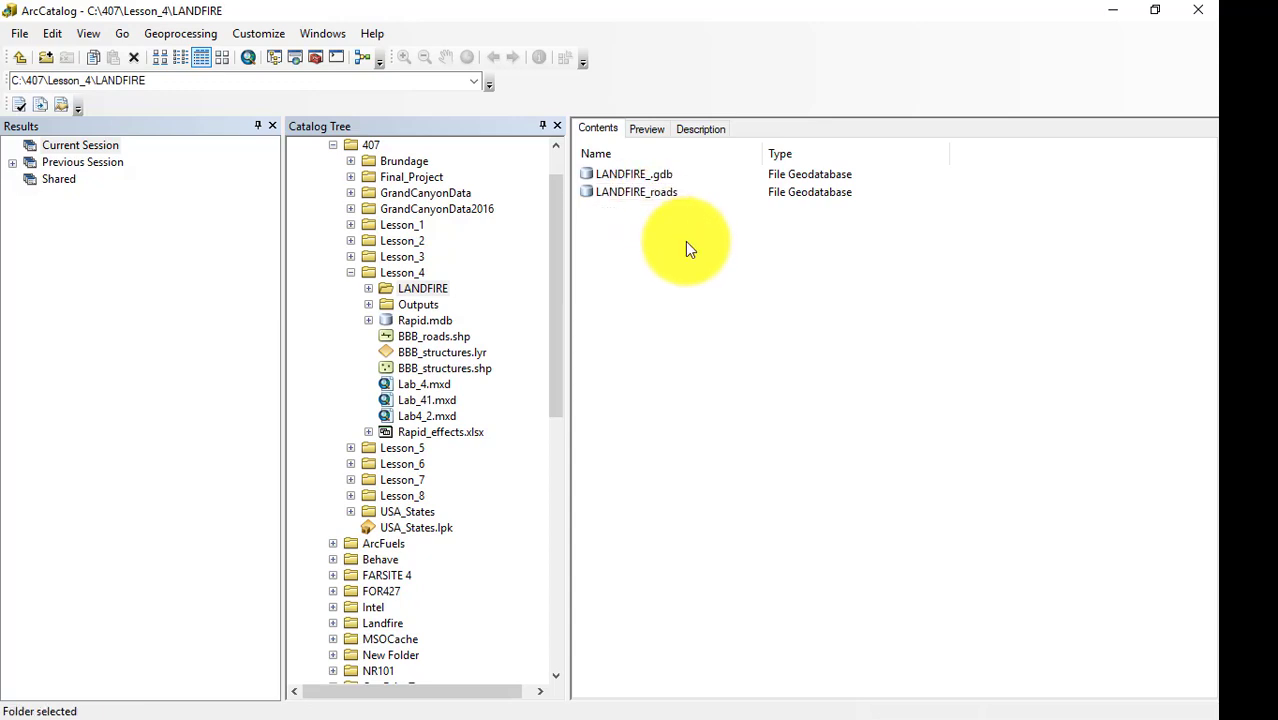
- Rename the LANDFIRE_.gdb geodatabase as LANDFIRE_corrected.gdb
right_click(685, 241)
click(648, 180)
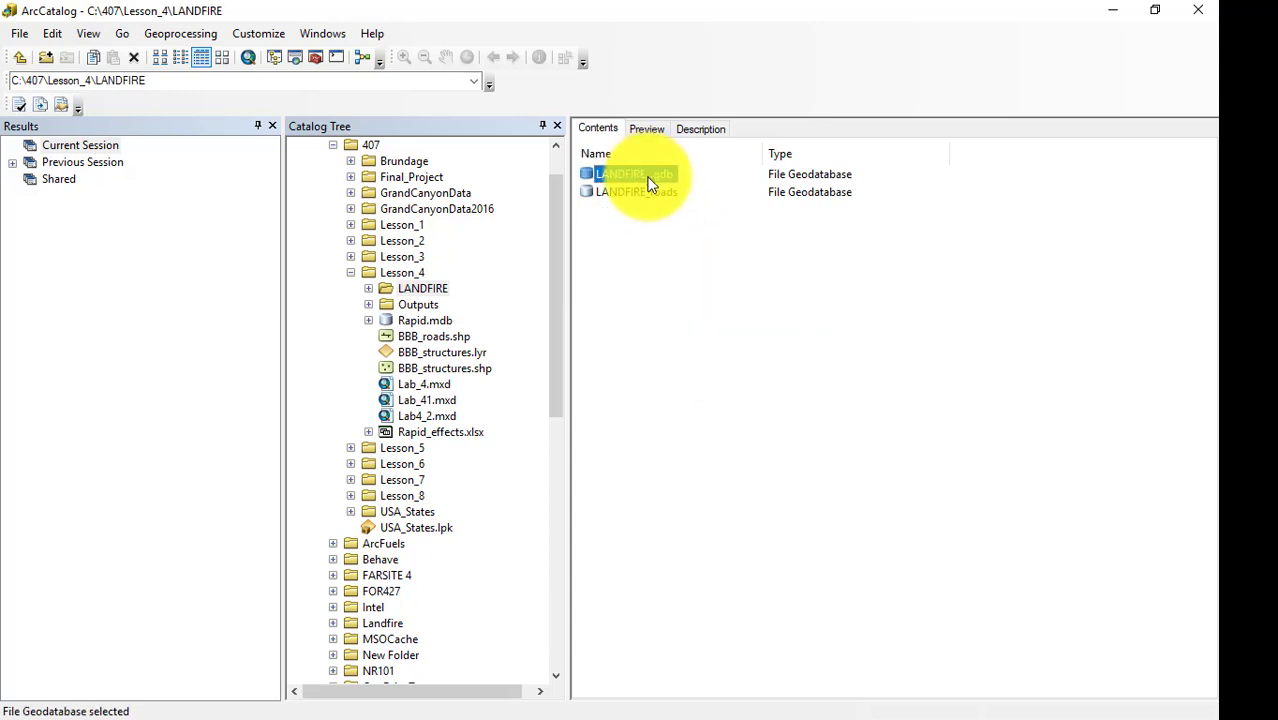
click(649, 176)
click(653, 176)
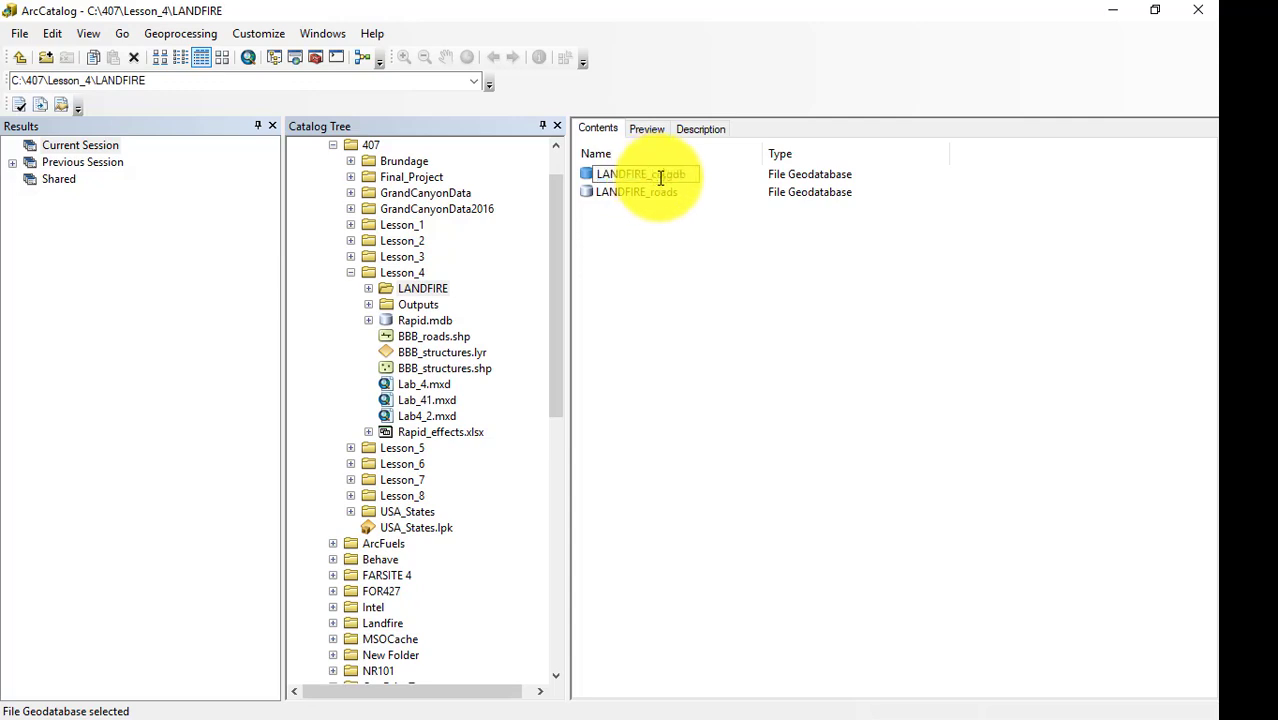
text(corrected)
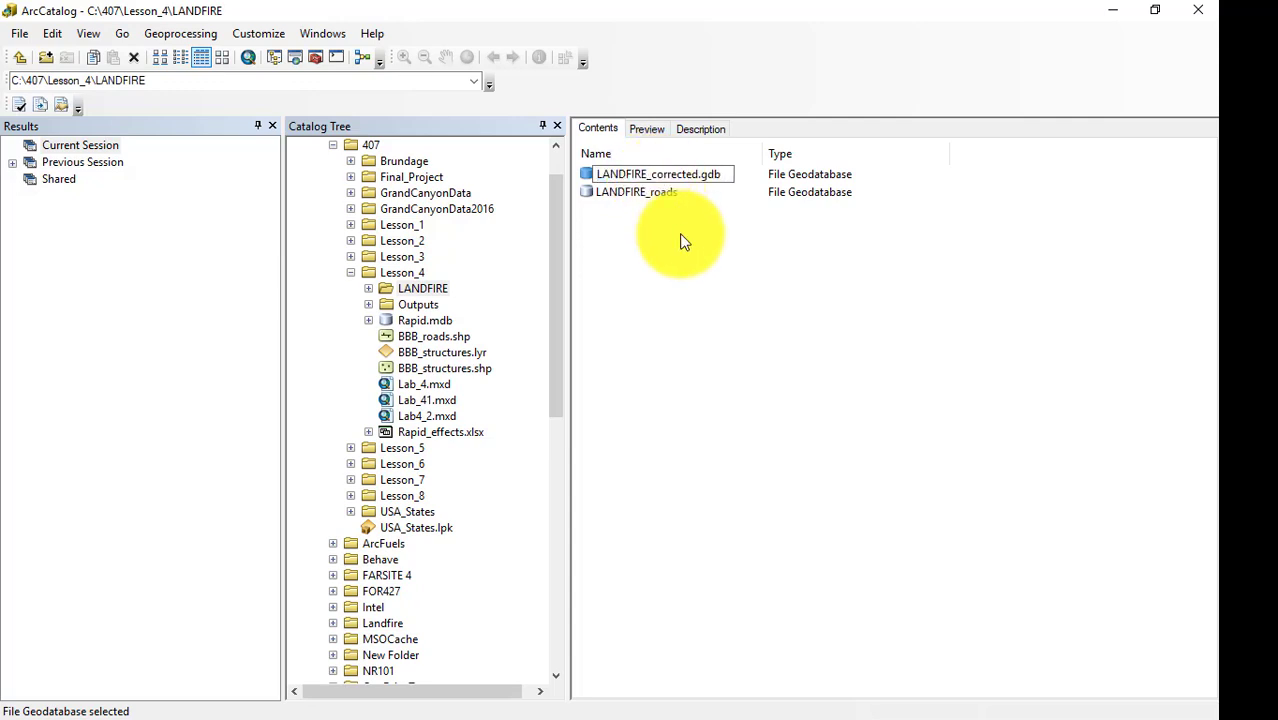
click(642, 228)
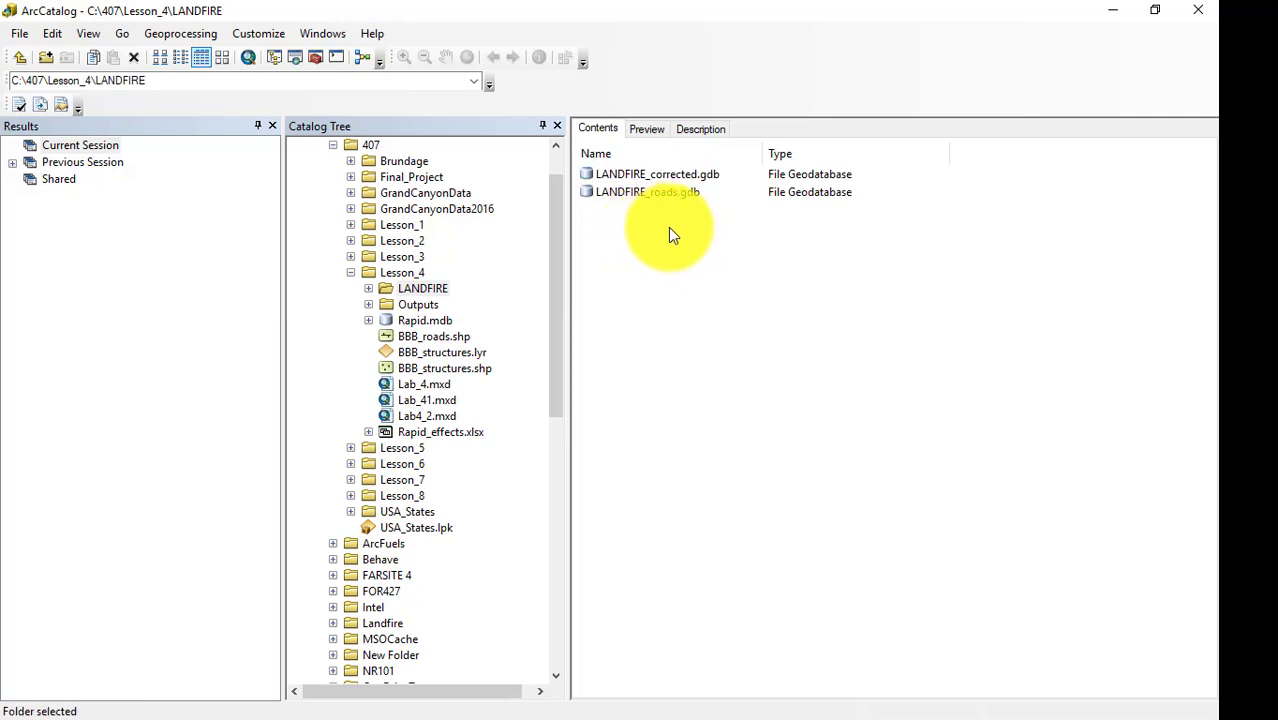
- Create a third file geodatabase in the LANDFIRE folder and name it LANDFIRE_wui
right_click(669, 228)
mouse_move(742, 345)
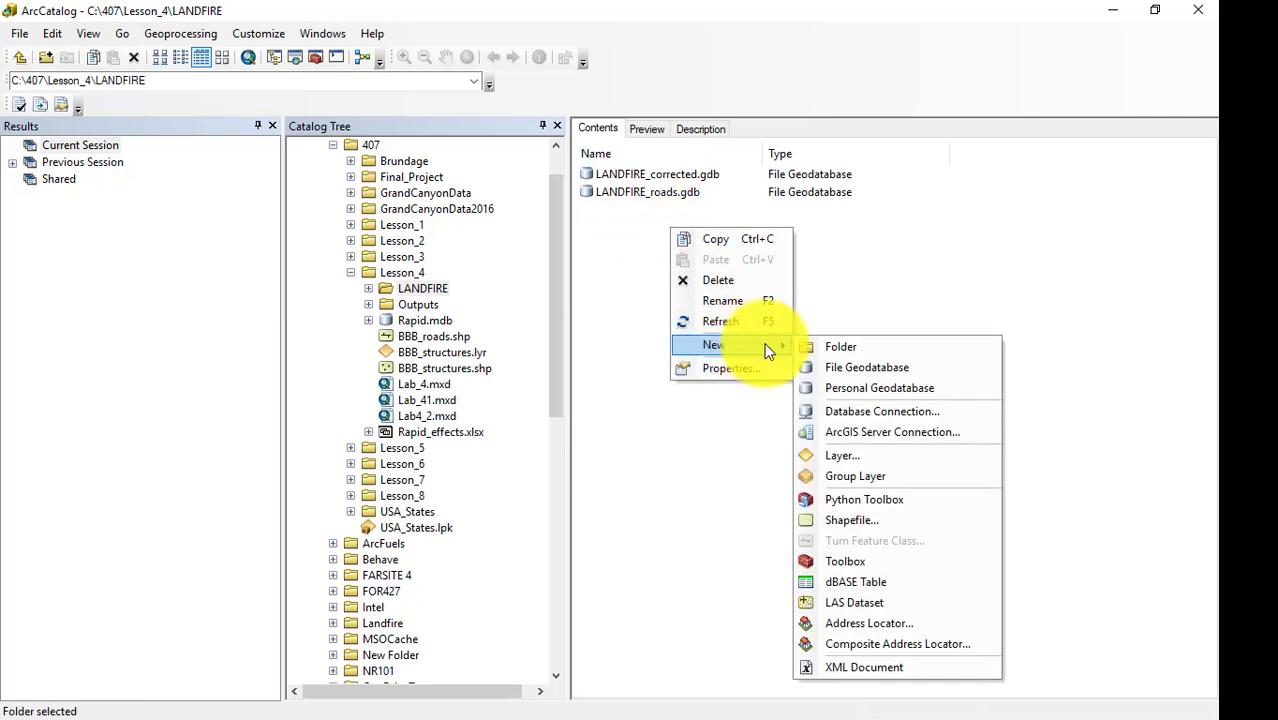
click(880, 286)
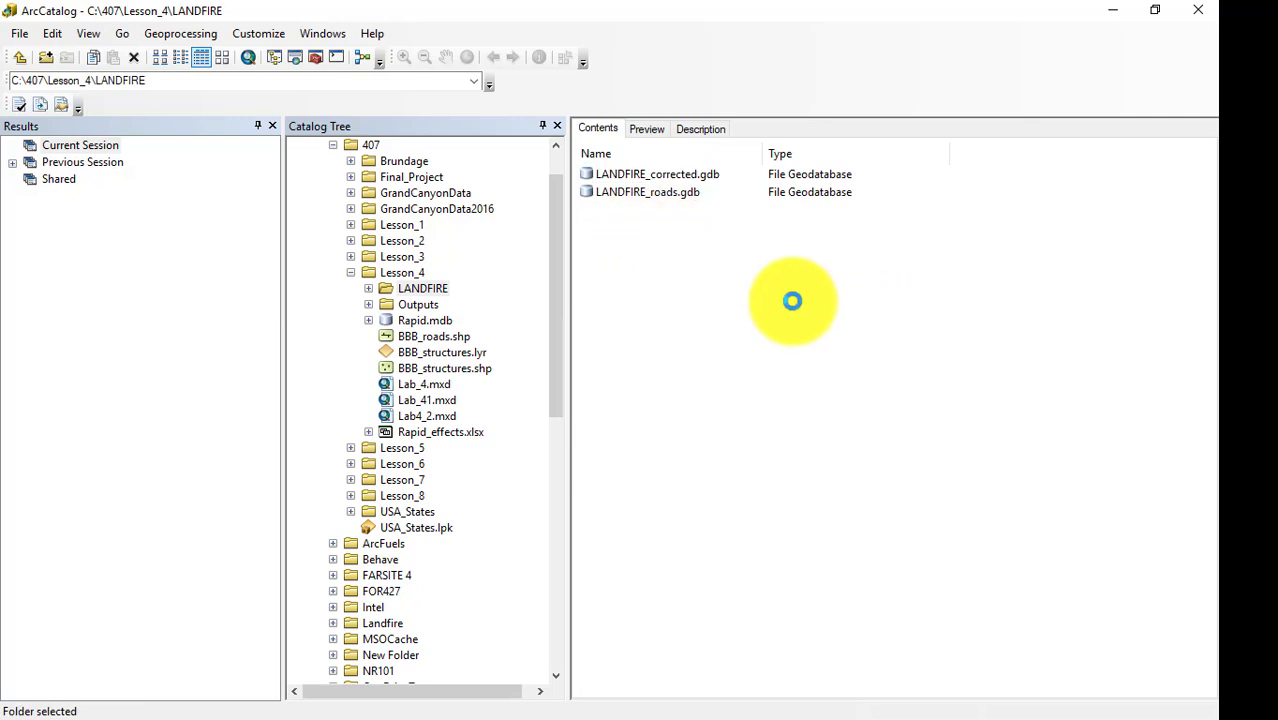
text(LA)
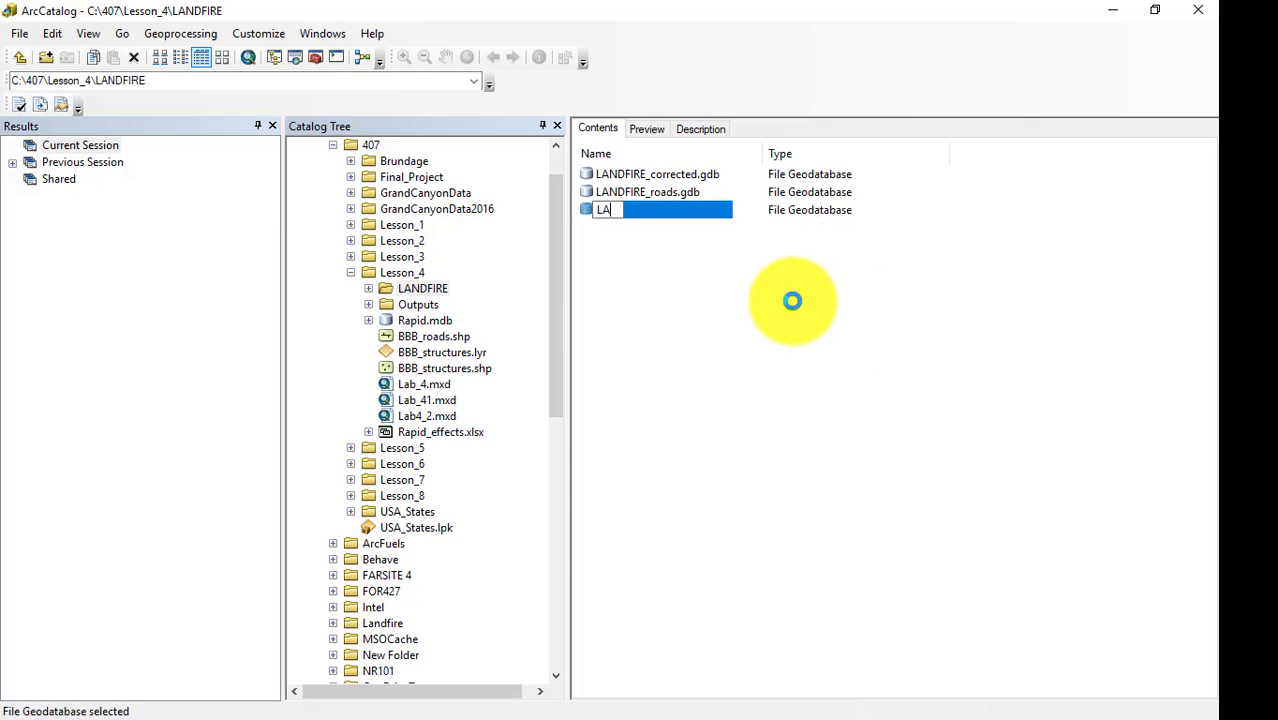
text(NDFIRE_)
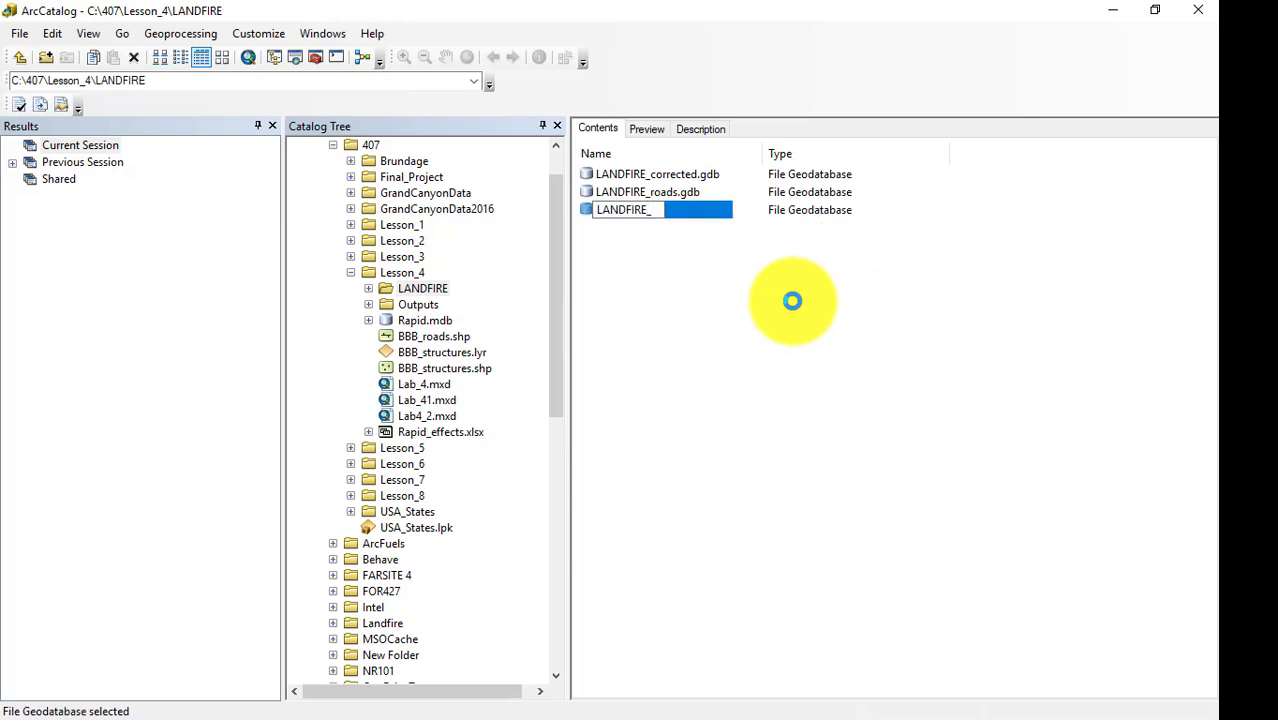
text(wui)
click(686, 280)
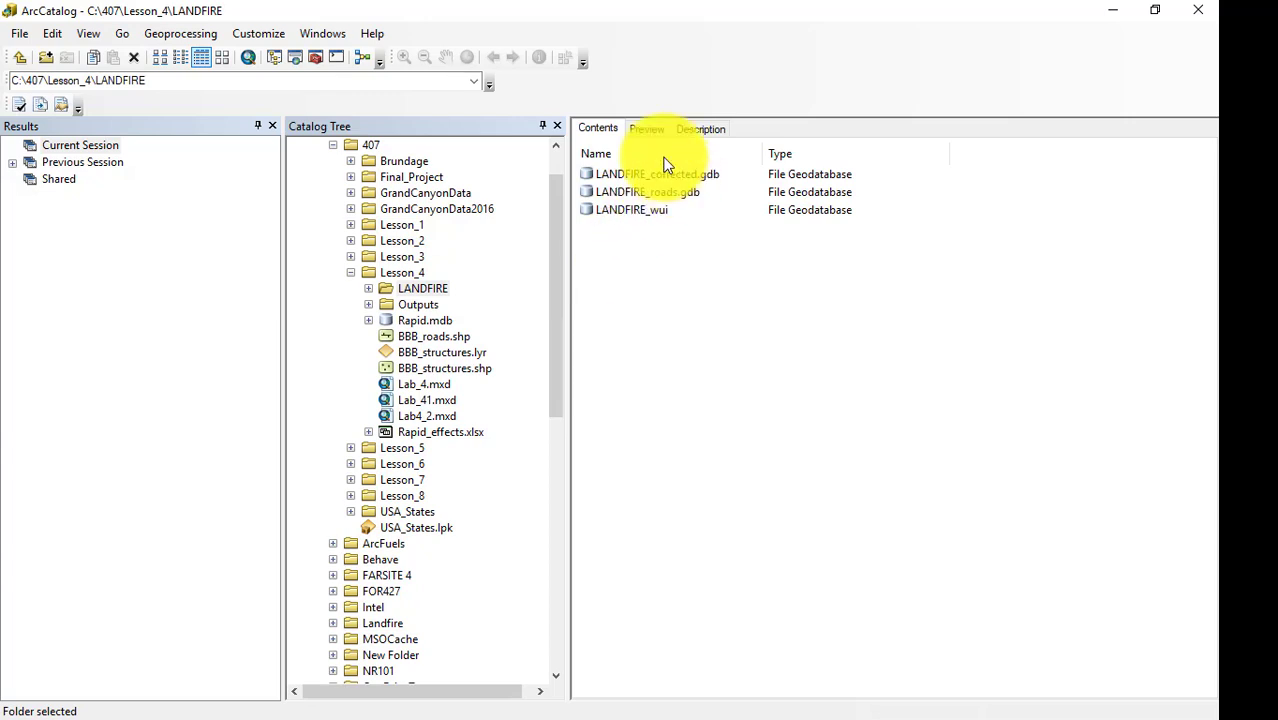
- Start a raster dataset import into LANDFIRE_corrected.gdb and browse for the input rasters in C:\407\Lesson_3\Landfire_gov
click(619, 176)
right_click(618, 174)
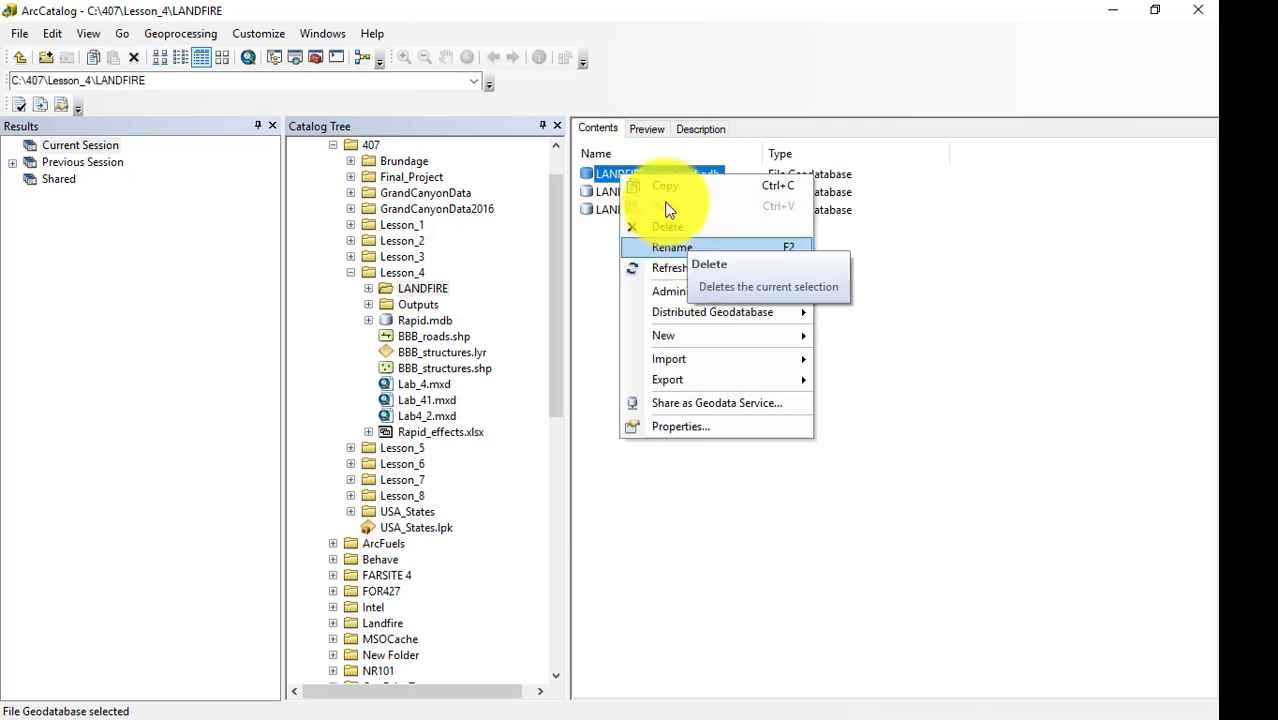
mouse_move(741, 368)
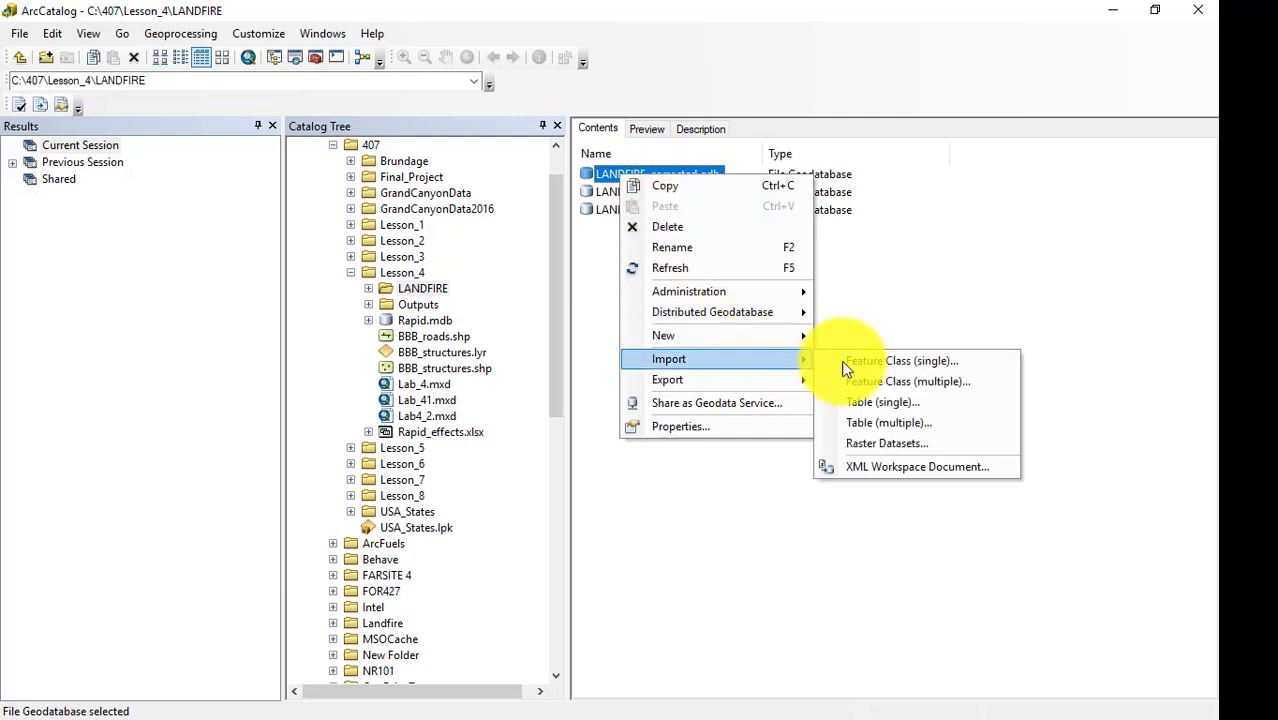
click(890, 446)
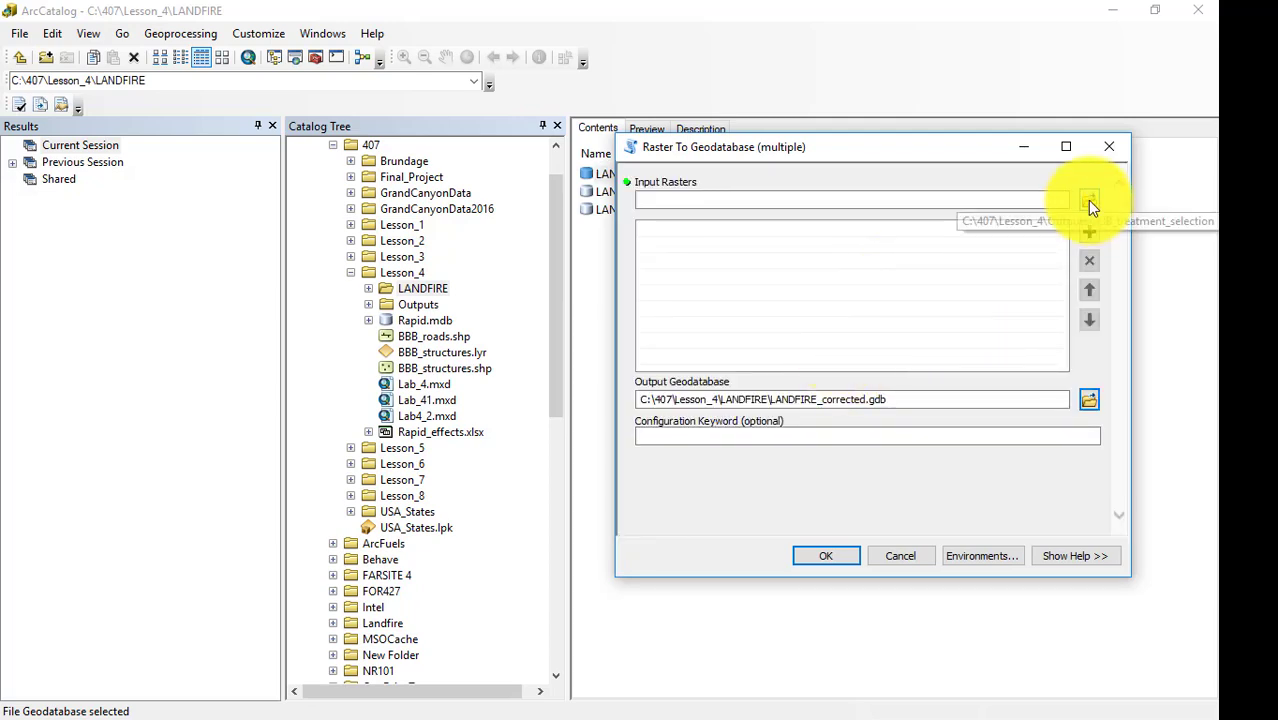
click(1088, 200)
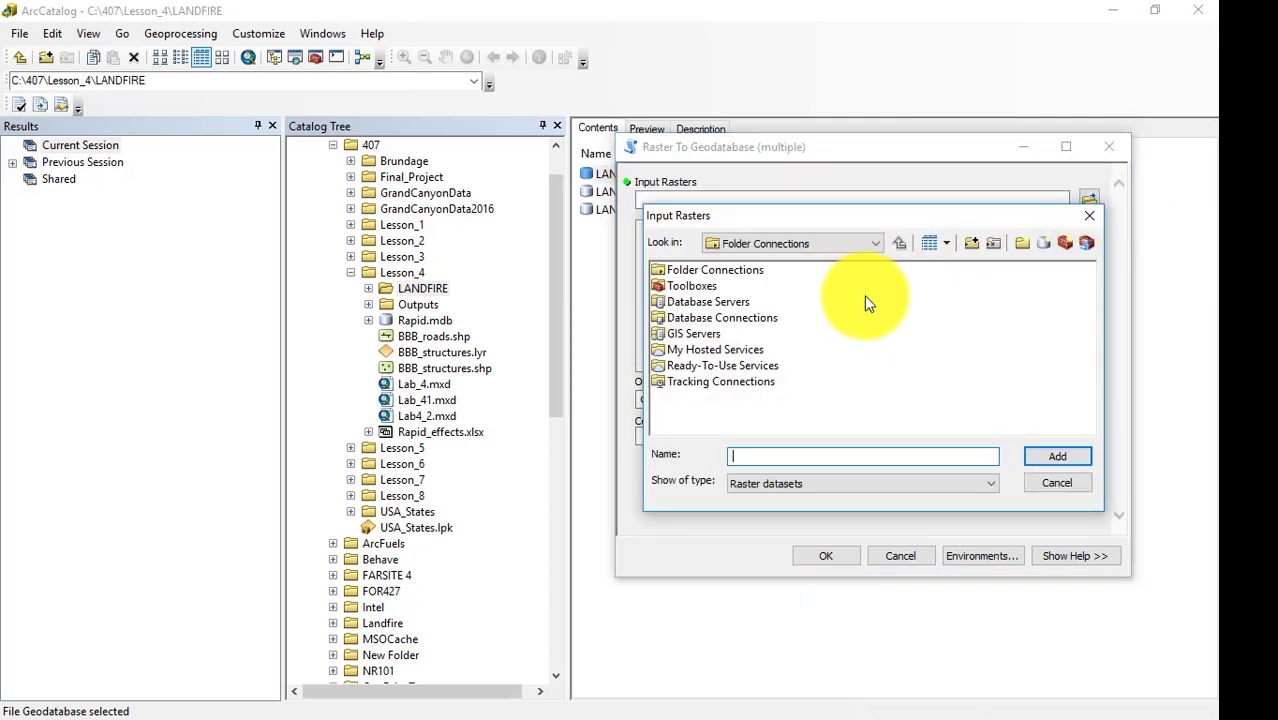
click(876, 243)
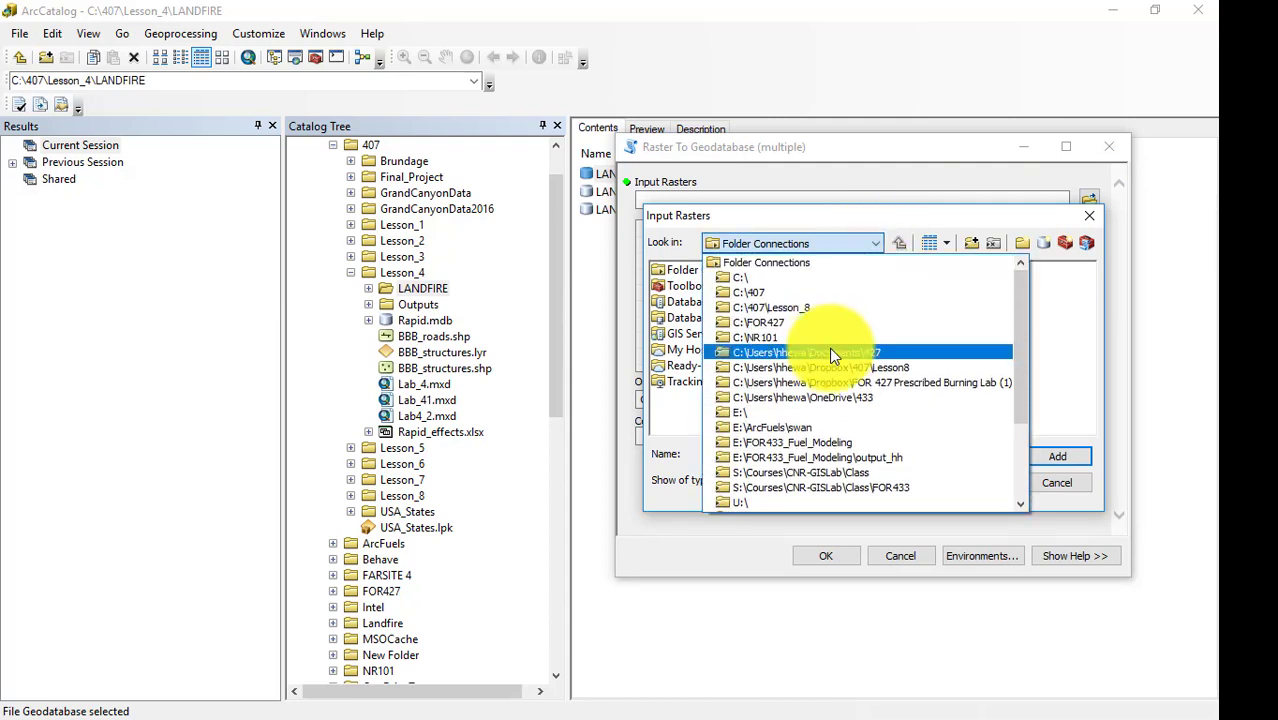
click(755, 292)
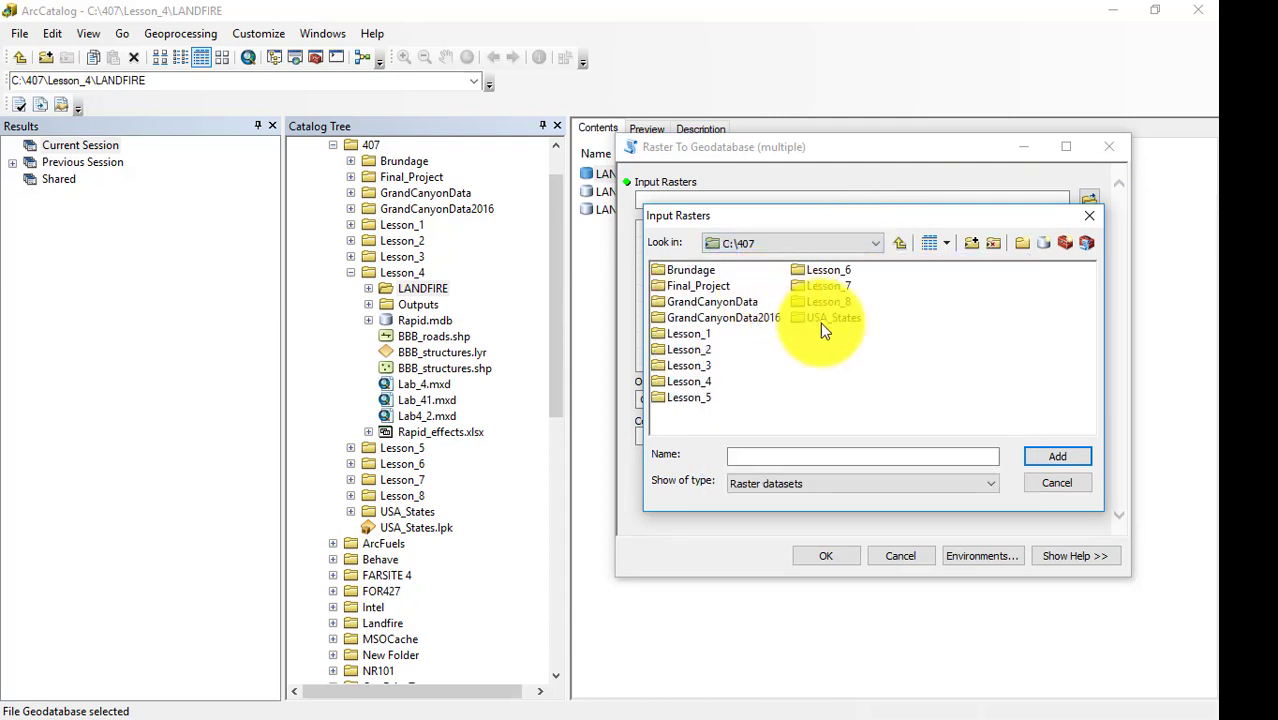
double_click(705, 365)
double_click(700, 286)
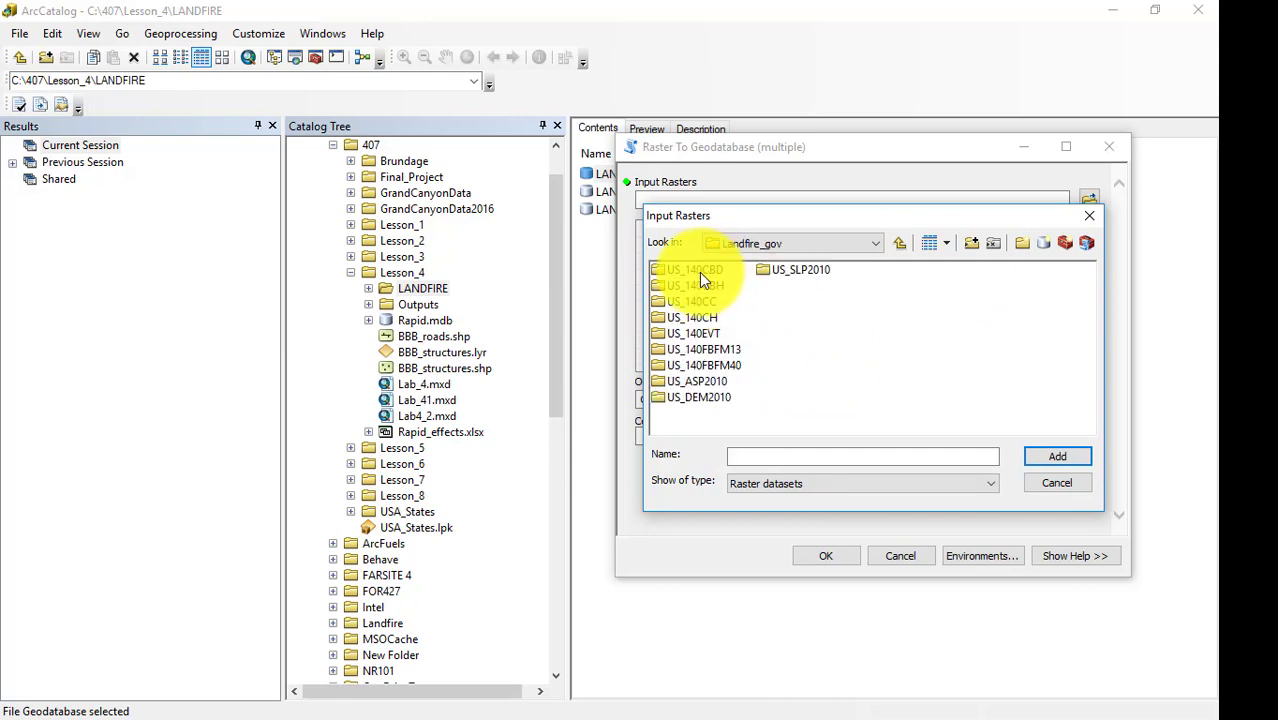
- Add the us_140cbd, us_140cbh, us_140cc, us_140ch, us_140fbfm40, us_asp2010, us_dem2010 and us_slp2010 rasters as inputs and run the import
click(1057, 457)
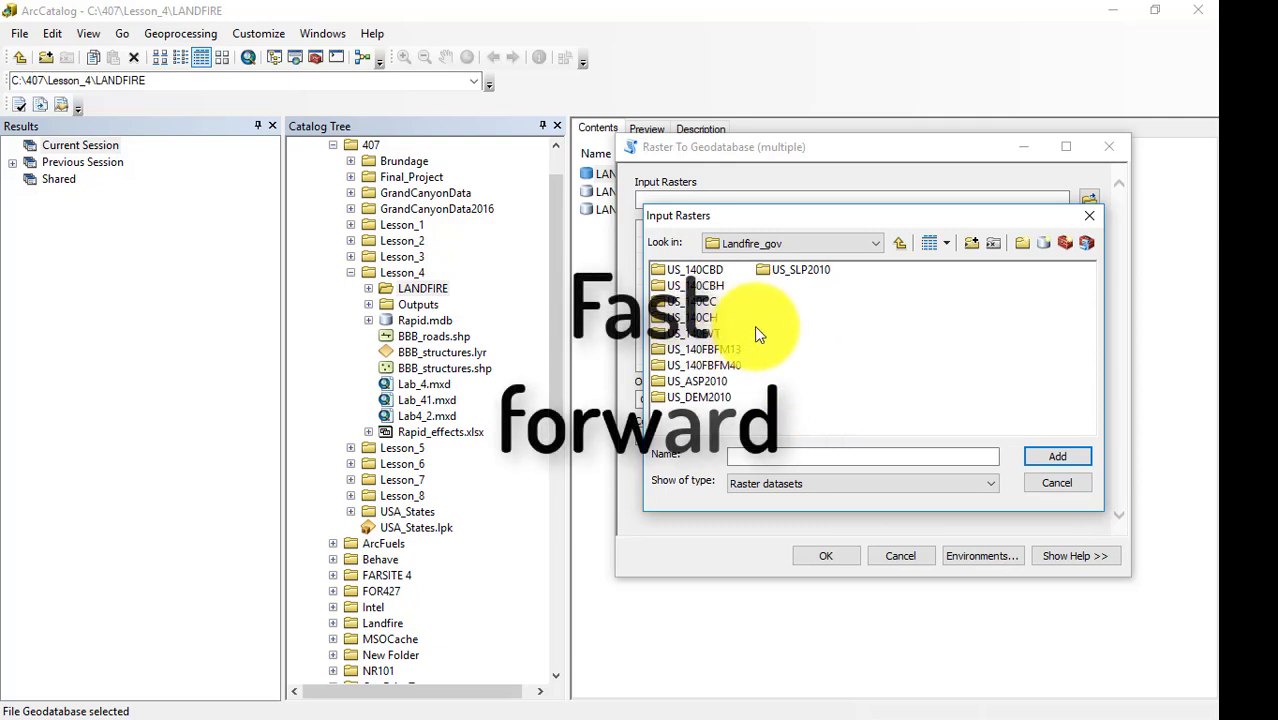
double_click(711, 365)
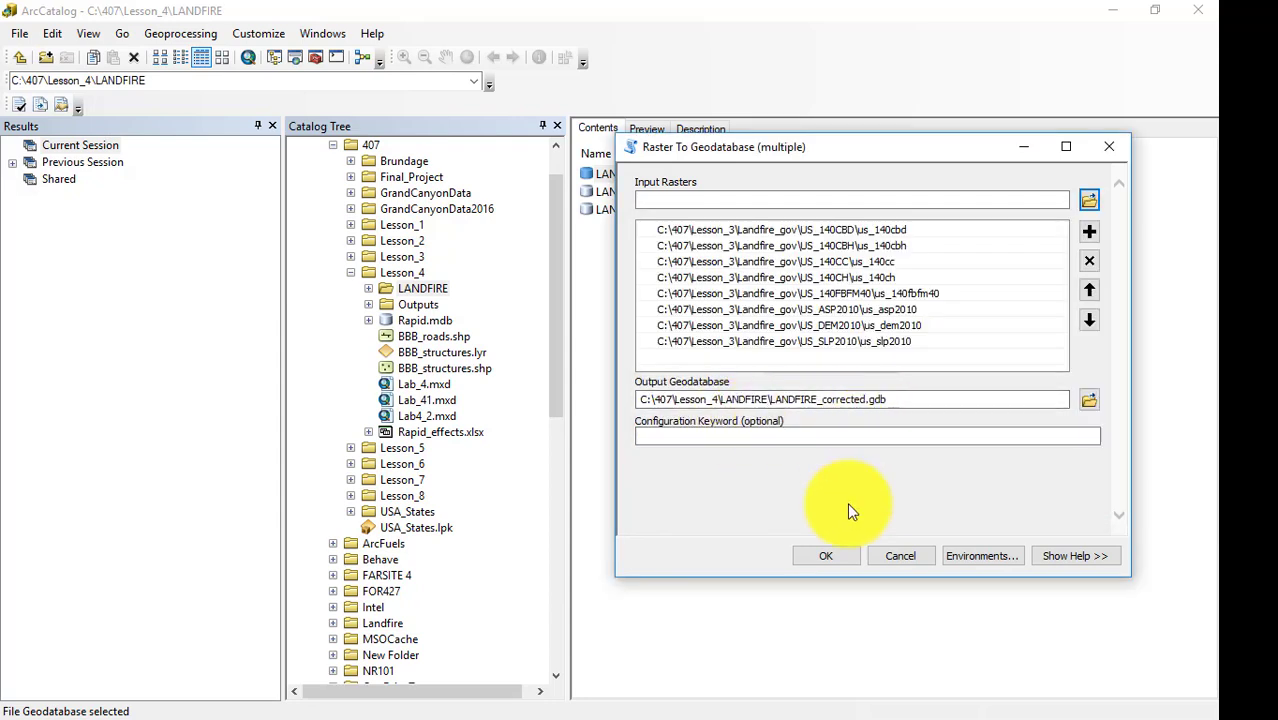
click(845, 556)
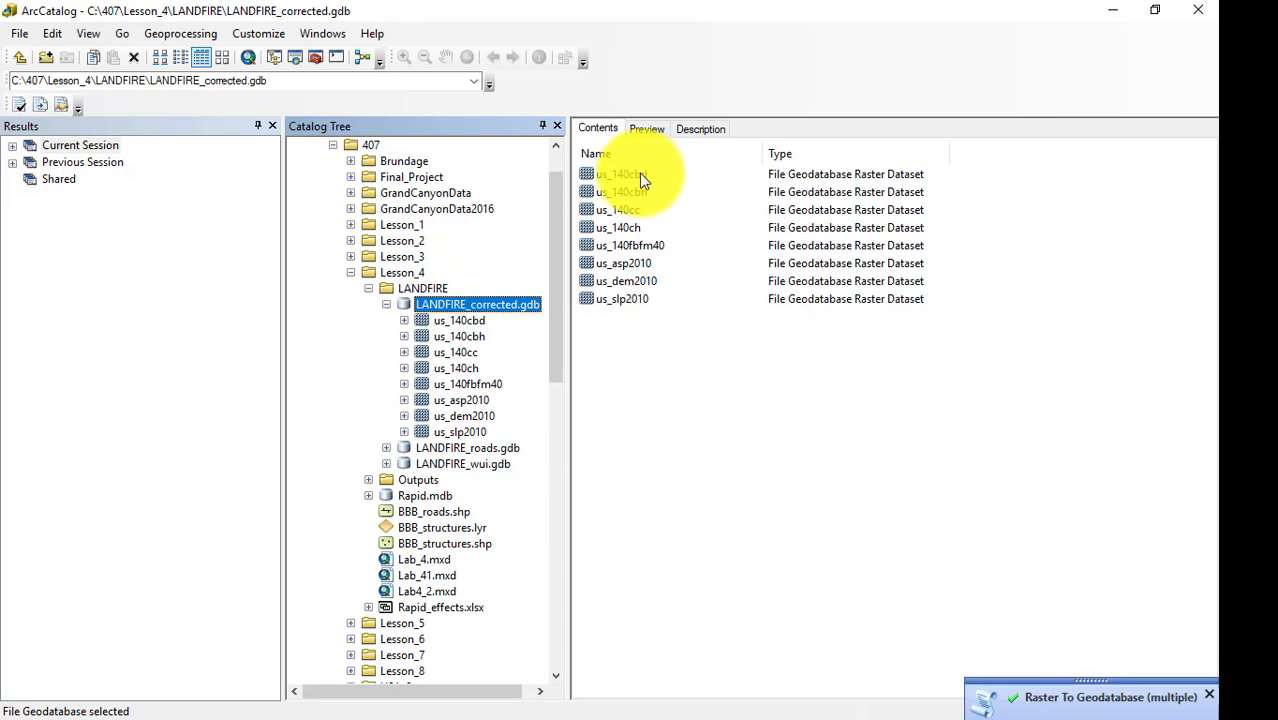
- Start a raster dataset import into LANDFIRE_roads.gdb and browse for the input rasters in C:\407\Lesson_4\LANDFIRE\LANDFIRE_corrected.gdb
click(456, 449)
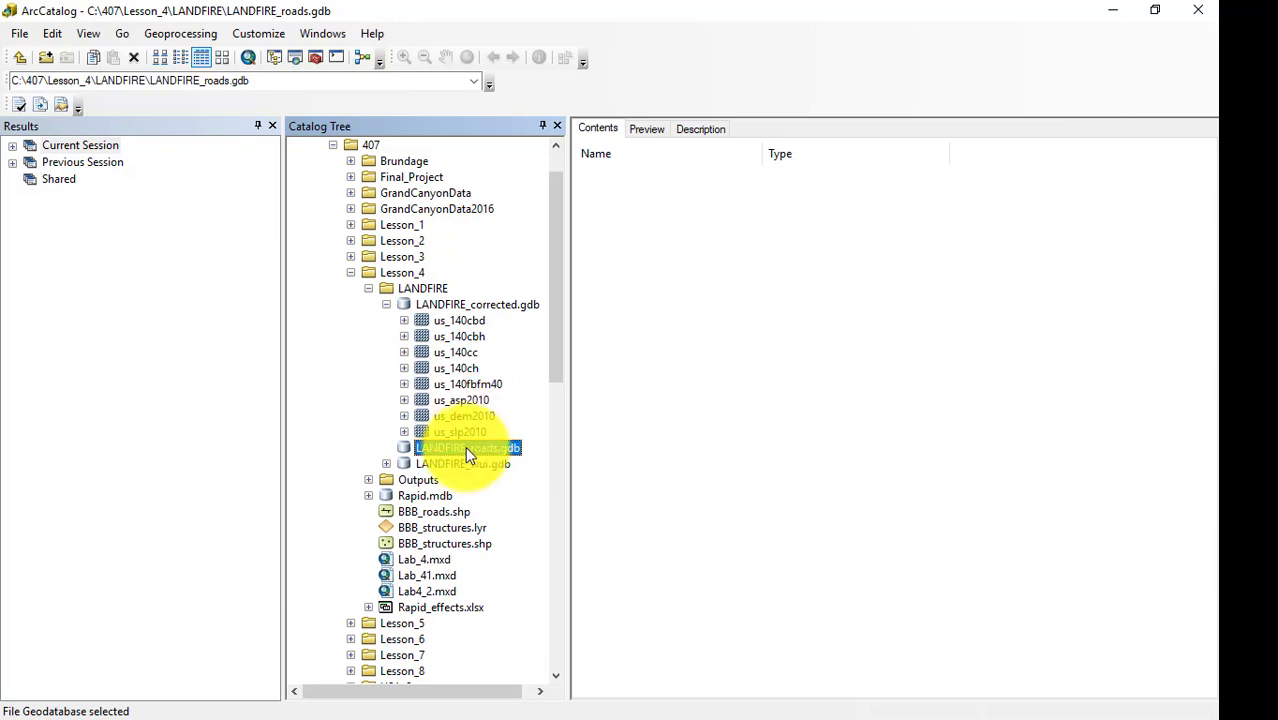
right_click(467, 450)
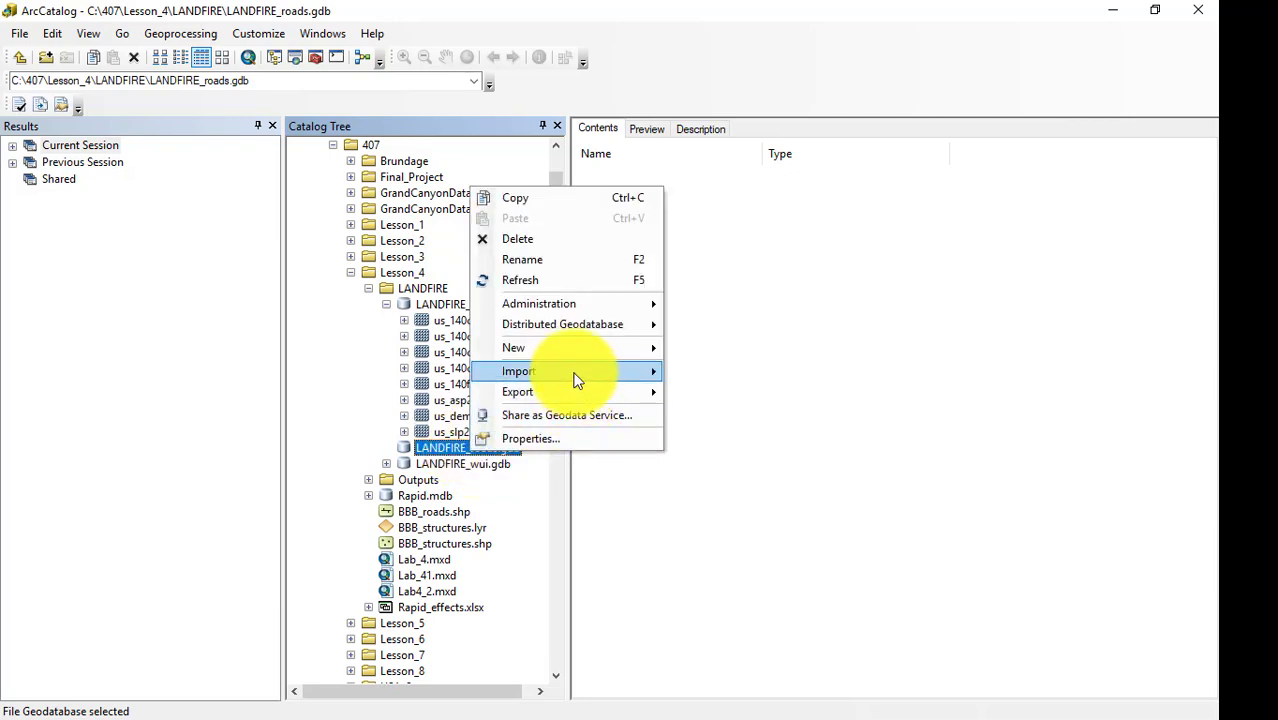
mouse_move(575, 375)
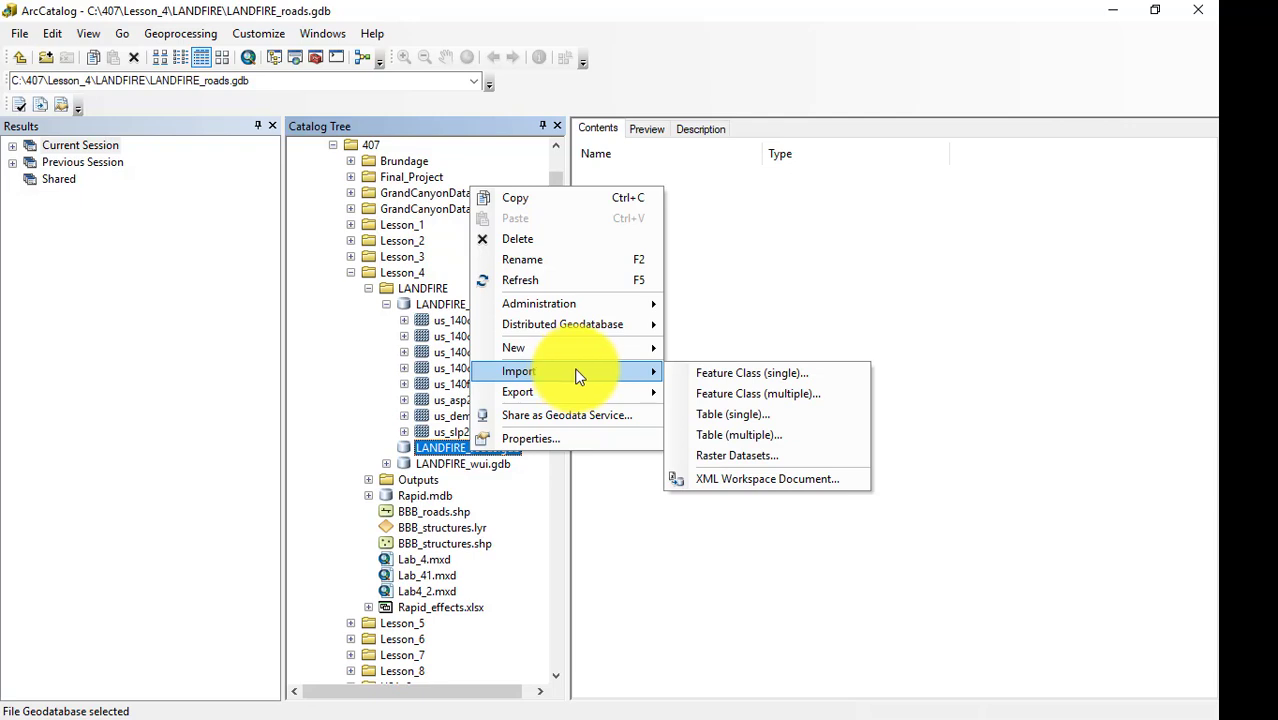
click(730, 455)
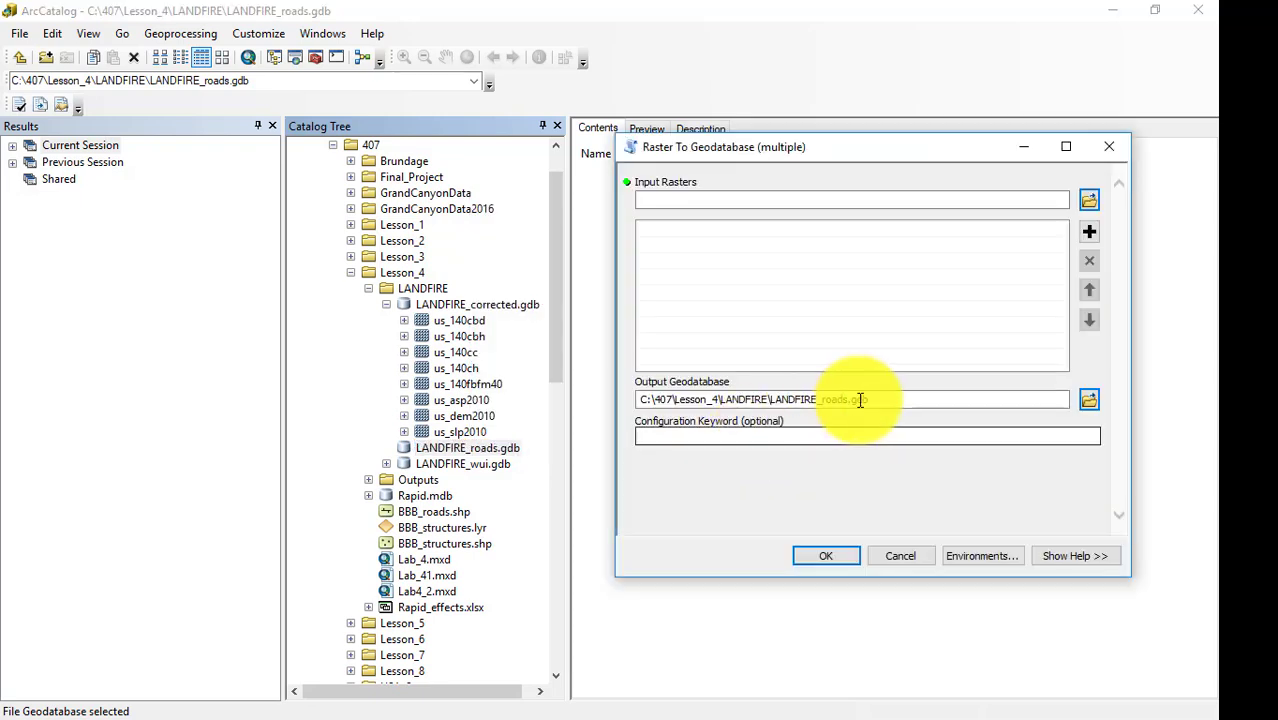
click(1088, 201)
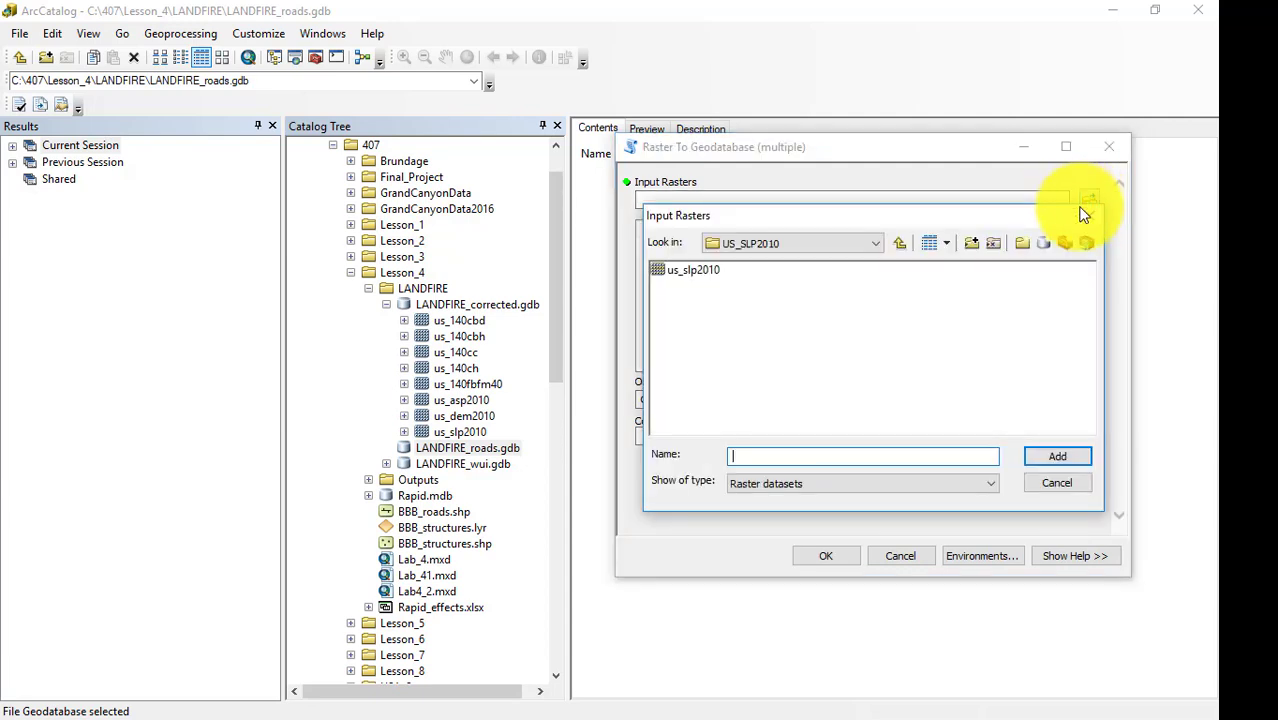
click(877, 244)
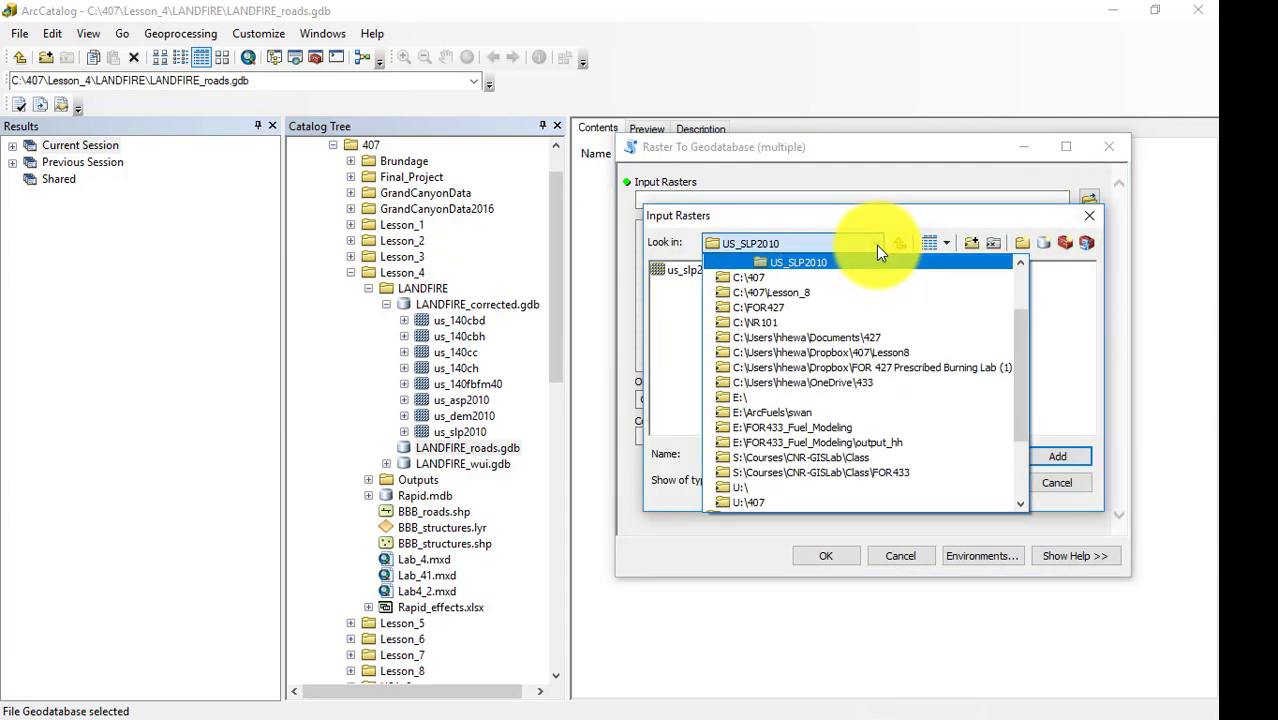
click(750, 279)
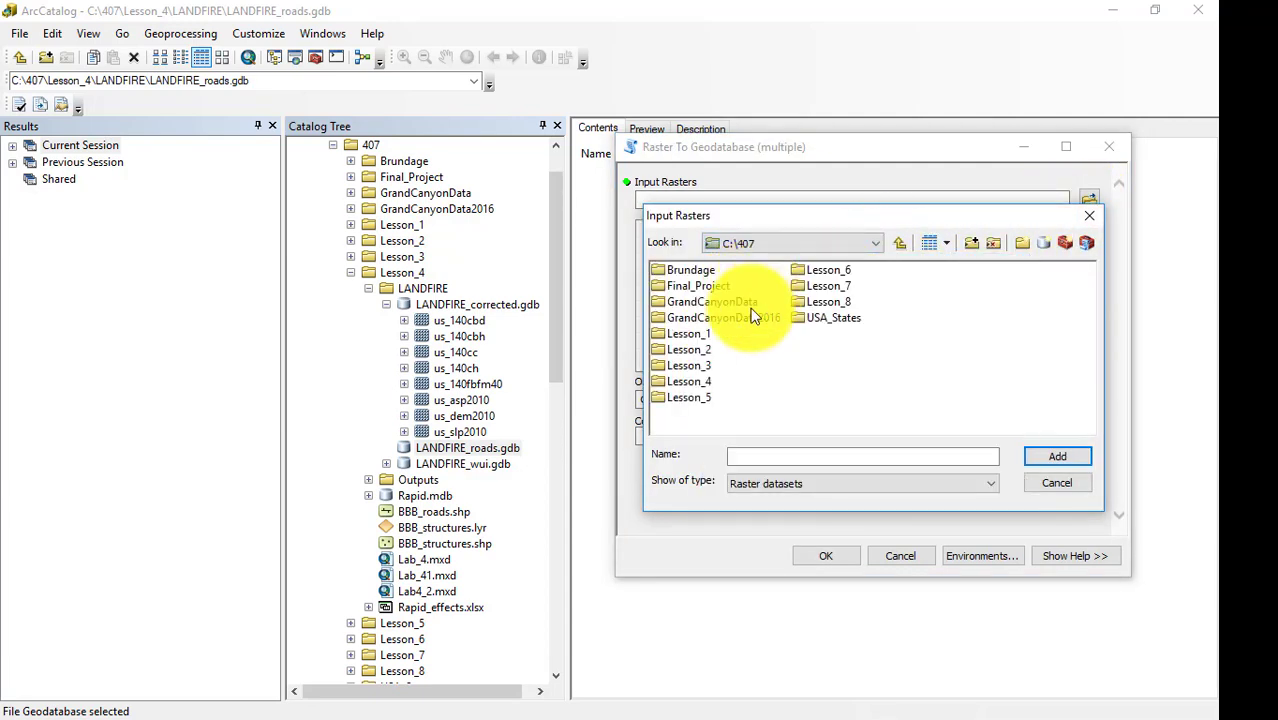
double_click(688, 381)
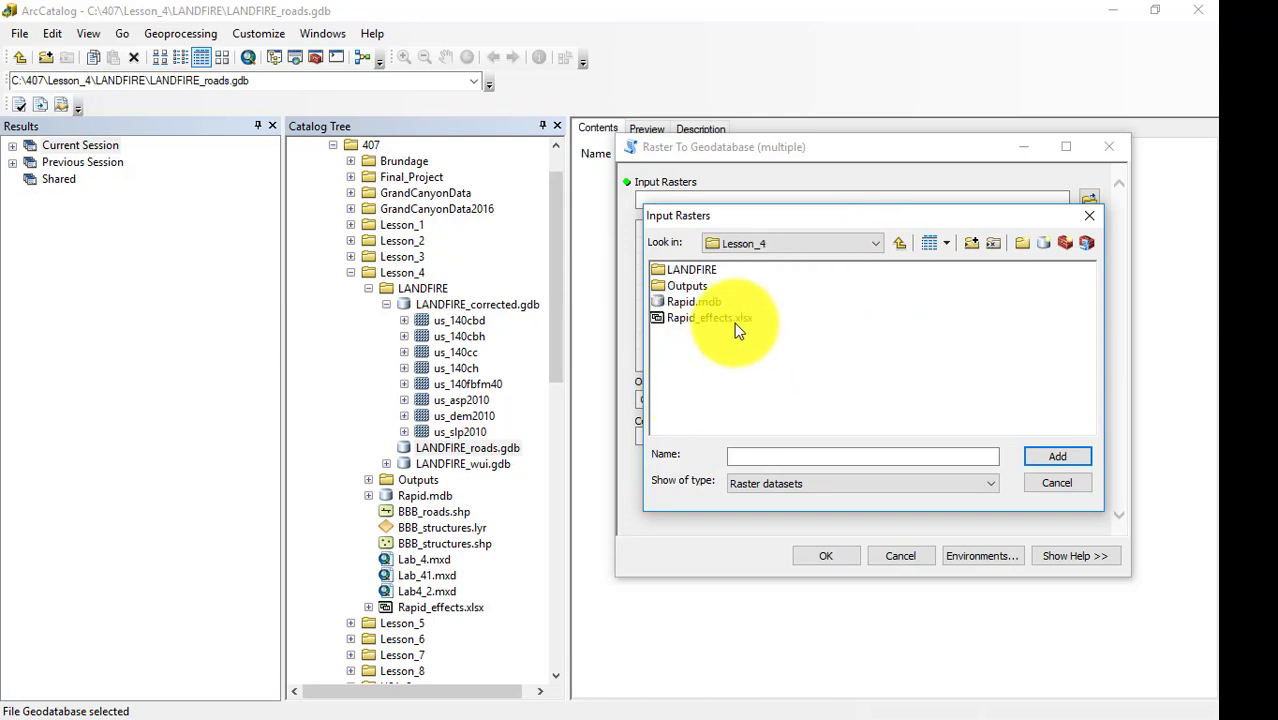
double_click(681, 268)
click(702, 271)
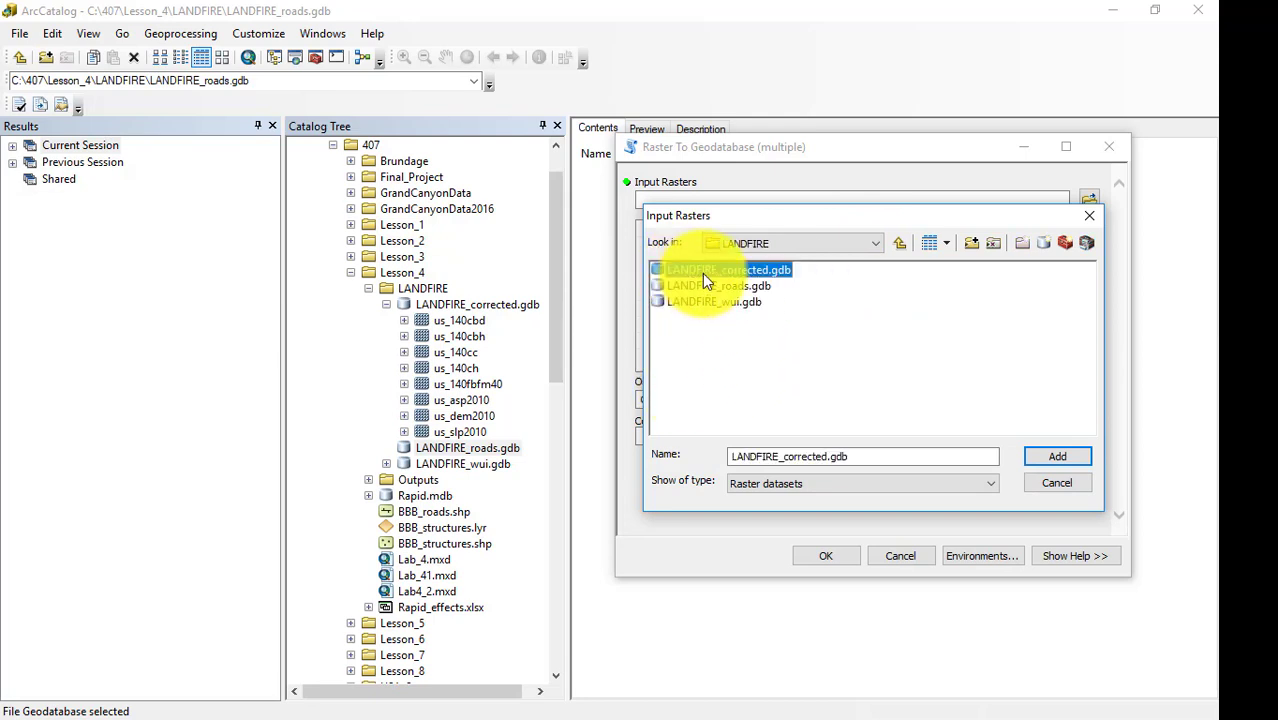
double_click(702, 273)
- Add us_140cbd, us_140cbh, us_140cc, us_140ch, us_140fbfm40, us_asp2010, us_dem2010 and us_slp2010 as inputs and run the import into LANDFIRE_roads.gdb
click(696, 265)
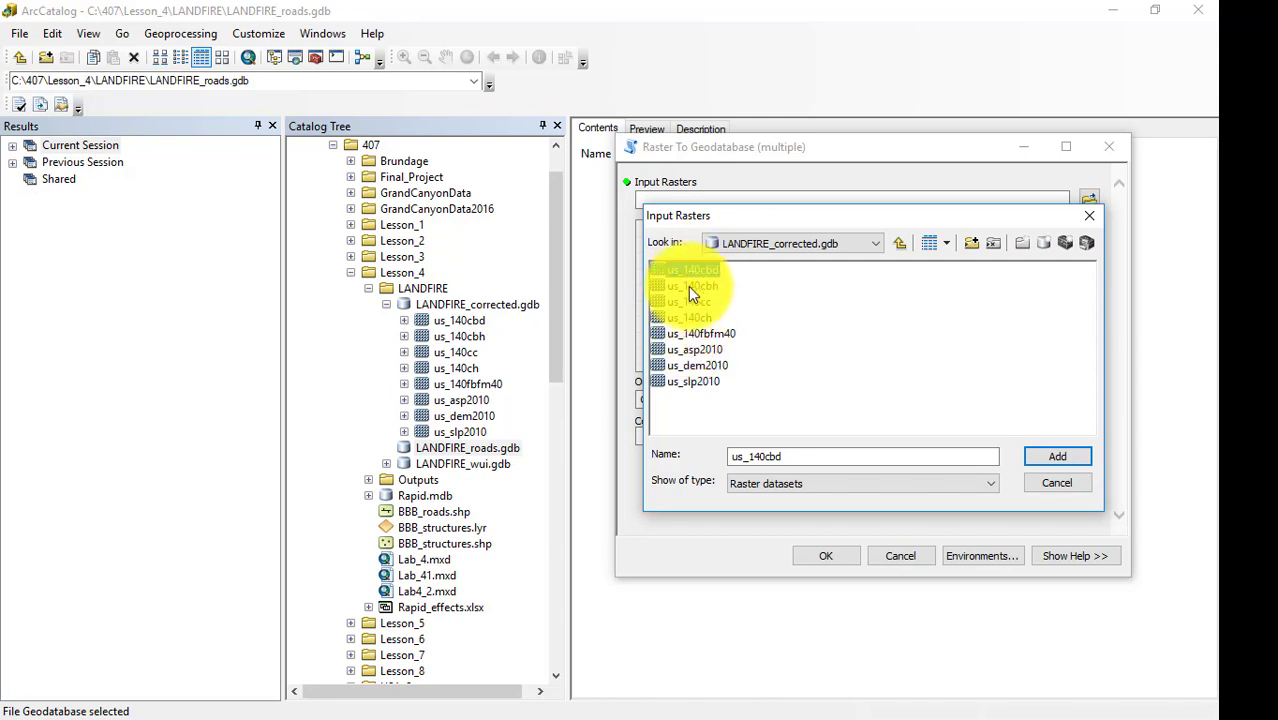
ctrl+click(686, 288)
ctrl+click(685, 301)
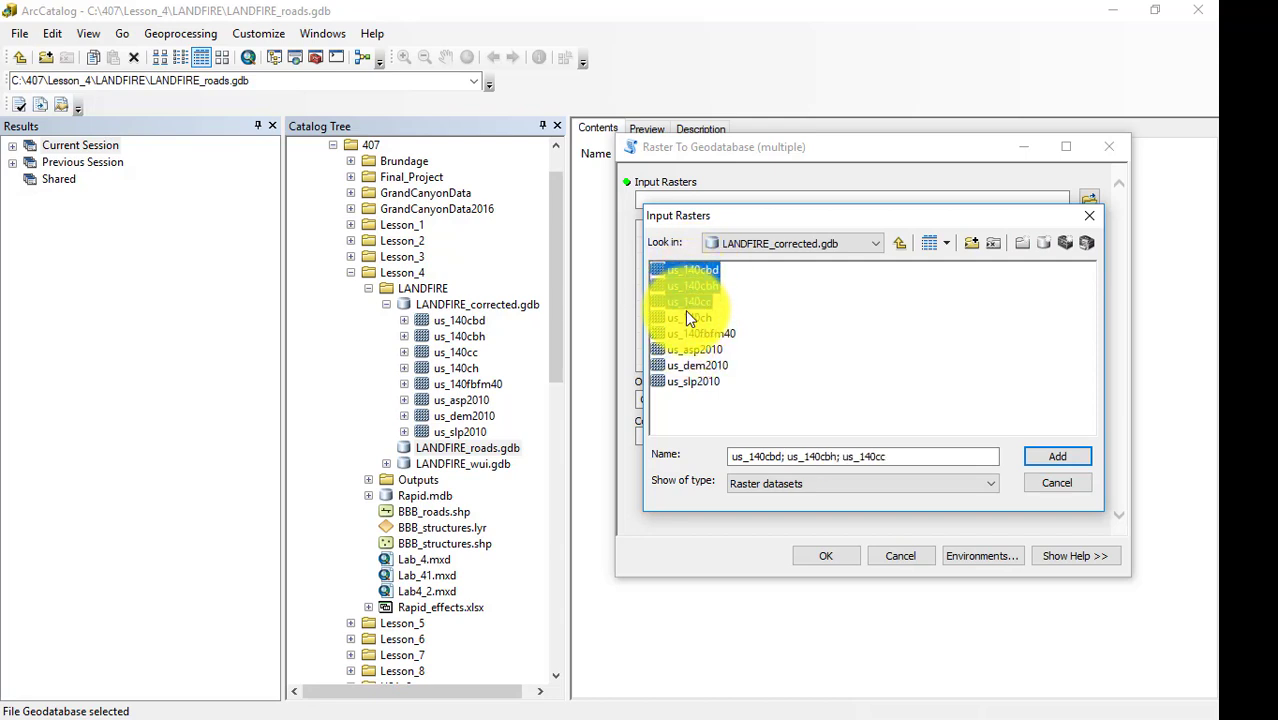
ctrl+click(686, 318)
ctrl+click(698, 334)
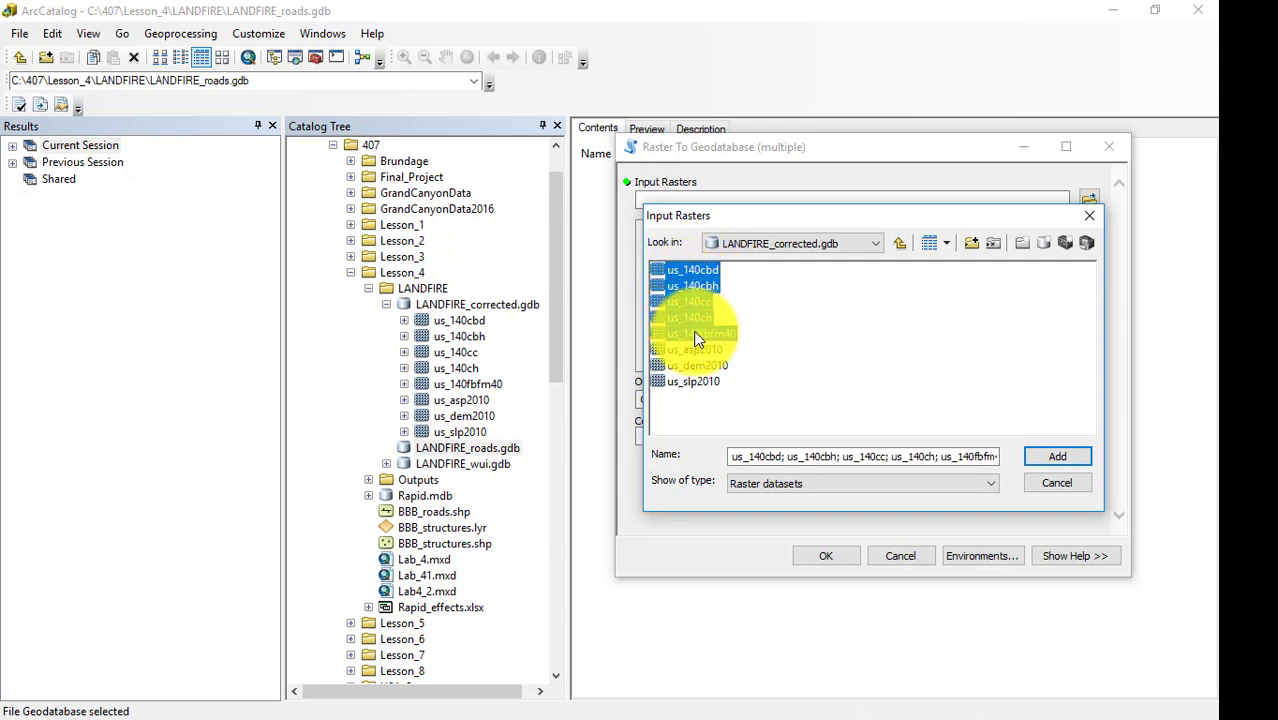
shift+click(695, 381)
click(1047, 456)
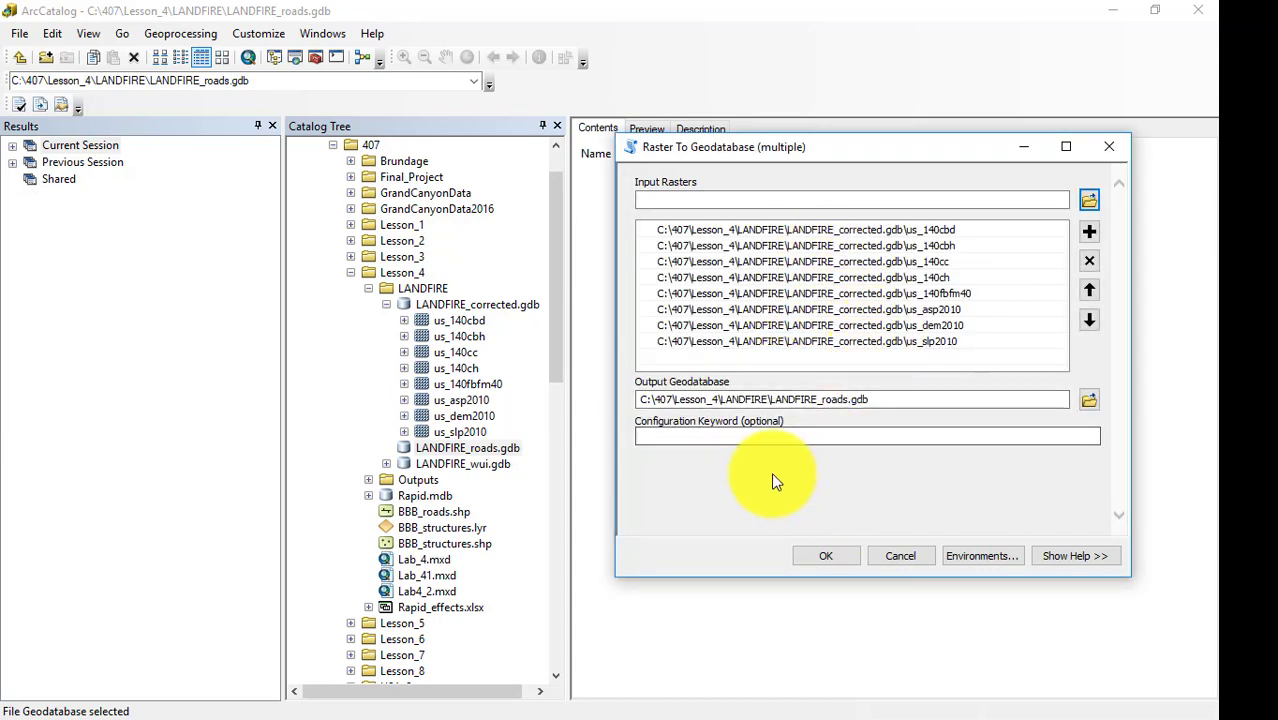
click(830, 557)
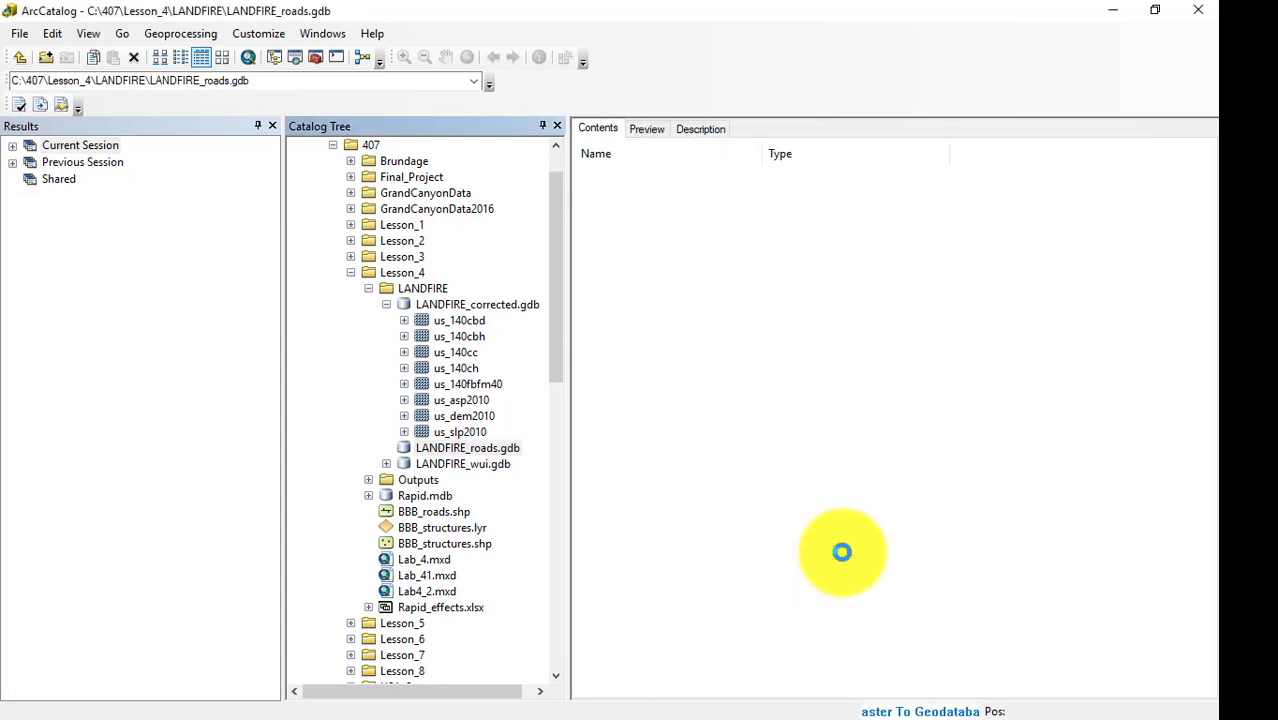
- Start a raster dataset import into LANDFIRE_wui.gdb and browse for the input rasters in LANDFIRE_corrected.gdb
click(468, 340)
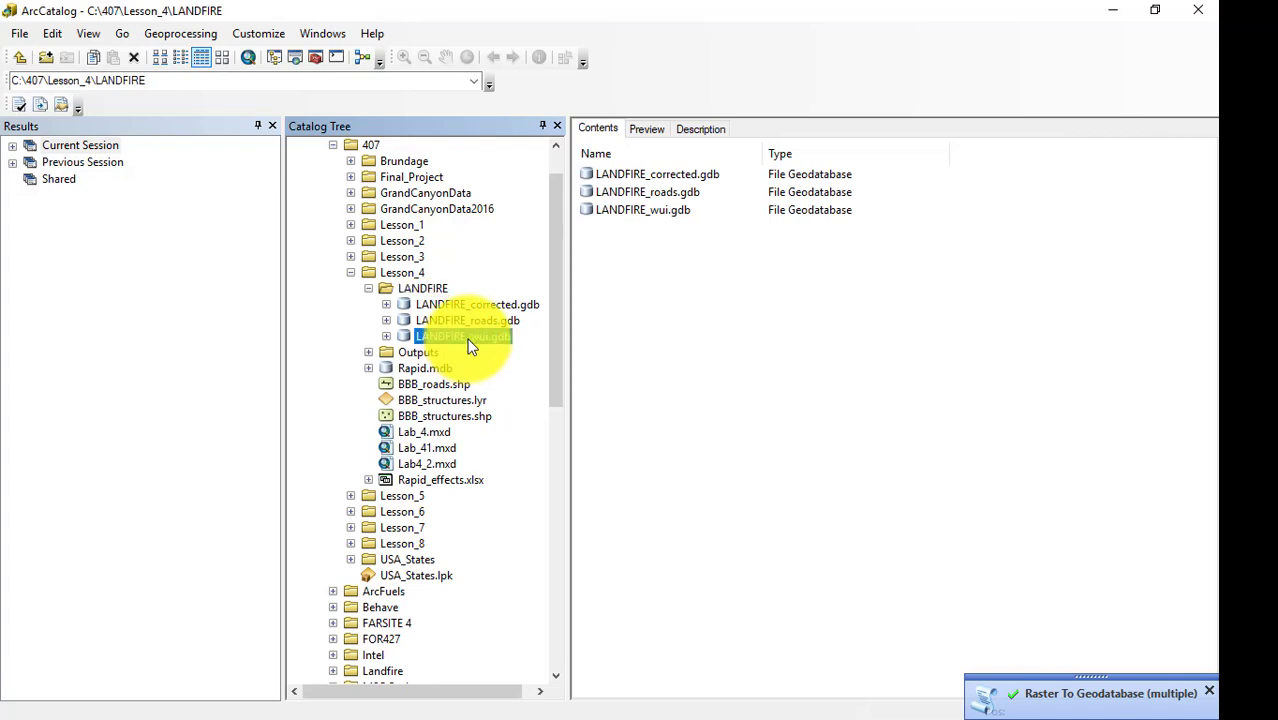
right_click(468, 340)
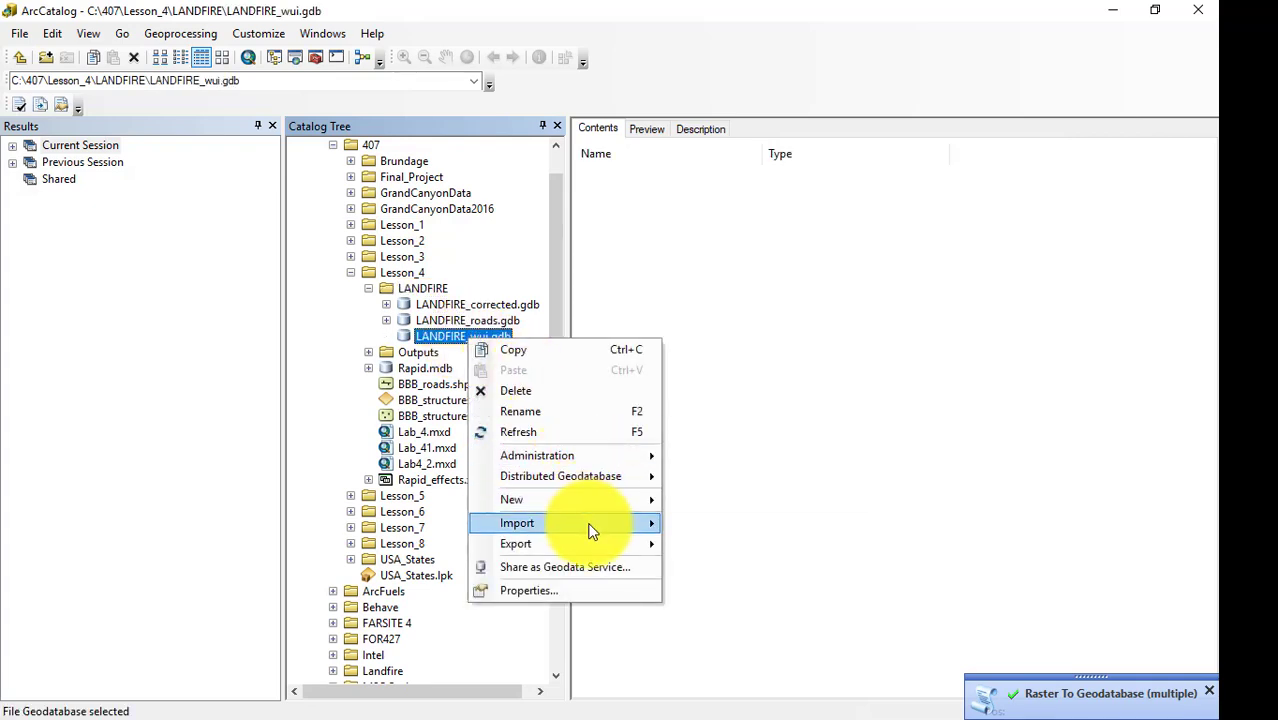
mouse_move(590, 523)
click(740, 603)
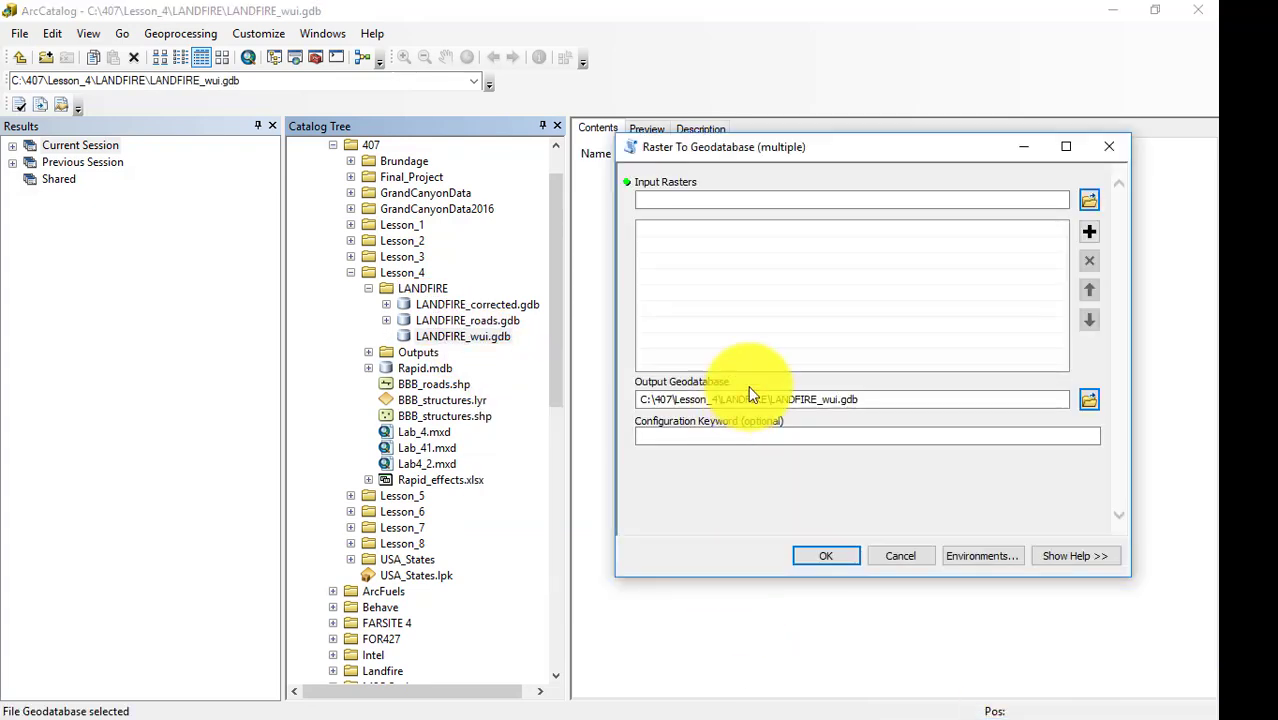
click(1088, 205)
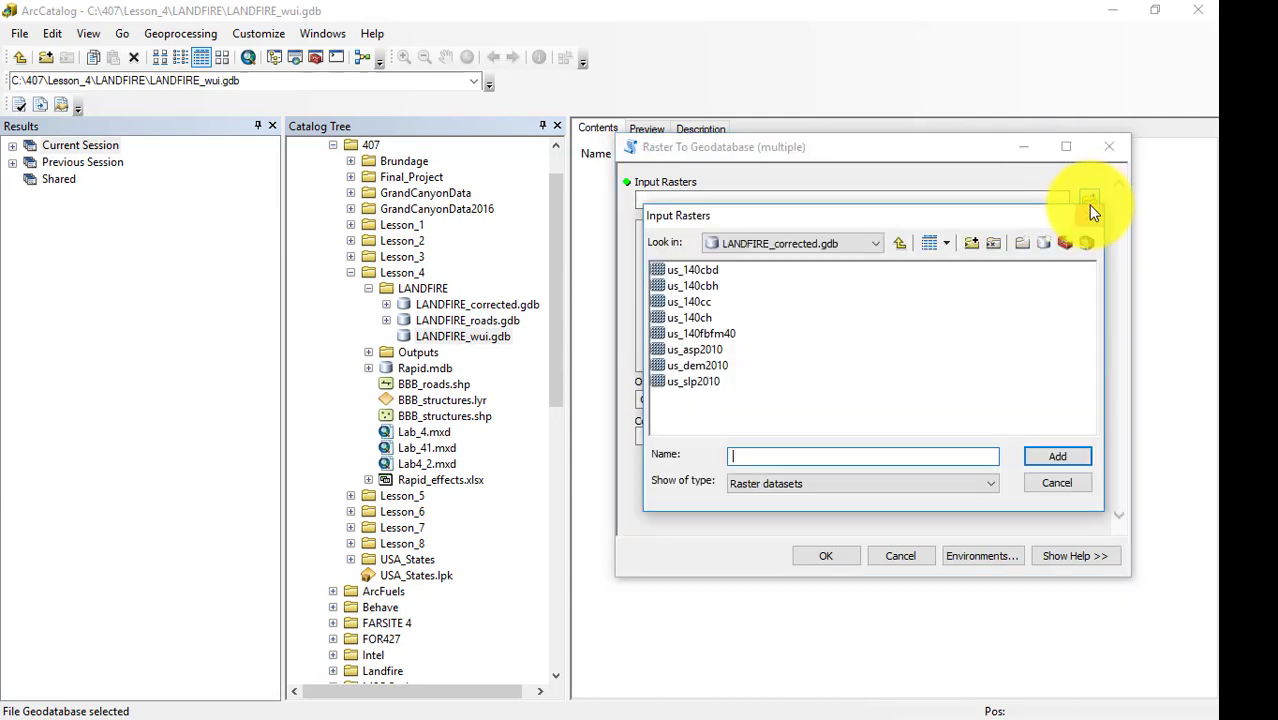
- Add all eight rasters from us_140cbd to us_slp2010 in LANDFIRE_corrected.gdb as inputs and run the import into LANDFIRE_wui.gdb
click(680, 270)
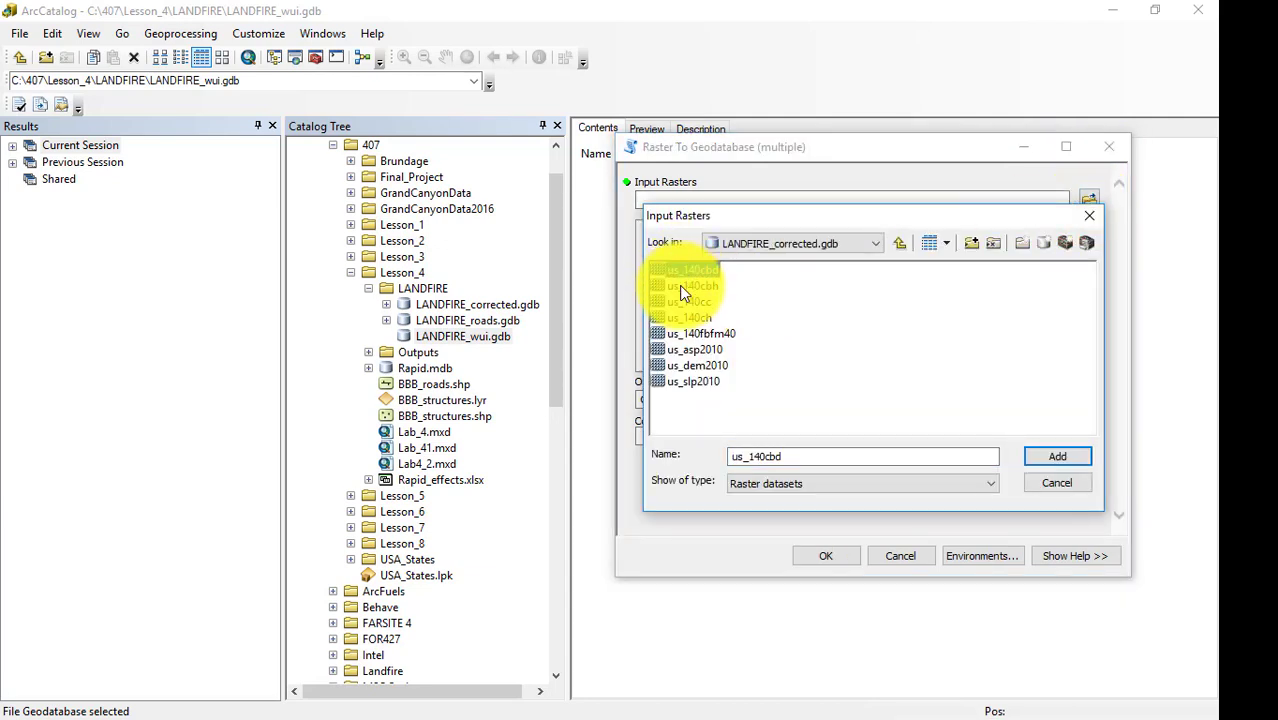
ctrl+click(679, 285)
ctrl+click(686, 304)
ctrl+click(689, 317)
ctrl+click(697, 333)
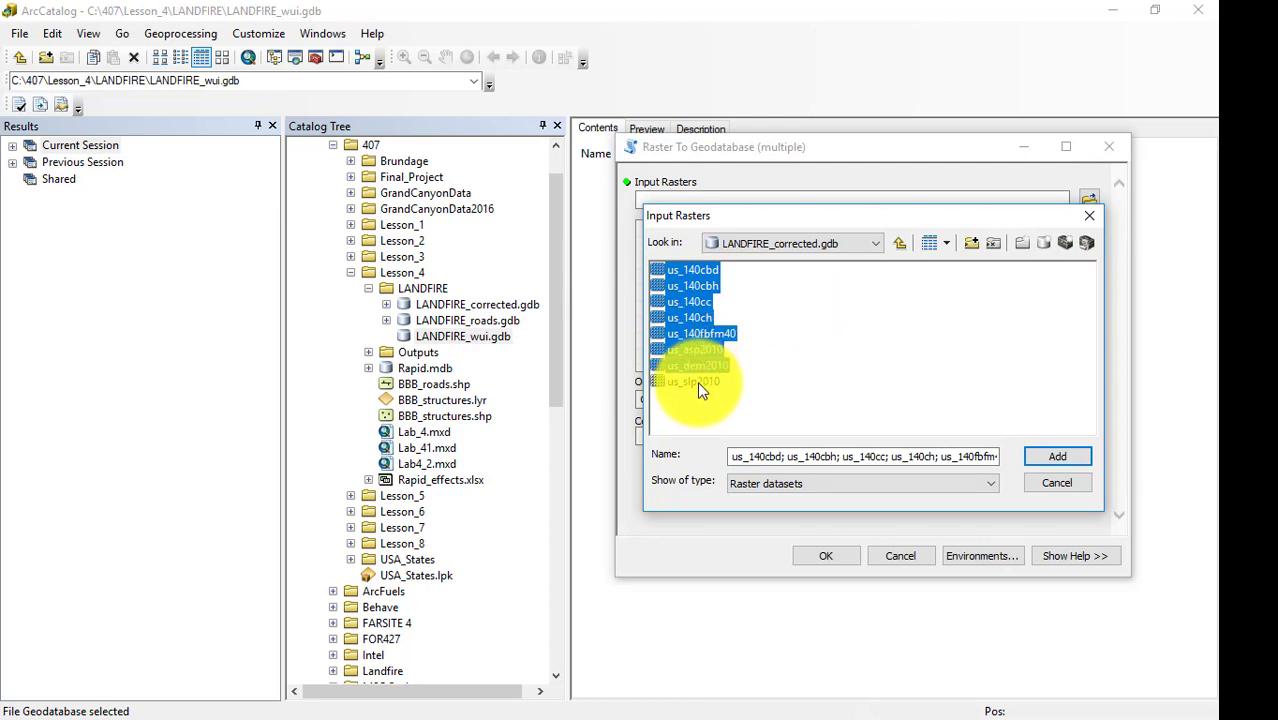
click(1052, 458)
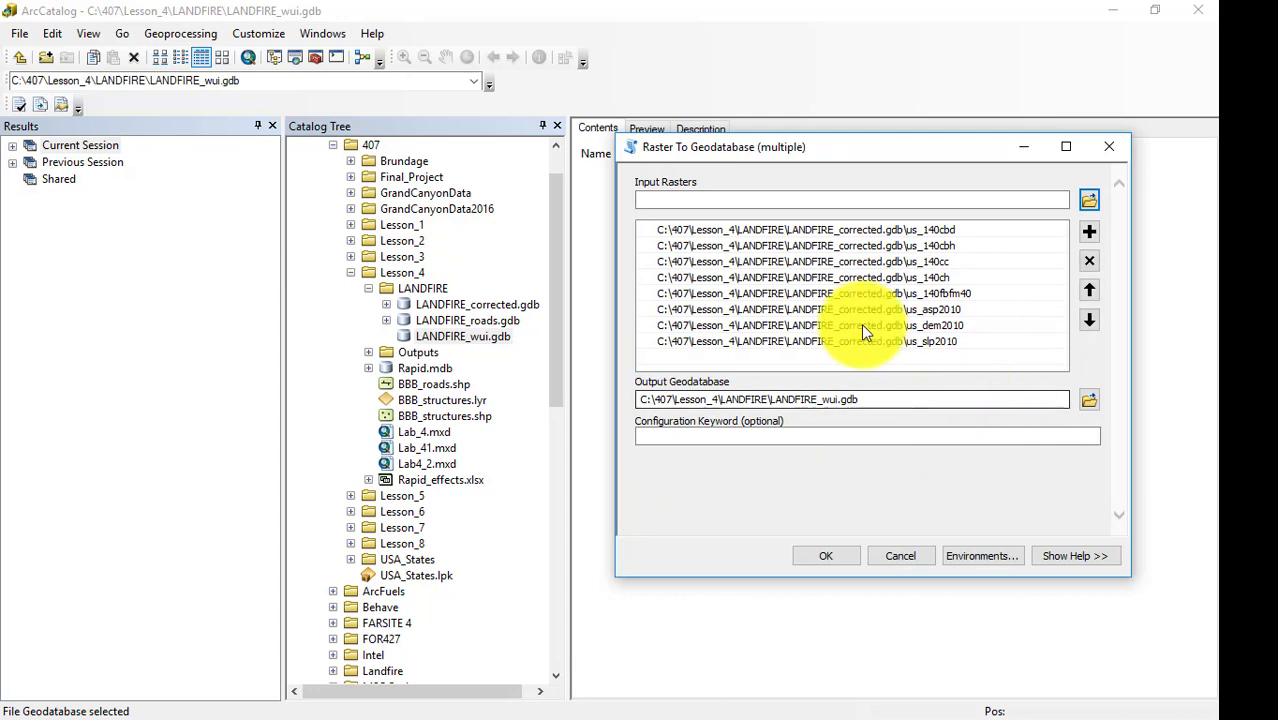
click(832, 560)
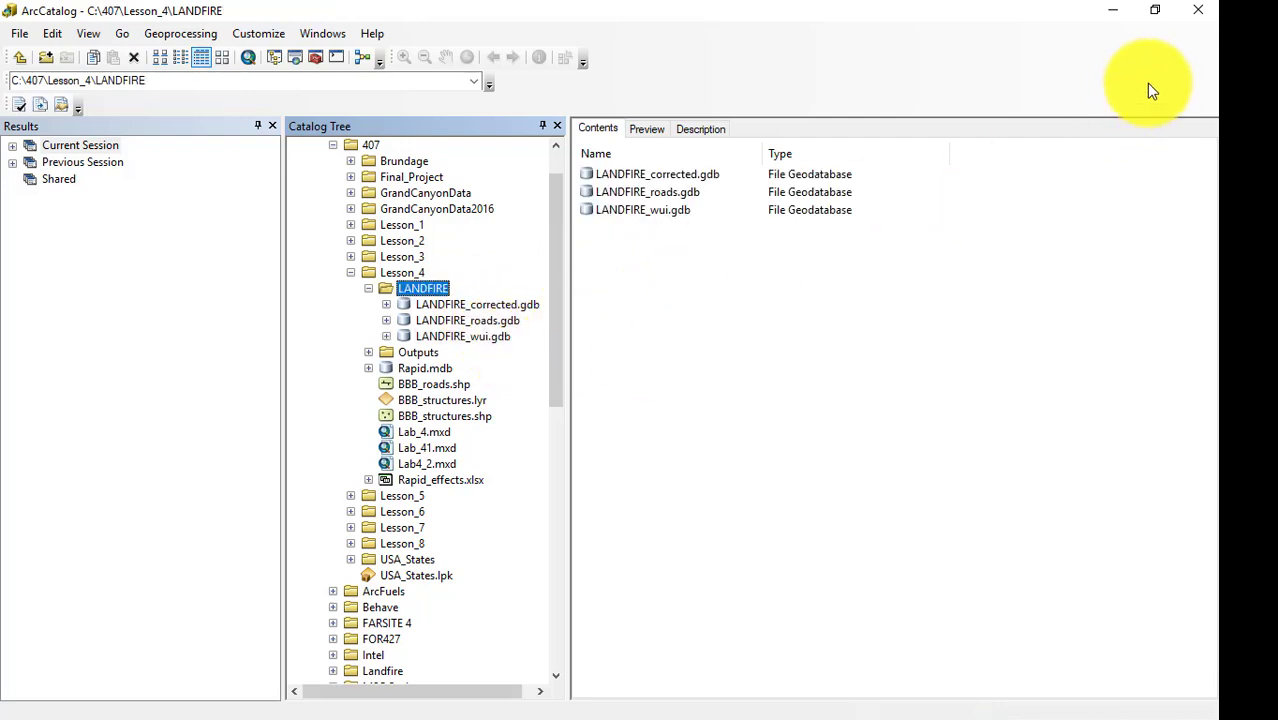
- Close ArcCatalog, switch to the Lab_4 map in ArcMap and add the us_140fbfm40 raster from LANDFIRE_corrected.gdb
click(1204, 22)
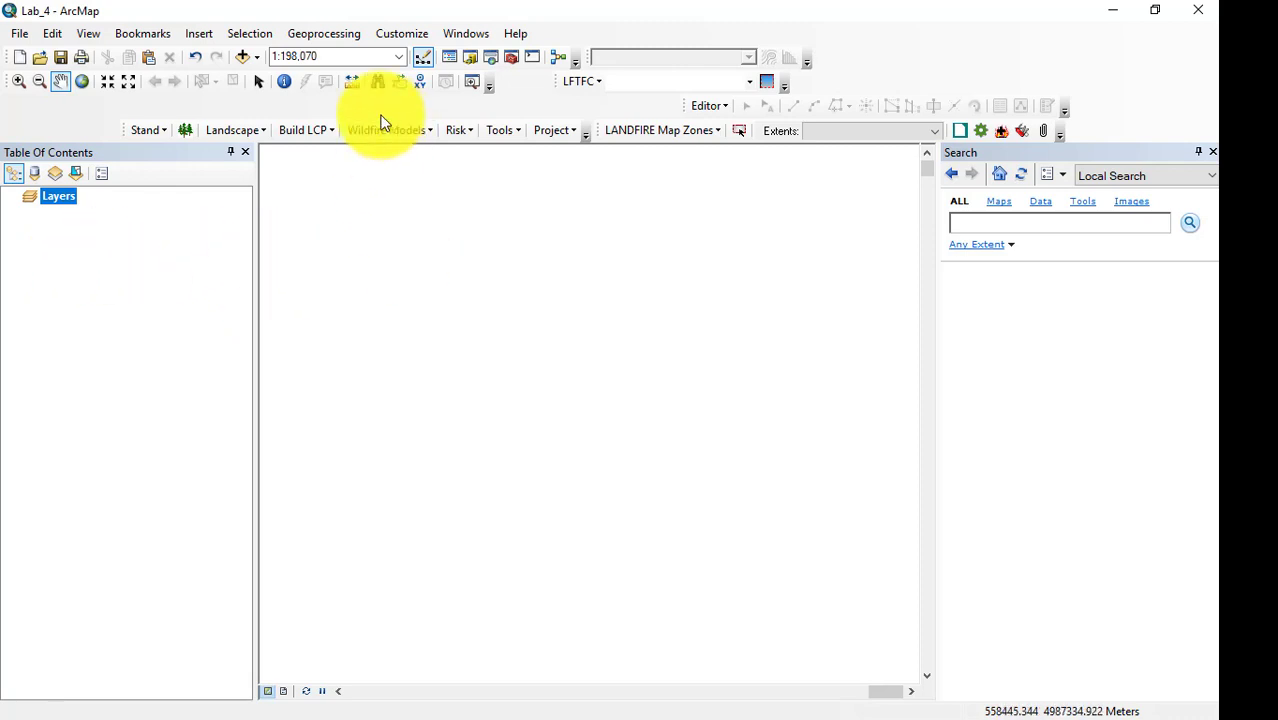
click(244, 58)
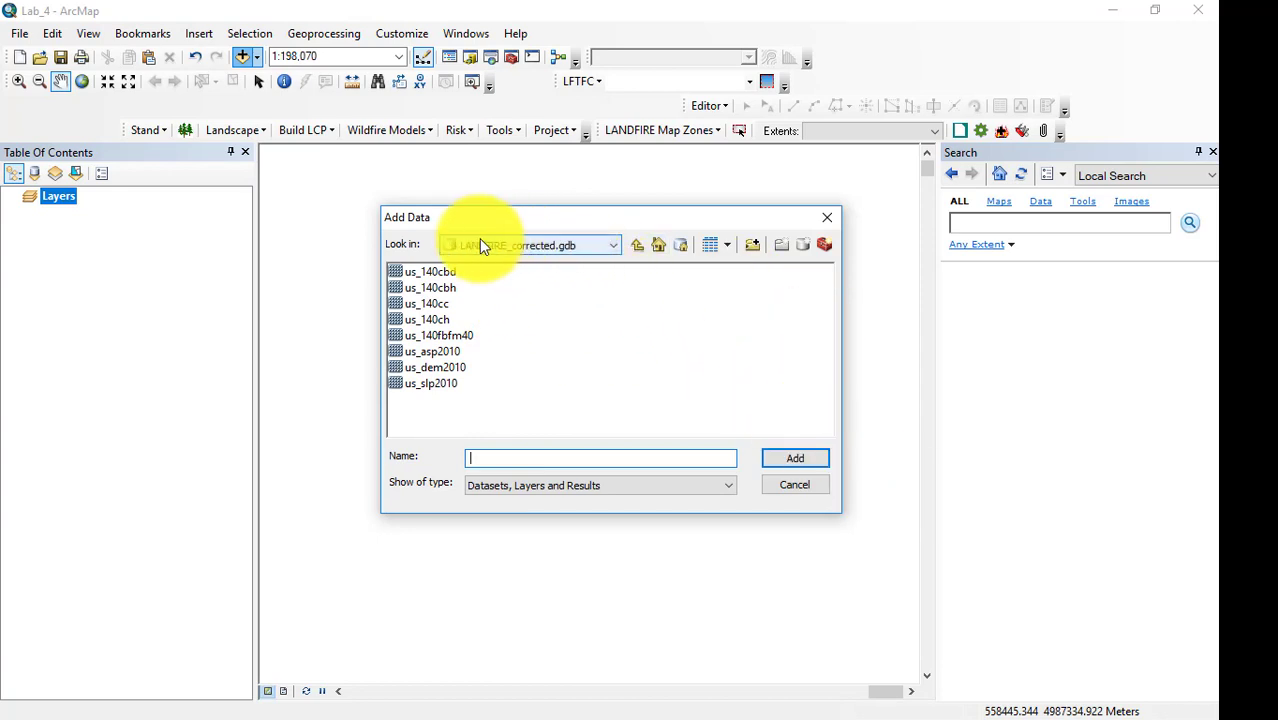
click(446, 334)
click(791, 458)
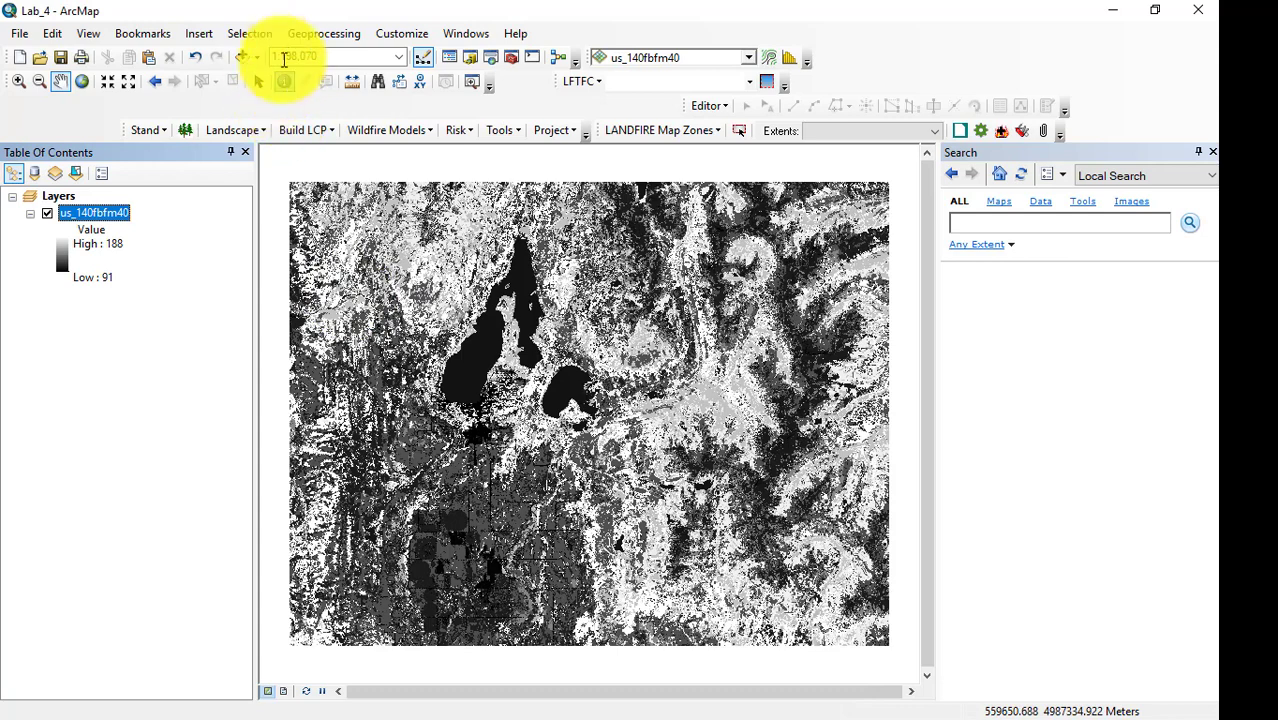
- Set the current workspace in the geoprocessing environment settings to the Outputs folder in Lesson_4
click(329, 31)
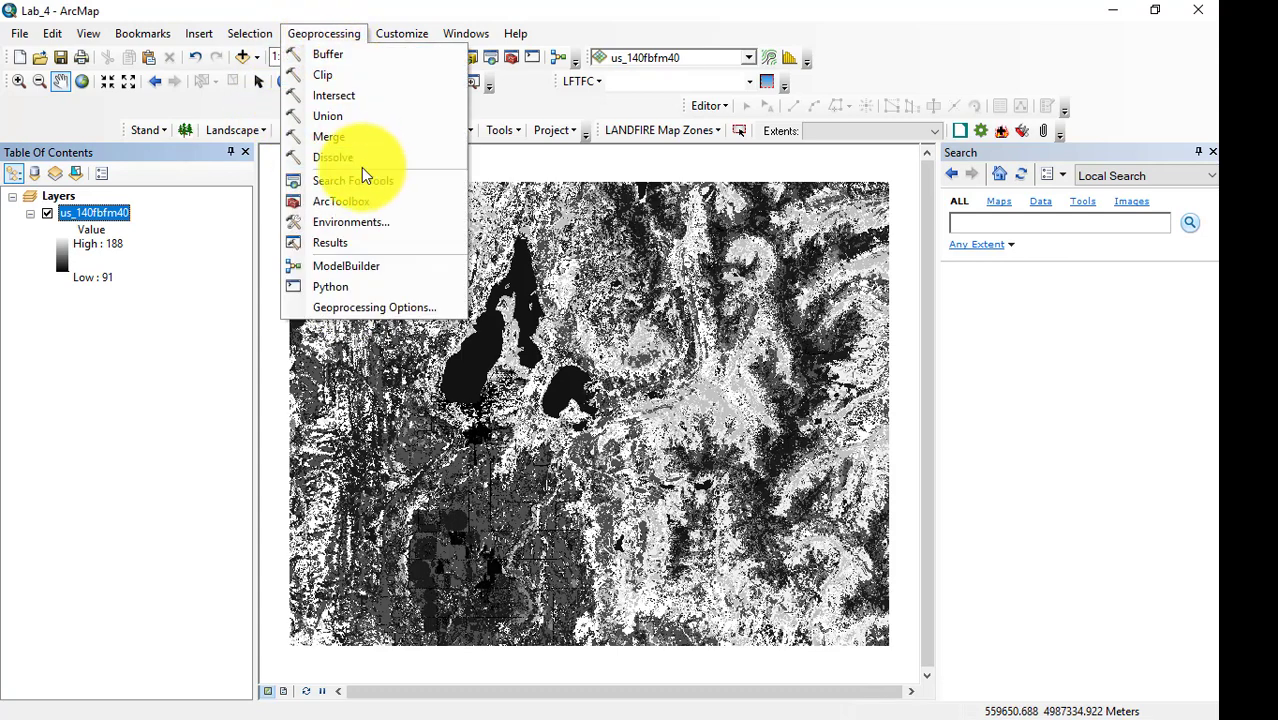
click(340, 222)
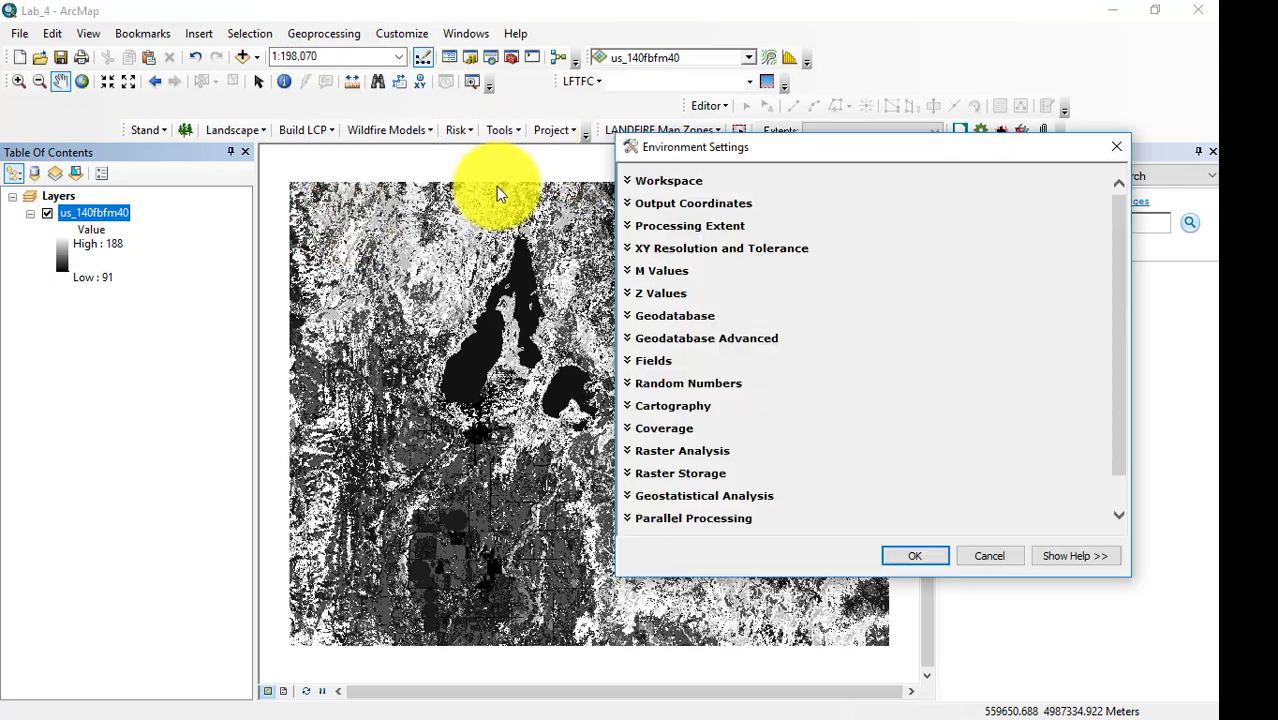
click(664, 181)
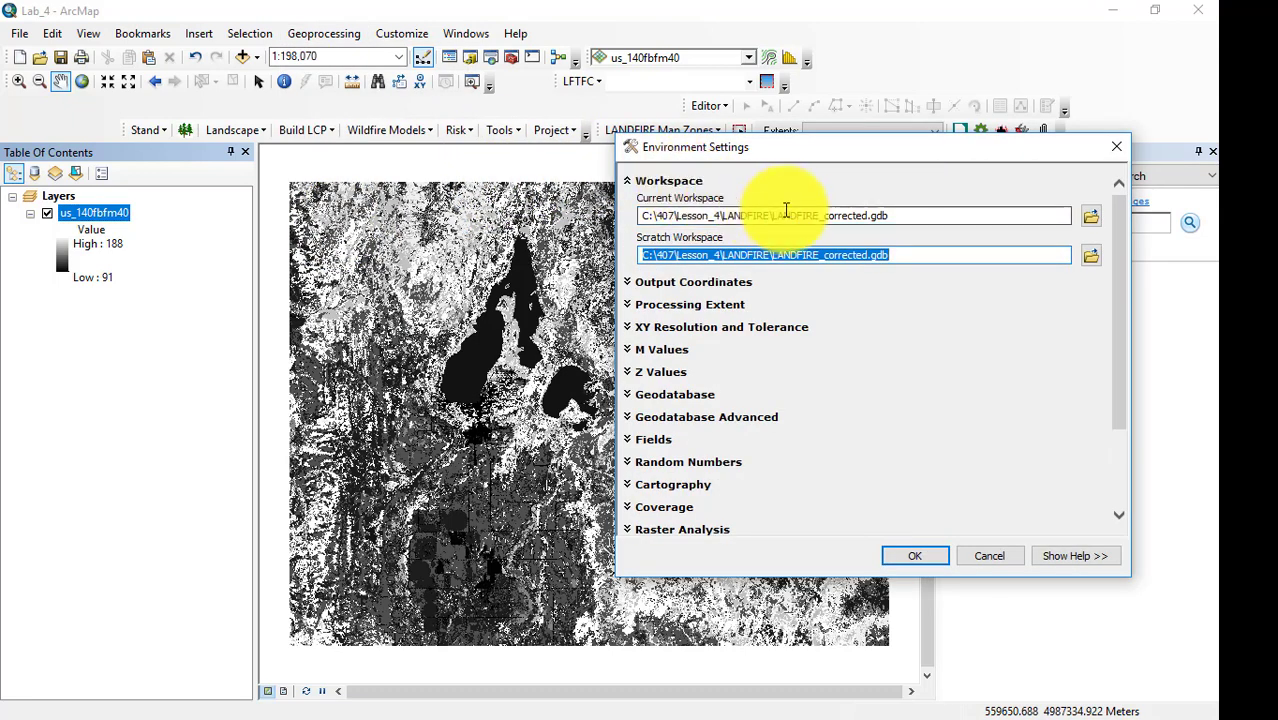
click(1090, 218)
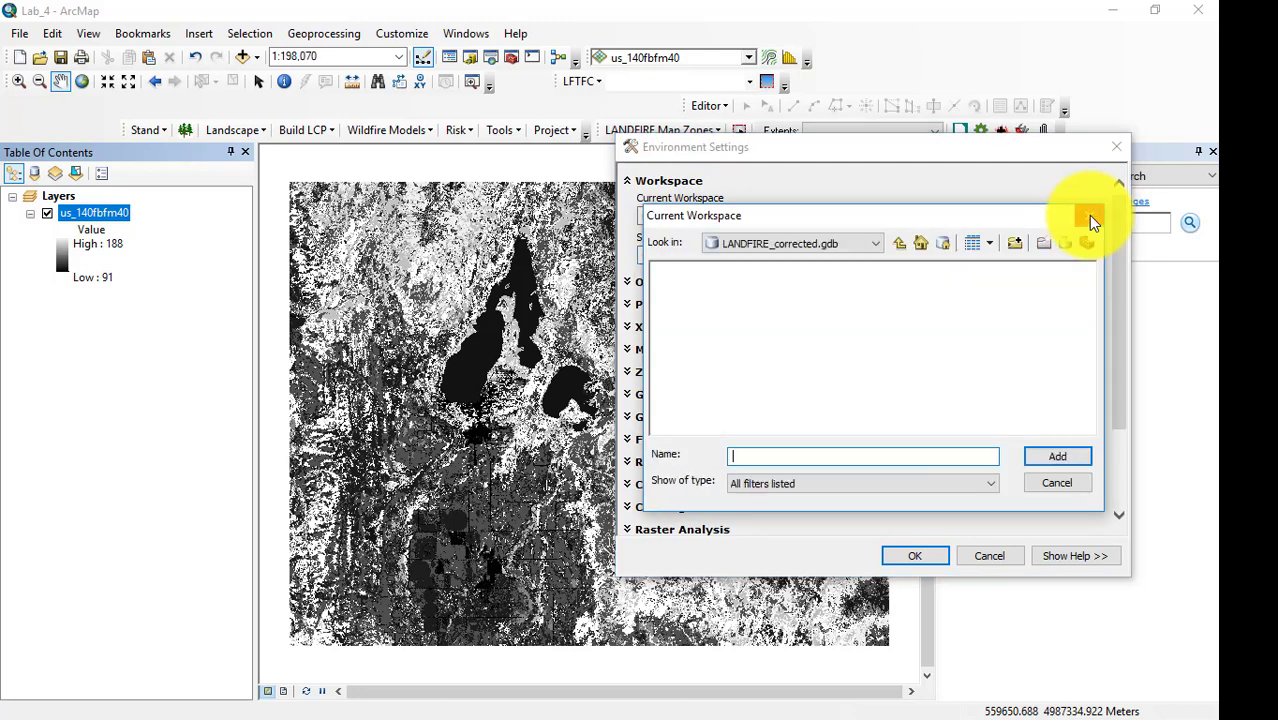
click(900, 243)
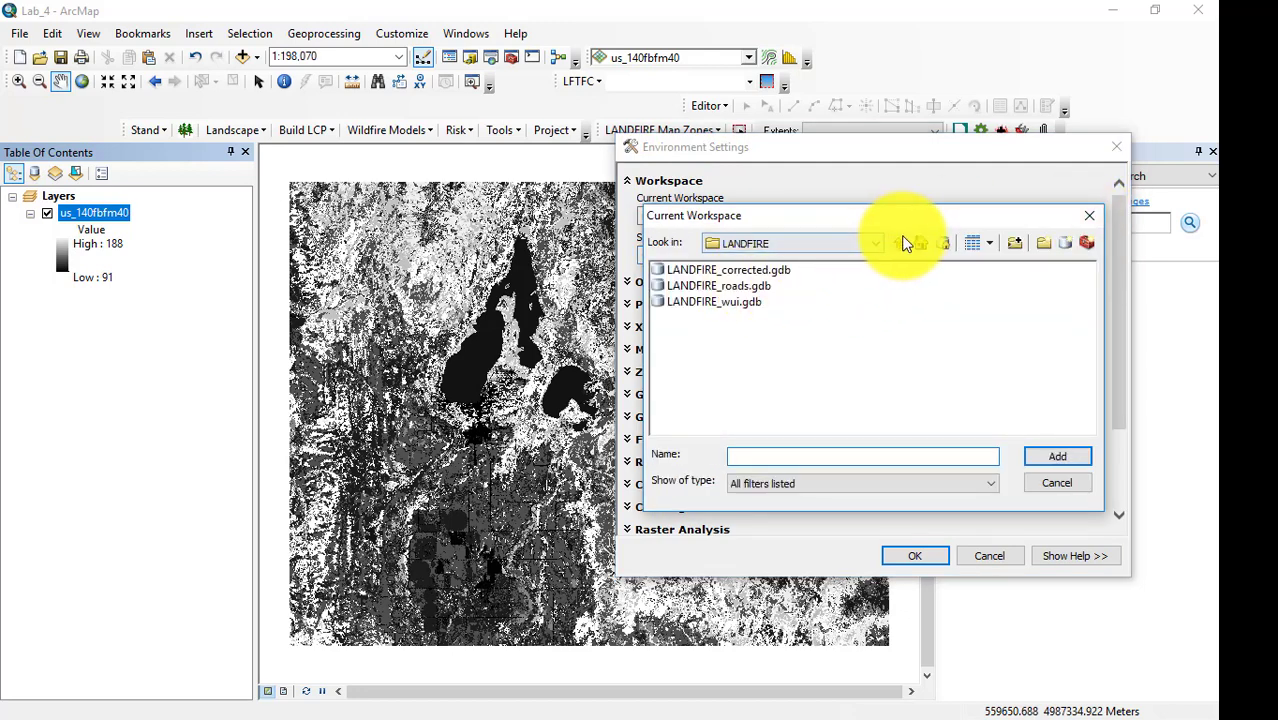
click(900, 243)
click(693, 287)
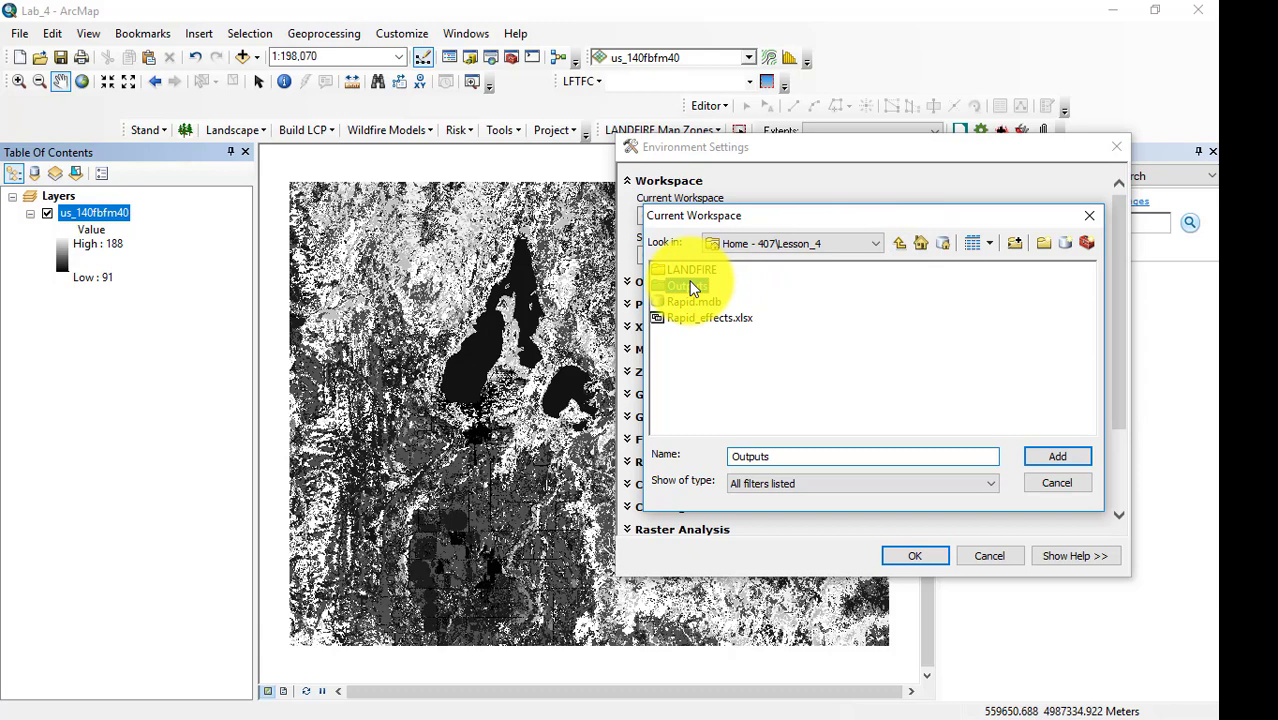
click(1060, 457)
click(912, 558)
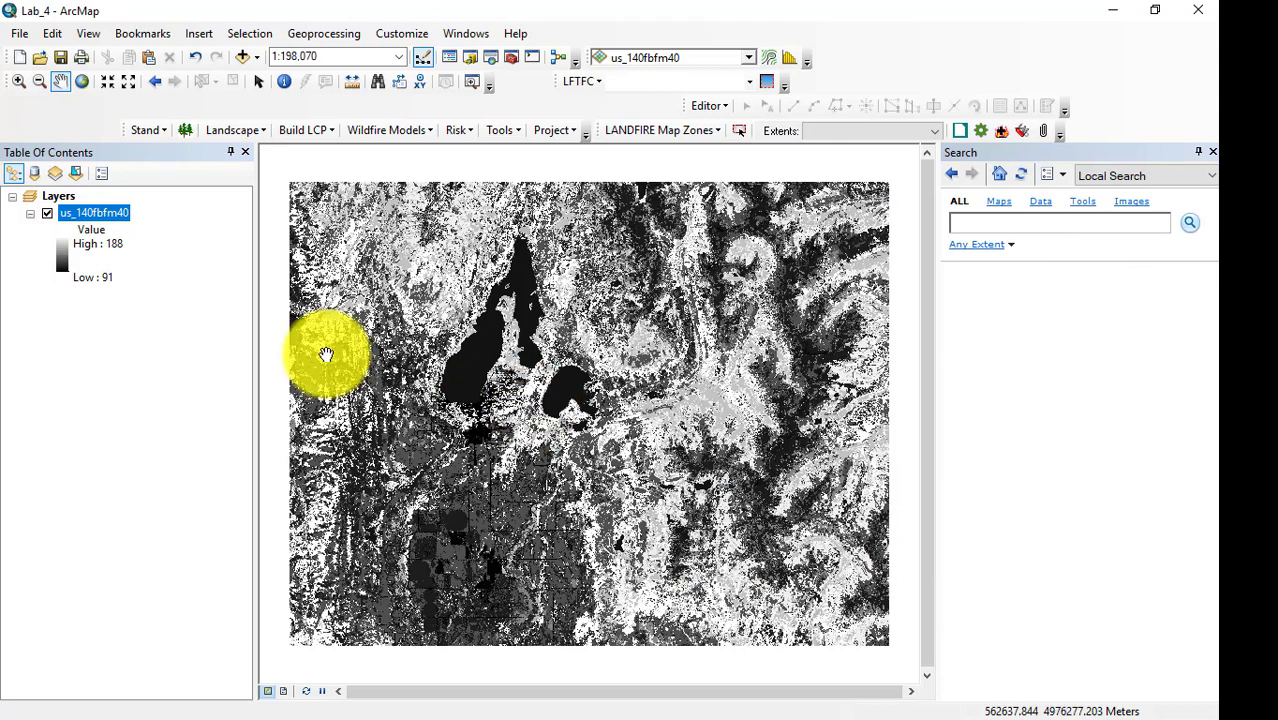
- Add the us_dem2010 raster from LANDFIRE_corrected.gdb in the LANDFIRE folder to the map
click(242, 57)
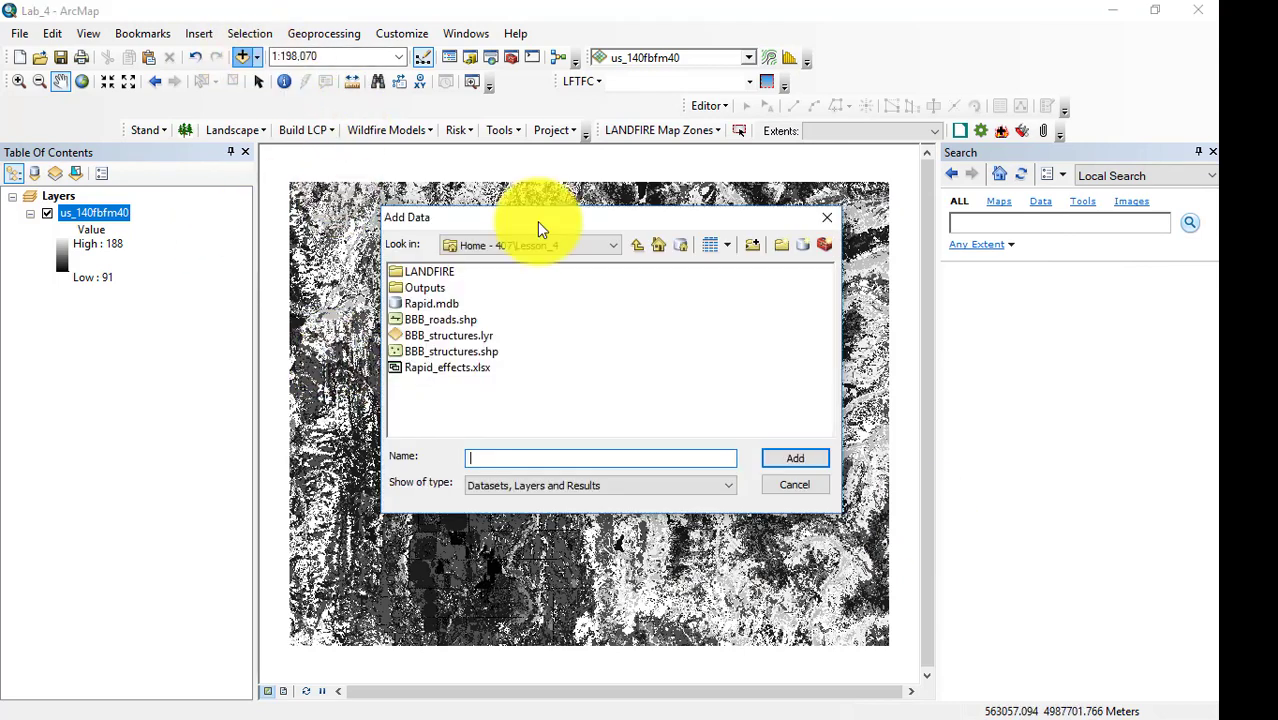
double_click(420, 271)
double_click(451, 269)
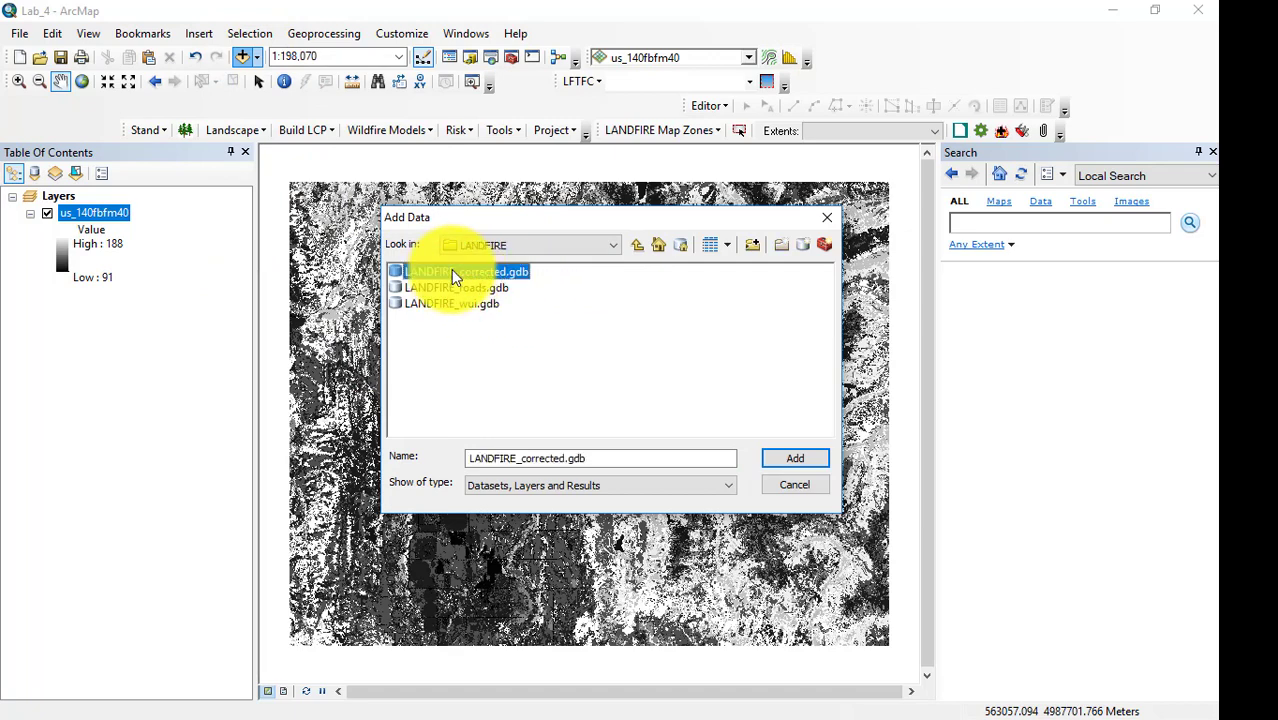
click(435, 367)
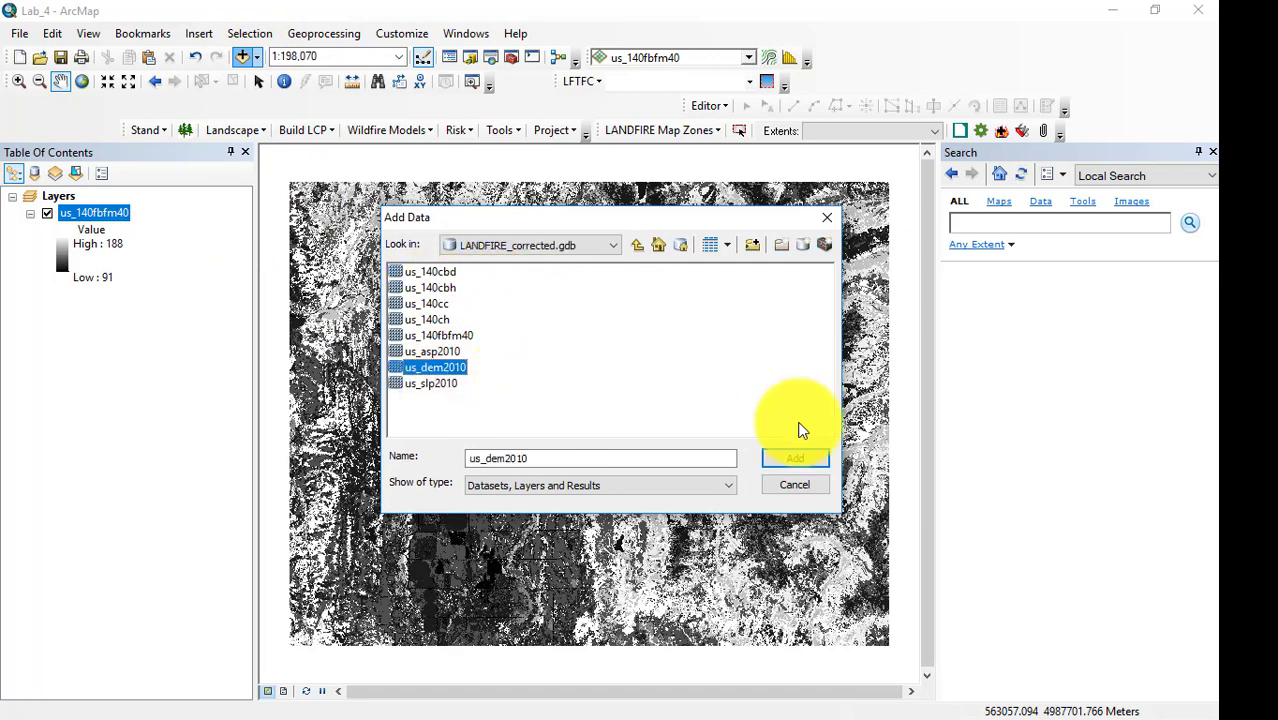
click(805, 458)
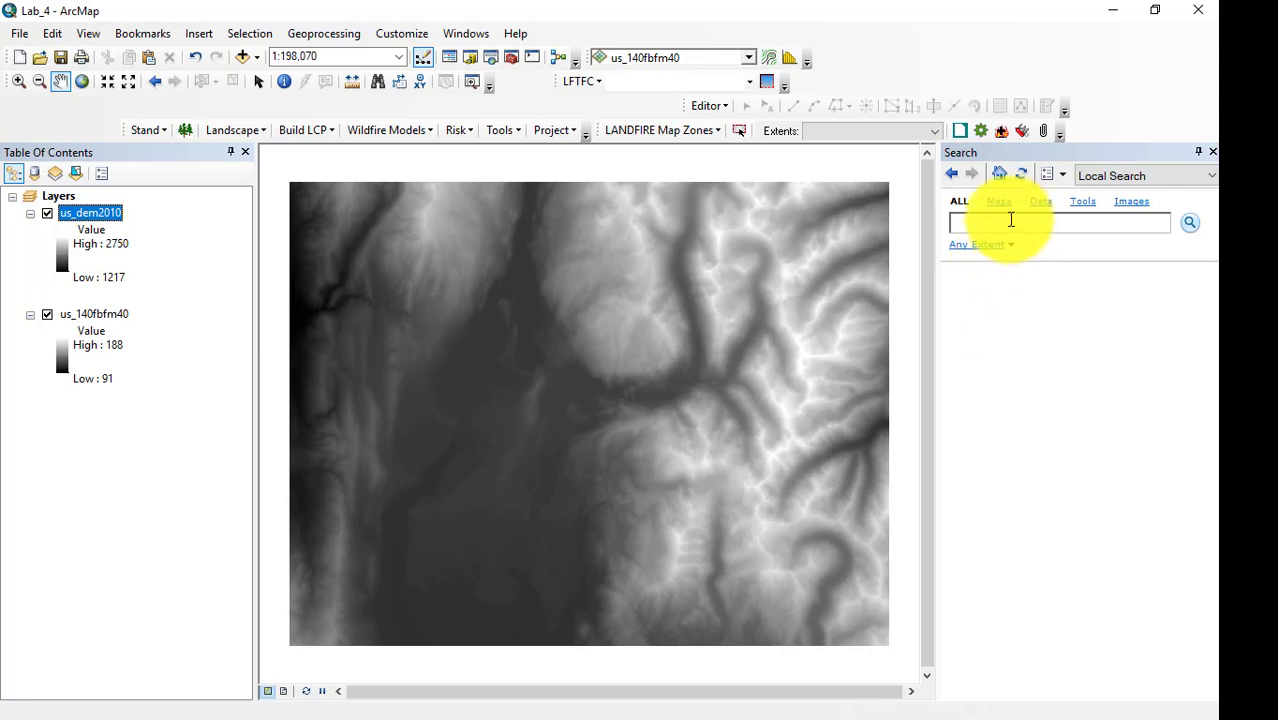
- Search for "combine" and open the Combine (Spatial Analyst) tool
click(1006, 224)
text(c)
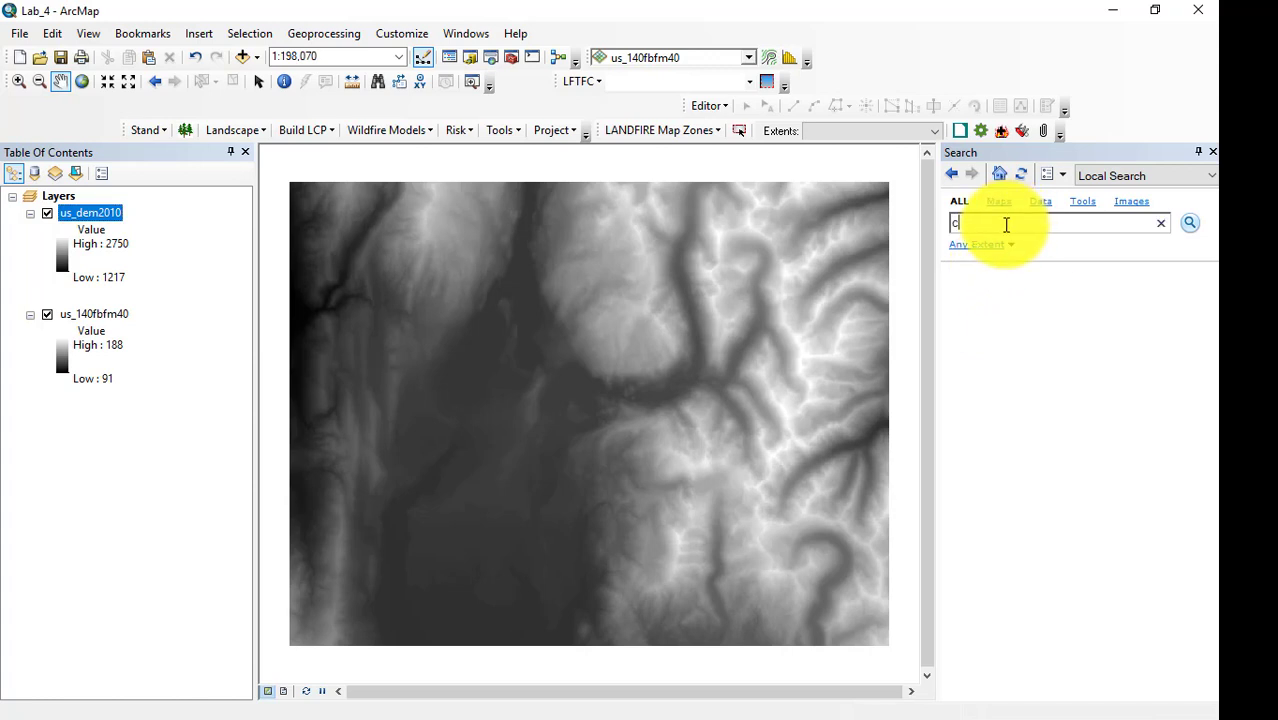
text(ombine)
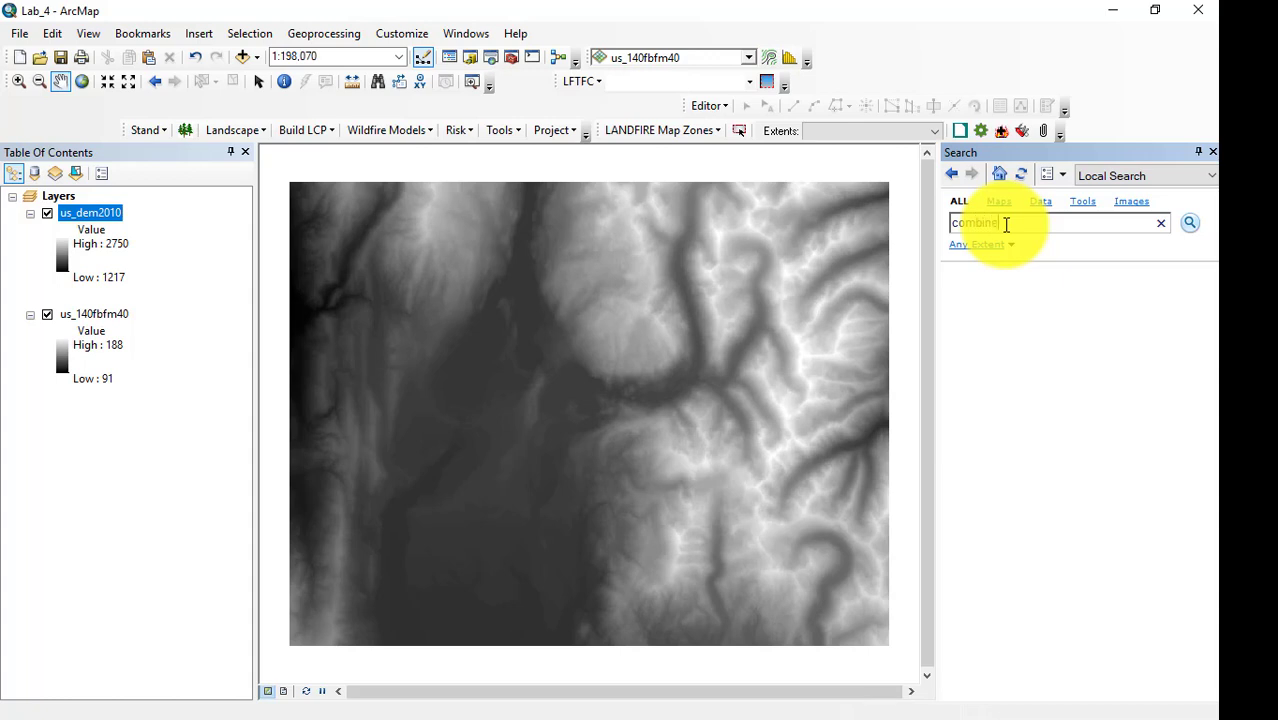
click(1190, 223)
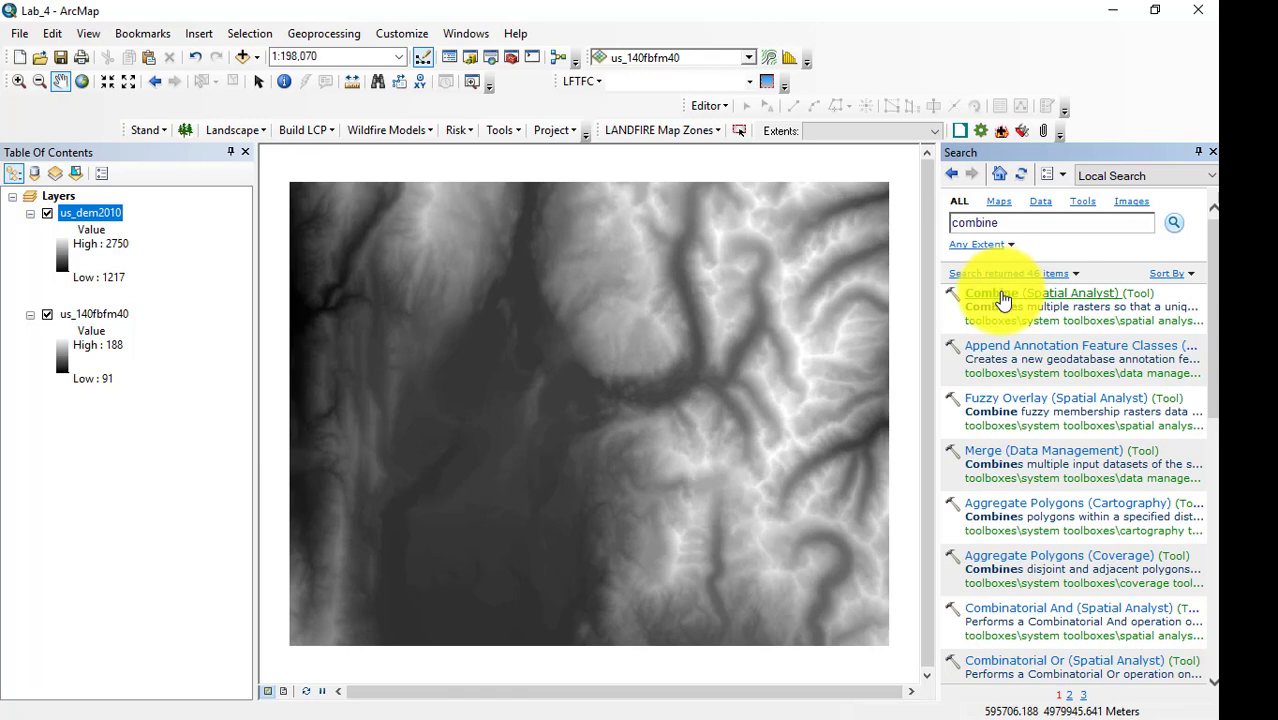
click(1003, 300)
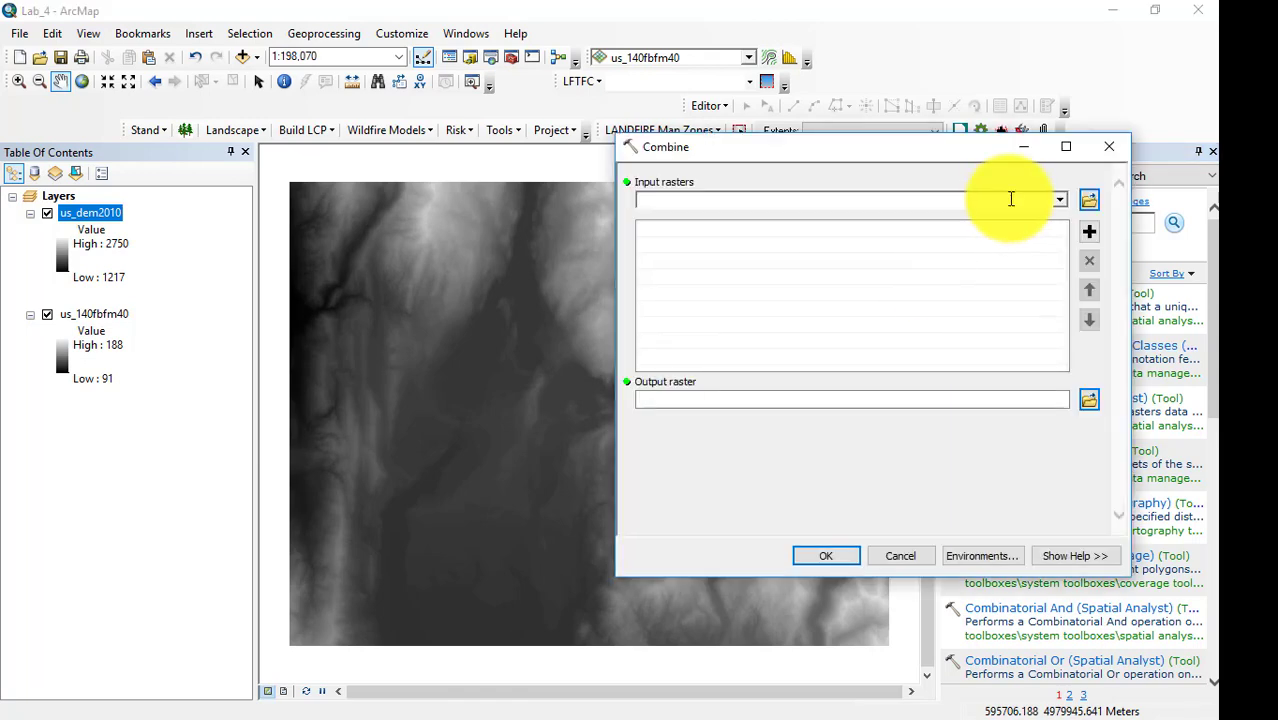
- Set us_dem2010 and us_140fbfm40 as the input rasters of the Combine tool
click(1089, 200)
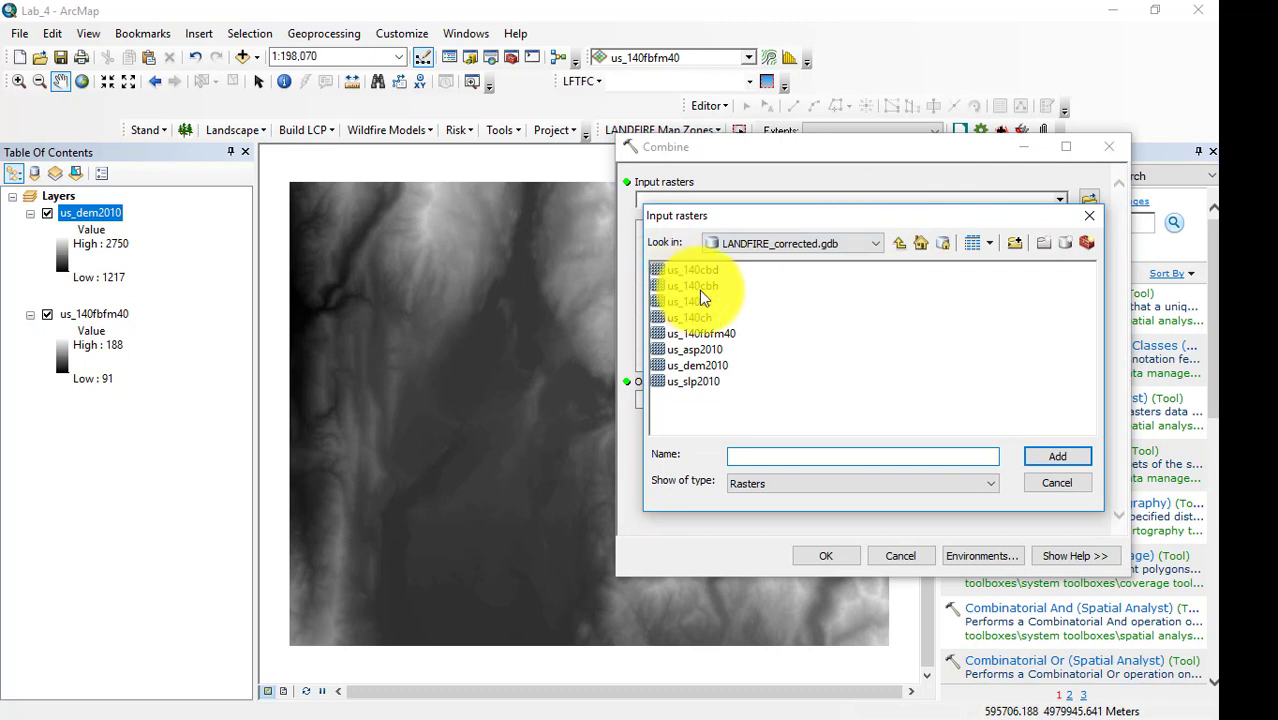
click(722, 336)
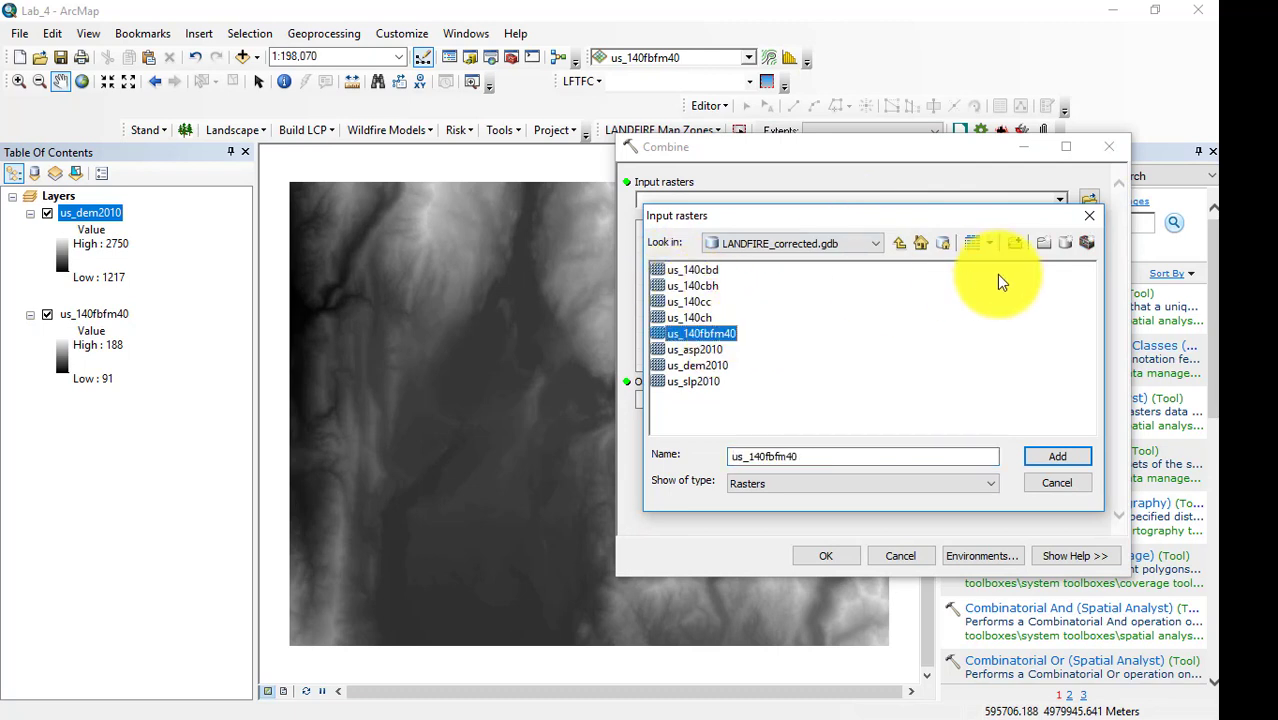
key(Return)
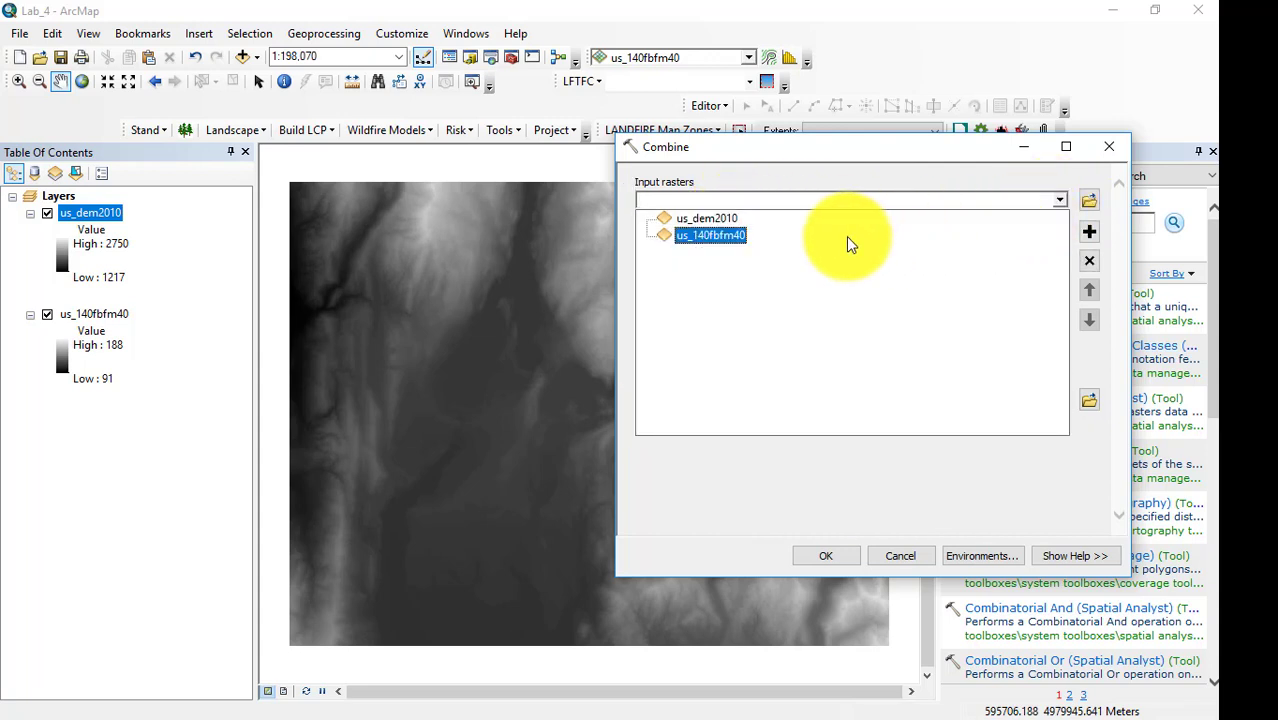
click(725, 237)
- Name the output raster DEM_FBFM40 in the Lesson_4 Outputs folder and run Combine
click(842, 401)
key(BackSpace)
key(BackSpace)
key(BackSpace)
key(BackSpace)
key(BackSpace)
key(BackSpace)
key(BackSpace)
key(BackSpace)
key(BackSpace)
key(BackSpace)
key(BackSpace)
key(BackSpace)
key(BackSpace)
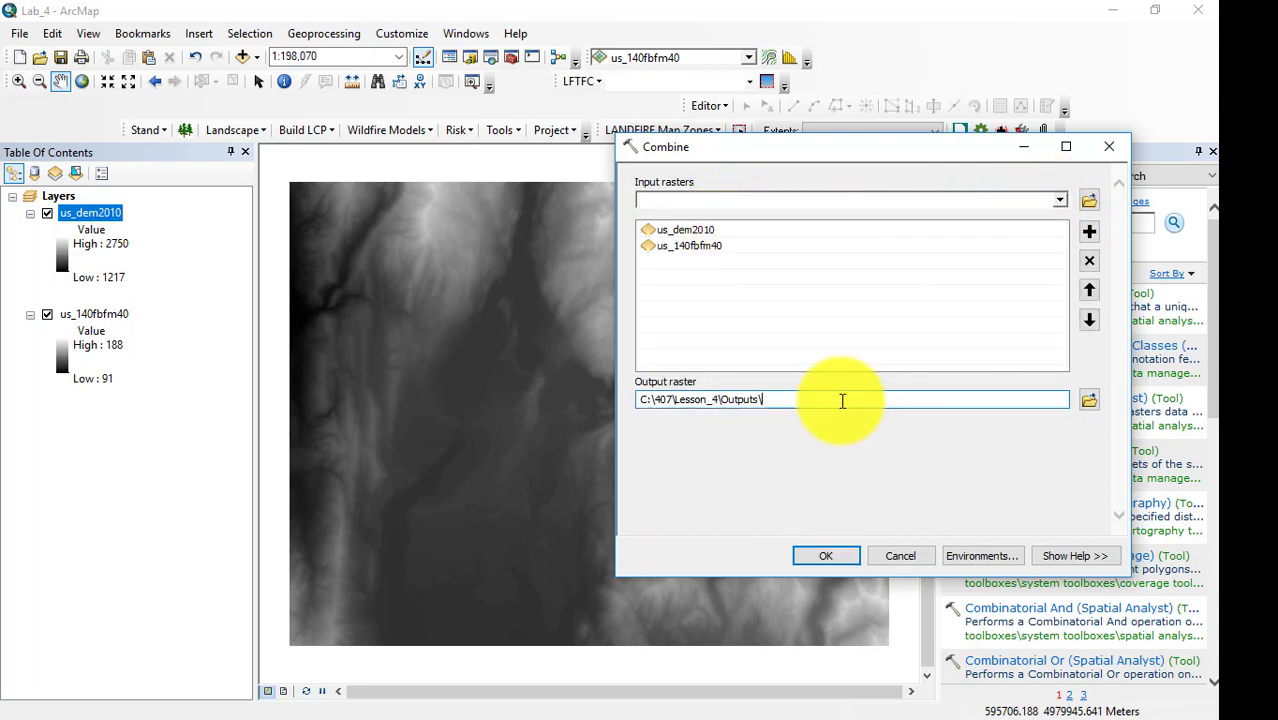
text(DEM_FBM40)
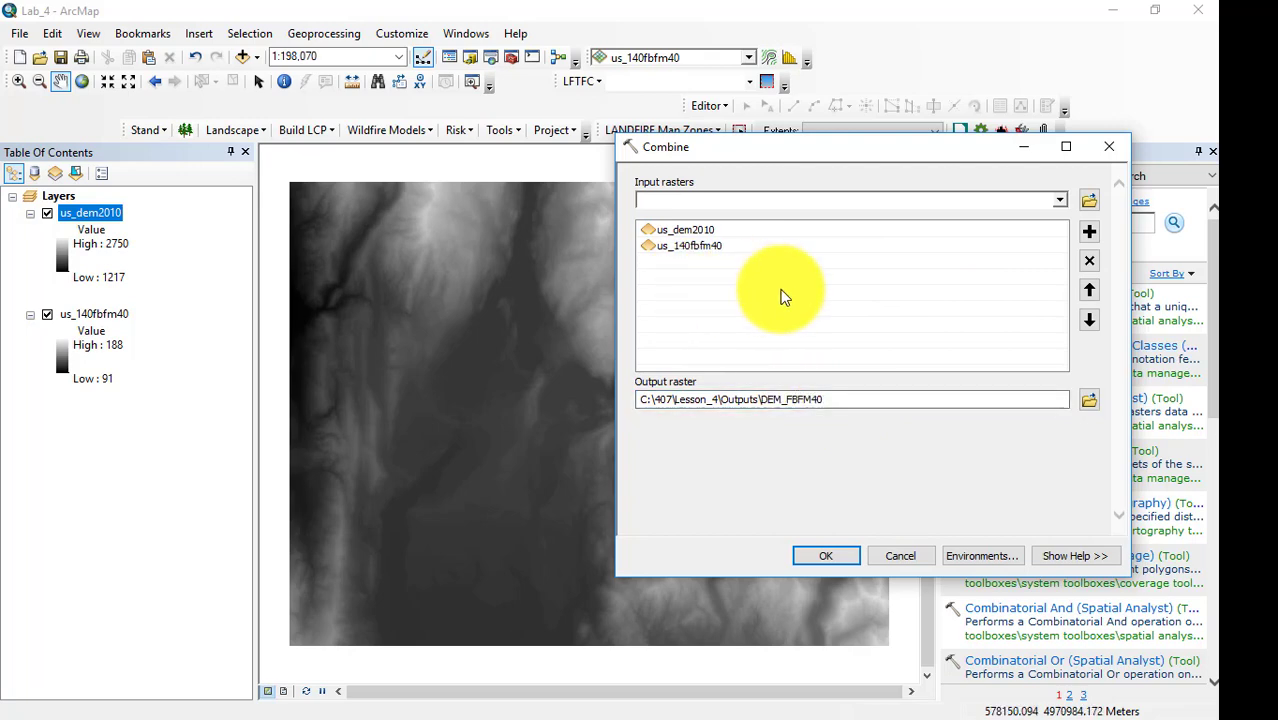
click(827, 556)
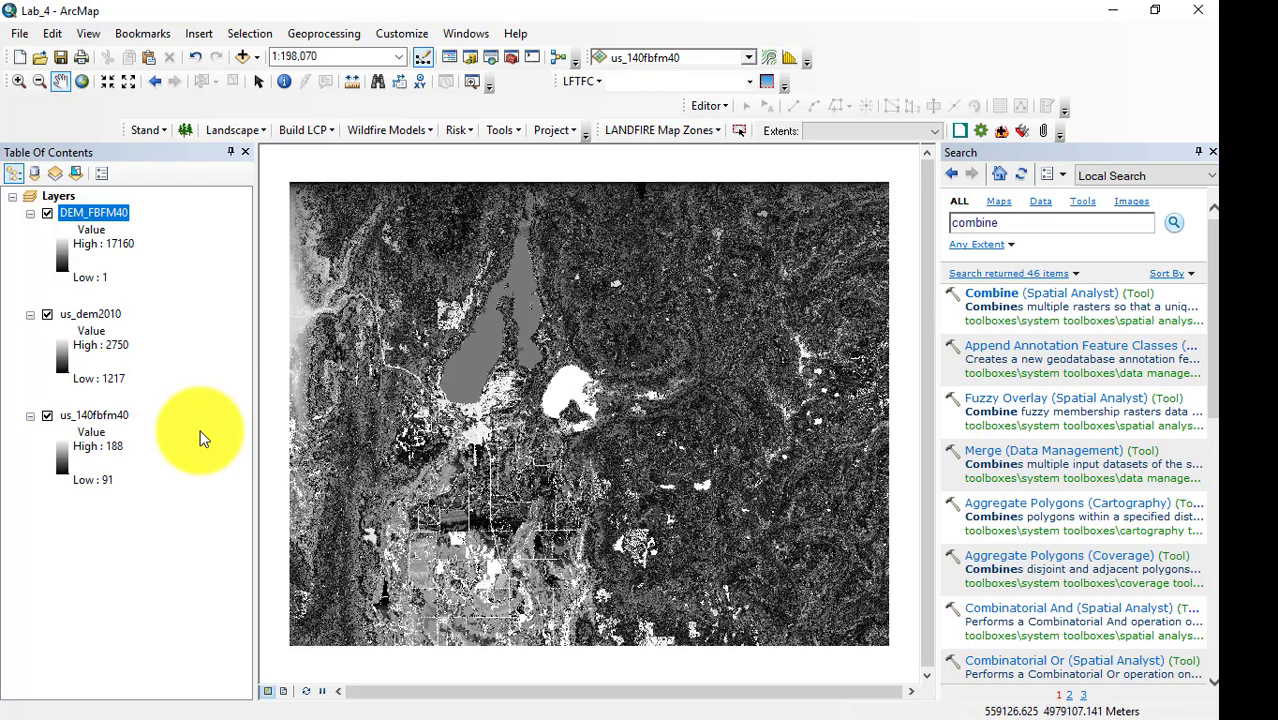
- Open the attribute table of DEM_FBFM40 and add a Short Integer field named FBFM40_corrected
double_click(109, 217)
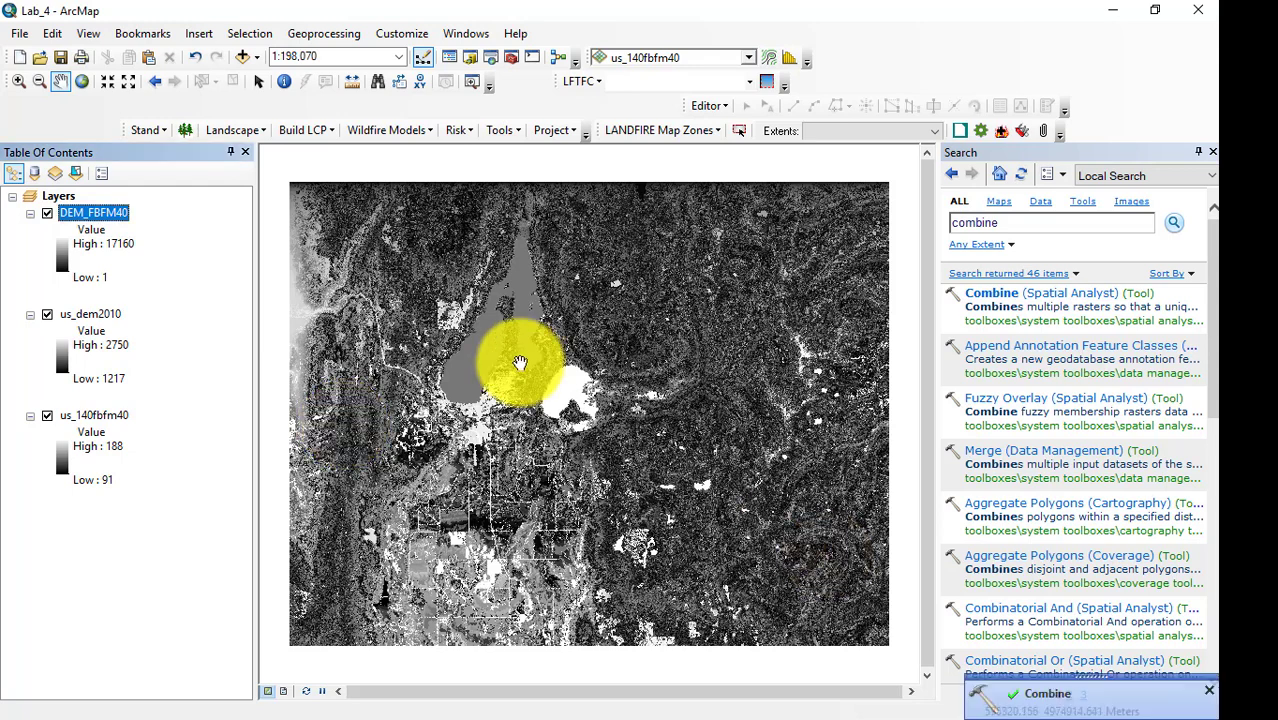
right_click(110, 211)
click(174, 262)
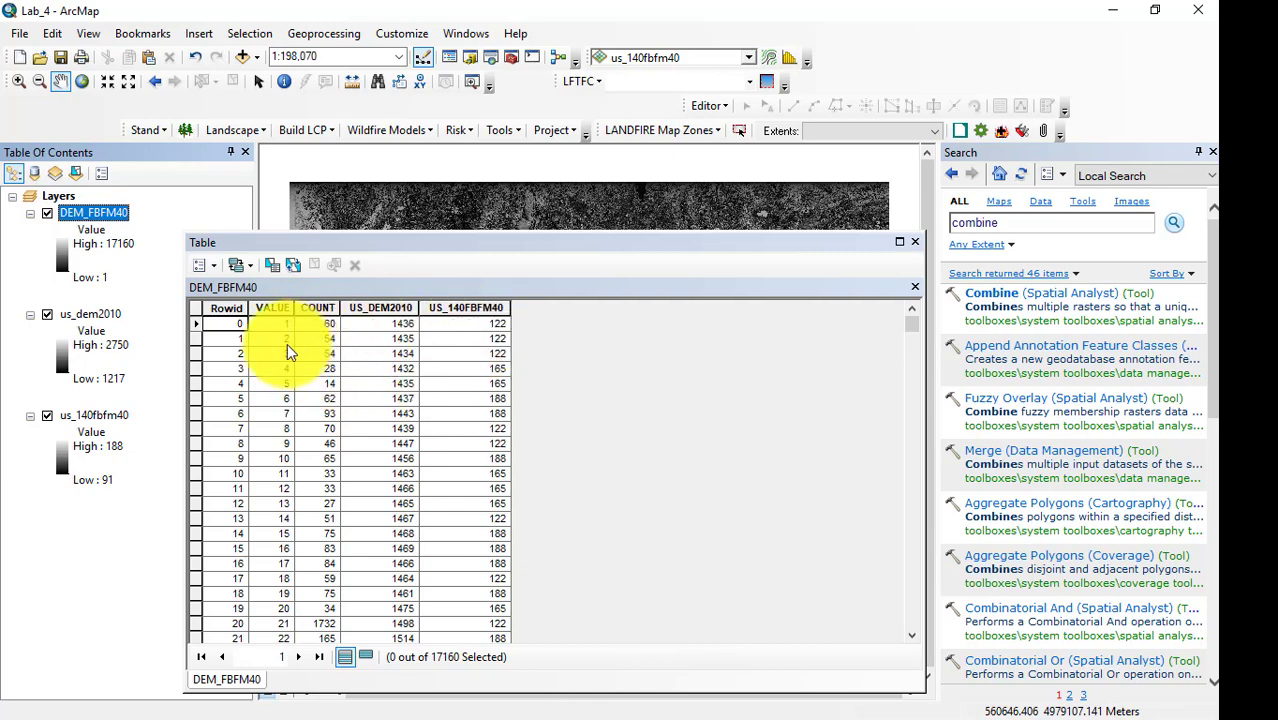
click(212, 264)
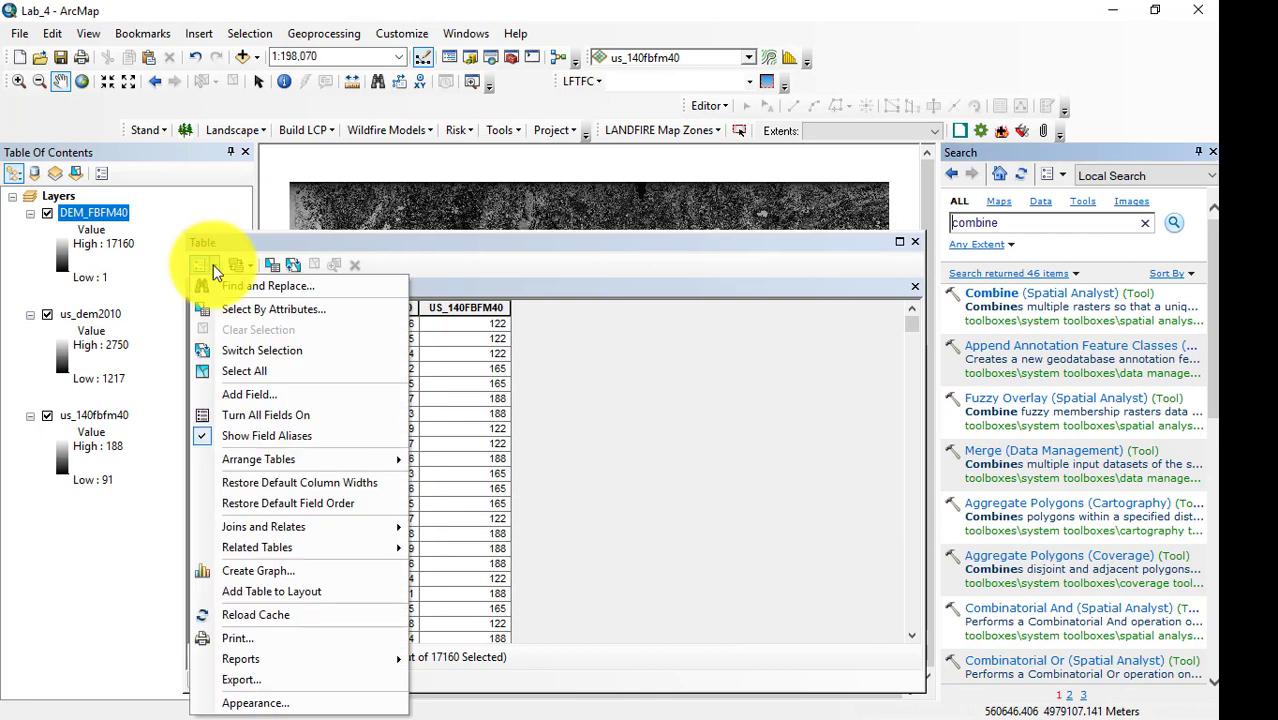
click(258, 392)
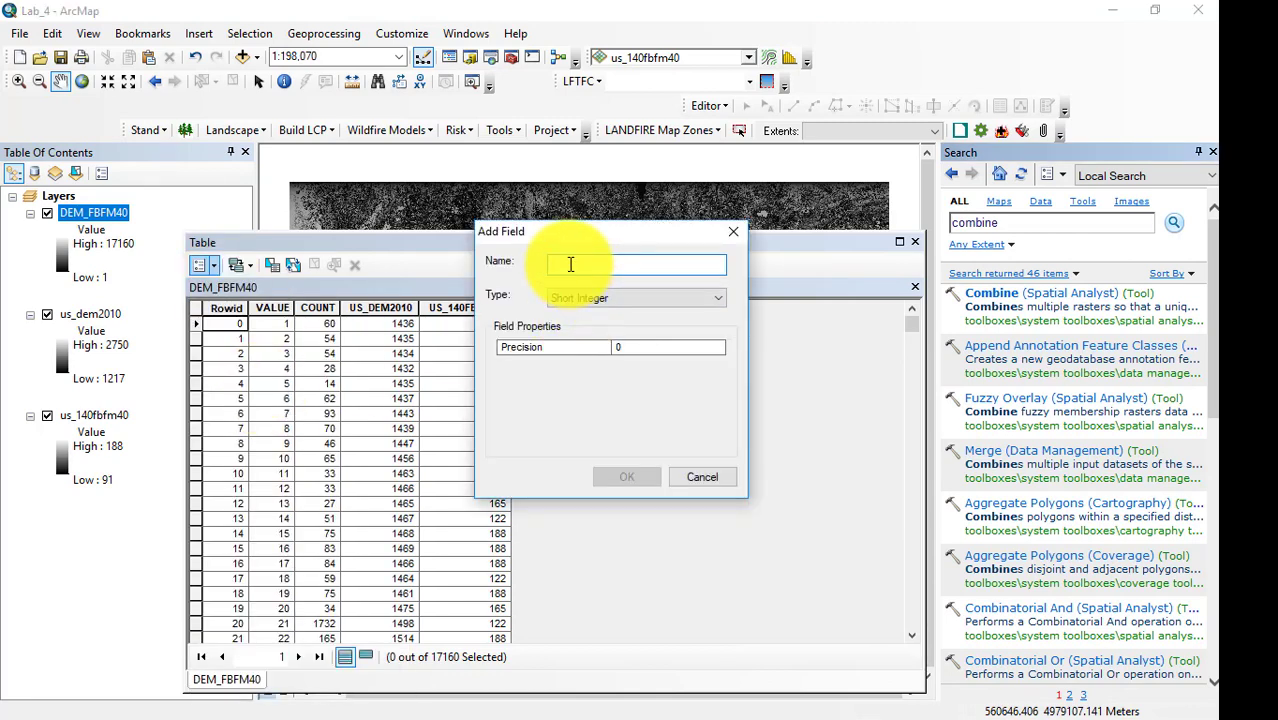
text(F)
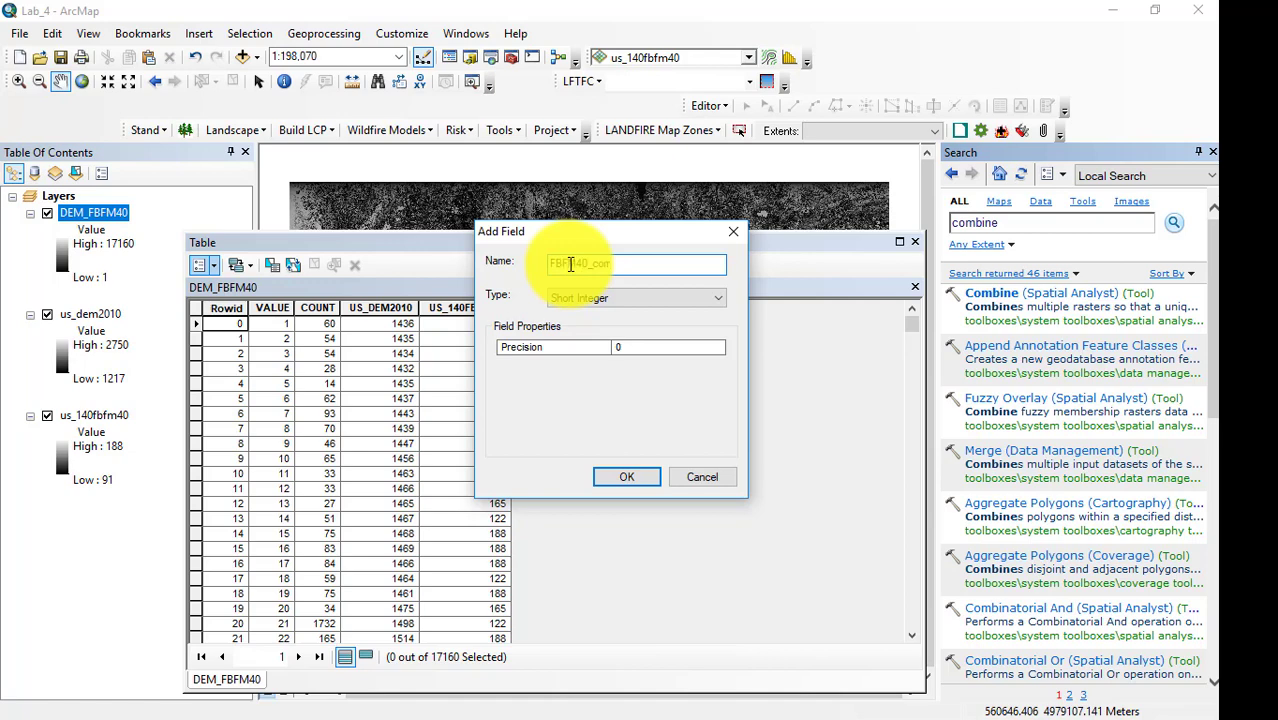
text(BFM40_corrected)
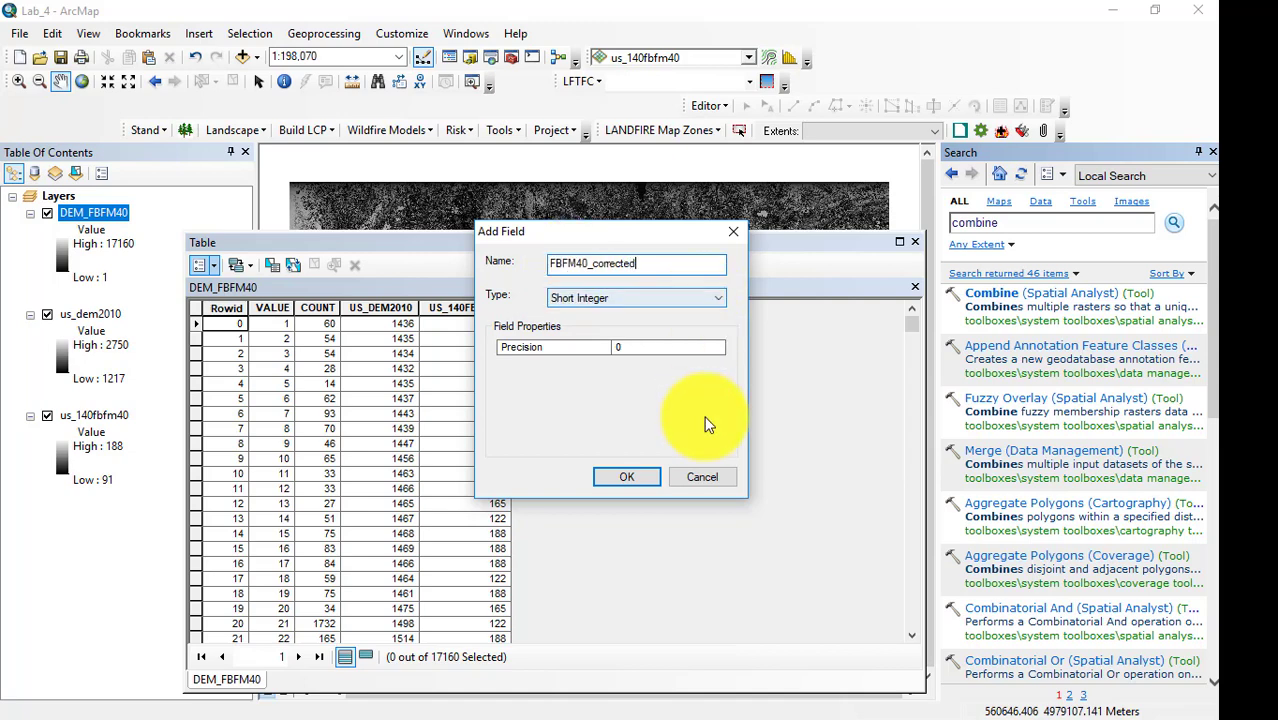
click(618, 480)
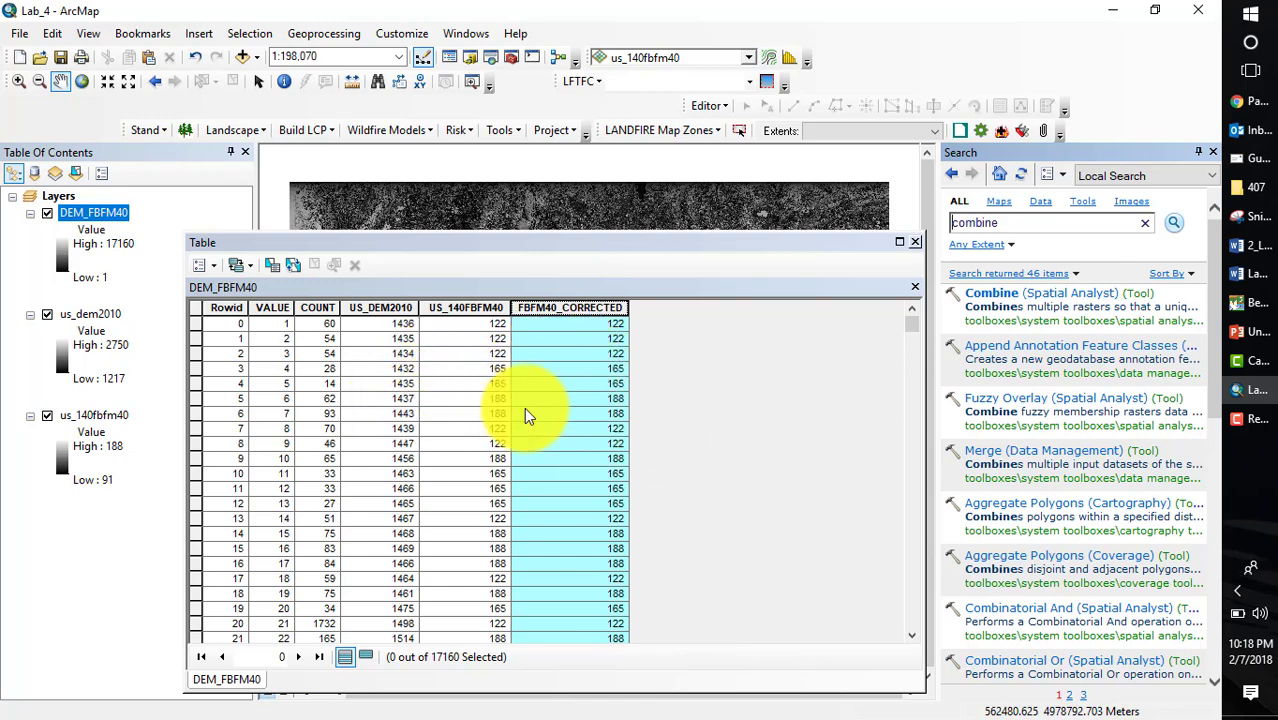
- Select the DEM_FBFM40 table records where "FBFM40_CORRECTED" =122
click(272, 264)
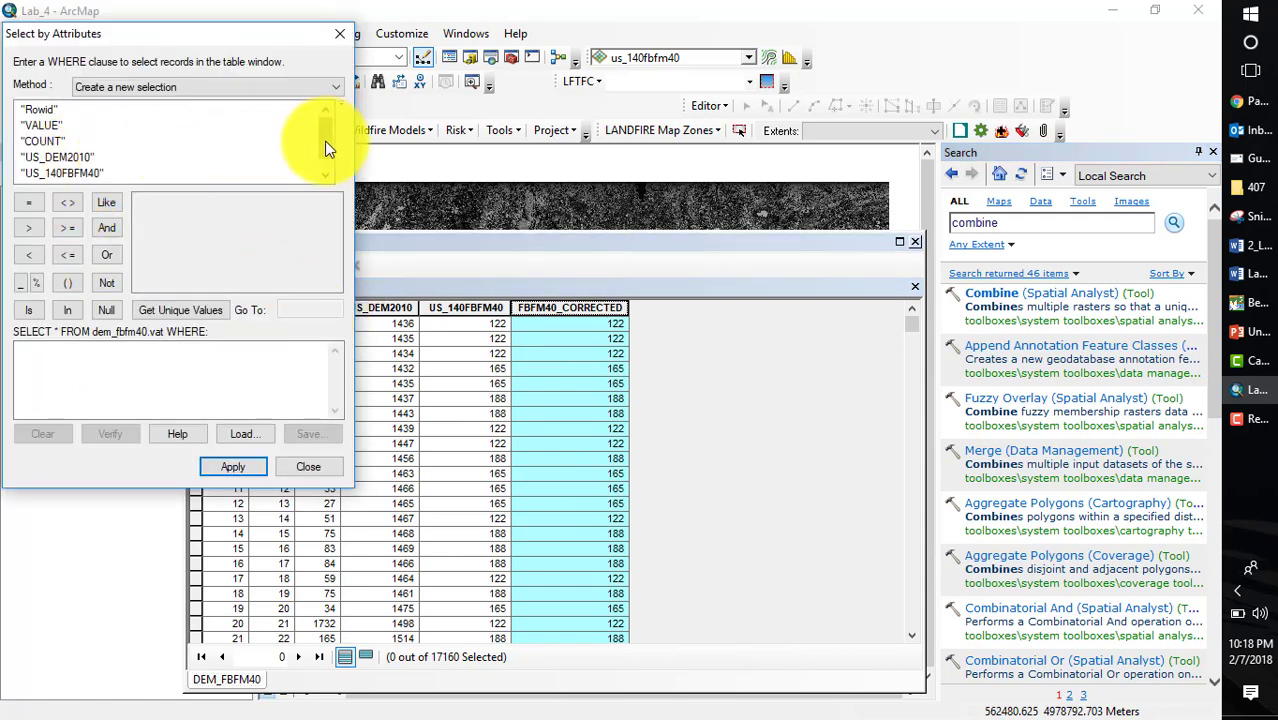
click(325, 175)
double_click(100, 175)
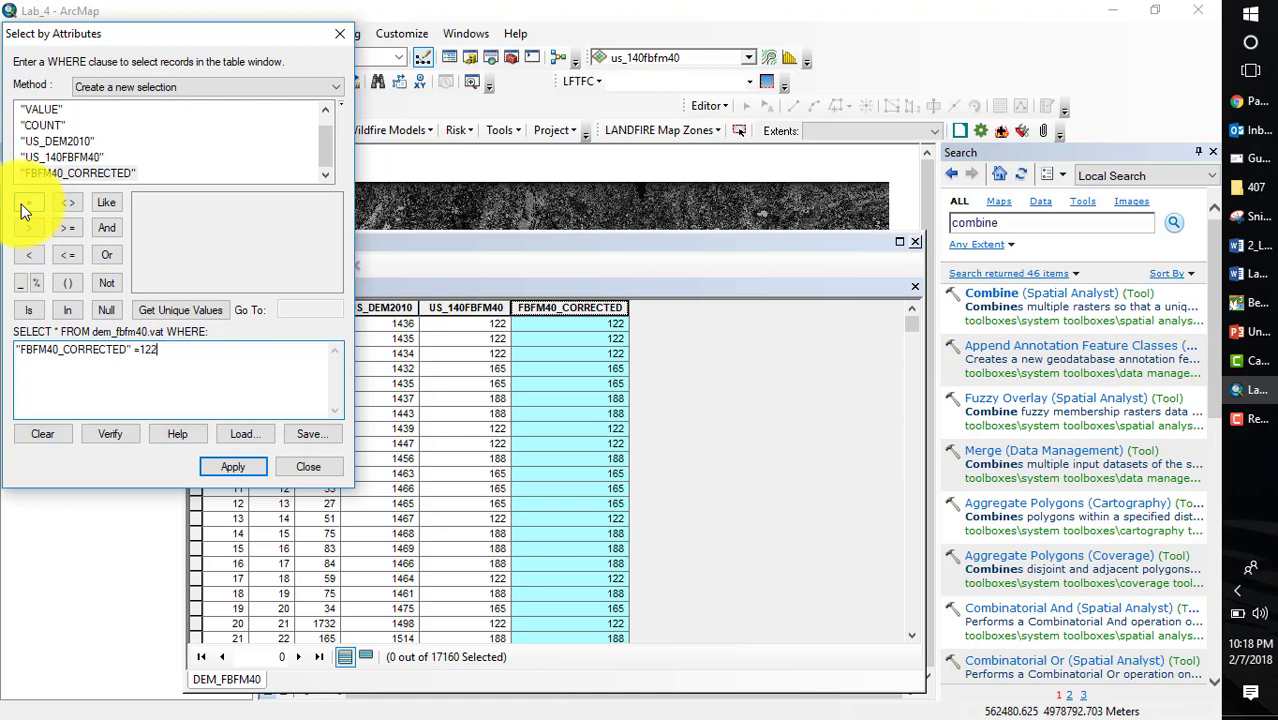
text(=122)
click(235, 467)
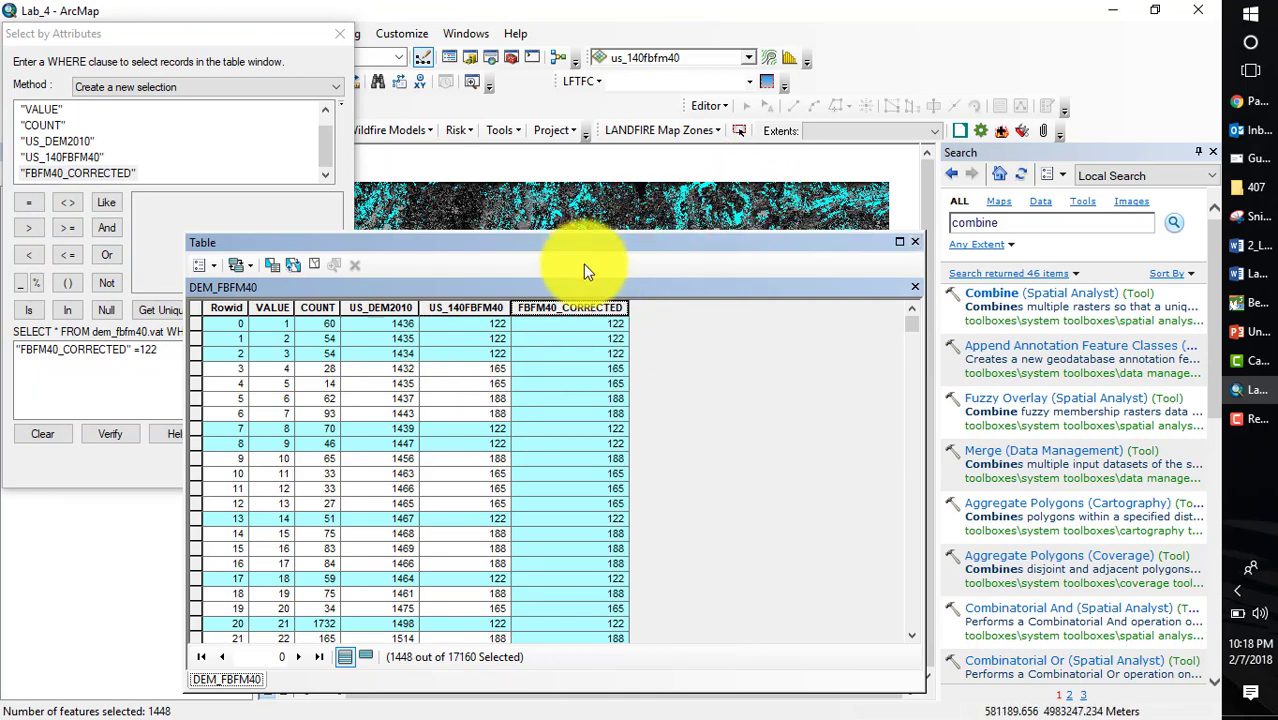
- Calculate FBFM40_CORRECTED as 121 for the selected records outside an edit session, and clear the selection
right_click(548, 313)
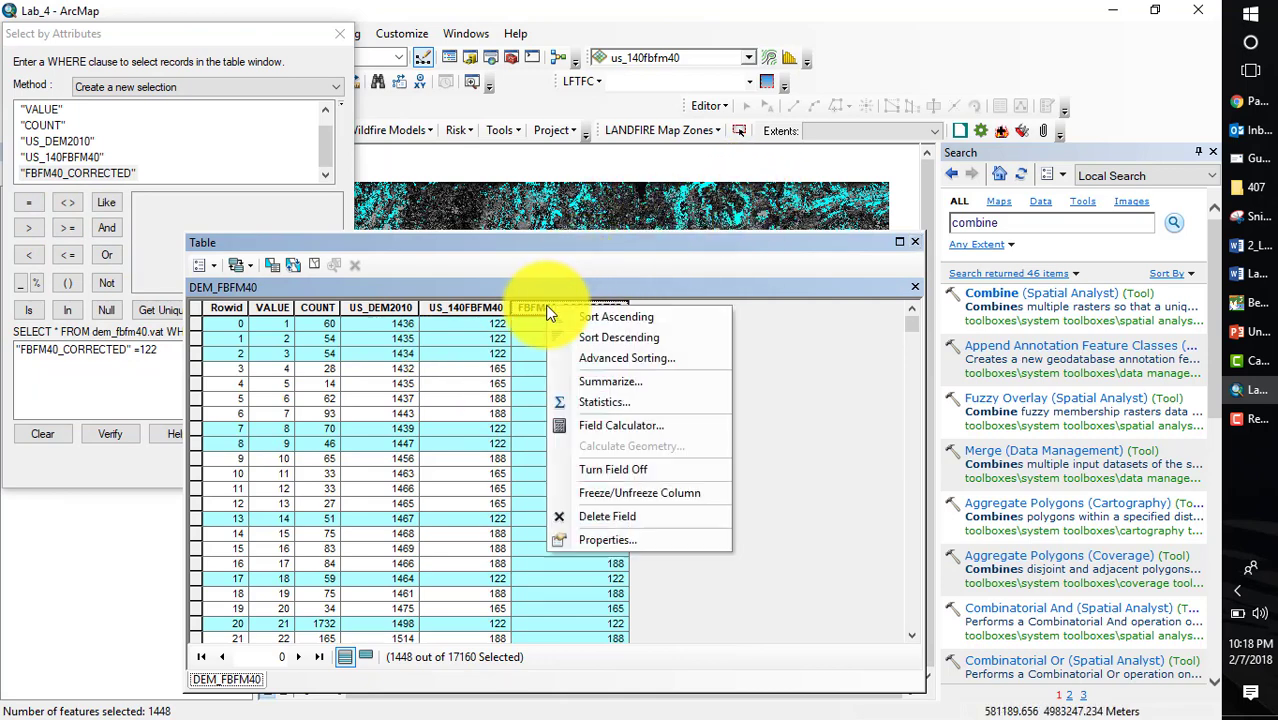
click(610, 424)
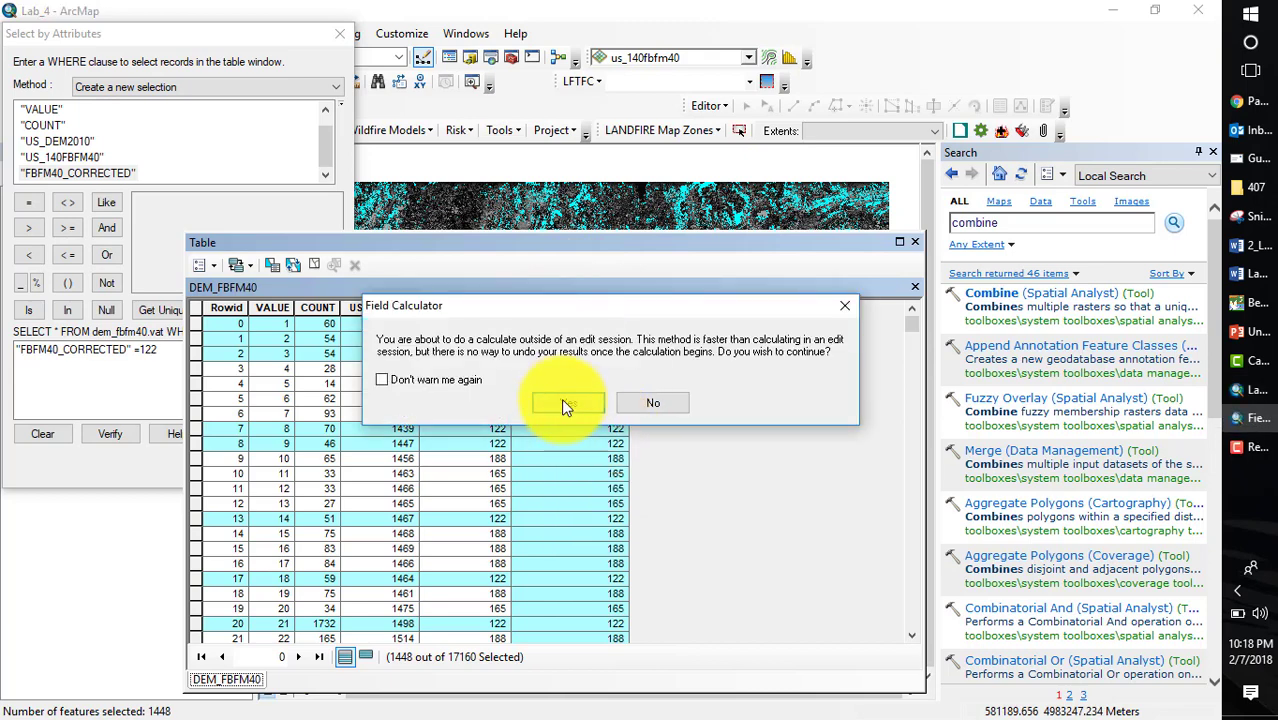
click(563, 401)
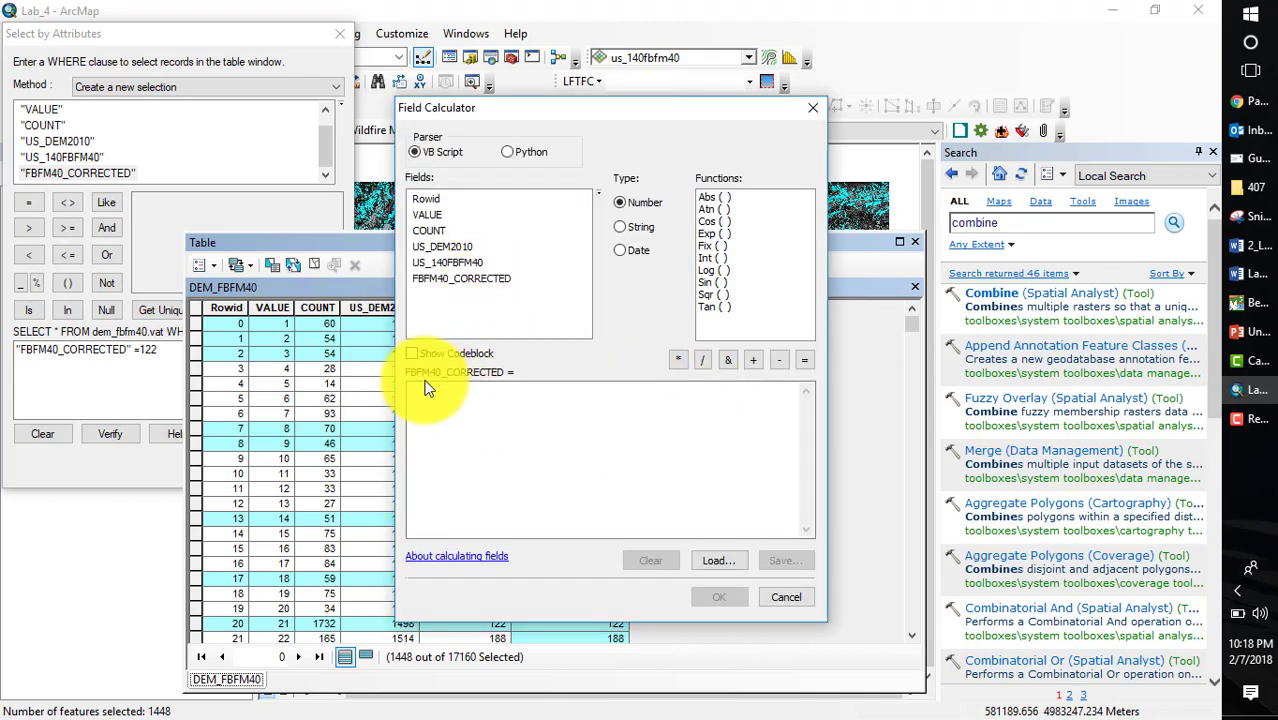
click(503, 393)
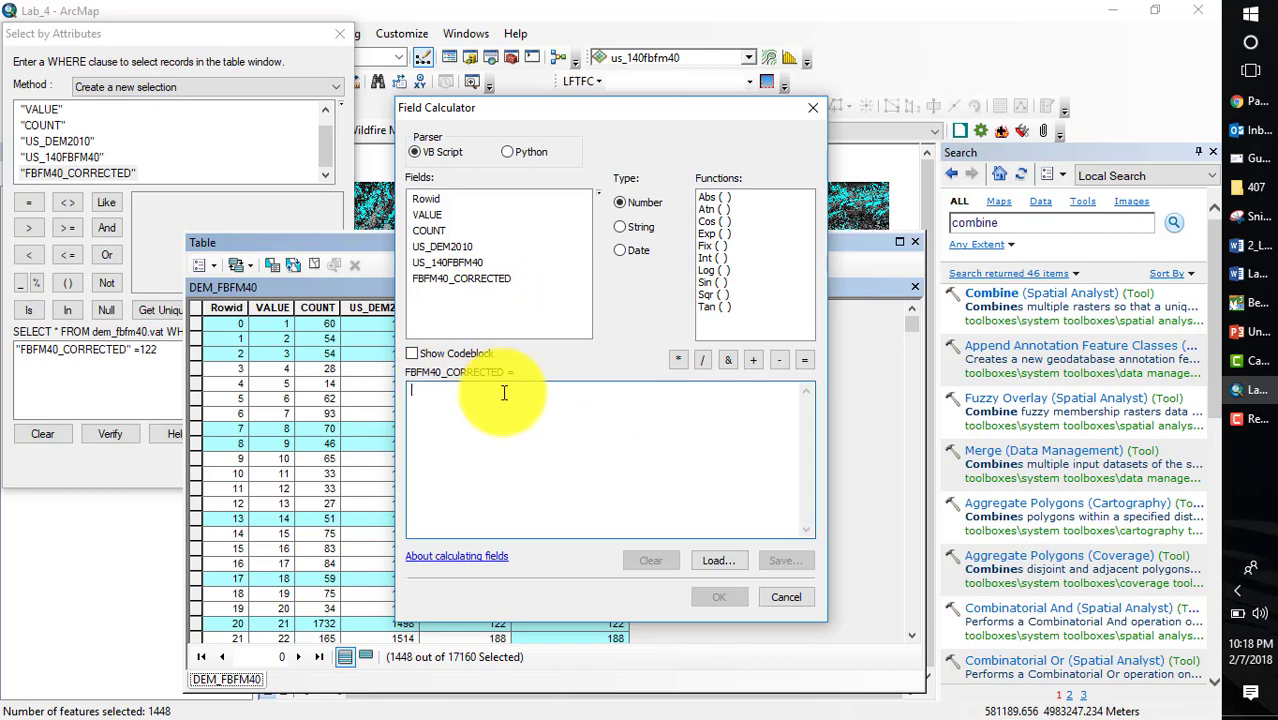
text(121)
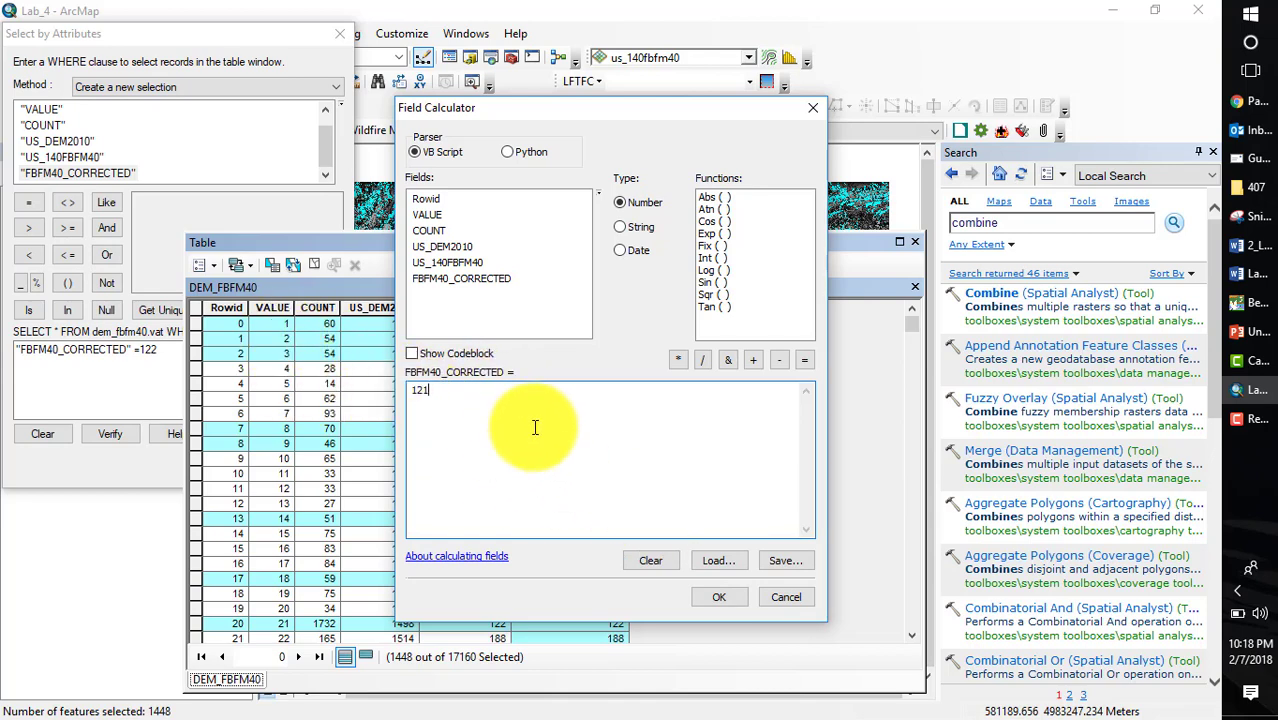
drag(602, 111, 859, 102)
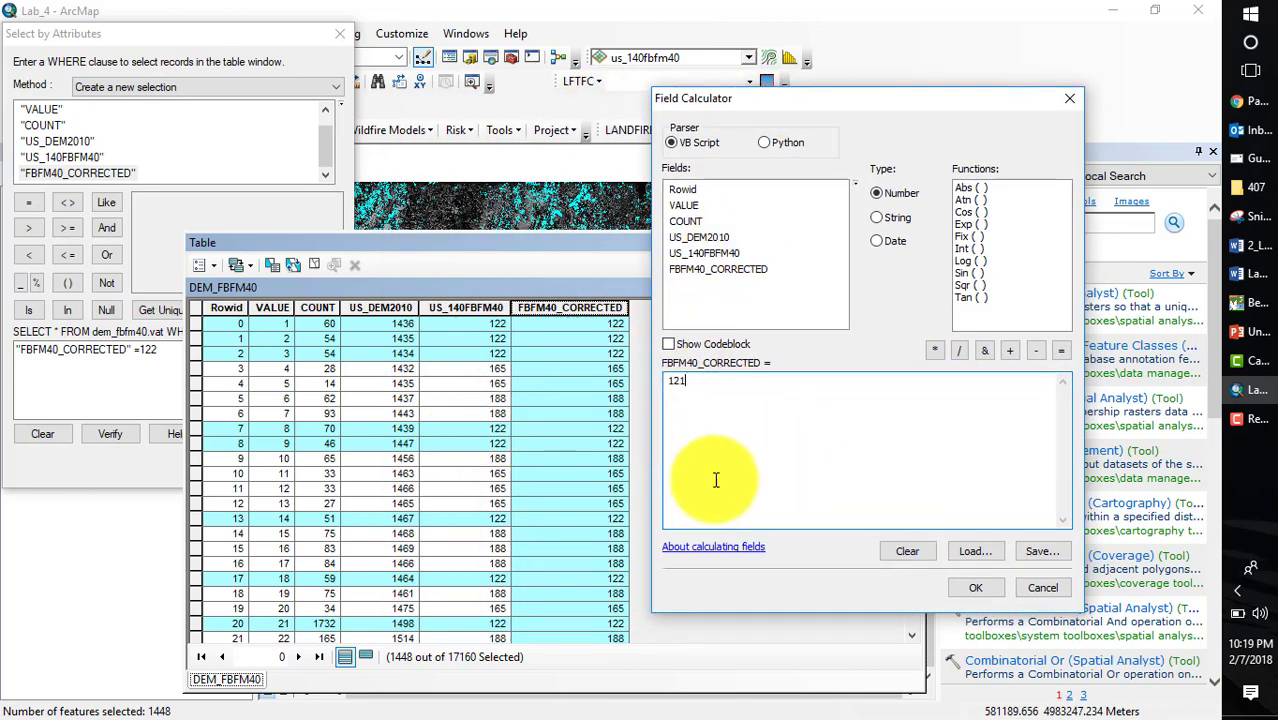
click(981, 588)
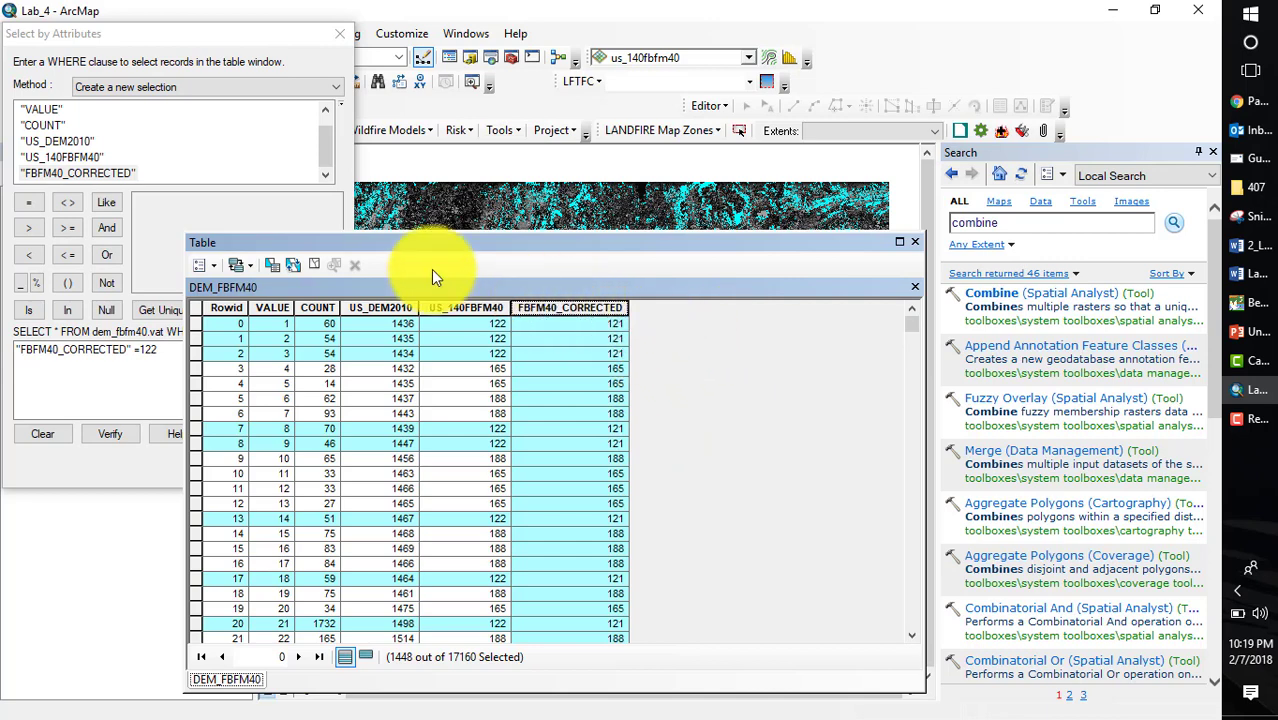
click(317, 261)
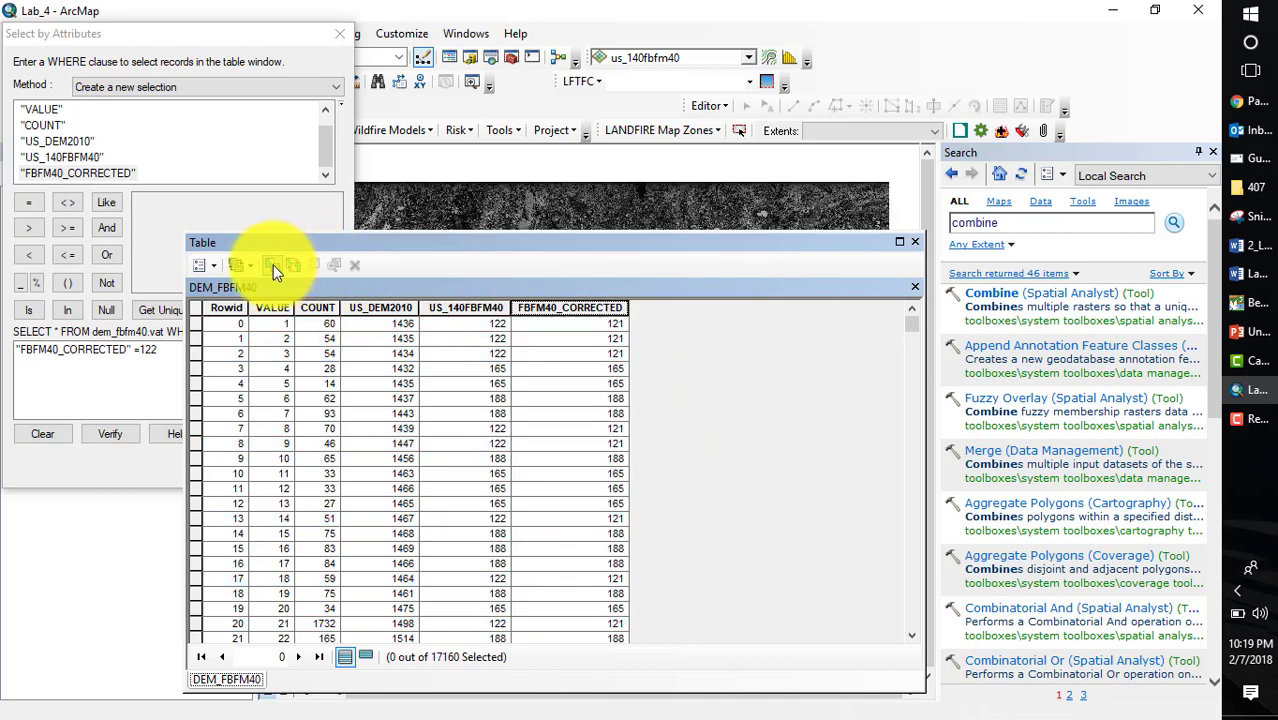
- Create a new selection of the DEM_FBFM40 table records where "US_DEM2010" >=1981
click(273, 265)
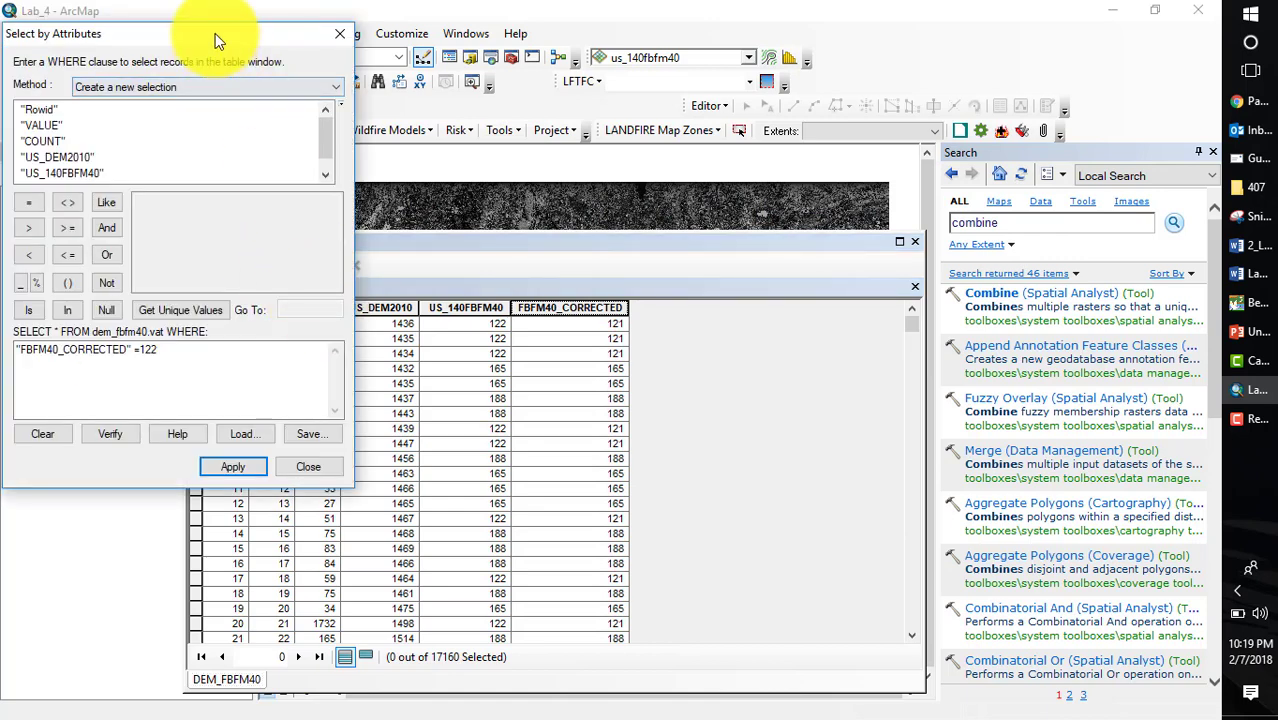
drag(215, 33, 570, 50)
drag(518, 372, 428, 365)
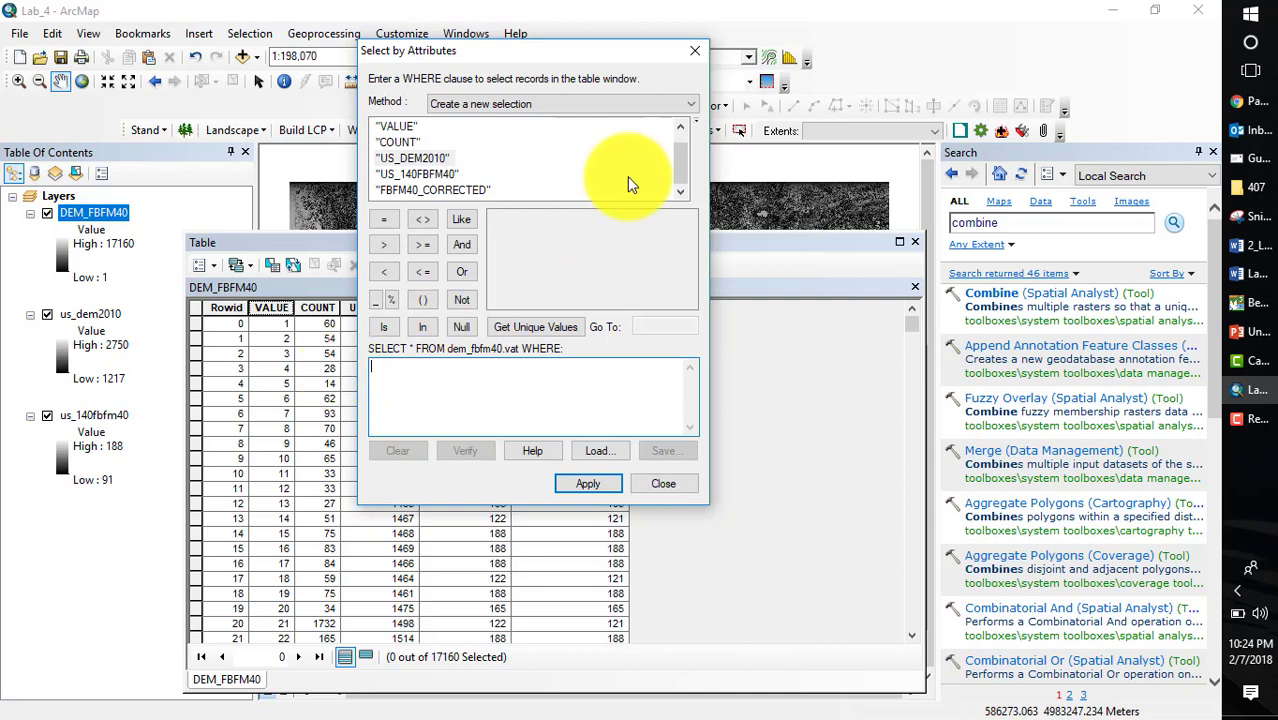
double_click(423, 157)
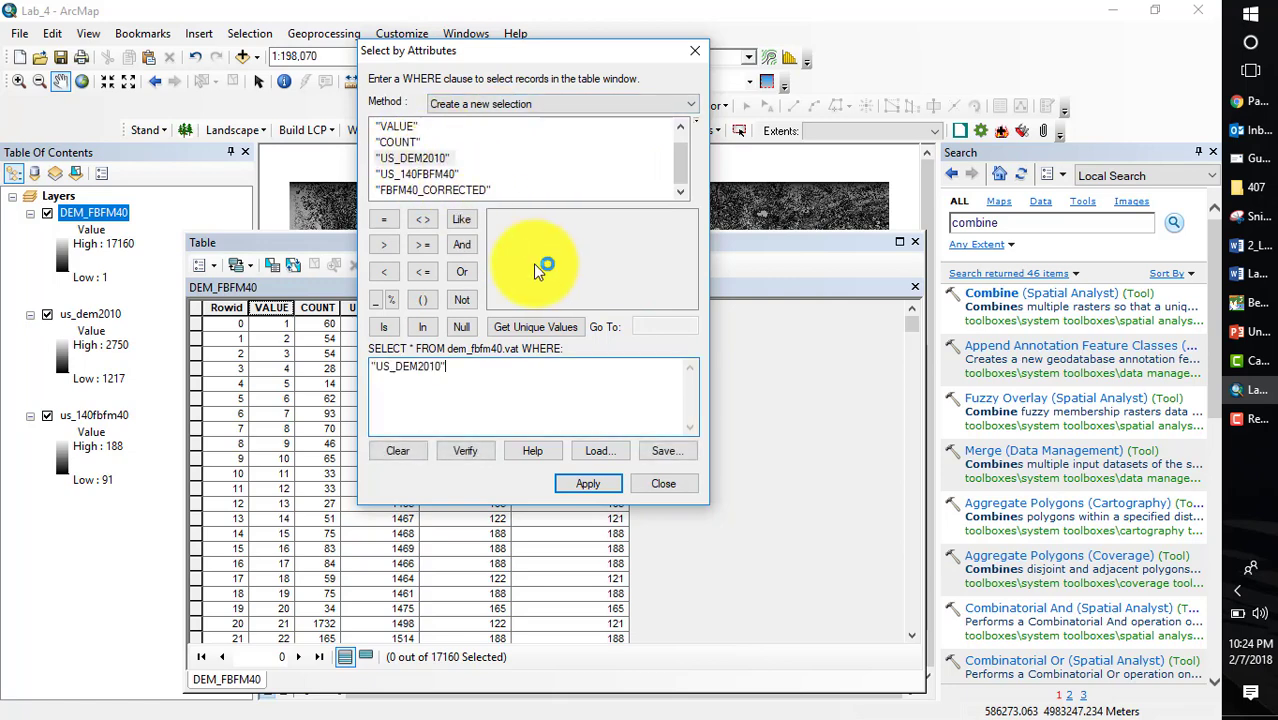
click(415, 247)
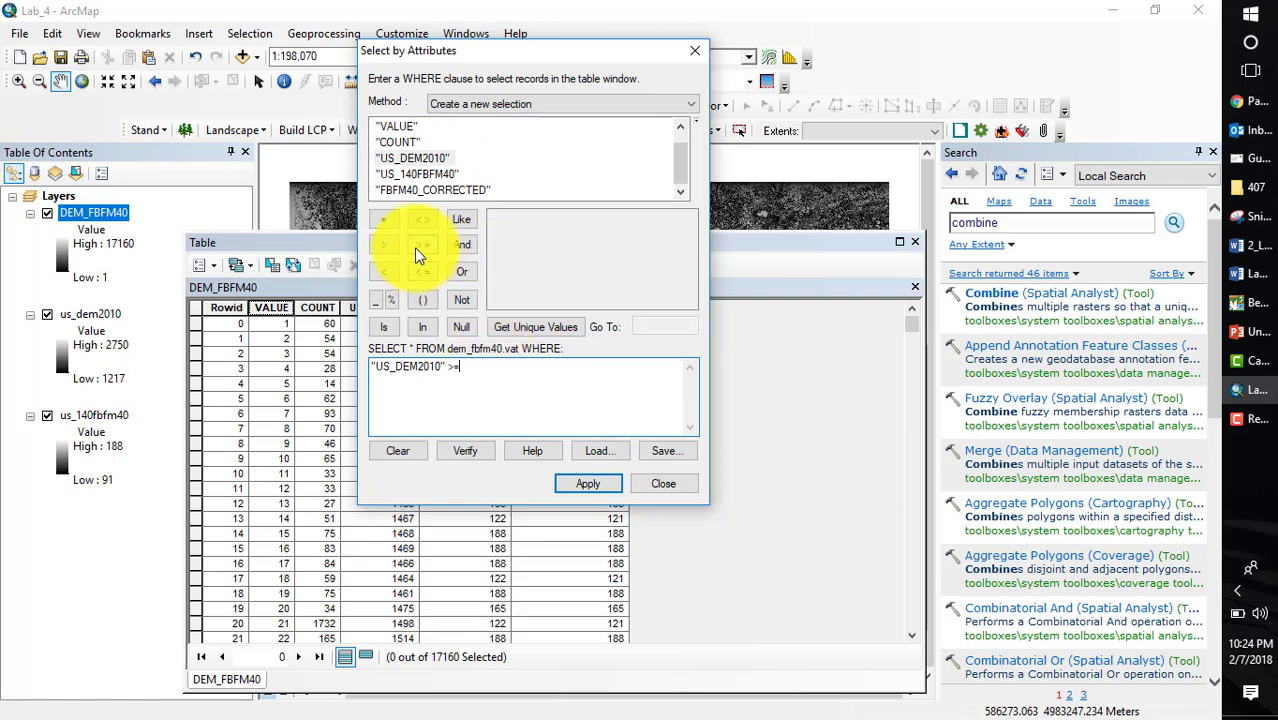
text(1981)
click(588, 483)
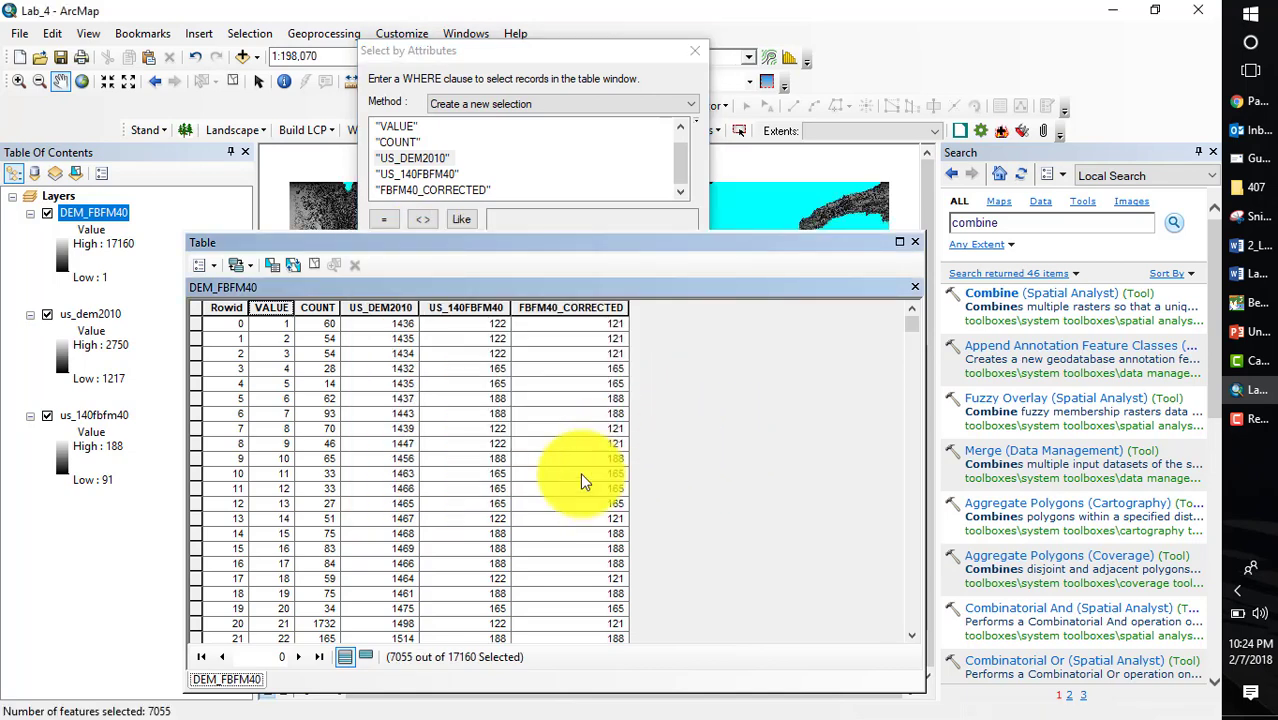
scroll(580, 472, down, 15)
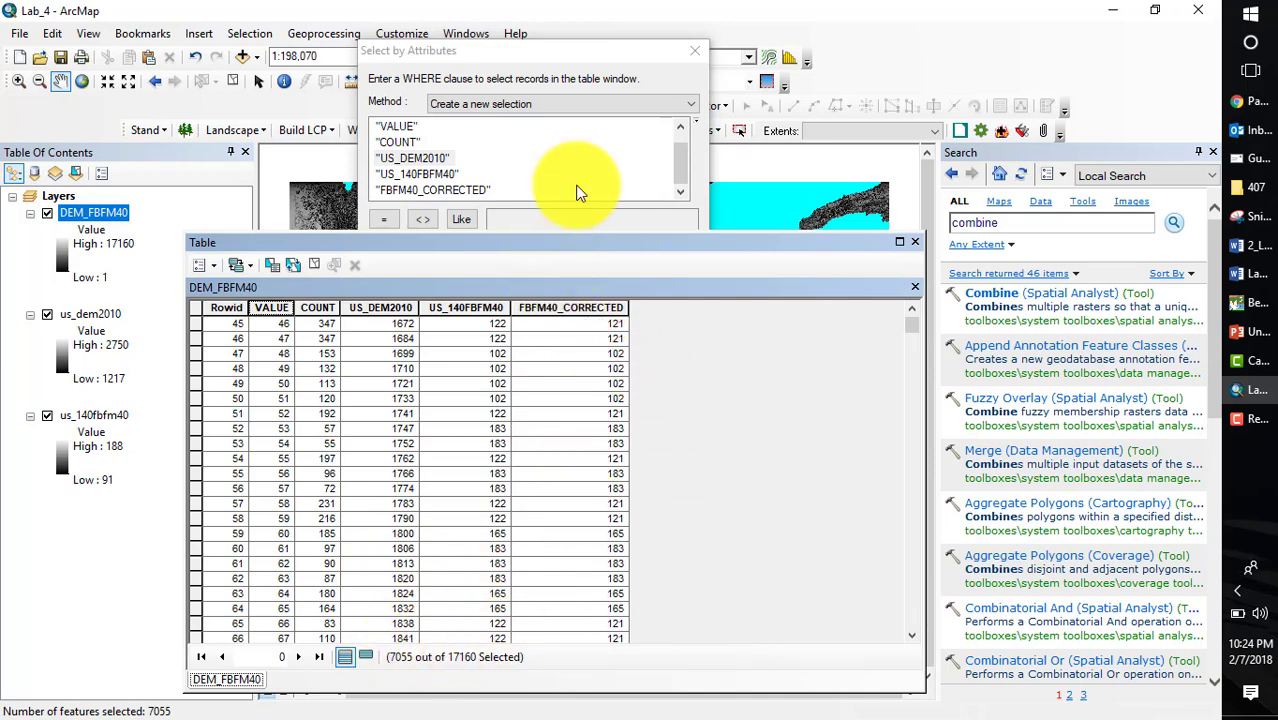
- Select from the current selection the records where "FBFM40_CORRECTED" is IN (102, 142)
click(549, 50)
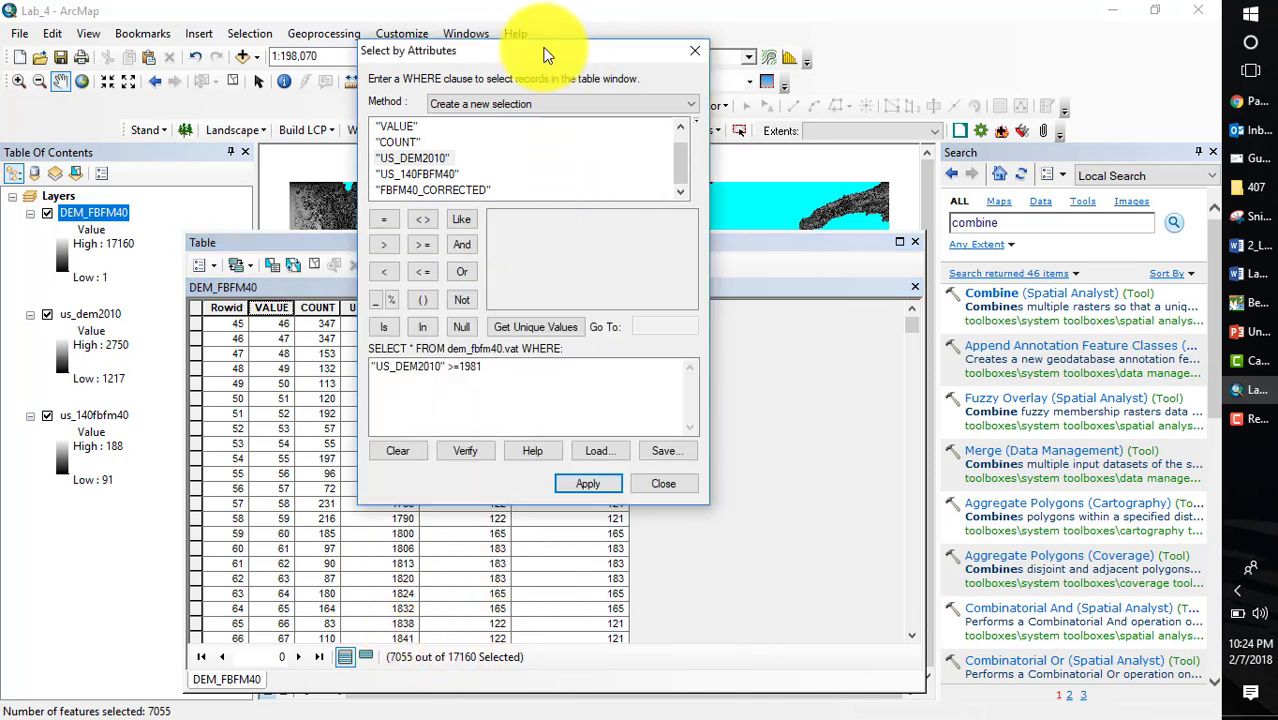
click(679, 104)
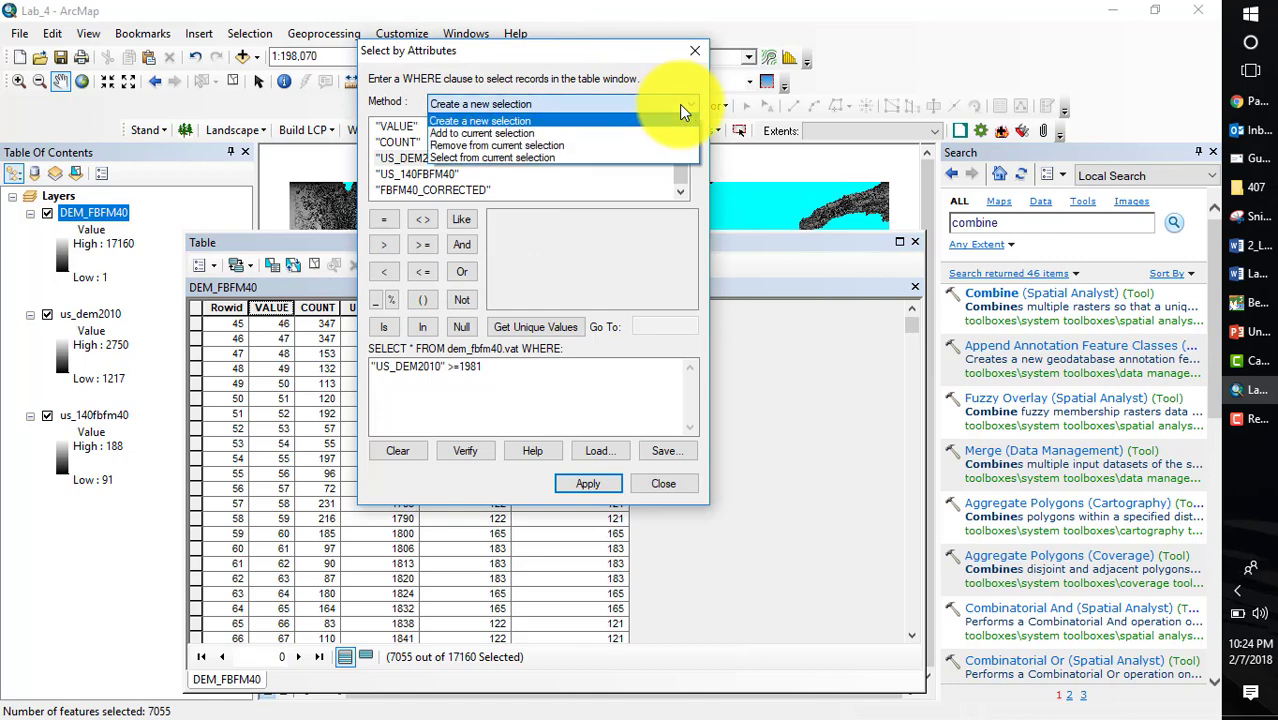
click(504, 159)
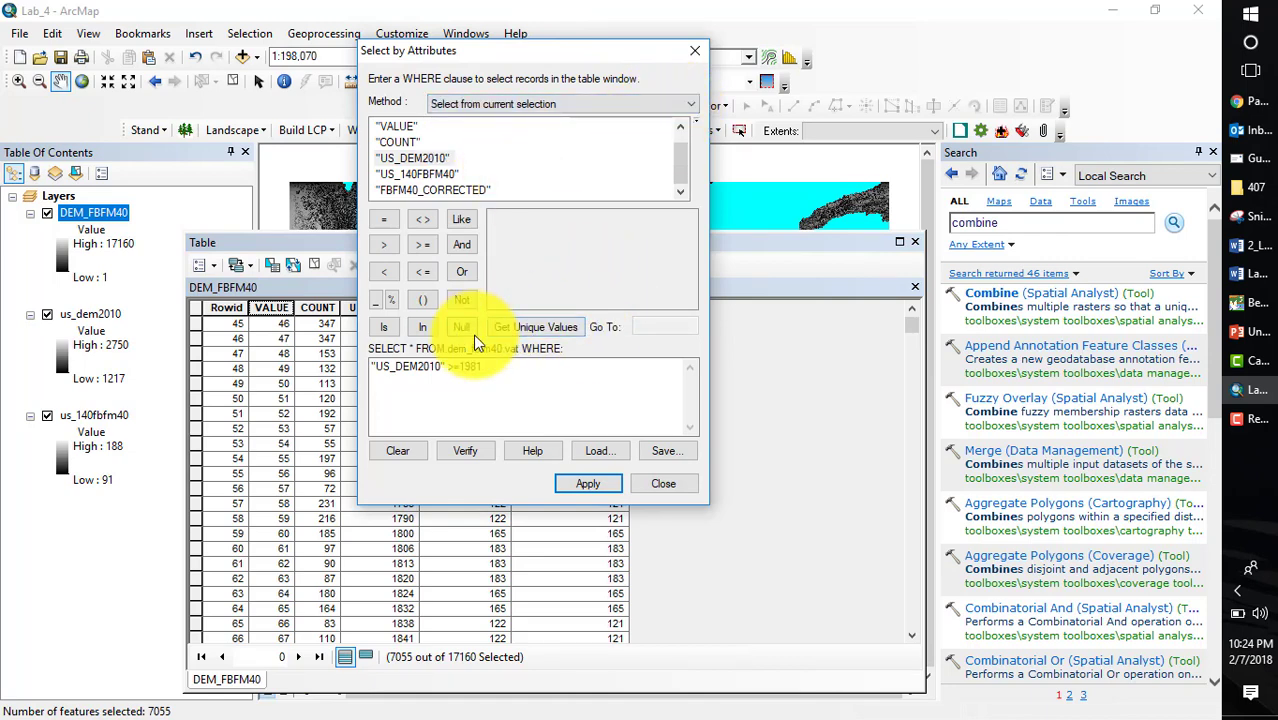
drag(443, 362, 321, 370)
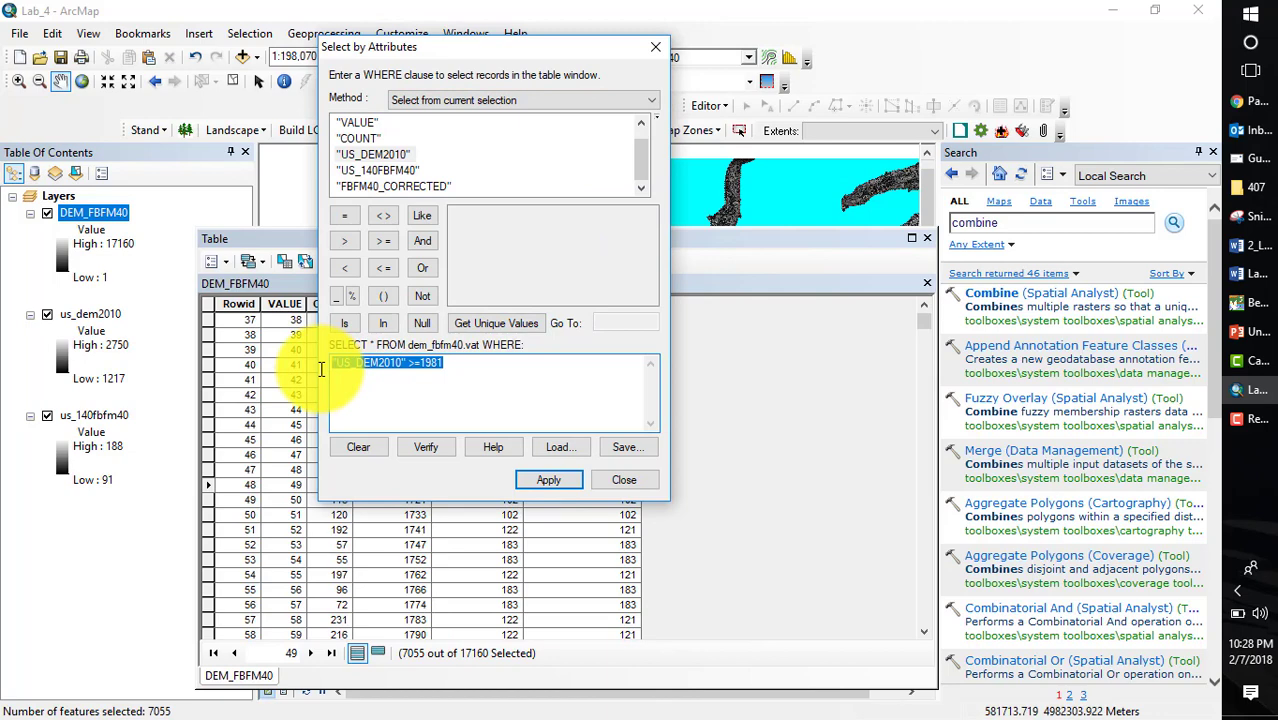
key(Delete)
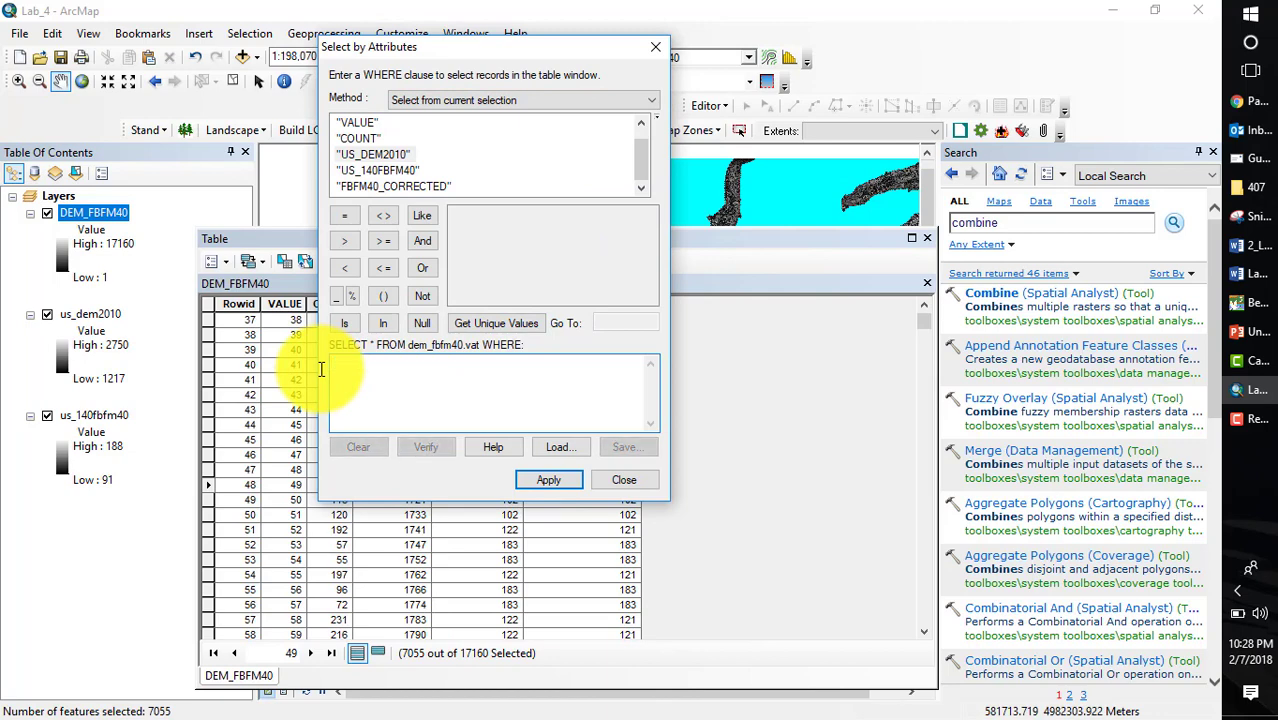
double_click(392, 187)
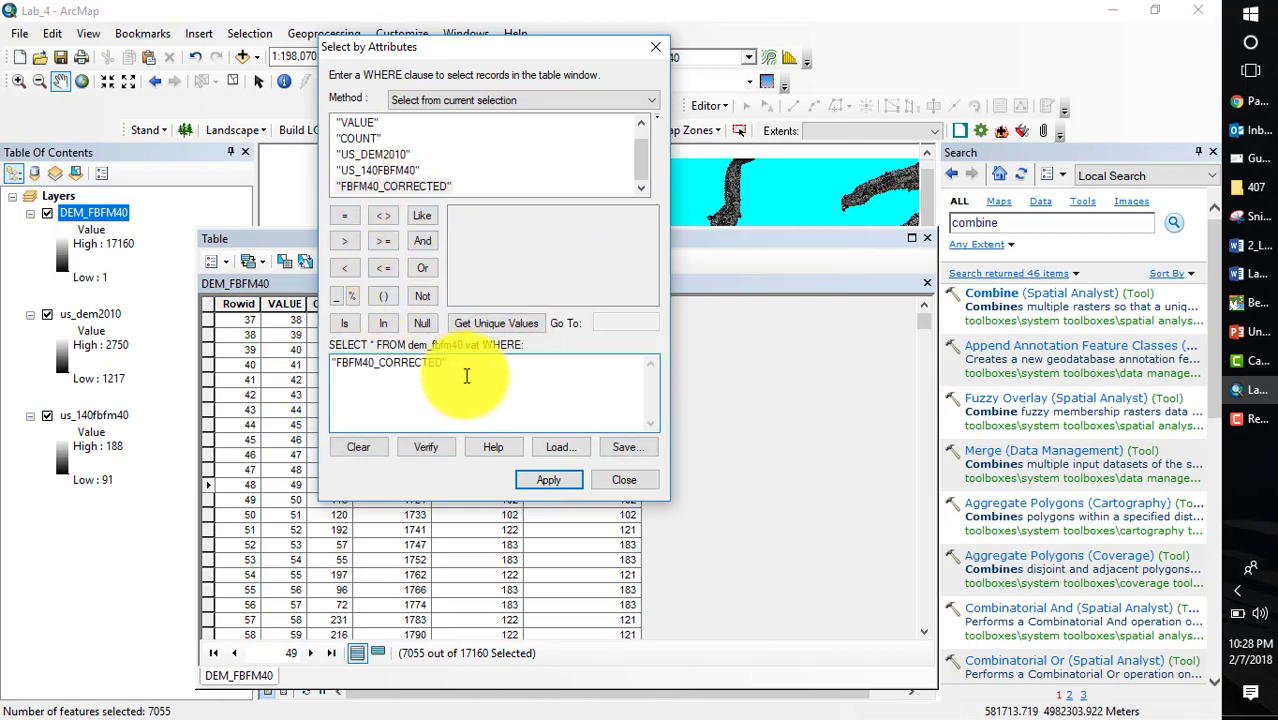
click(379, 321)
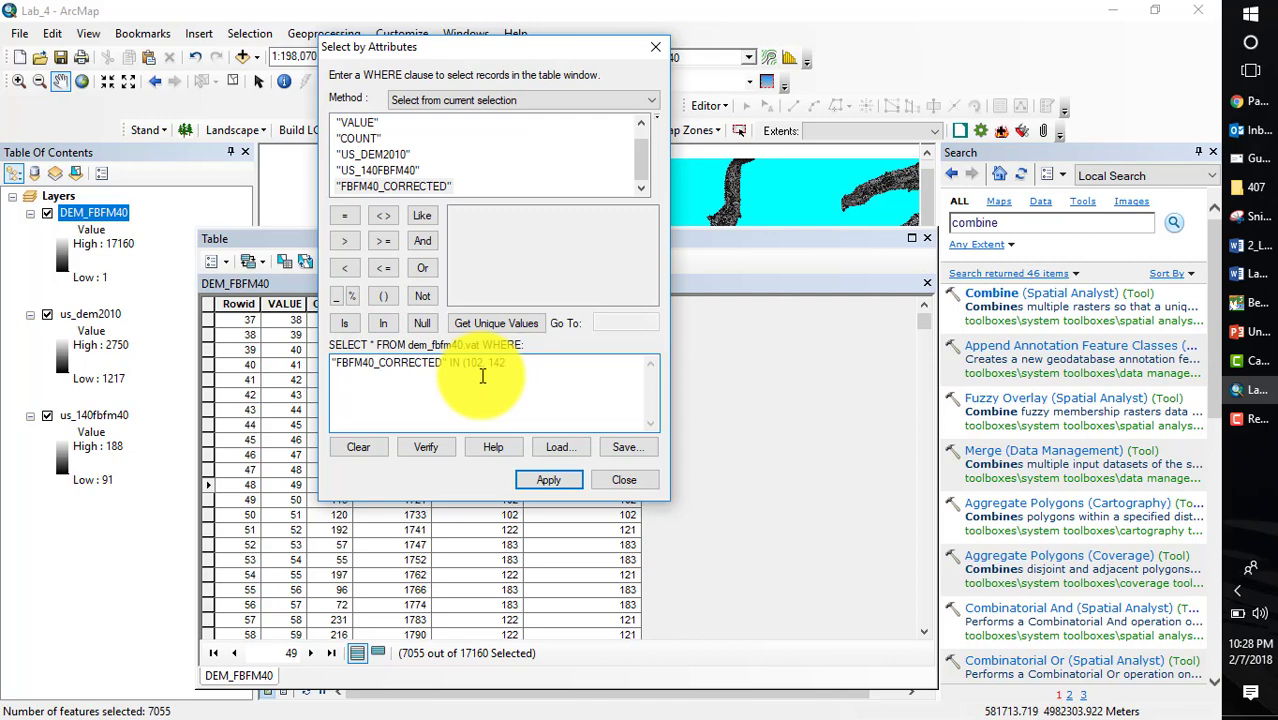
click(541, 481)
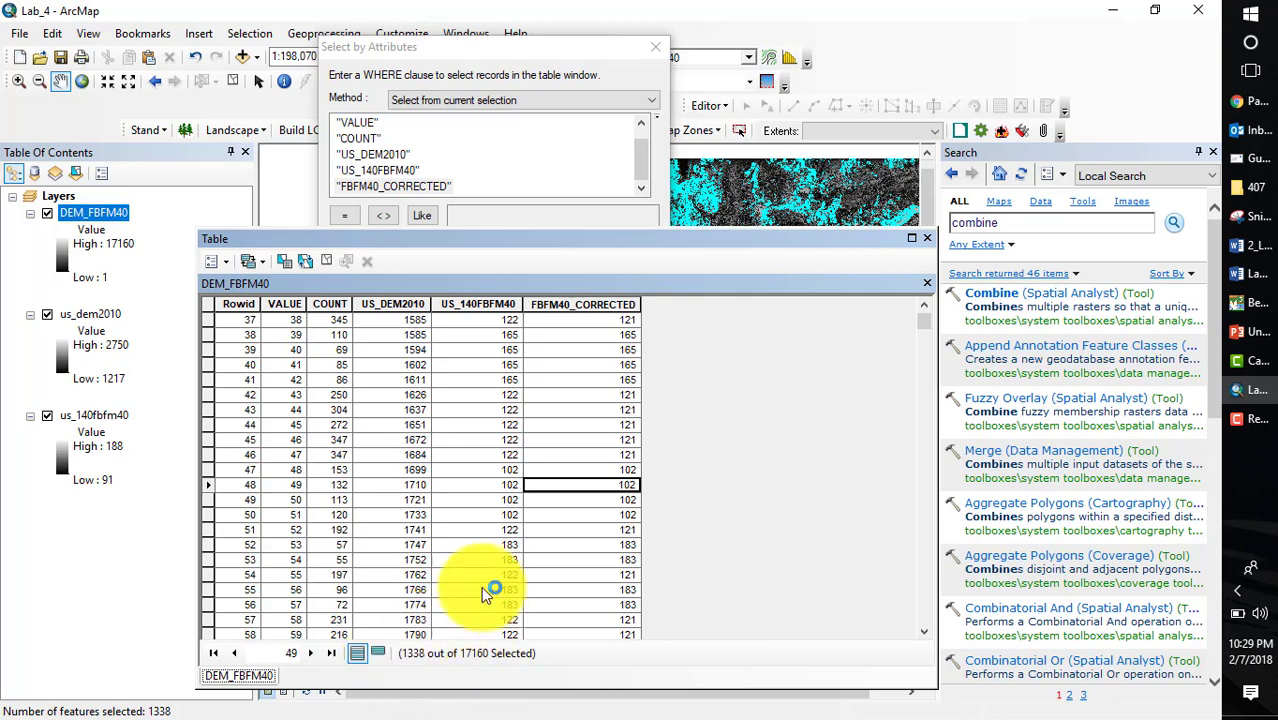
- Reopen the DEM_FBFM40 attribute table and try to calculate FBFM40_CORRECTED as 101 for the selected records
click(927, 238)
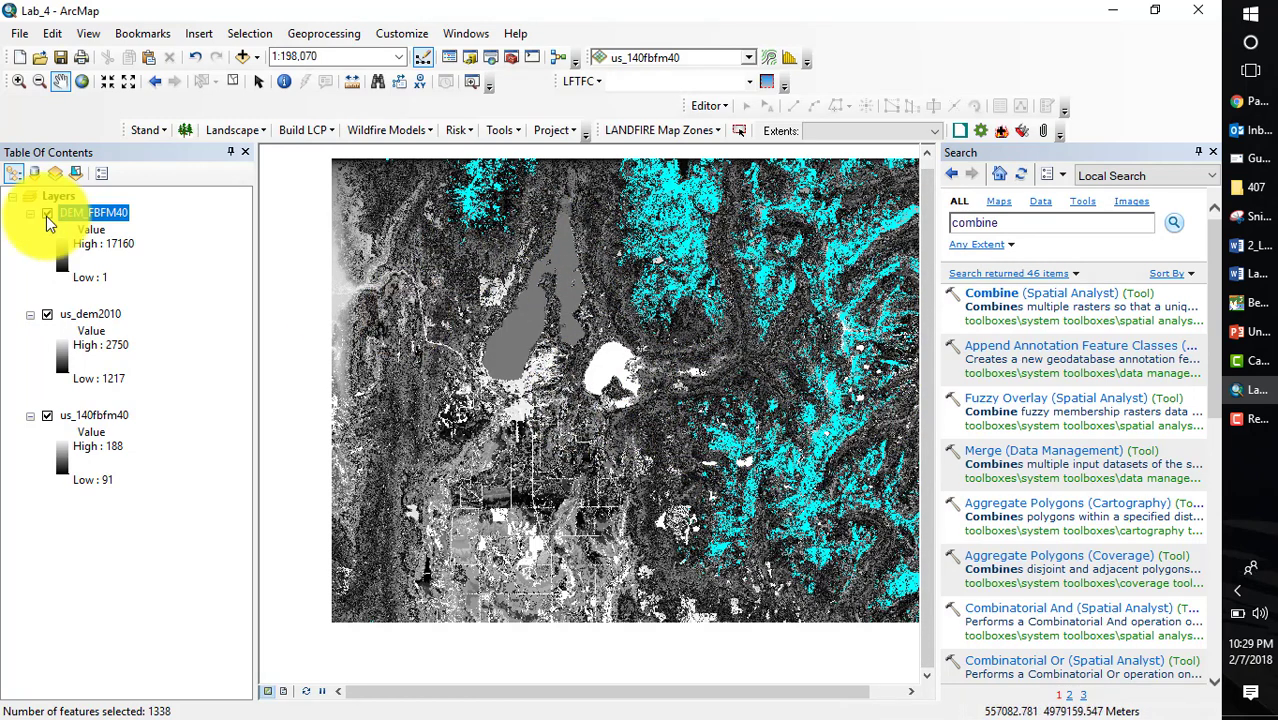
right_click(110, 215)
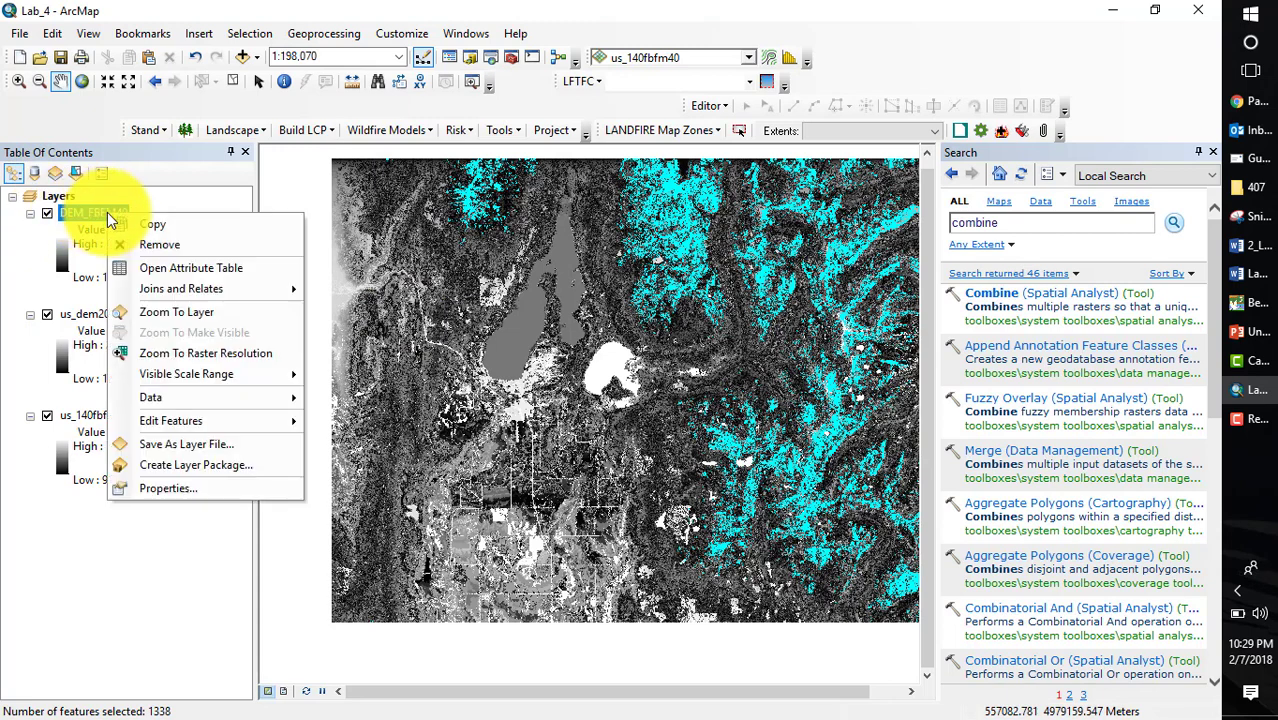
click(167, 268)
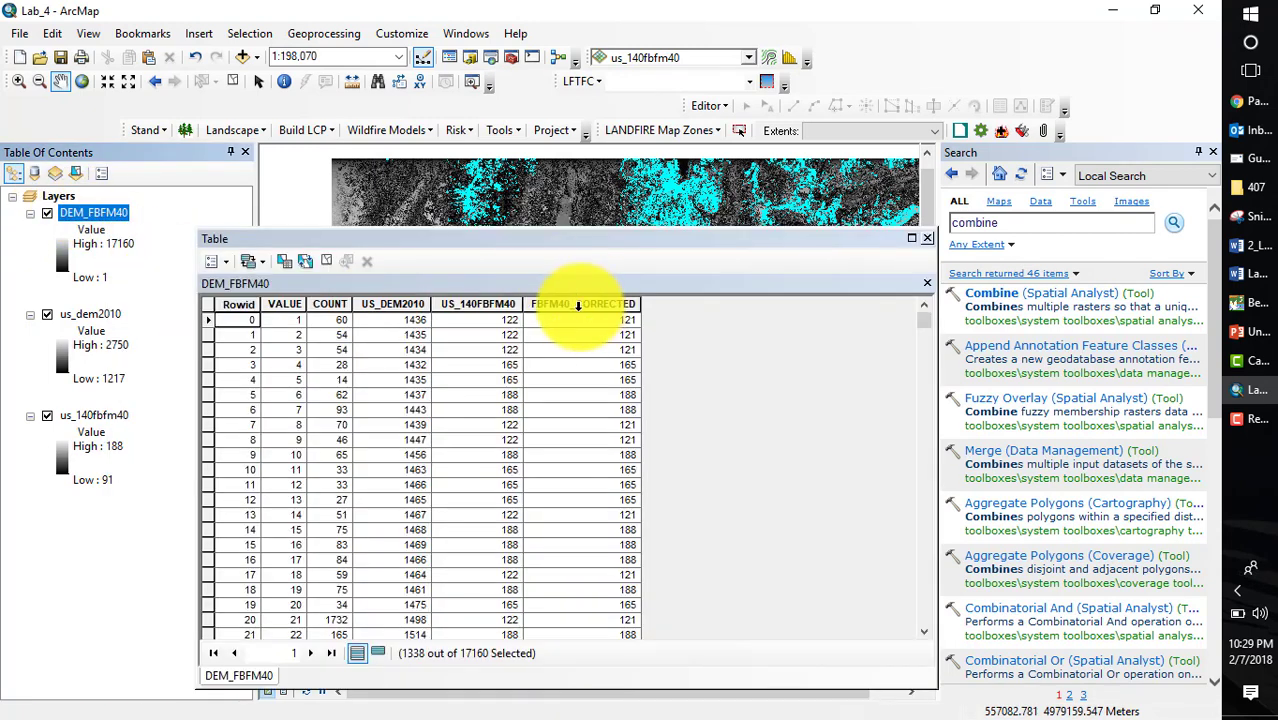
right_click(578, 306)
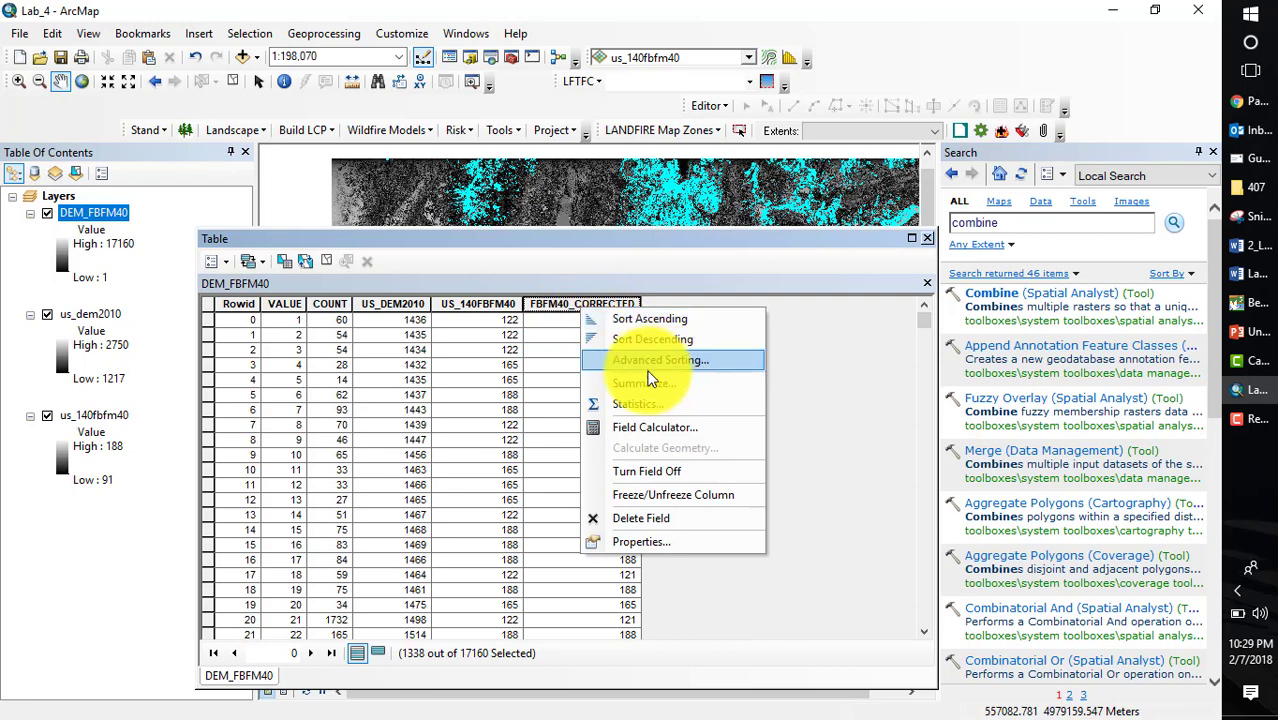
click(652, 424)
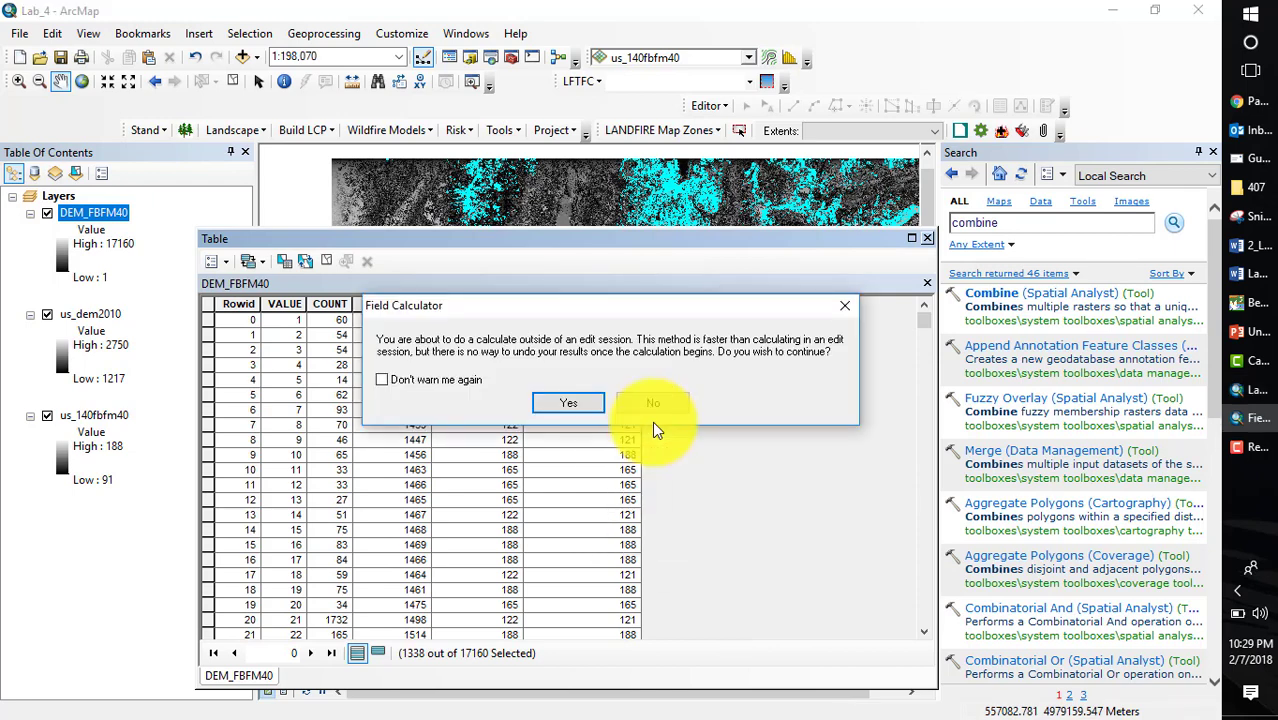
click(566, 401)
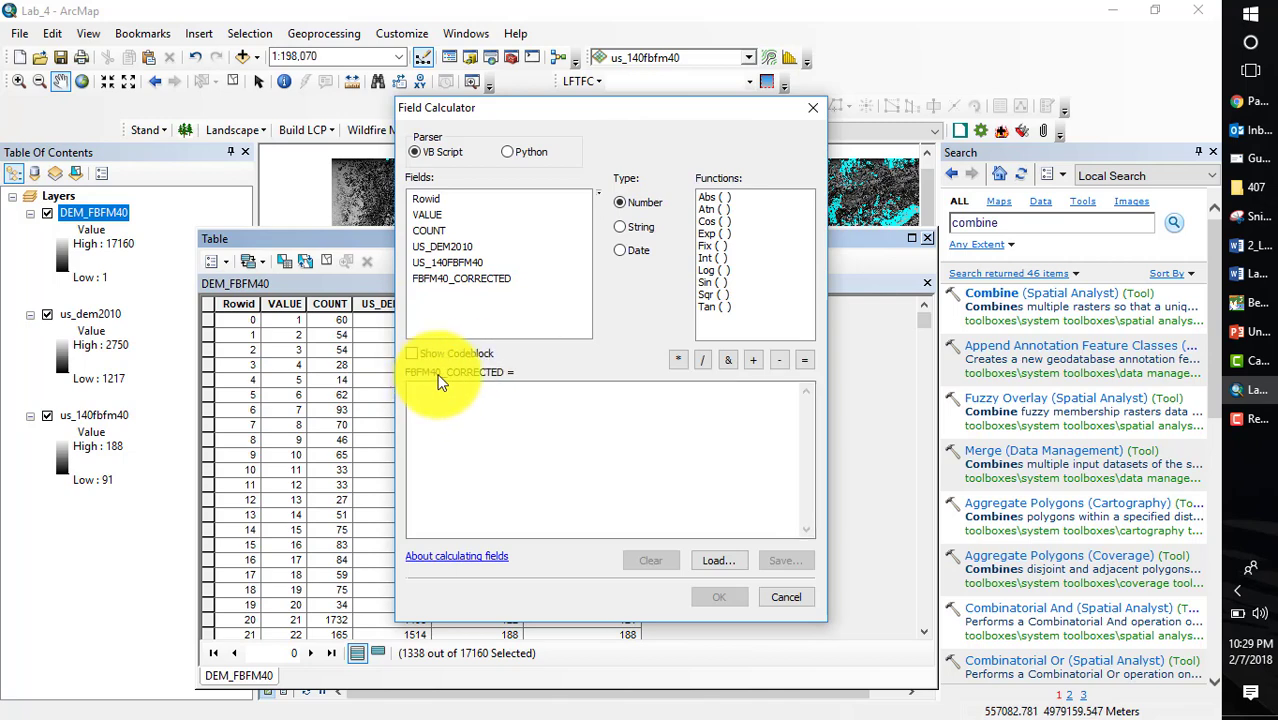
click(451, 391)
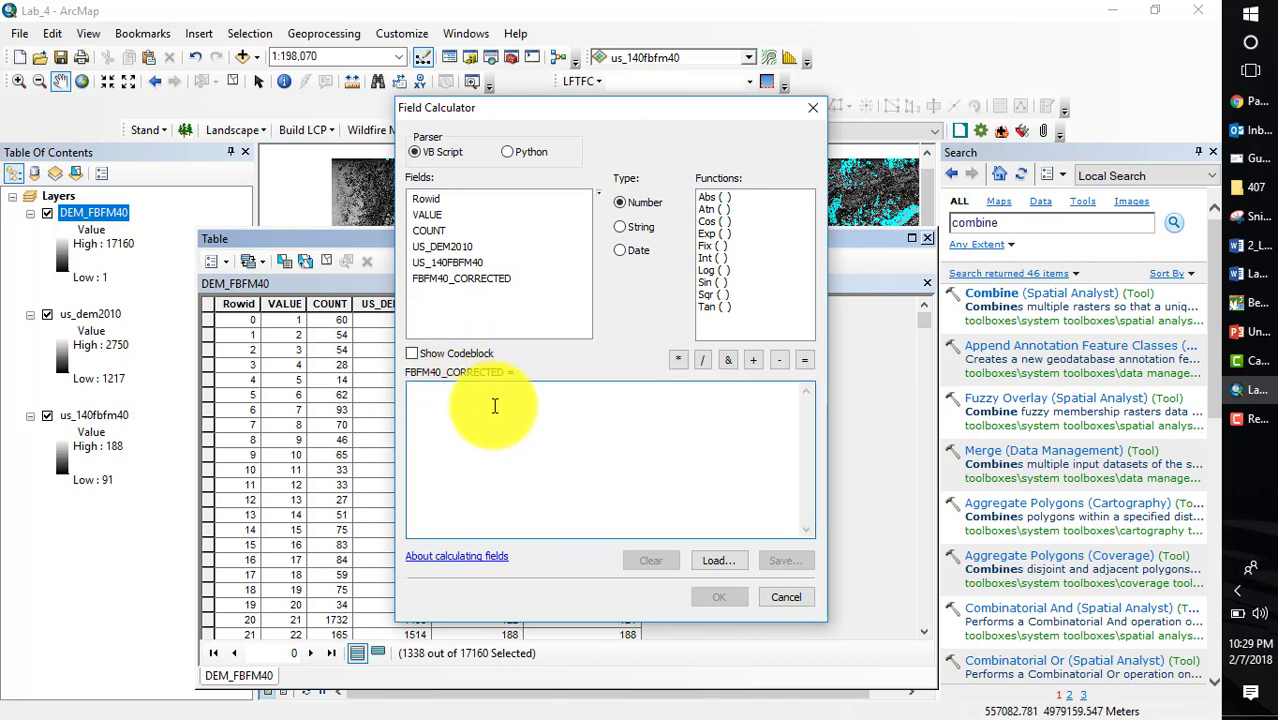
text(101)
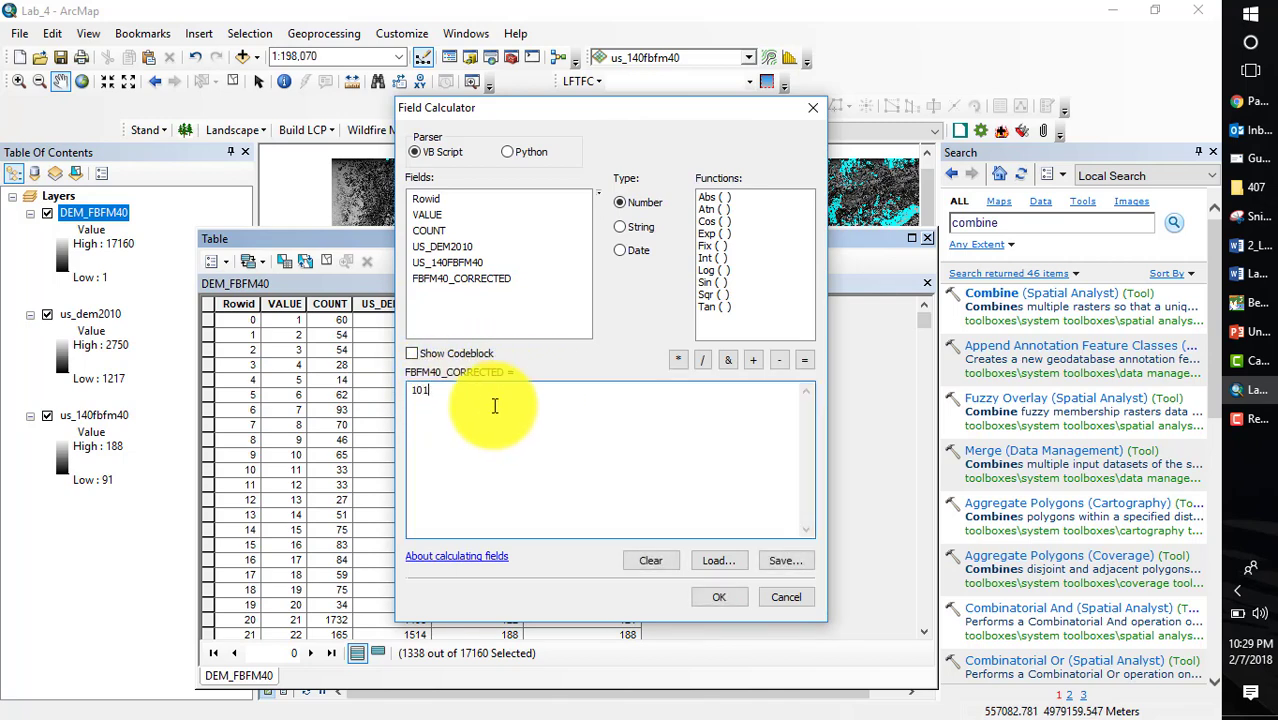
click(742, 599)
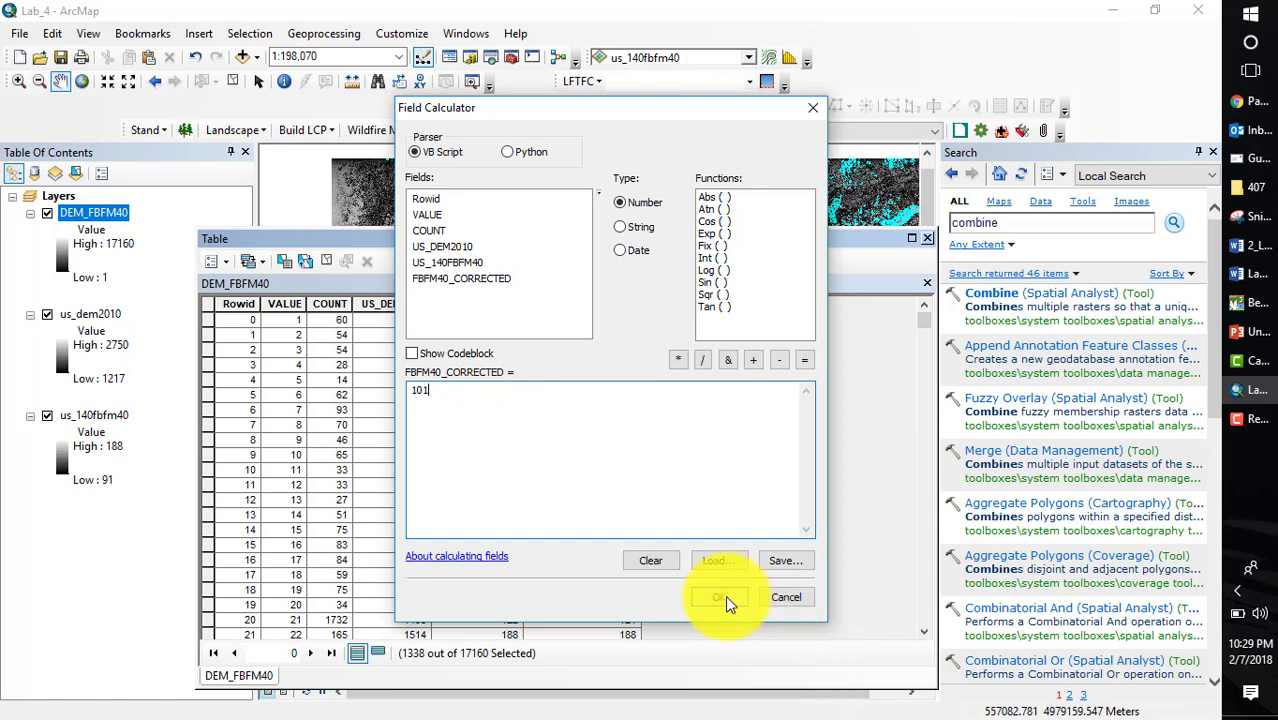
- Show only the selected records, calculate their FBFM40_CORRECTED as 101 outside an edit session, and clear the selection
click(378, 653)
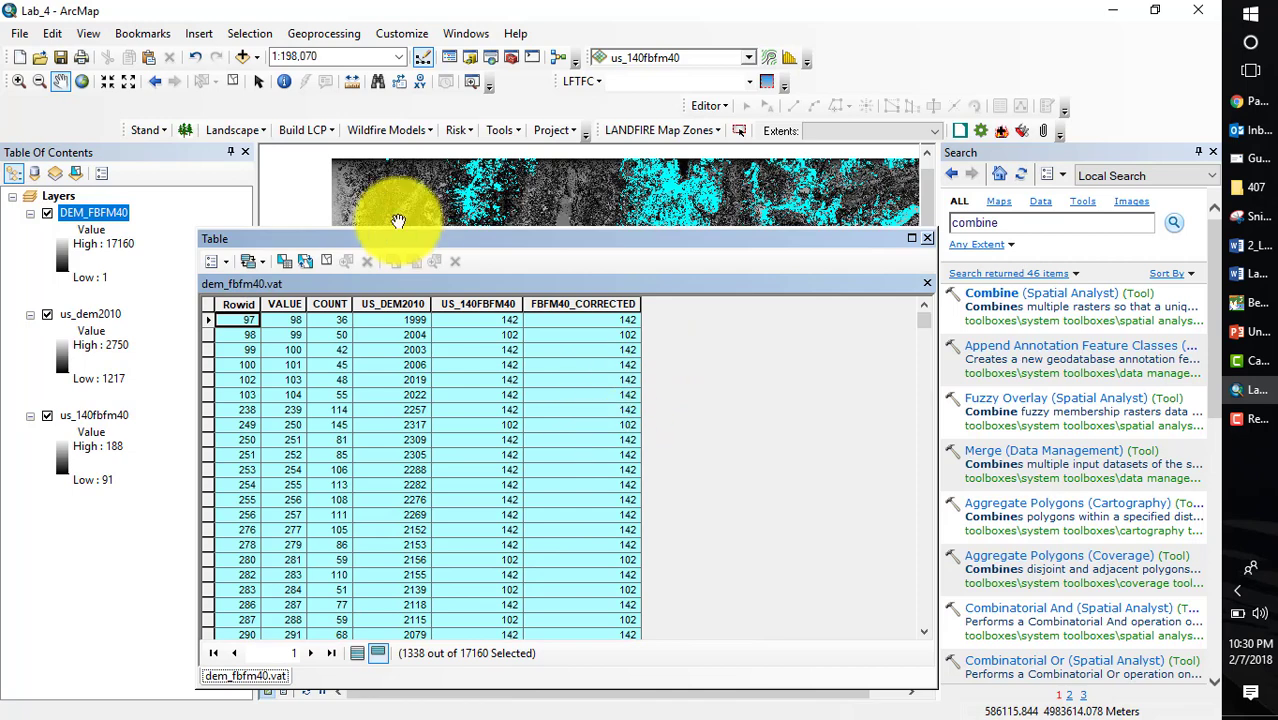
right_click(555, 304)
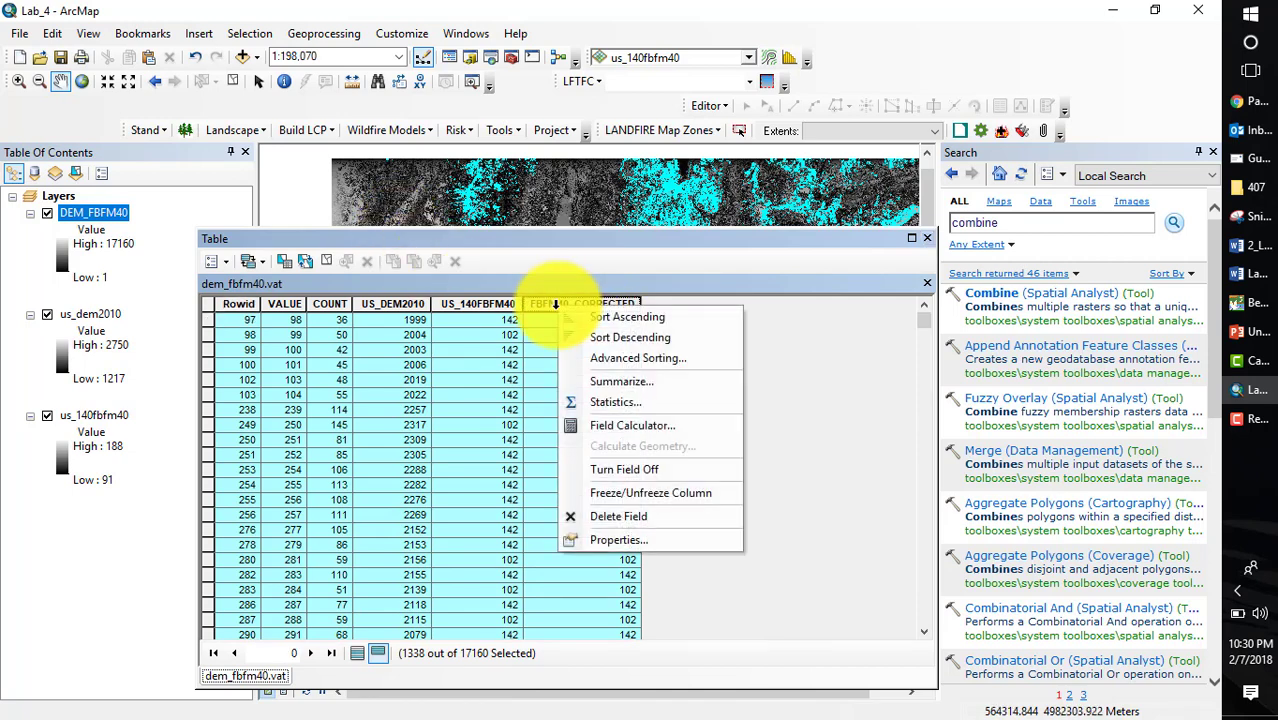
click(620, 425)
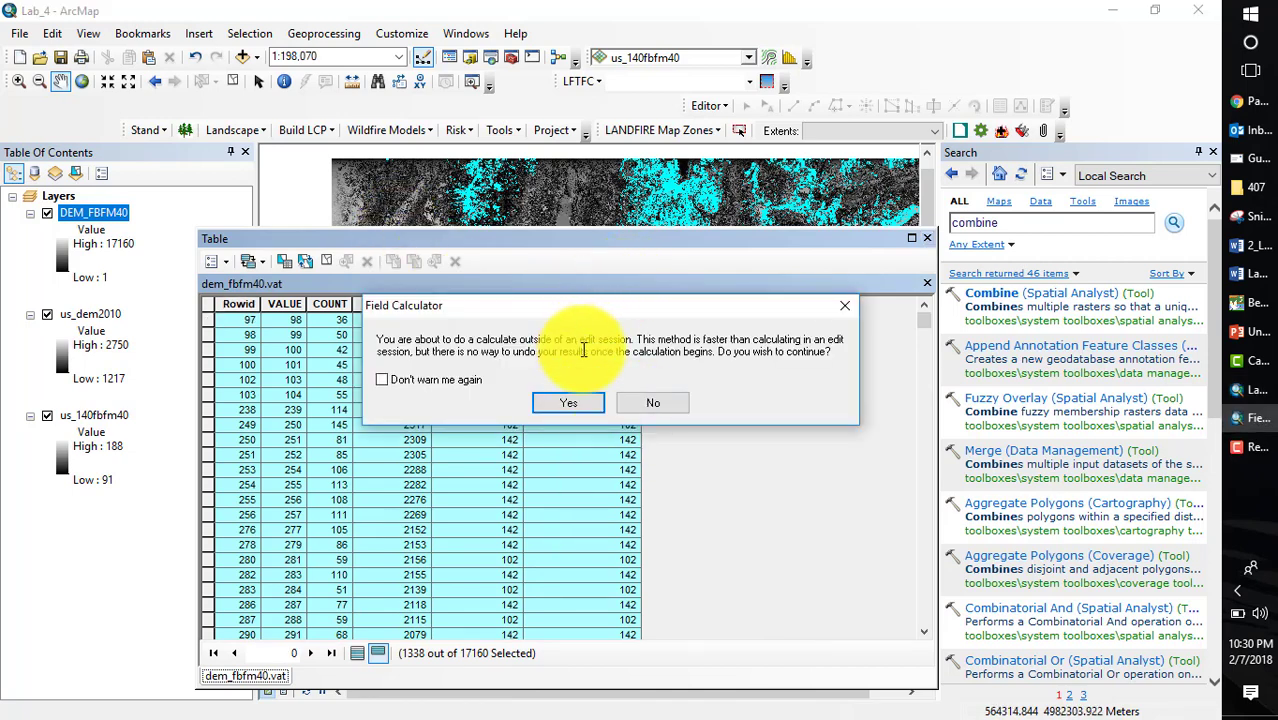
click(568, 403)
click(507, 395)
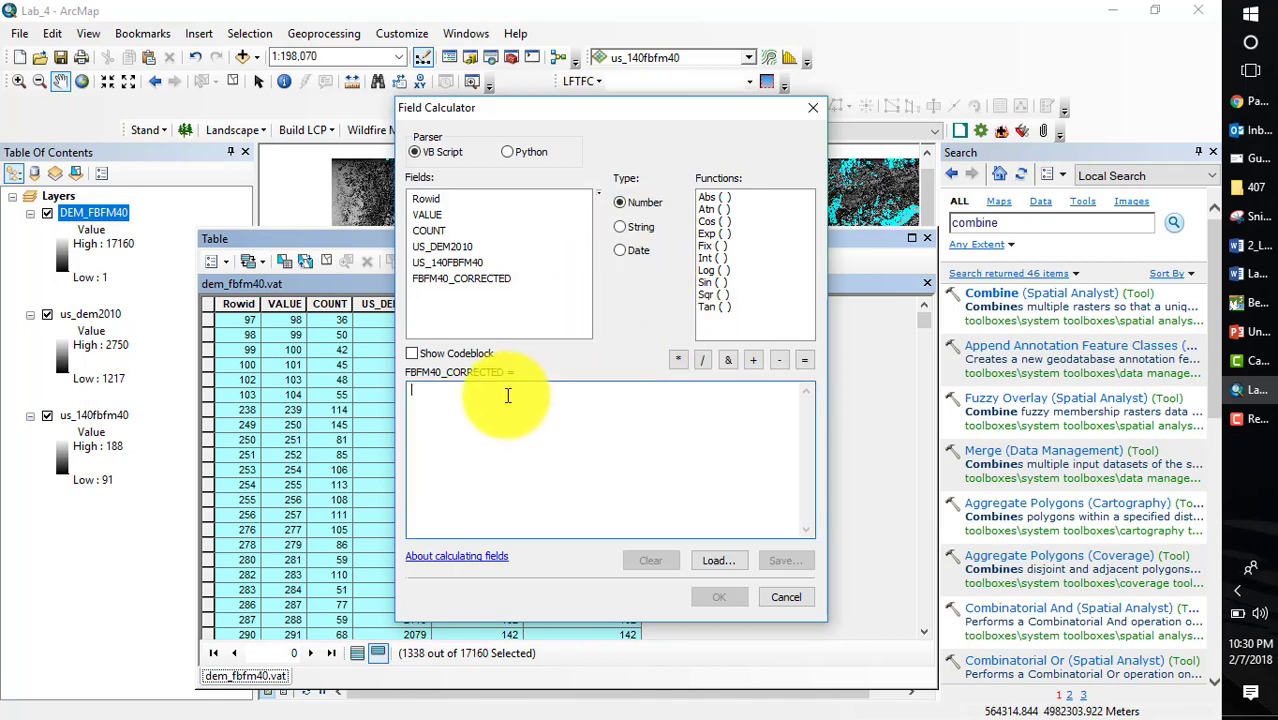
text(101)
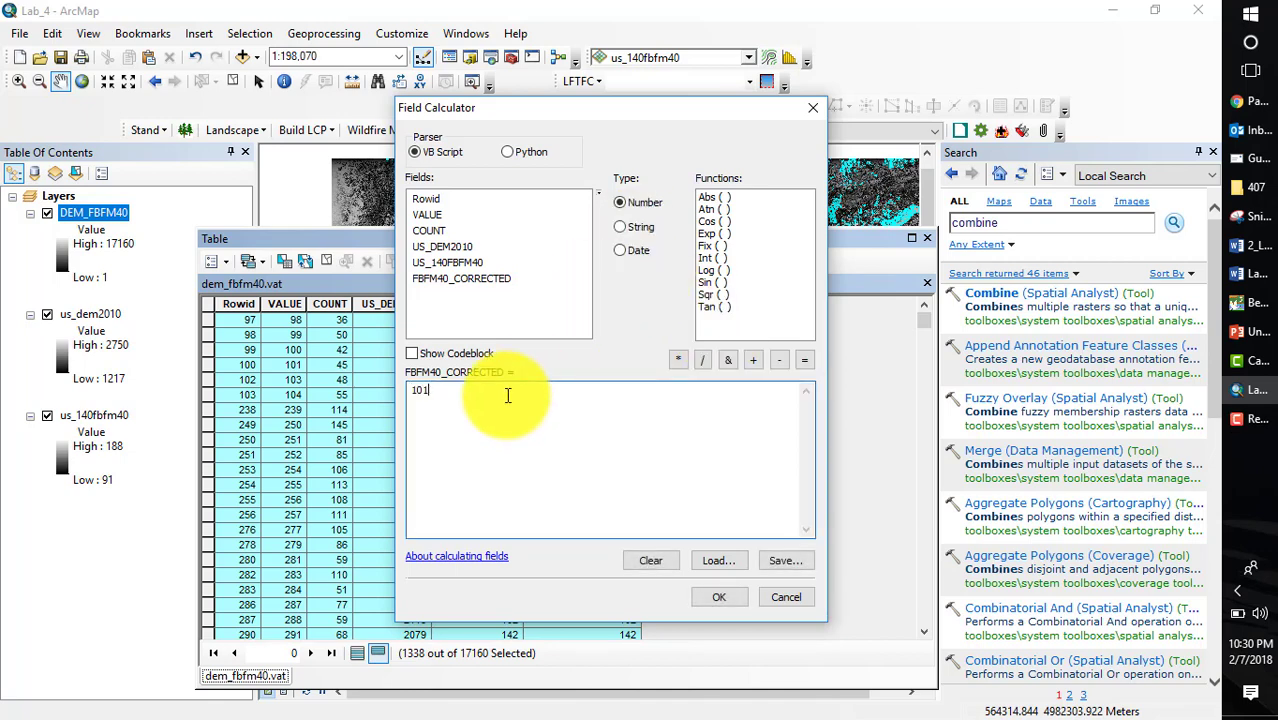
drag(681, 107, 984, 112)
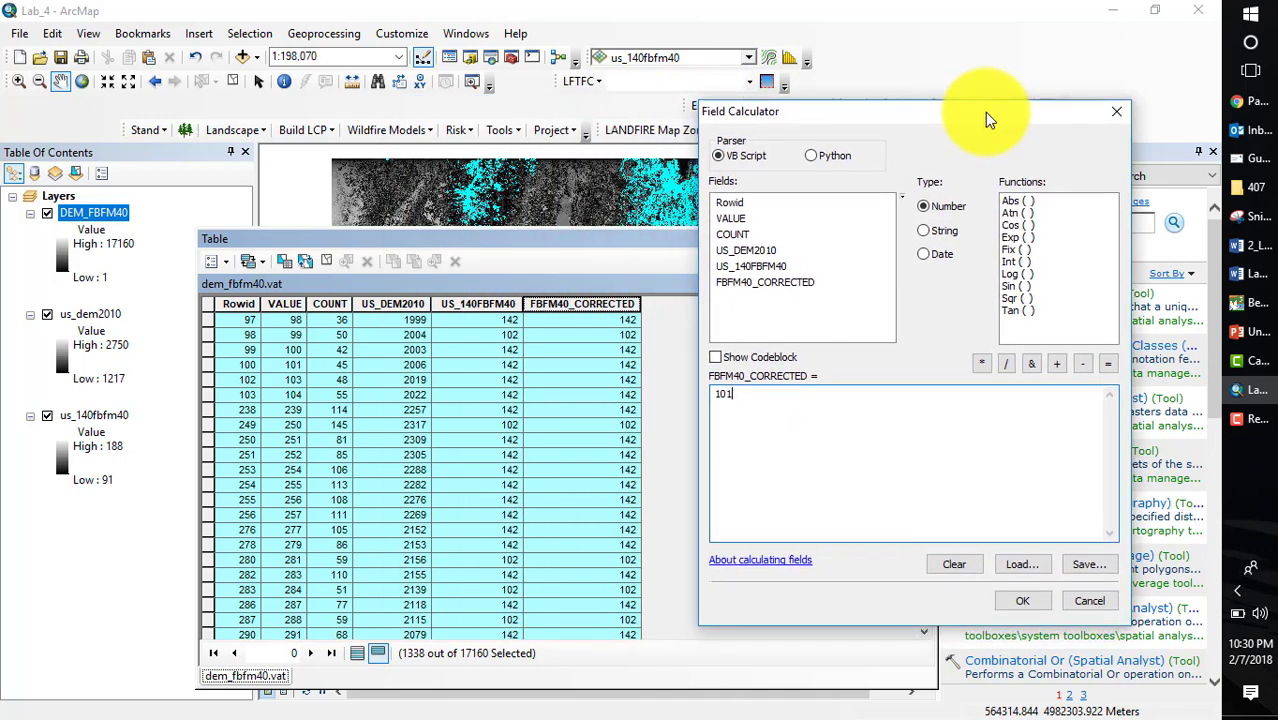
click(1018, 602)
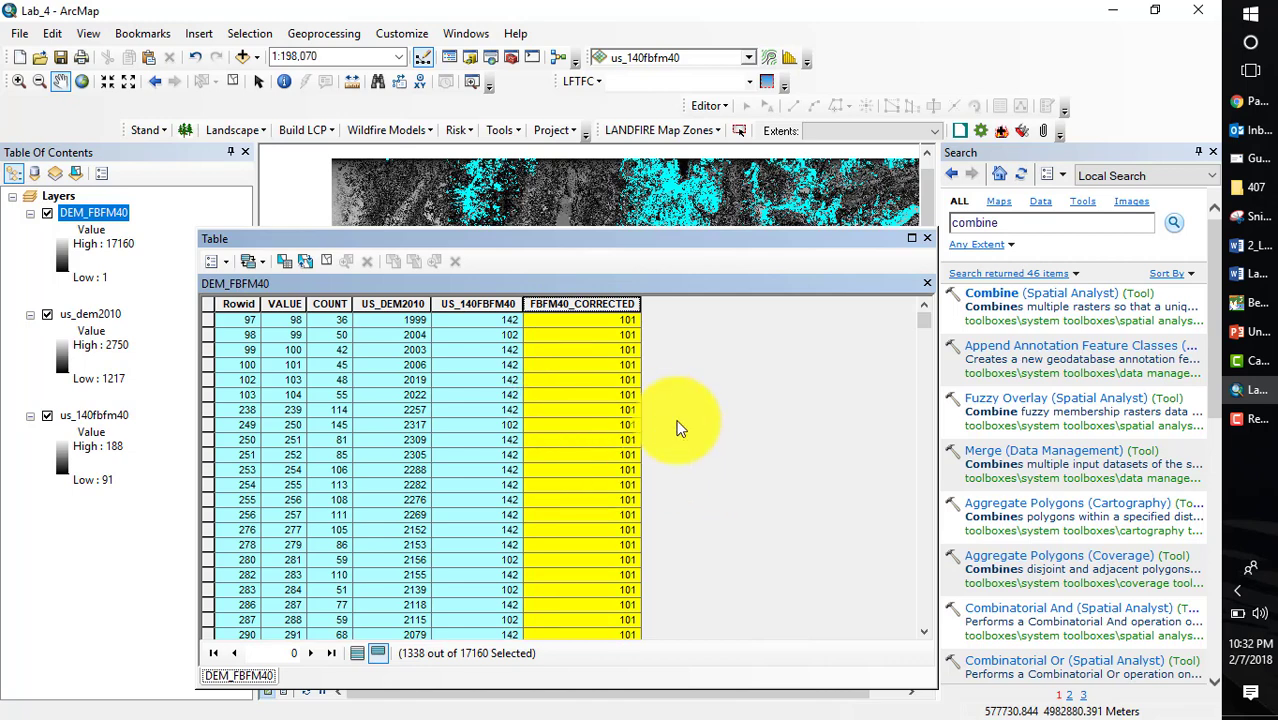
click(329, 262)
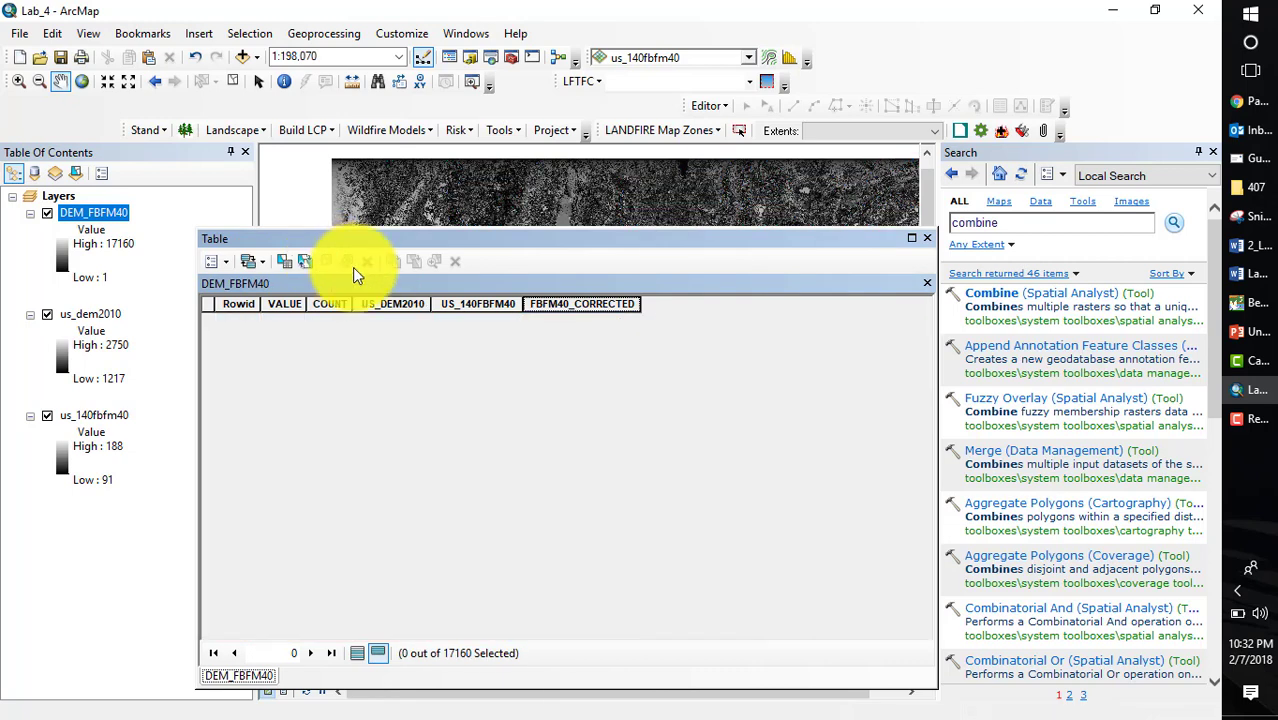
click(927, 238)
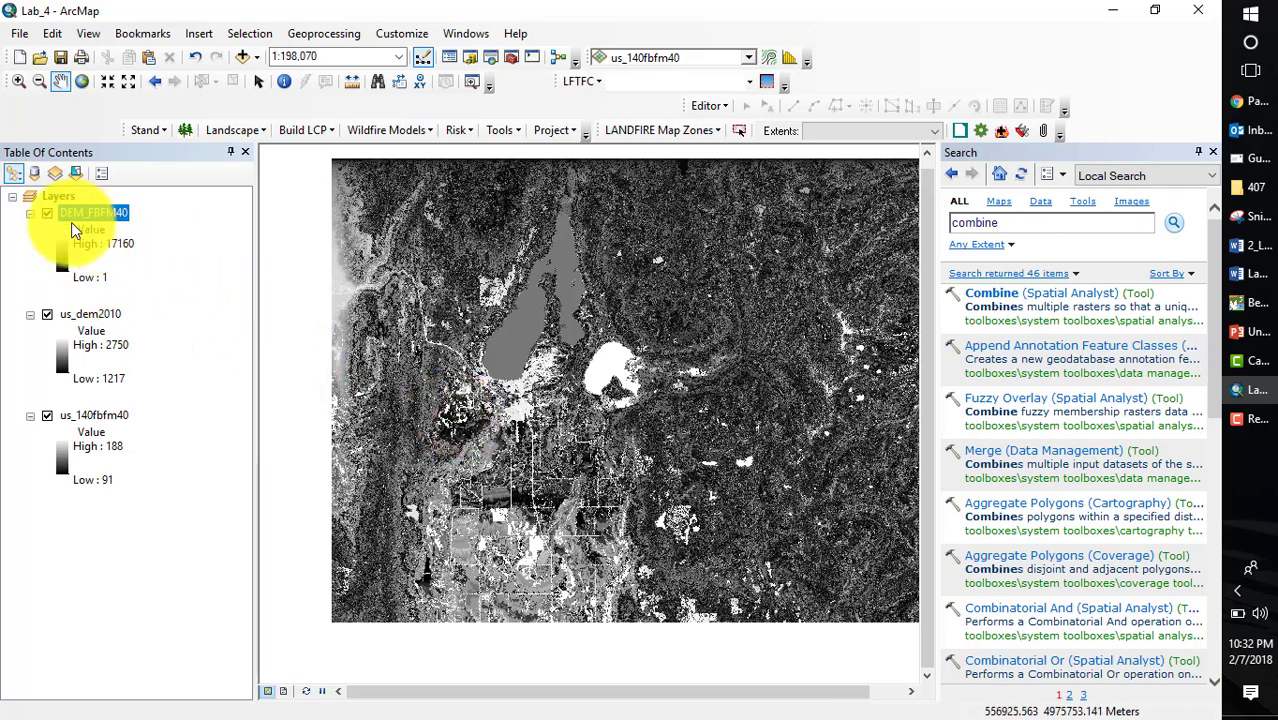
- Search the tools for lookup and open the Spatial Analyst Lookup tool
drag(1003, 223, 911, 225)
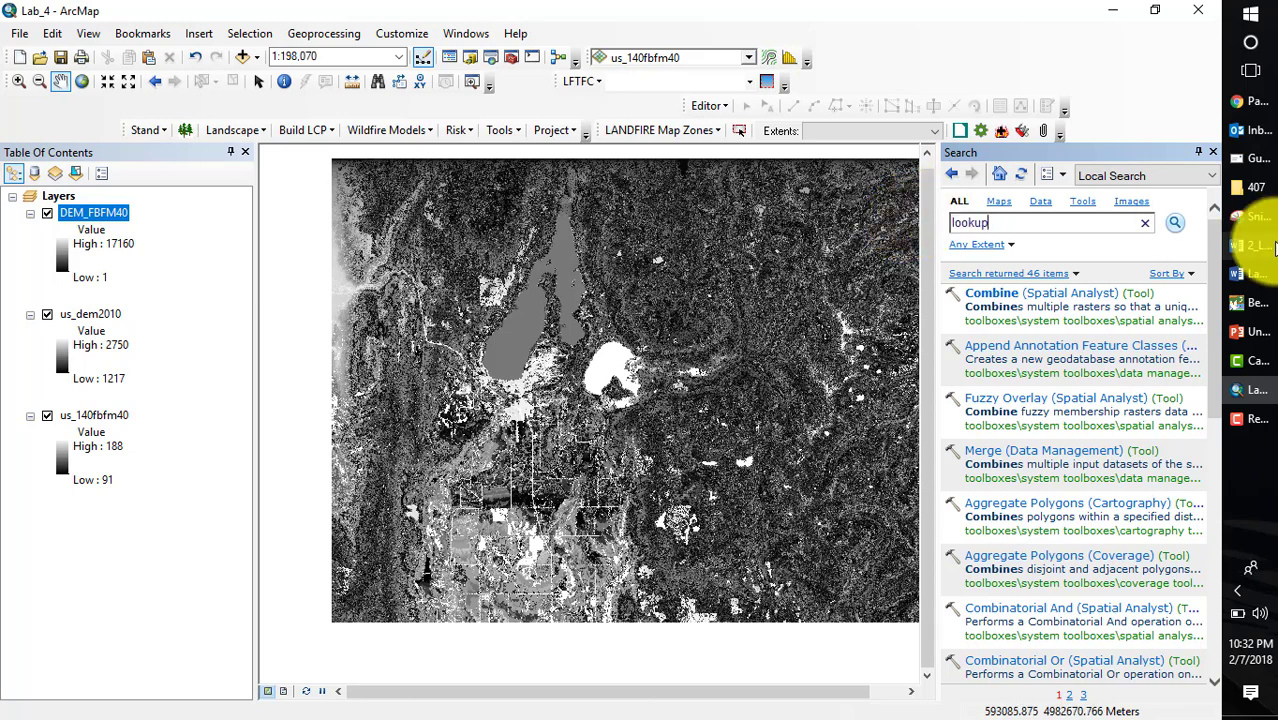
click(1175, 225)
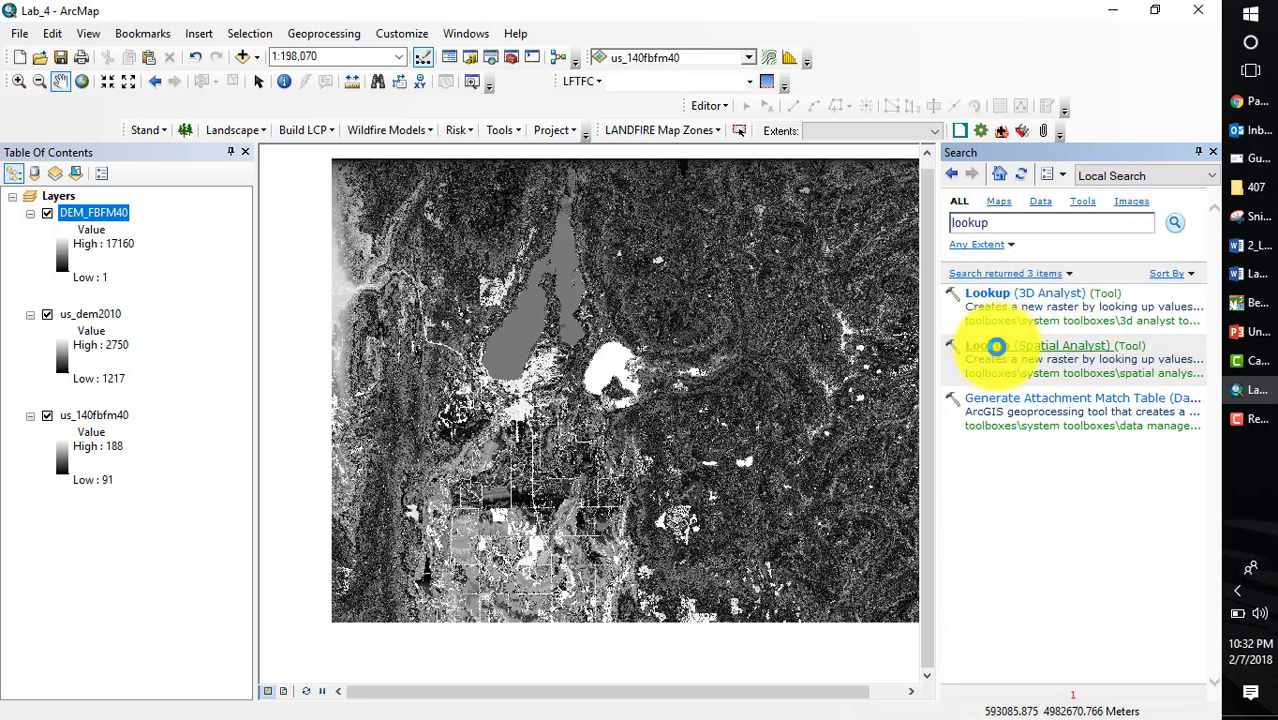
click(996, 346)
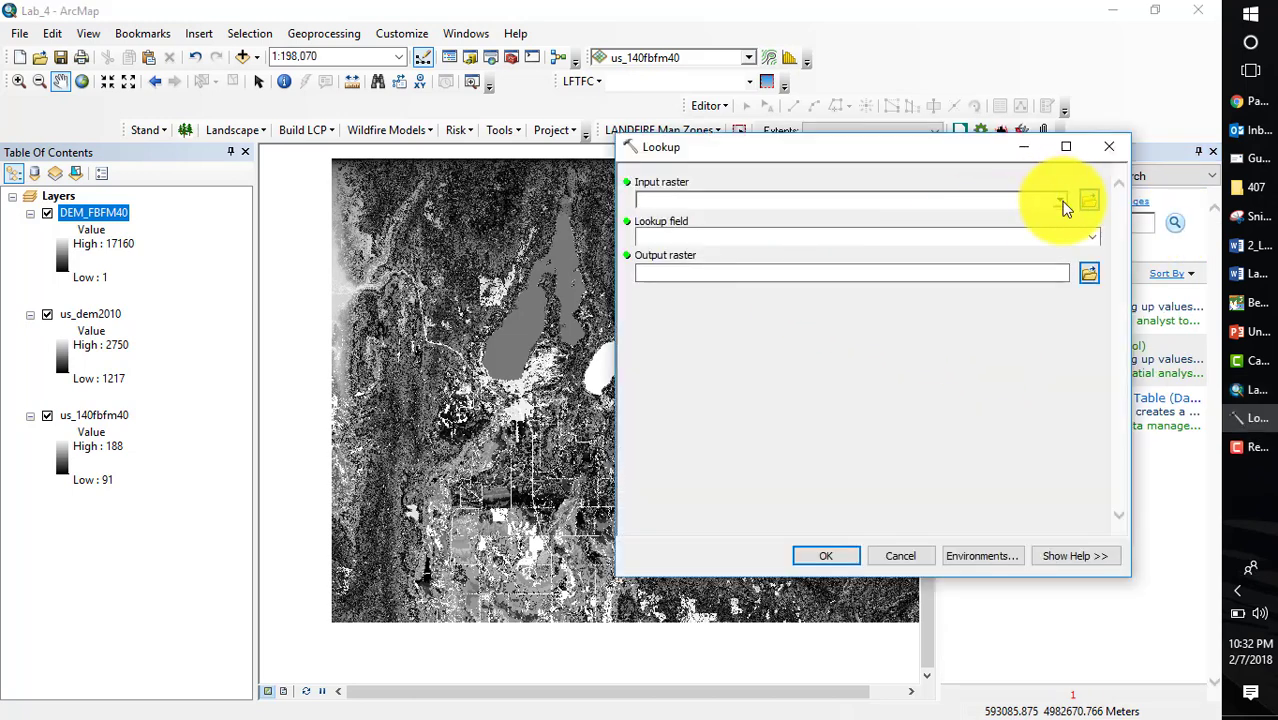
- Set DEM_FBFM40 as the Lookup input raster and FBFM40_CORRECTED as the lookup field
click(1062, 202)
click(740, 215)
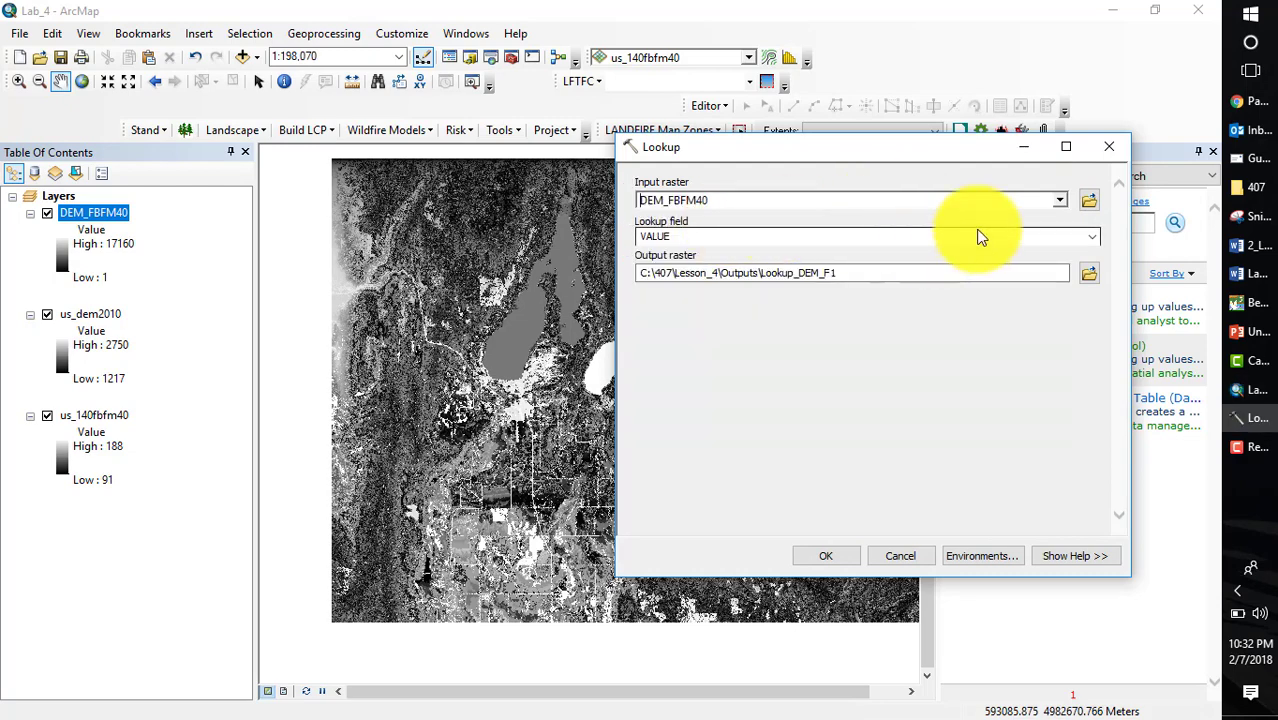
click(1093, 240)
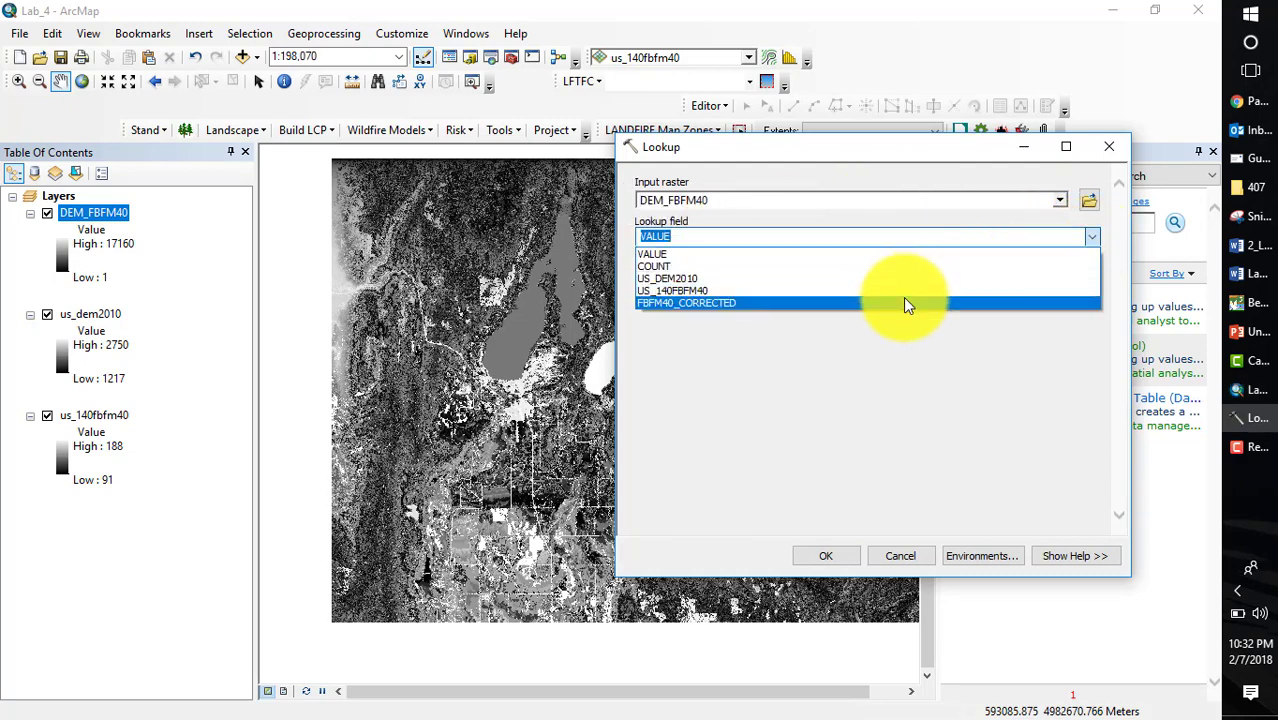
click(905, 302)
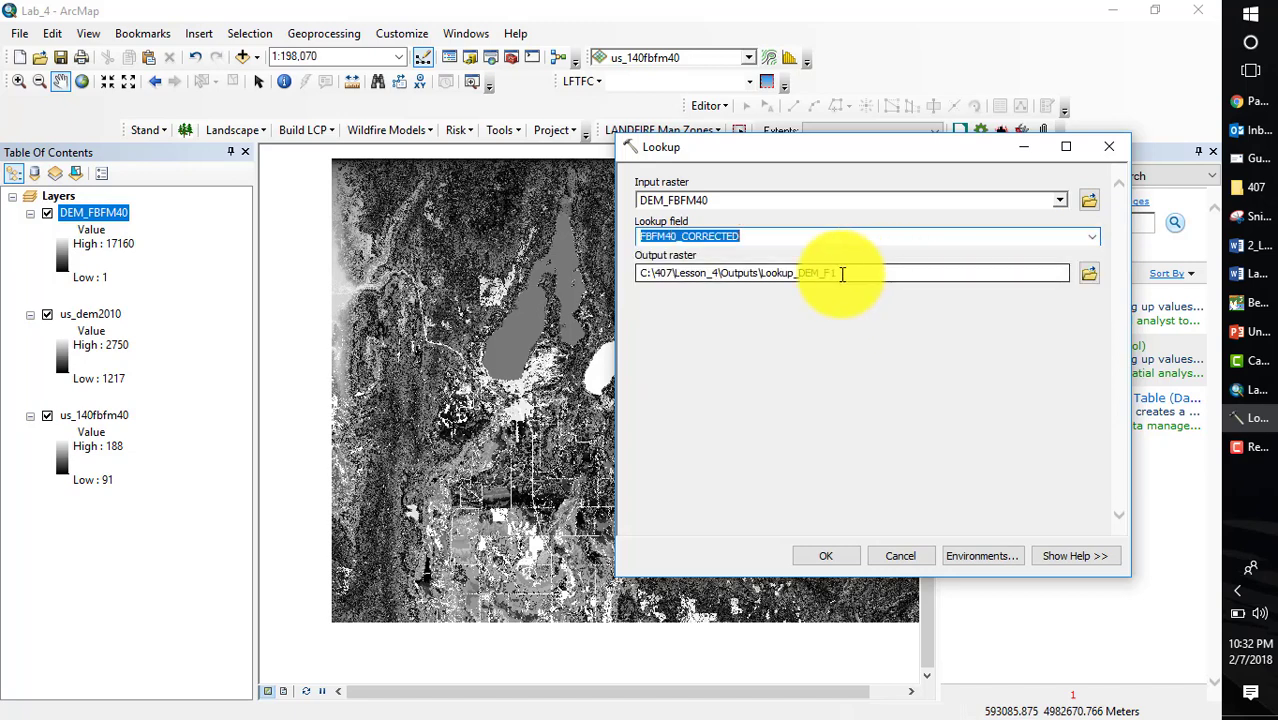
- Save the output raster as FBFM40_corr in LANDFIRE_corrected.gdb inside the LANDFIRE folder and run the Lookup tool
click(842, 274)
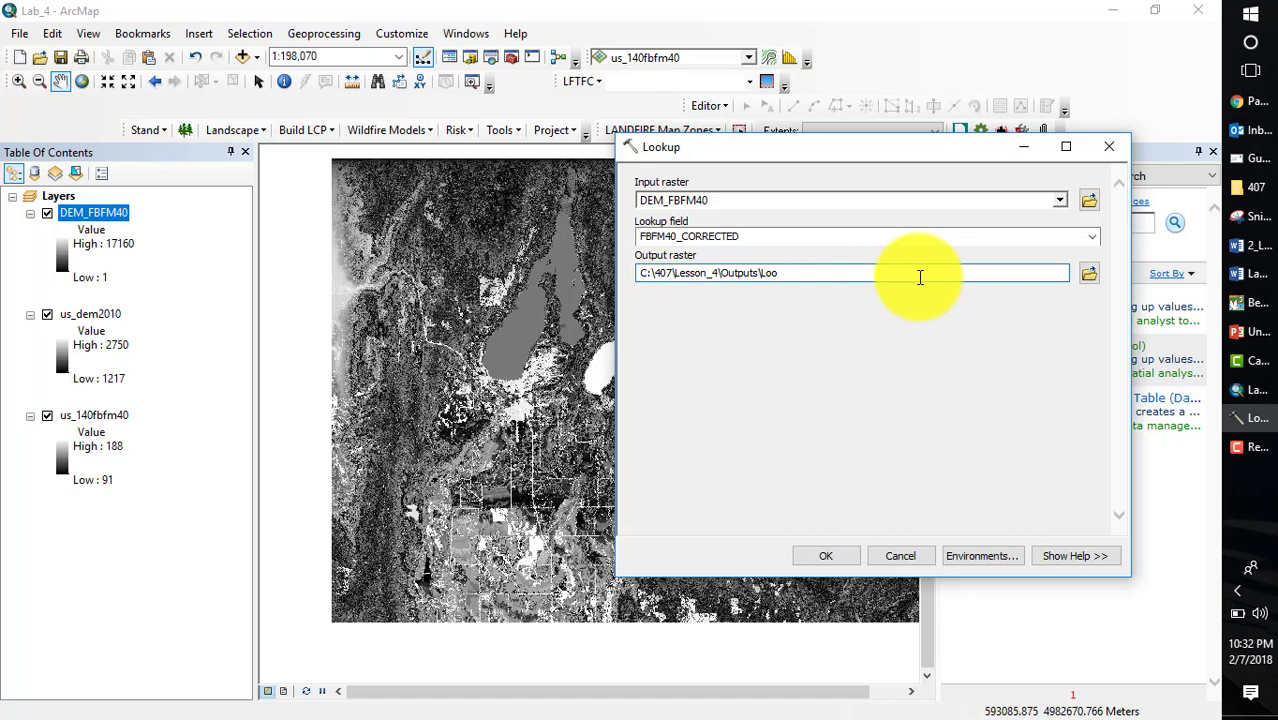
text(kup_DEM)
click(1088, 273)
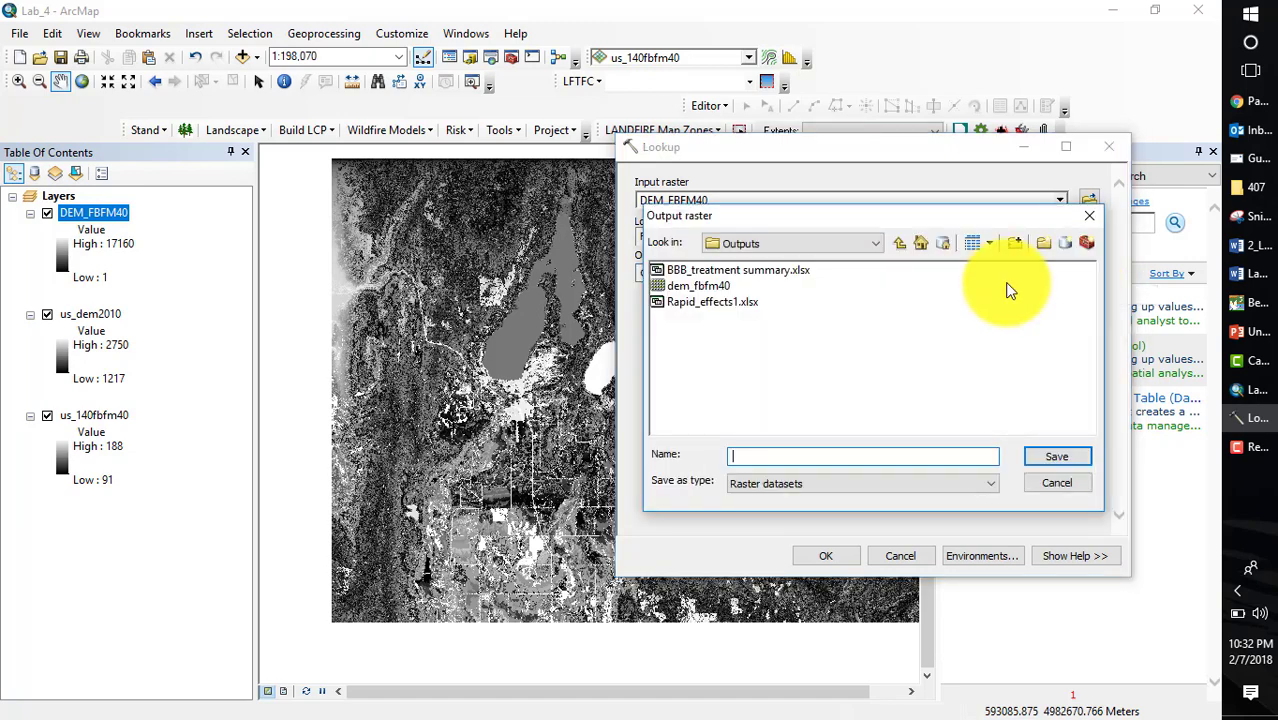
click(899, 243)
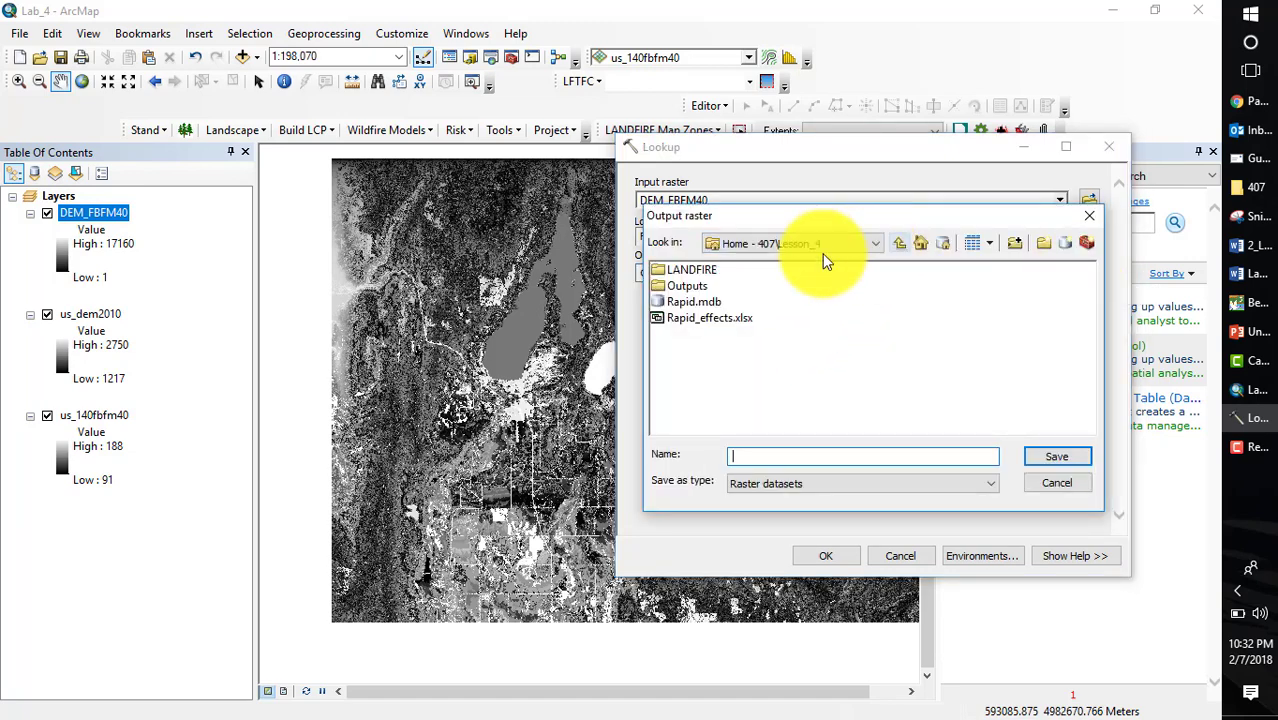
double_click(680, 270)
click(714, 270)
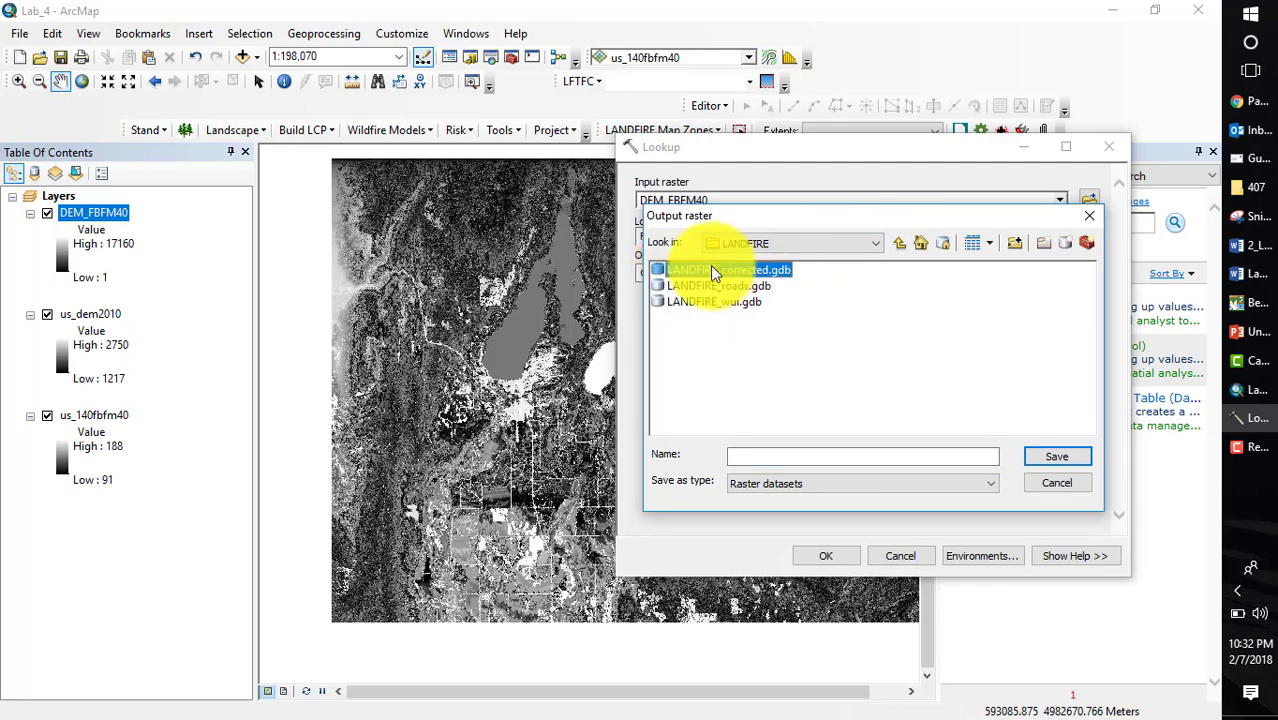
double_click(714, 270)
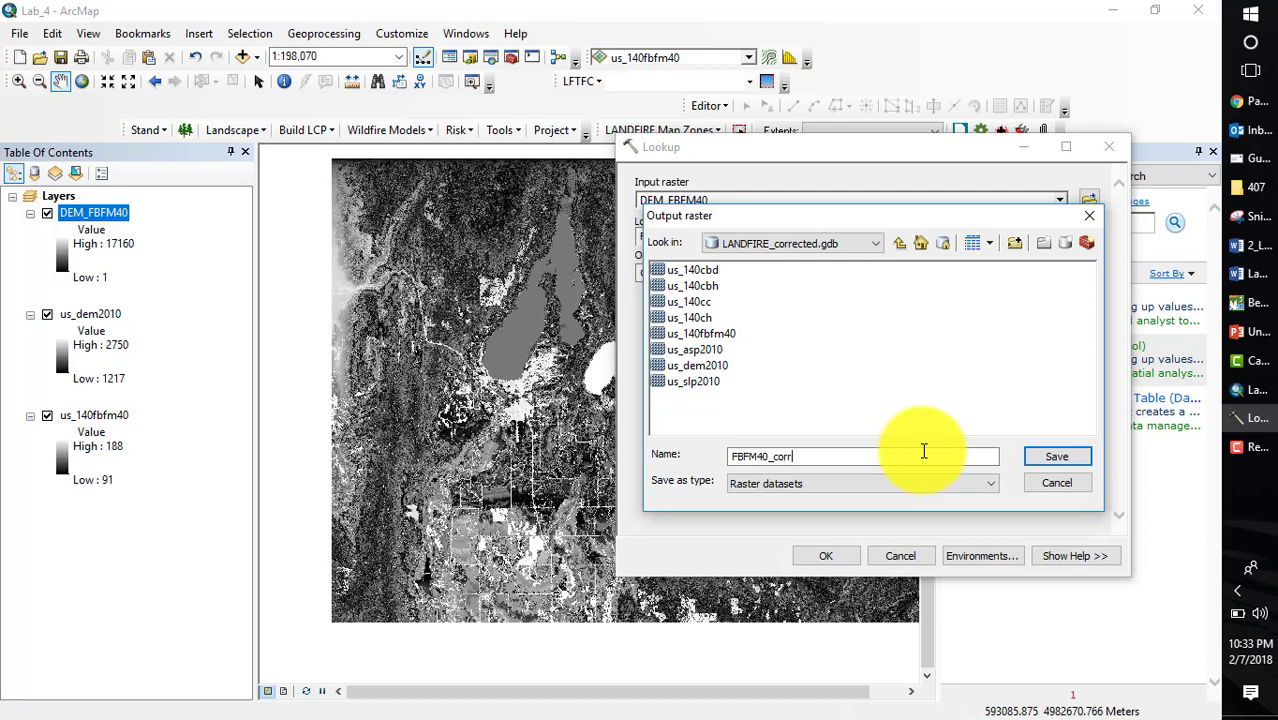
click(1052, 462)
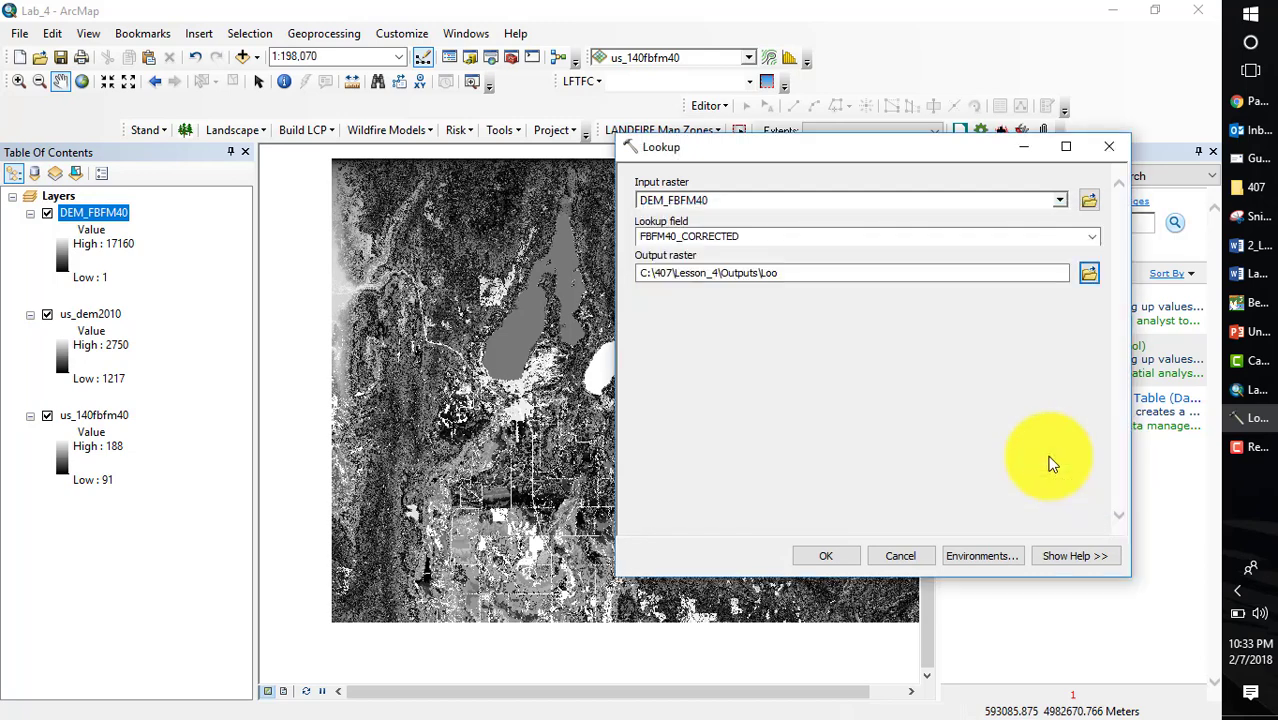
click(820, 558)
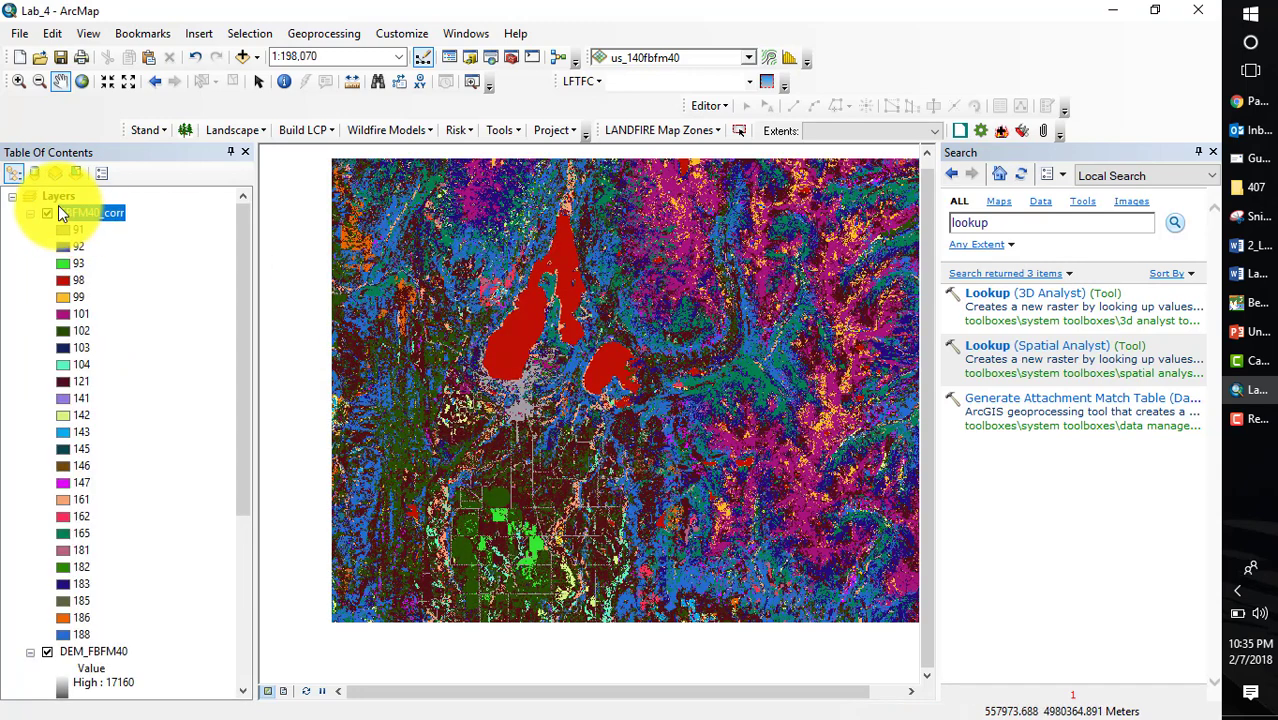
- Review the FBFM40_corr layer's legend values and open its attribute table
click(90, 214)
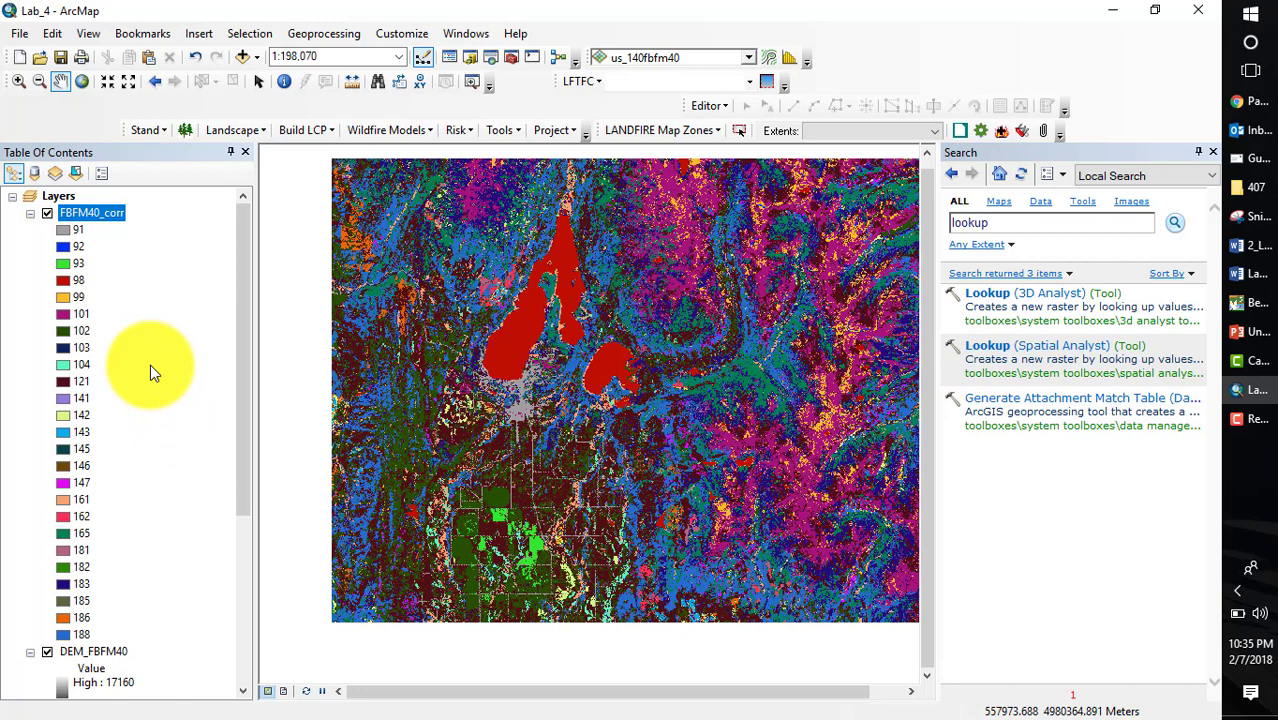
scroll(150, 372, down, 2)
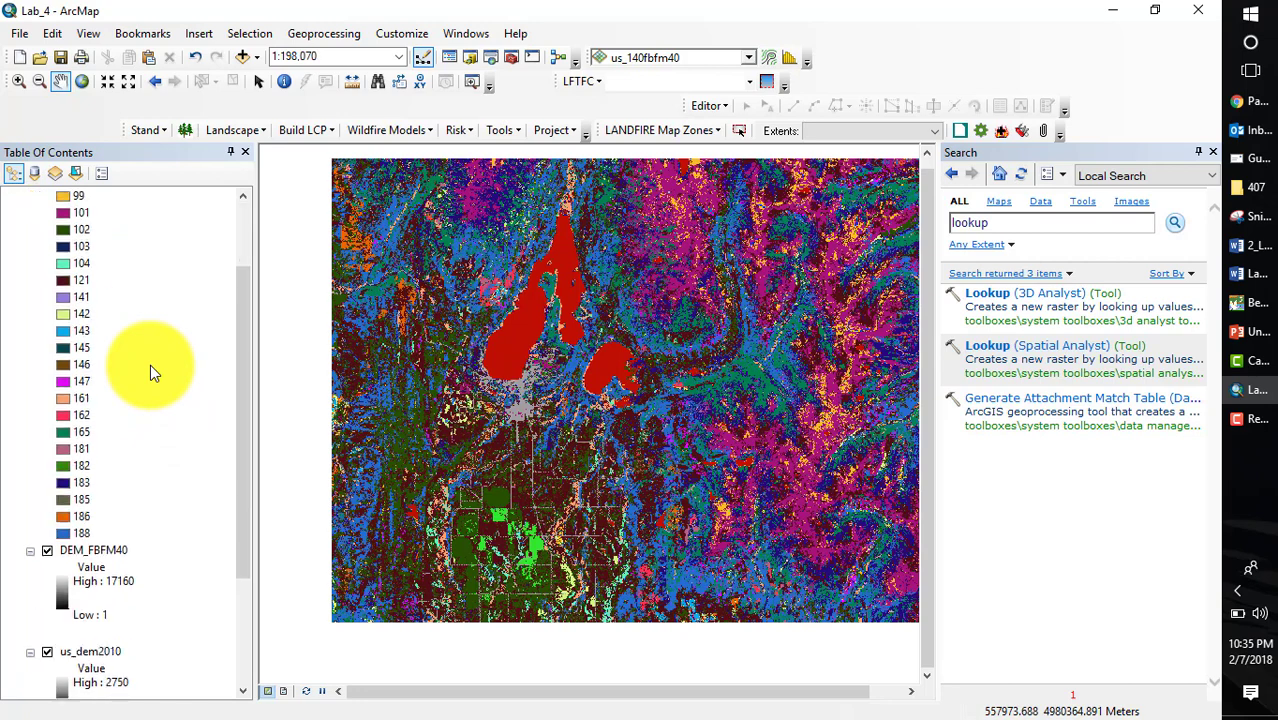
scroll(150, 371, up, 2)
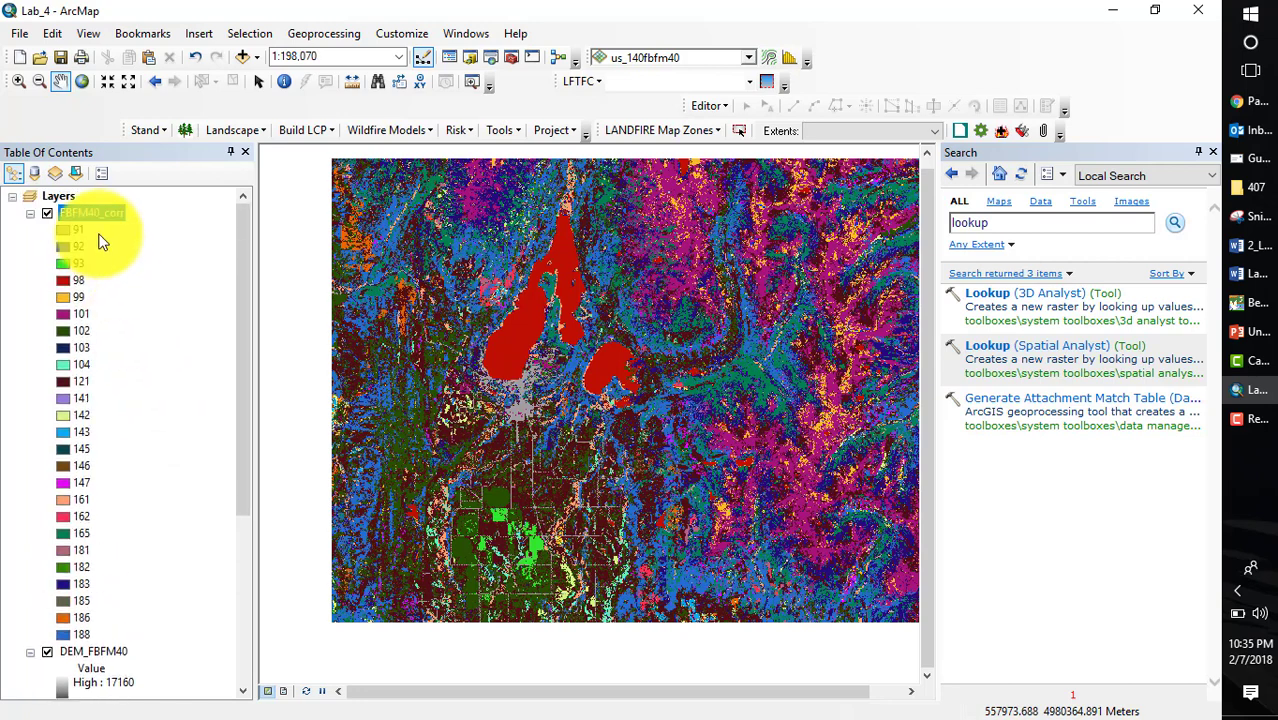
right_click(80, 214)
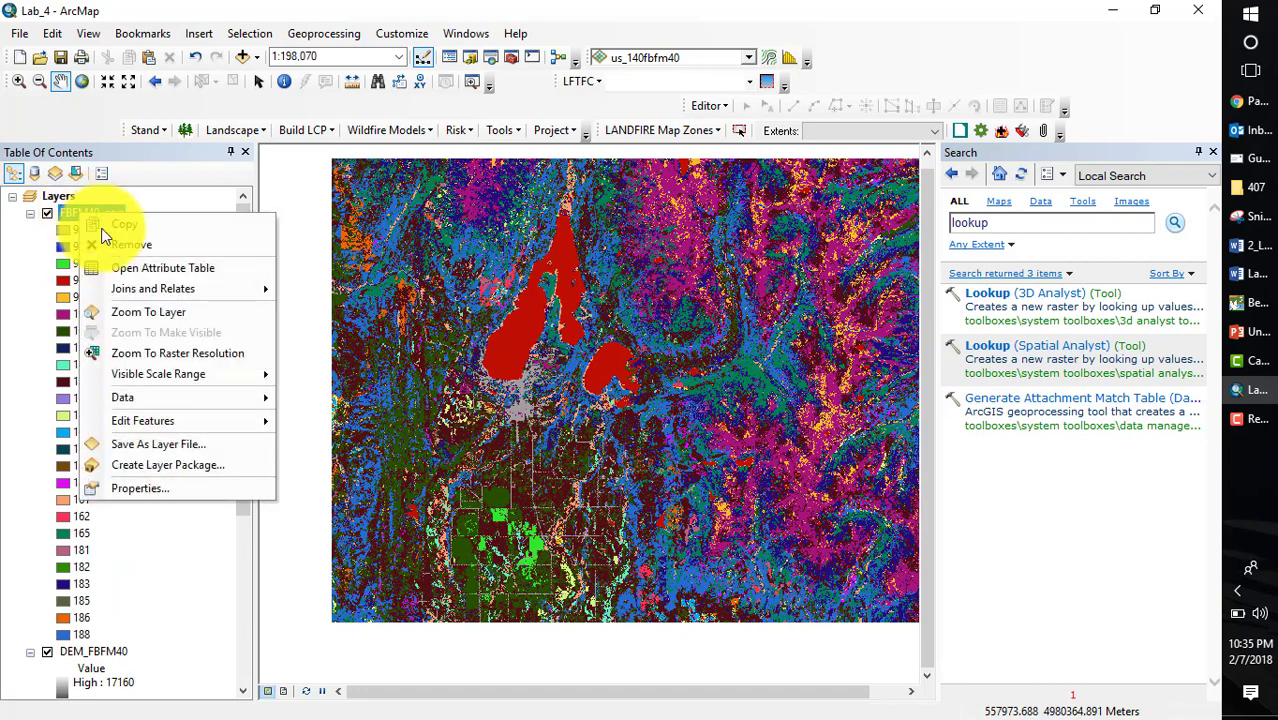
click(190, 275)
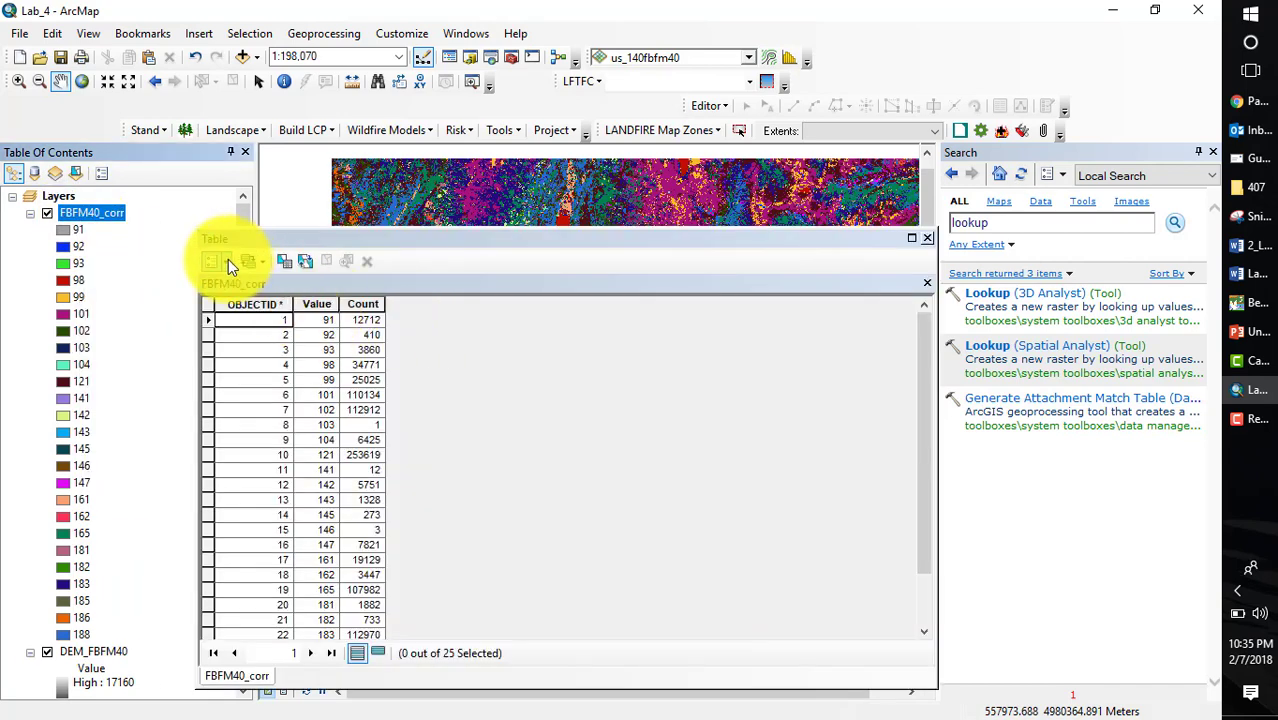
- Preview a vertical bar graph of FBFM40_corr with Count as the value field and Value as both X field and X label field
click(228, 259)
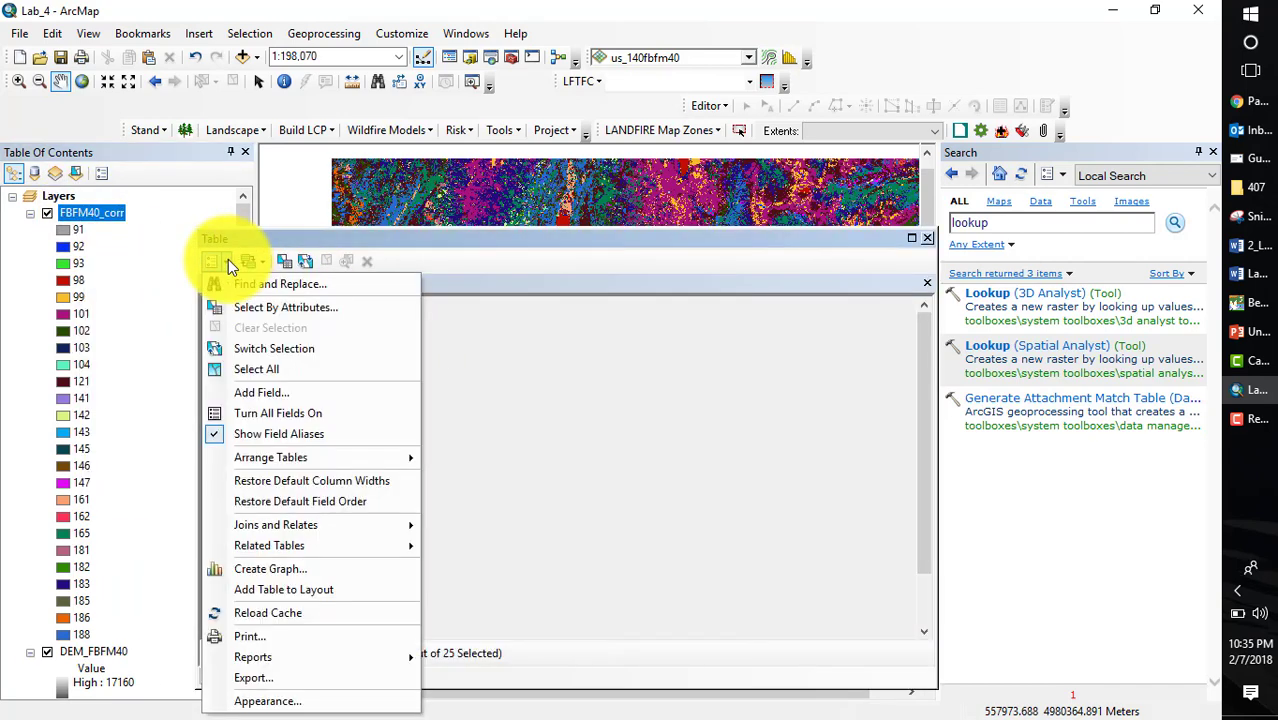
click(262, 569)
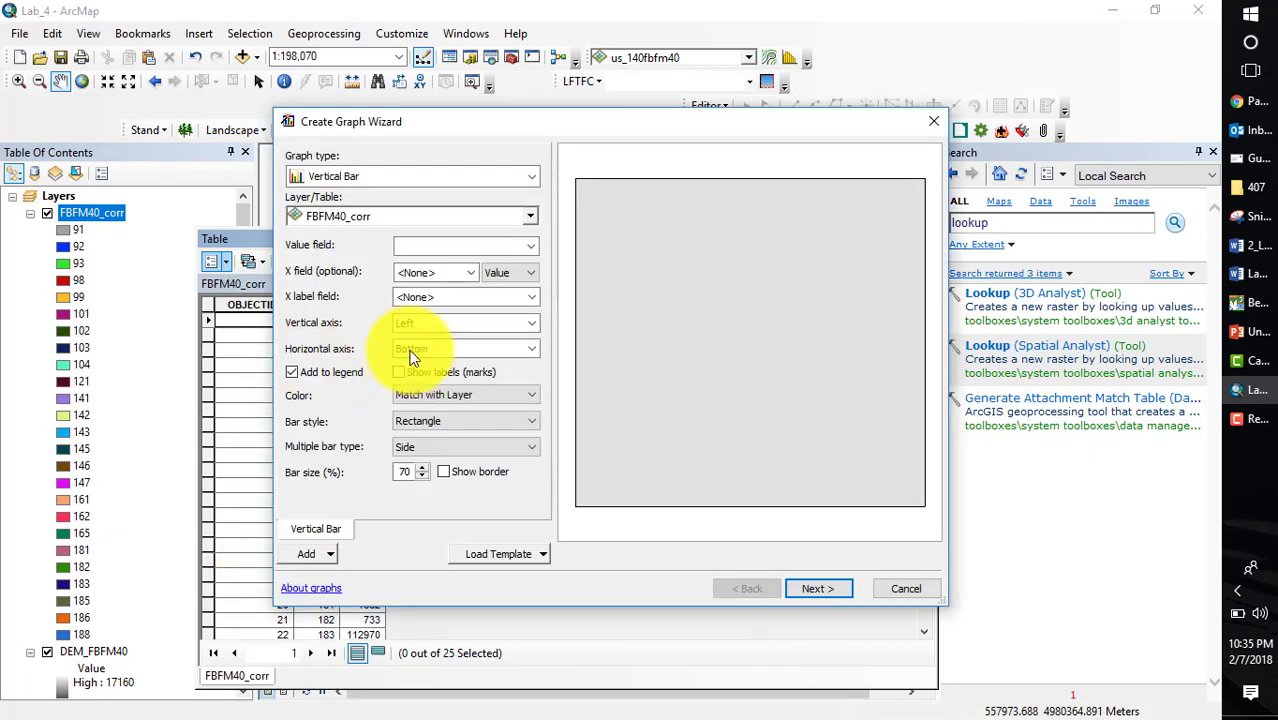
click(505, 246)
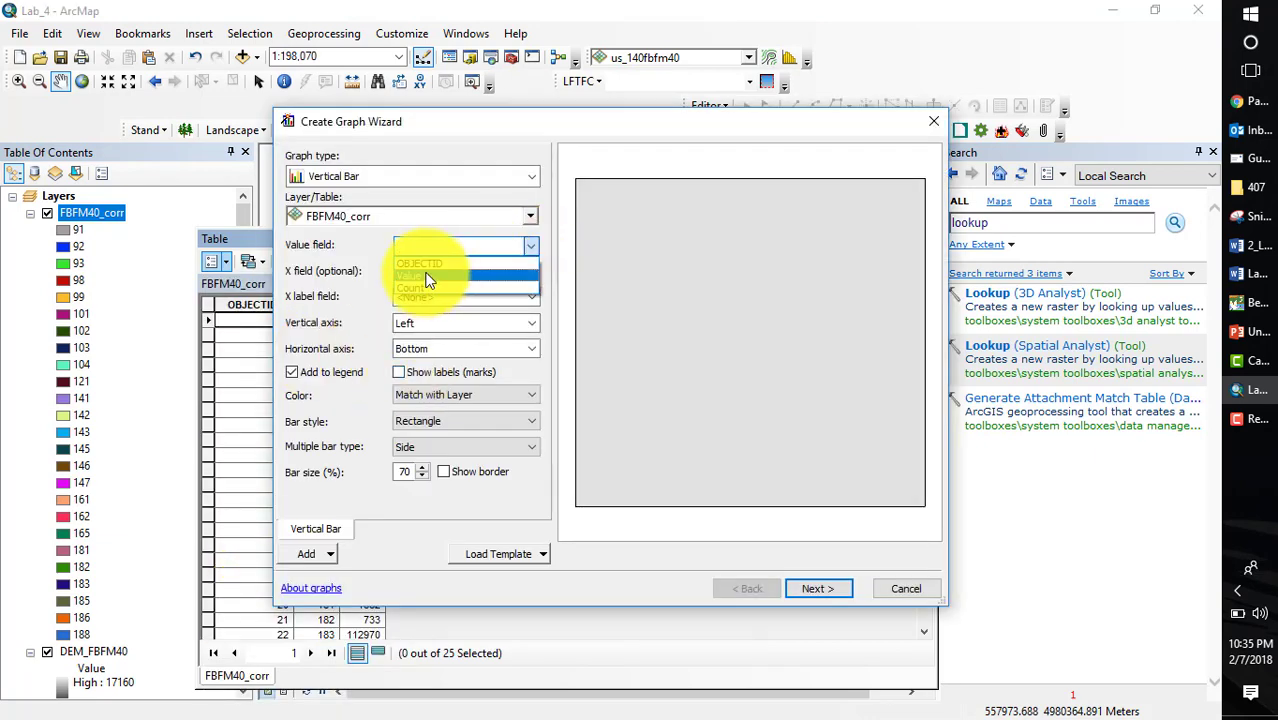
click(428, 287)
click(466, 273)
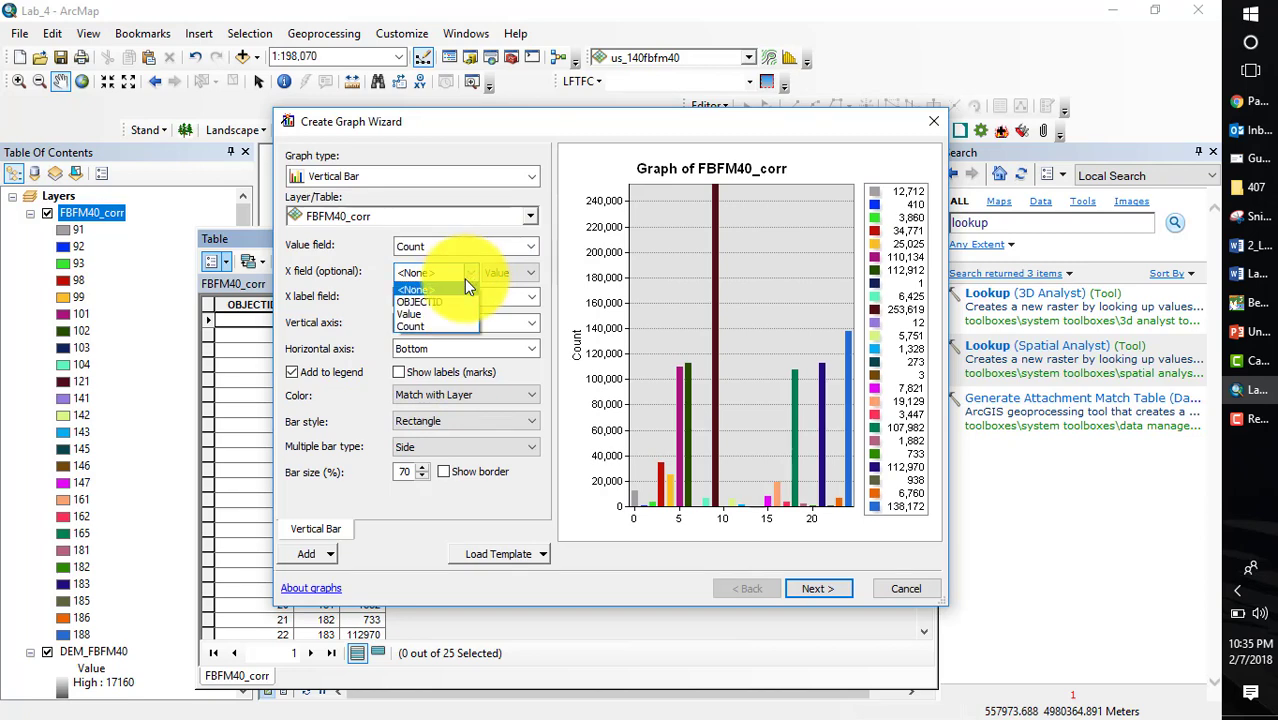
click(434, 310)
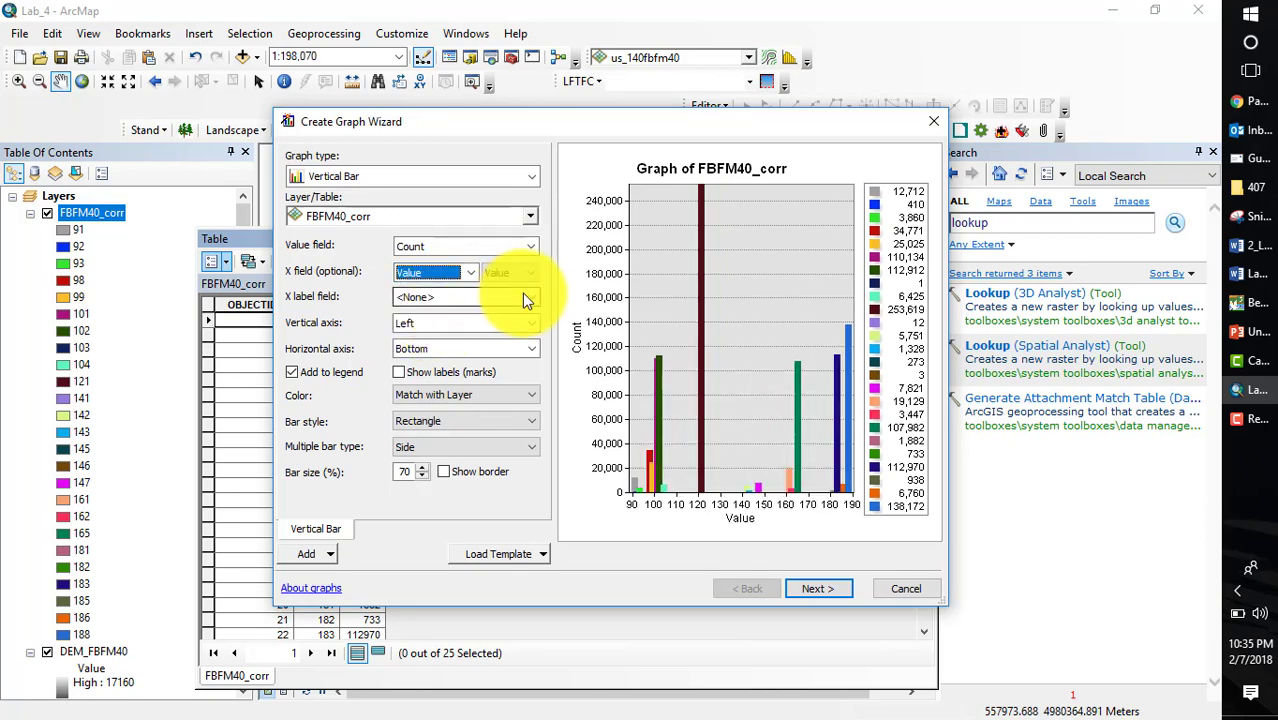
click(528, 297)
click(476, 340)
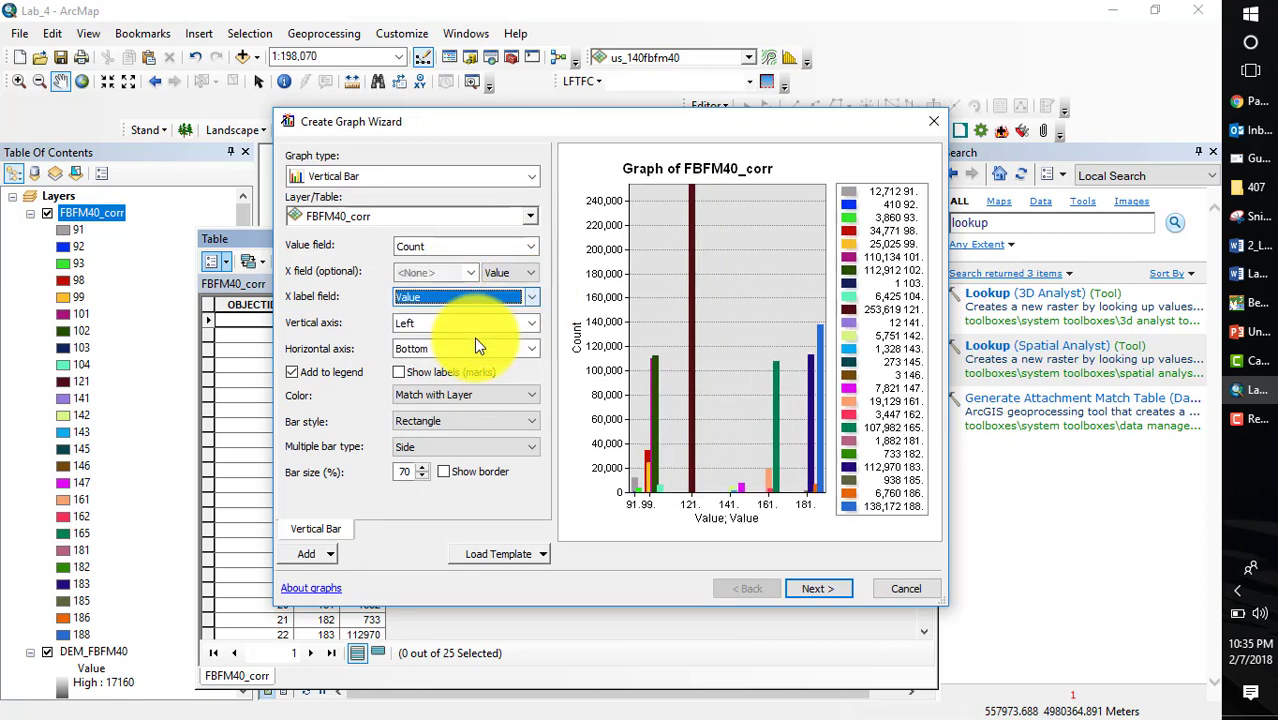
- Examine the bar graph in a wider wizard with the X field set to <None>, and close the wizard and table without creating it
drag(272, 388, 133, 388)
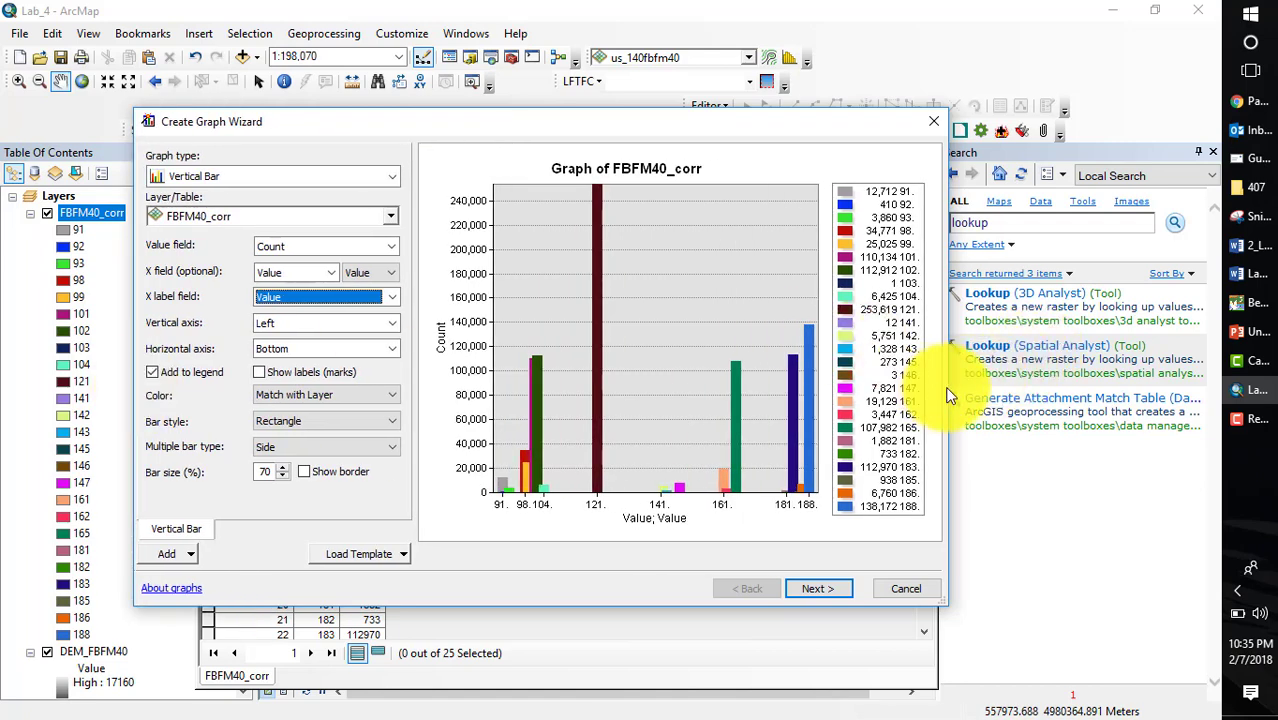
drag(945, 390, 1202, 403)
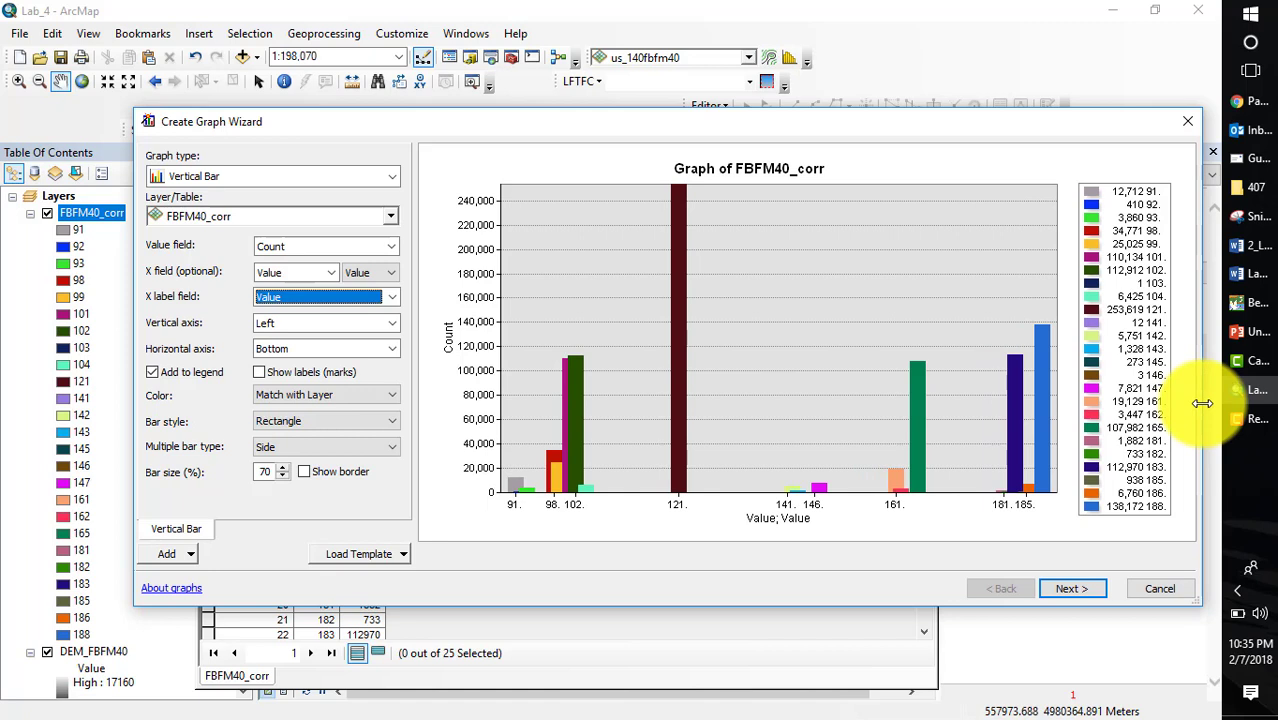
click(330, 272)
click(305, 289)
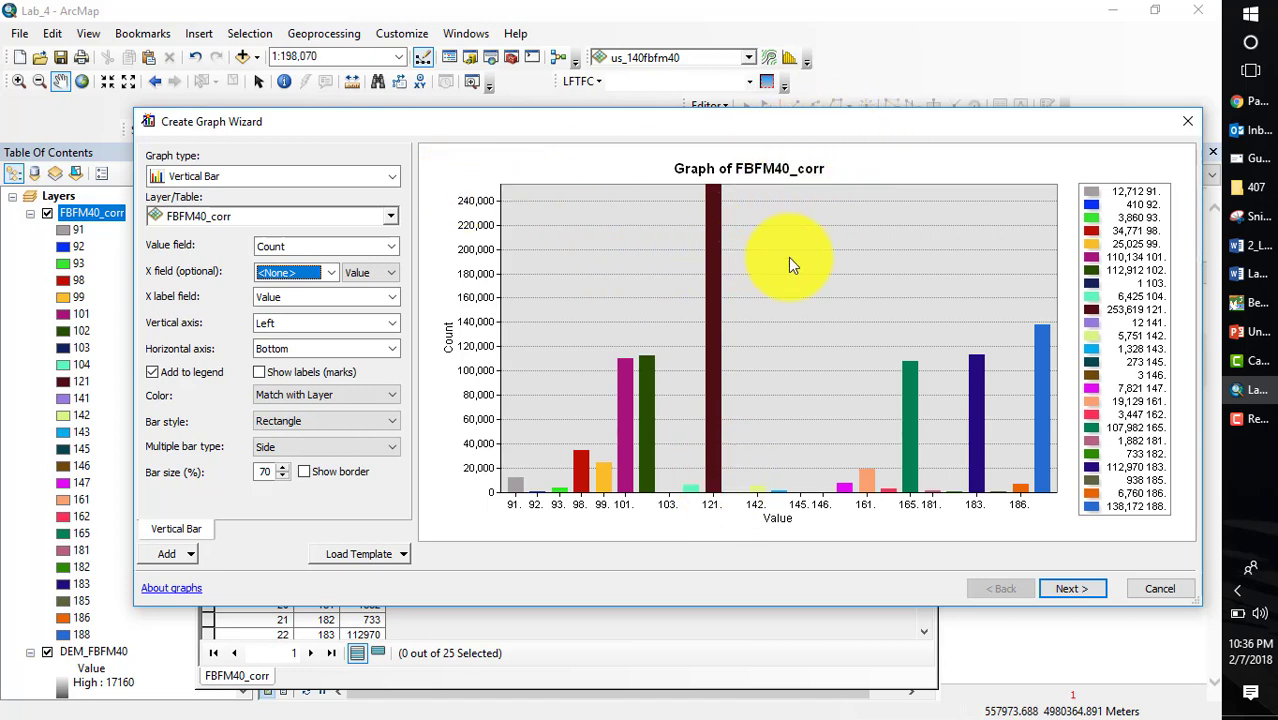
click(1188, 122)
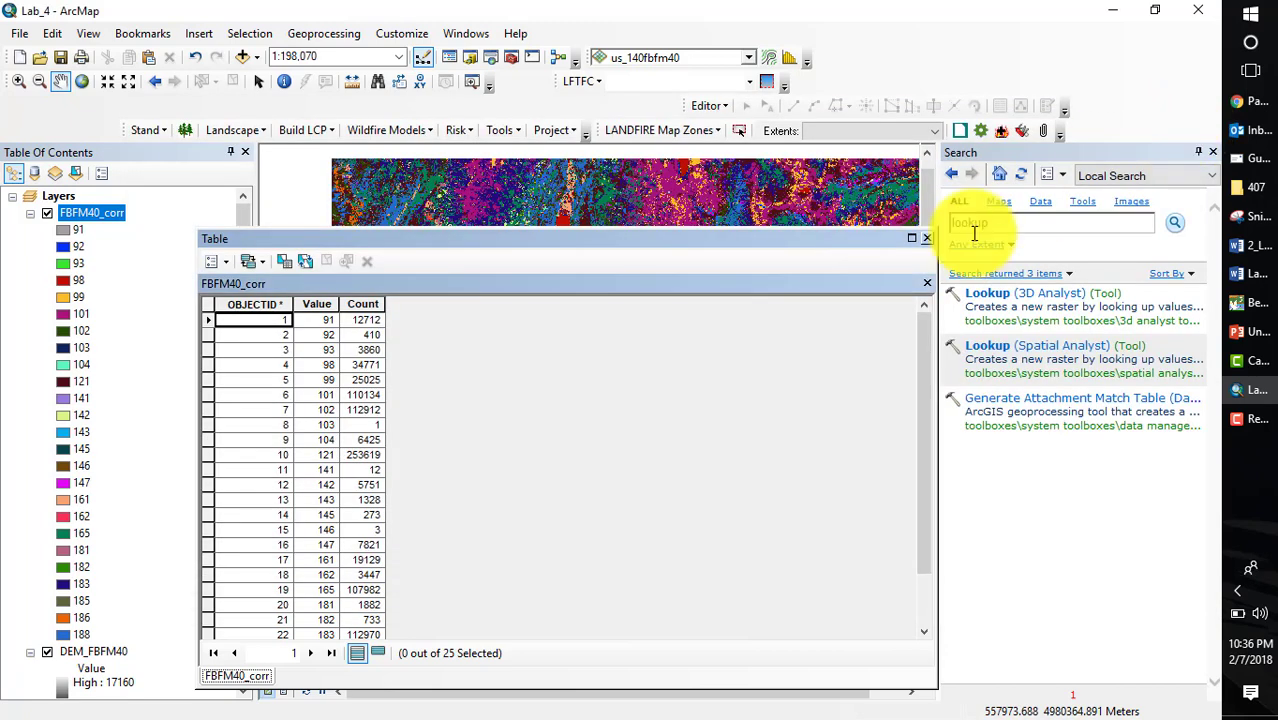
click(929, 240)
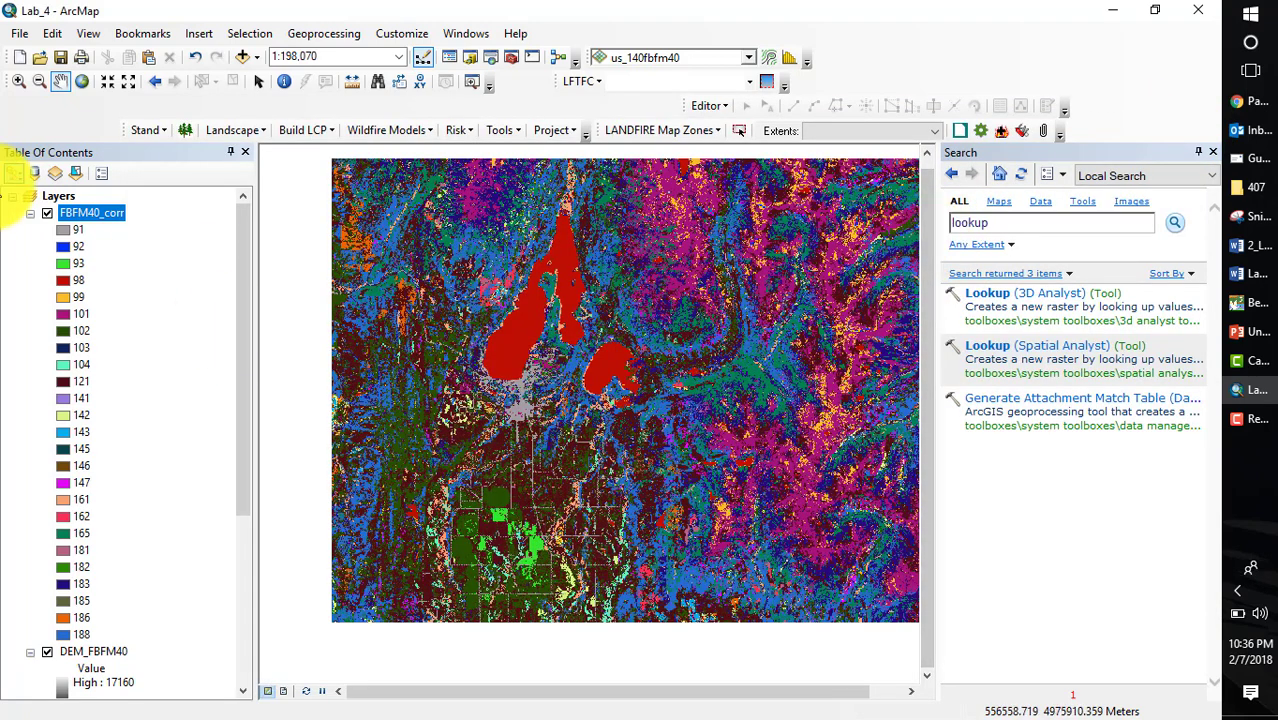
- Collapse the FBFM40_corr legend and symbolize us_140fbfm40 with unique values of the VALUE field
click(31, 213)
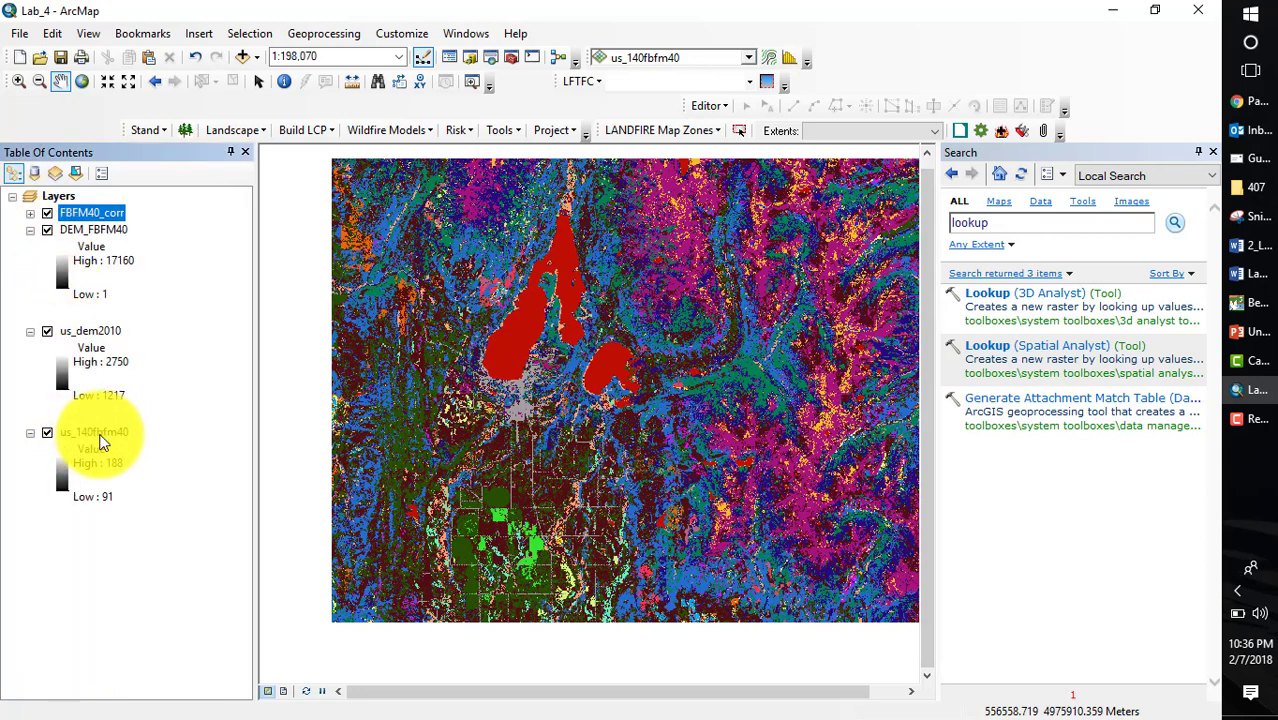
right_click(97, 432)
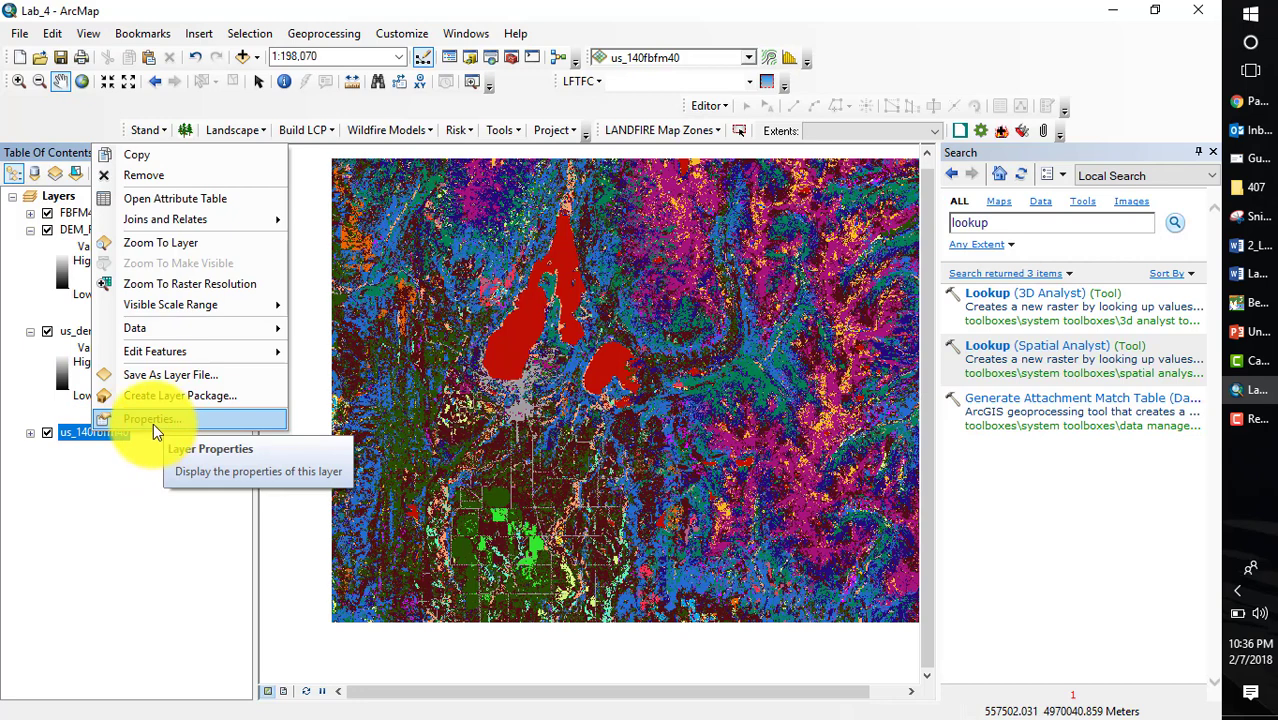
click(153, 423)
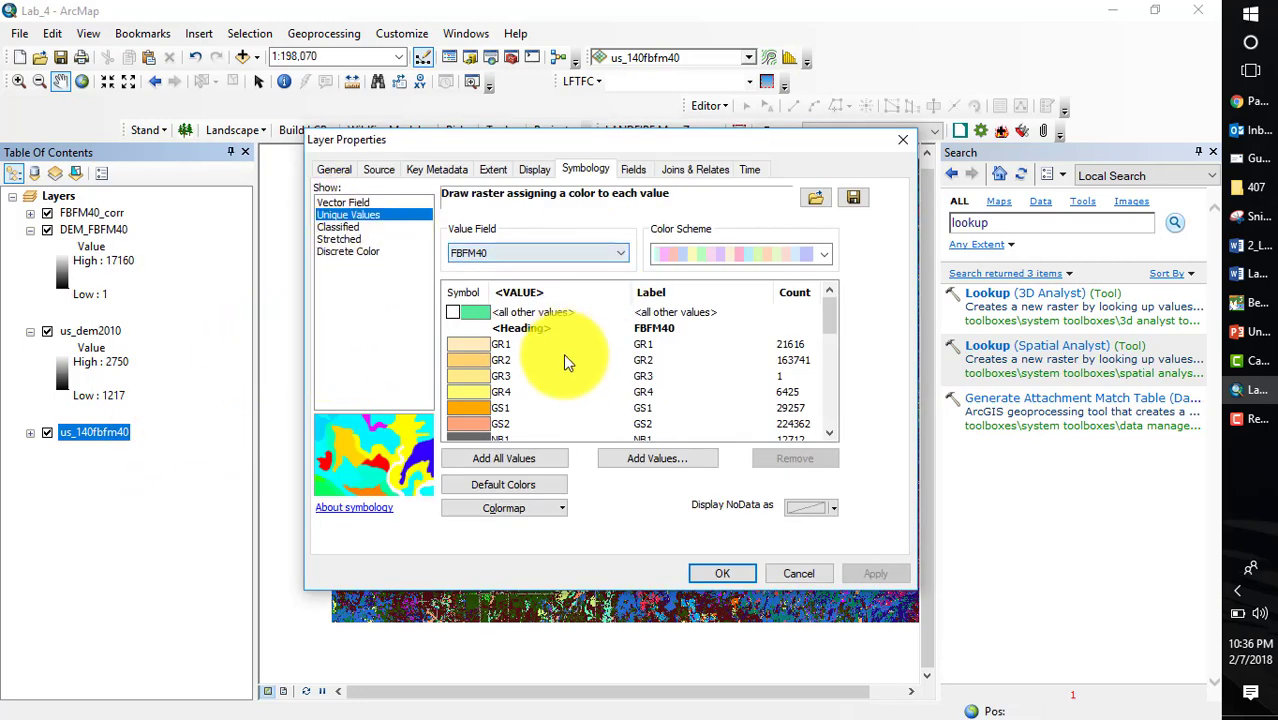
click(621, 253)
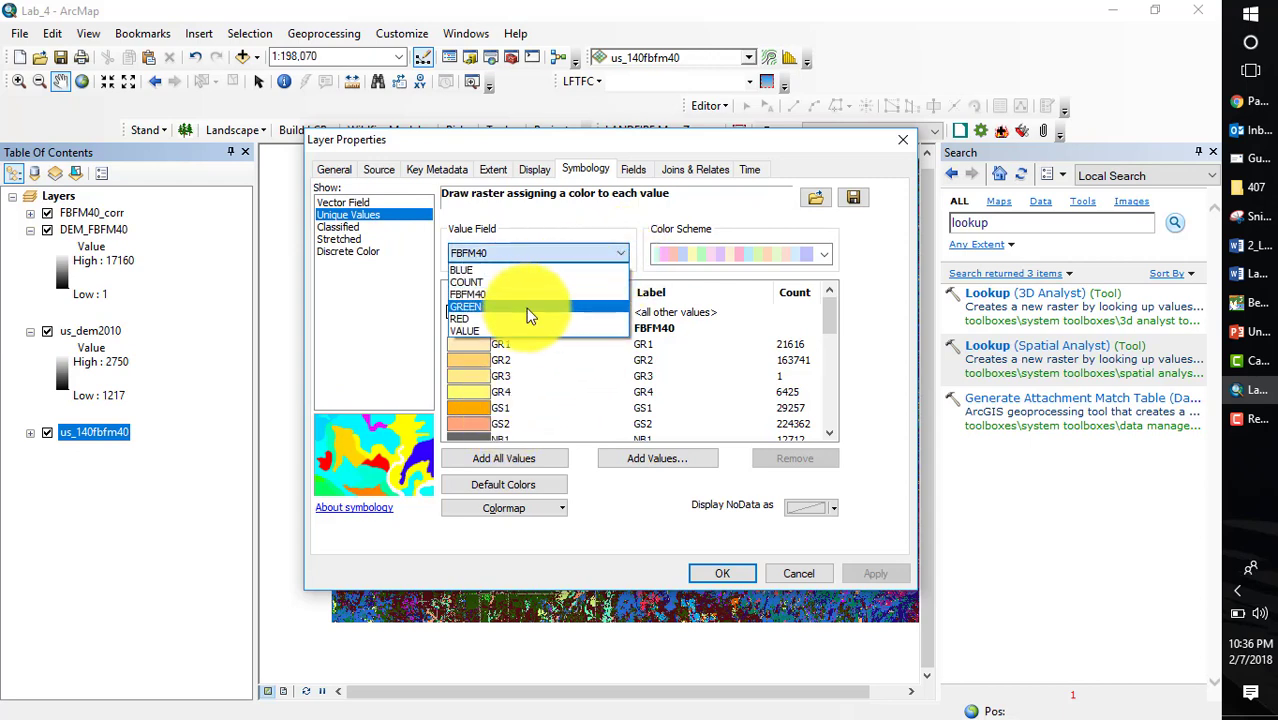
click(505, 331)
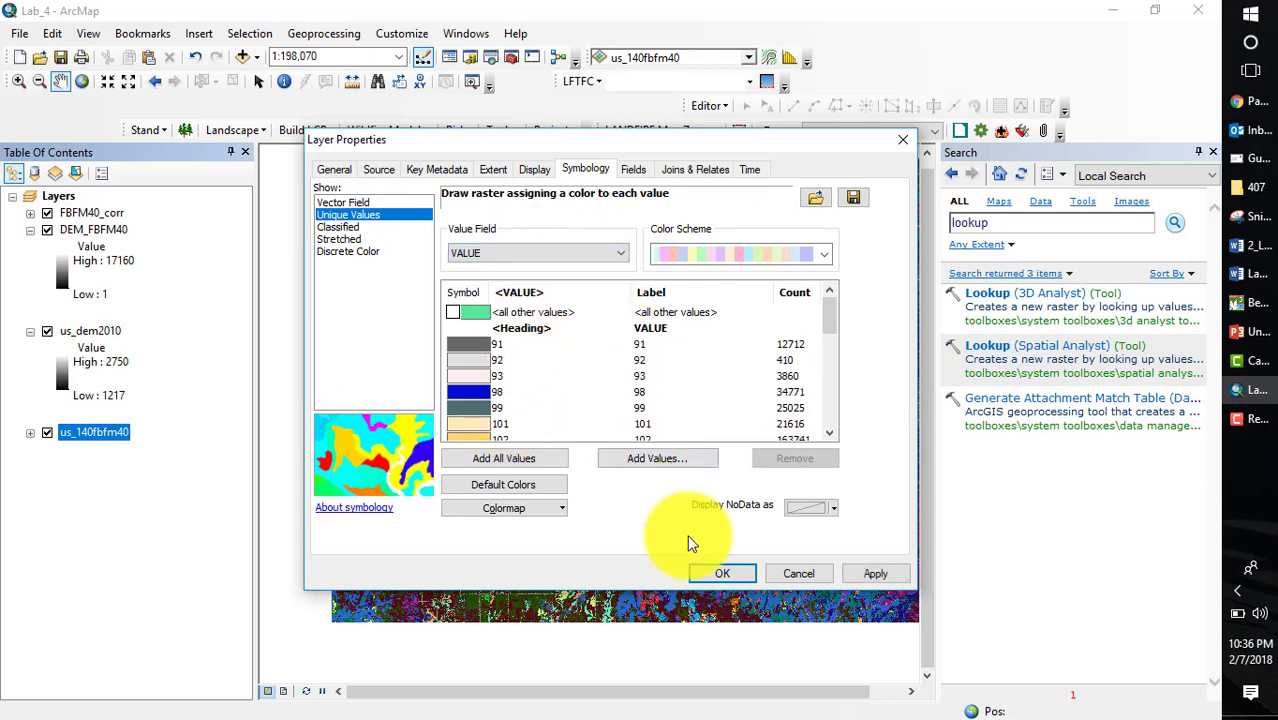
click(723, 576)
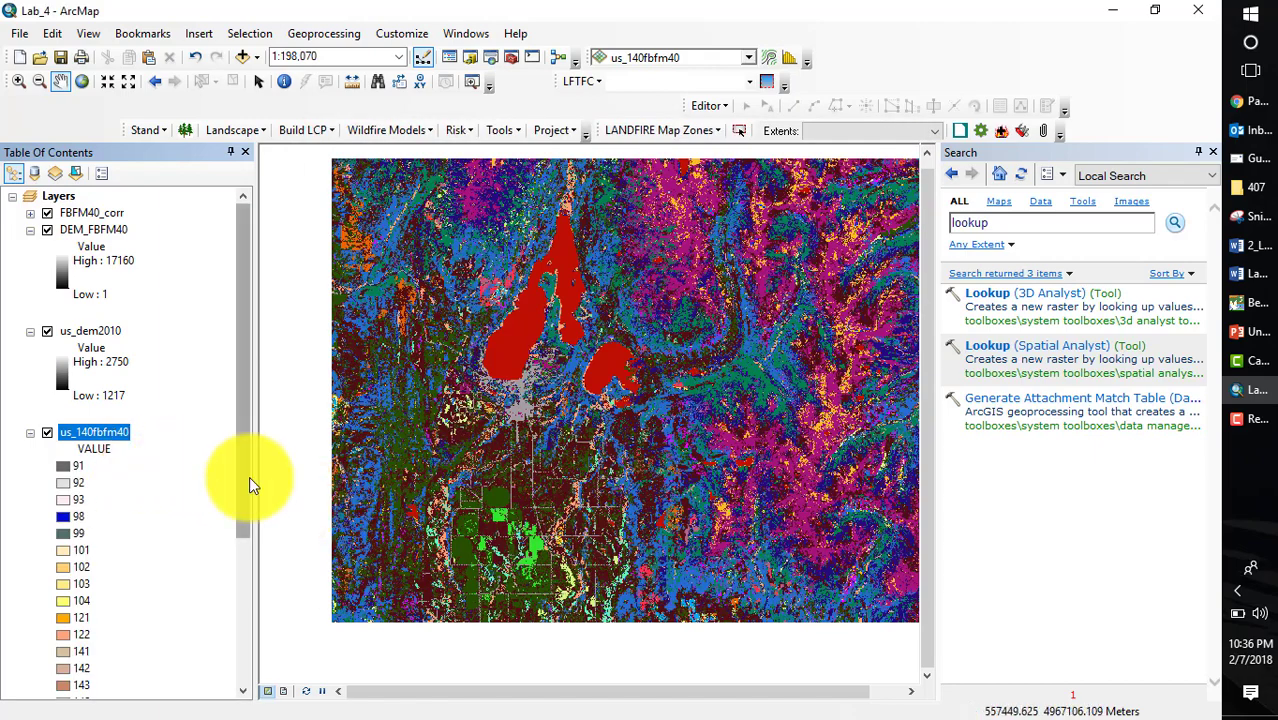
- Open the us_140fbfm40 attribute table and start a new graph from it
right_click(102, 429)
click(140, 400)
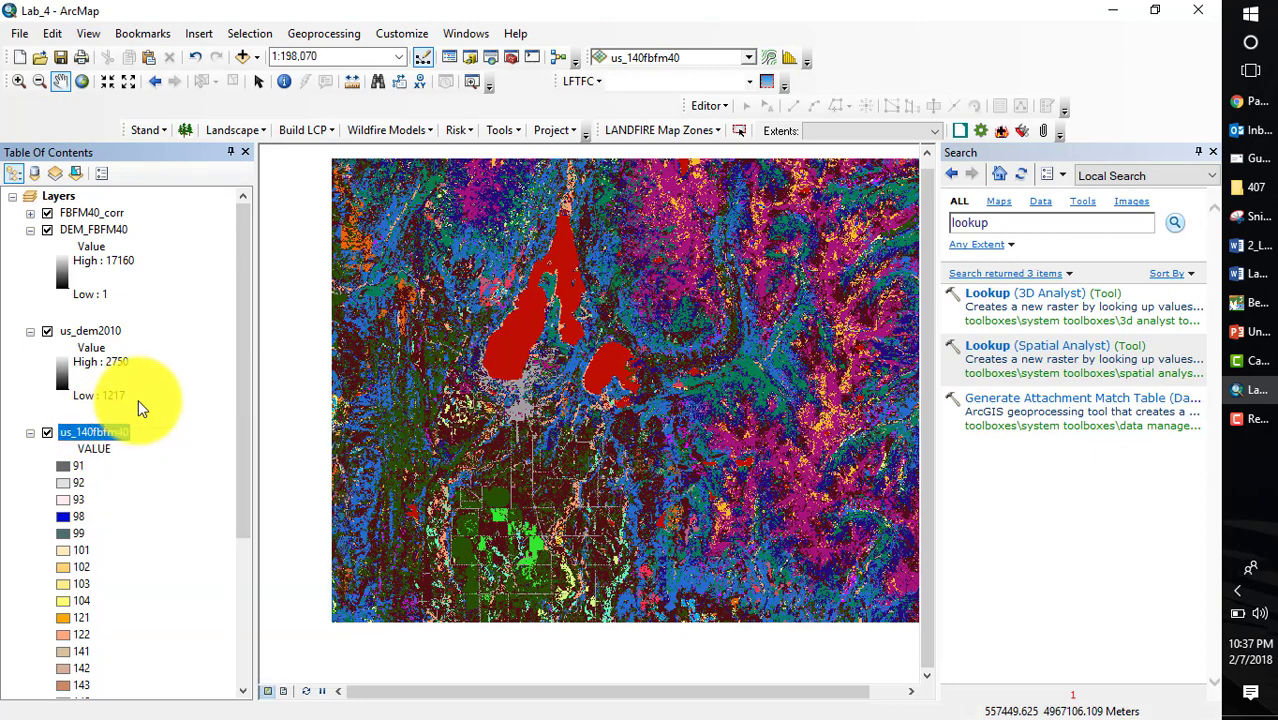
right_click(93, 431)
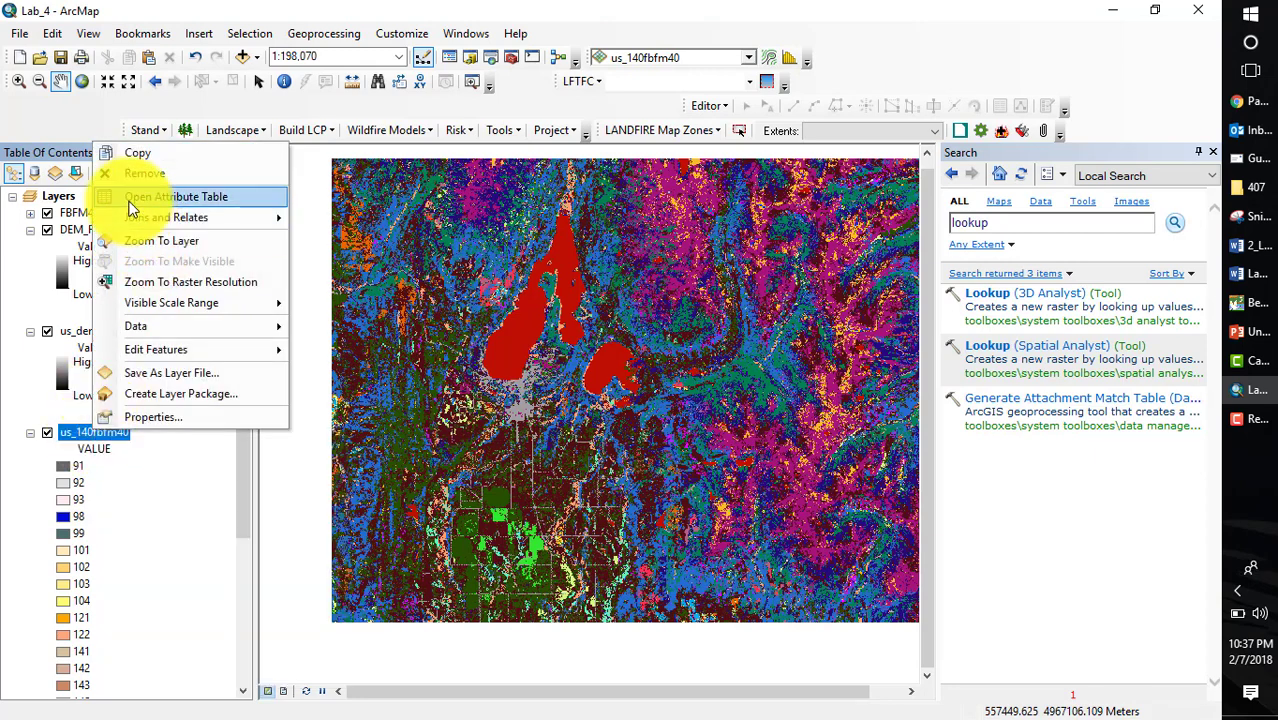
click(135, 197)
click(222, 261)
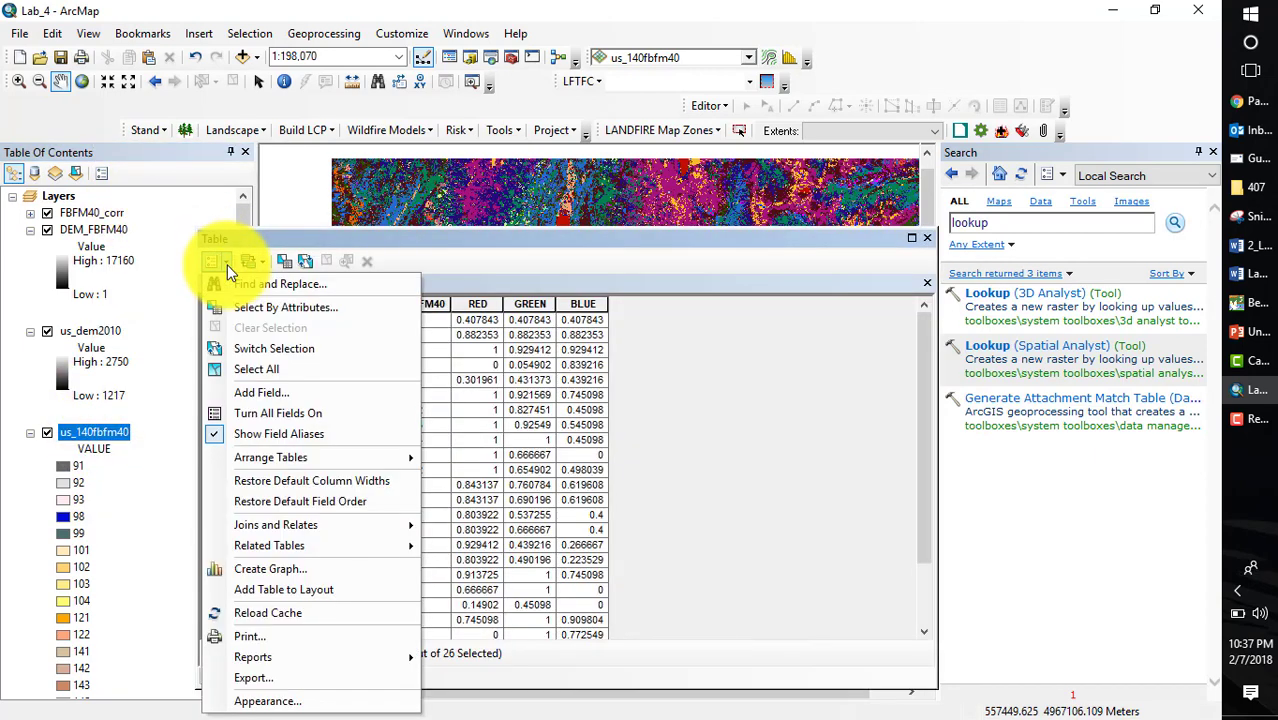
click(283, 572)
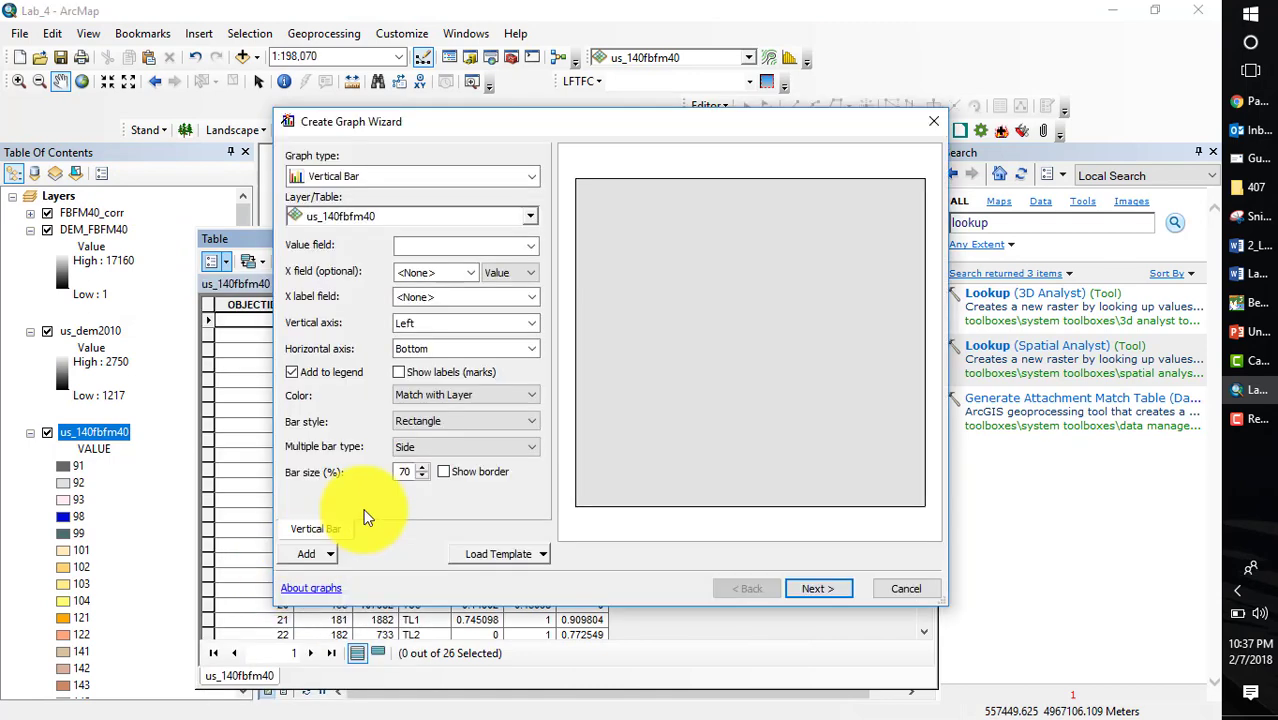
- Preview a vertical bar graph of us_140fbfm40 with COUNT as the value field and VALUE as the X label field
click(522, 245)
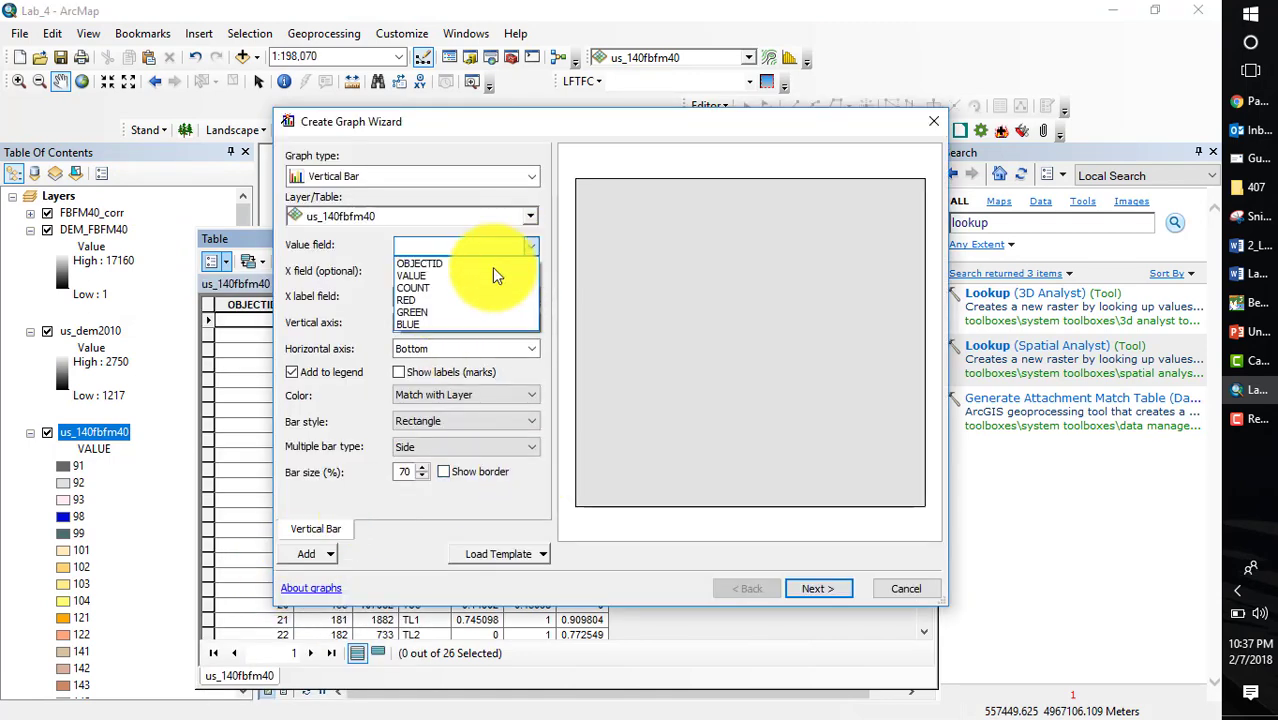
click(449, 280)
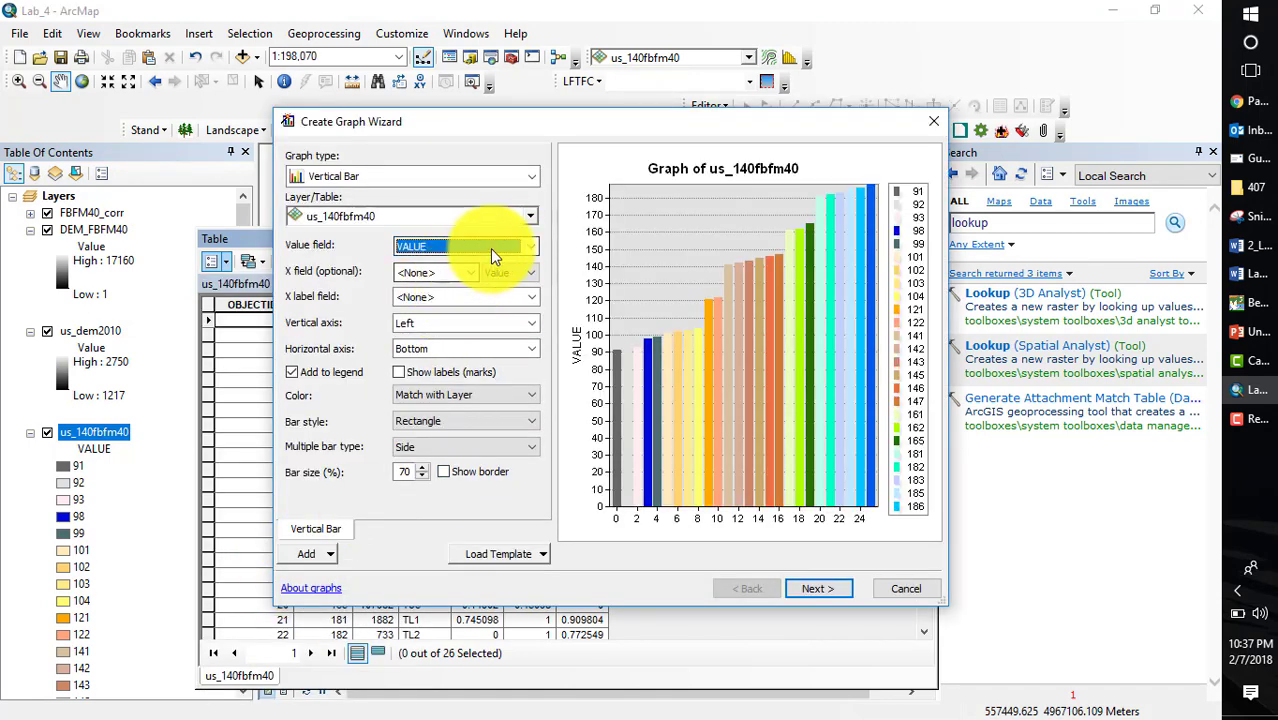
click(532, 247)
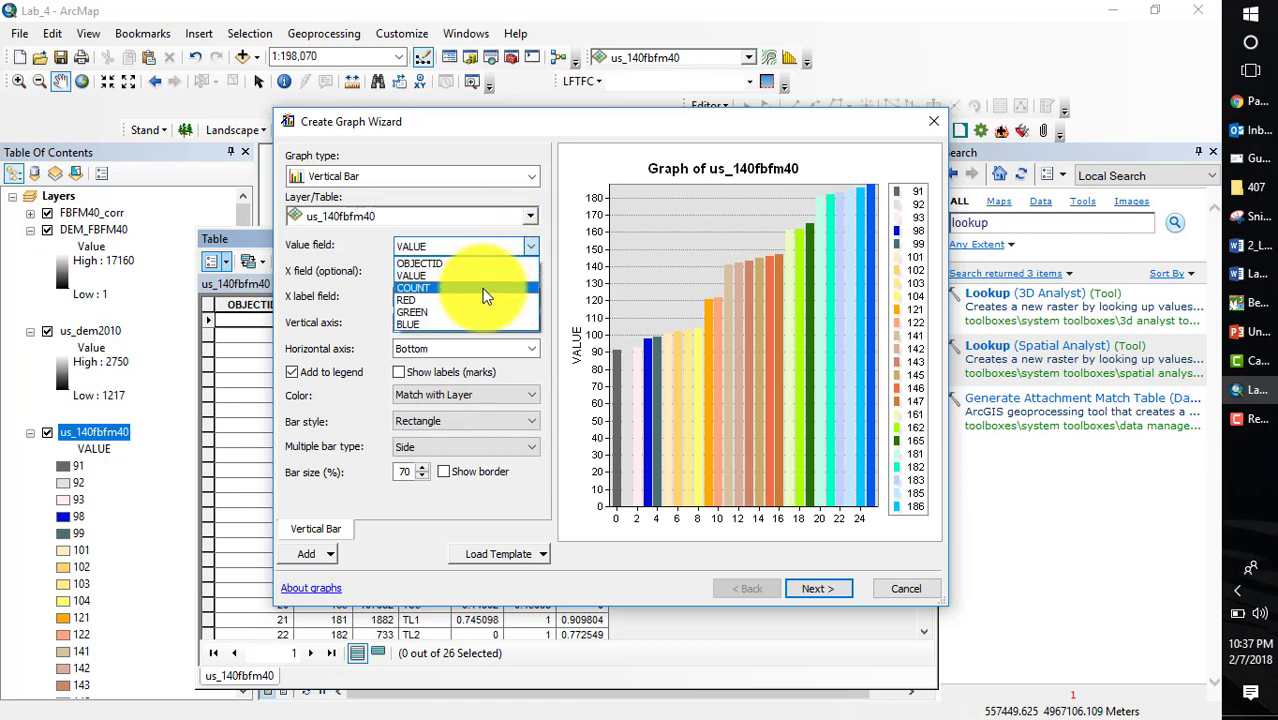
click(490, 283)
click(490, 300)
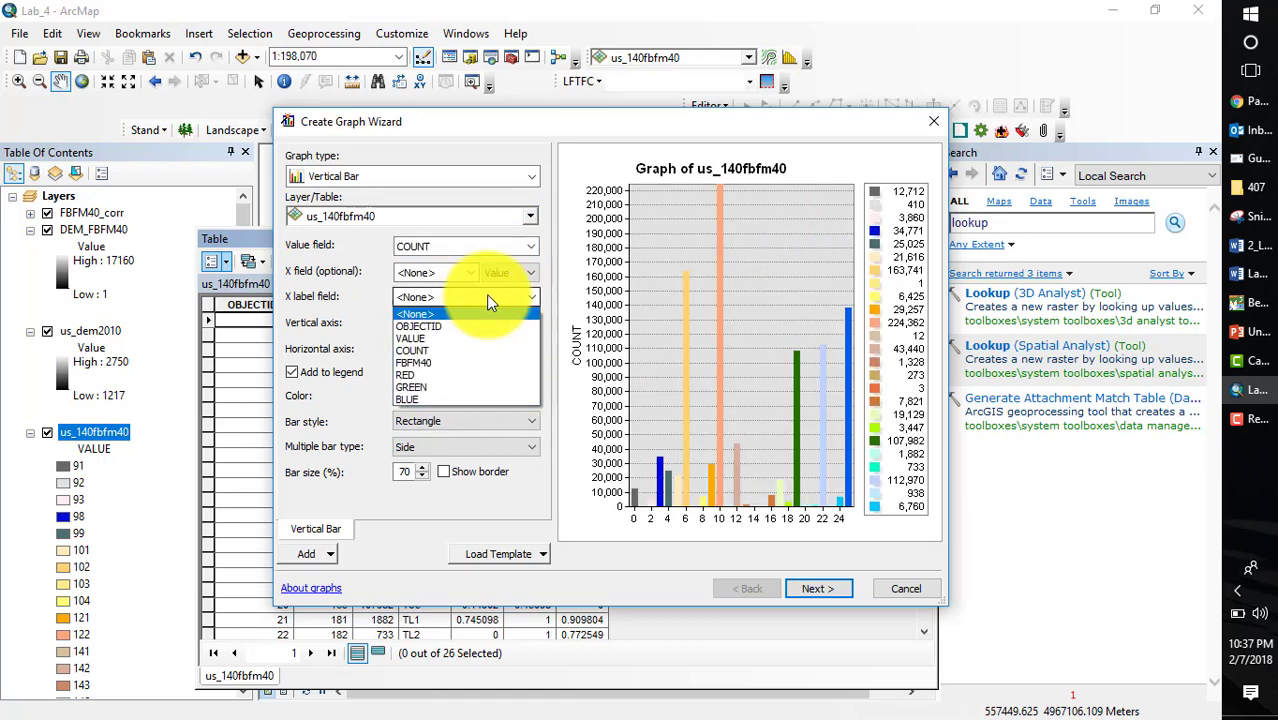
click(448, 340)
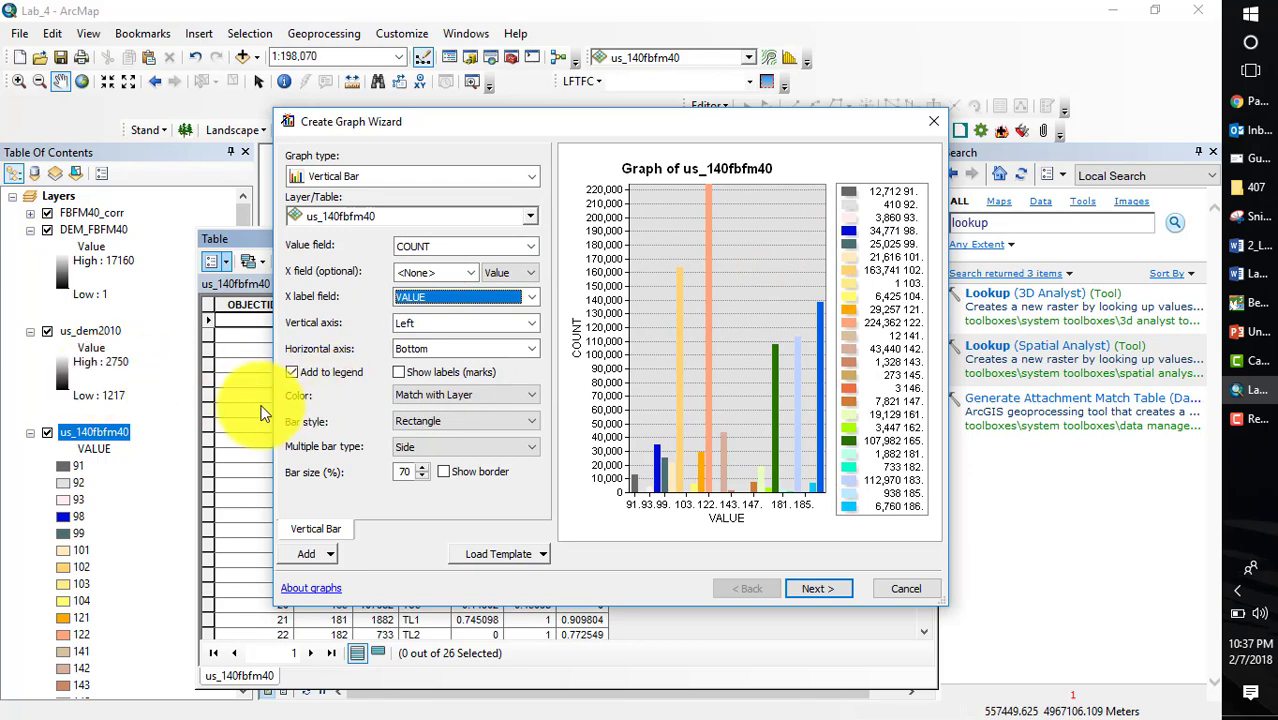
- Widen the graph wizard to examine the us_140fbfm40 bars, and close the wizard and table without creating the graph
drag(274, 405, 95, 420)
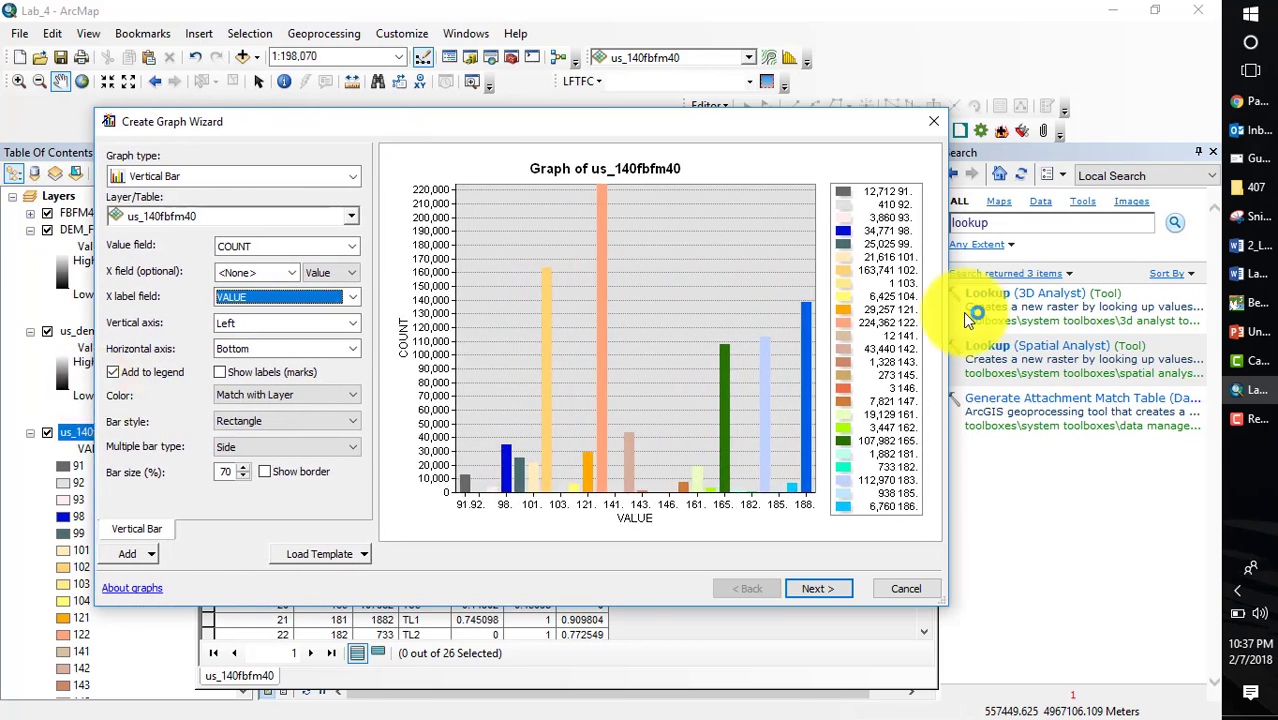
drag(950, 377, 1085, 375)
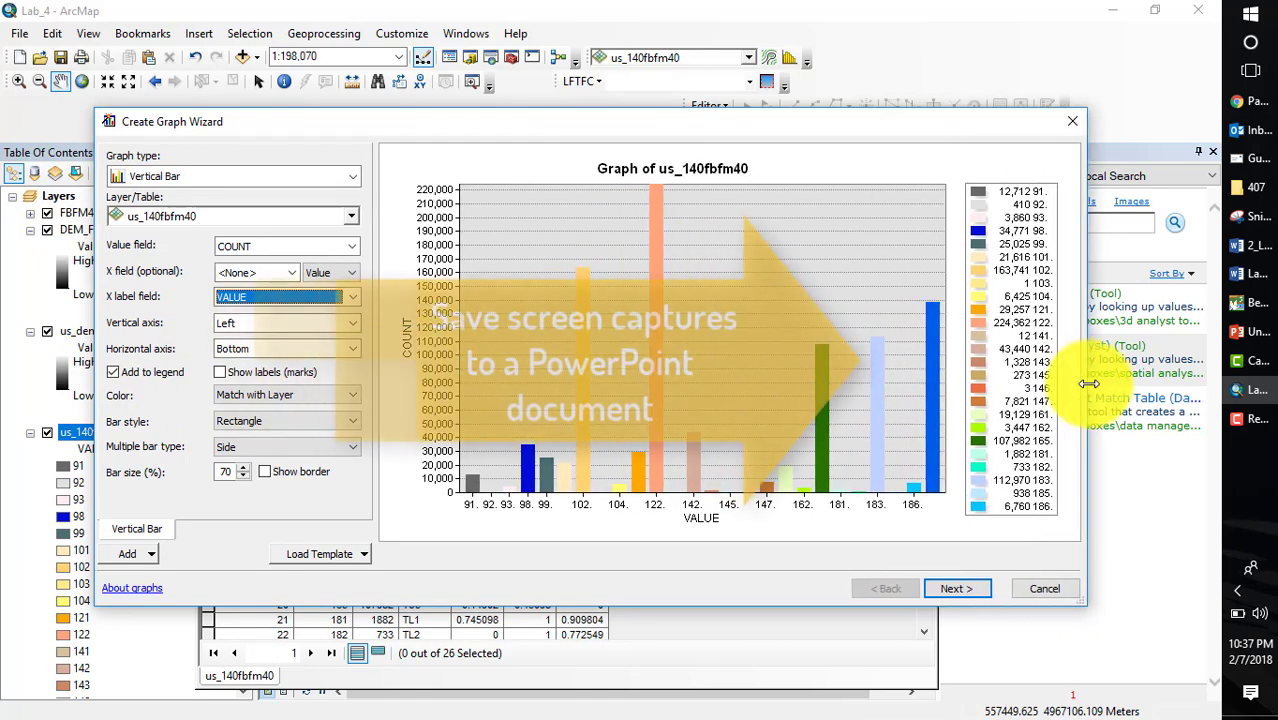
click(1051, 590)
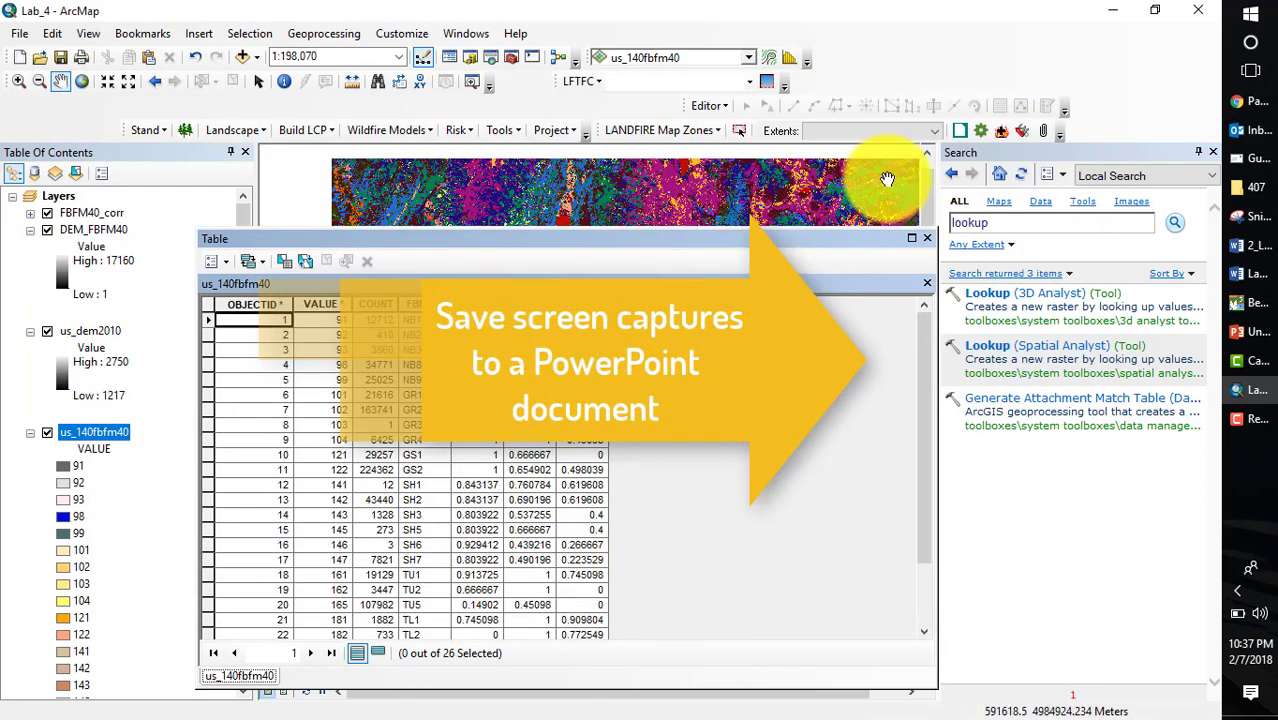
click(930, 238)
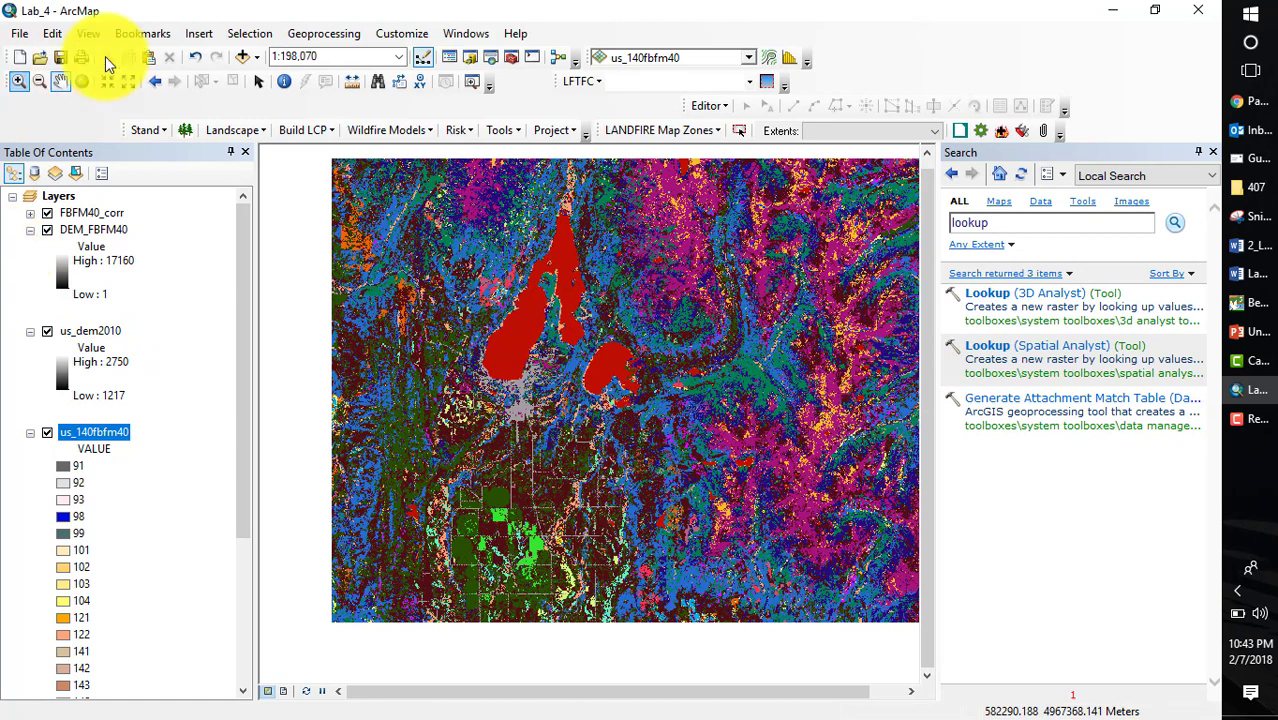
- Start a new map document from the Blank Map template without saving the changes to Lab_4
click(21, 58)
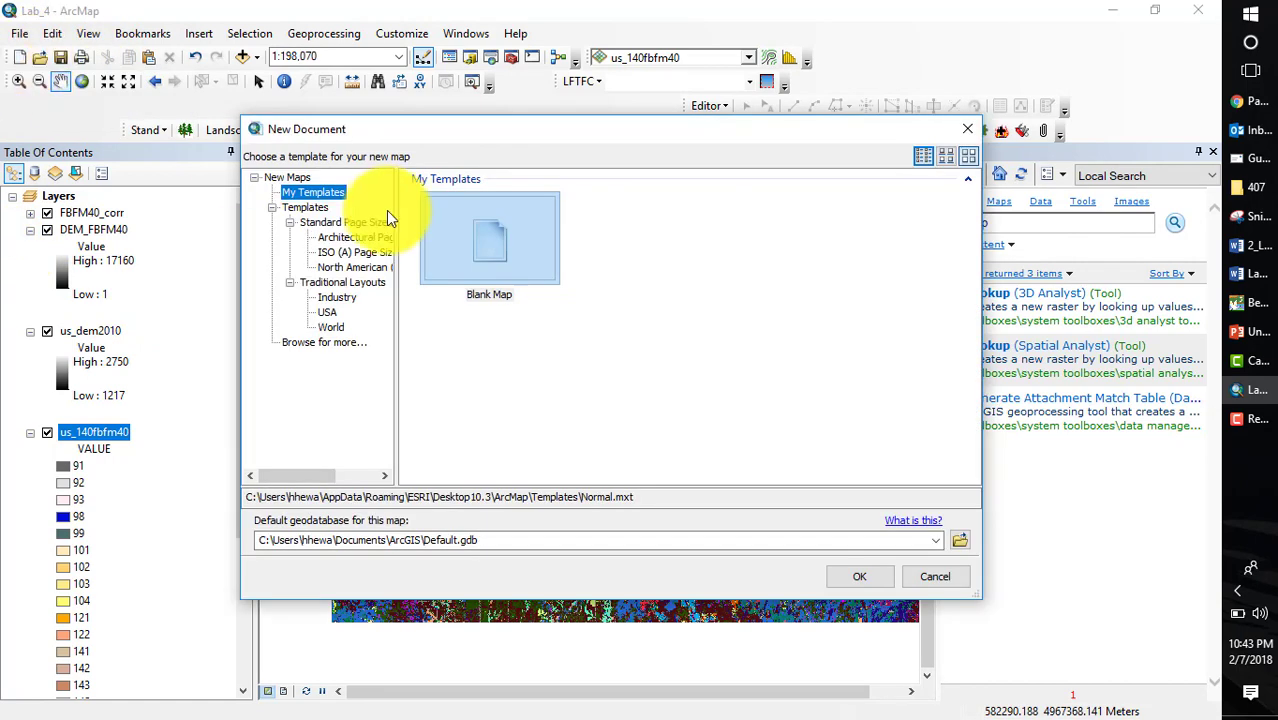
click(487, 245)
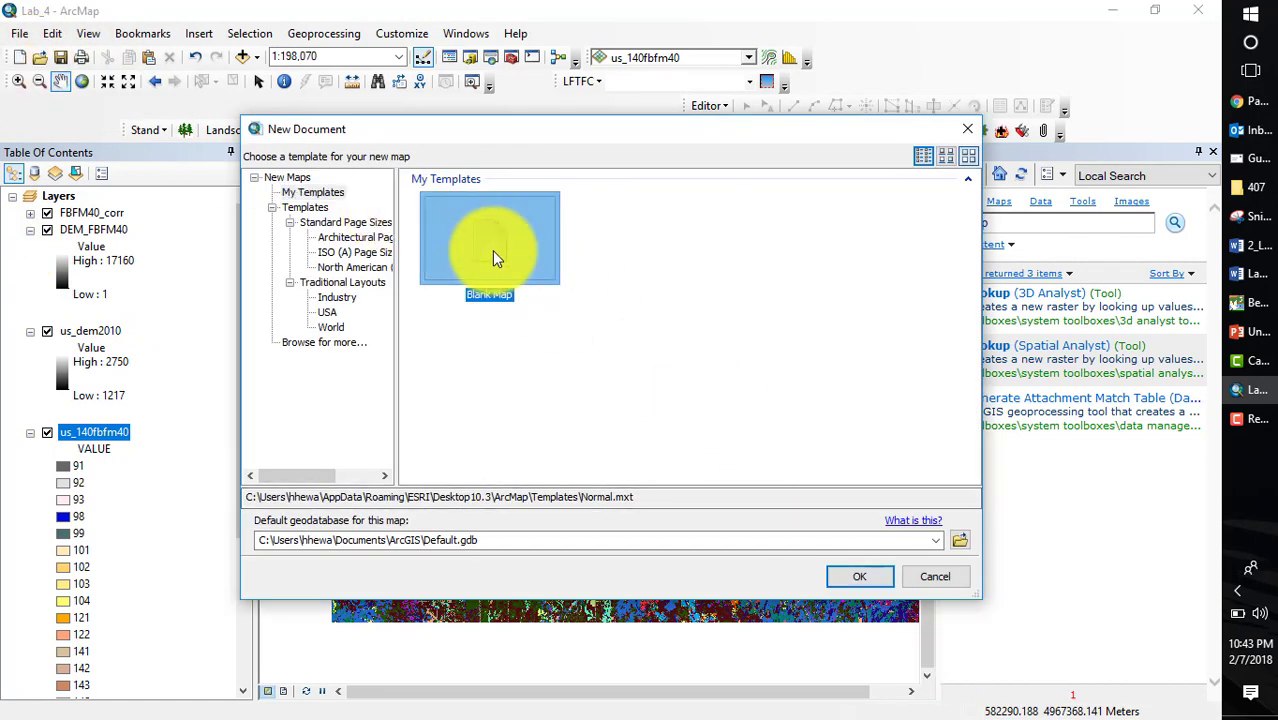
click(853, 577)
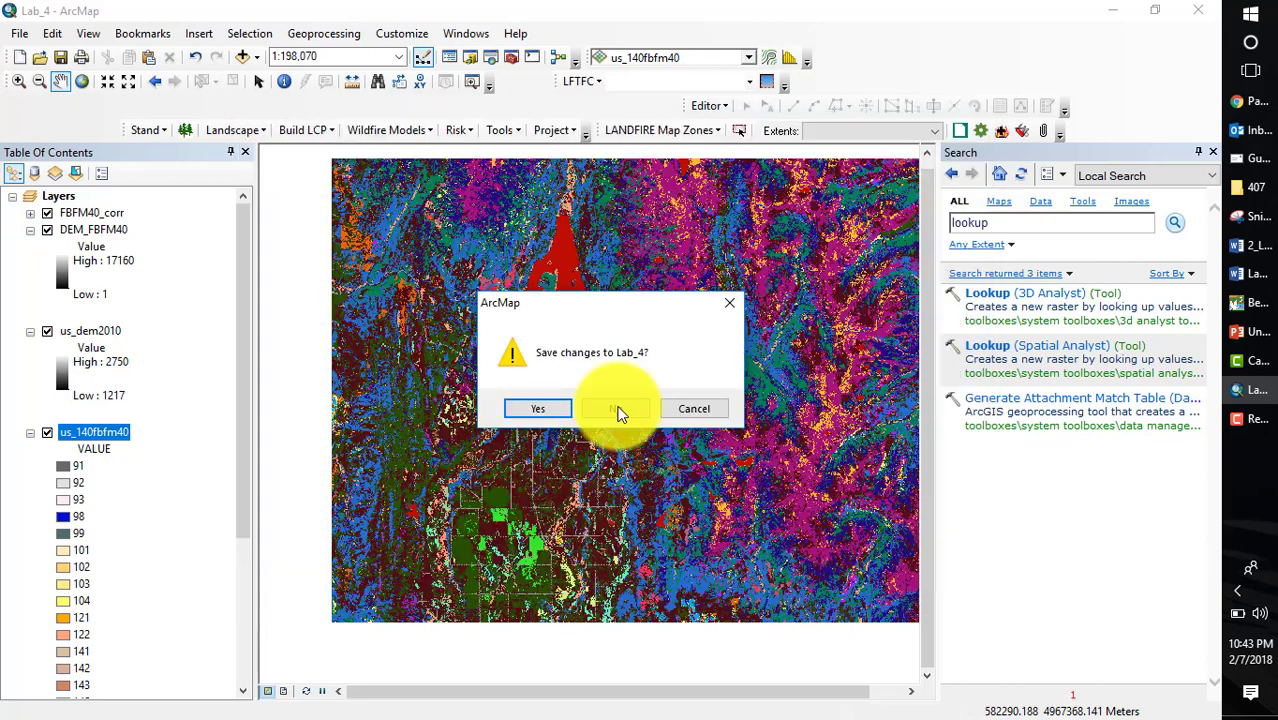
click(615, 408)
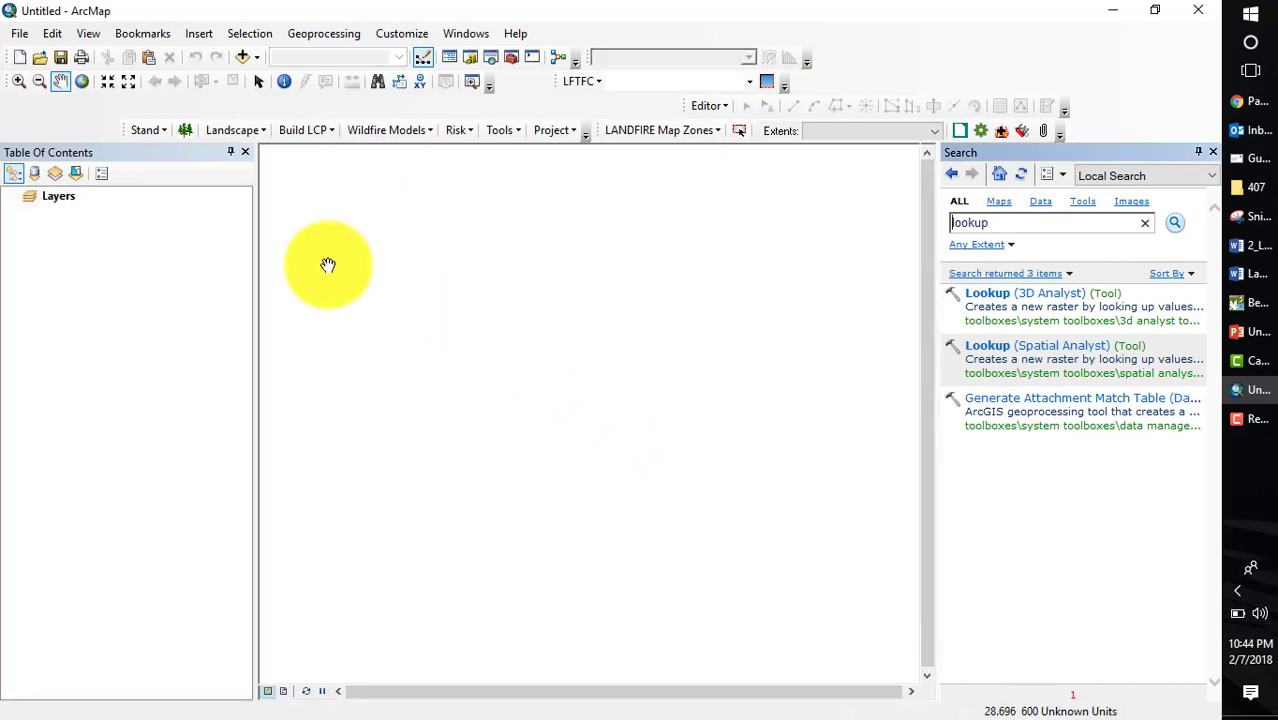
- Add the FBFM40_corr raster from LANDFIRE_corrected.gdb to the map
click(241, 60)
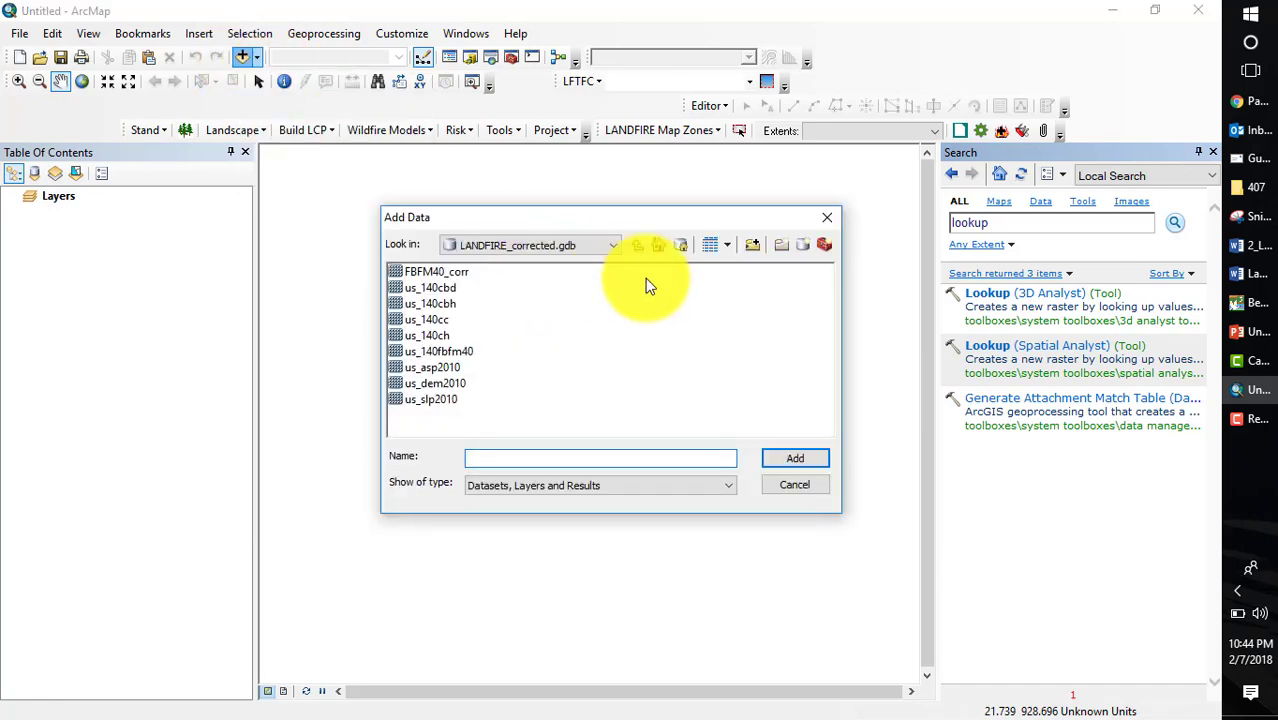
click(417, 271)
click(812, 459)
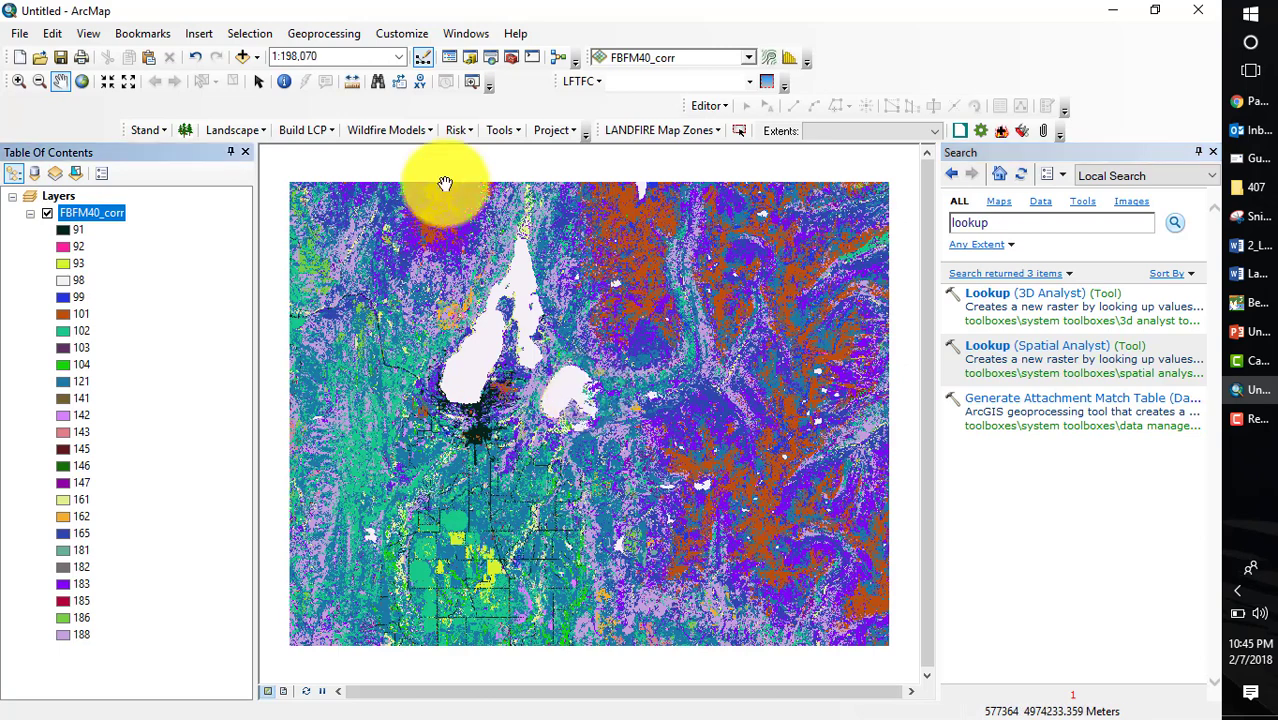
- Add the BBB_treatments.shp shapefile from the BBB_data folder of Lesson_3 in C:\407 to the map
click(244, 57)
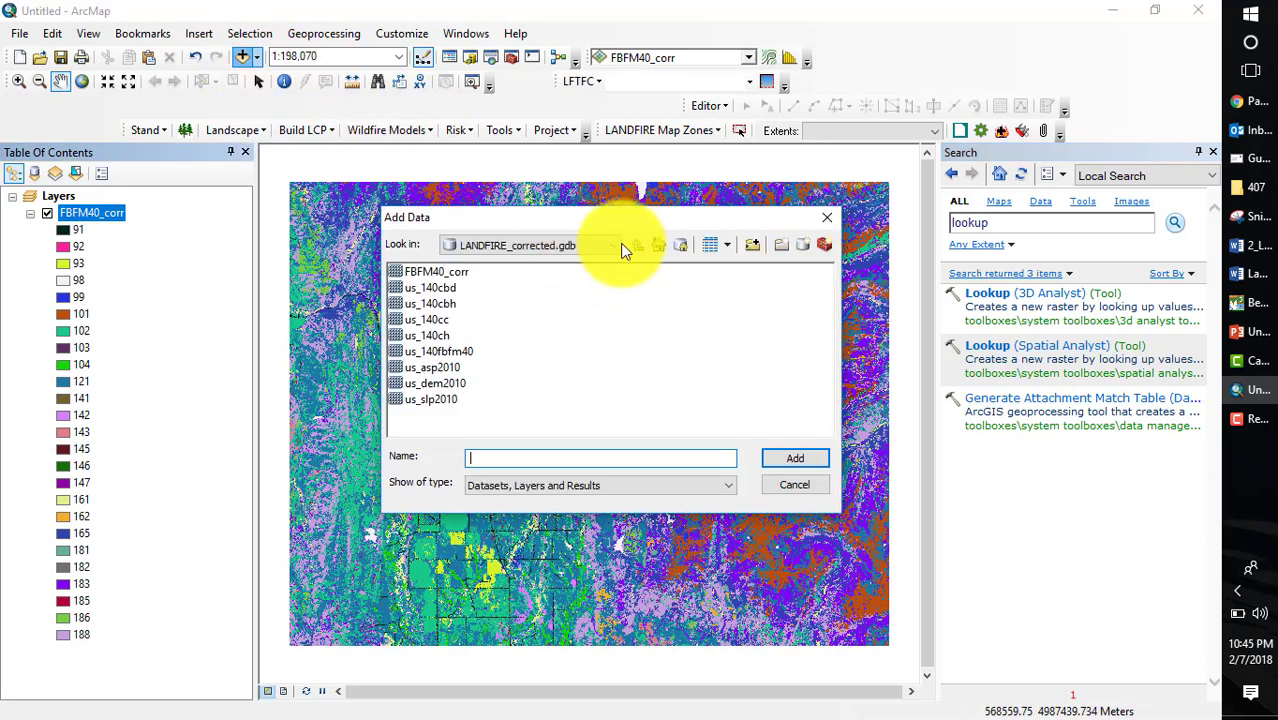
click(637, 246)
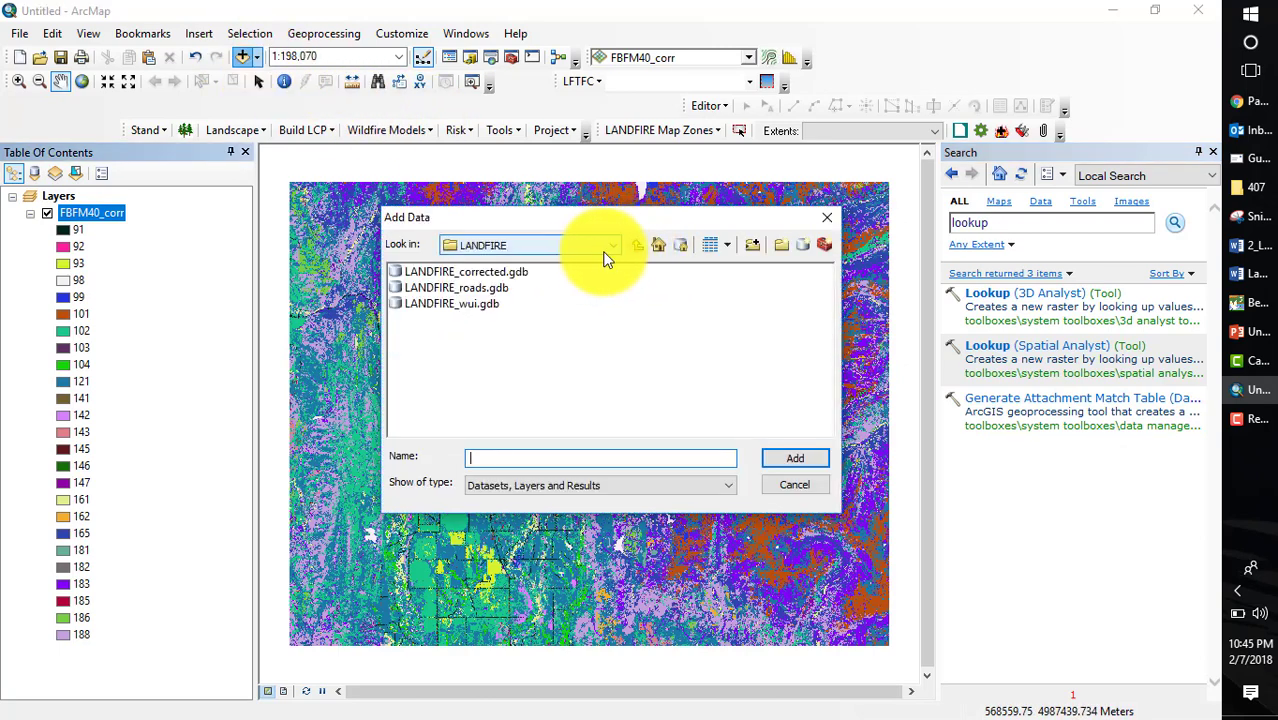
click(609, 250)
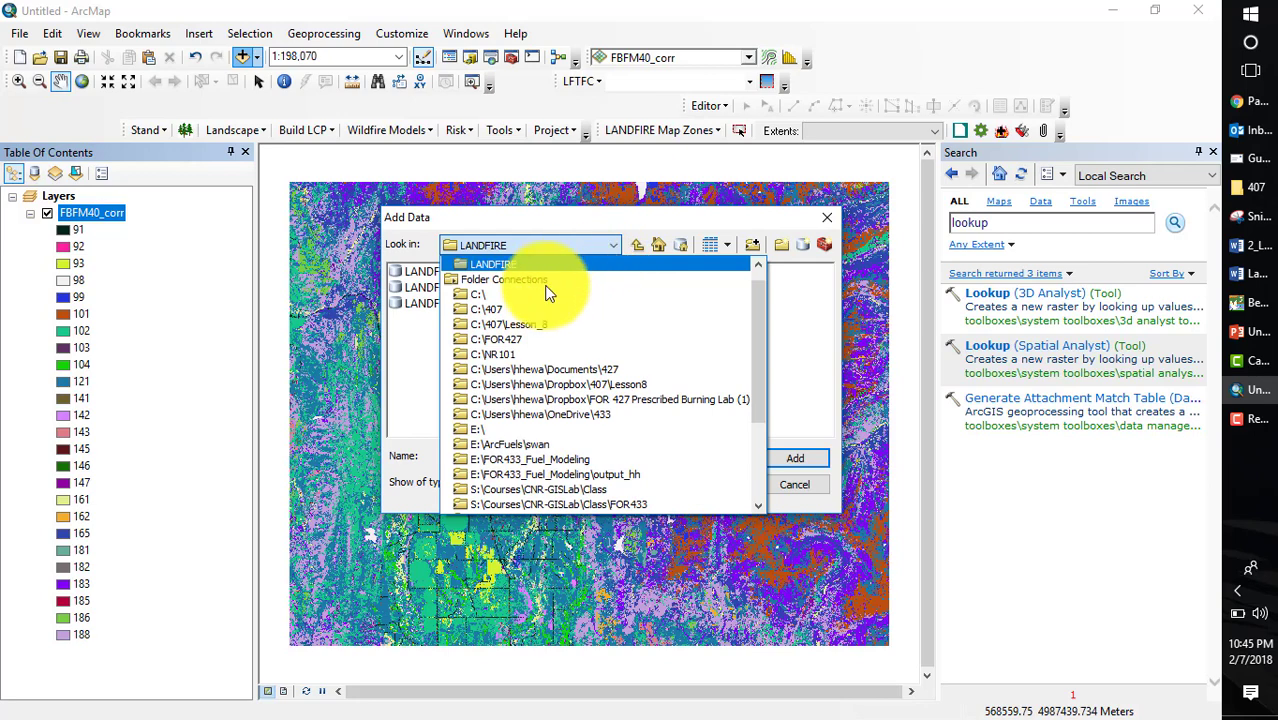
click(500, 309)
double_click(429, 367)
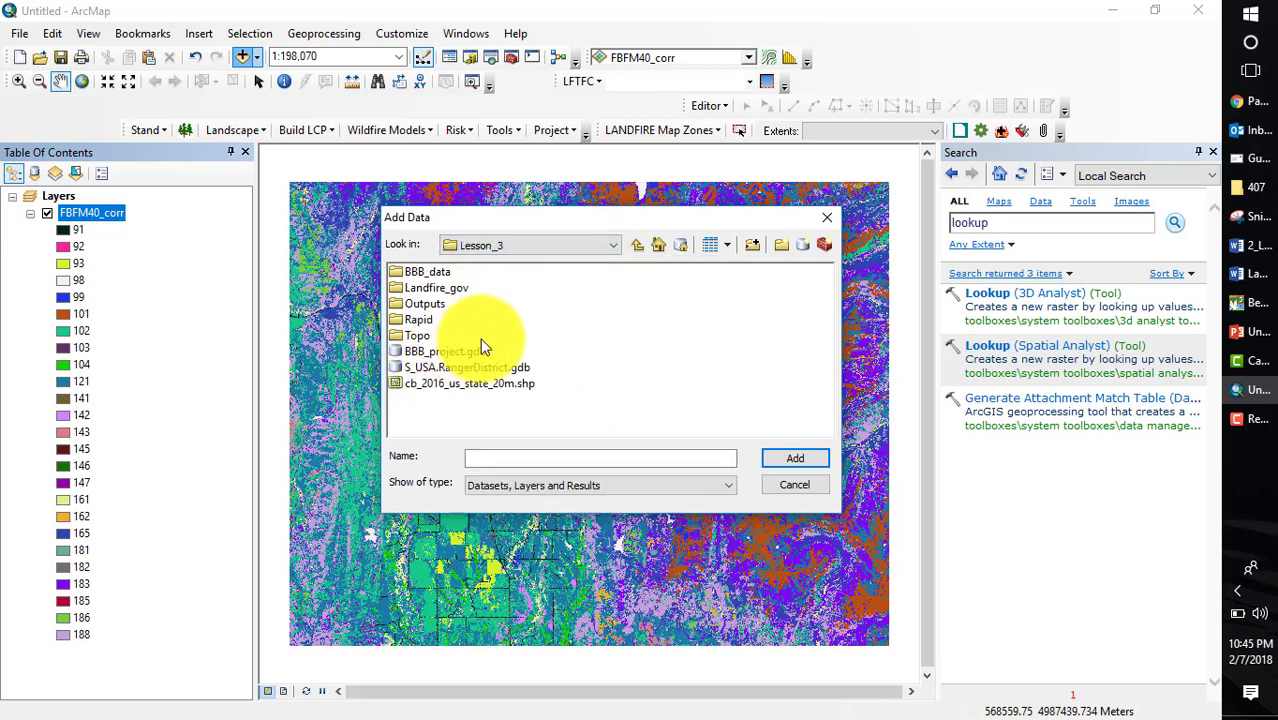
double_click(423, 273)
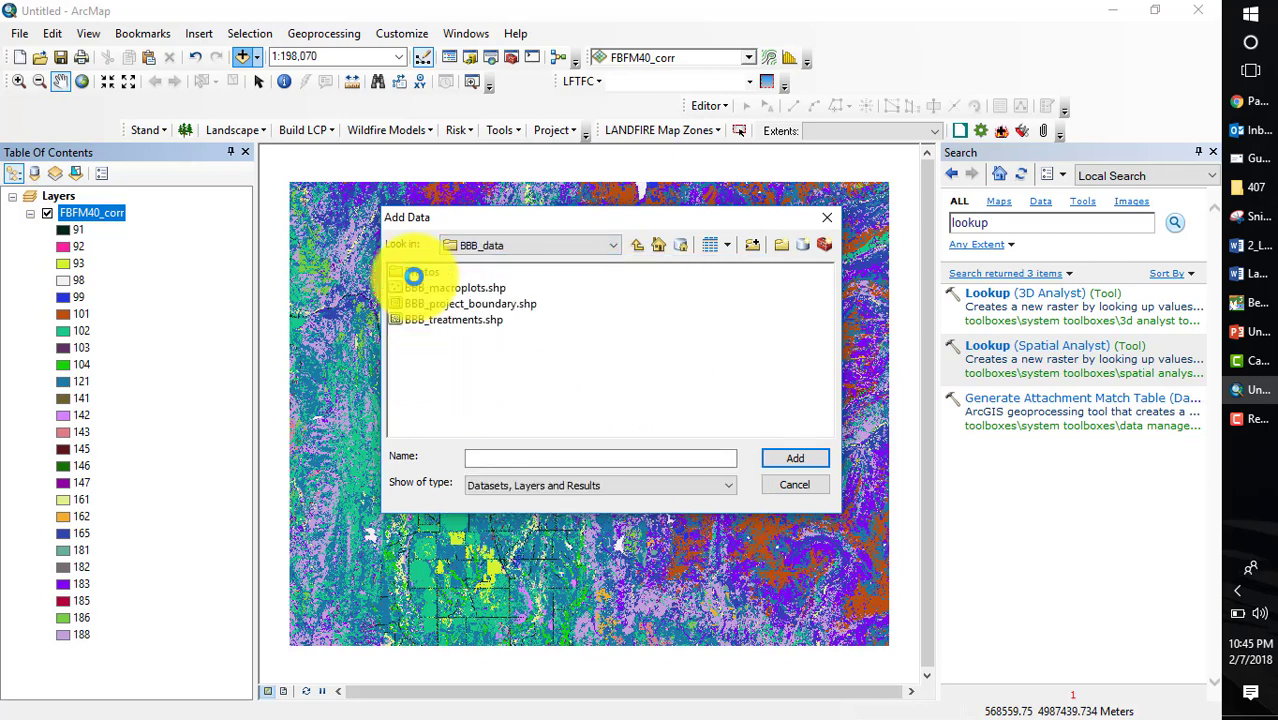
click(455, 320)
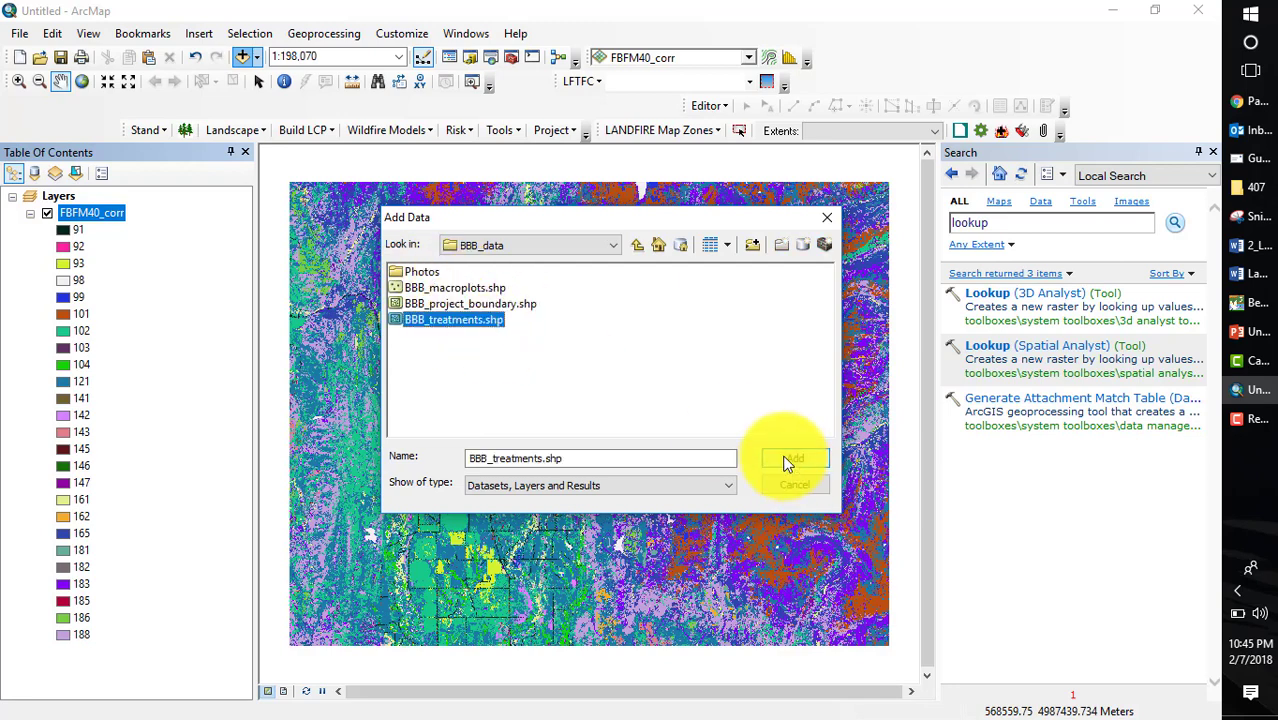
click(790, 462)
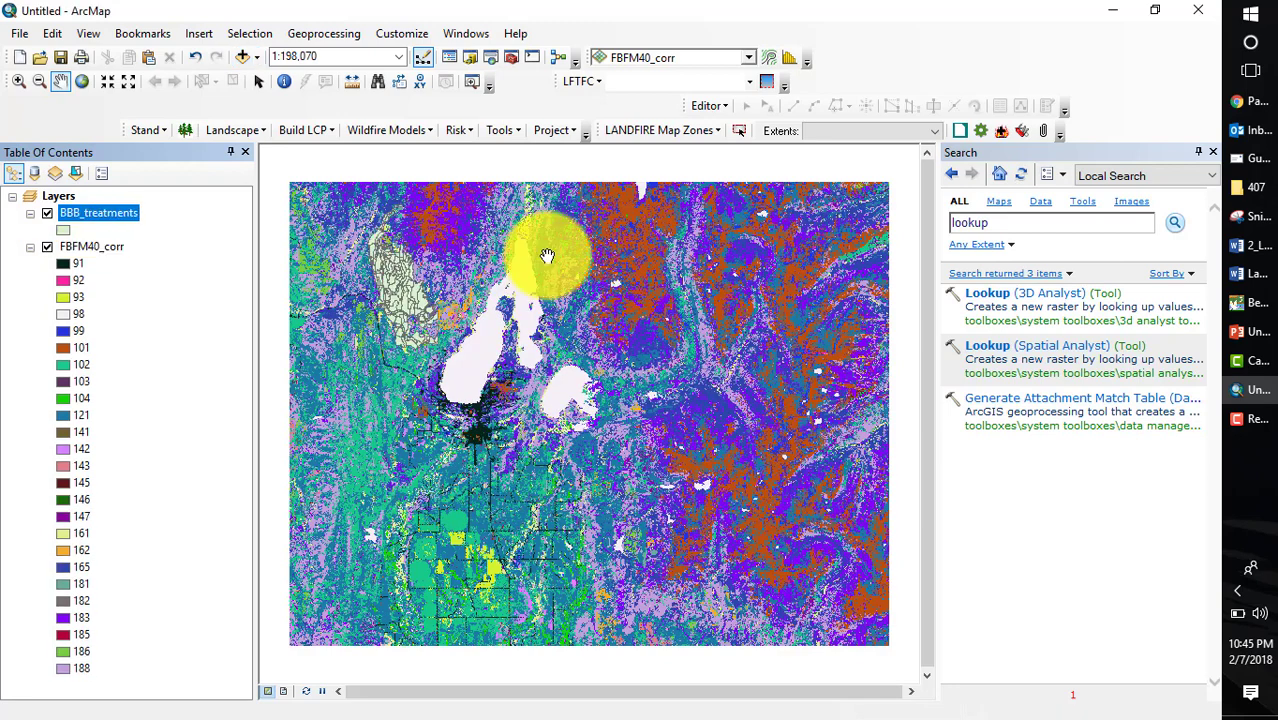
- Add the BBB_structures.shp and BBB_roads.shp shapefiles from the Lesson_4 folder to the map
click(241, 57)
click(636, 247)
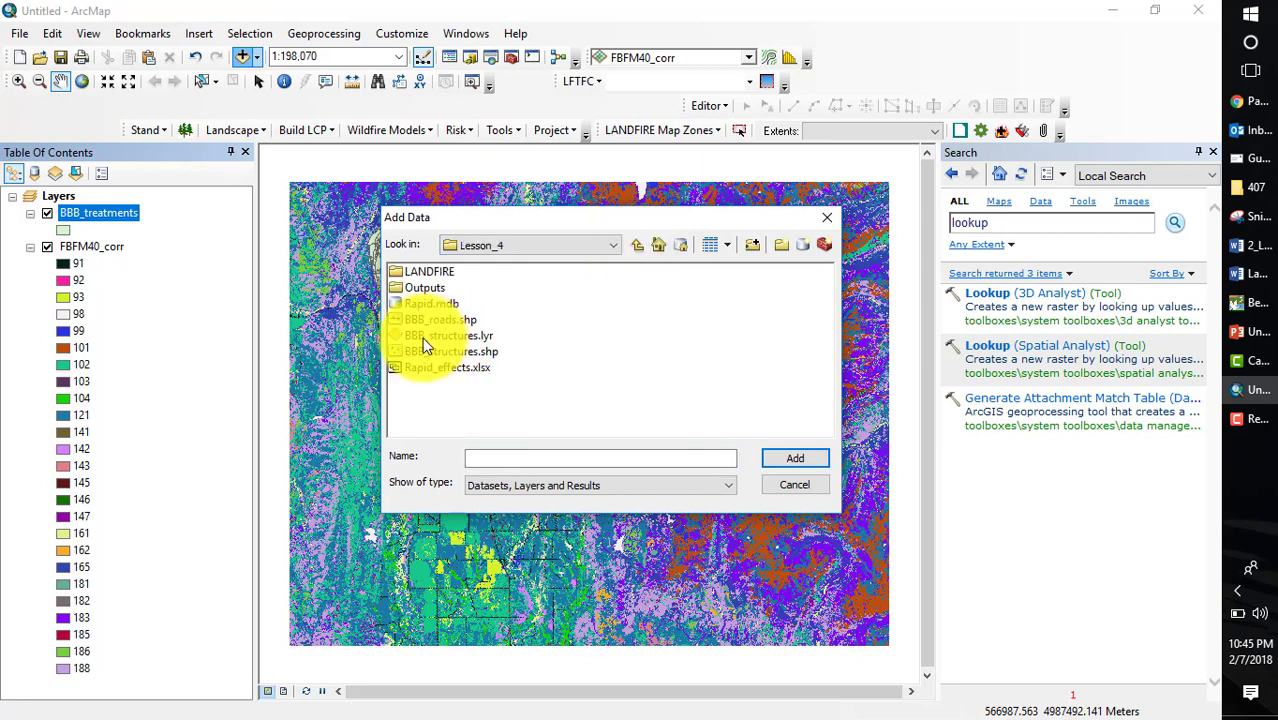
click(436, 350)
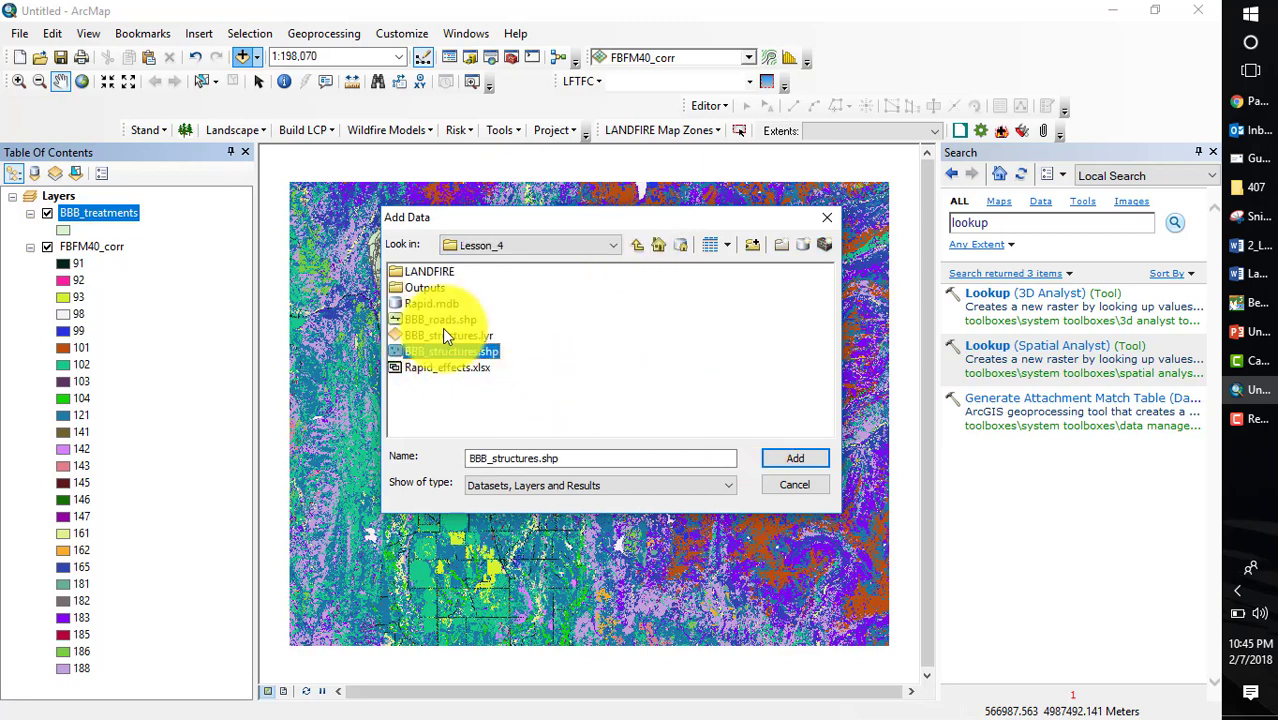
ctrl+click(442, 321)
click(785, 460)
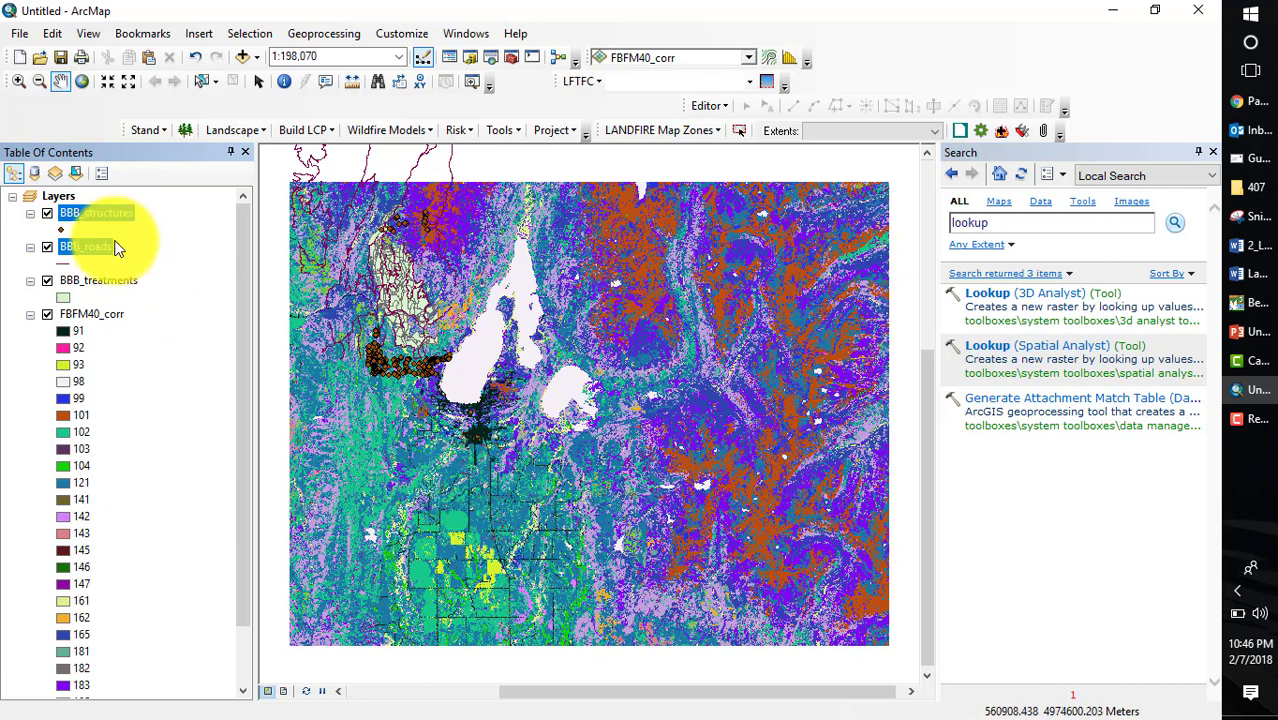
- Open the BBB_roads attribute table and go to its SURFACETYP field
click(86, 249)
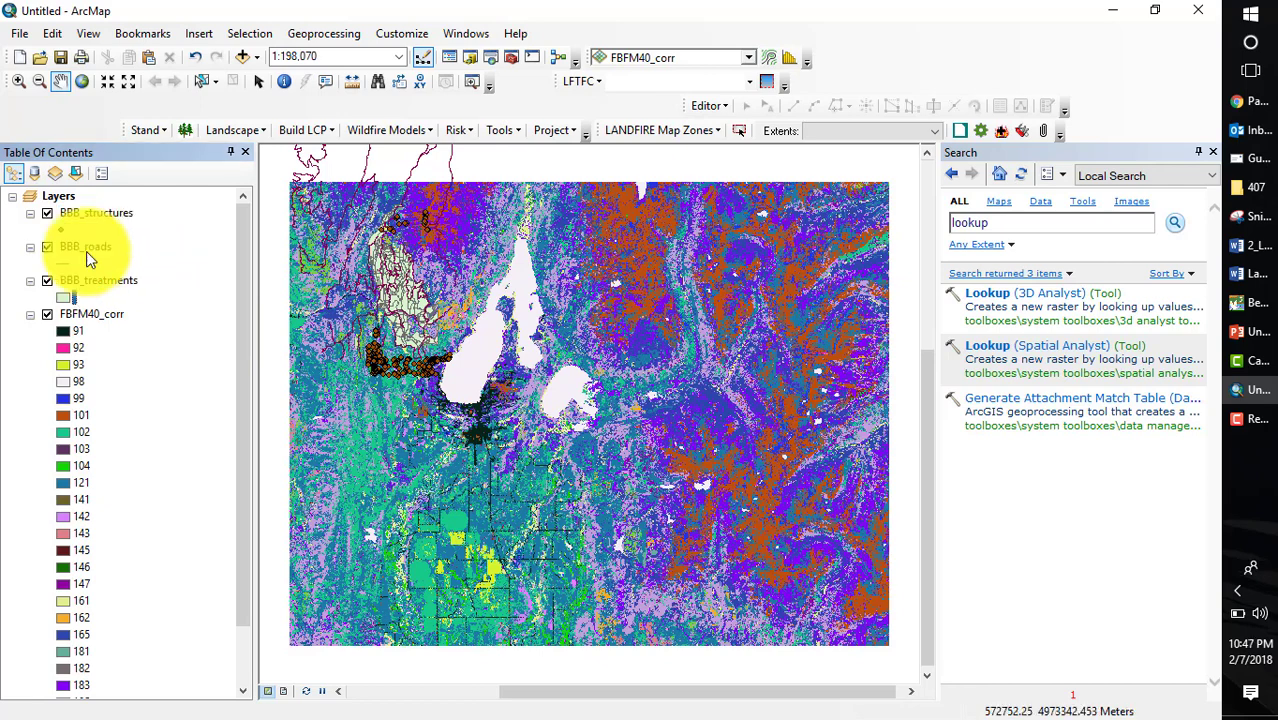
right_click(86, 251)
click(163, 309)
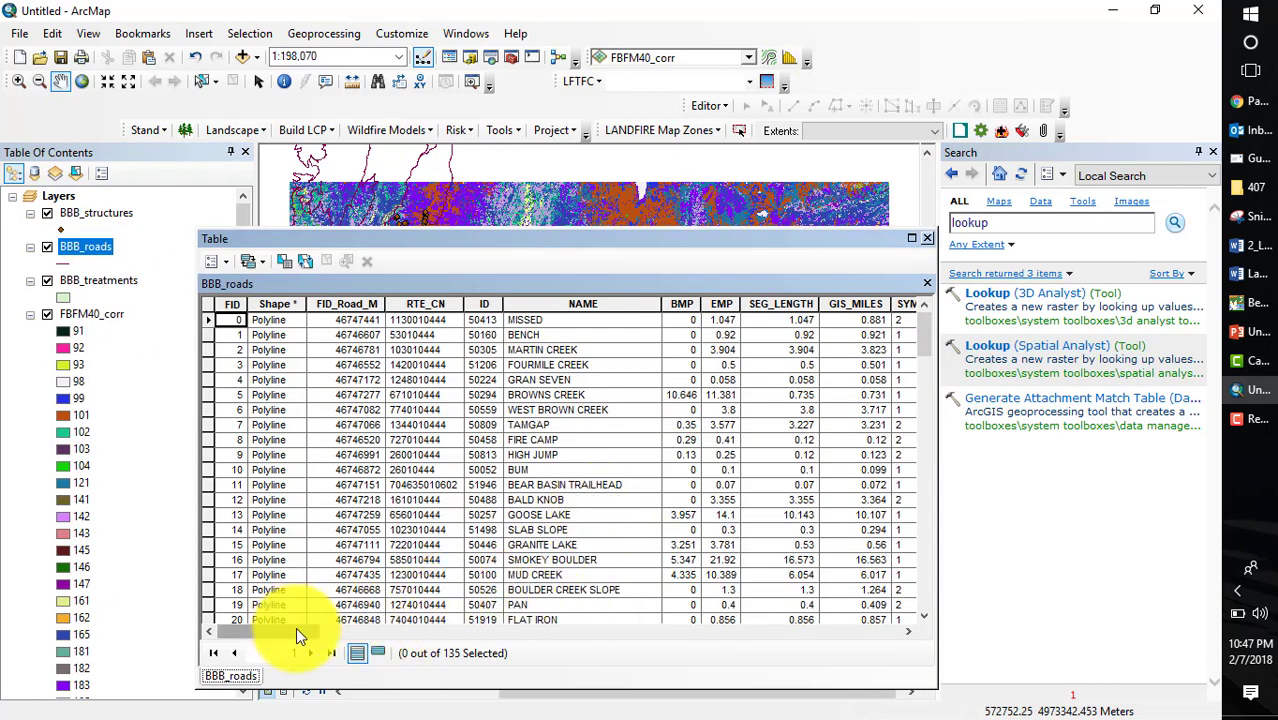
drag(296, 630, 693, 291)
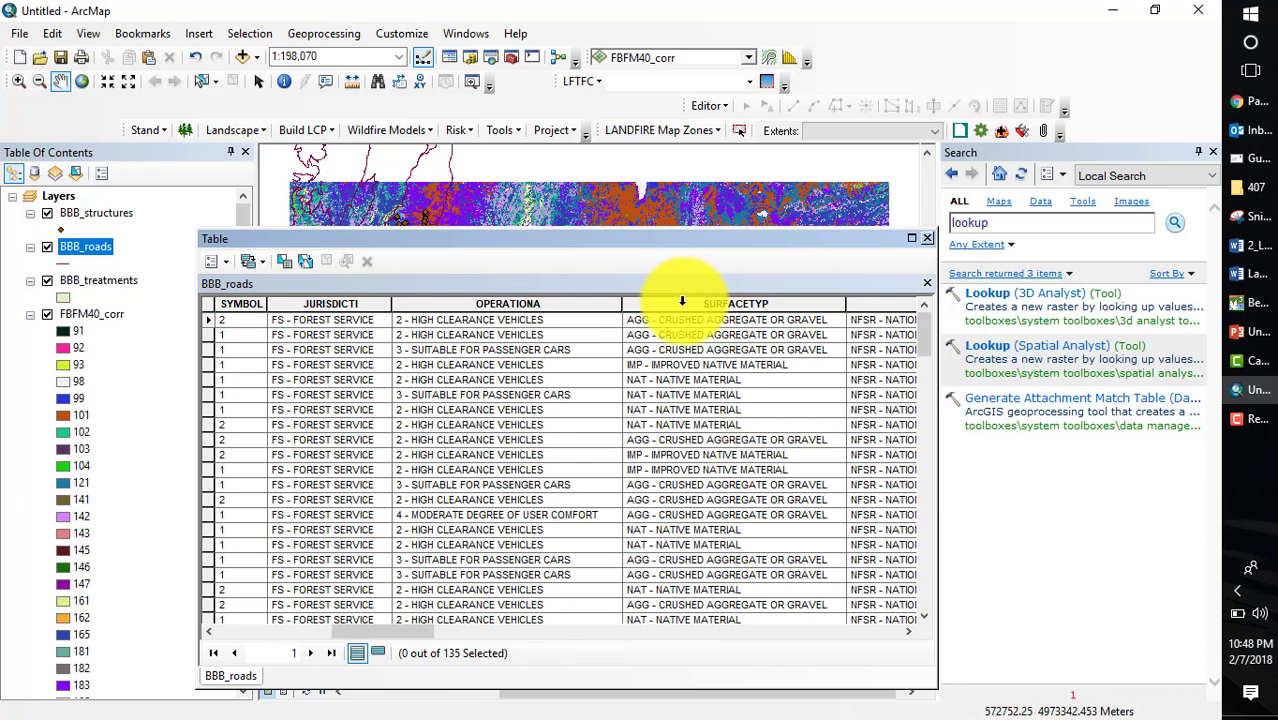
- Sort the BBB_roads records ascending by SURFACETYP, select all asphalt and crushed aggregate or gravel roads, and close the table
click(682, 302)
right_click(682, 302)
click(733, 316)
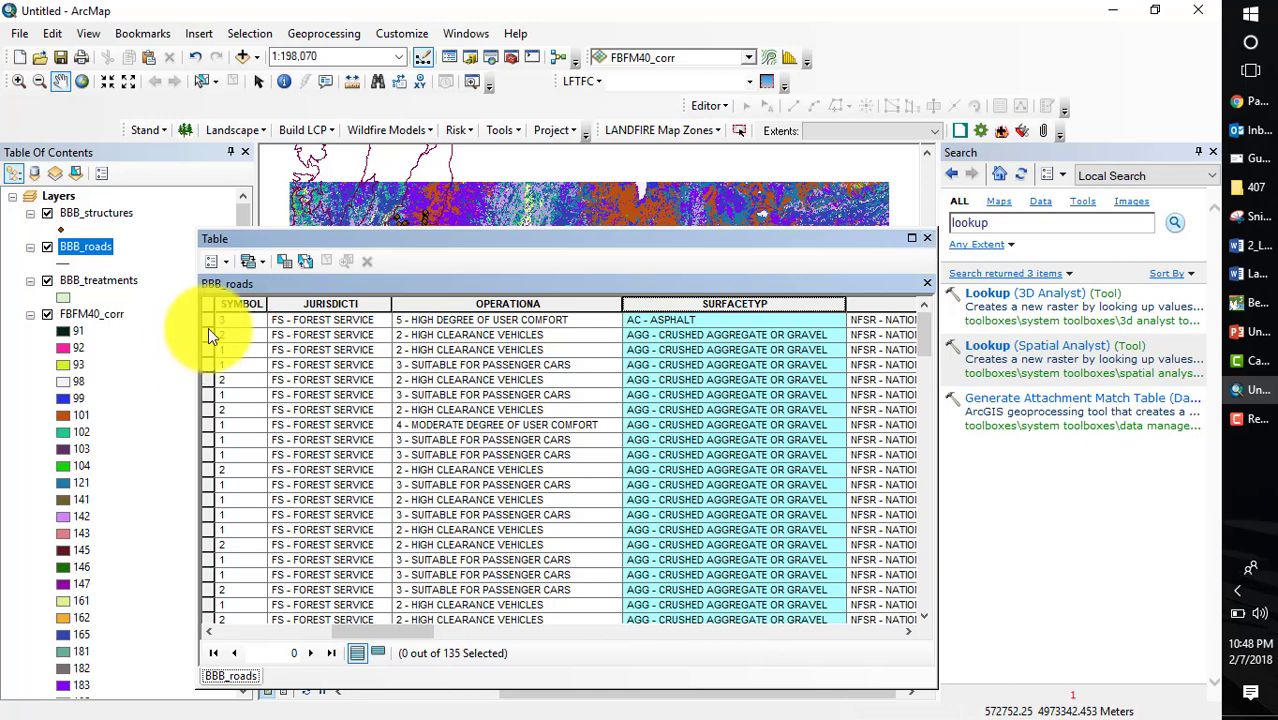
drag(209, 317, 211, 475)
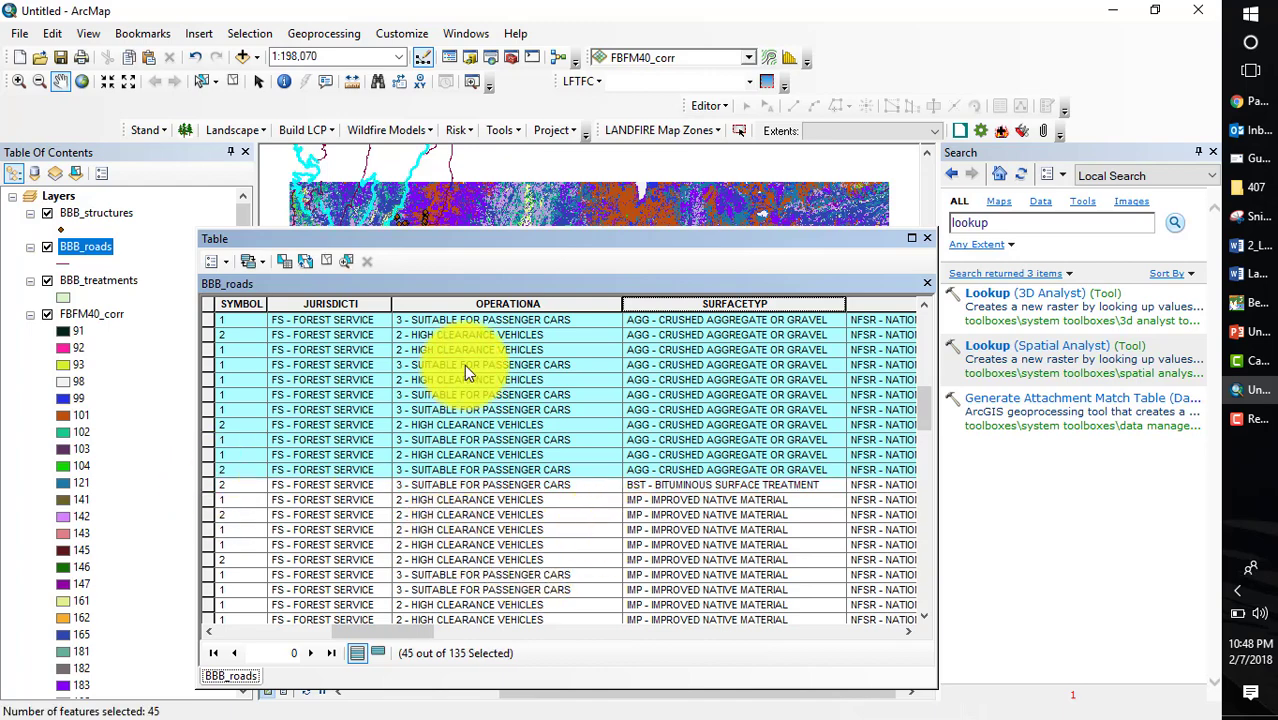
click(928, 238)
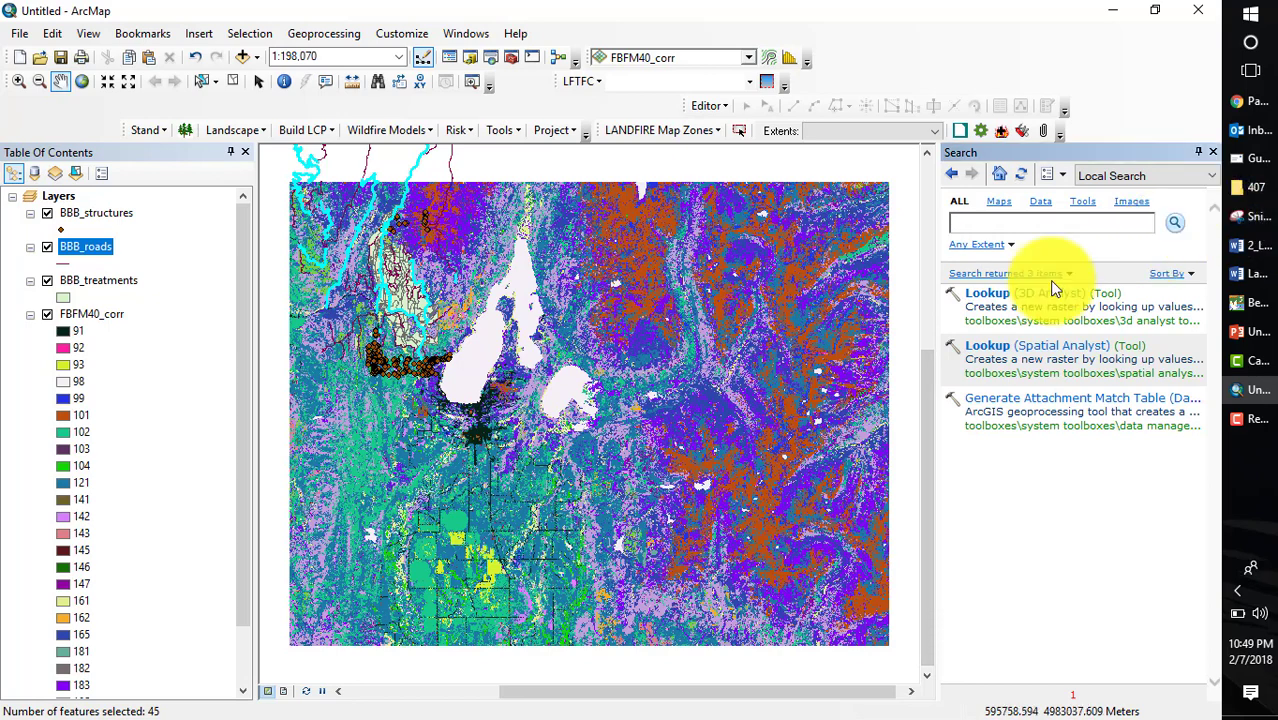
- Find the Select Layer By Location tool and select the BBB_treatments features that intersect the selected BBB_roads, as a new selection
text(select by location)
key(Return)
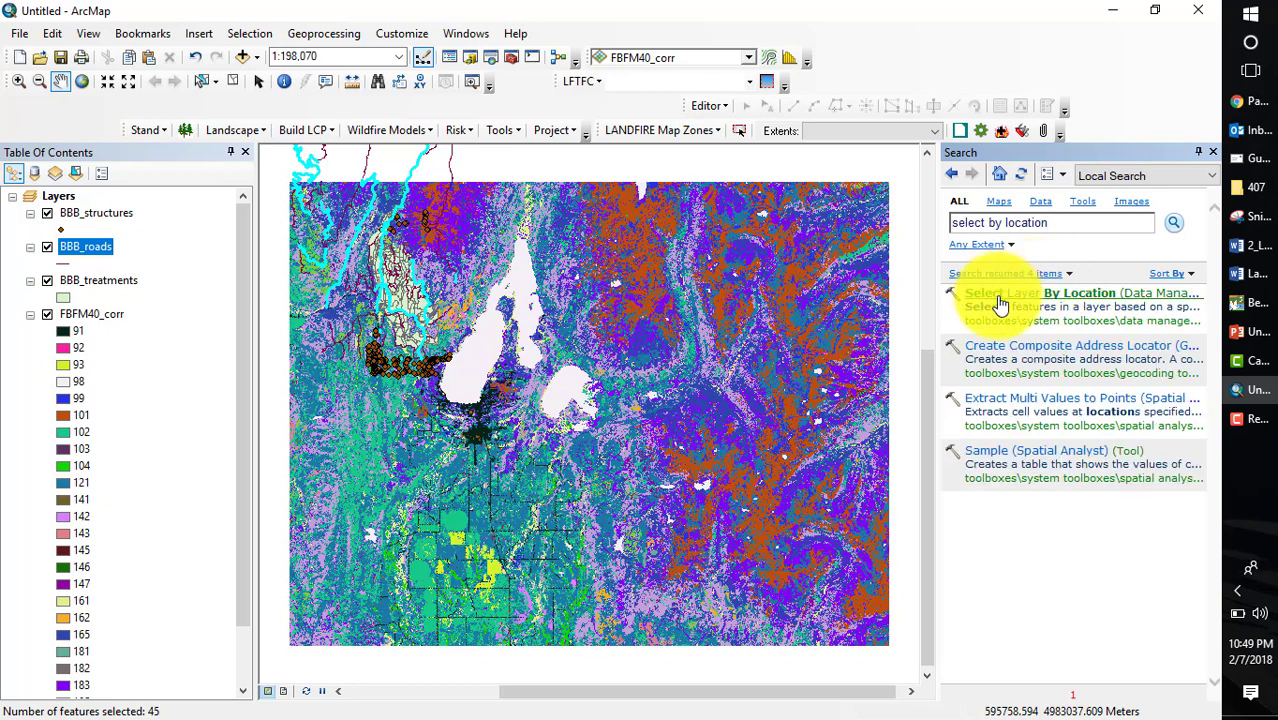
click(1000, 303)
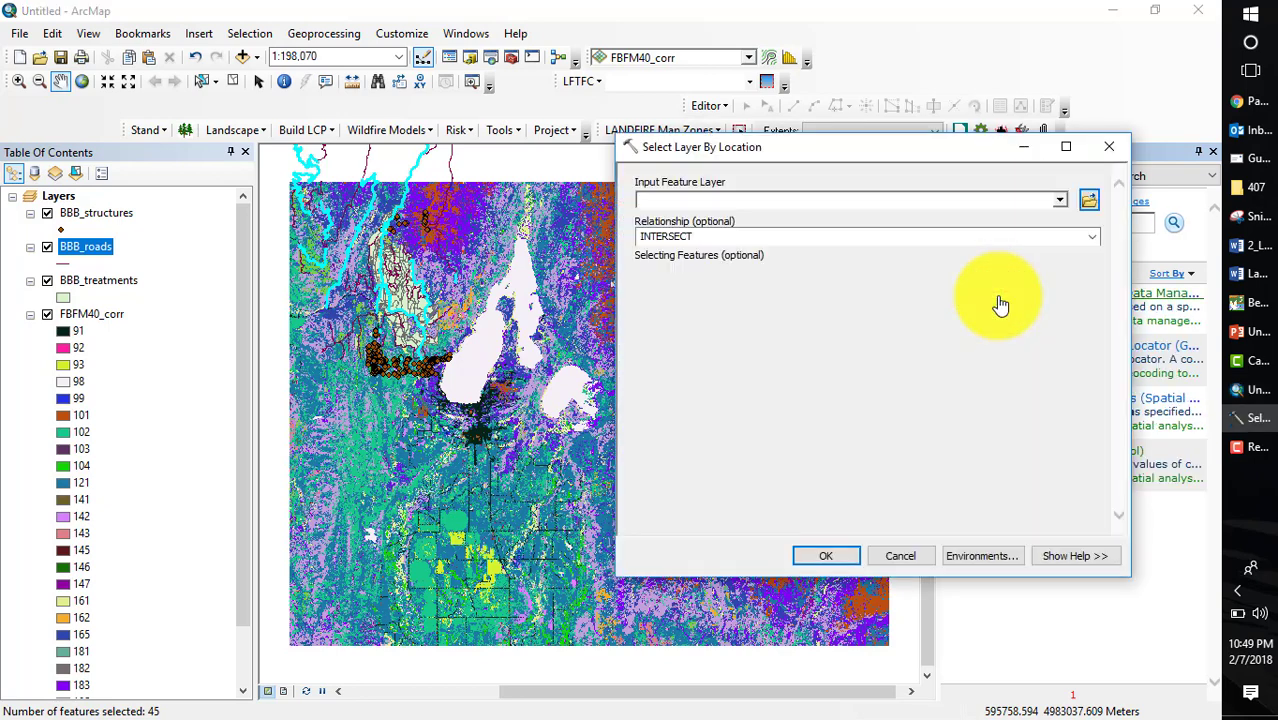
click(1059, 202)
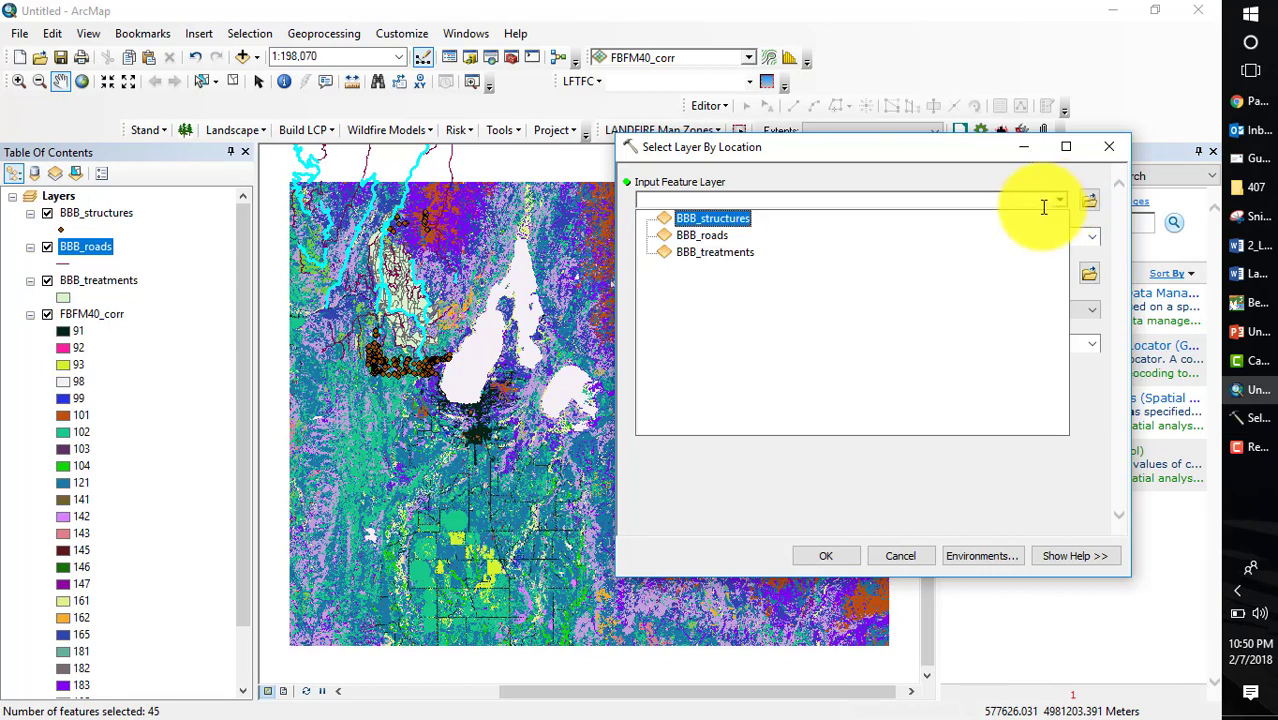
click(741, 252)
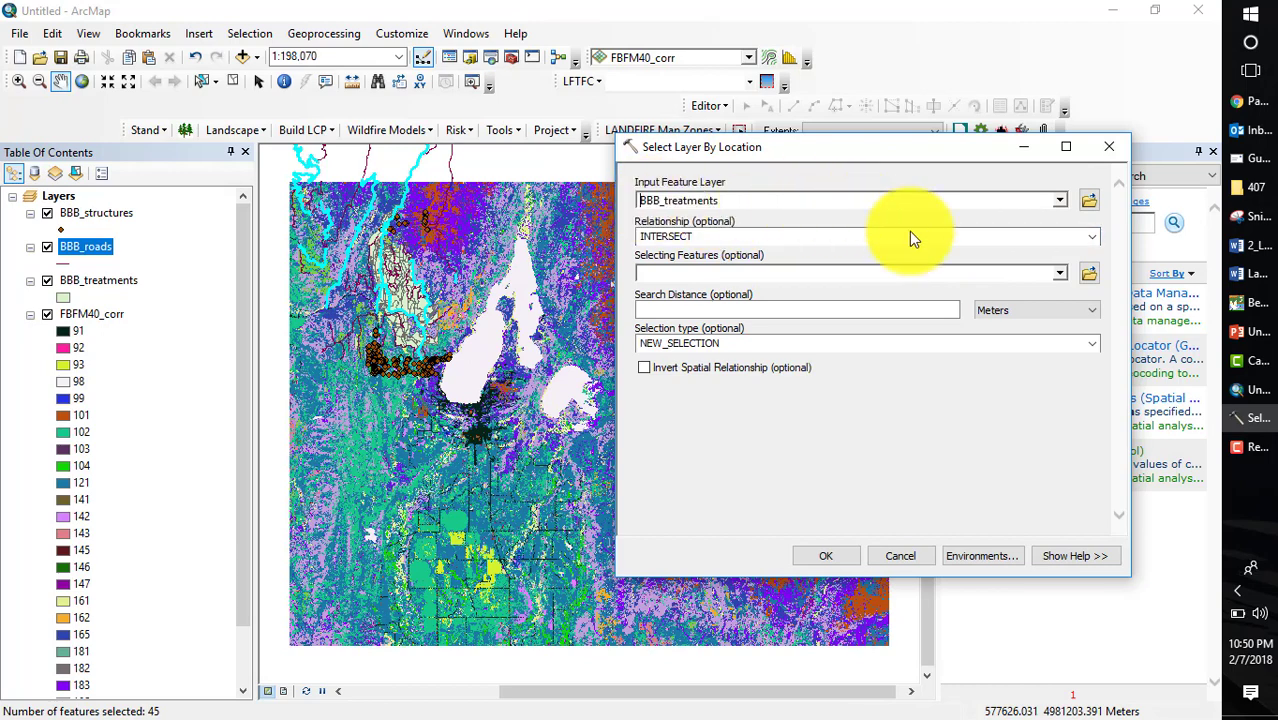
click(1058, 275)
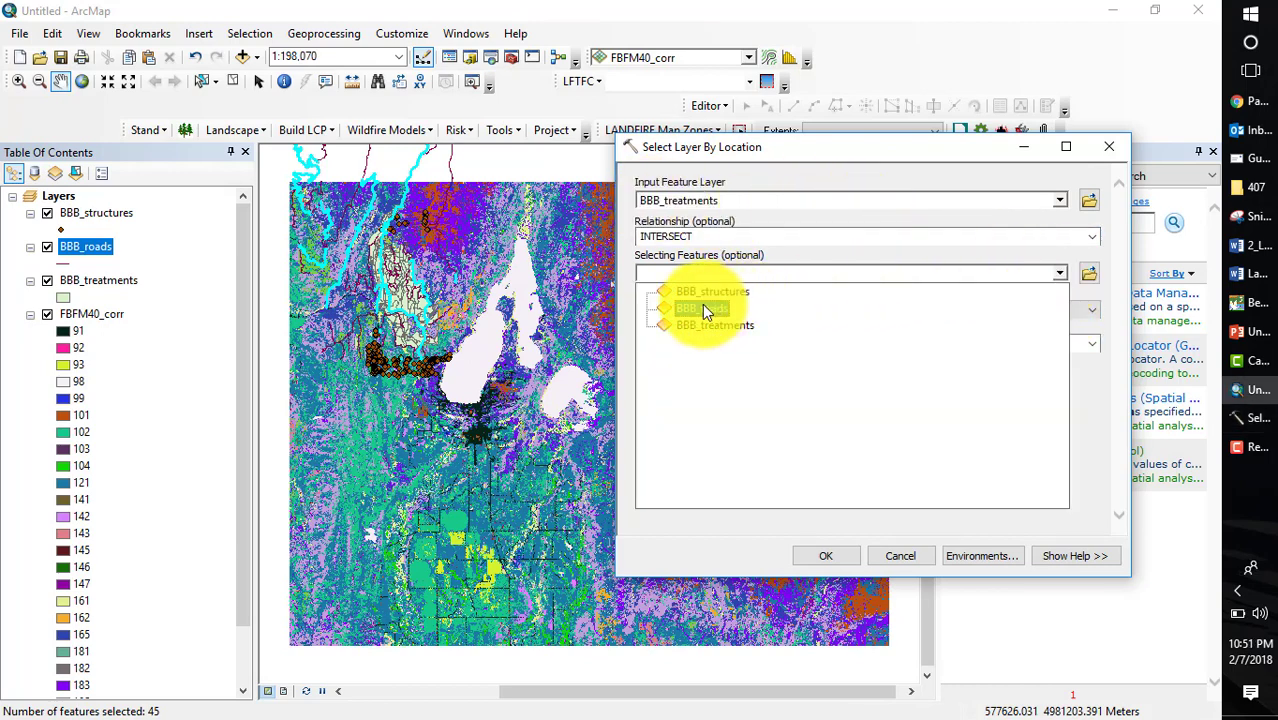
click(729, 310)
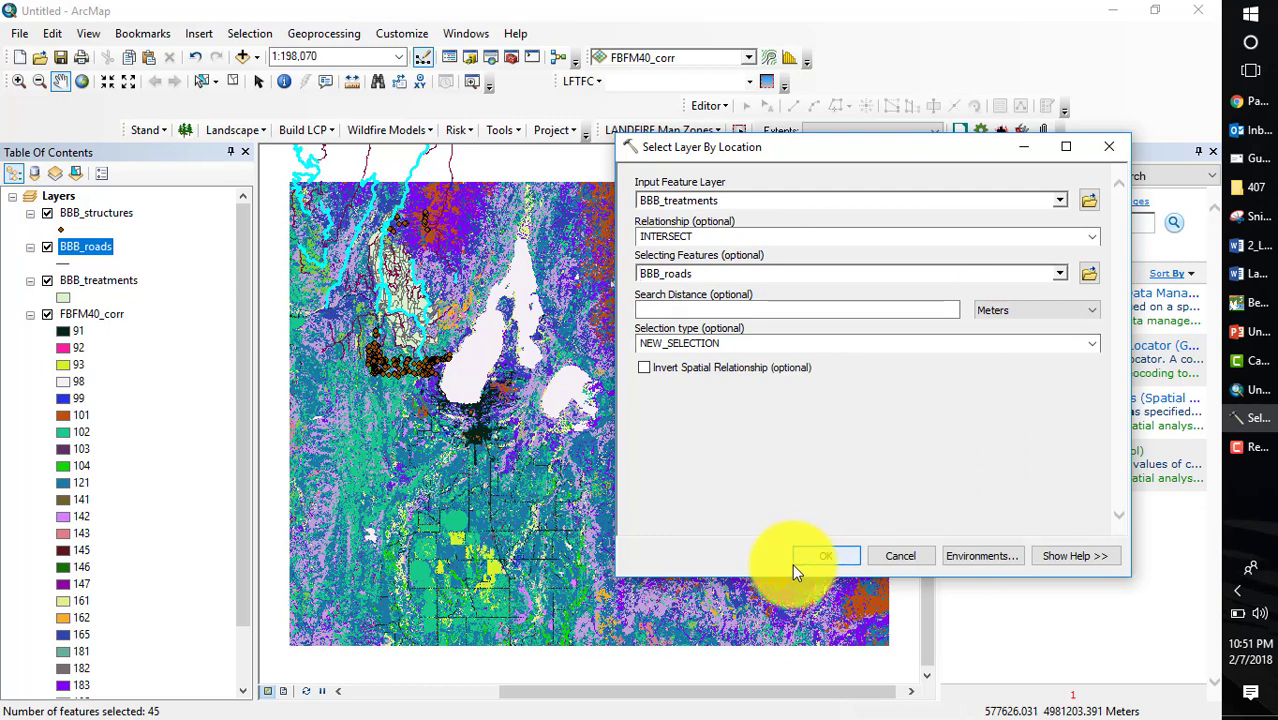
click(827, 556)
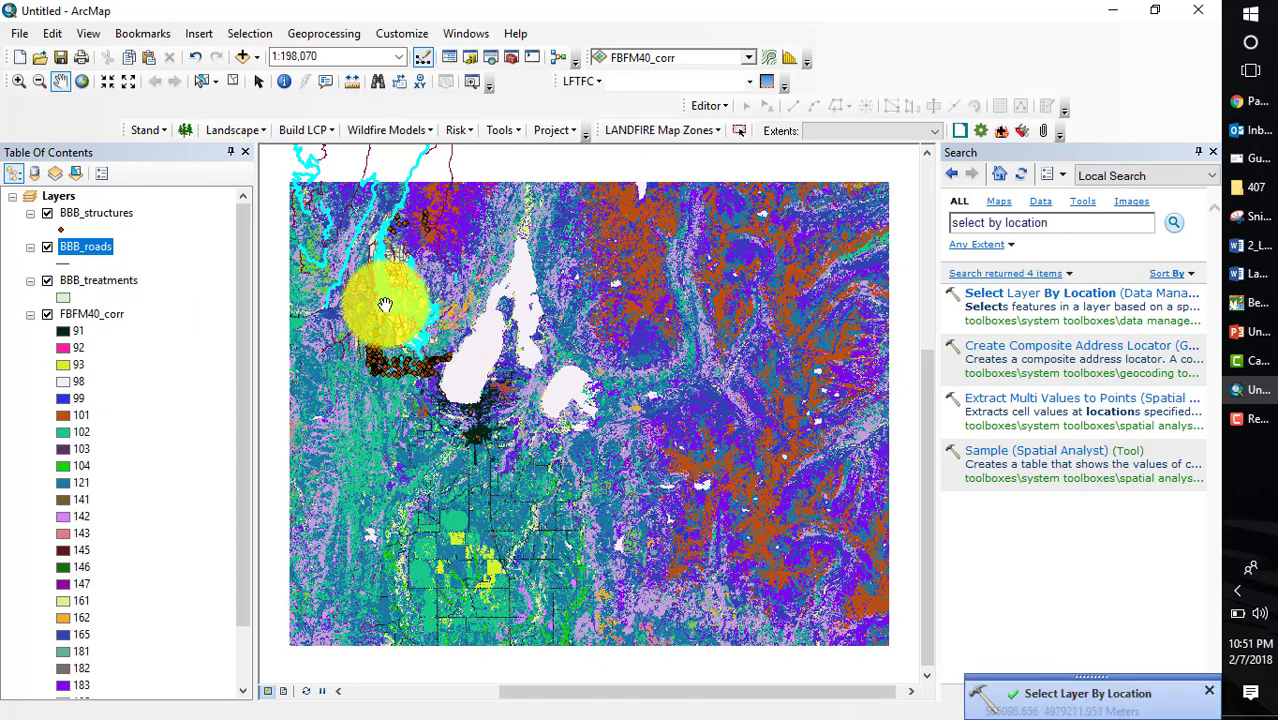
- Create a new layer from the selected BBB_treatments features
right_click(97, 286)
click(100, 274)
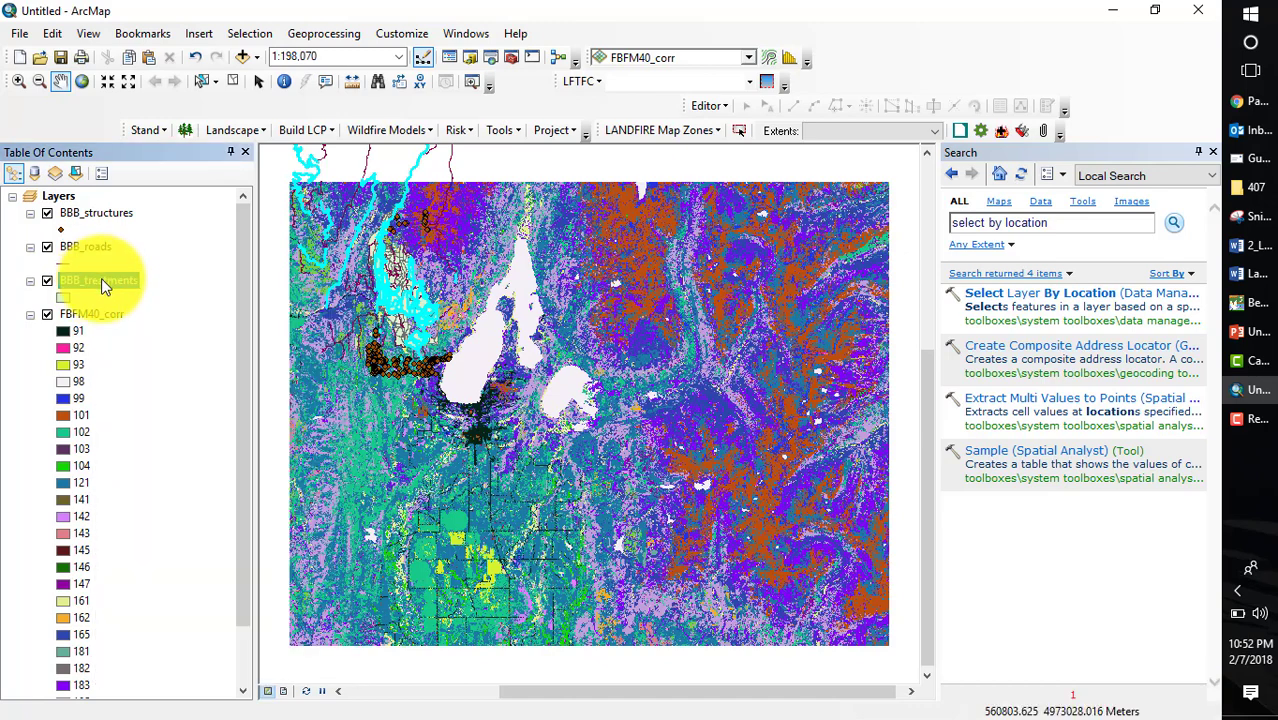
right_click(101, 278)
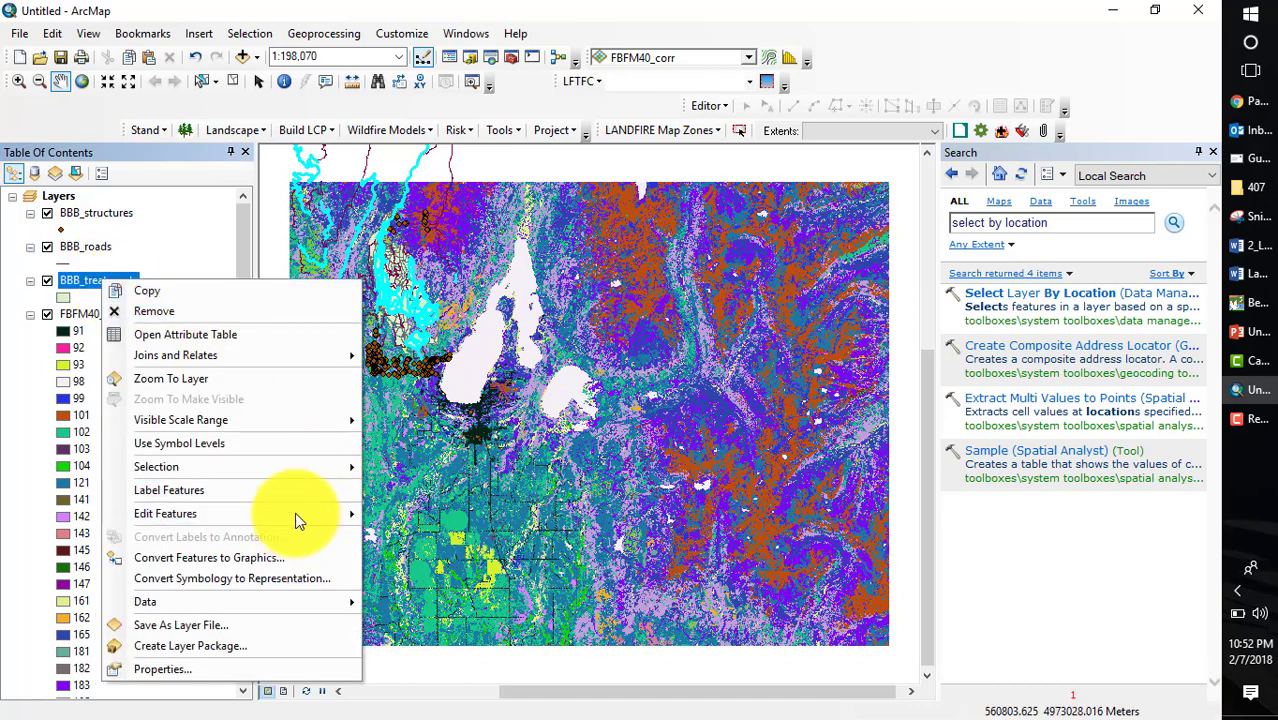
mouse_move(281, 468)
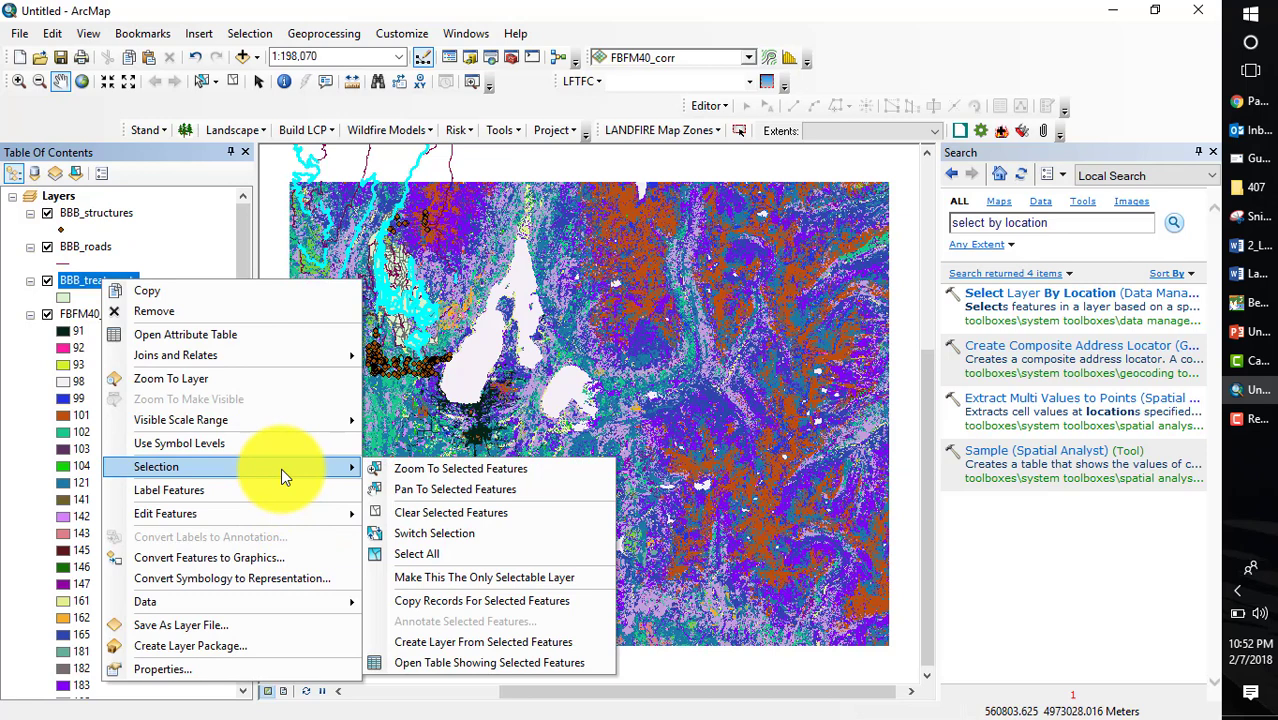
click(456, 644)
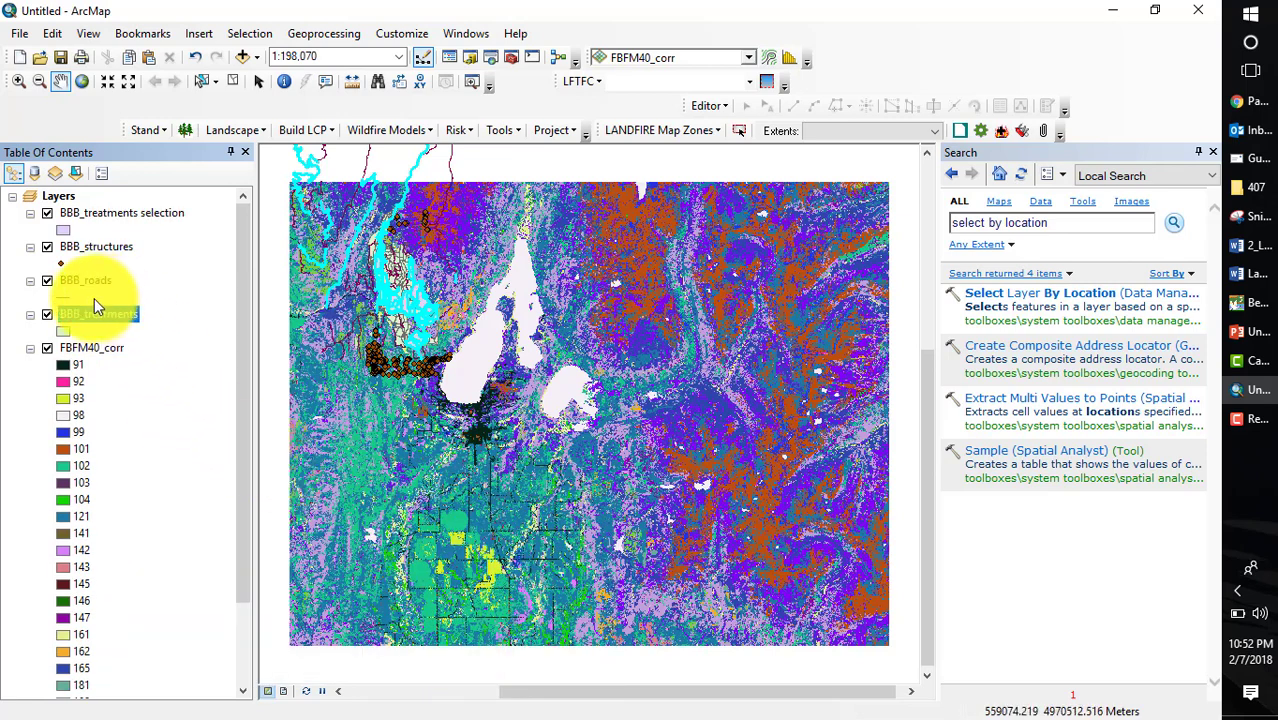
- Collapse all layer legends and hide the BBB_treatments and FBFM40_corr layers to isolate the selected treatments and roads
ctrl+click(31, 349)
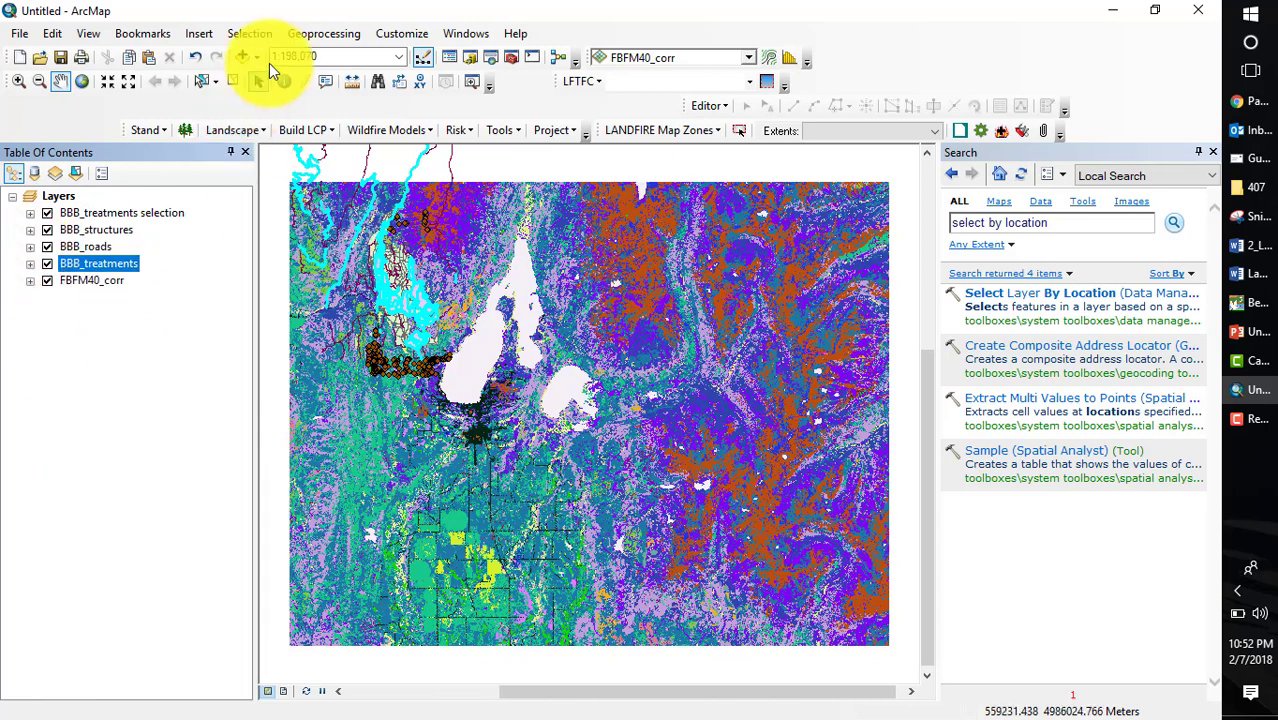
click(18, 81)
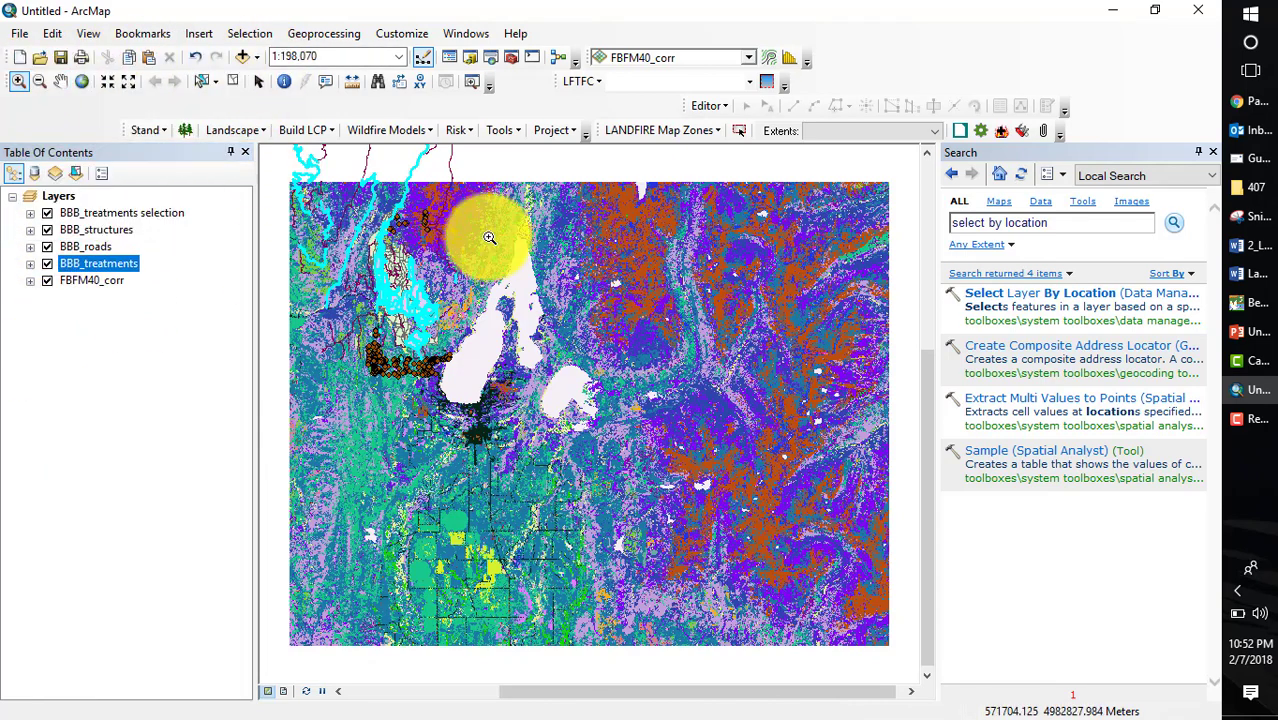
drag(342, 205, 467, 357)
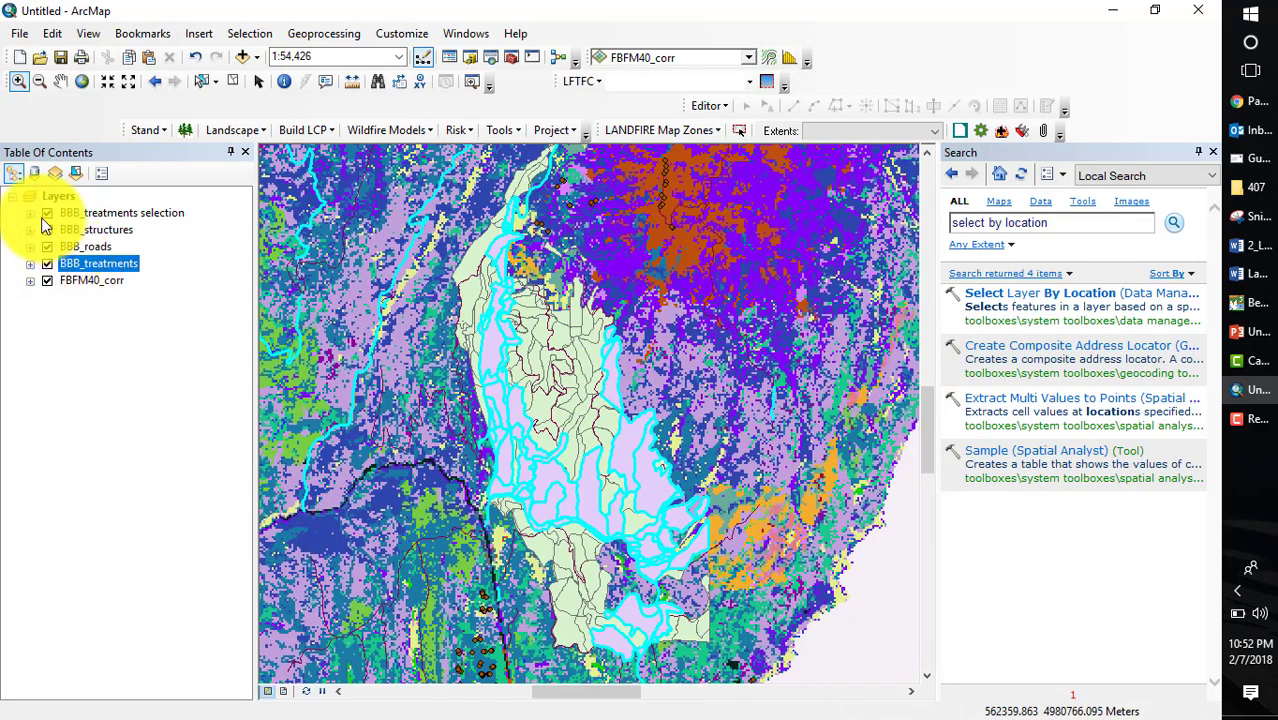
click(47, 262)
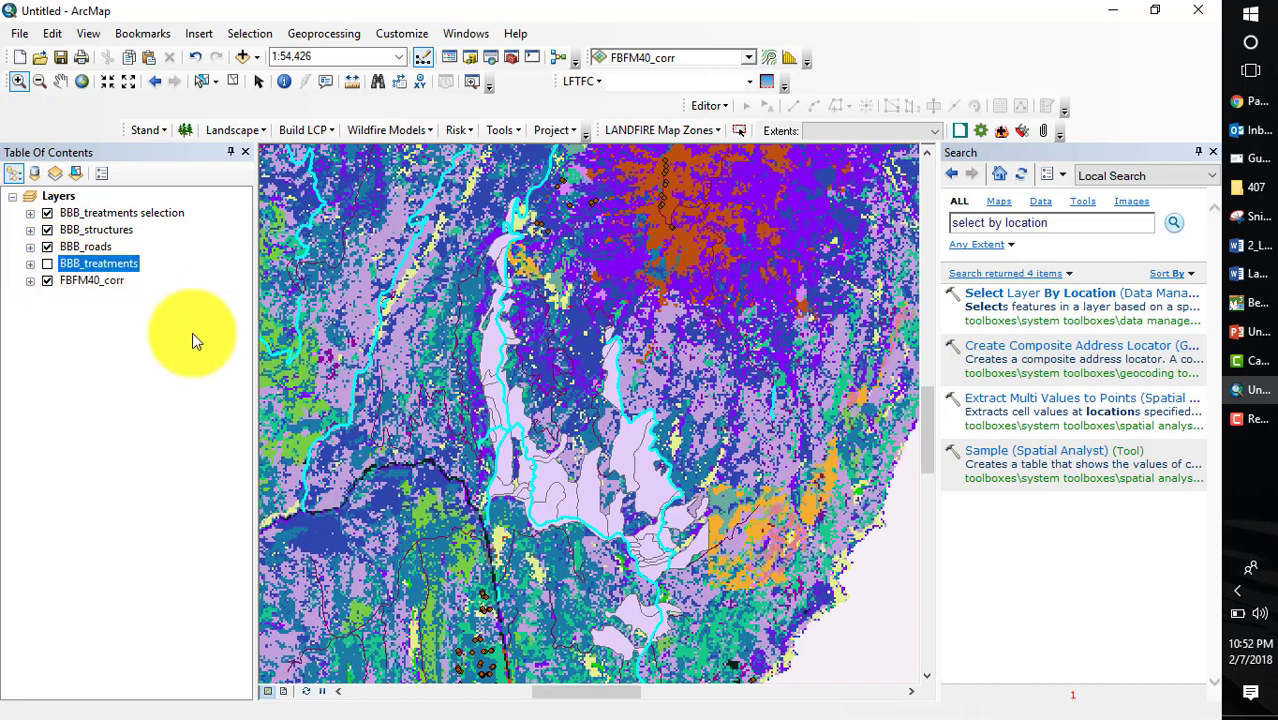
click(47, 280)
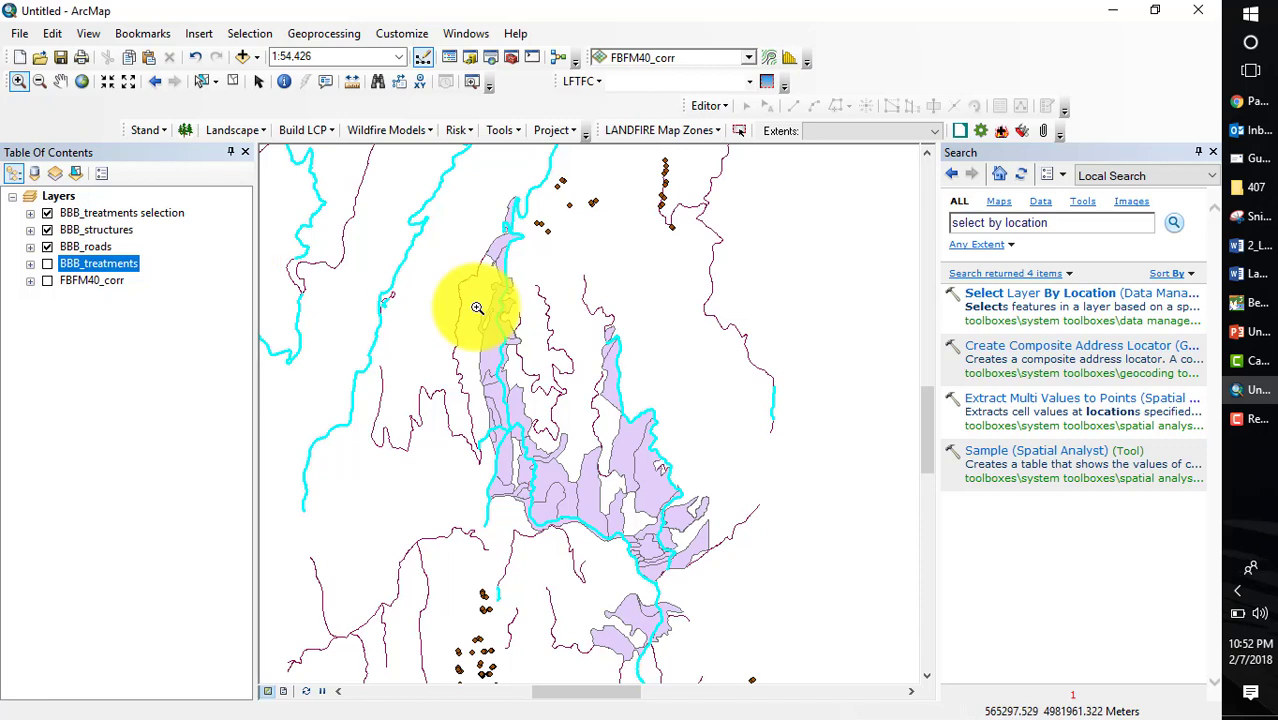
- Open the BBB_treatments selection attribute table and sort its records ascending by DisplayC
right_click(96, 212)
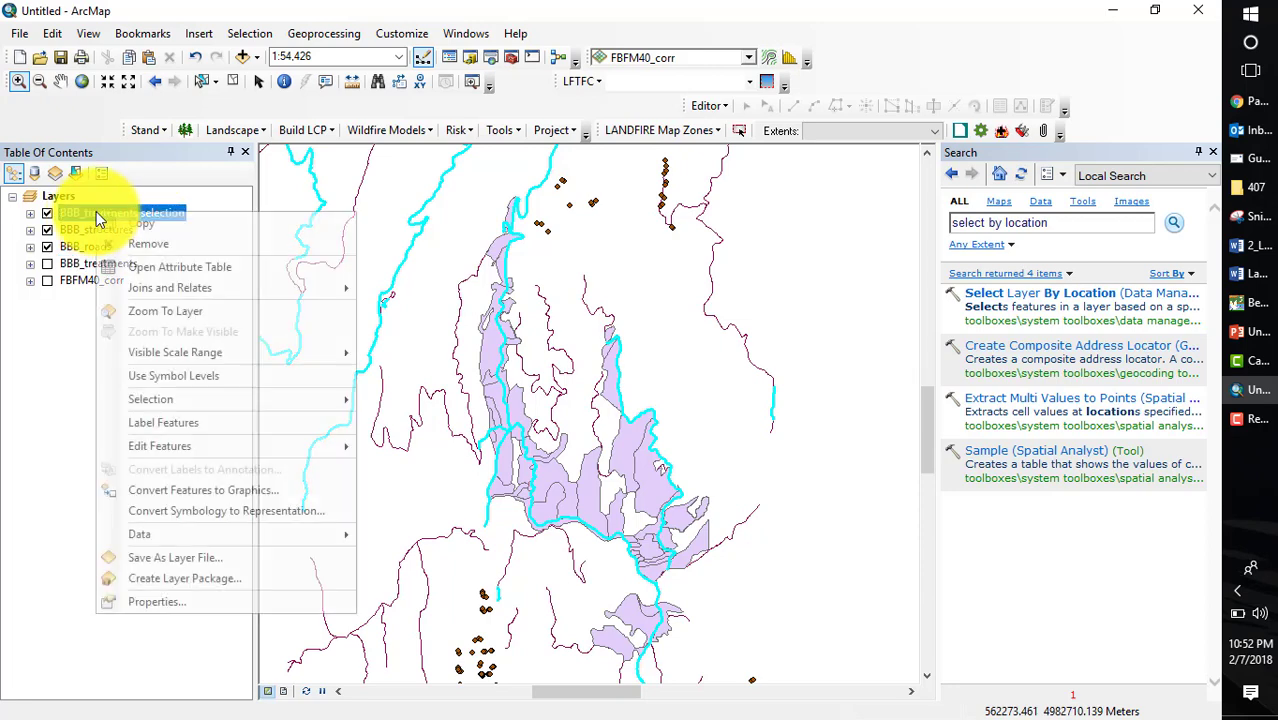
click(171, 267)
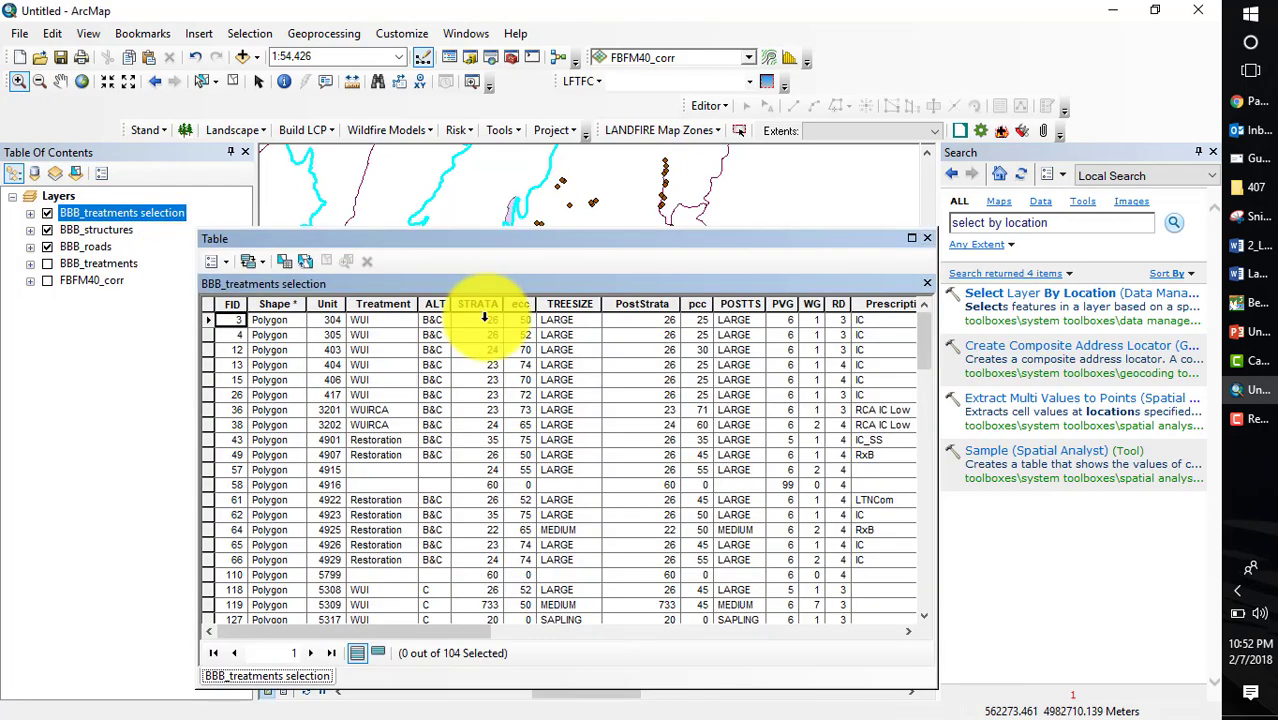
drag(464, 630, 807, 630)
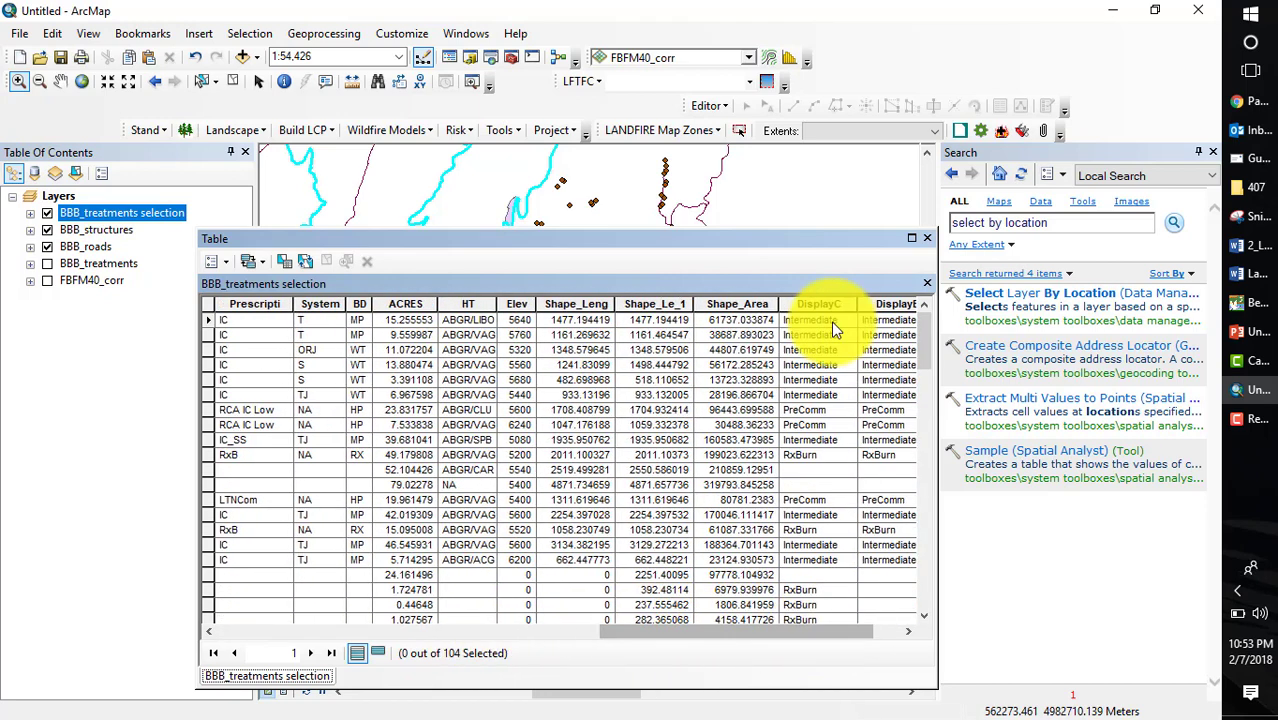
click(808, 303)
right_click(808, 303)
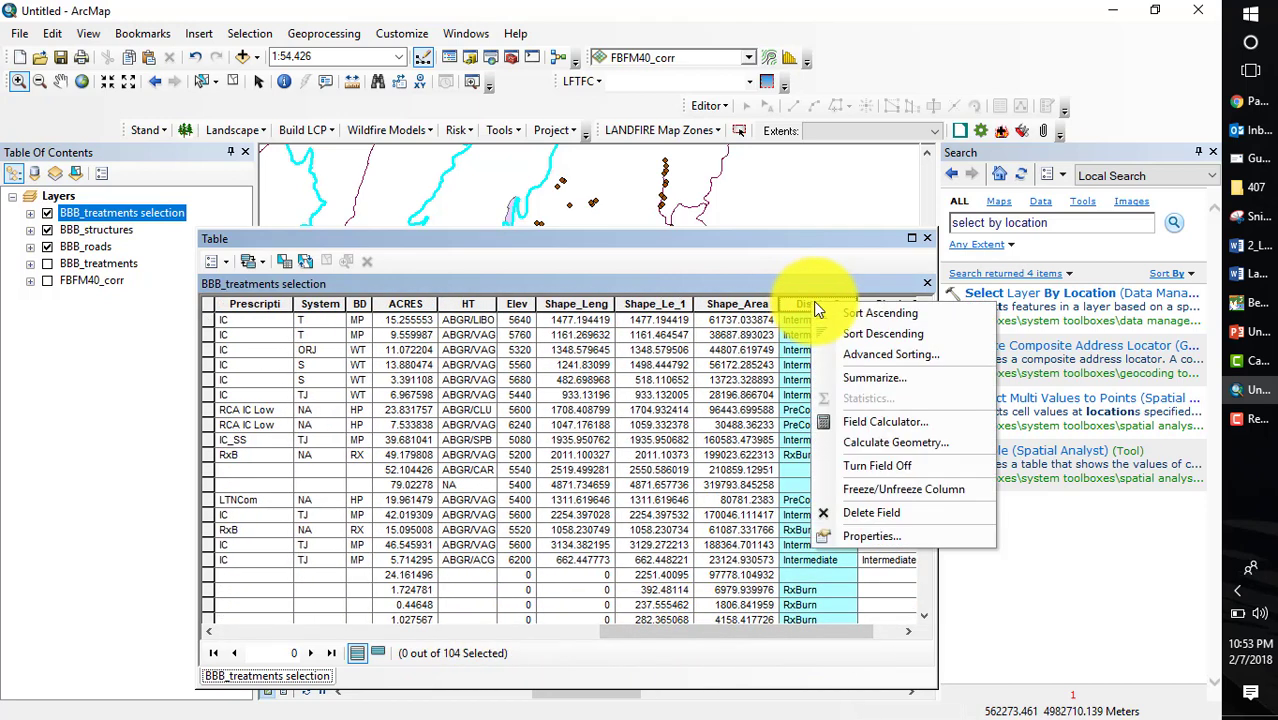
click(855, 318)
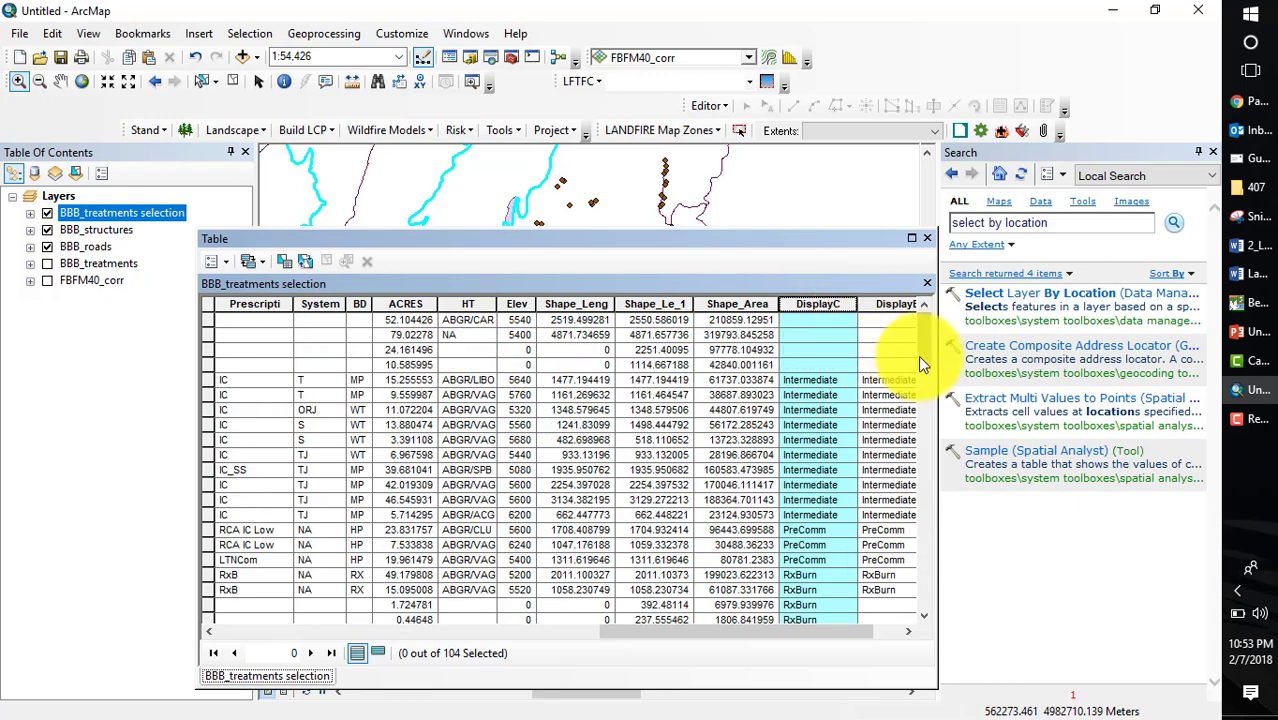
- Narrow and move the table clear of the treatment polygons, and select the records with Intermediate in DisplayC
scroll(922, 365, down, 1)
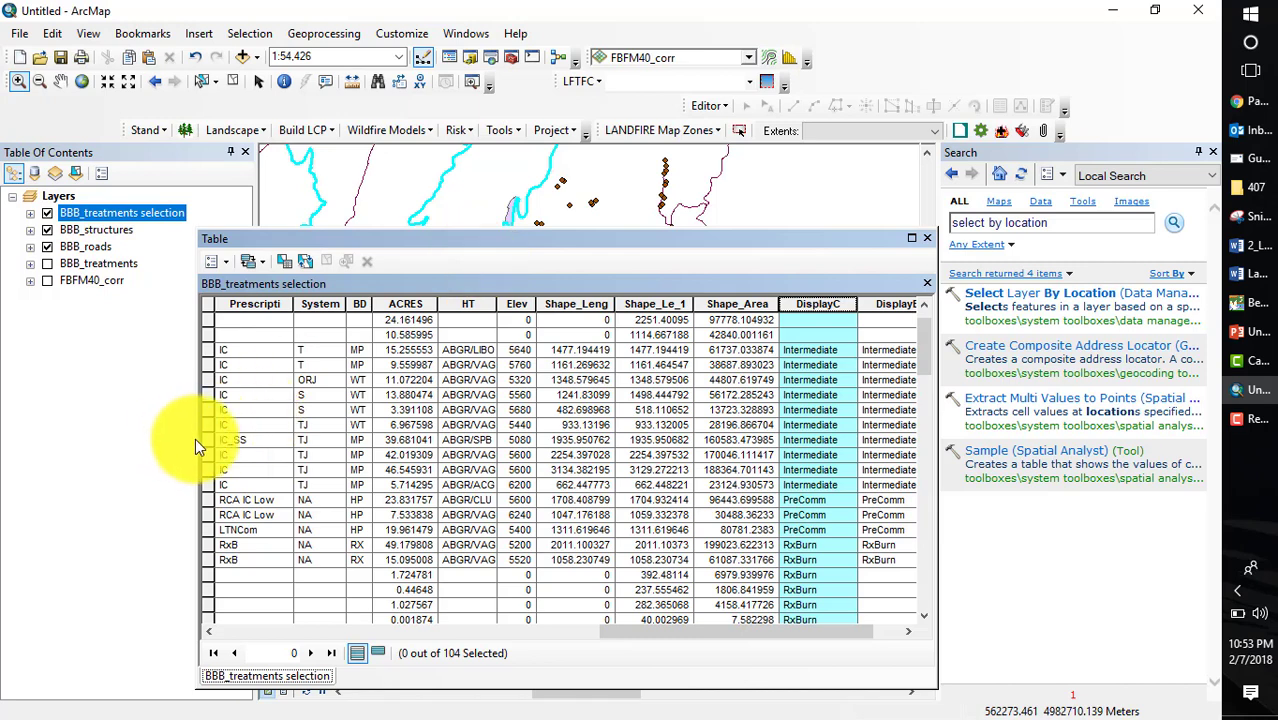
drag(197, 438, 445, 430)
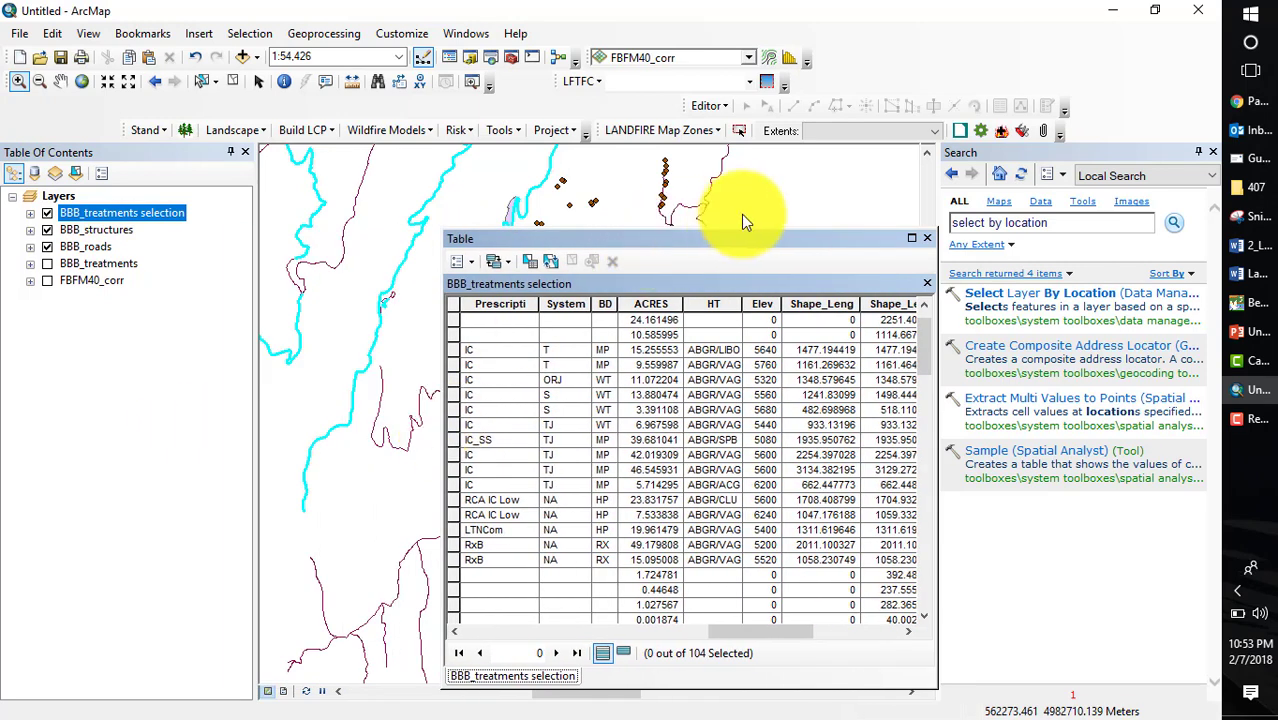
drag(775, 238, 910, 200)
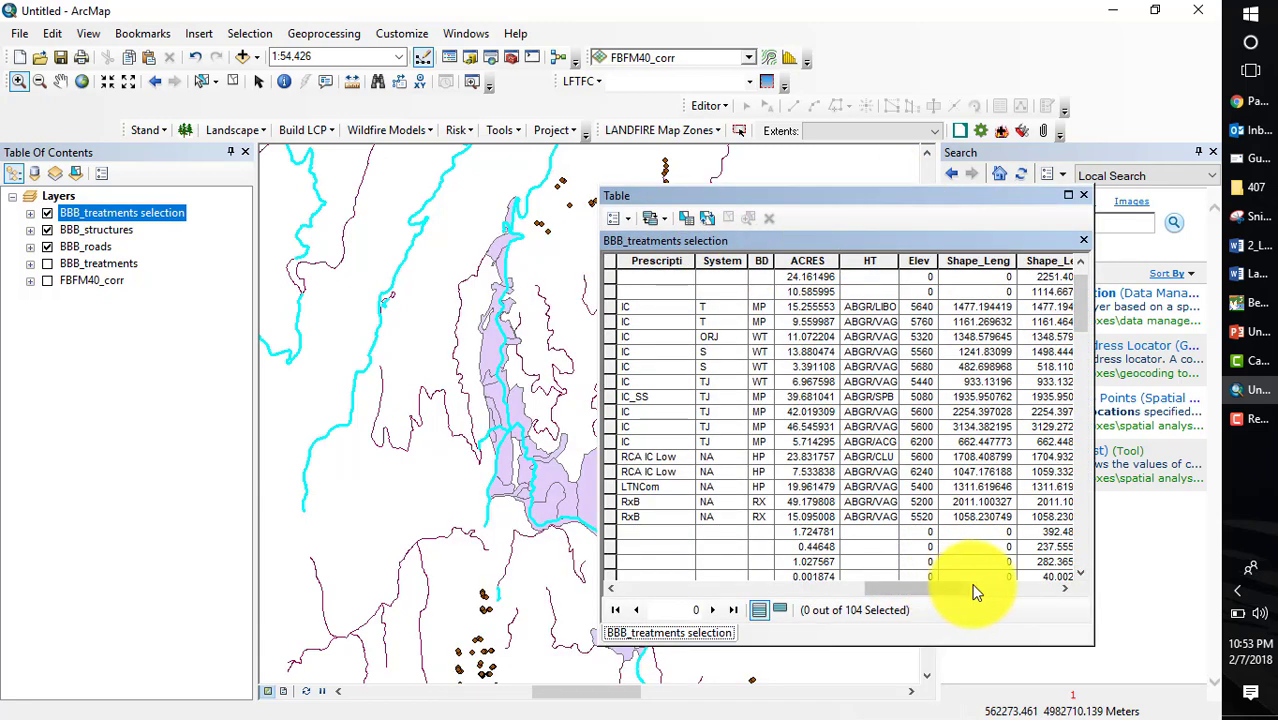
drag(957, 595, 1020, 598)
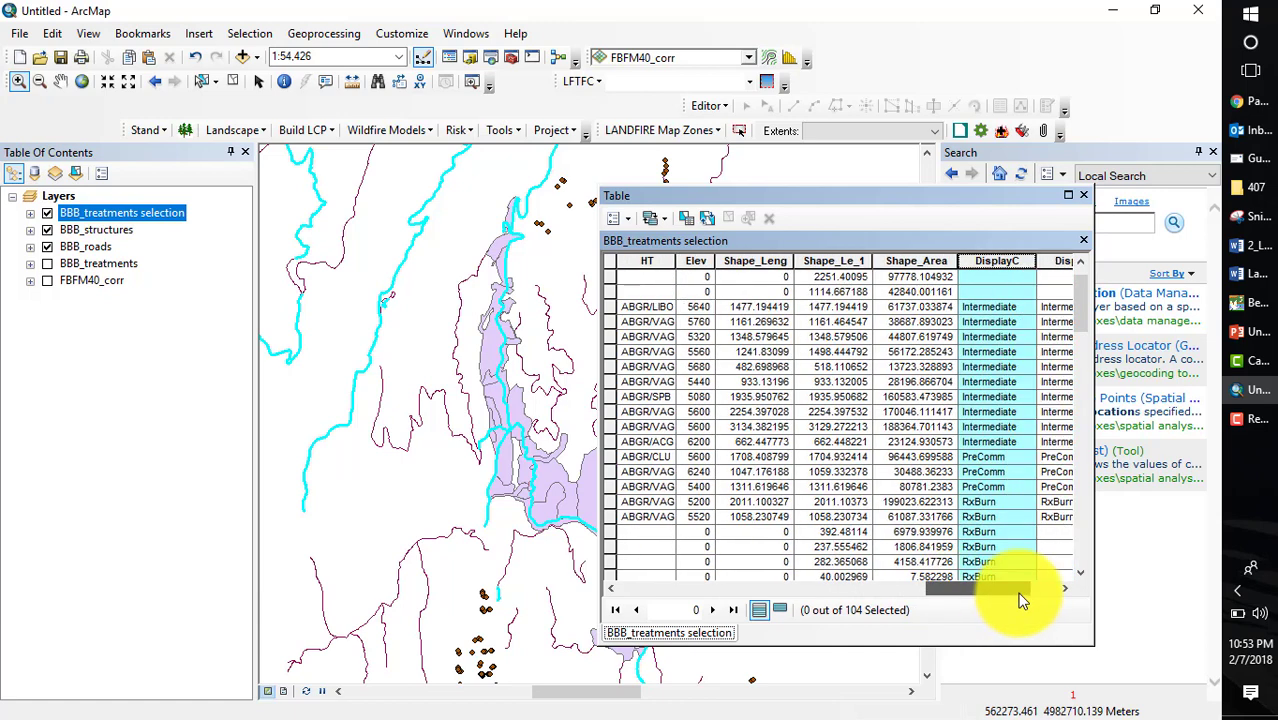
click(612, 312)
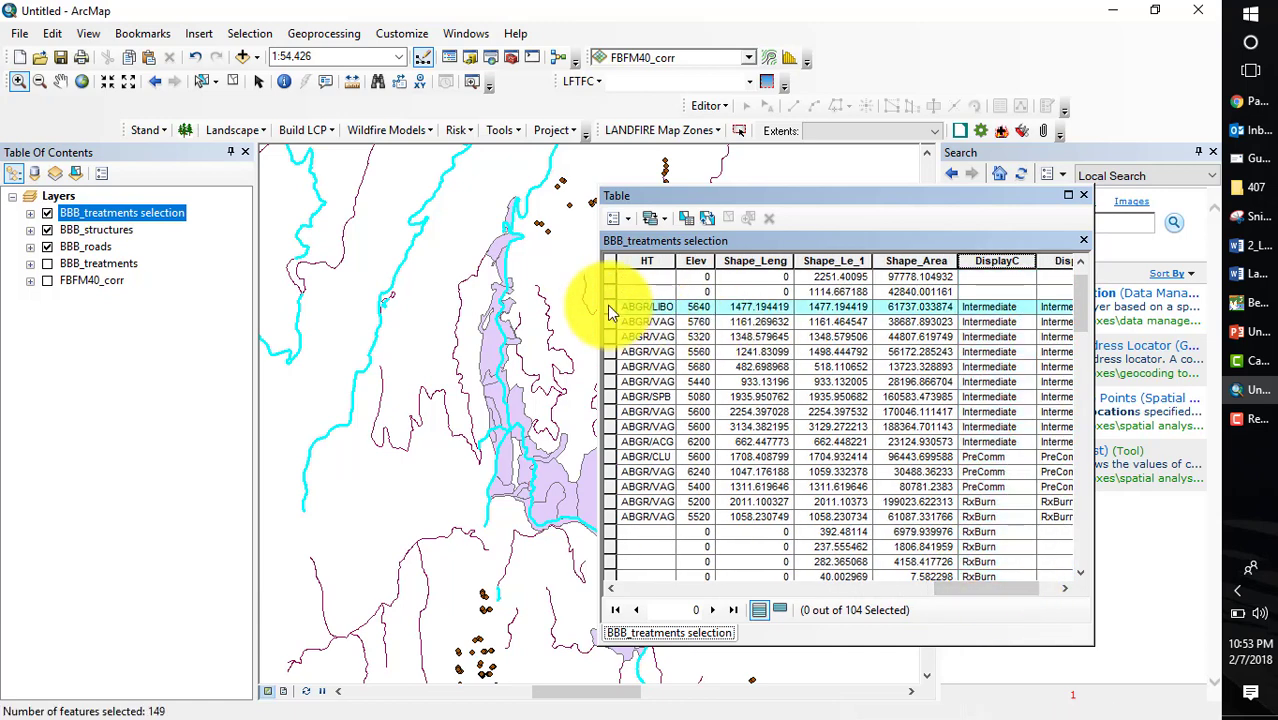
drag(610, 310, 626, 444)
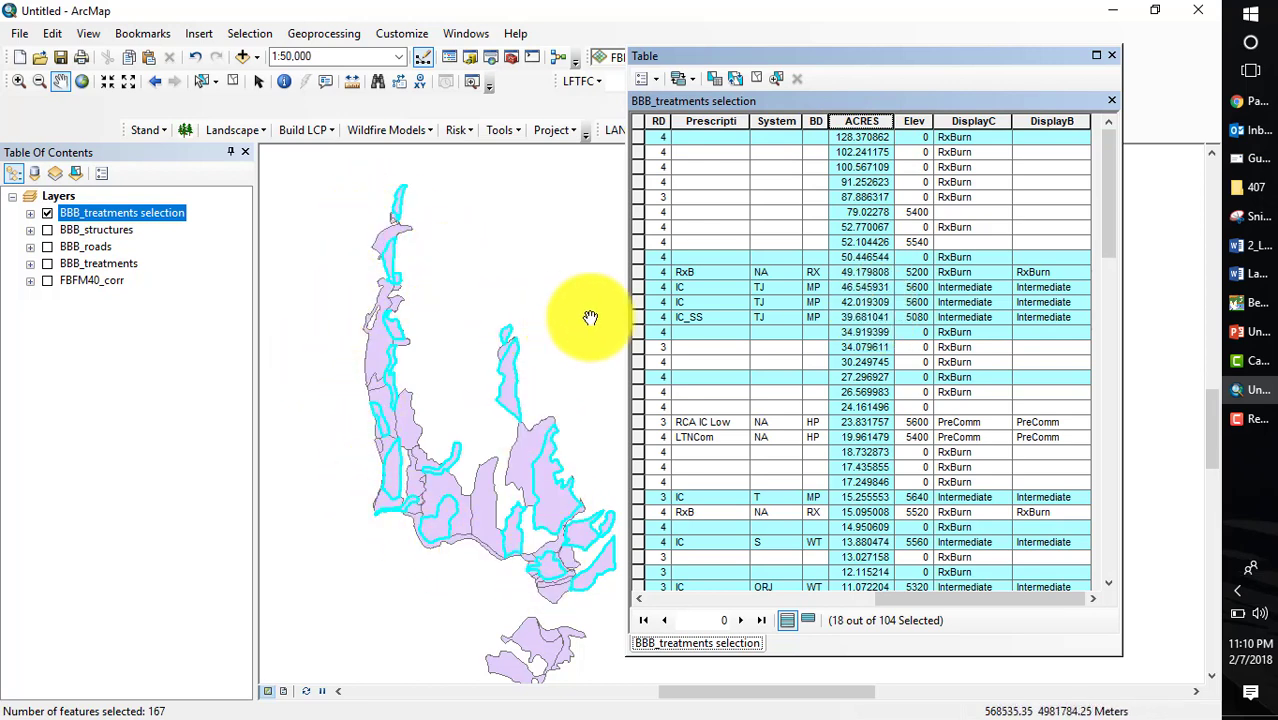
- Check the statistics of the ACRES field for the selected treatment records and close them
right_click(846, 118)
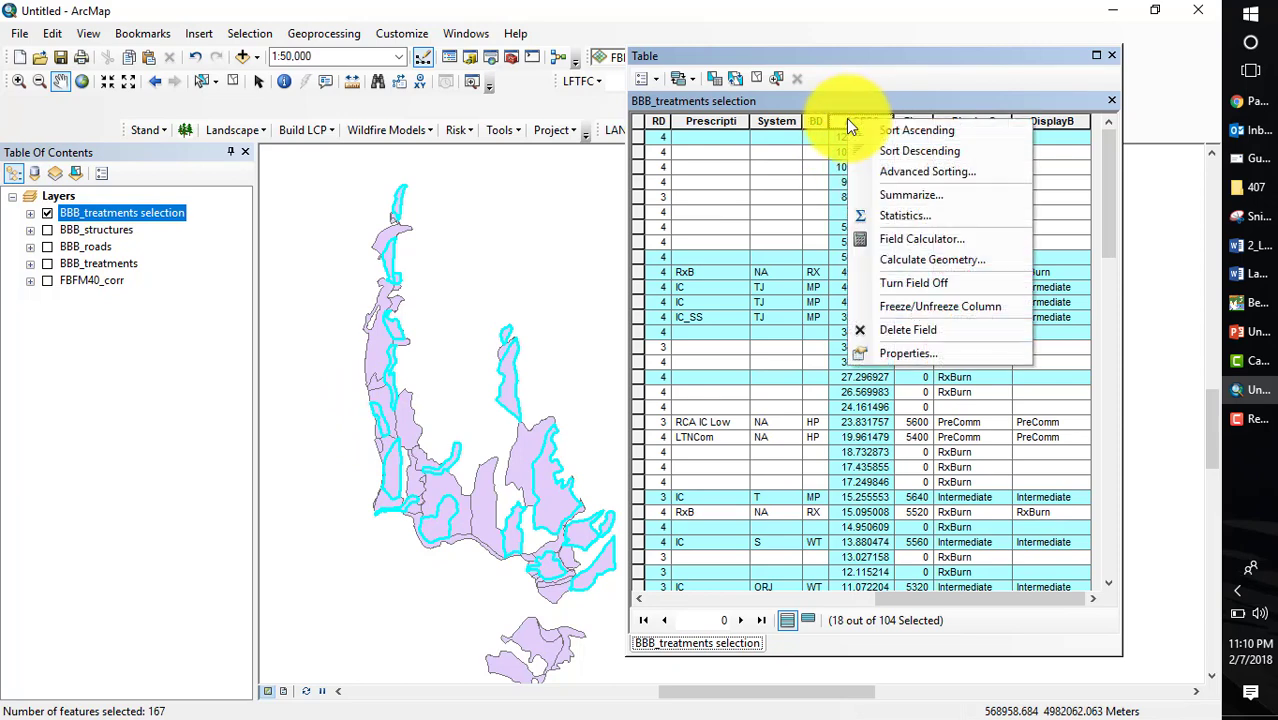
click(890, 216)
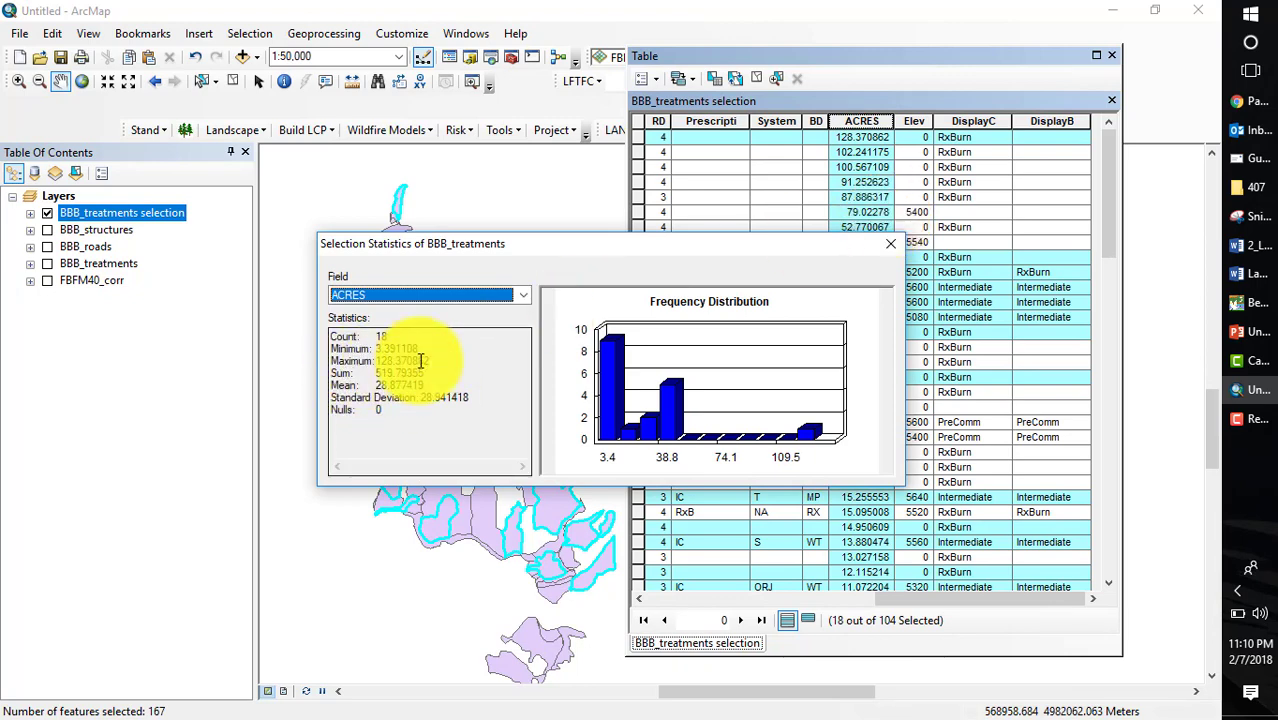
click(896, 250)
- Export the selected features of BBB_treatments selection to C:\407\Lesson_4\Outputs as roads_treatments, using the layer's source coordinate system, and add them to the map
right_click(127, 216)
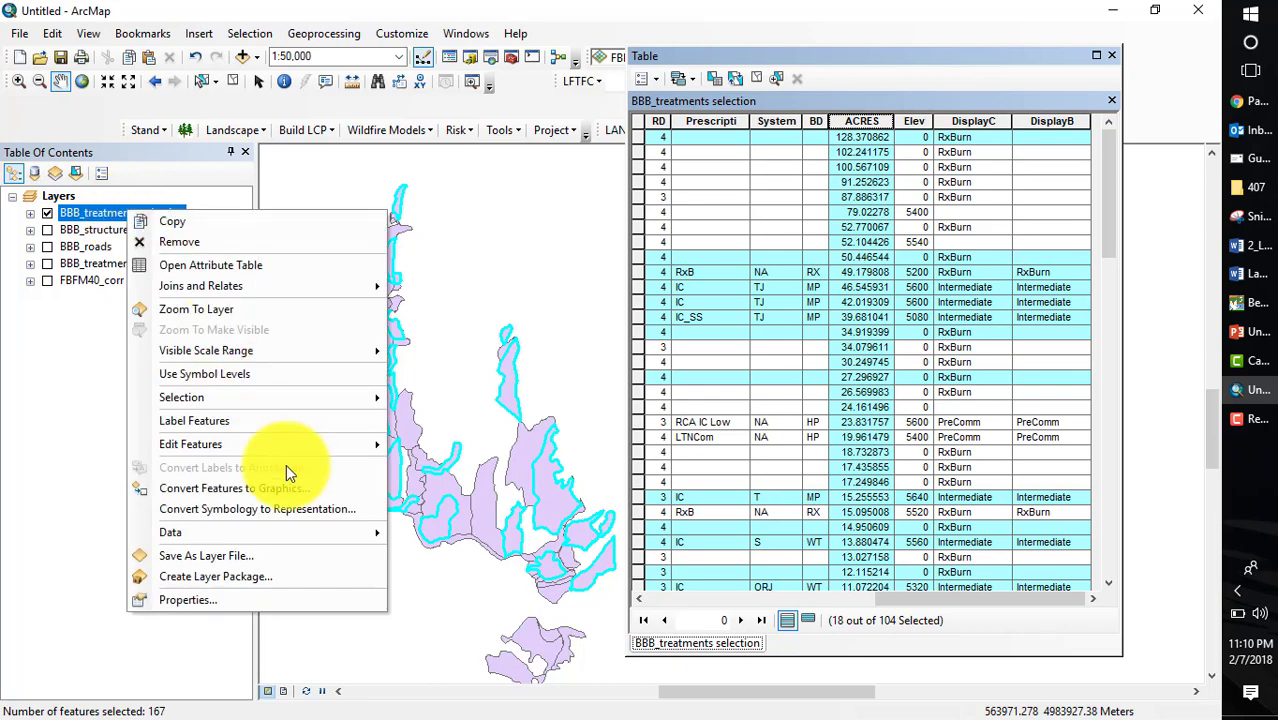
mouse_move(284, 532)
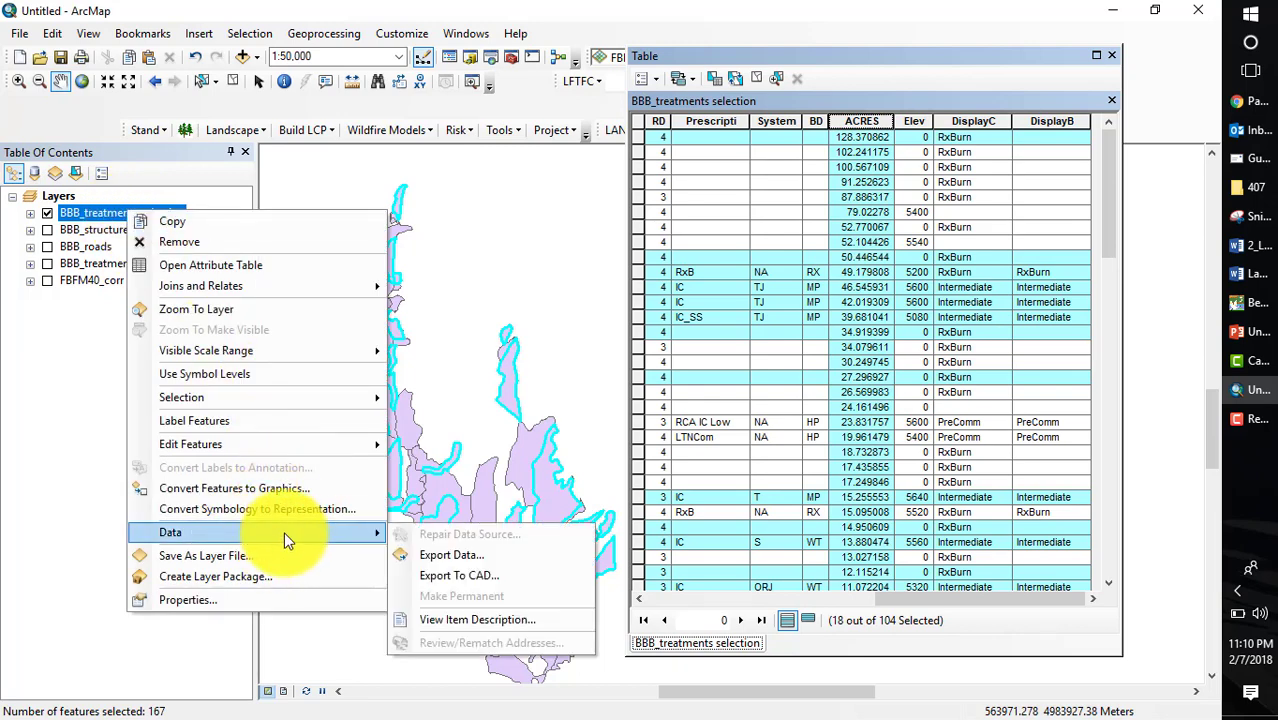
click(447, 556)
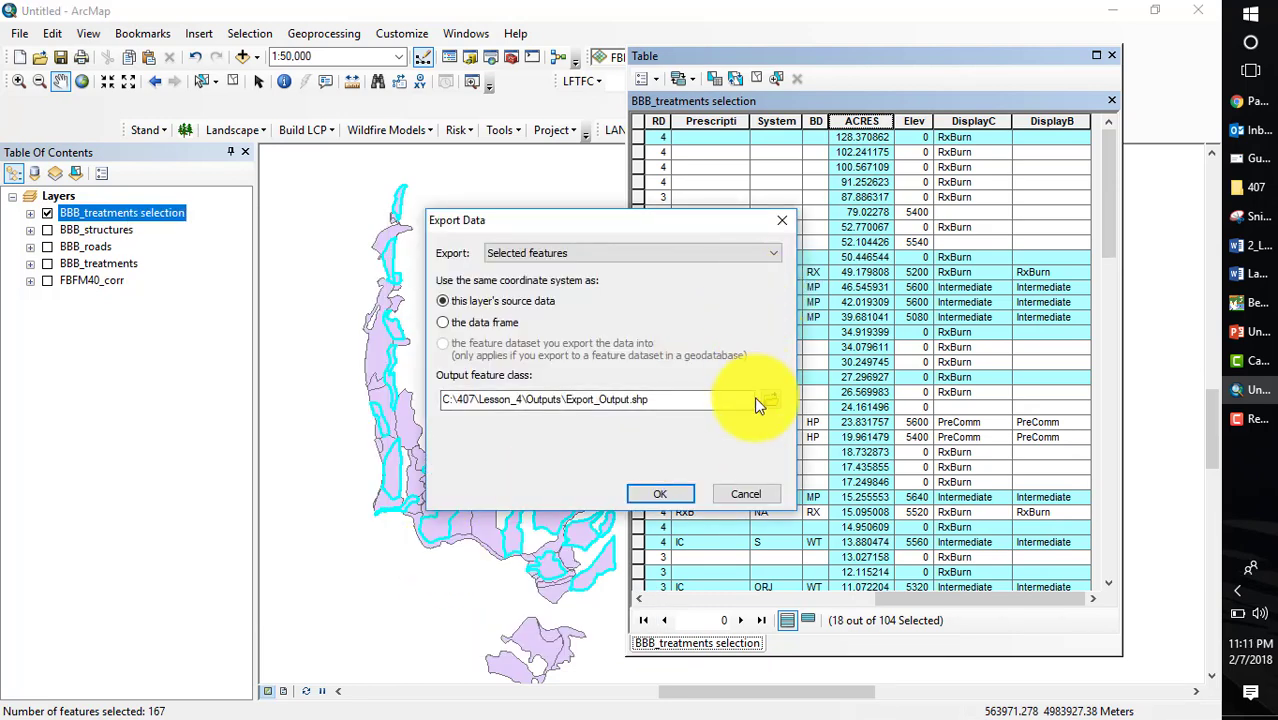
double_click(673, 402)
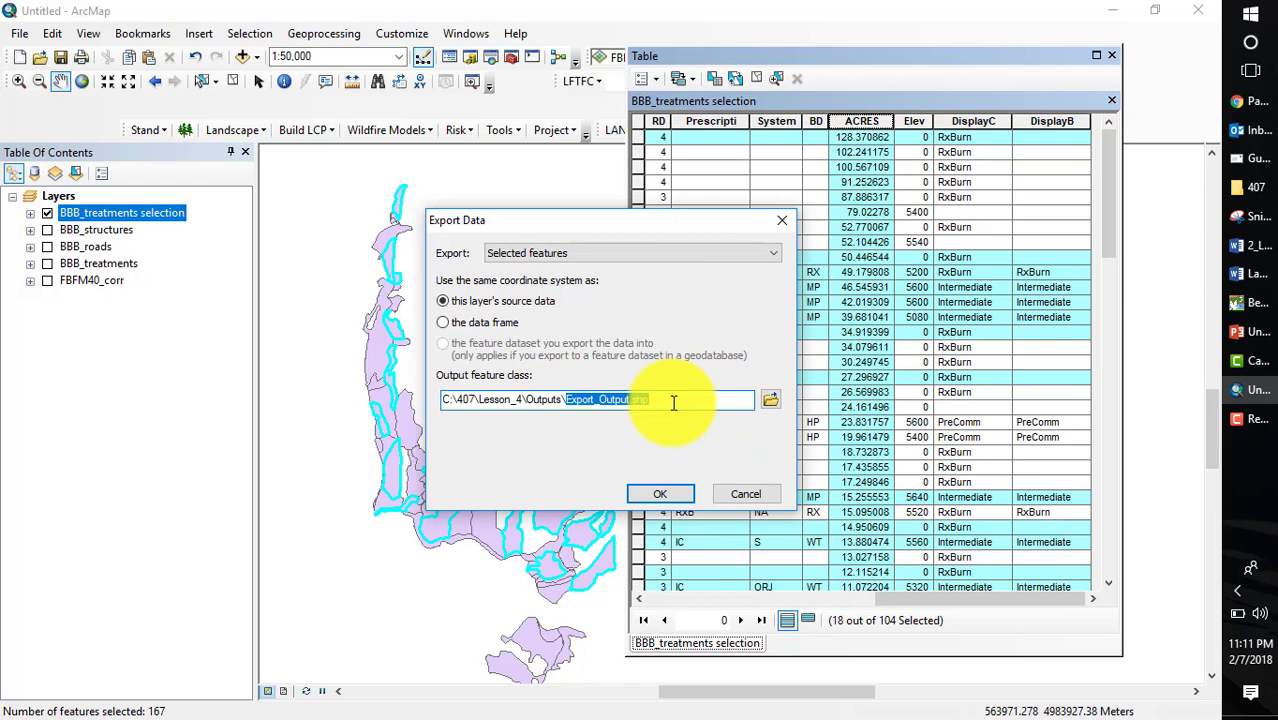
text(roads_treatme)
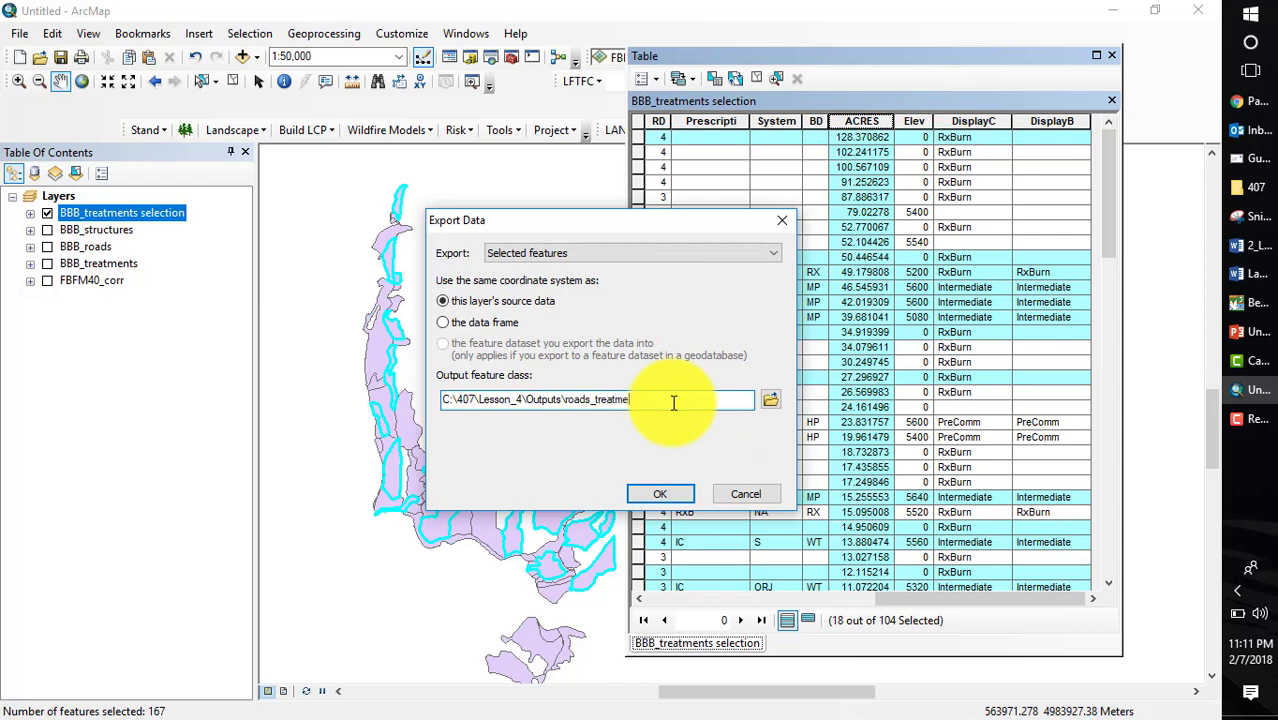
text(nts)
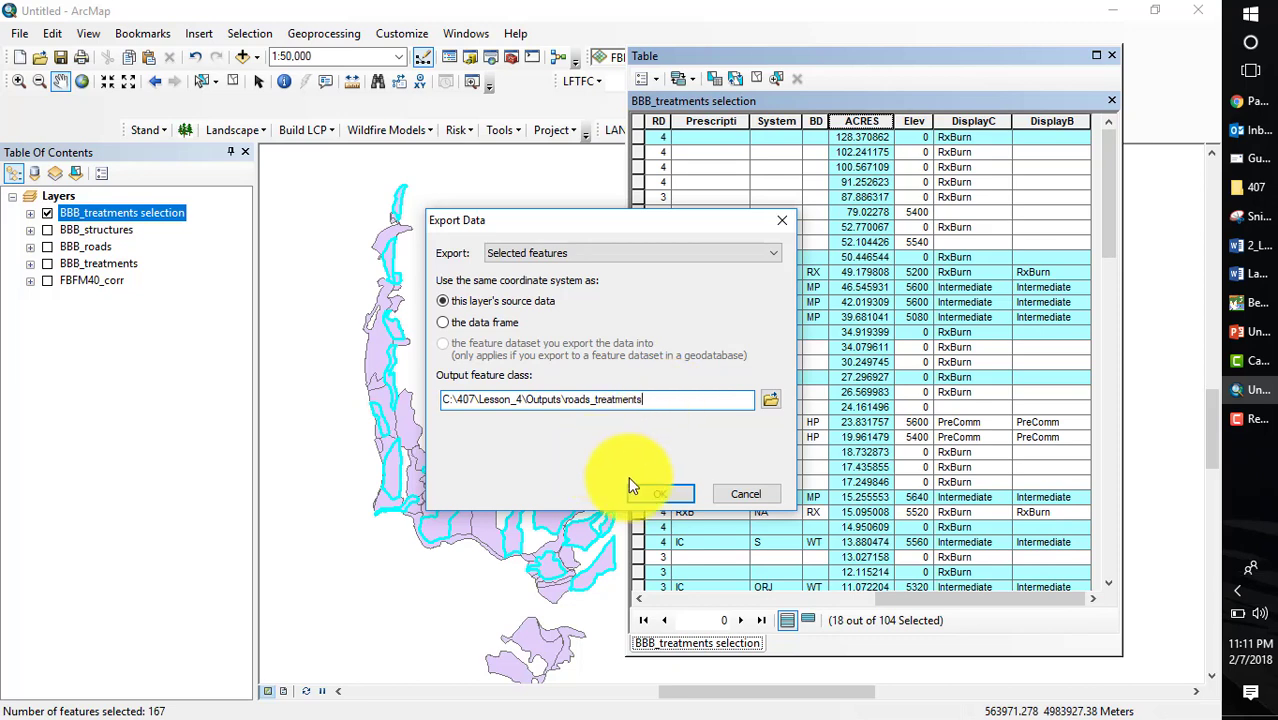
click(676, 497)
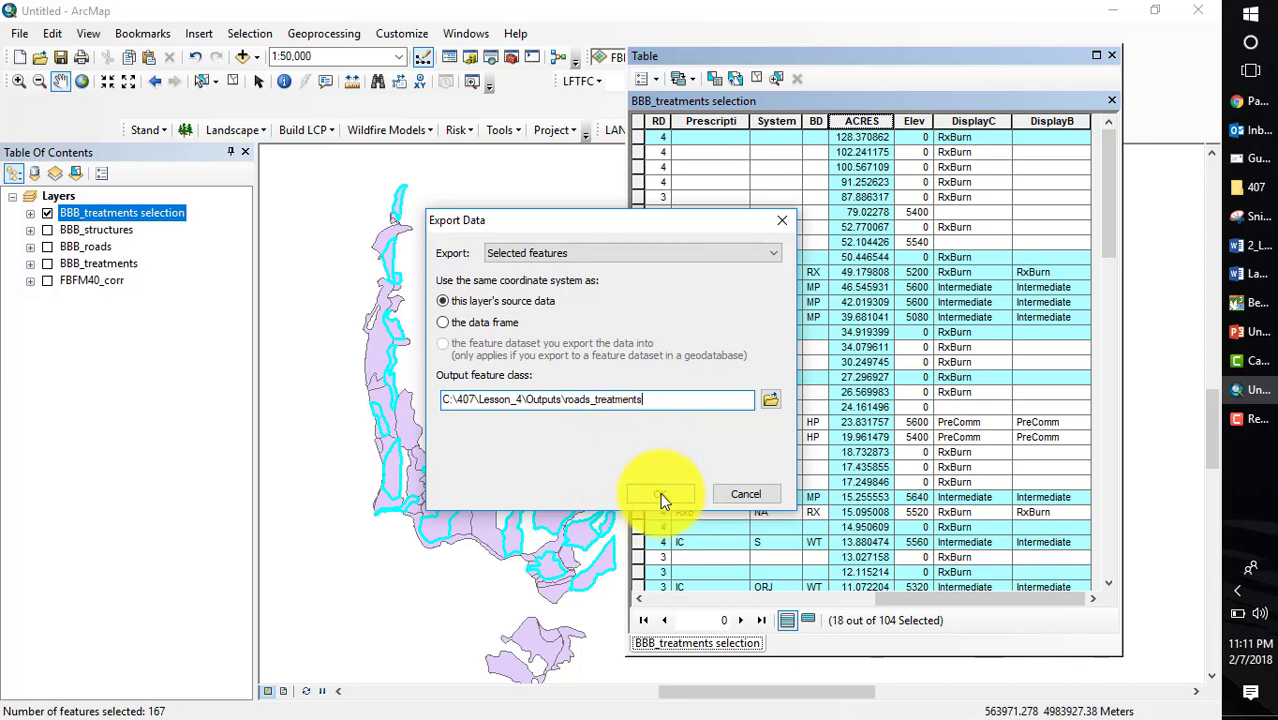
click(660, 497)
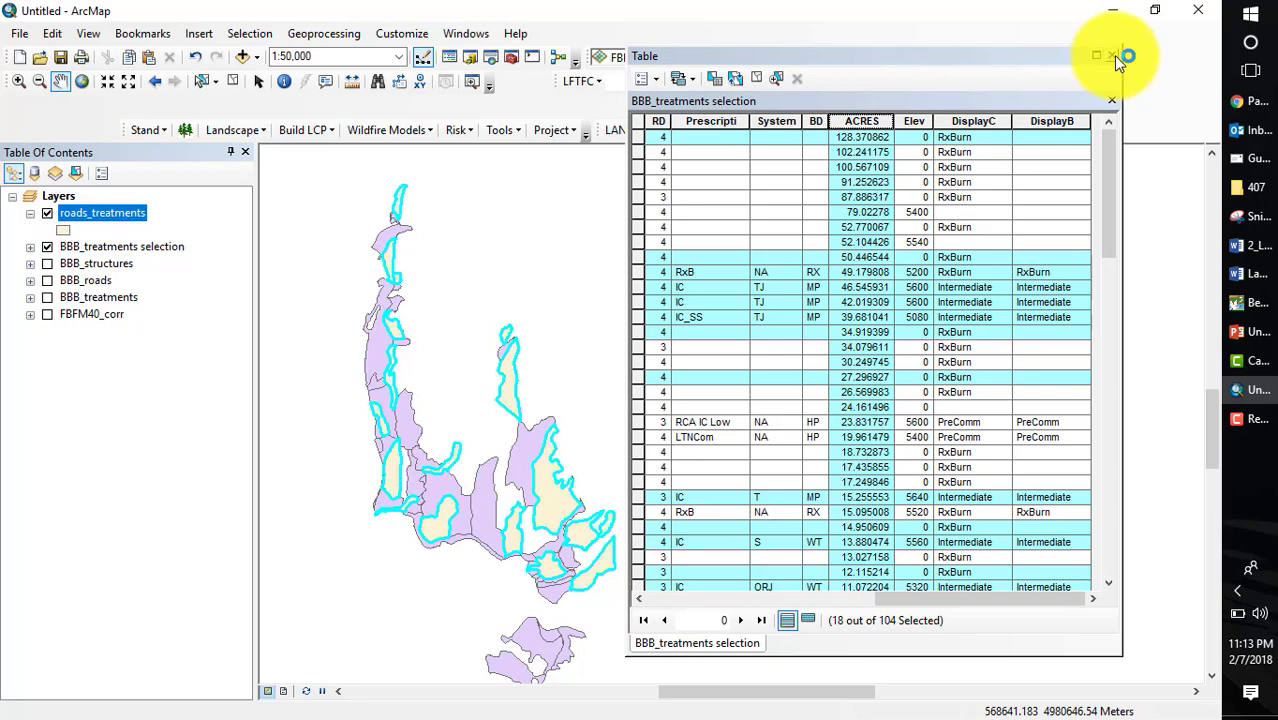
- Close the attribute table, hide the roads_treatments layer and clear all selected features
click(1118, 58)
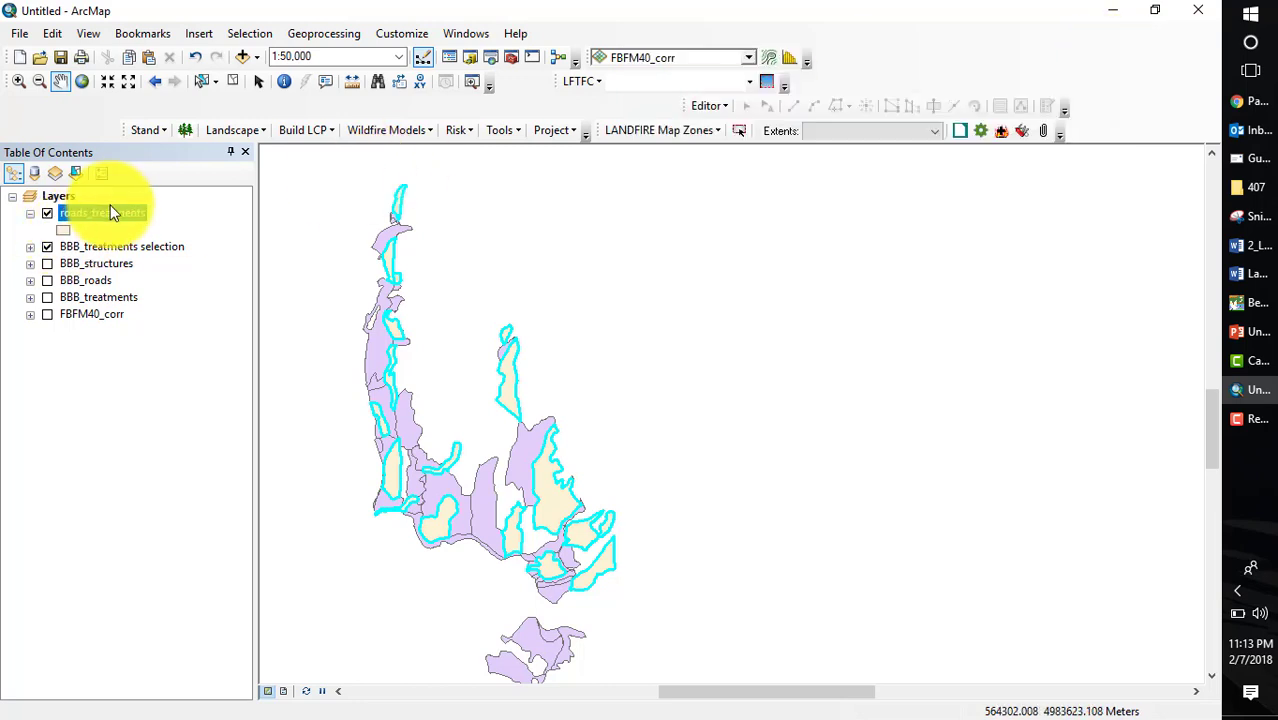
click(47, 213)
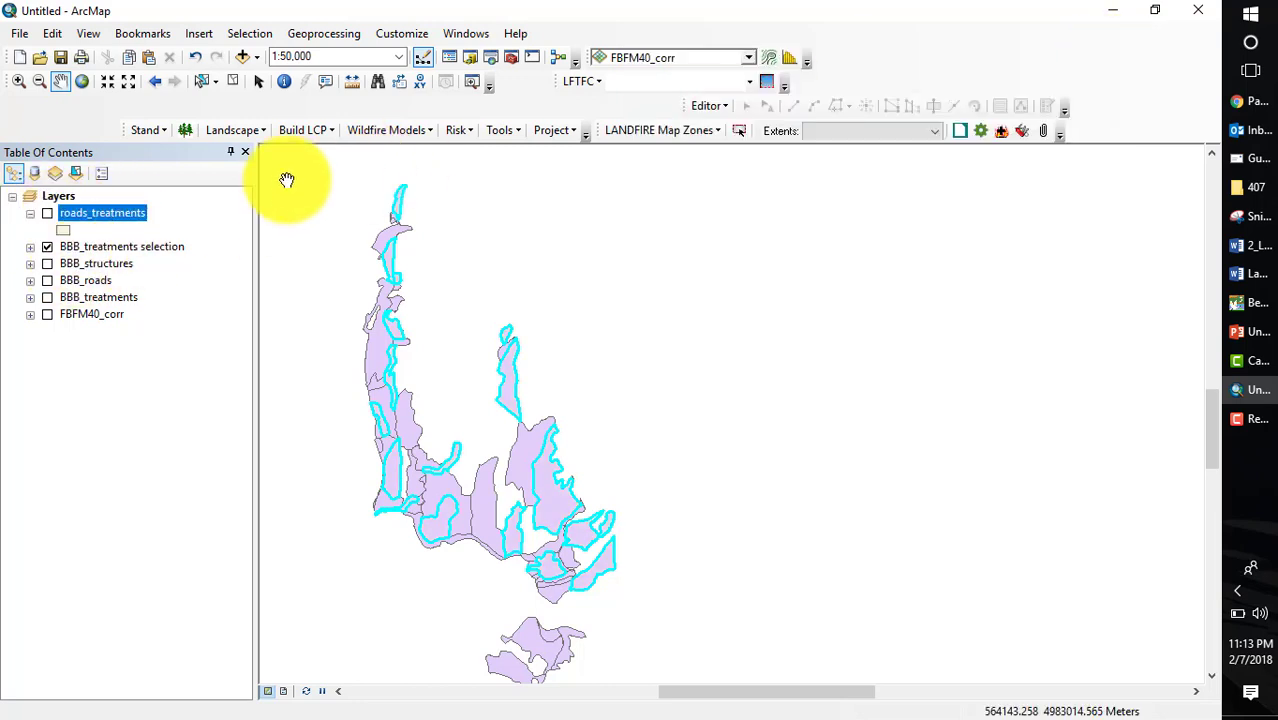
click(232, 84)
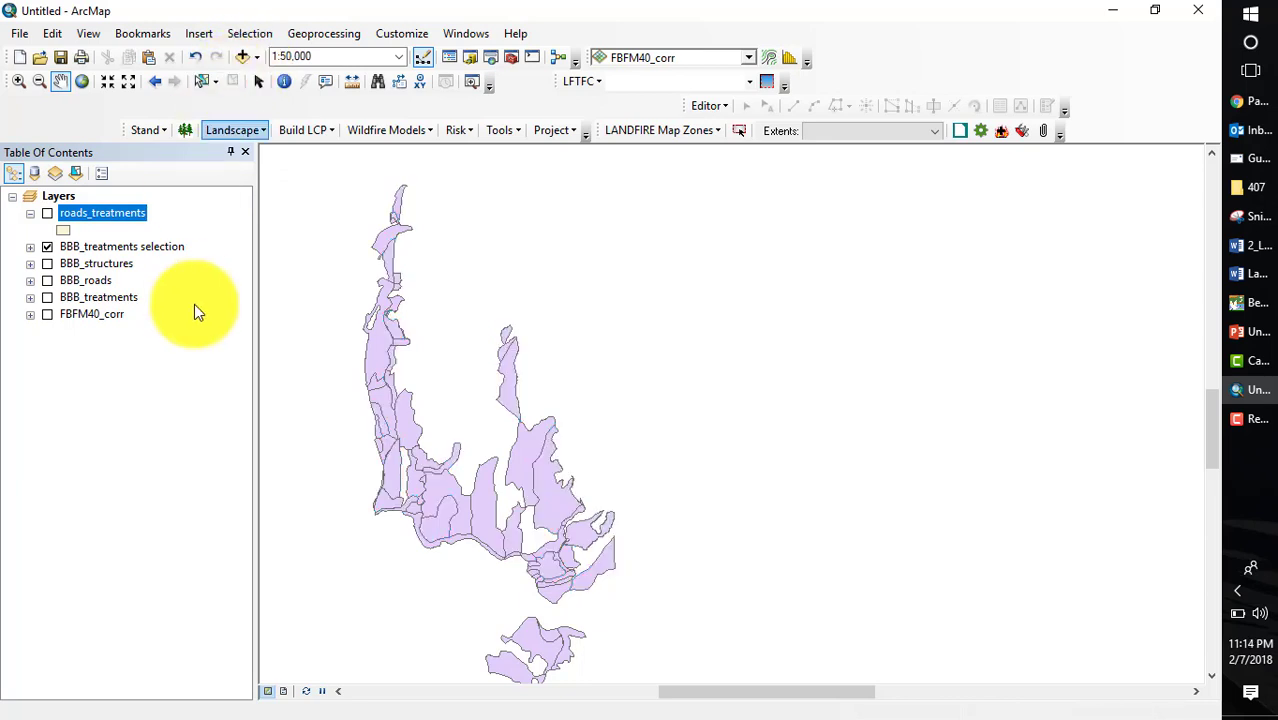
- Show the BBB_structures and BBB_treatments layers and hide the BBB_treatments selection layer
click(47, 263)
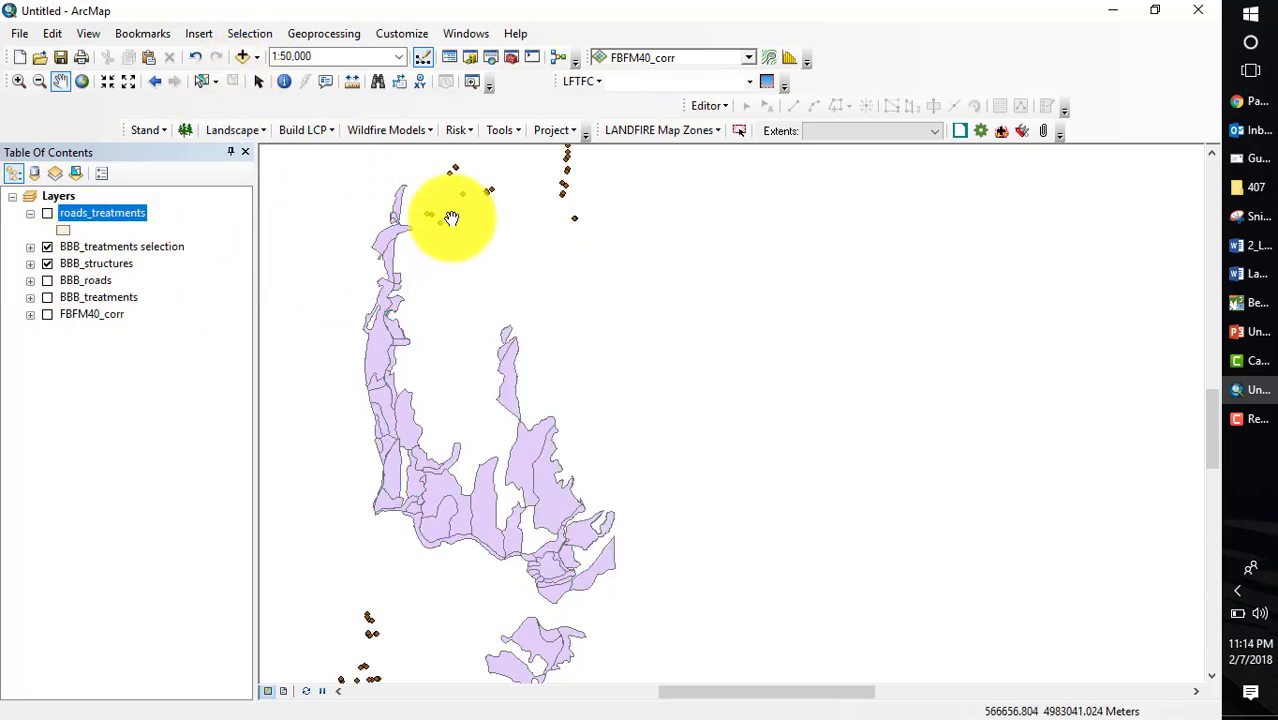
click(47, 247)
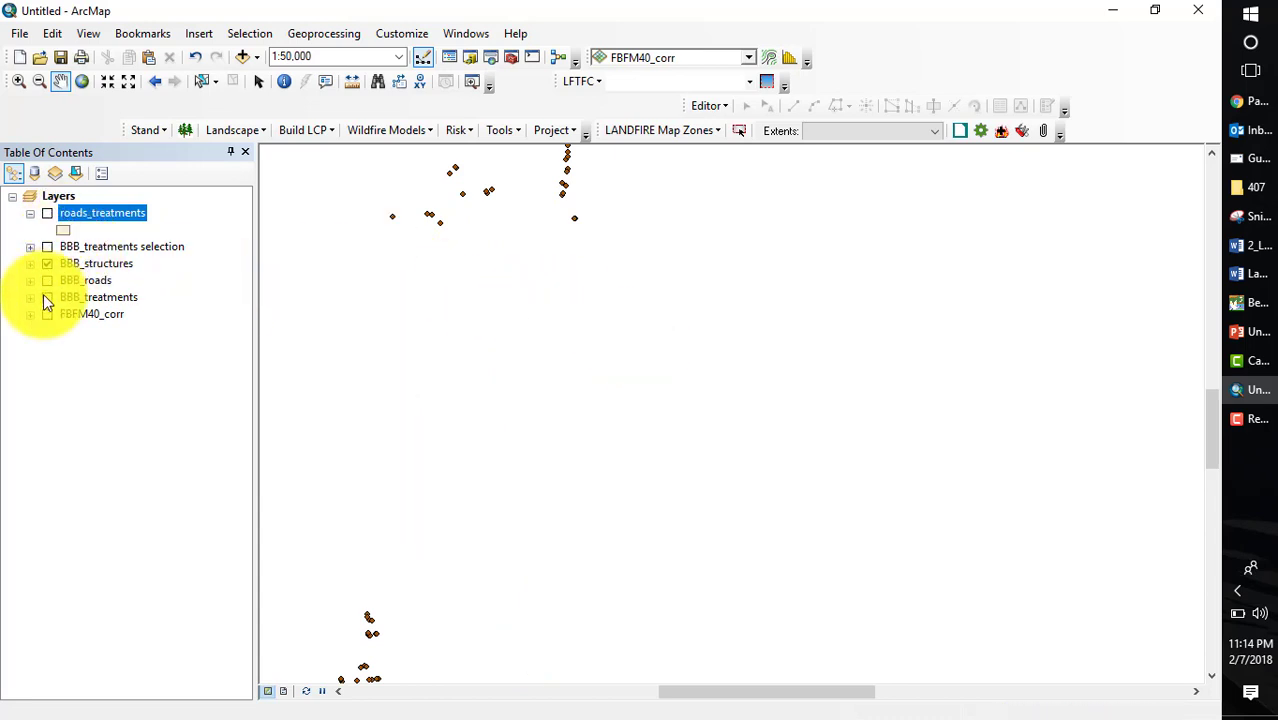
click(47, 298)
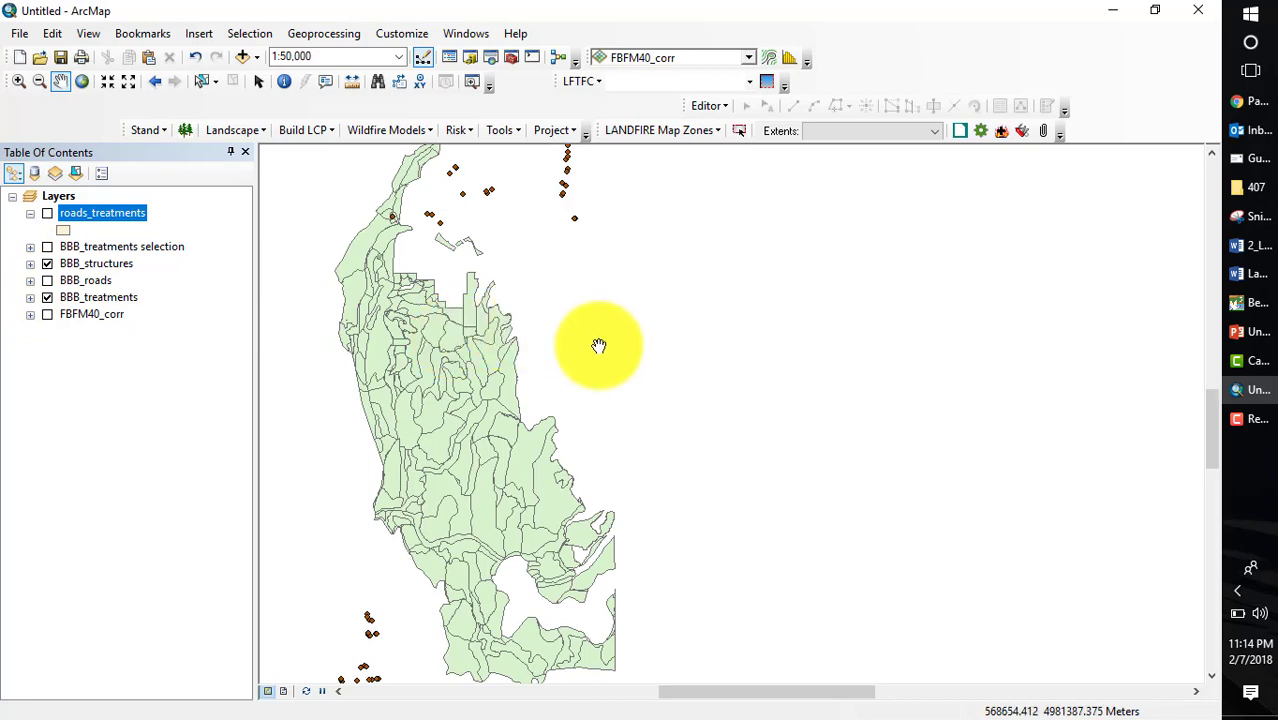
drag(599, 323, 603, 451)
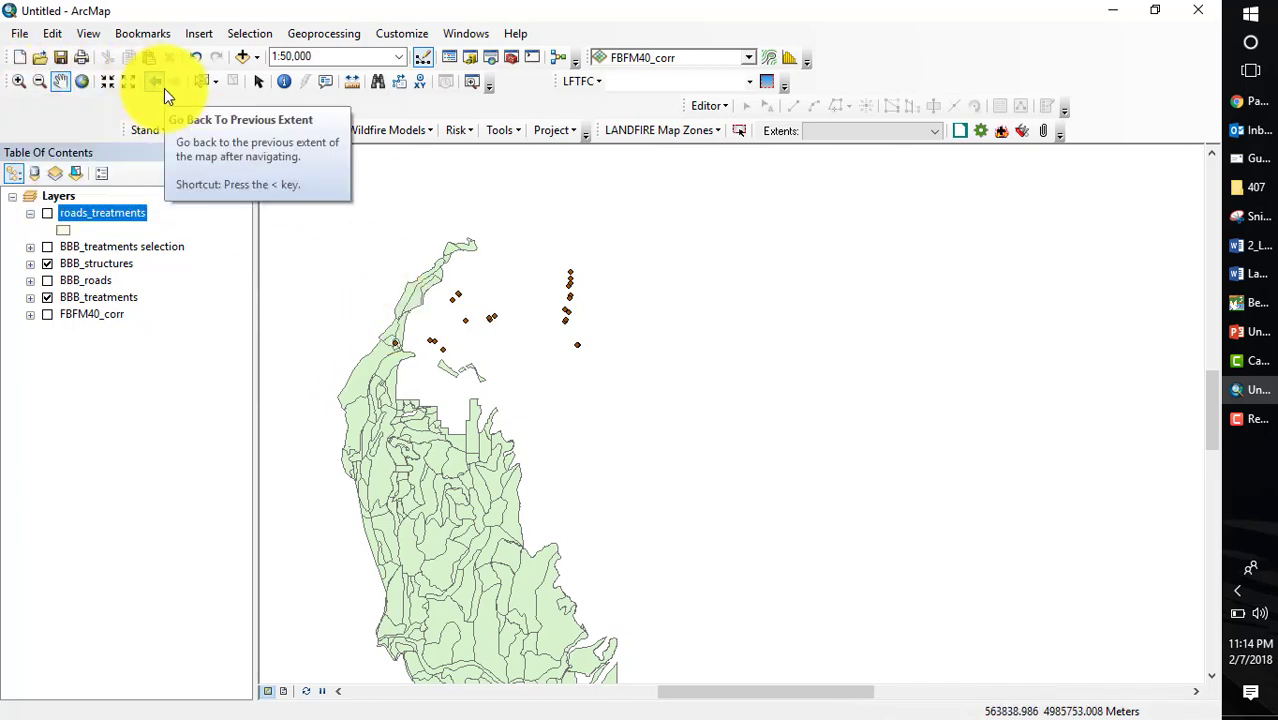
- Box-select the structures around the northern end of the treatments, and clear the BBB_treatments records from the selection through their attribute table
click(201, 81)
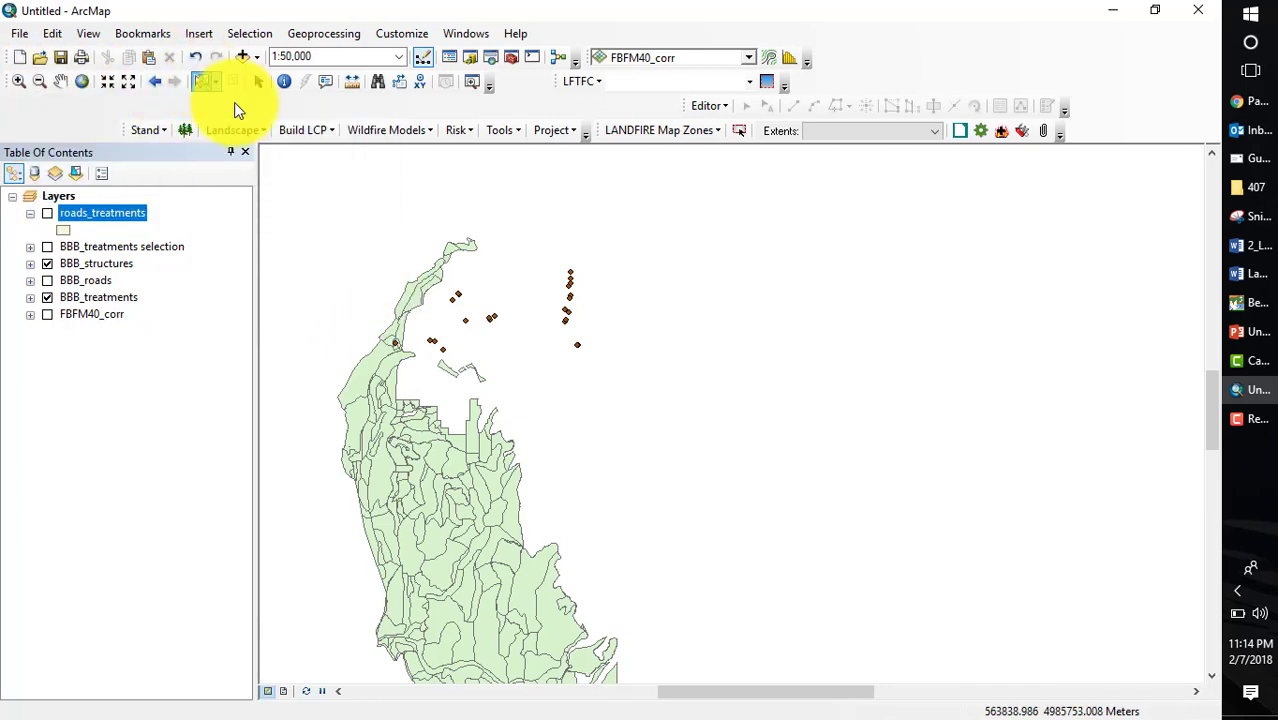
drag(350, 198, 653, 401)
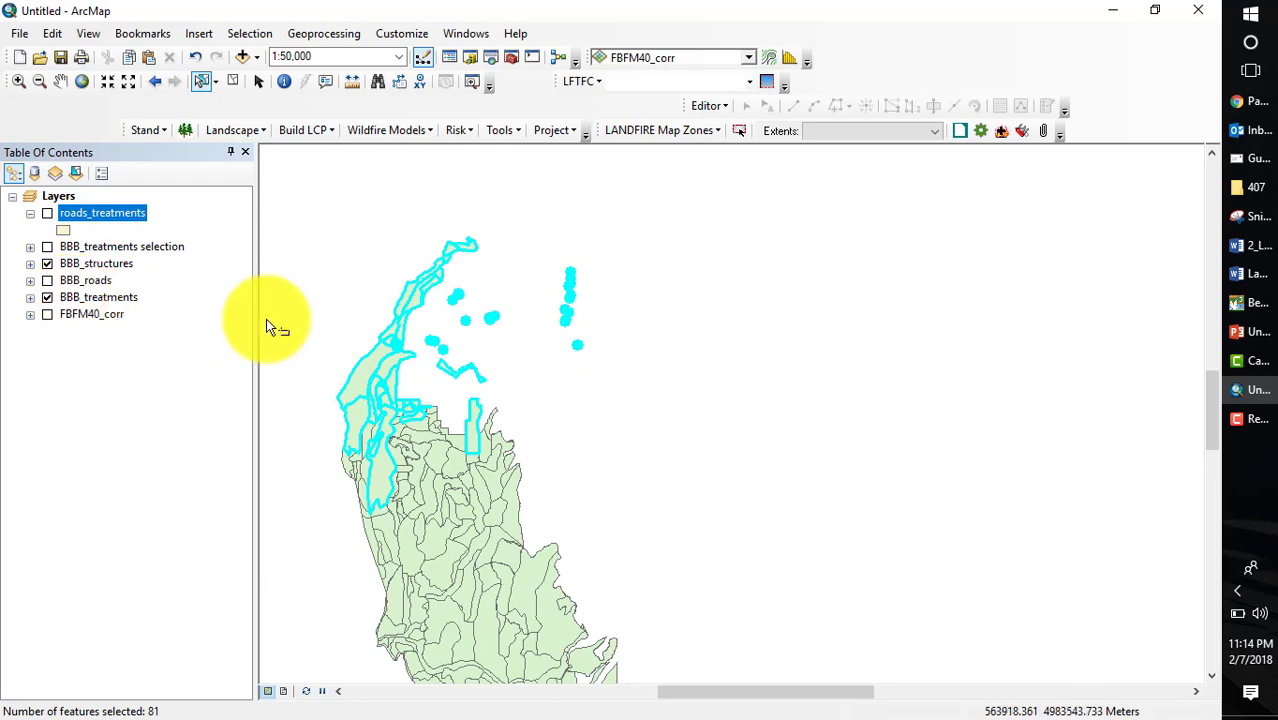
right_click(77, 298)
click(165, 358)
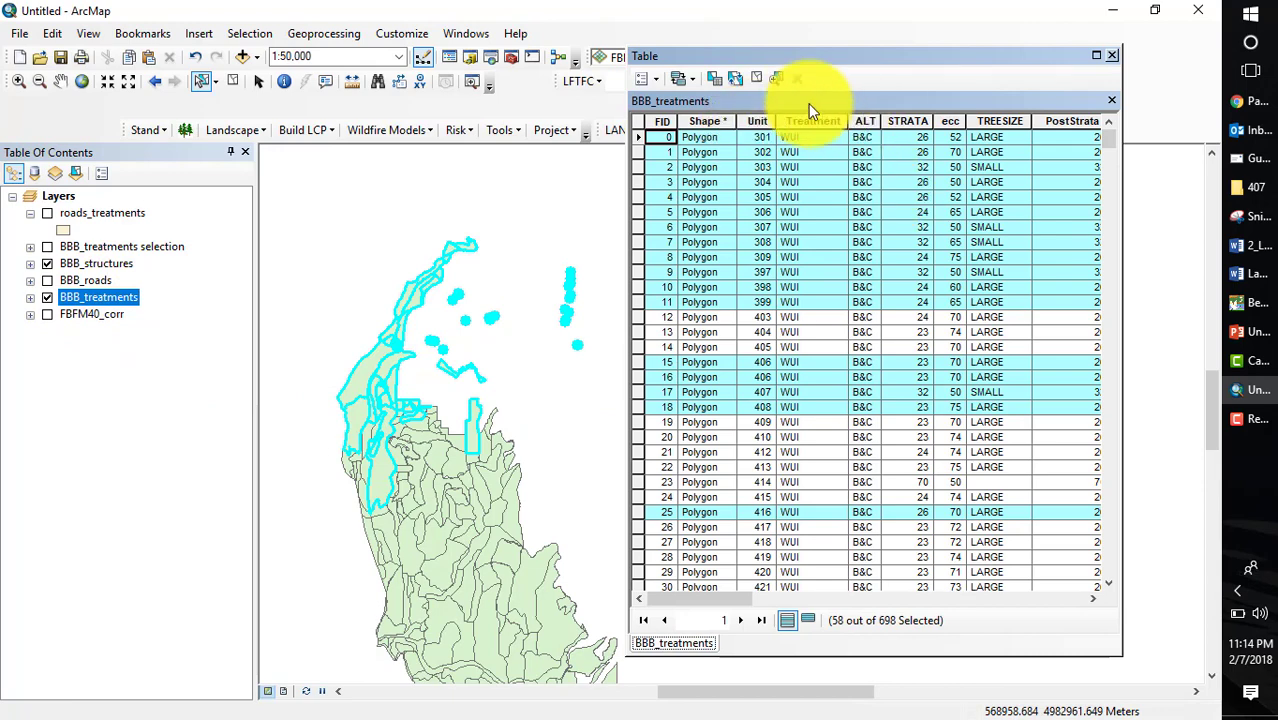
click(757, 78)
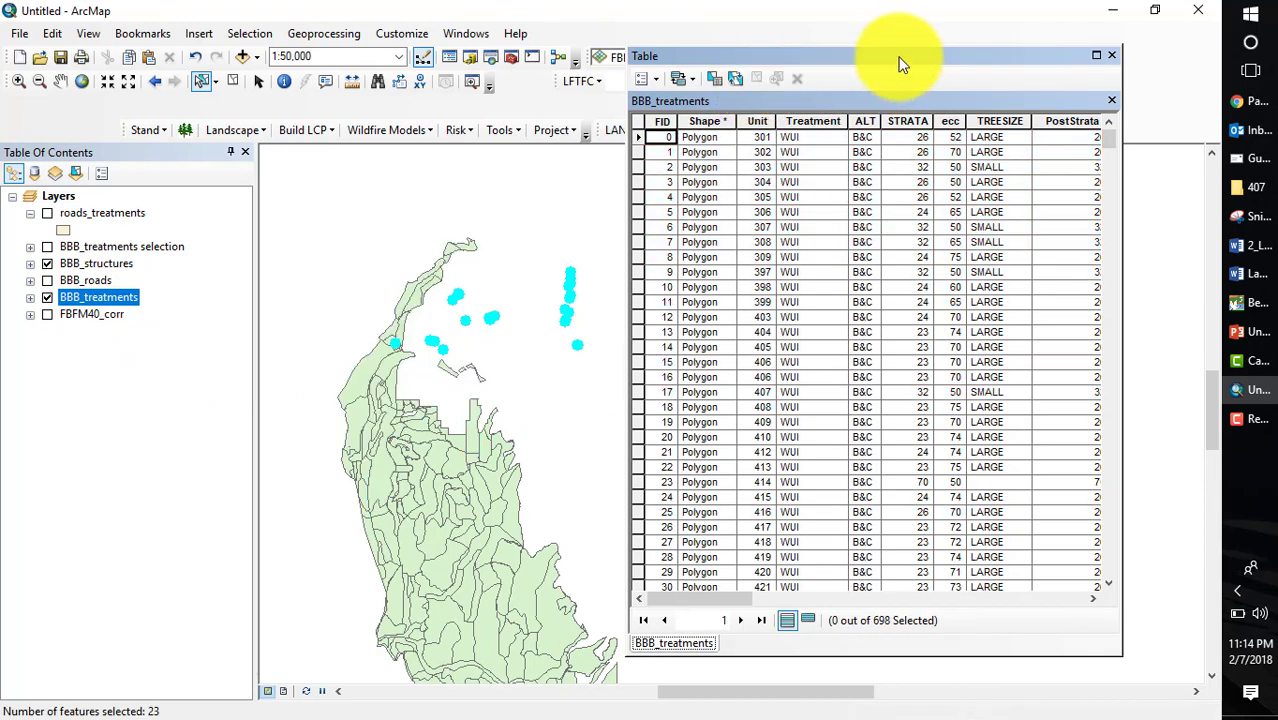
- Bring up the Search window, move and narrow it clear of the map, and open the Select Layer By Location tool
drag(901, 57, 628, 99)
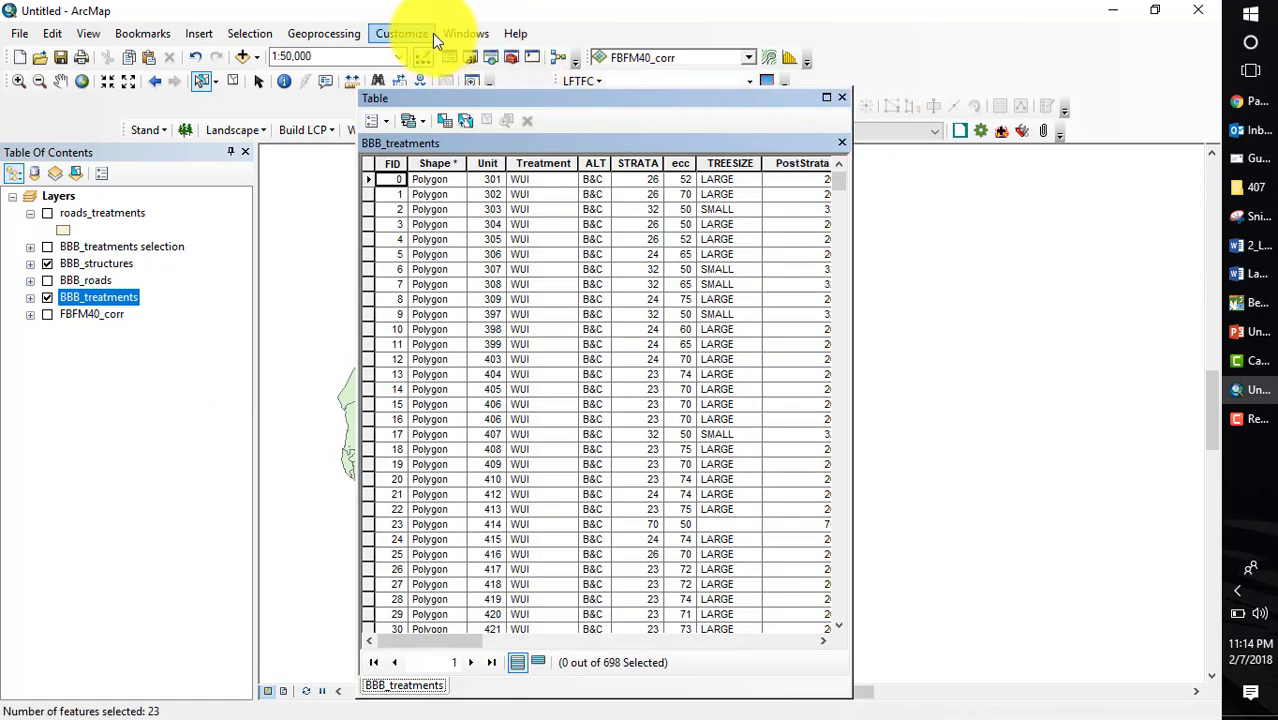
click(490, 59)
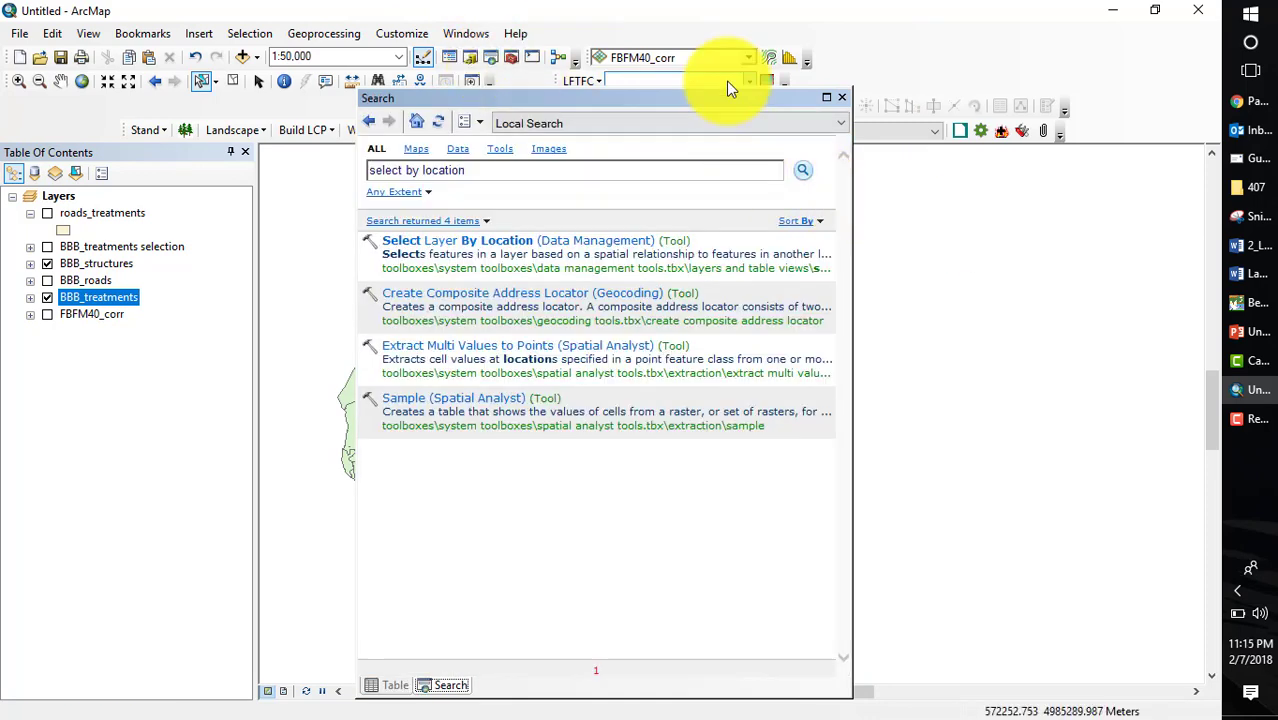
drag(728, 97, 1130, 130)
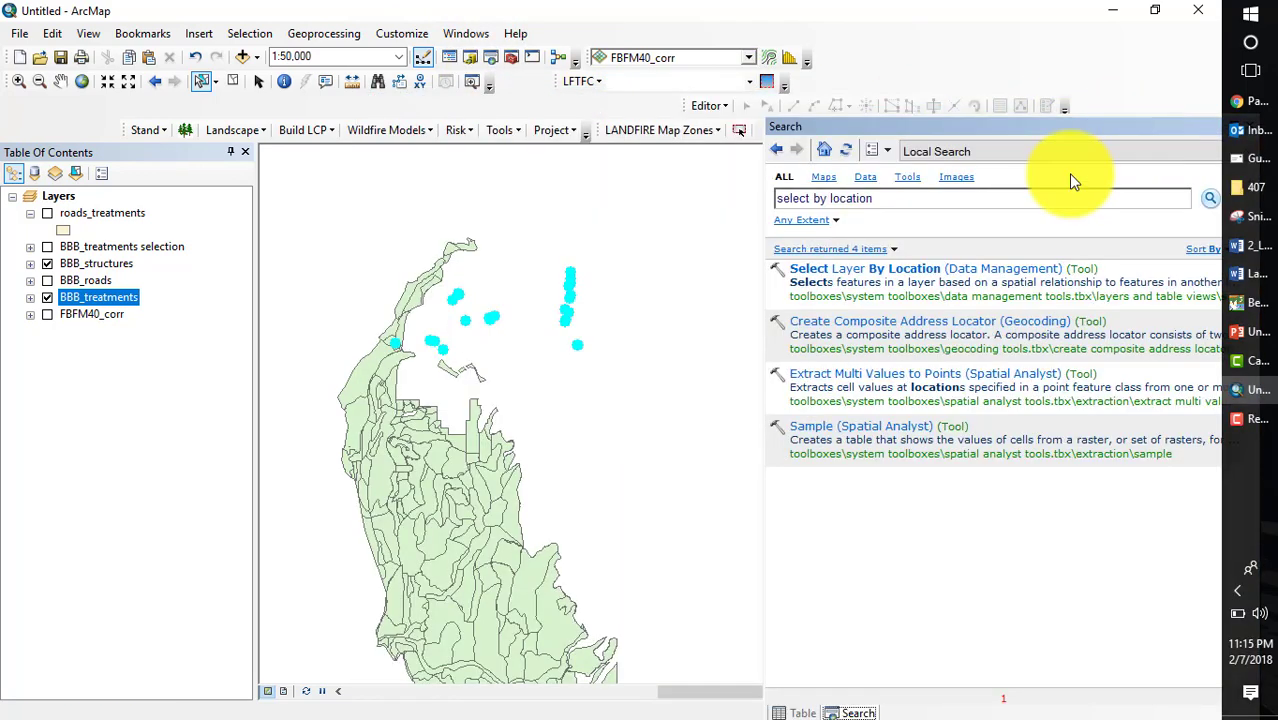
drag(765, 248, 919, 232)
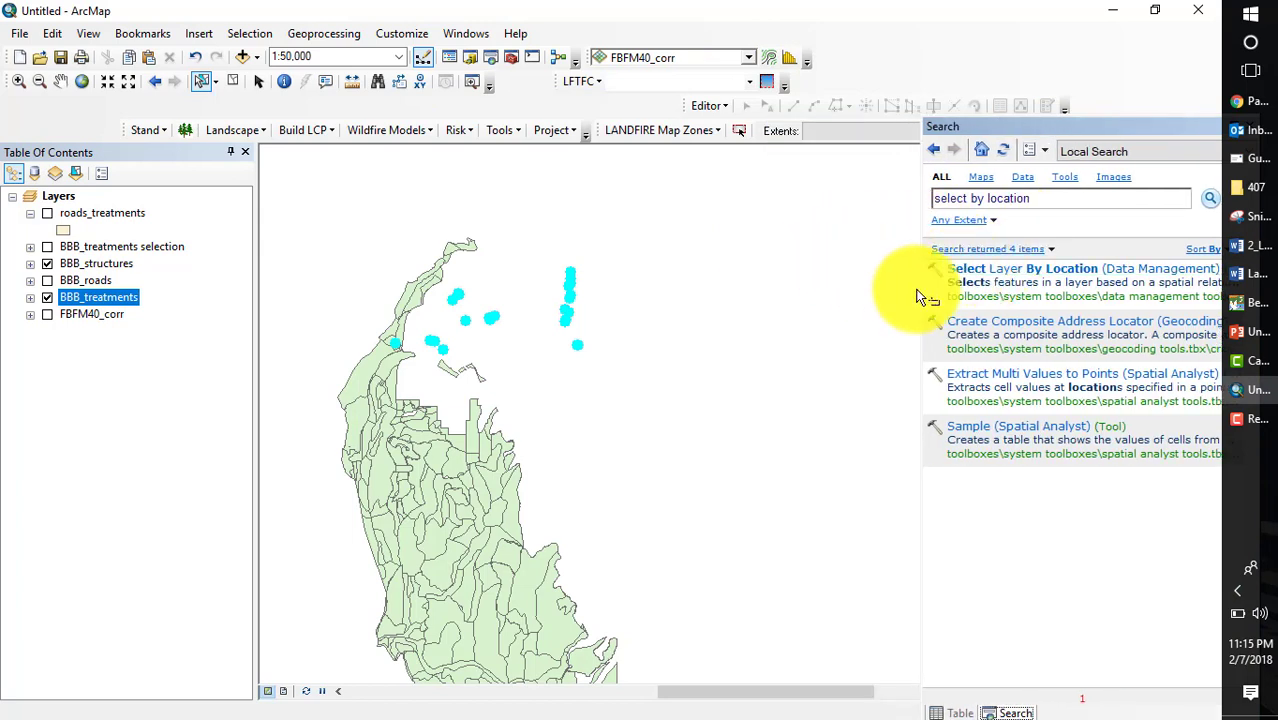
click(983, 278)
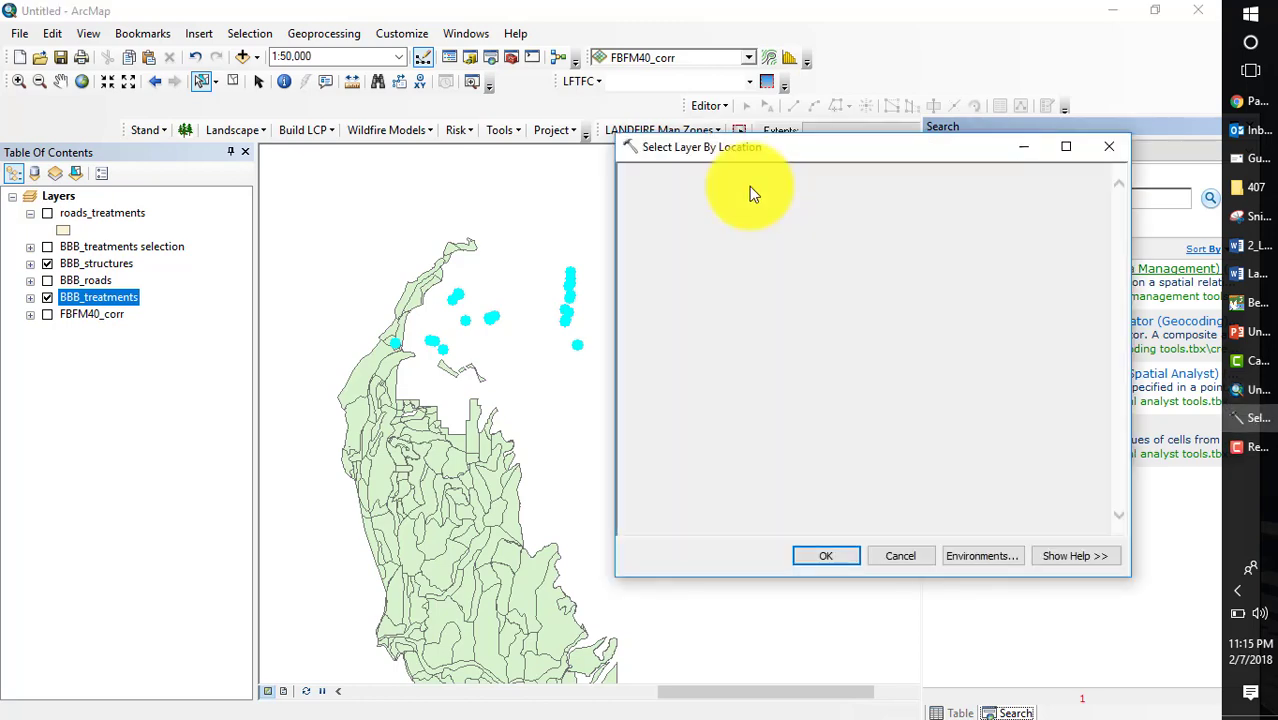
- Set BBB_treatments as the input feature layer, WITHIN_A_DISTANCE as the relationship and BBB_structures as the selecting features
click(1057, 203)
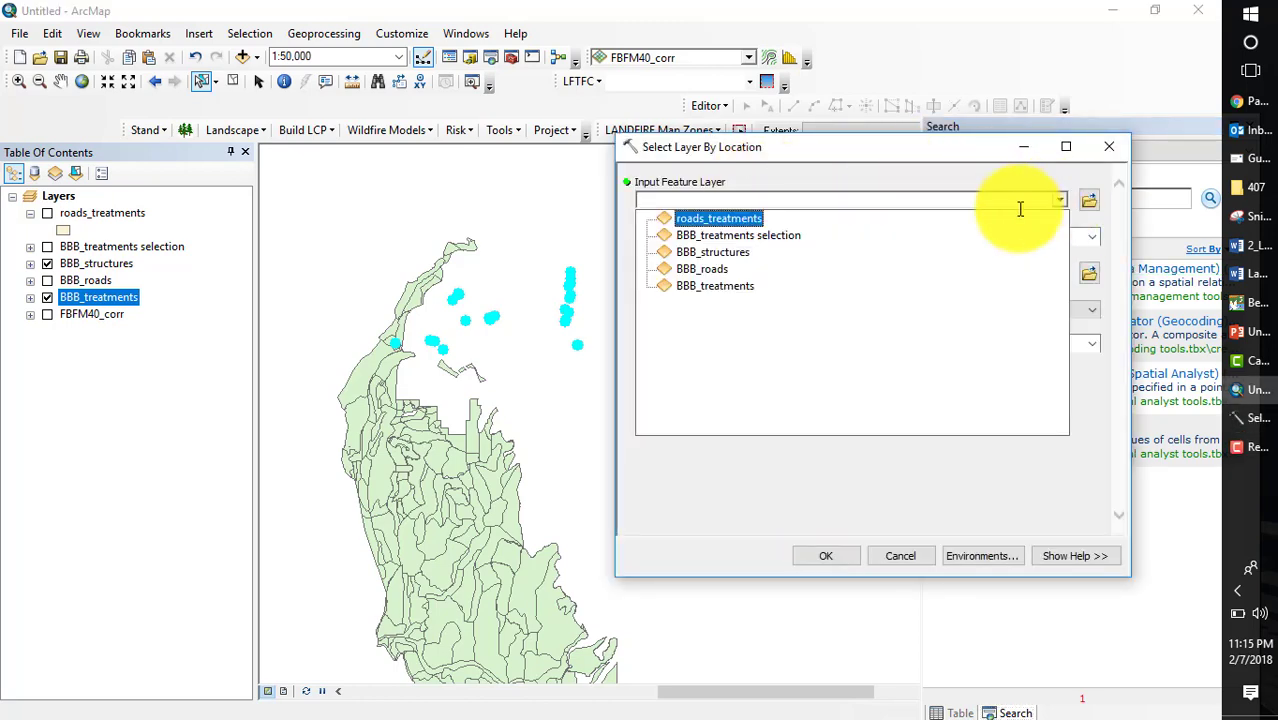
click(744, 286)
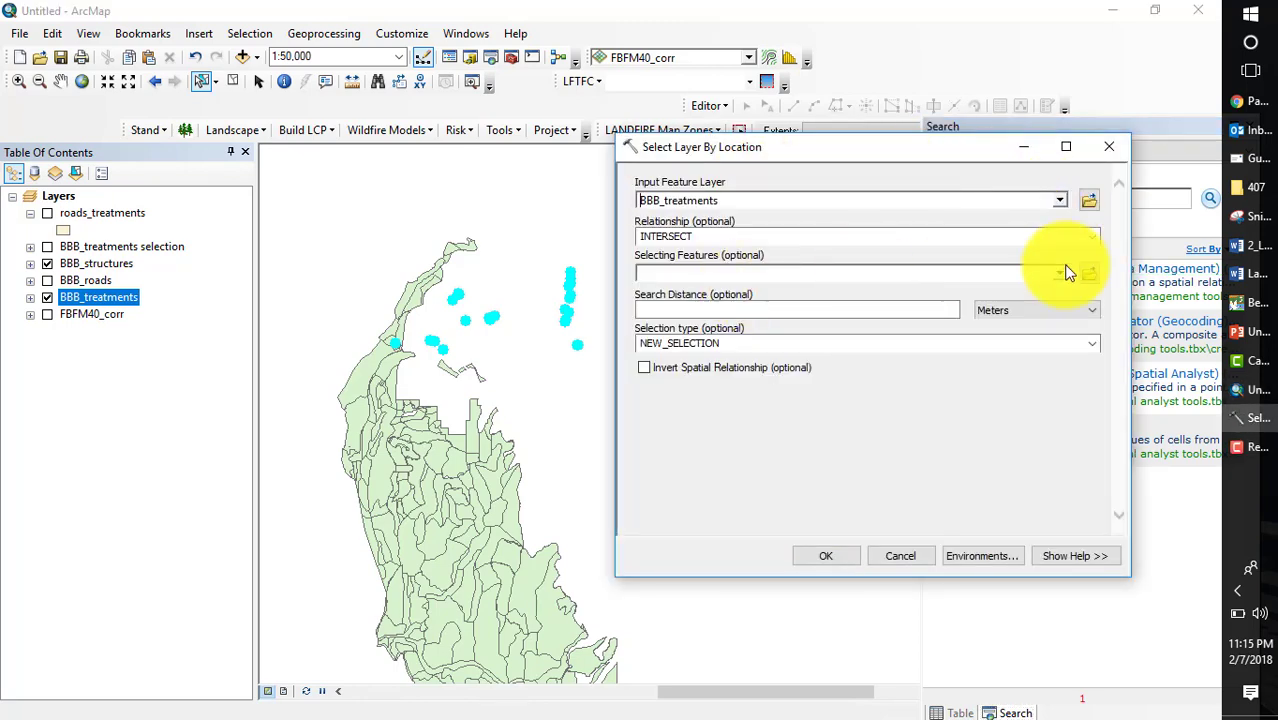
click(1092, 238)
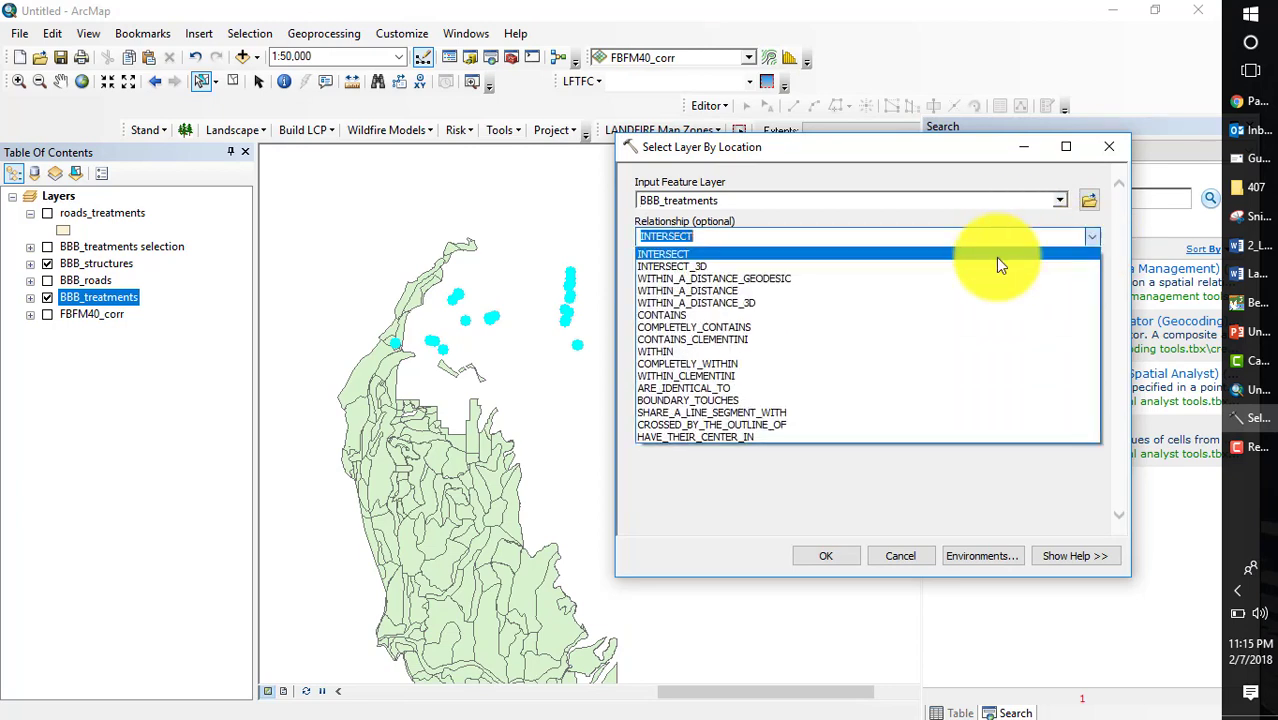
click(718, 291)
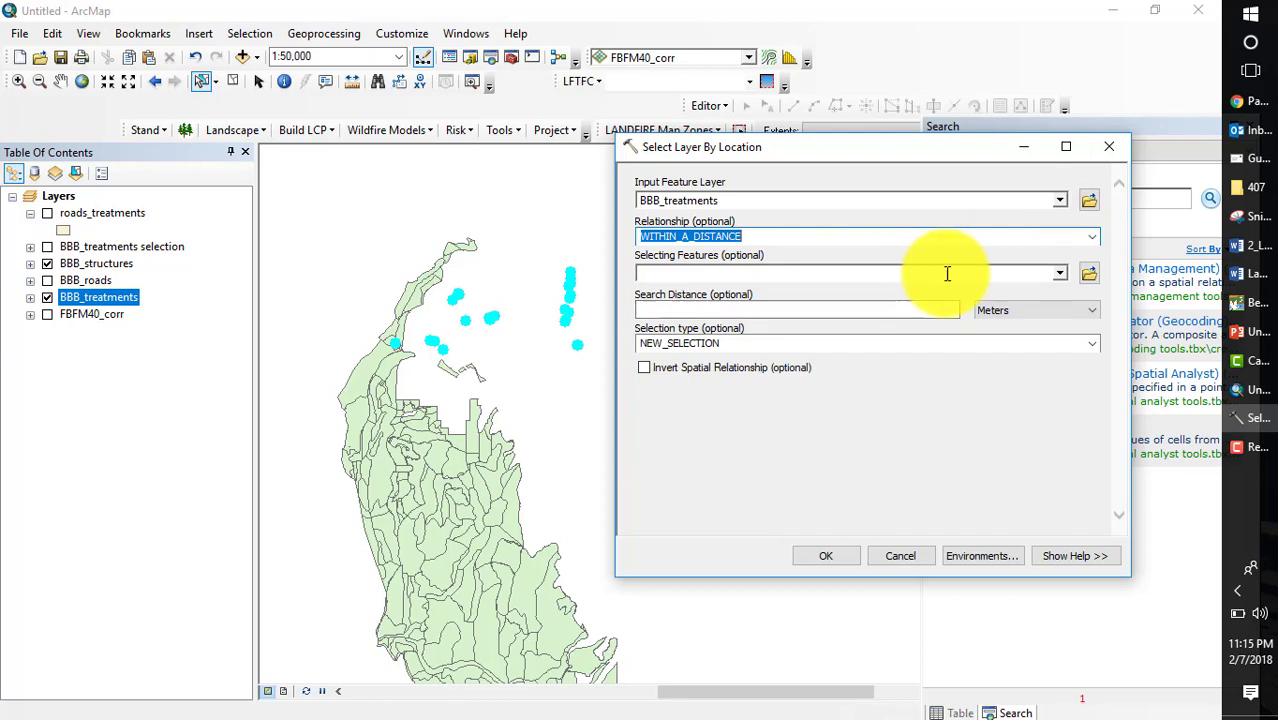
click(1060, 274)
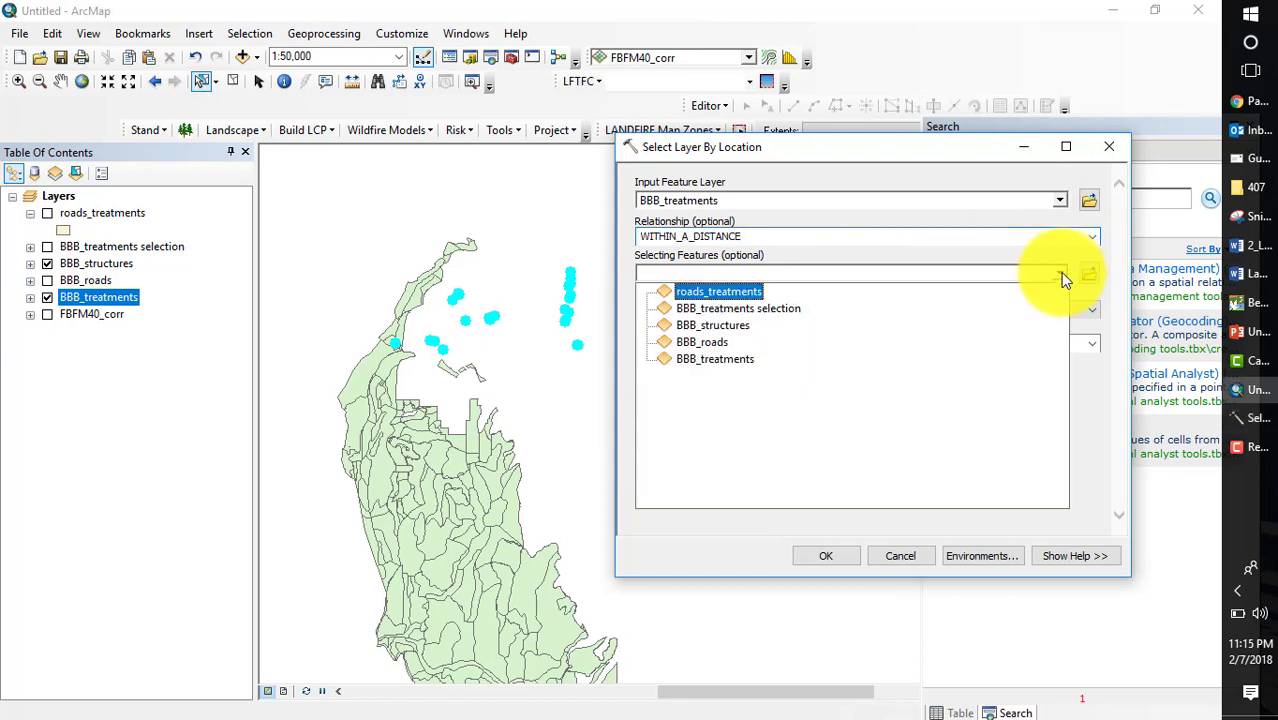
click(828, 327)
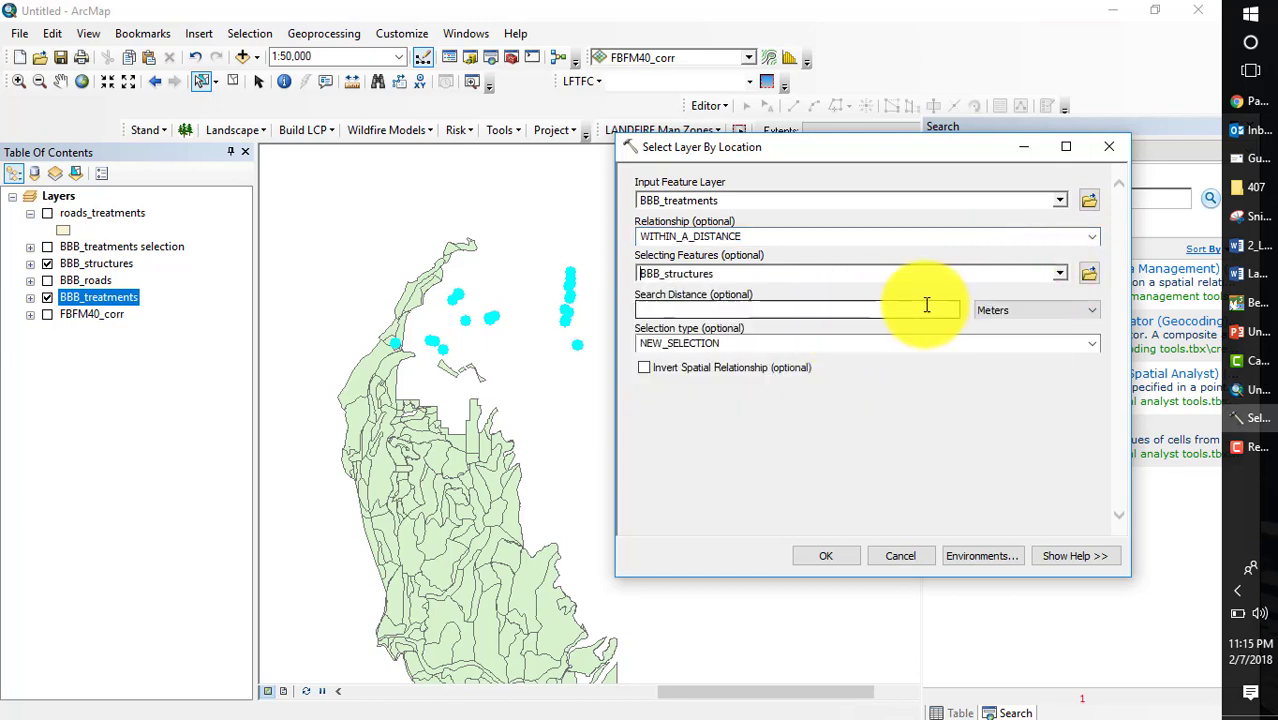
- Set the search distance to 0.75 miles and run the selection by location
click(899, 308)
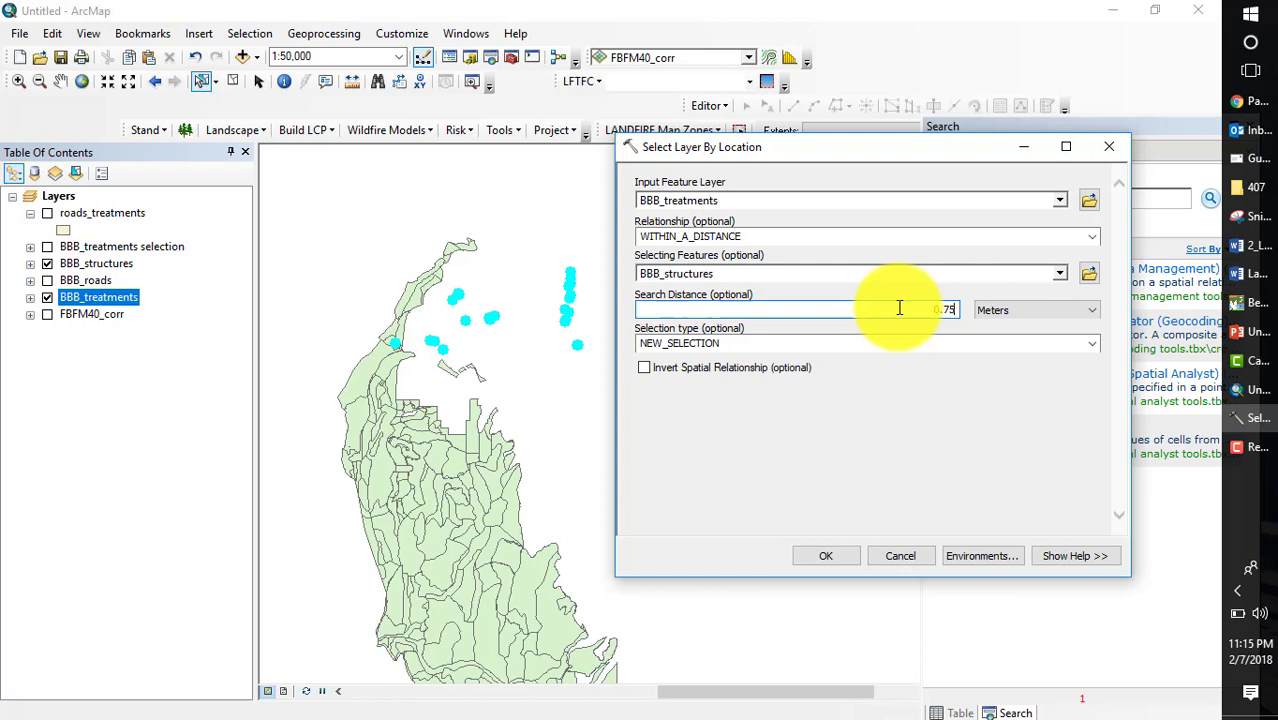
click(1093, 313)
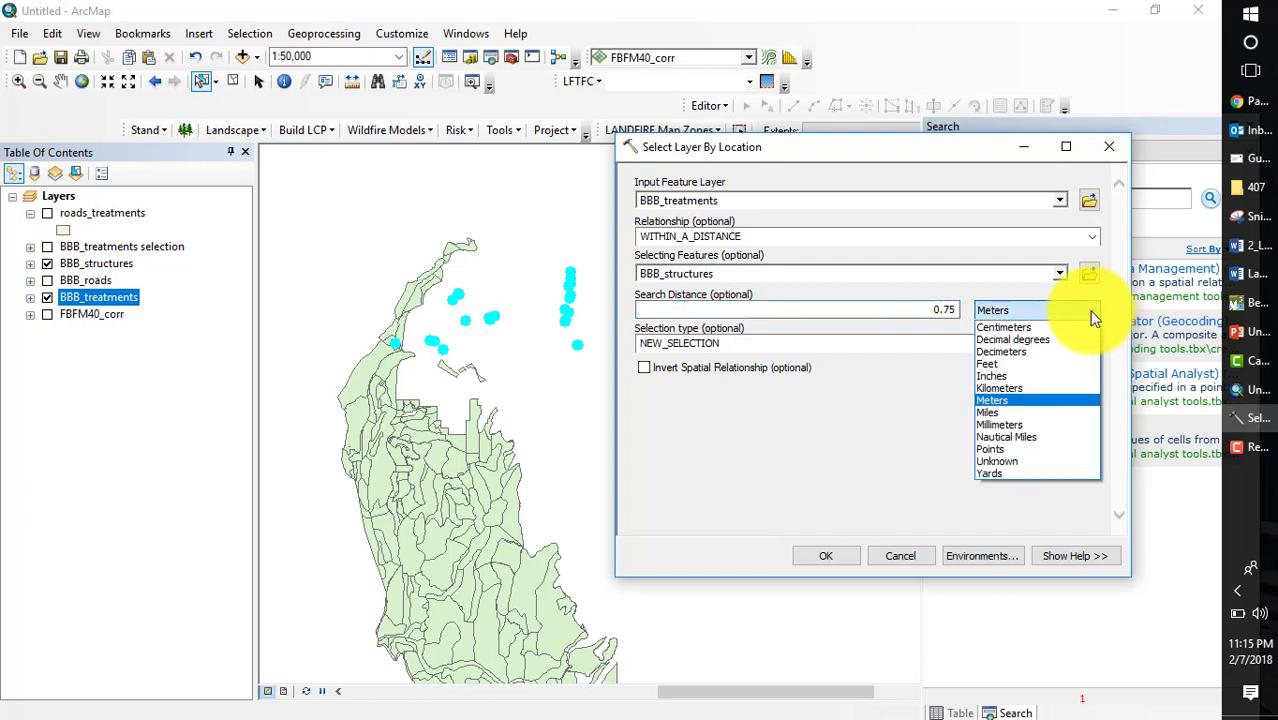
click(1008, 411)
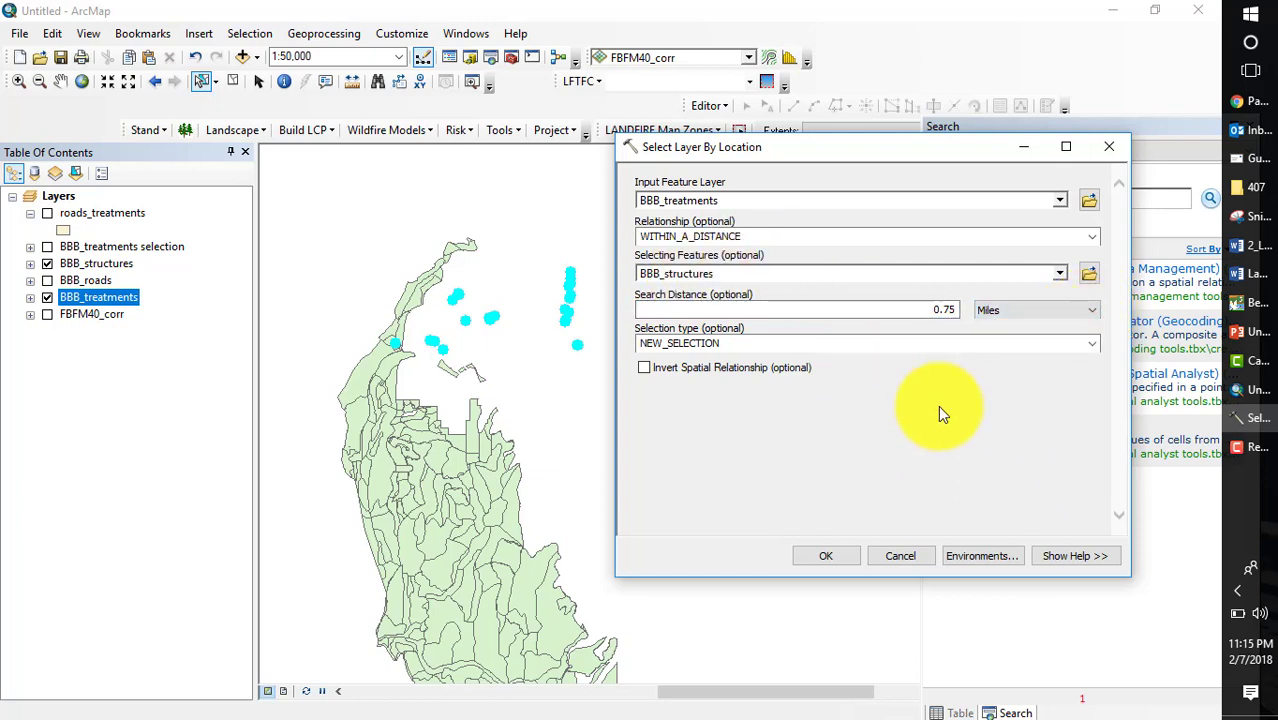
click(827, 558)
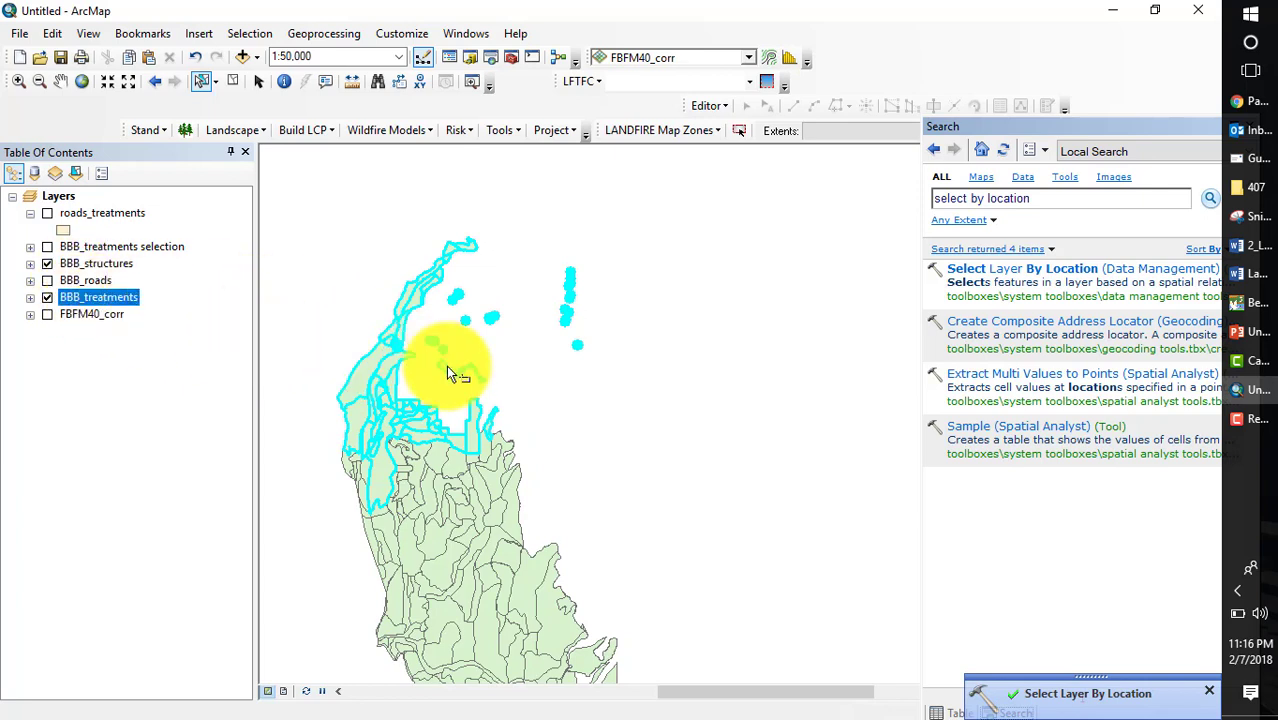
- Open the BBB_treatments attribute table, move it clear of the Search window, and view the statistics of the ACRES field
right_click(104, 297)
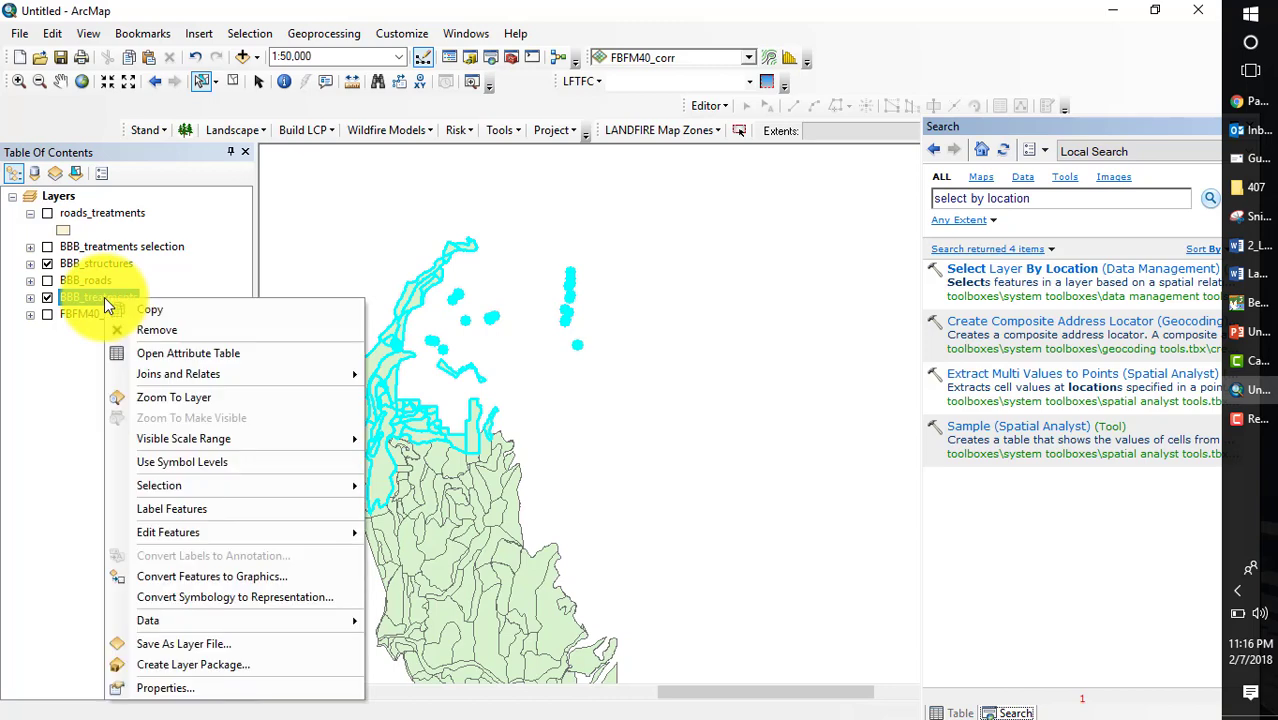
click(175, 353)
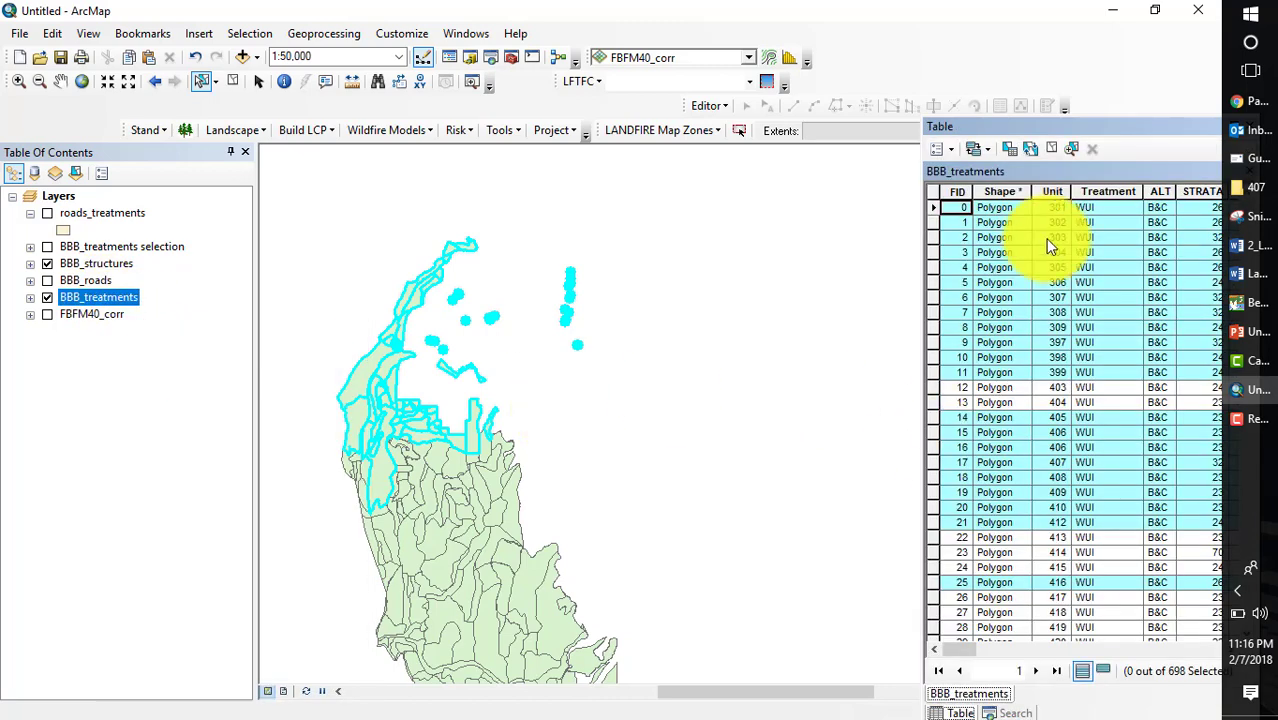
drag(1085, 131, 935, 290)
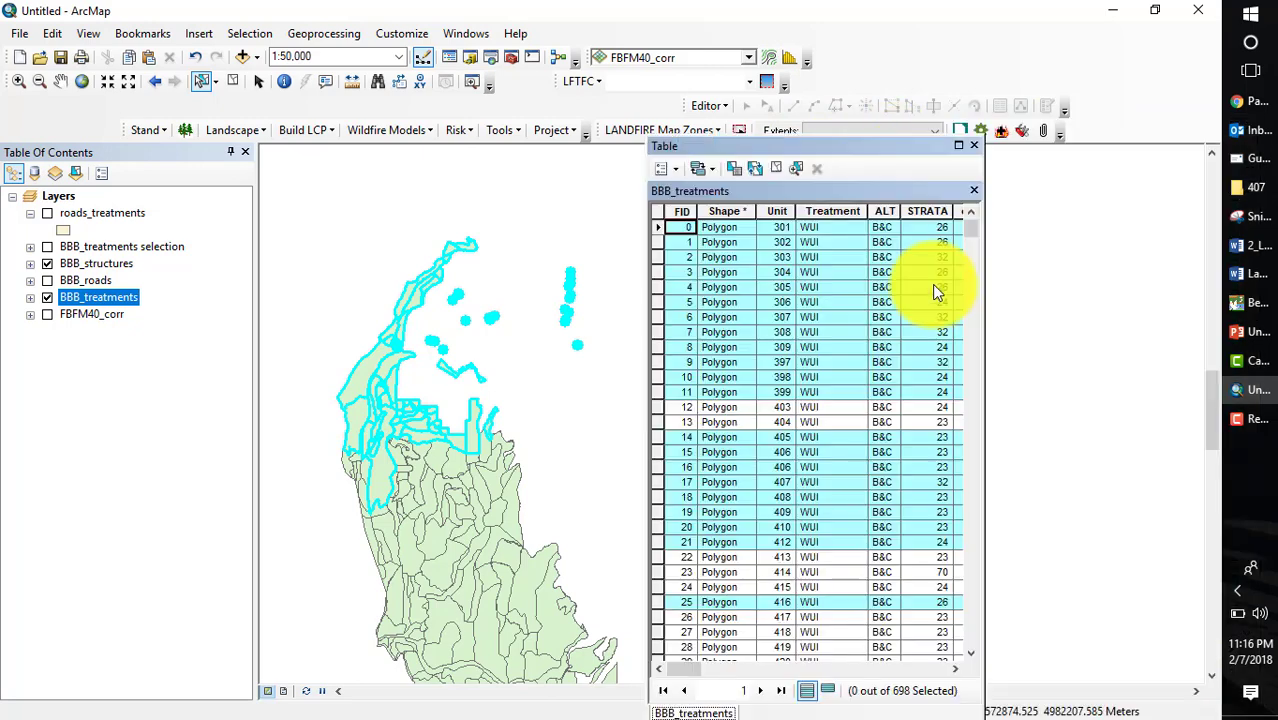
drag(675, 668, 833, 676)
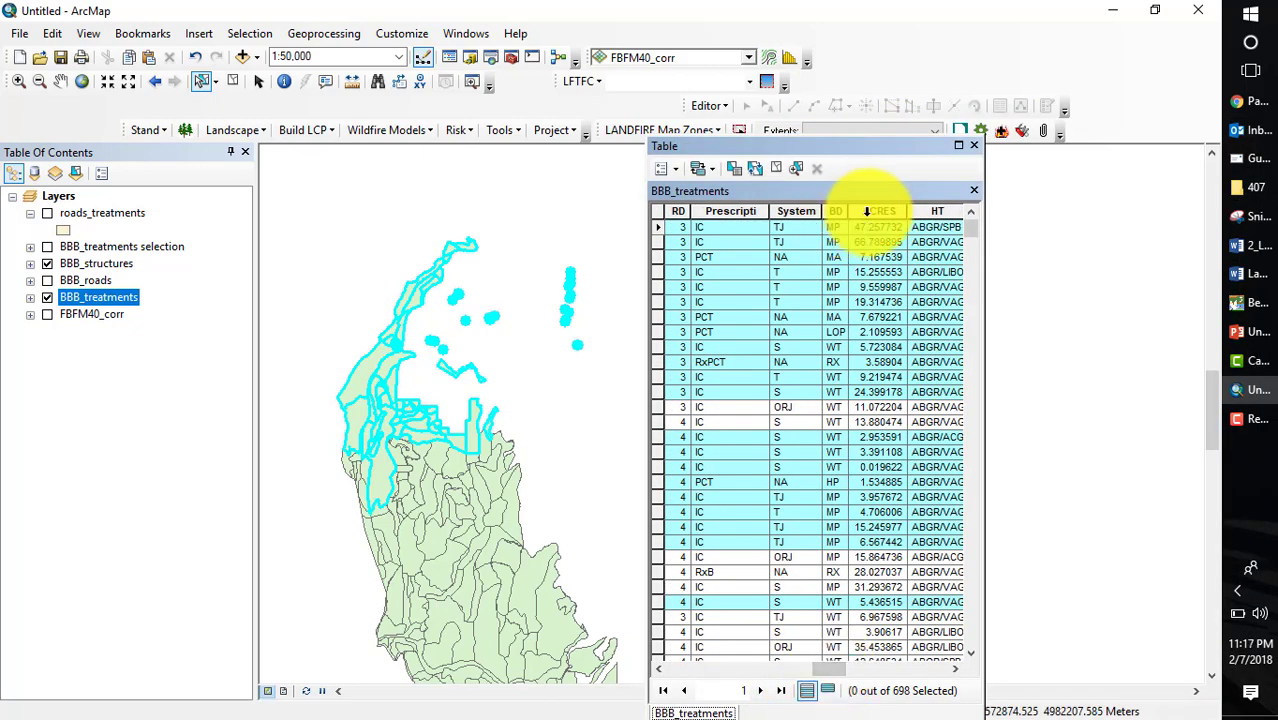
right_click(869, 209)
click(930, 300)
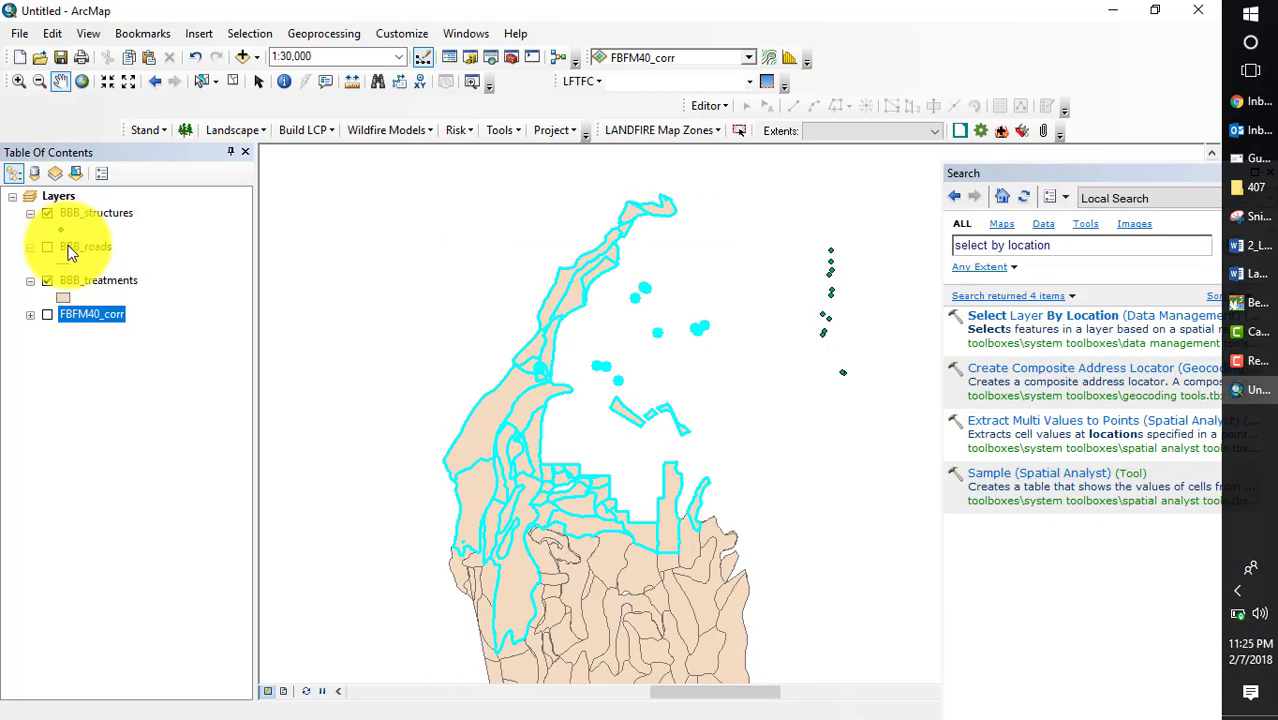
- Export the selected BBB_treatments features to C:\407\Lesson_4\Outputs as wui_treatments and add the exported data to the map
click(93, 282)
right_click(94, 282)
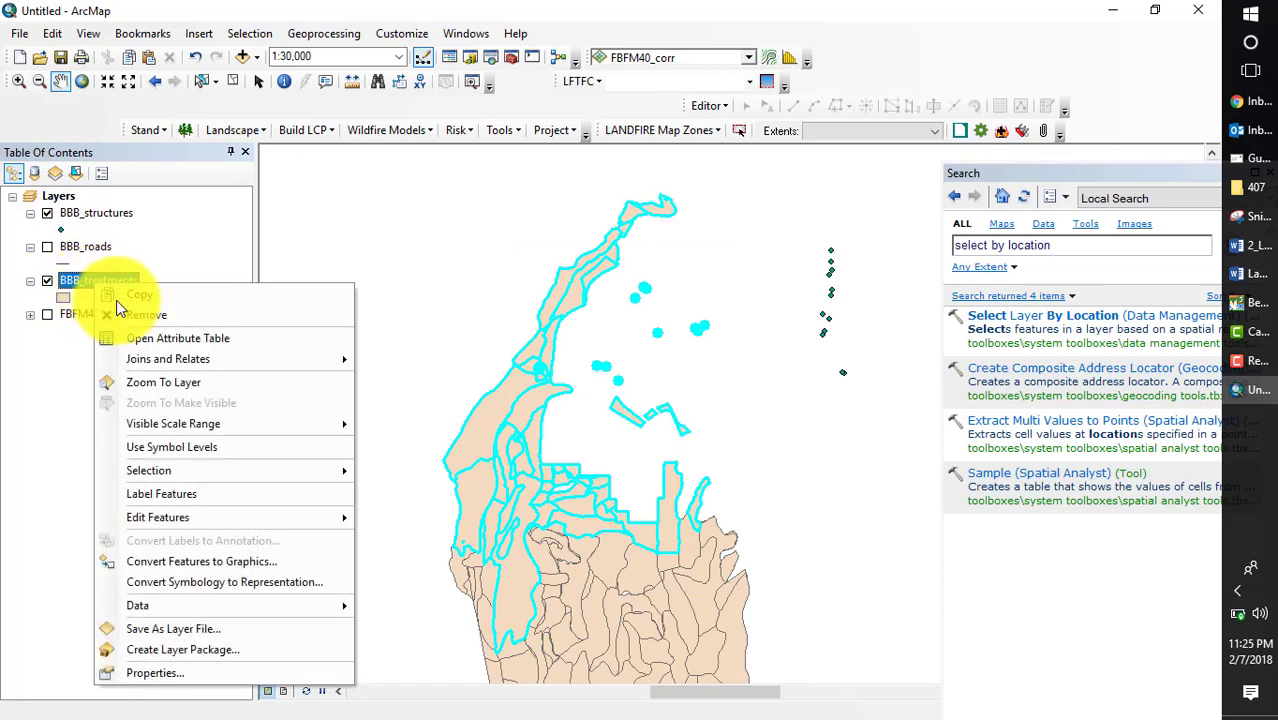
mouse_move(282, 603)
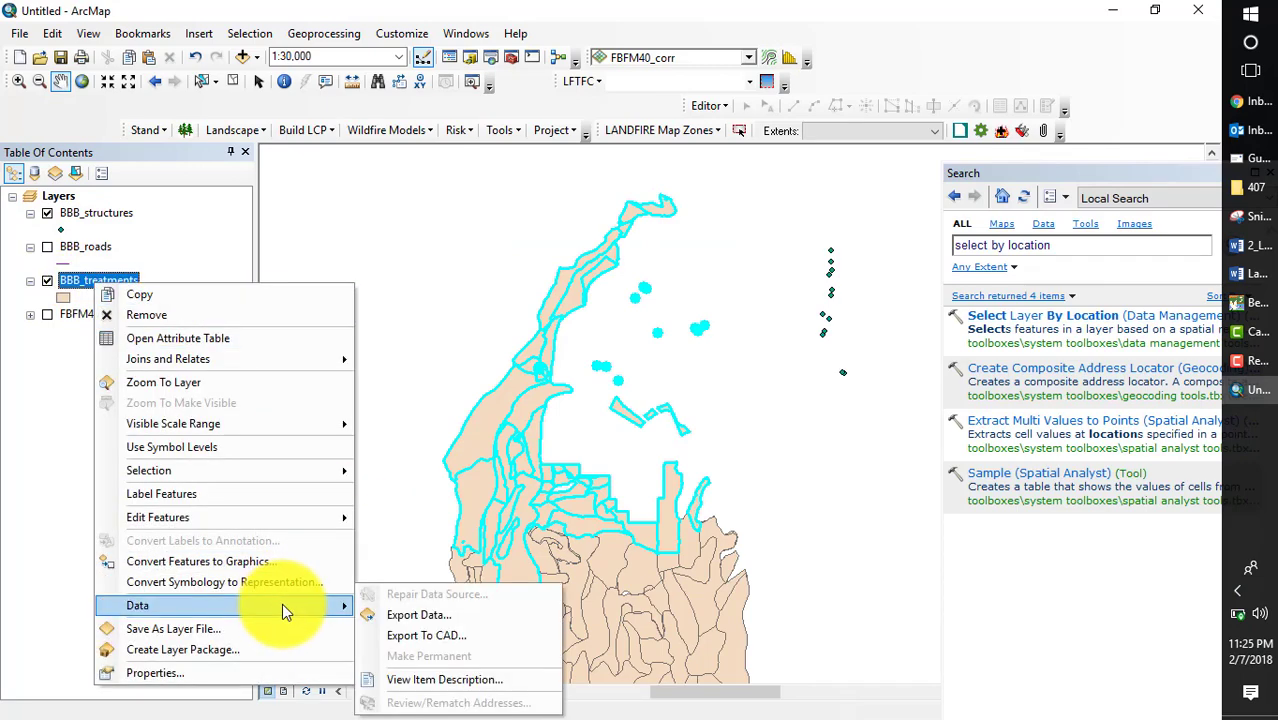
click(421, 616)
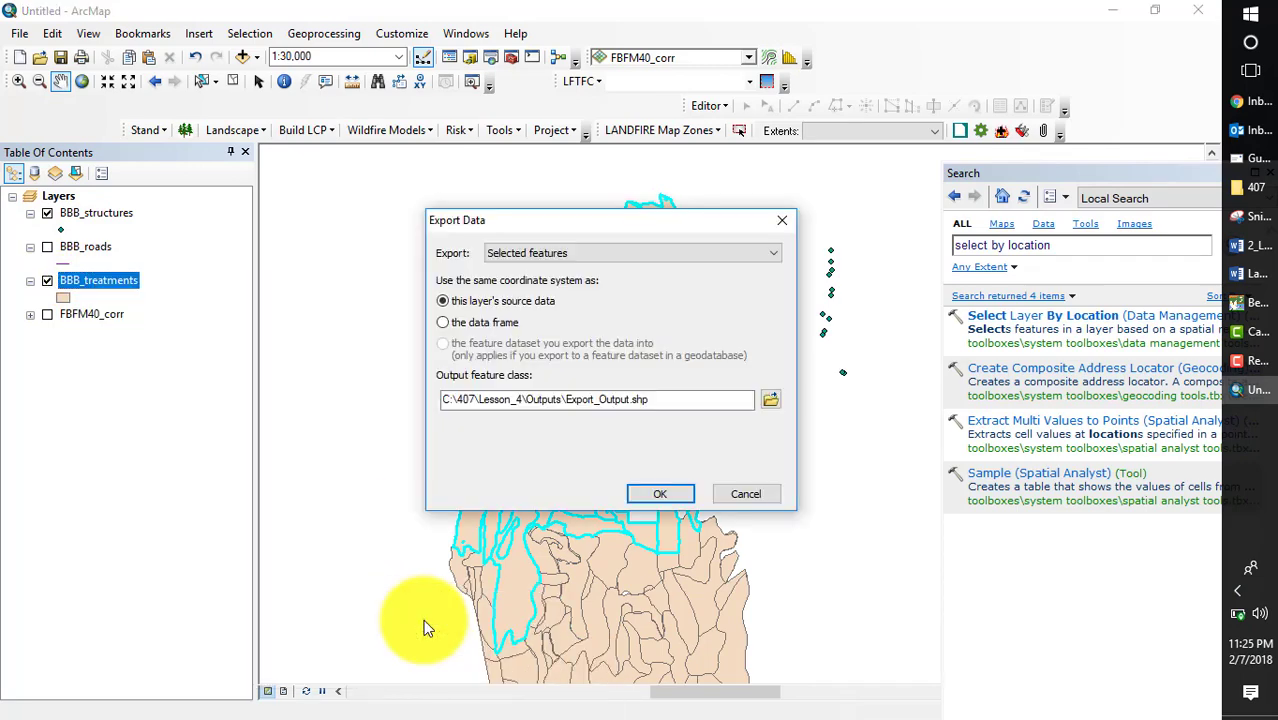
click(655, 399)
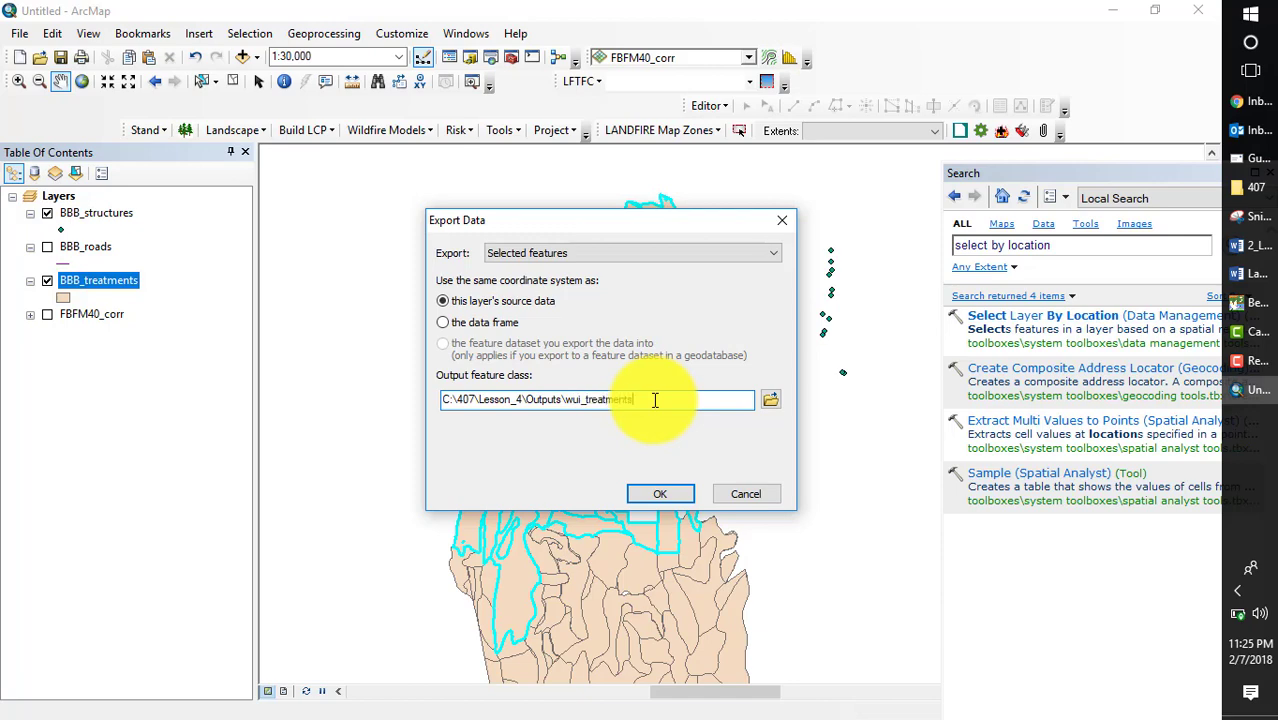
click(664, 492)
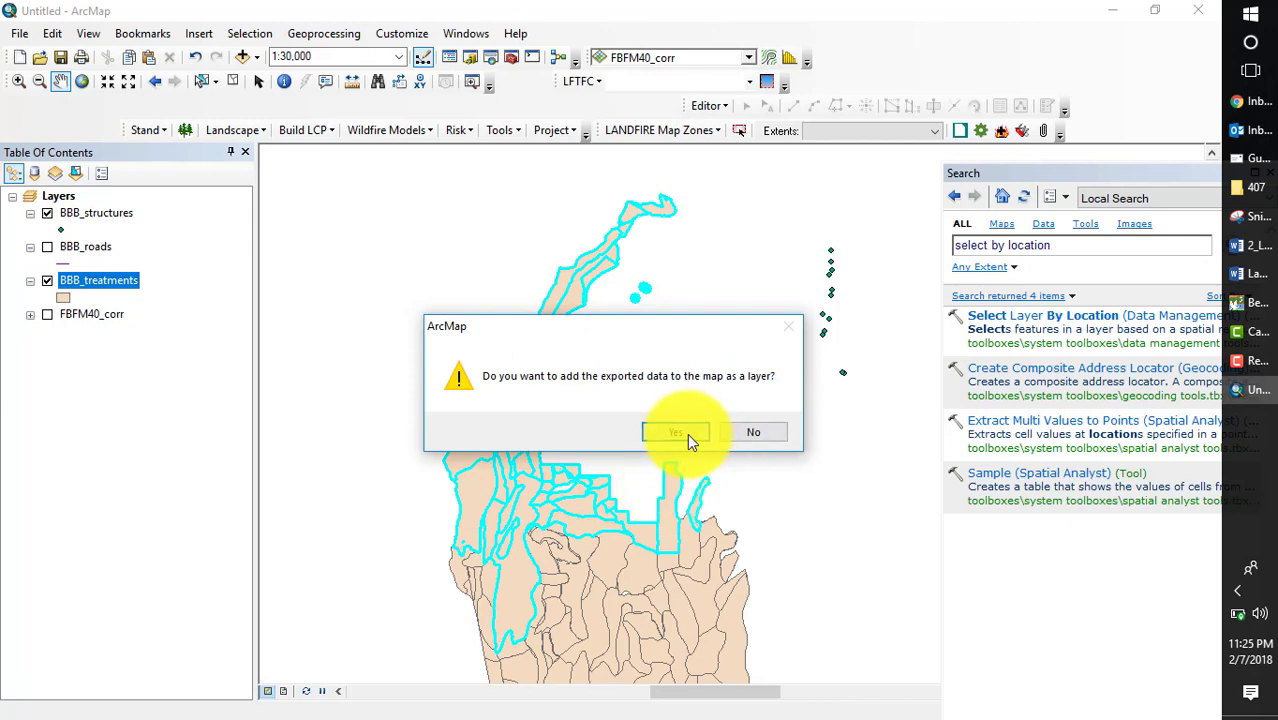
click(682, 432)
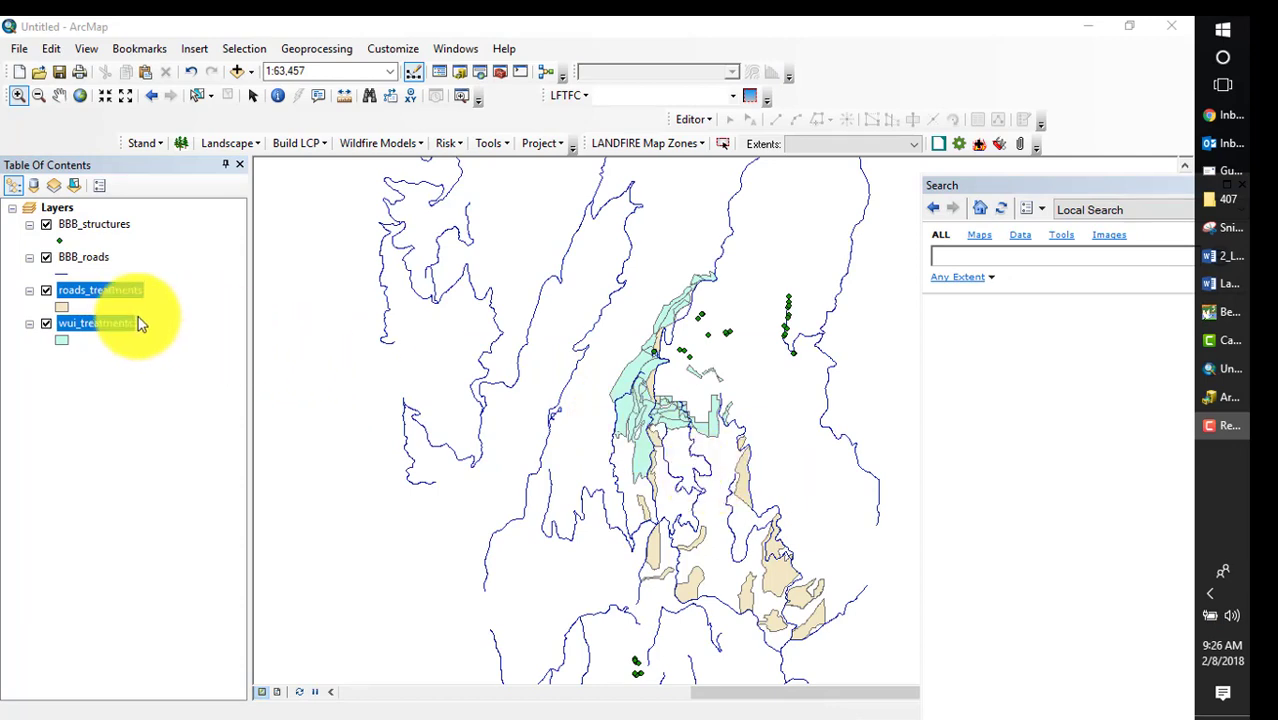
- Open the roads_treatments attribute table, widen and reposition it, and bring the DisplayC field into view
click(971, 257)
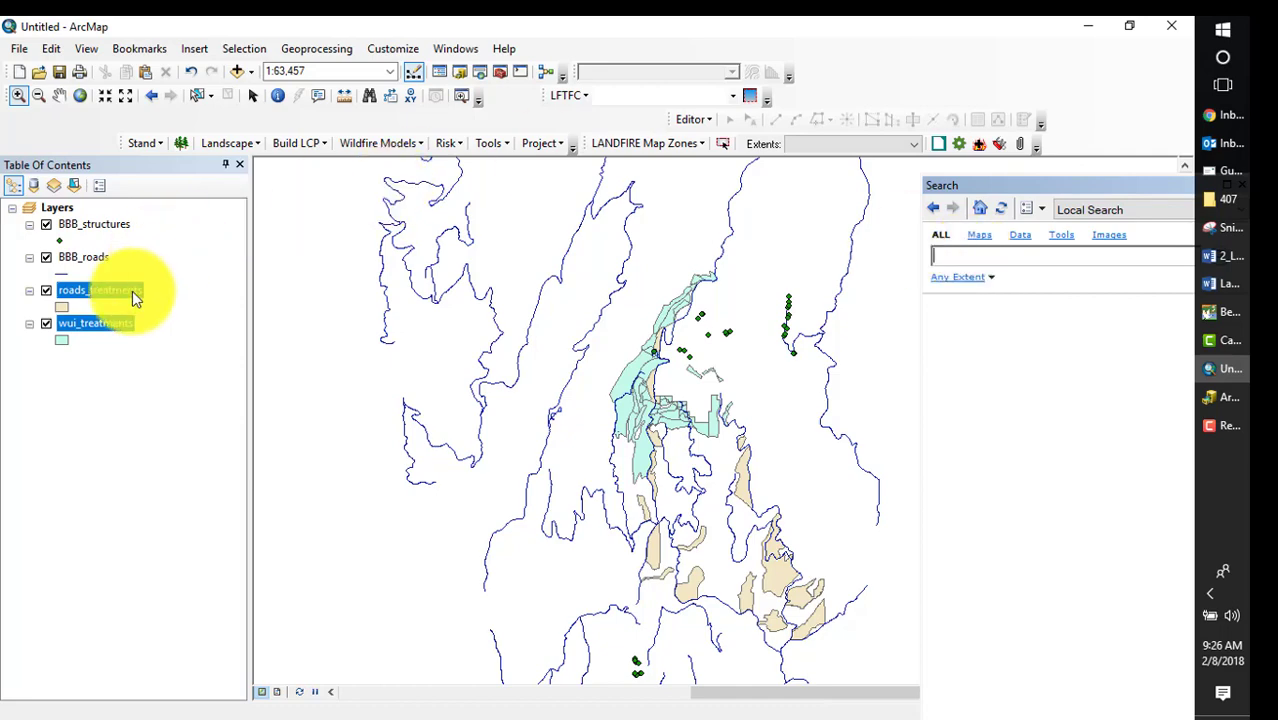
click(190, 347)
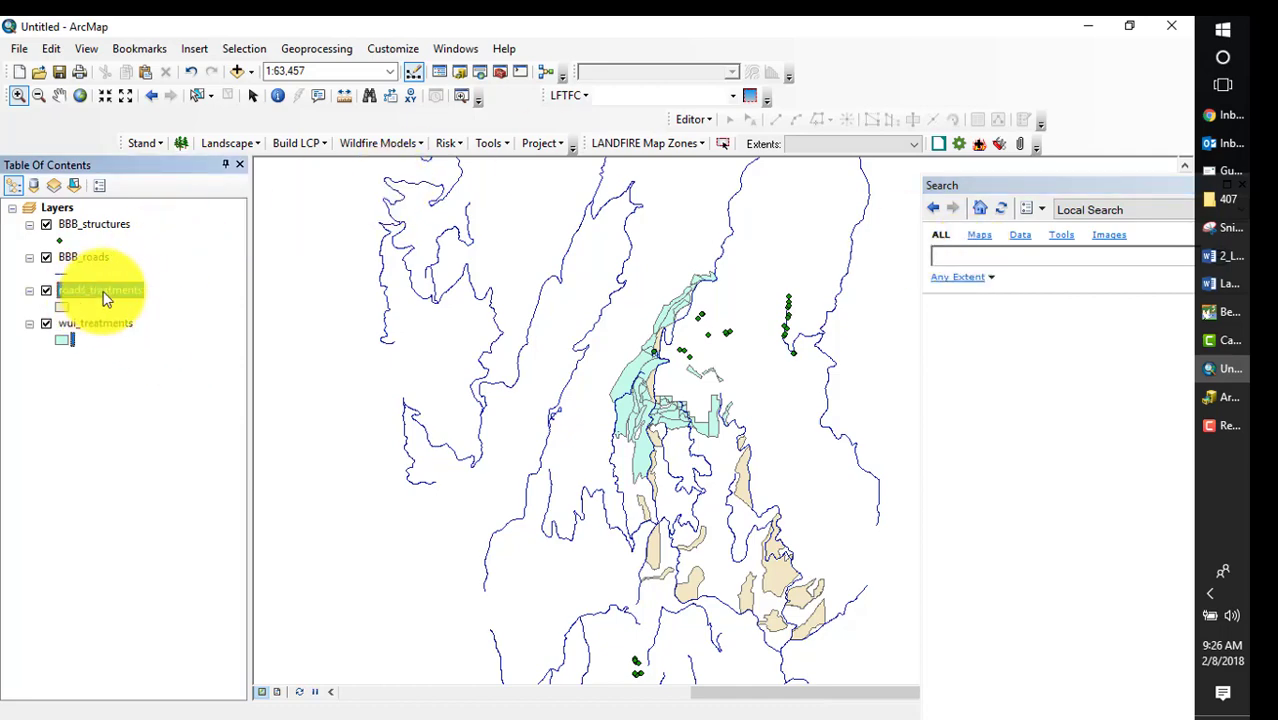
right_click(104, 291)
click(183, 346)
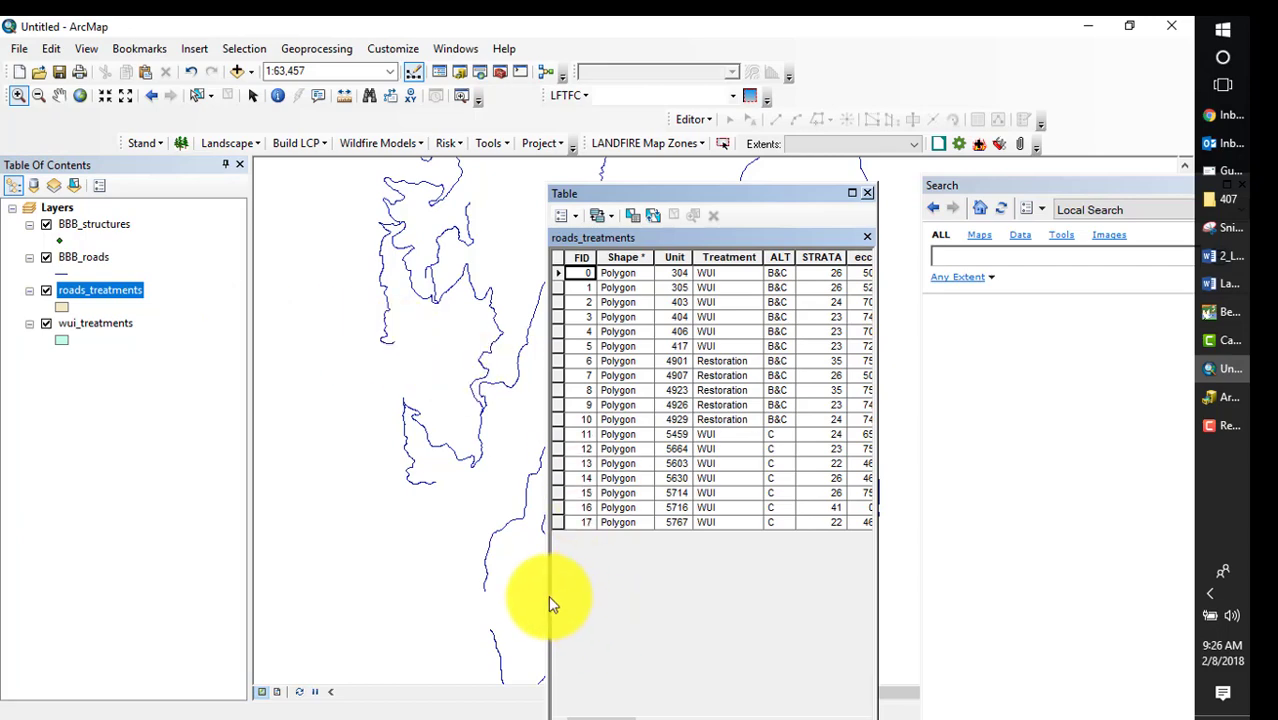
drag(548, 600, 315, 557)
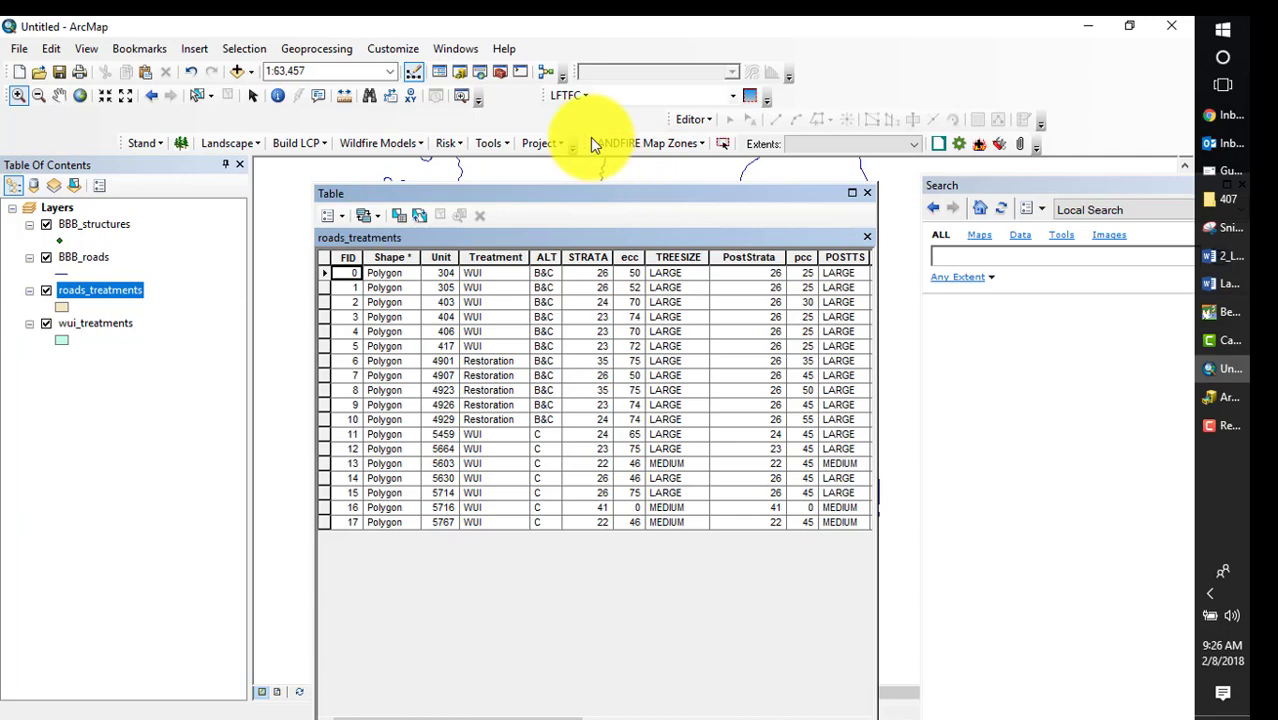
drag(695, 193, 650, 140)
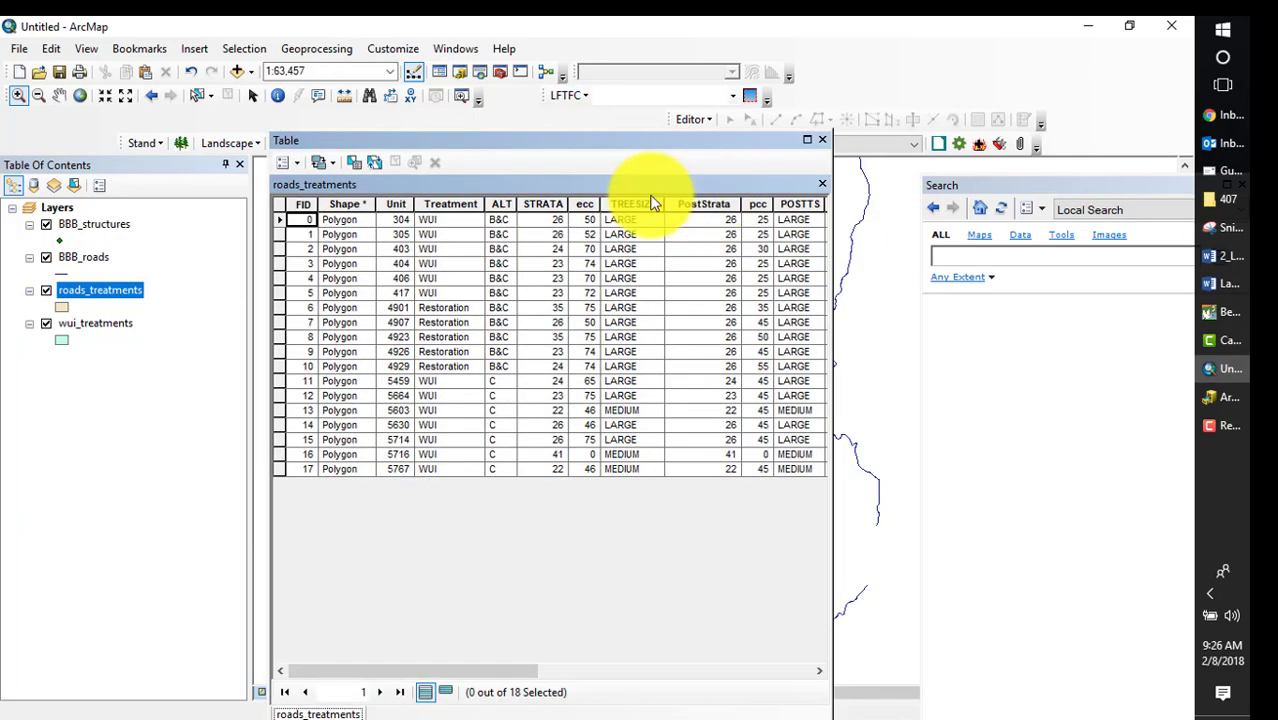
drag(471, 670, 710, 668)
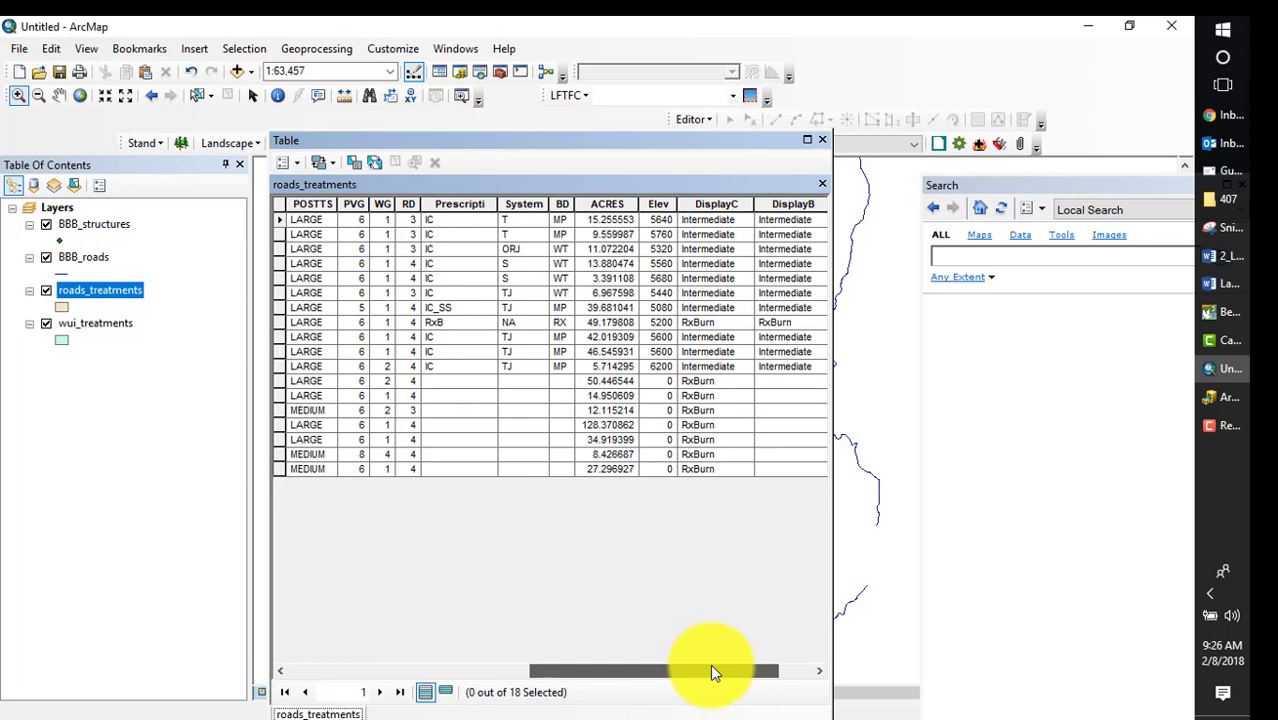
- Sort the roads_treatments table ascending by DisplayC and select all records with the value Intermediate
click(703, 206)
right_click(704, 207)
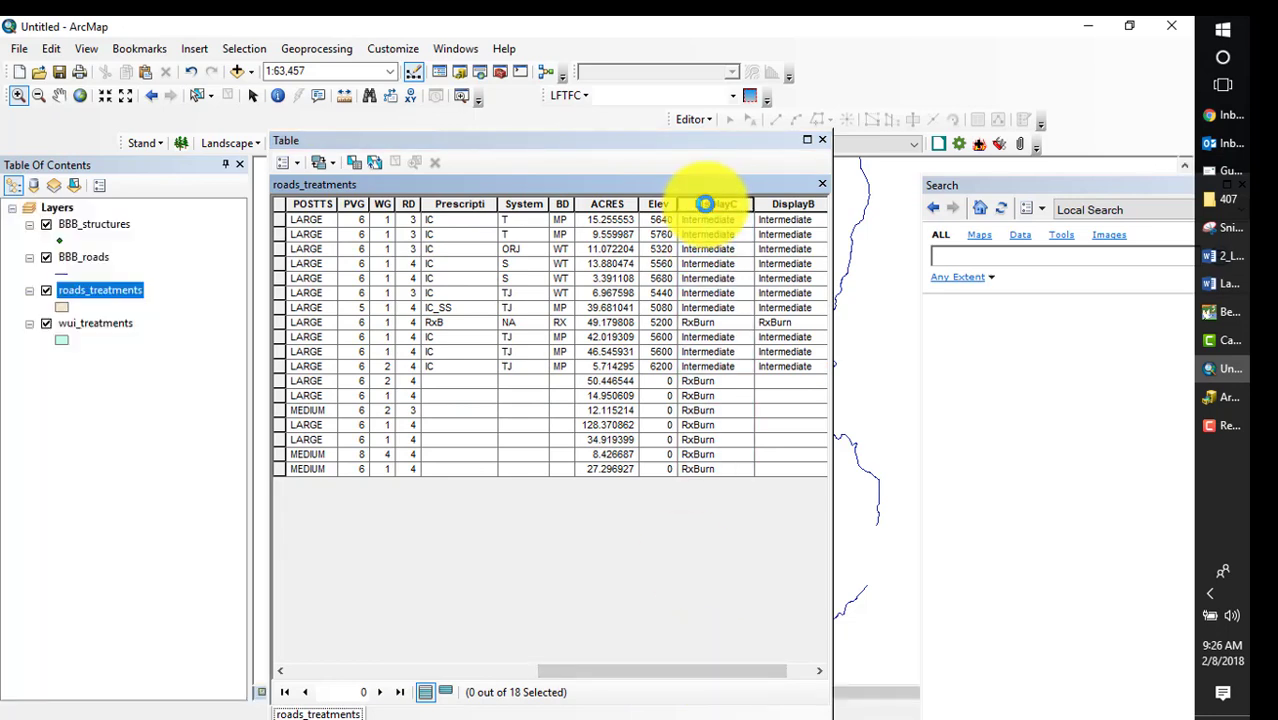
click(745, 212)
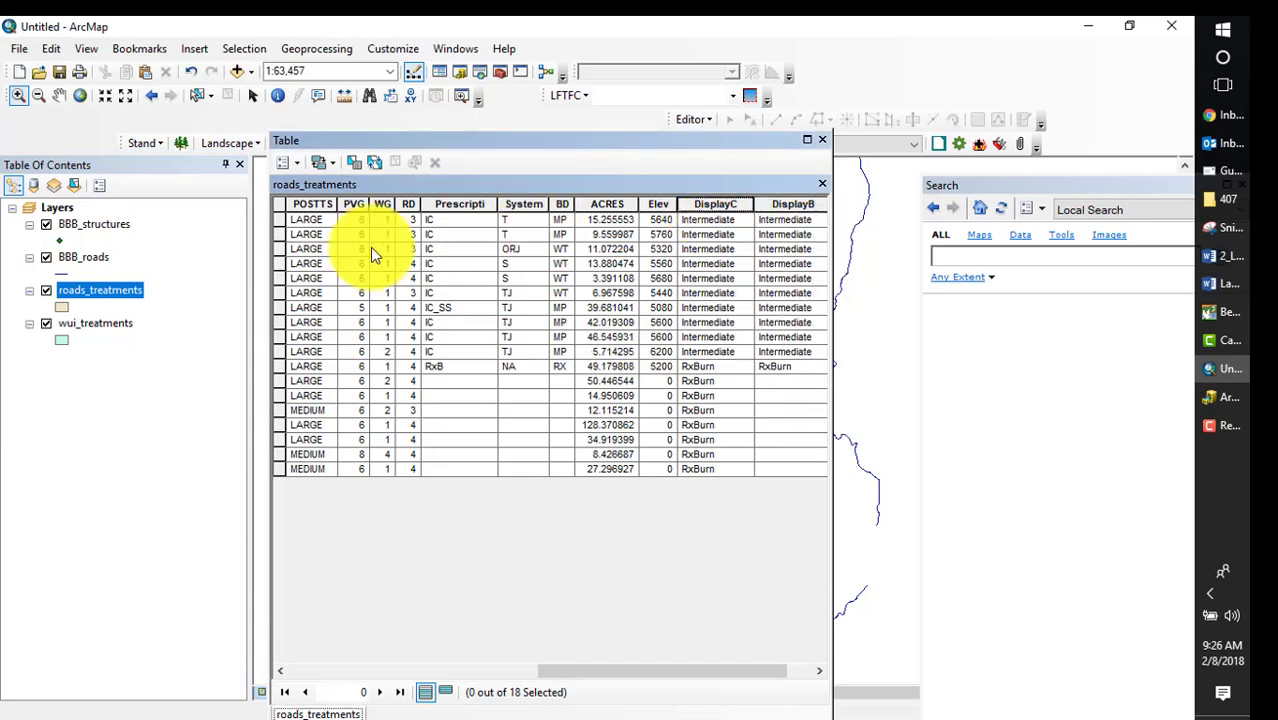
drag(281, 224, 282, 352)
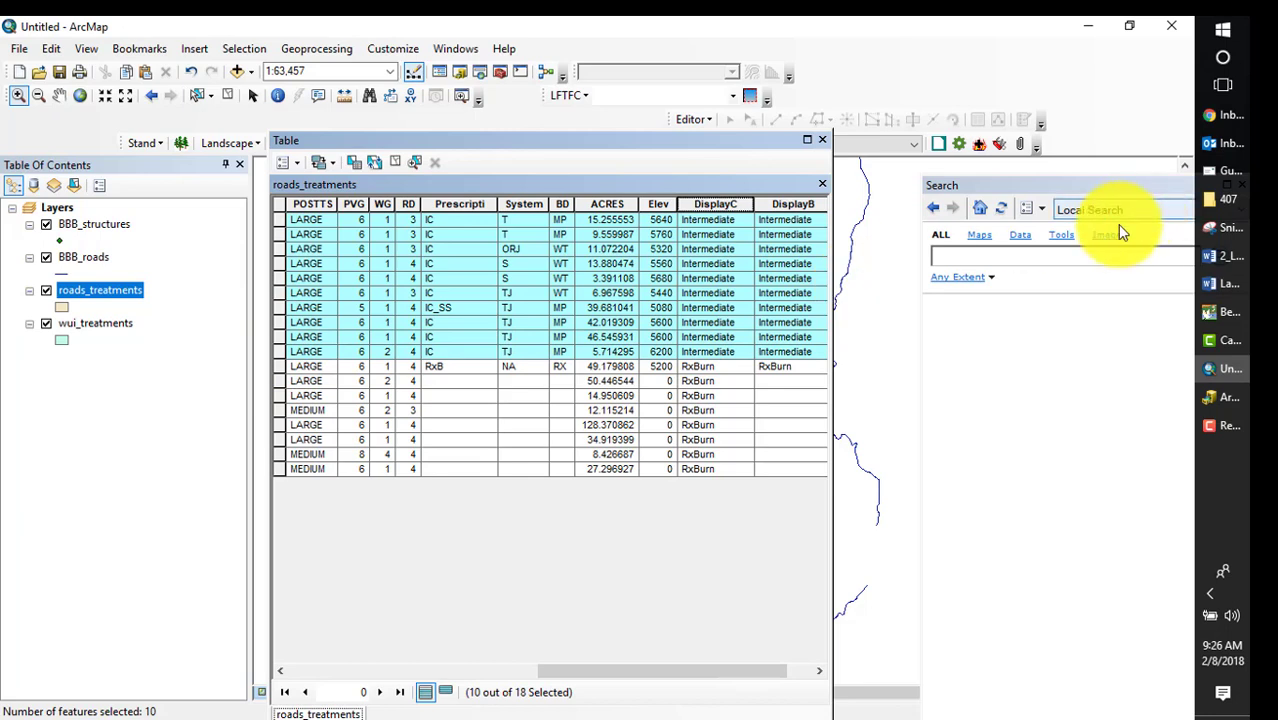
- Search for conversion and feature to raster, and open the Feature to Raster conversion tool
click(1044, 255)
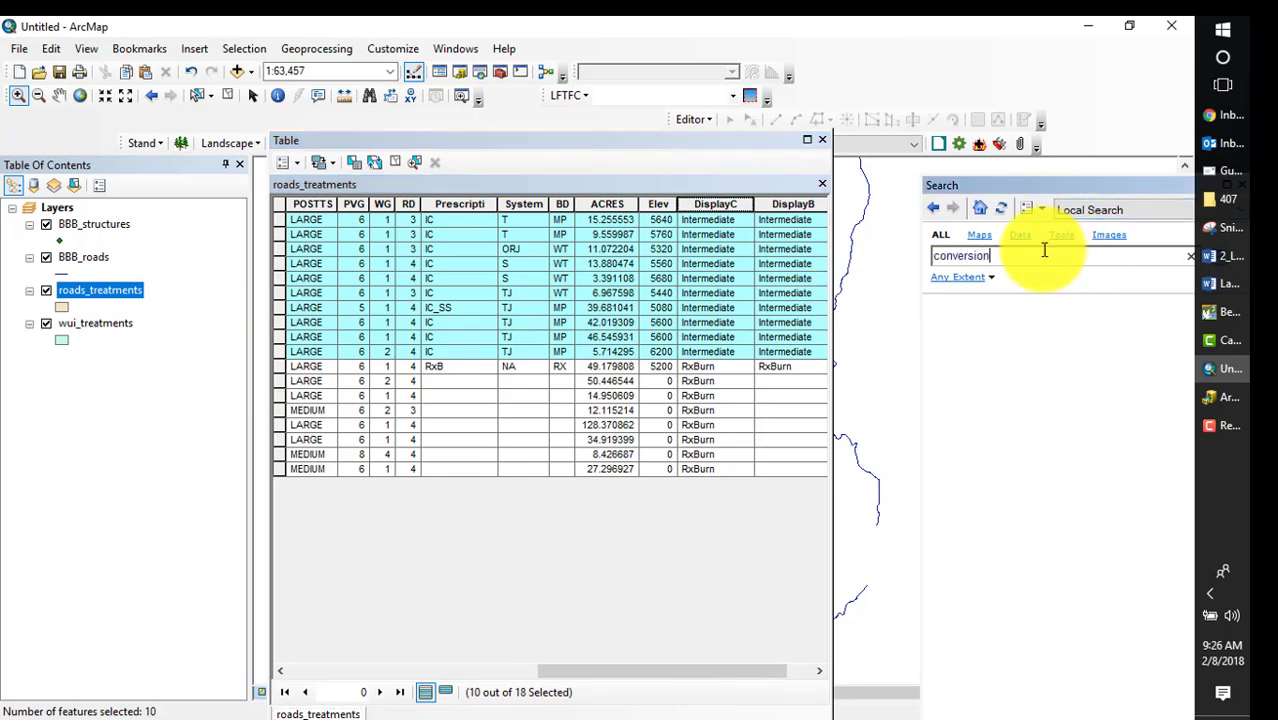
key(Return)
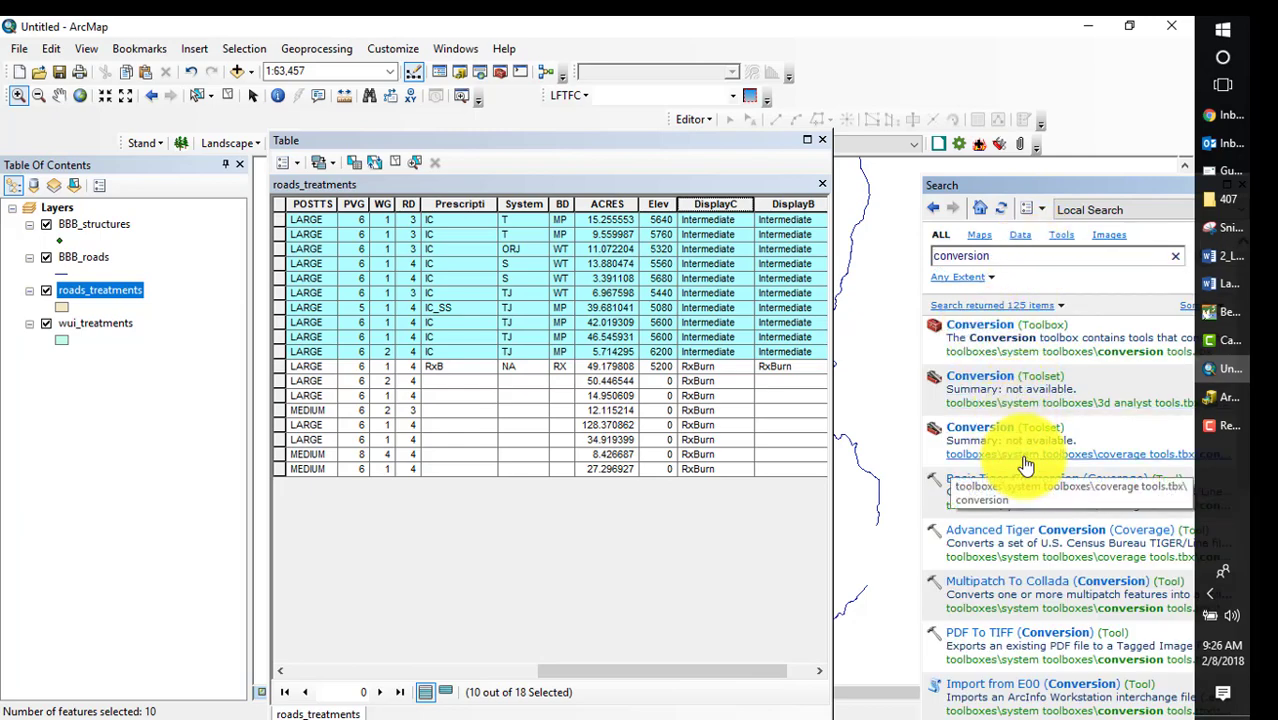
double_click(1021, 256)
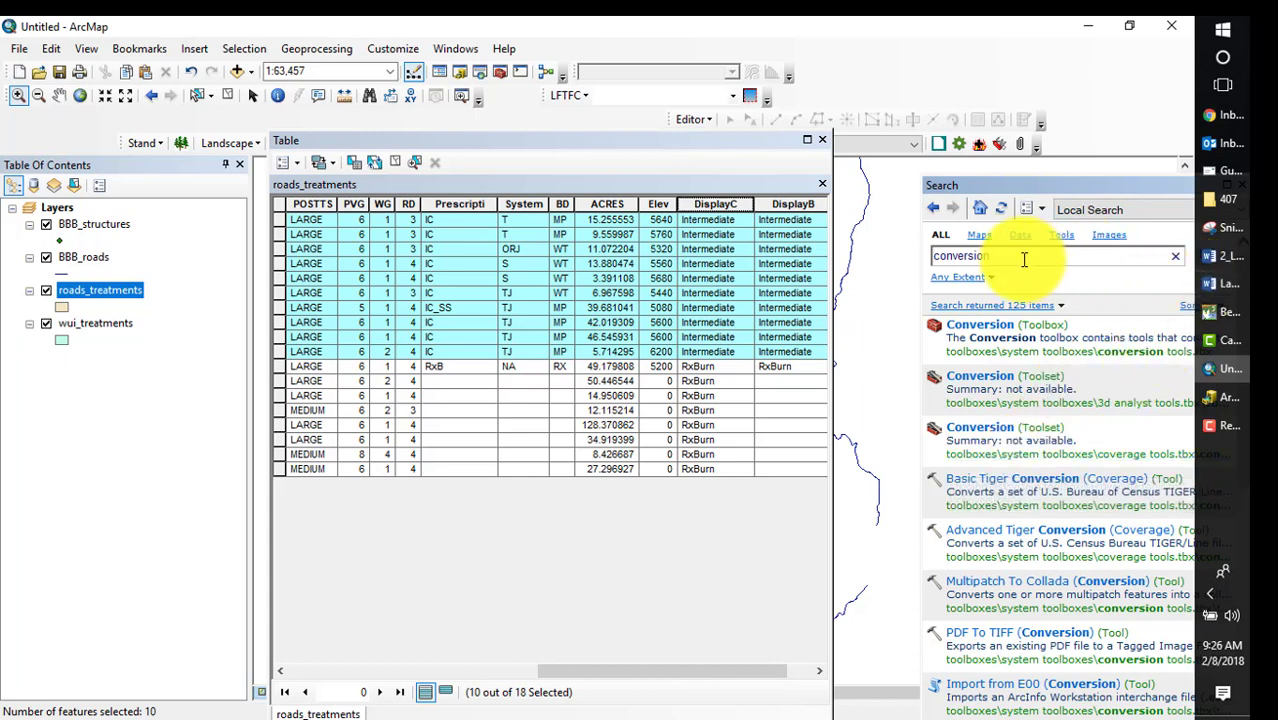
text(feature to raster)
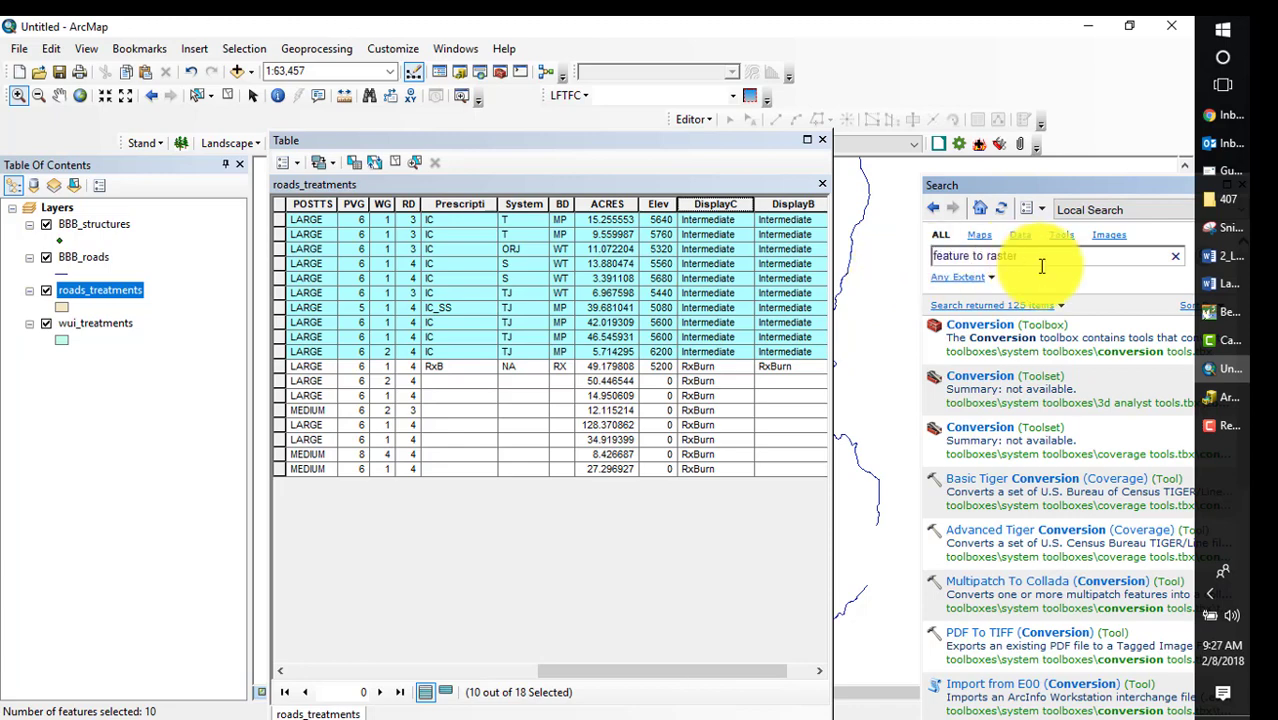
key(Return)
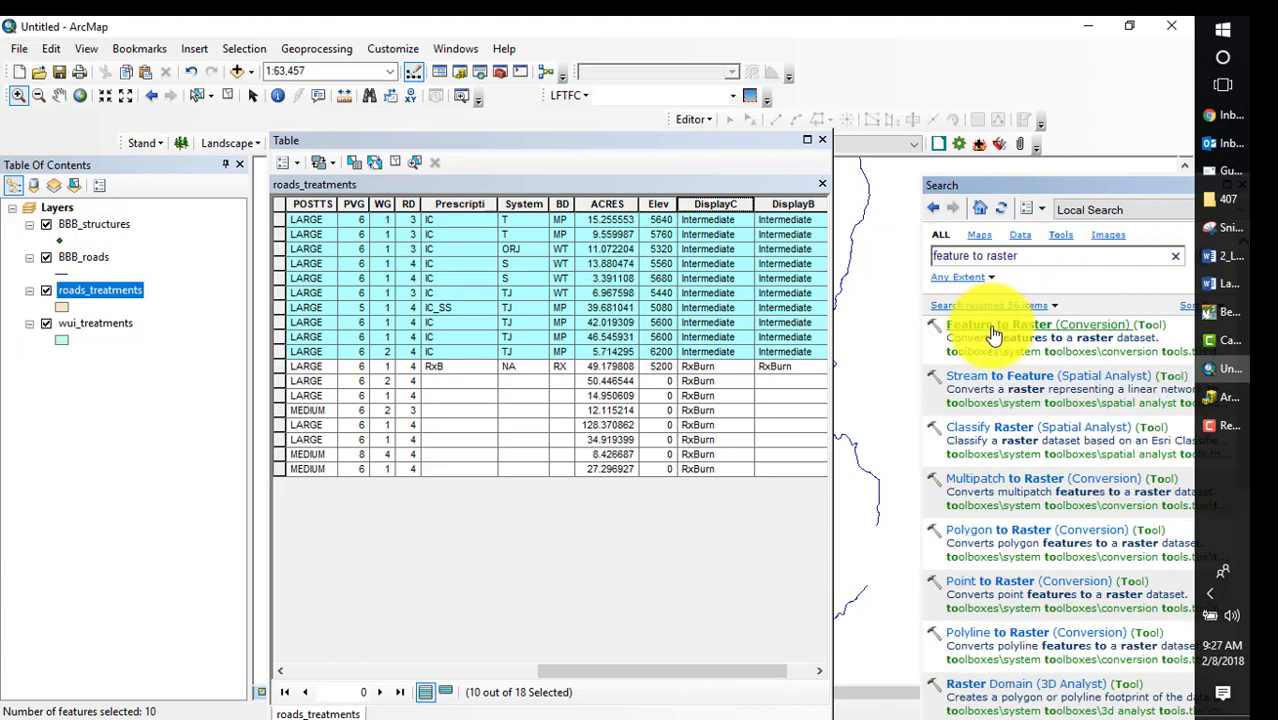
click(993, 333)
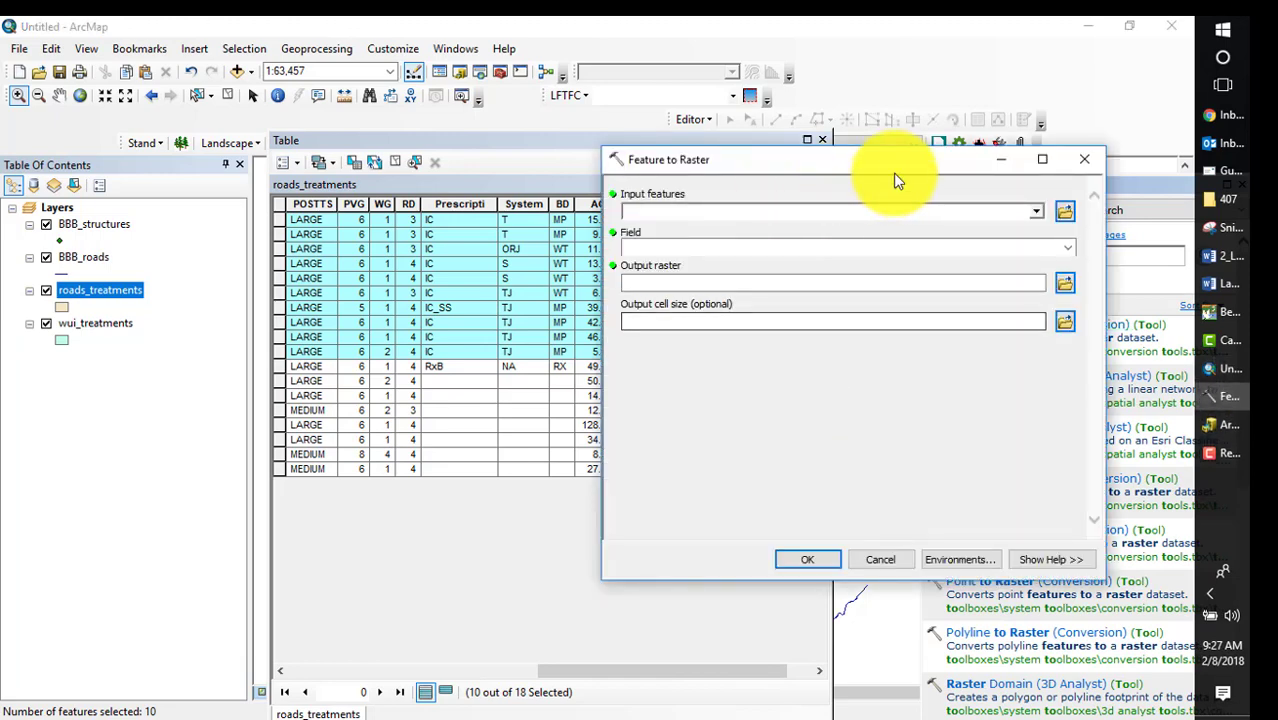
- Set roads_treatments as the input features and DisplayC as the conversion field
click(1038, 212)
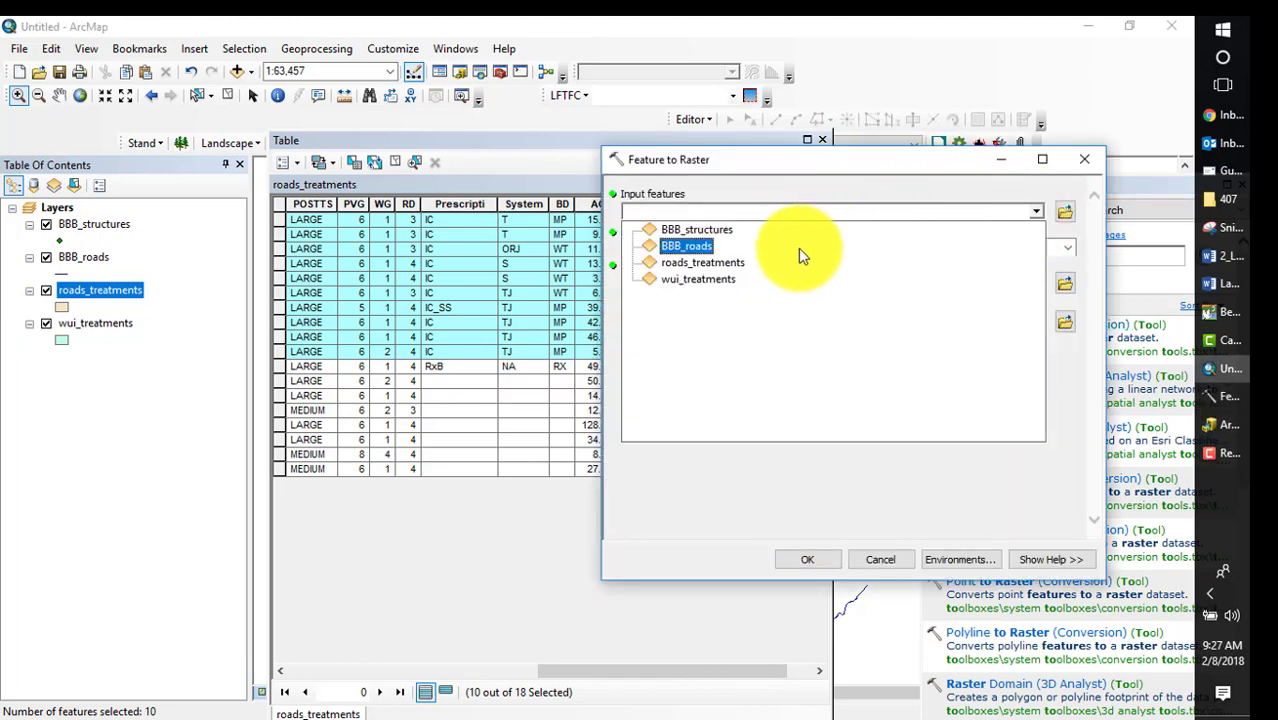
click(736, 265)
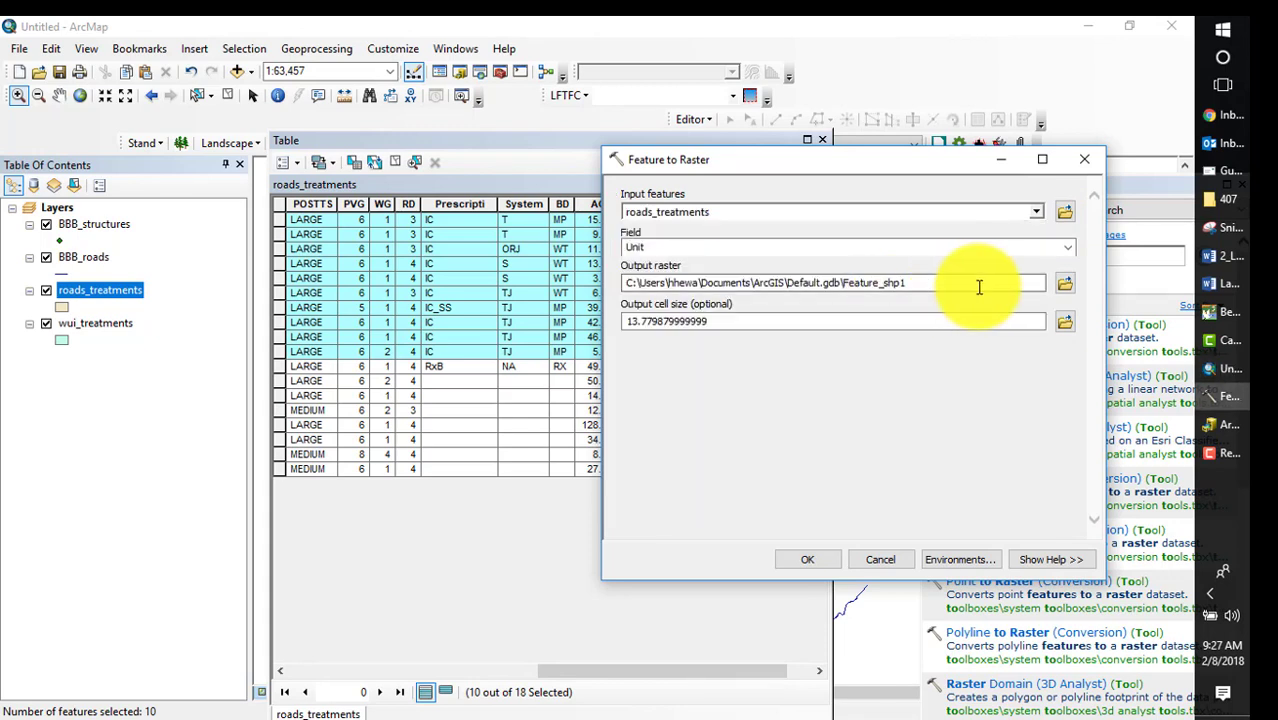
click(1068, 248)
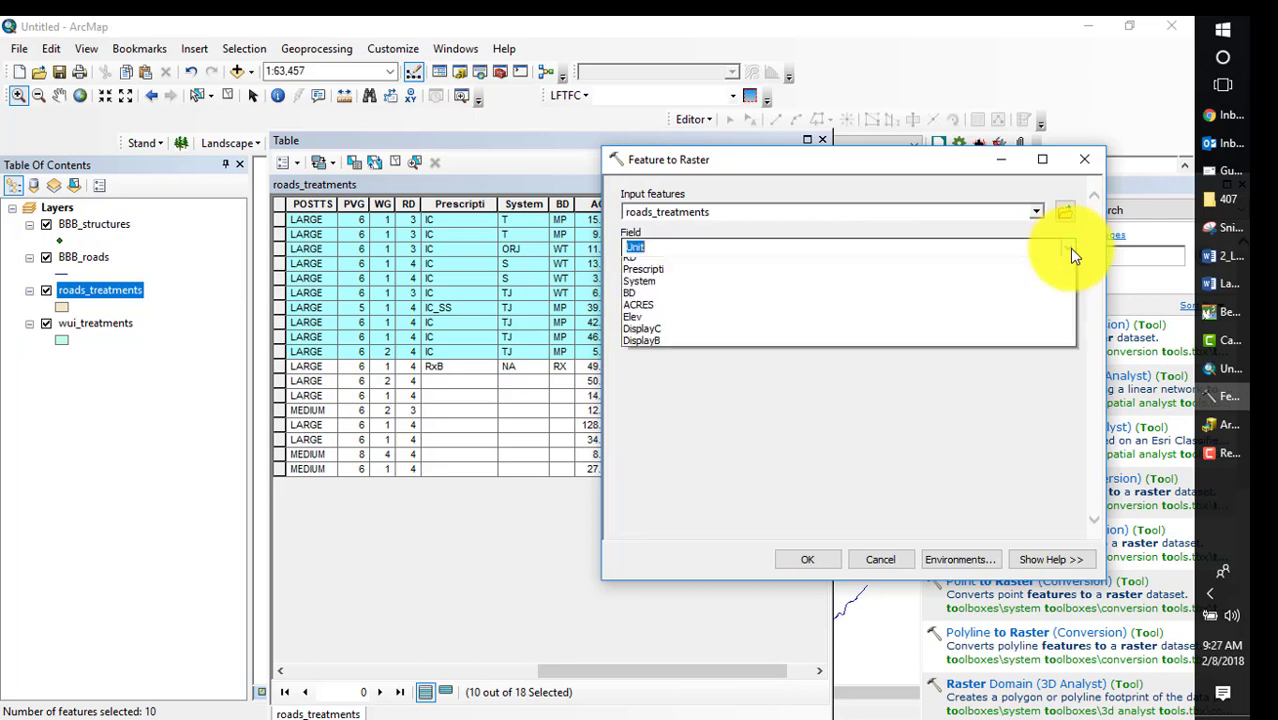
click(766, 479)
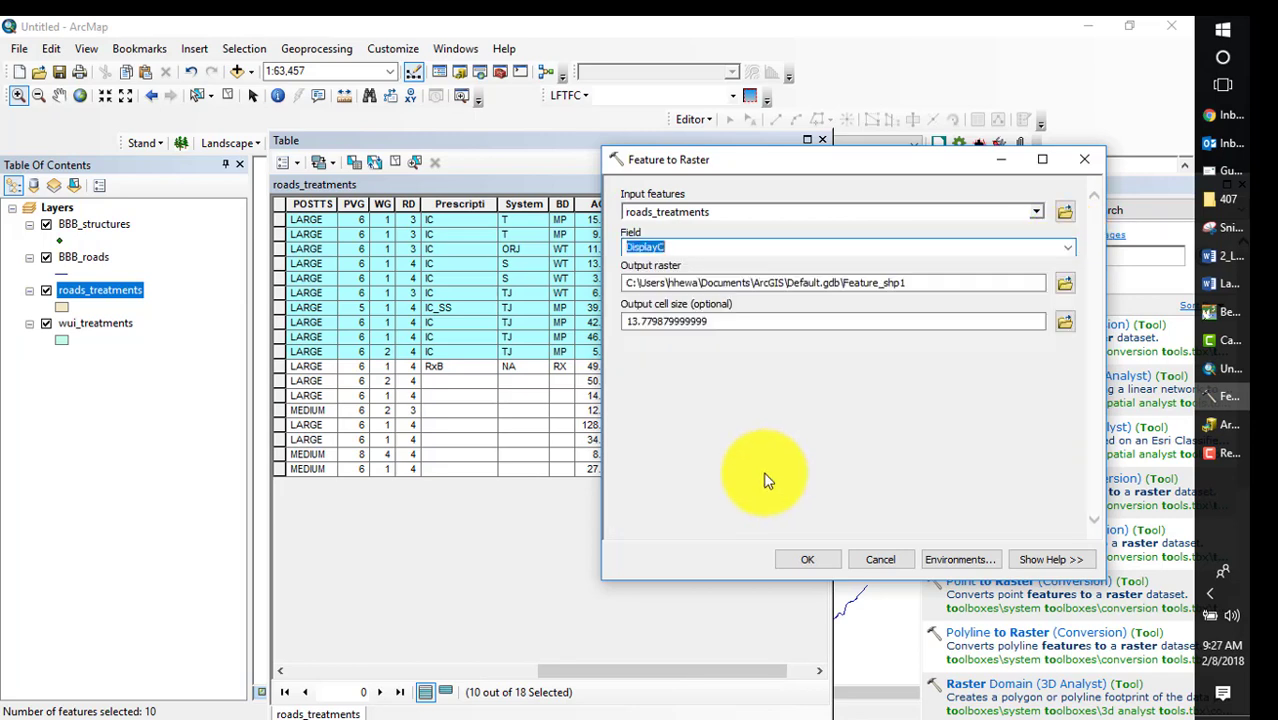
- Set the output raster to roads_I in C:\407\Lesson_4\LANDFIRE and the output cell size to 30
click(1064, 284)
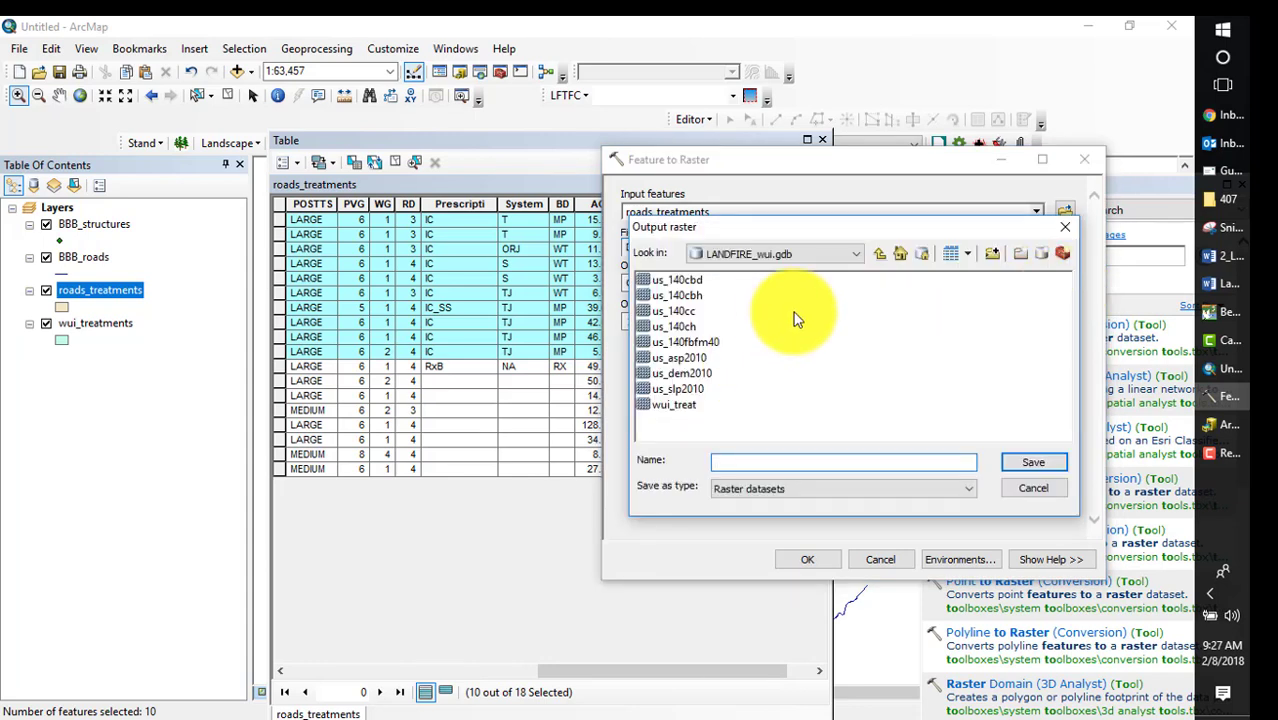
click(878, 254)
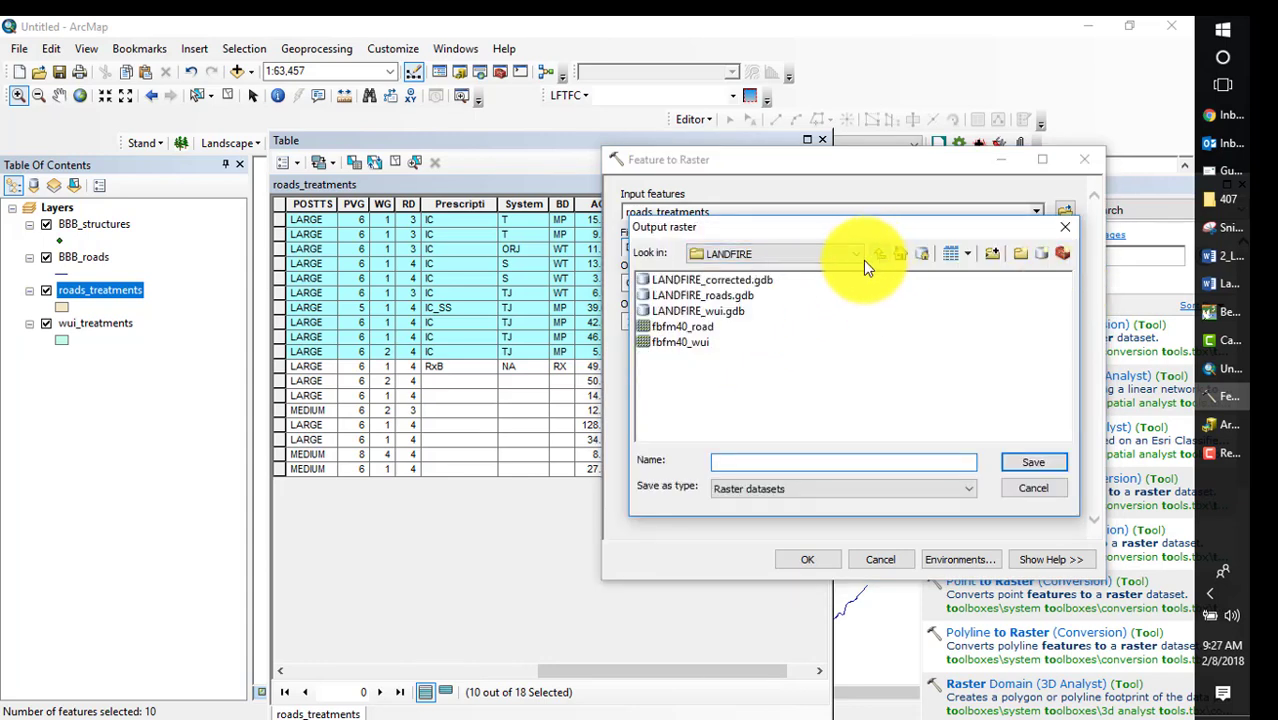
click(687, 295)
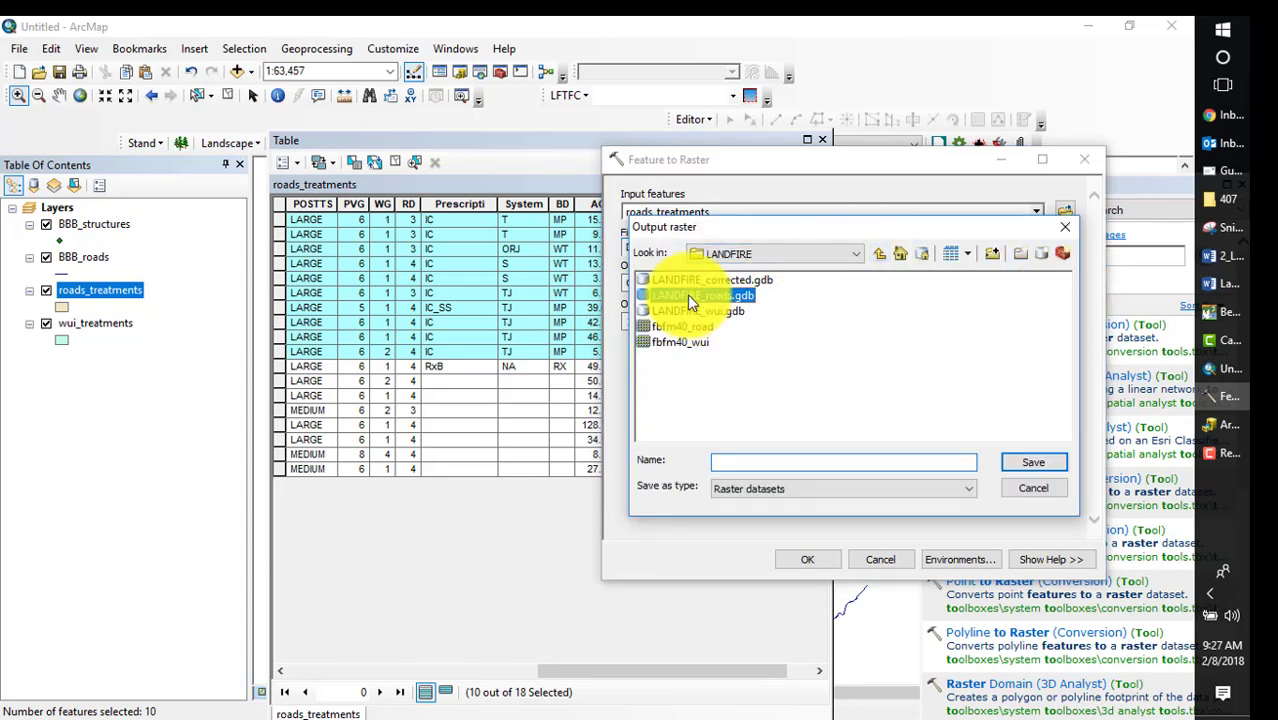
click(833, 463)
text(road)
key(Return)
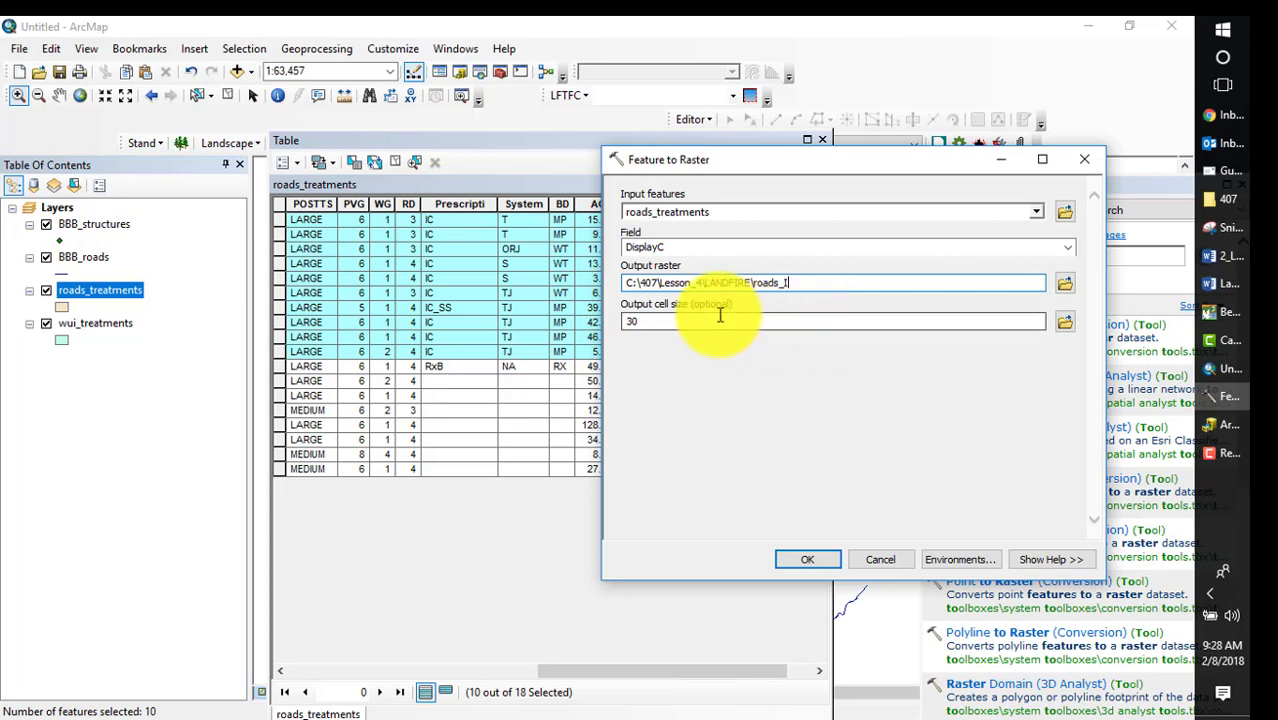
click(662, 320)
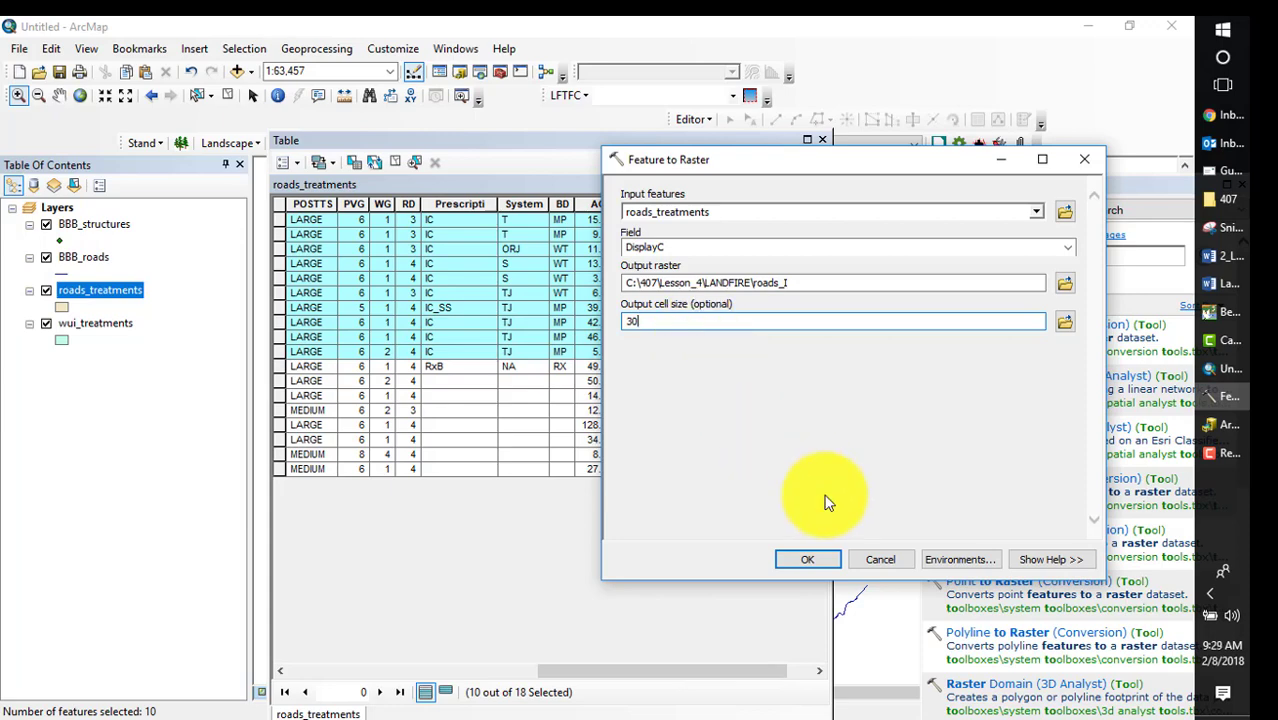
- Run the roads_I raster conversion, then close the attribute table and hide the roads_treatments and wui_treatments layers to inspect the raster
click(808, 559)
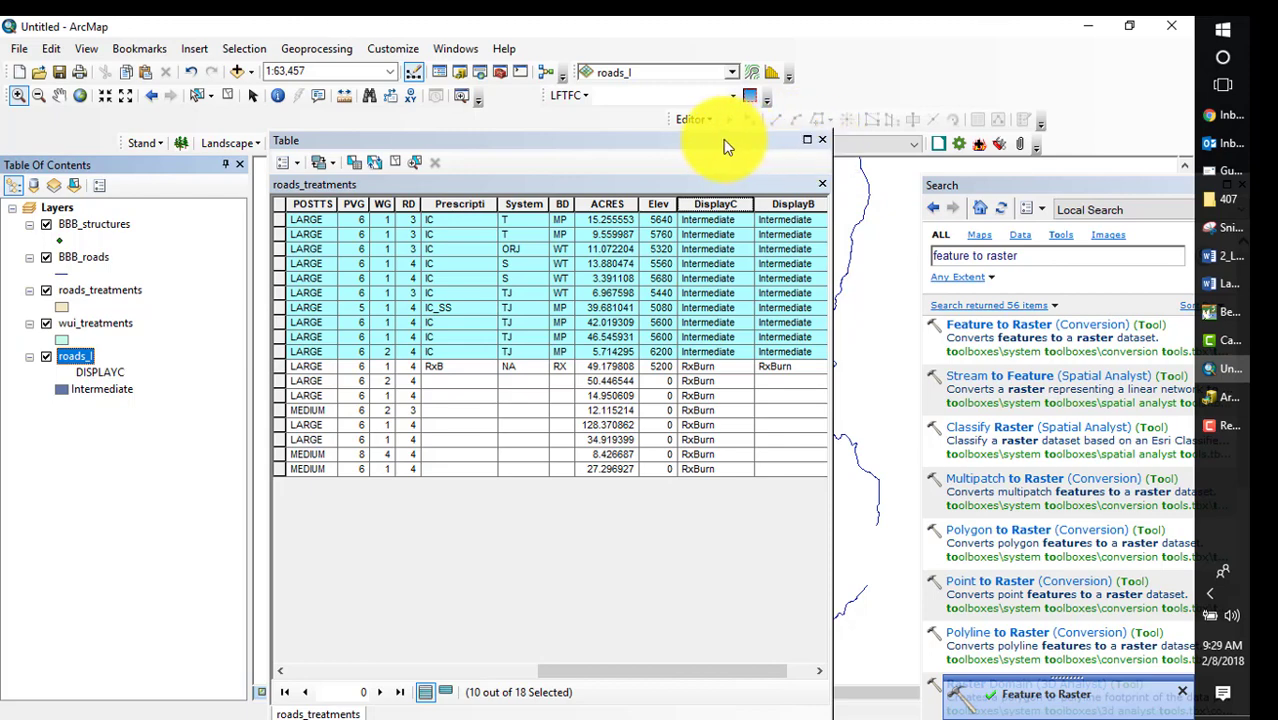
click(825, 145)
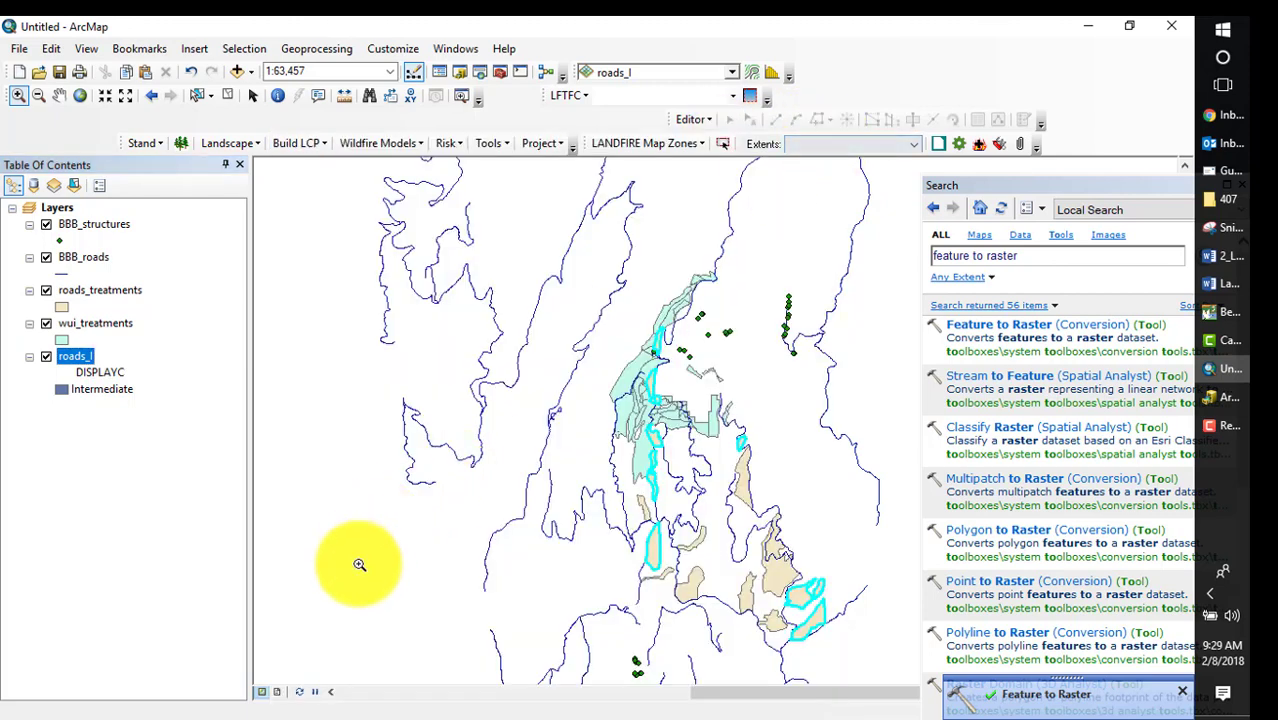
click(45, 290)
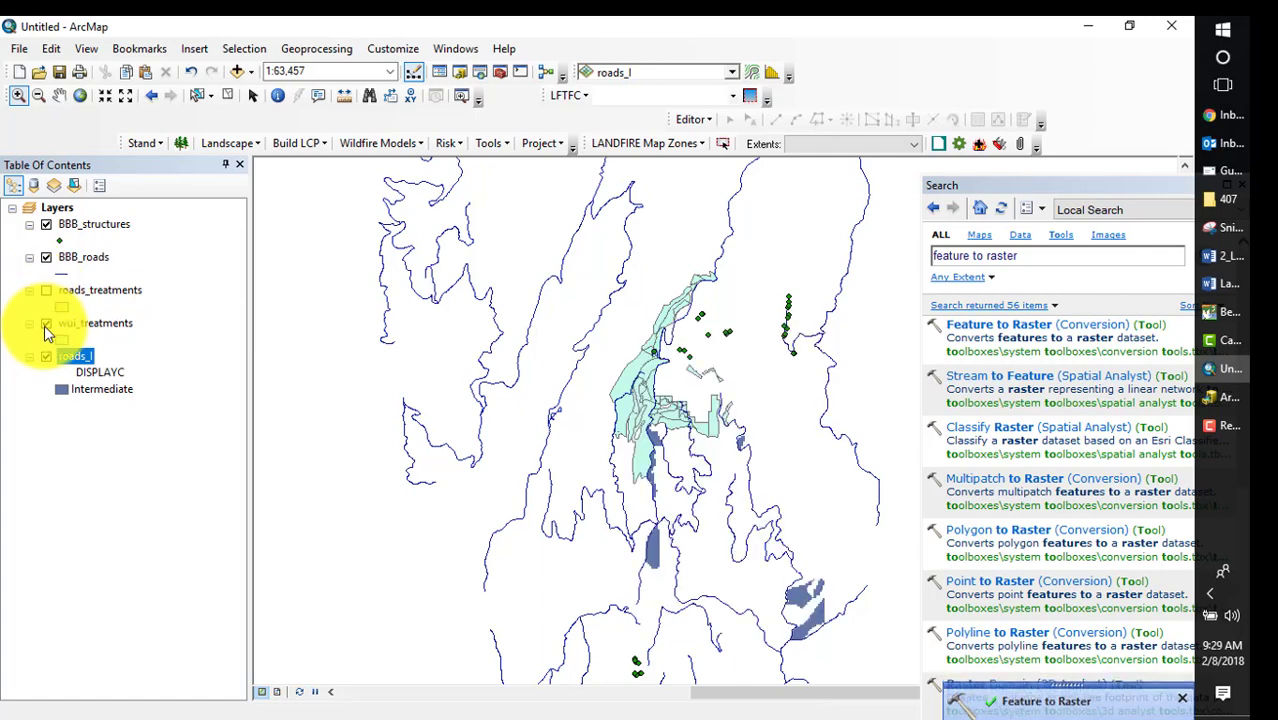
click(45, 323)
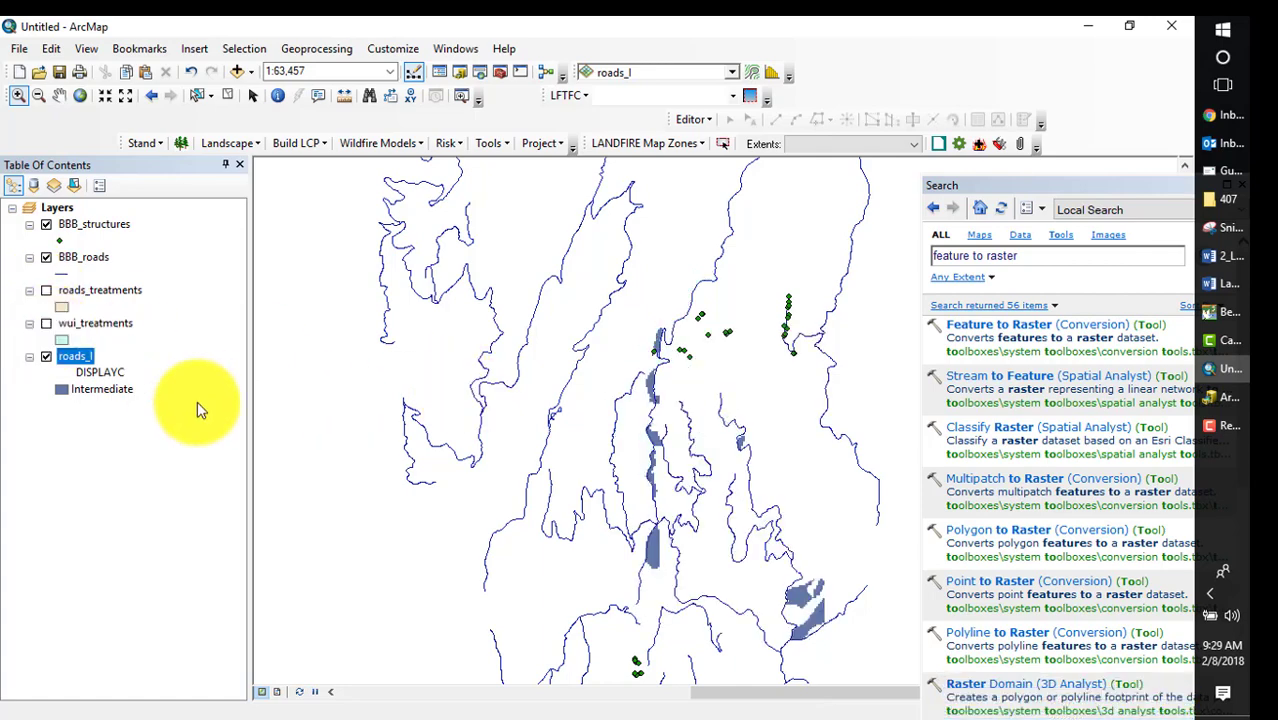
- Show roads_treatments again, open its attribute table and select all records with the DisplayC value RxBurn
click(45, 291)
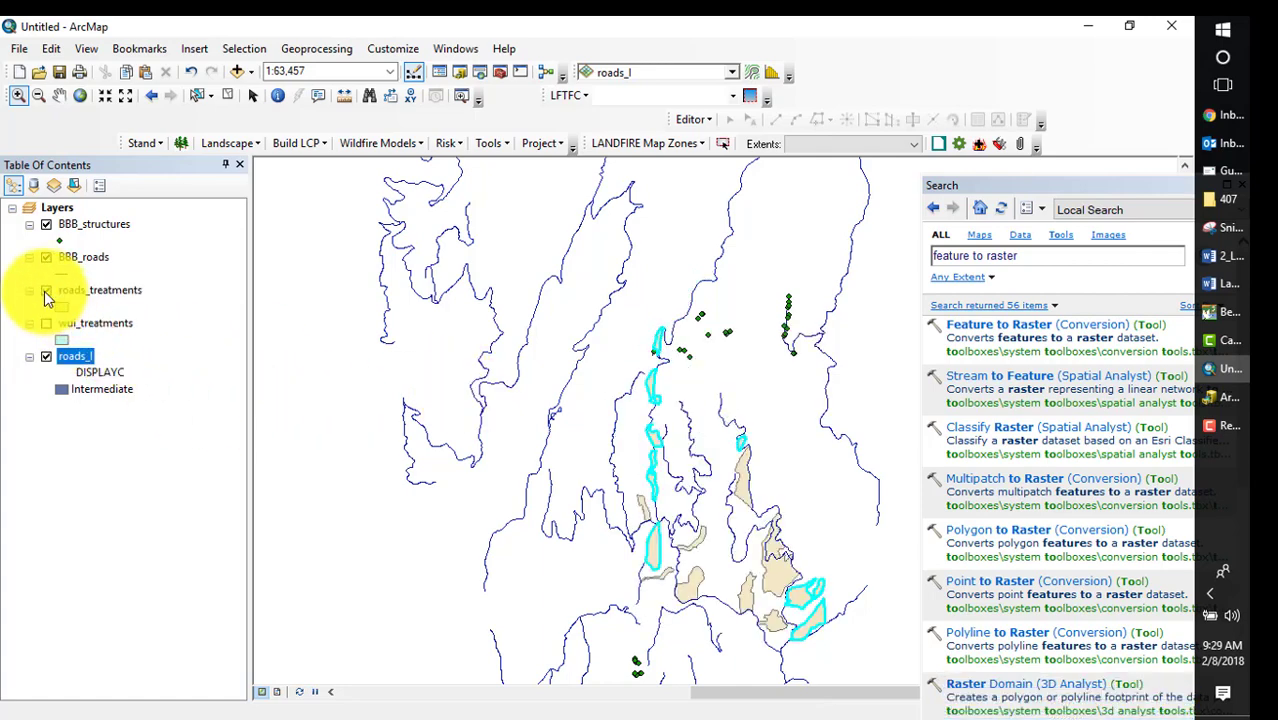
right_click(87, 291)
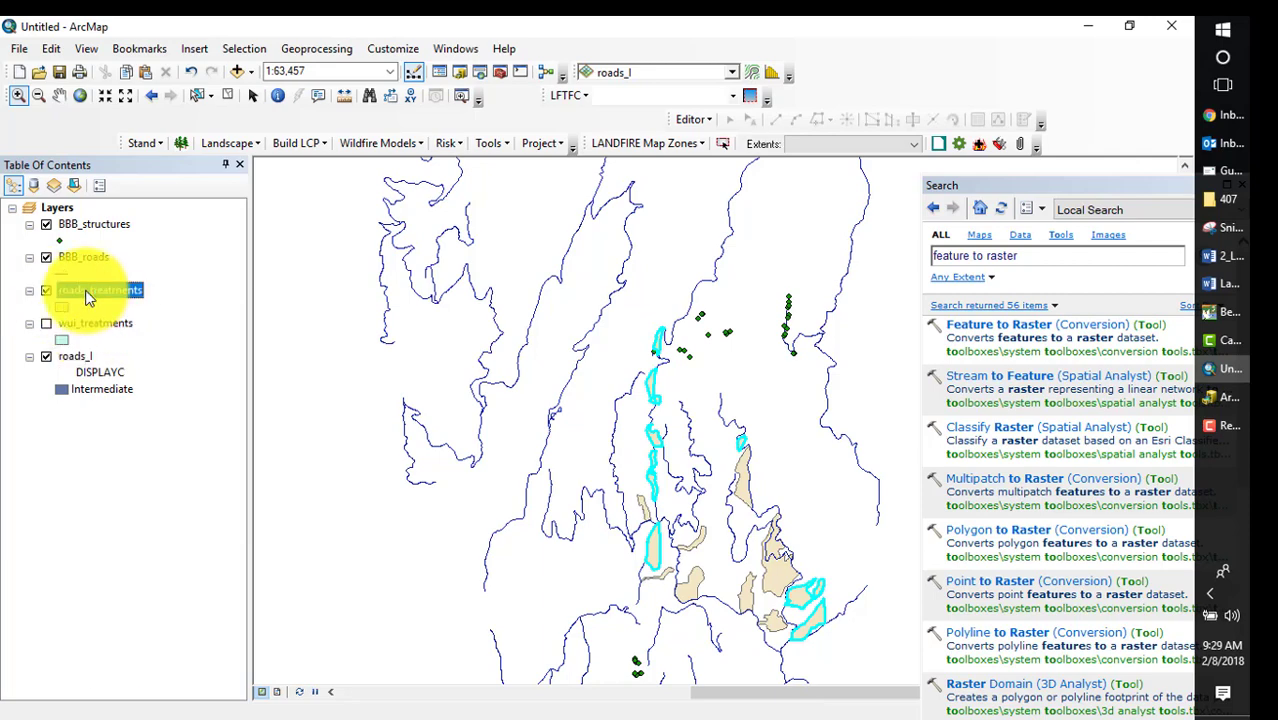
click(140, 344)
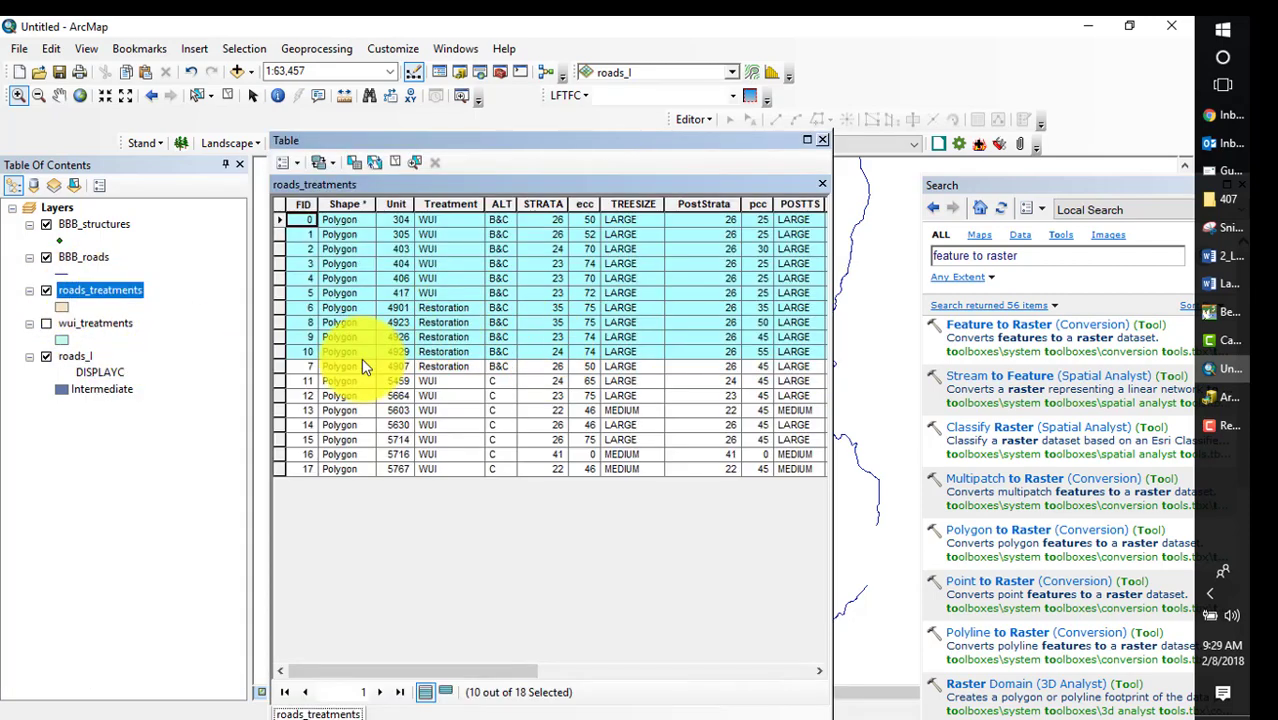
drag(280, 363, 283, 481)
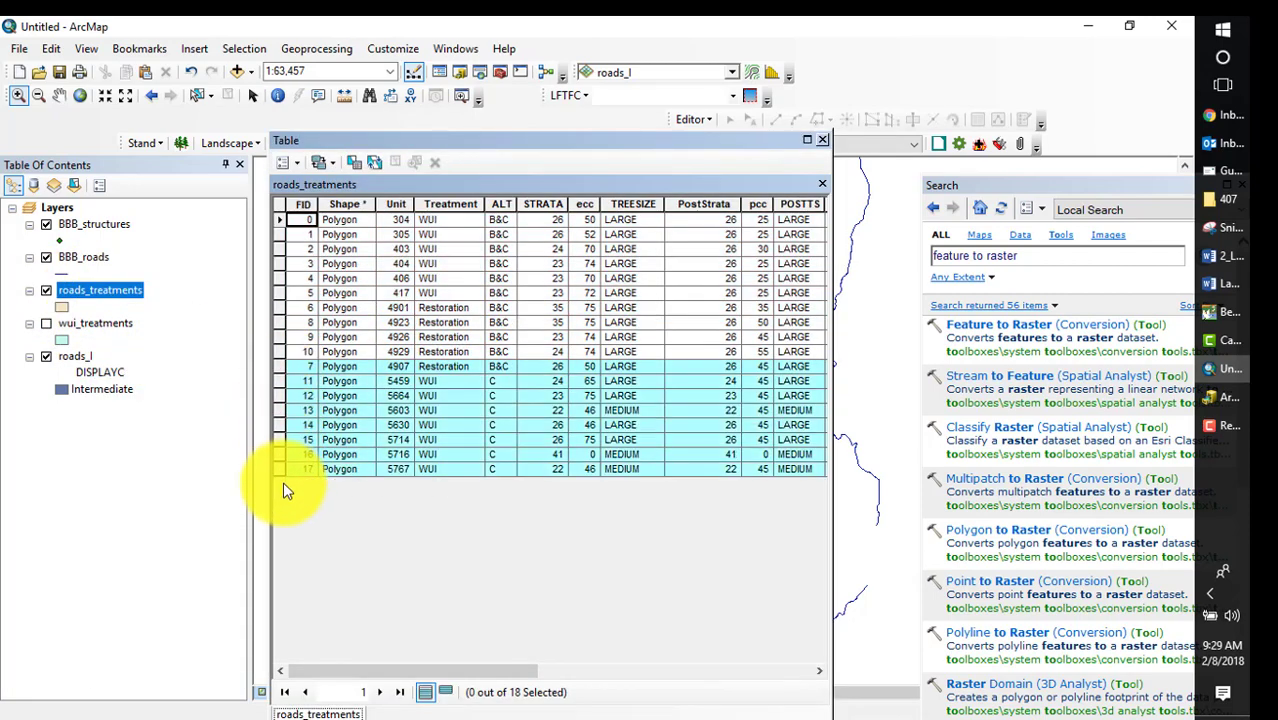
drag(493, 678, 770, 680)
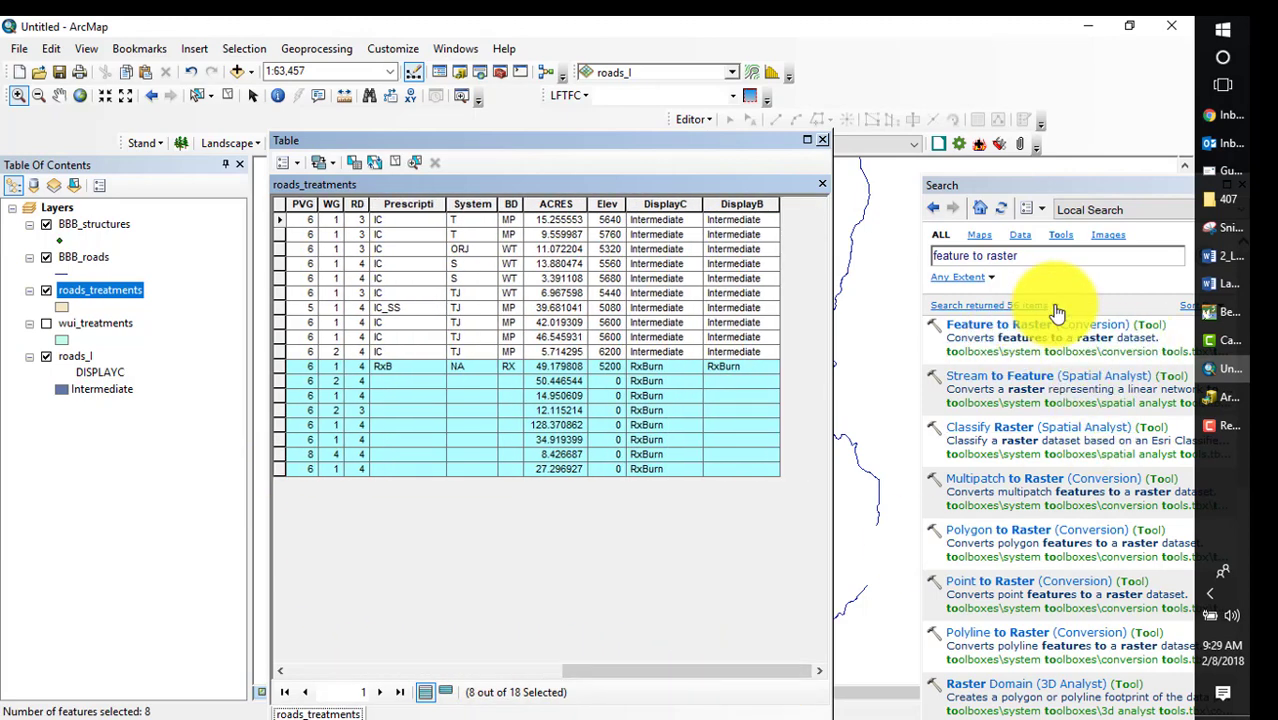
- Open the Feature to Raster tool with roads_treatments as the input features and DisplayC as the conversion field
click(970, 333)
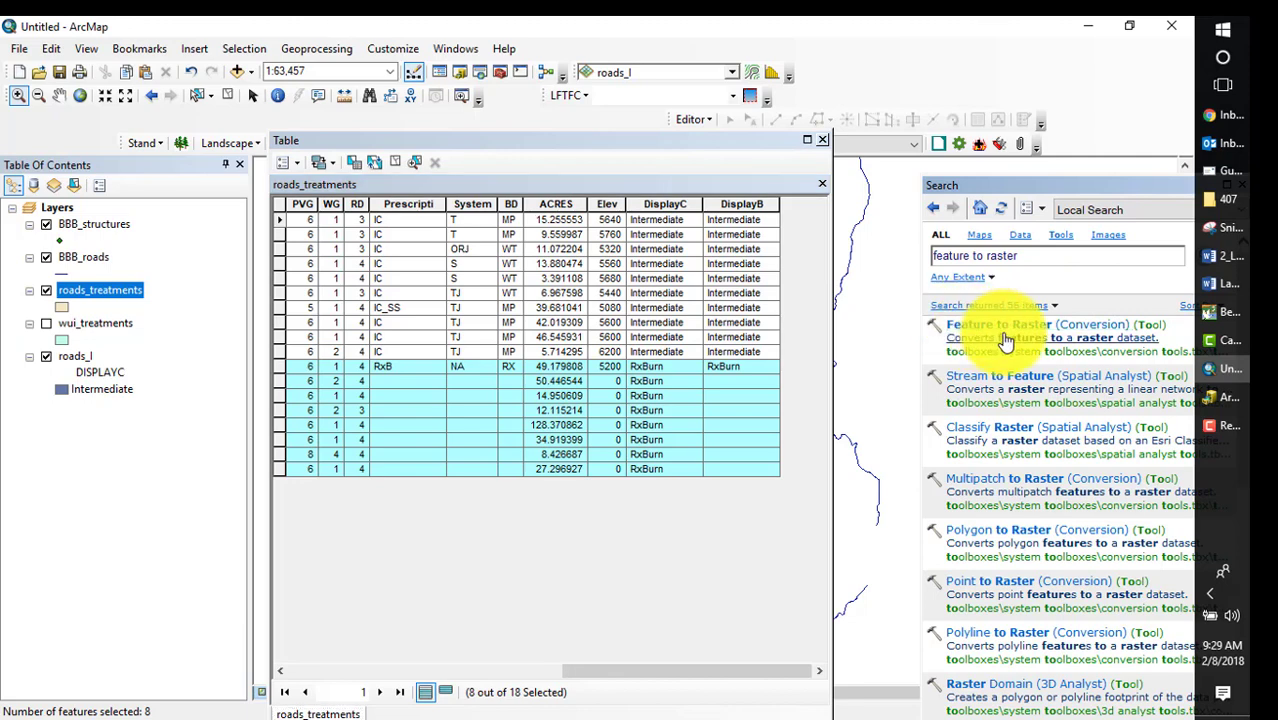
click(979, 333)
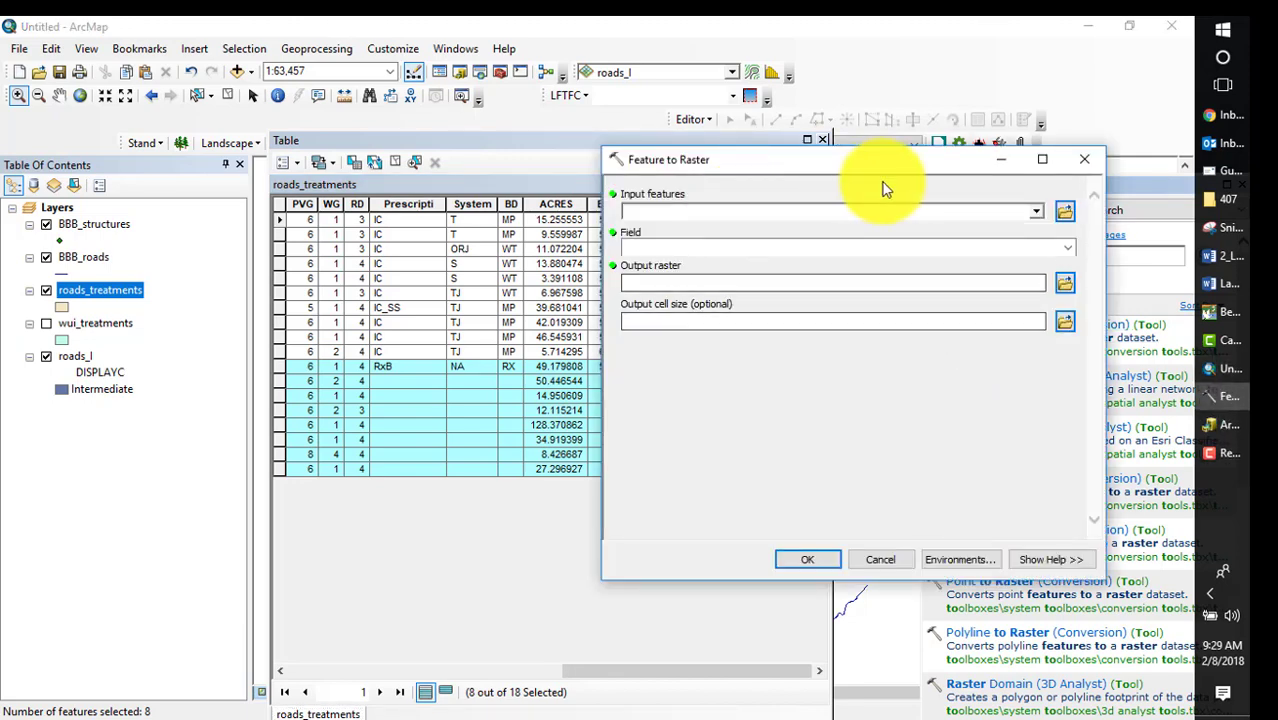
click(1036, 216)
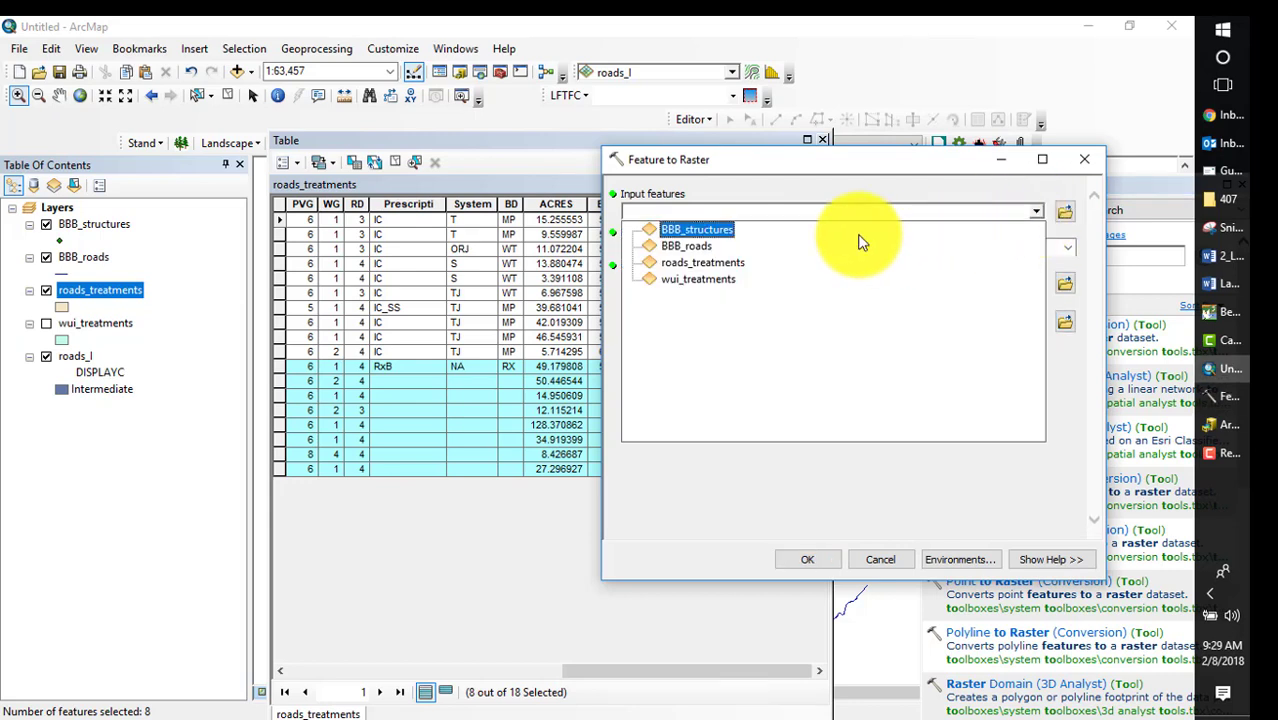
click(788, 265)
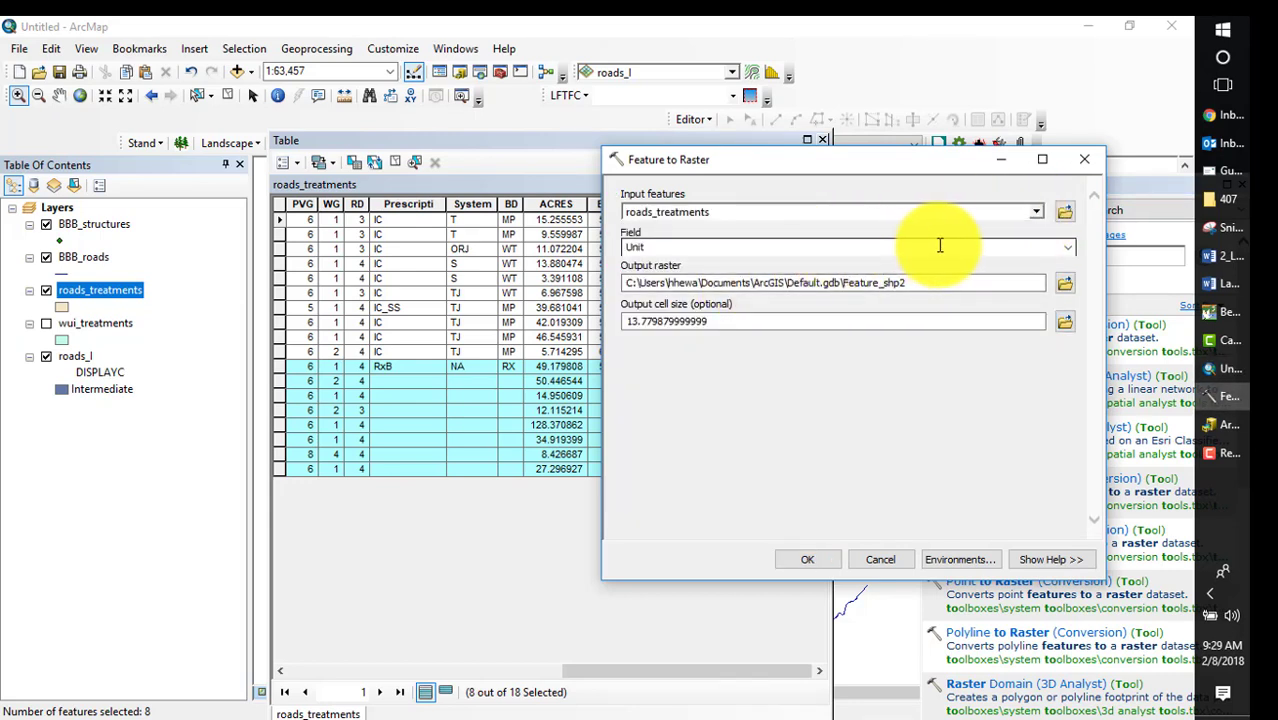
click(1068, 247)
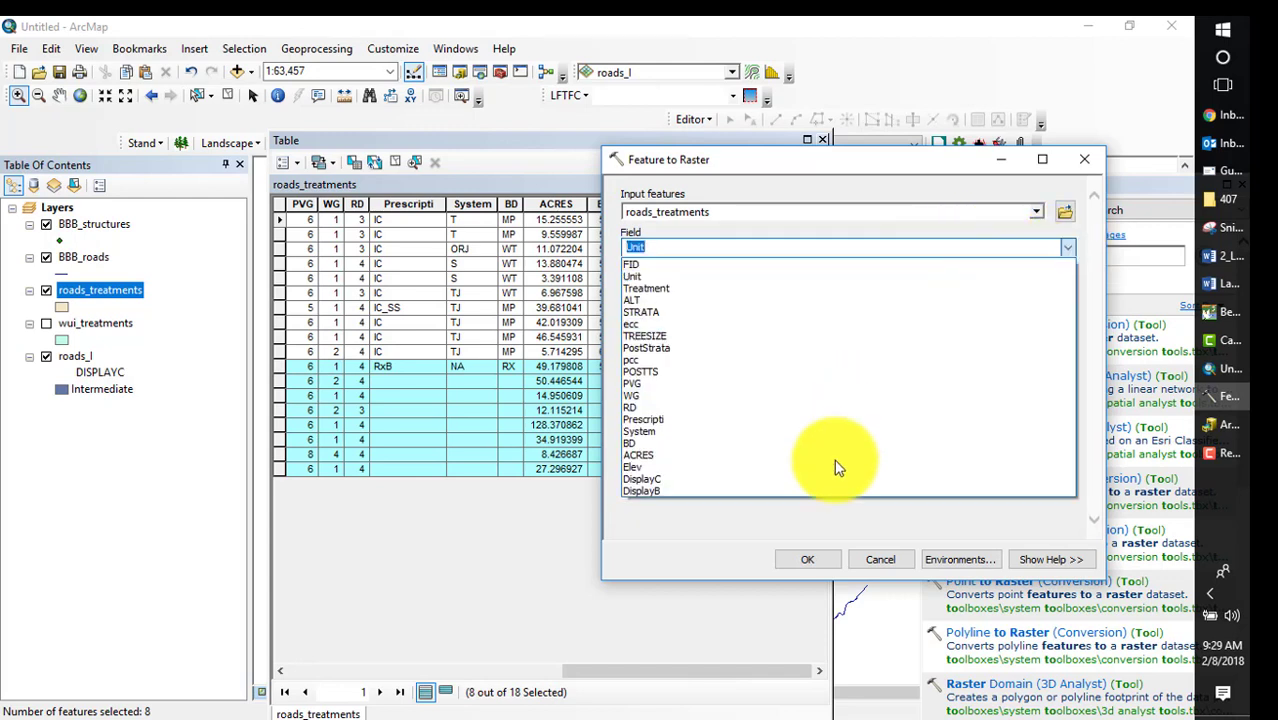
click(809, 489)
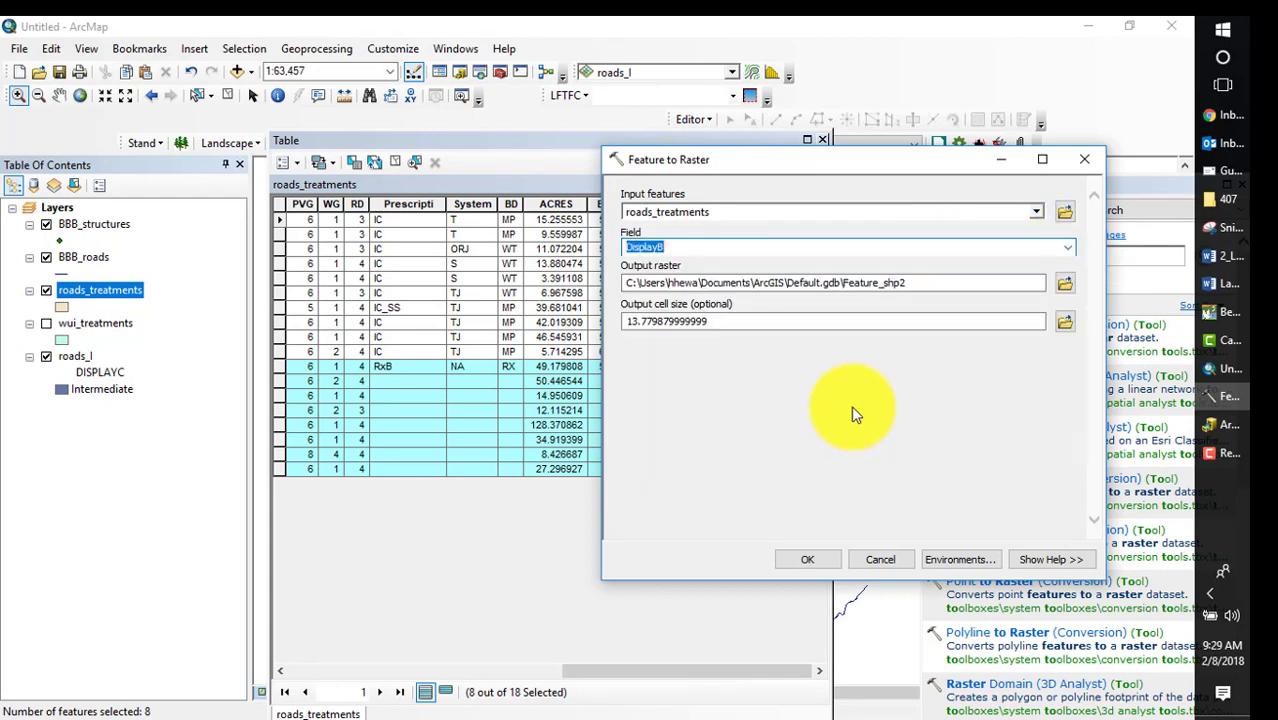
click(1068, 248)
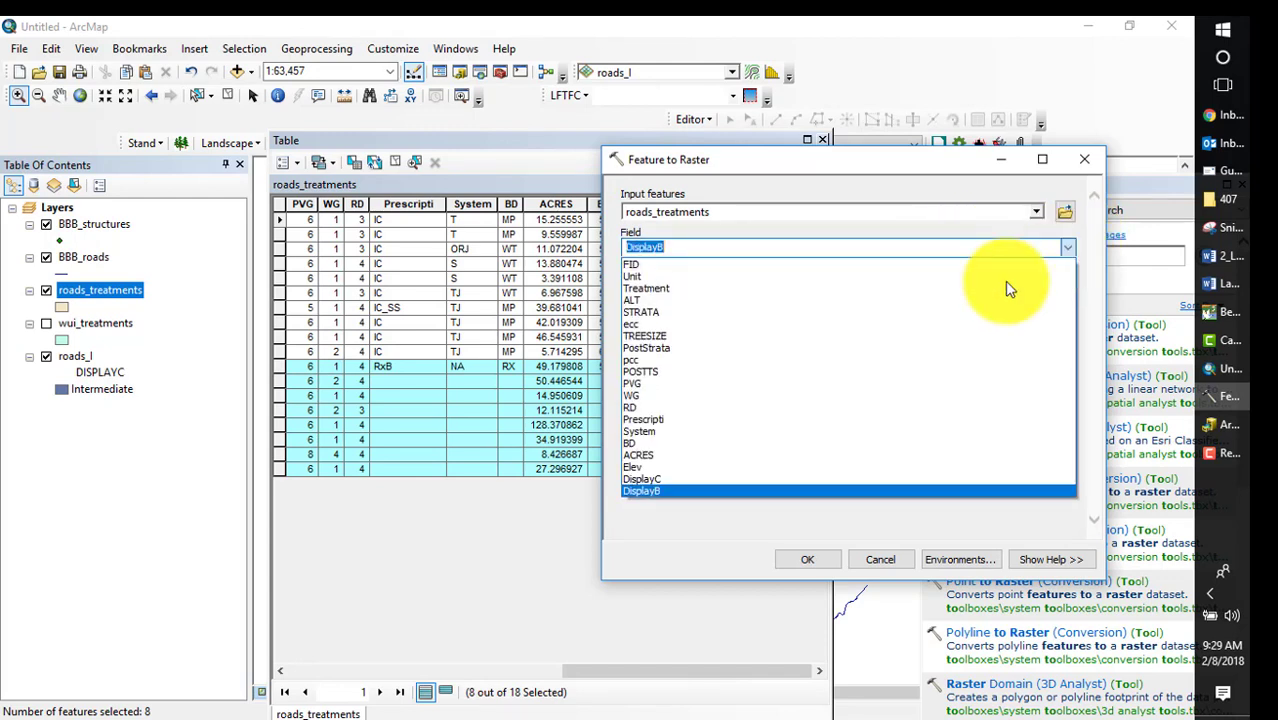
click(715, 481)
- Set the output raster to roads_rx inside LANDFIRE_roads.gdb in the LANDFIRE folder
click(1063, 284)
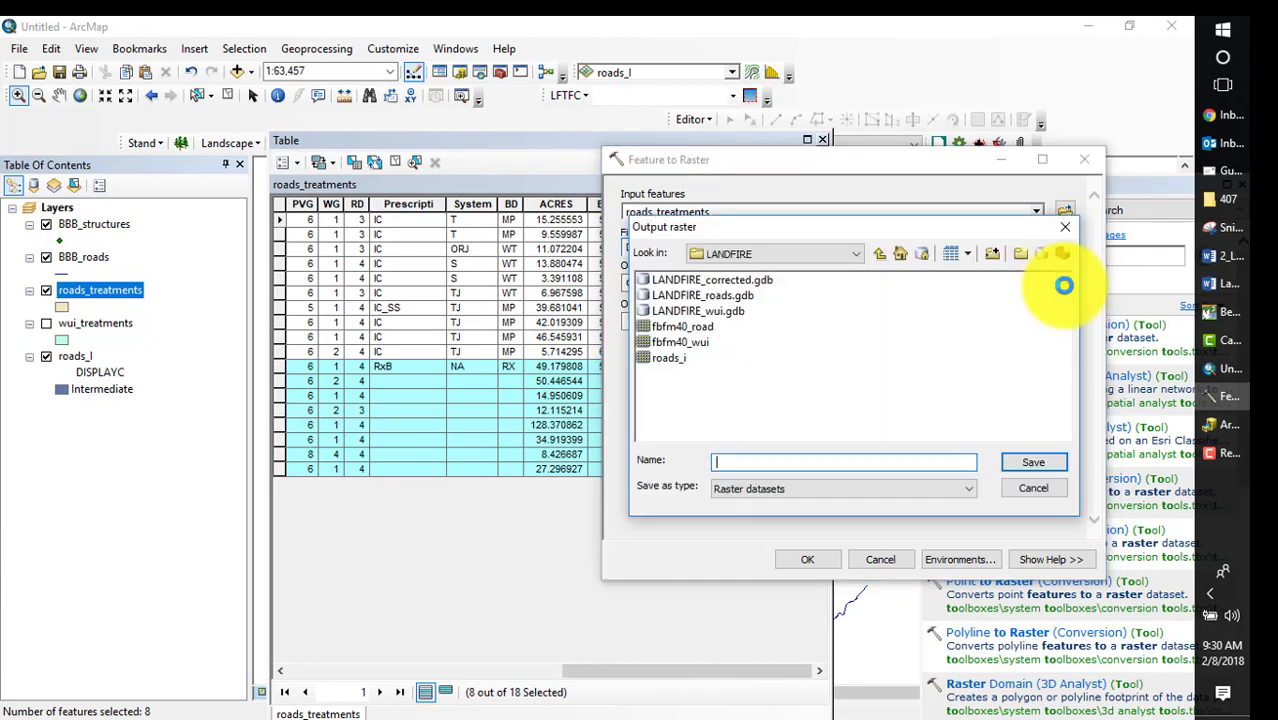
click(727, 297)
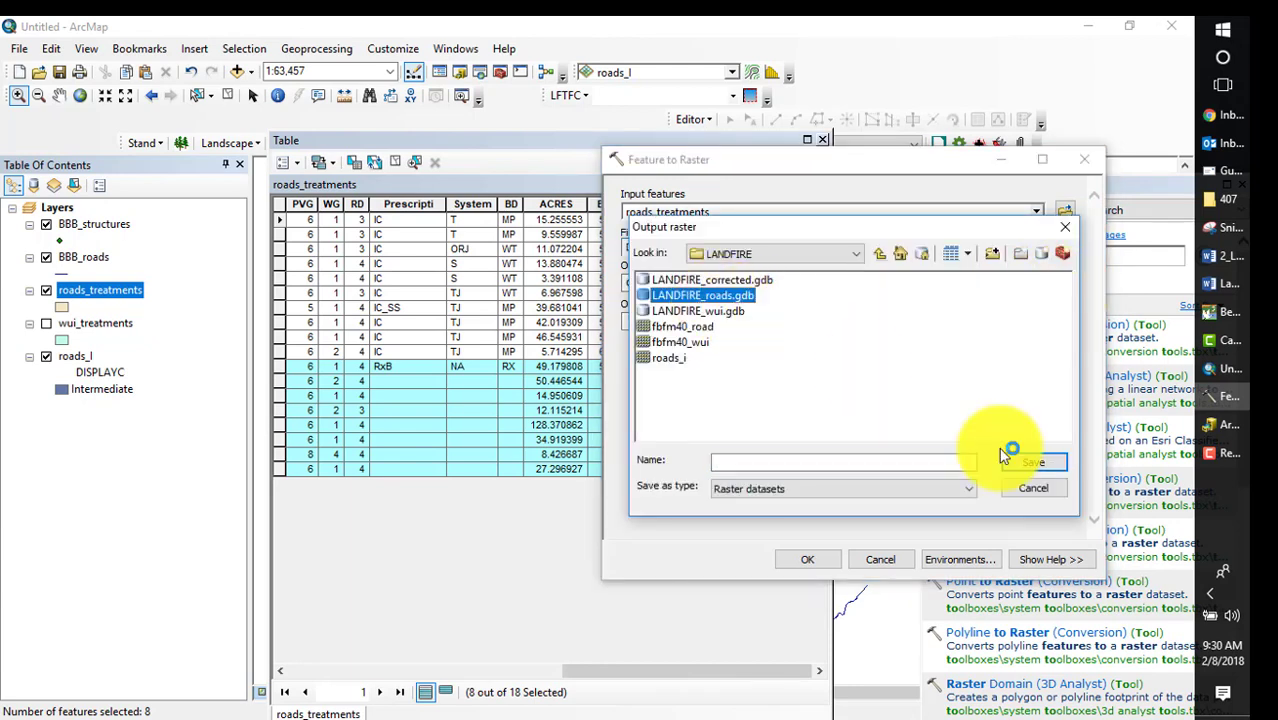
click(899, 462)
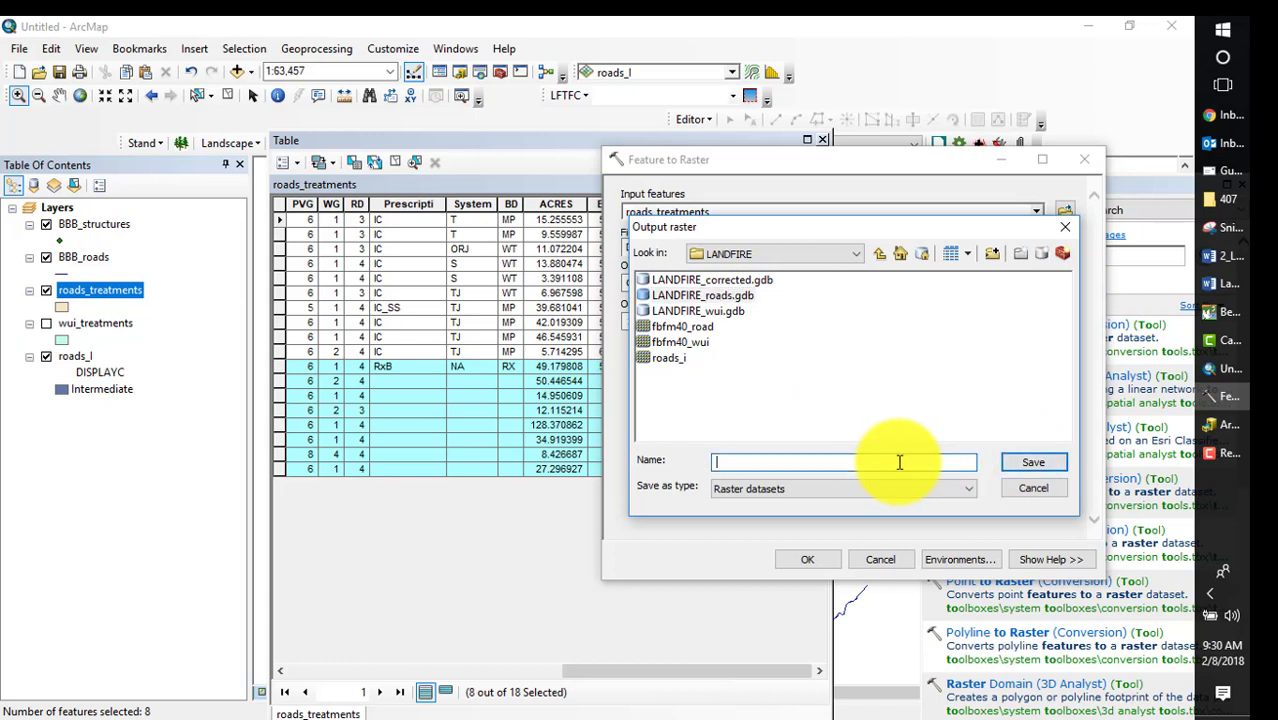
click(705, 296)
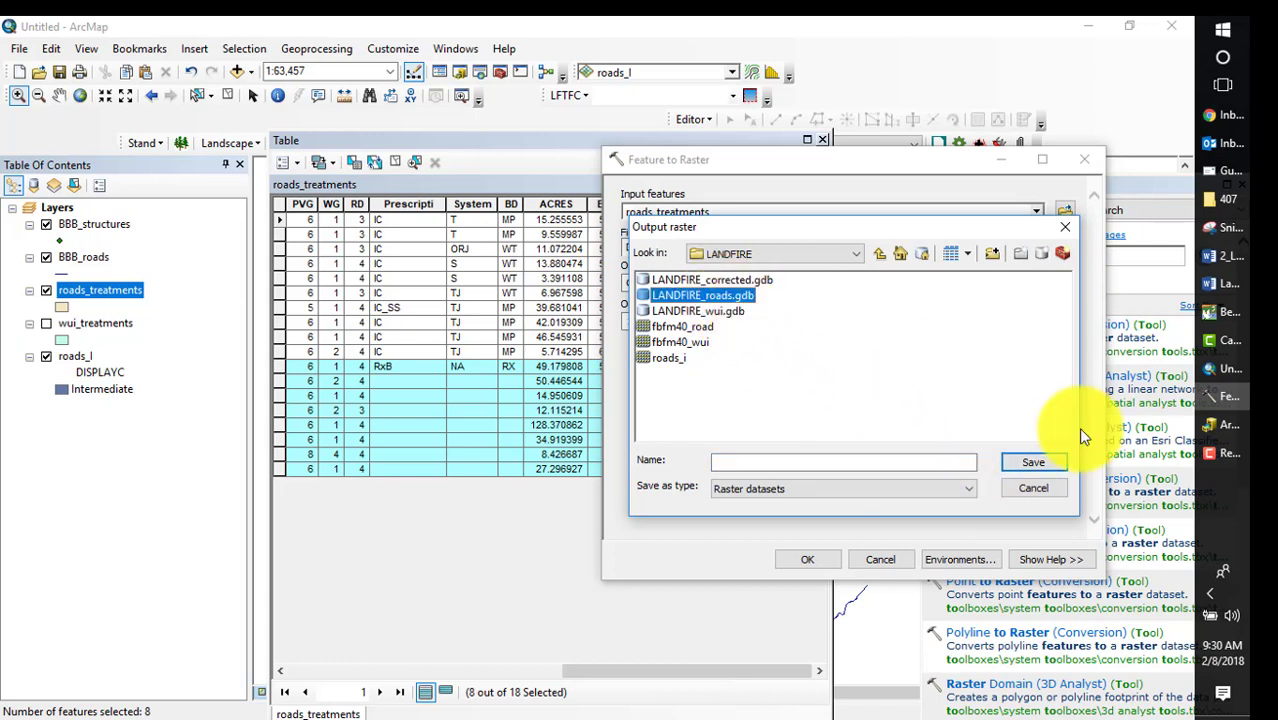
click(1037, 468)
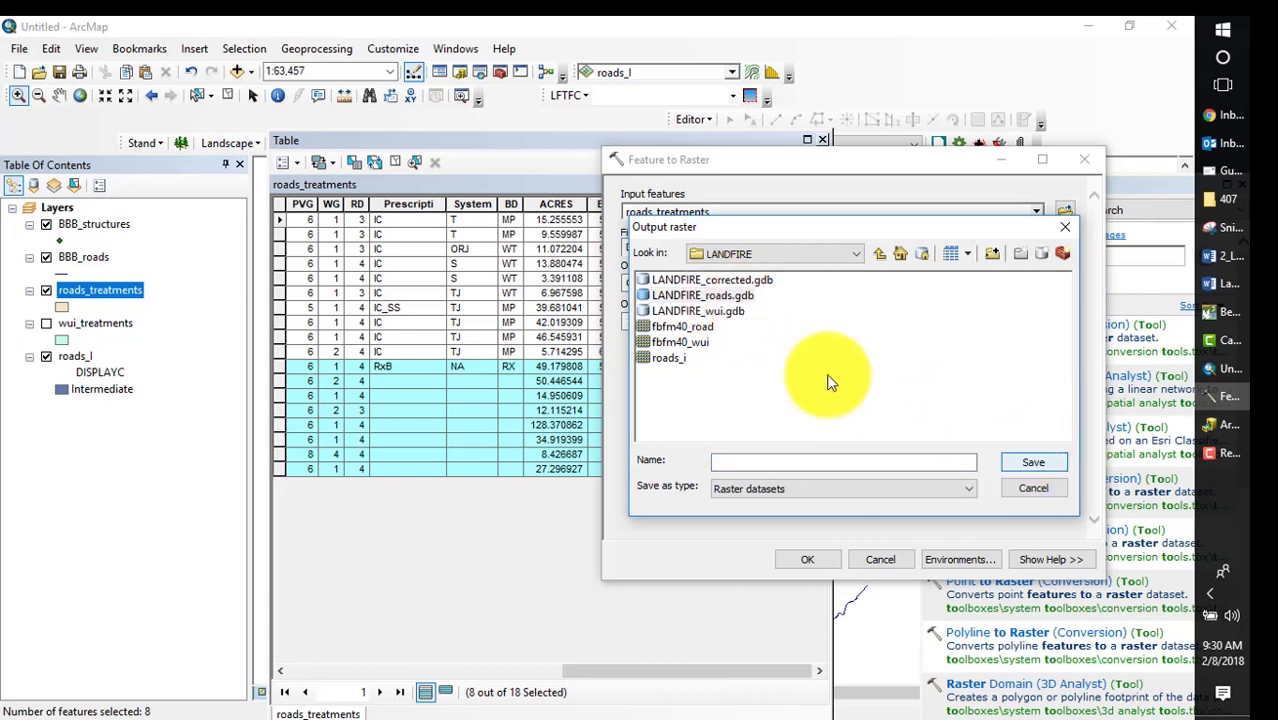
double_click(742, 294)
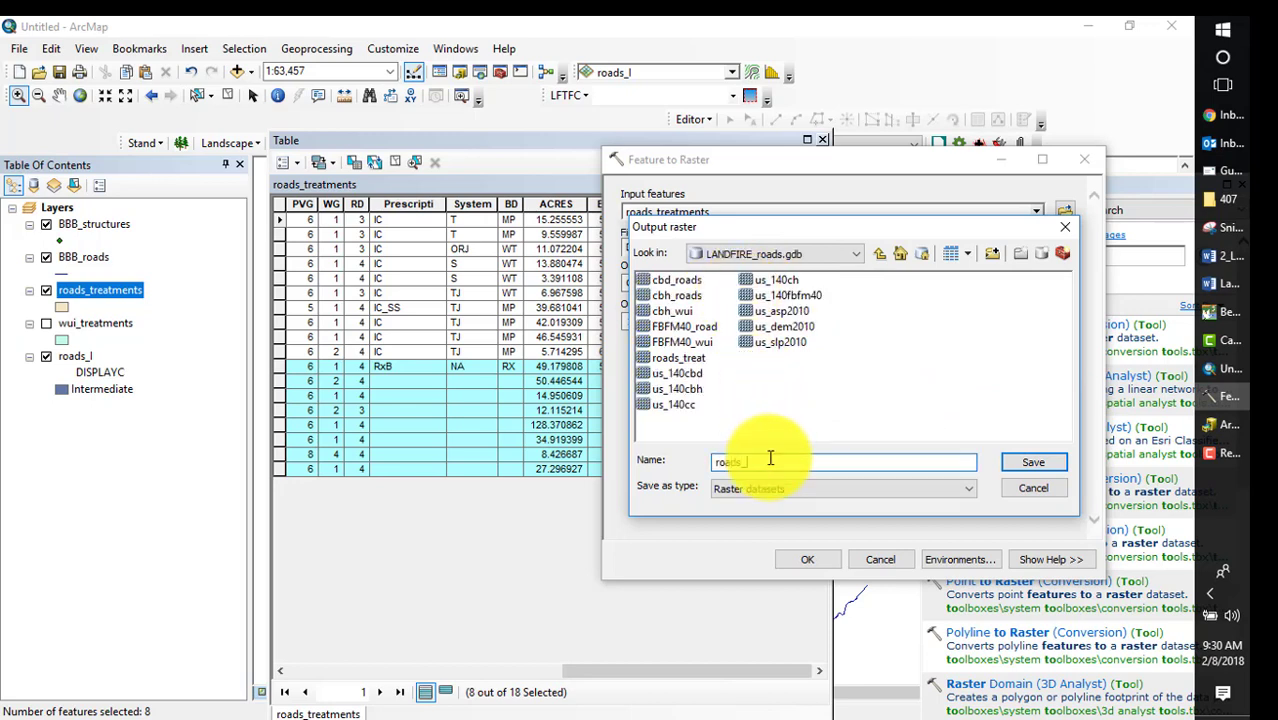
click(1038, 462)
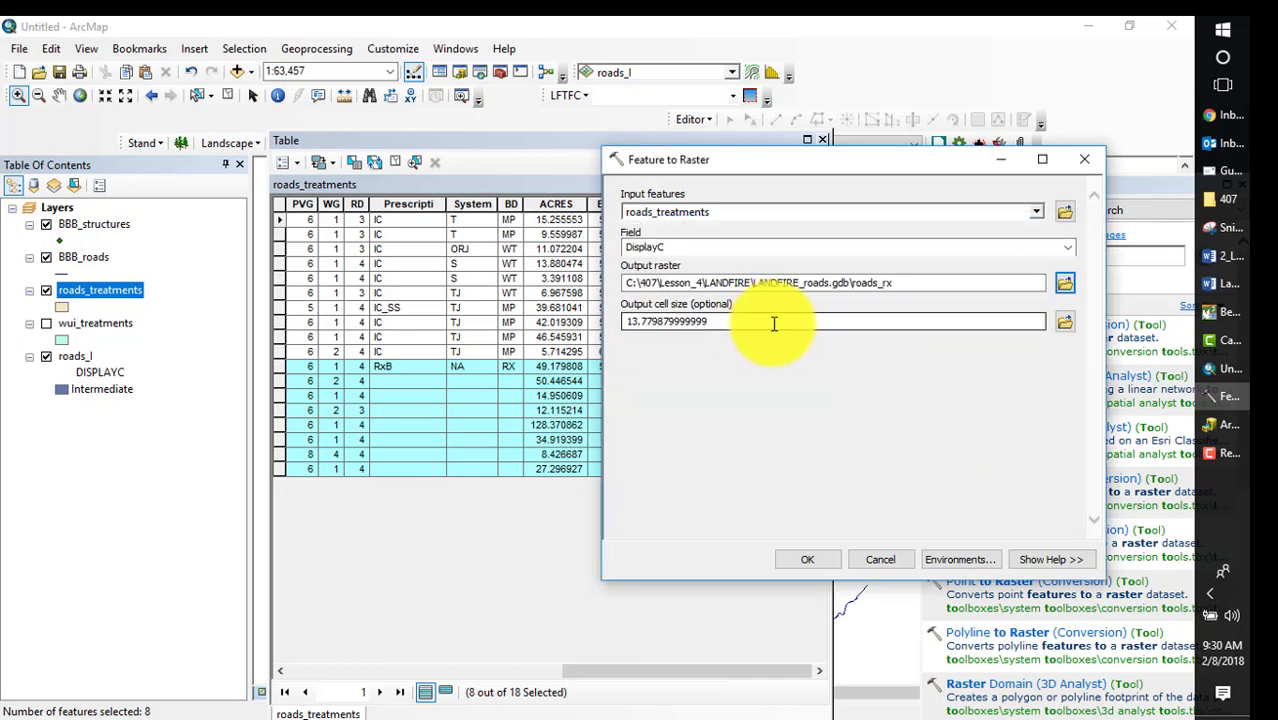
- Replace the default output cell size, run the roads_rx conversion, and close the table to show the raster on the map
drag(758, 323, 608, 337)
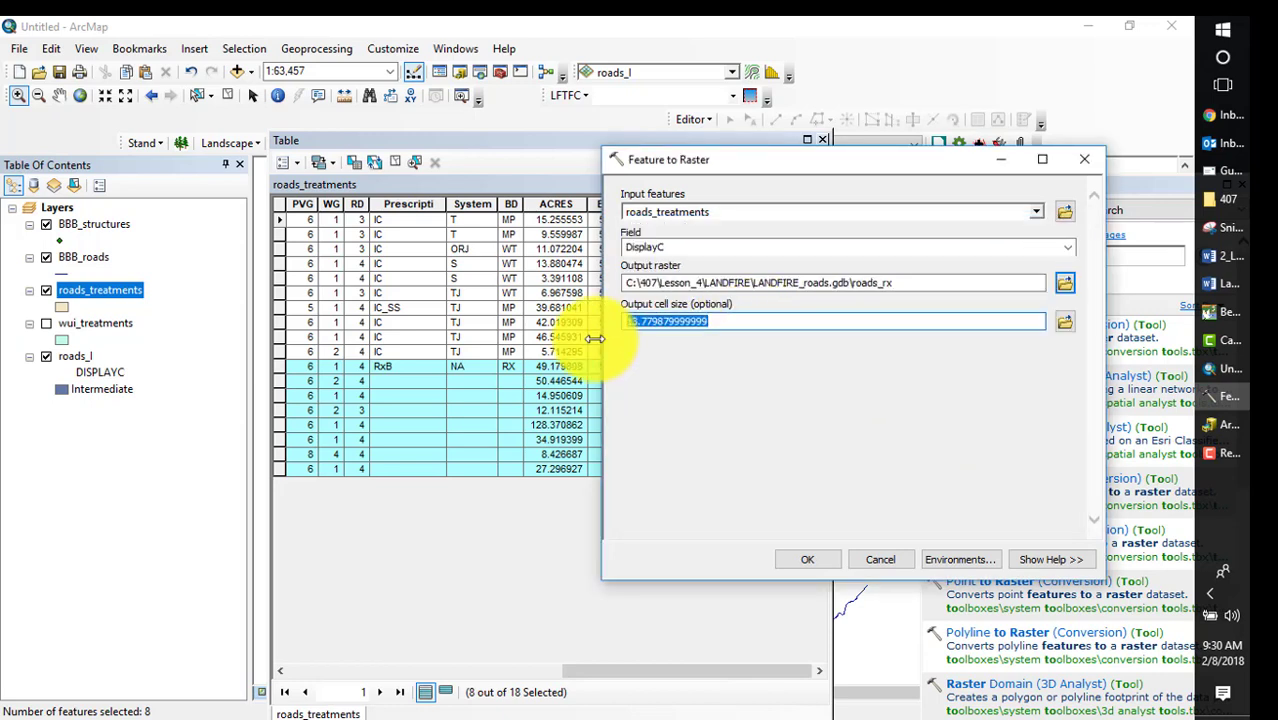
click(807, 560)
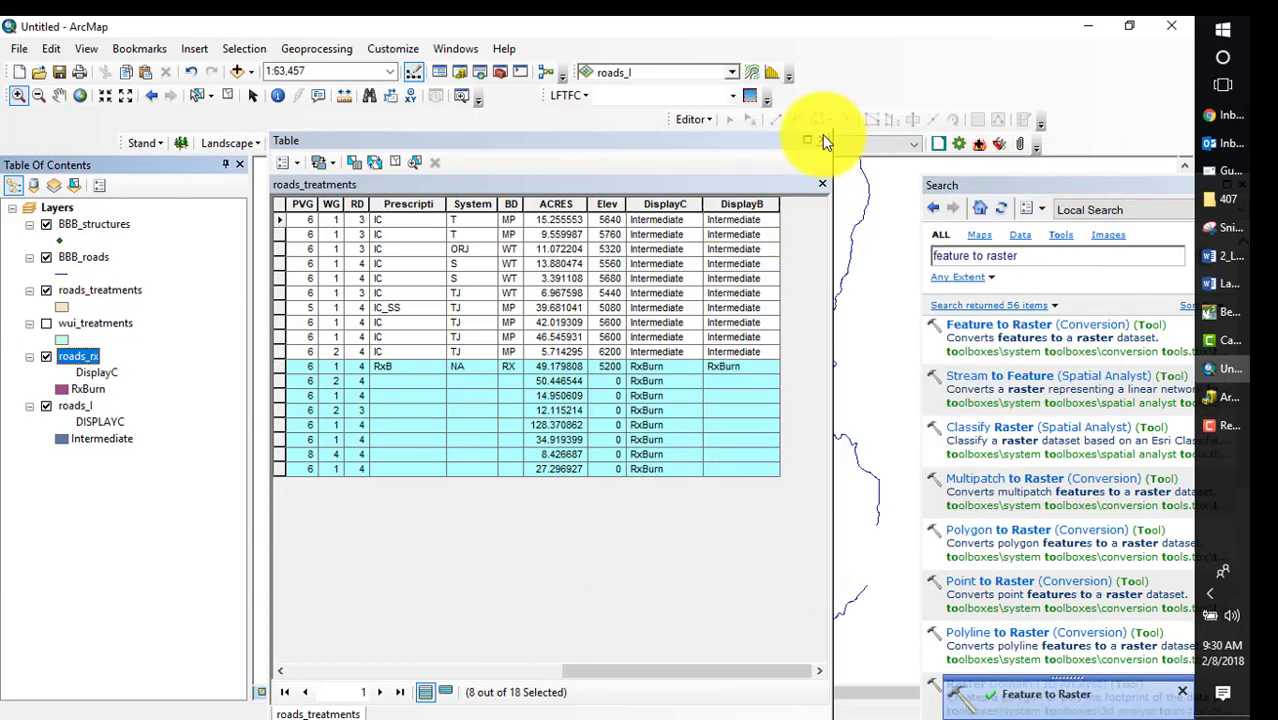
click(822, 138)
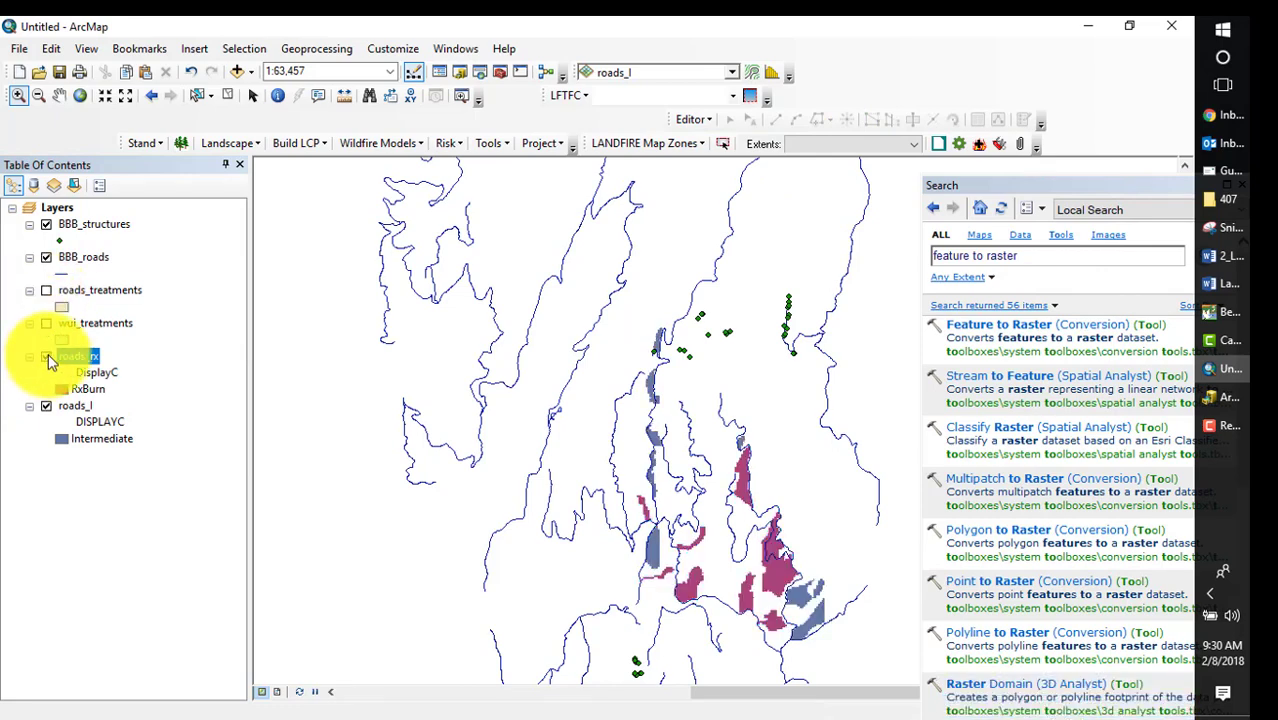
- Open the wui_treatments attribute table, sort it ascending by DisplayC and select all Intermediate and PreComm records
right_click(97, 323)
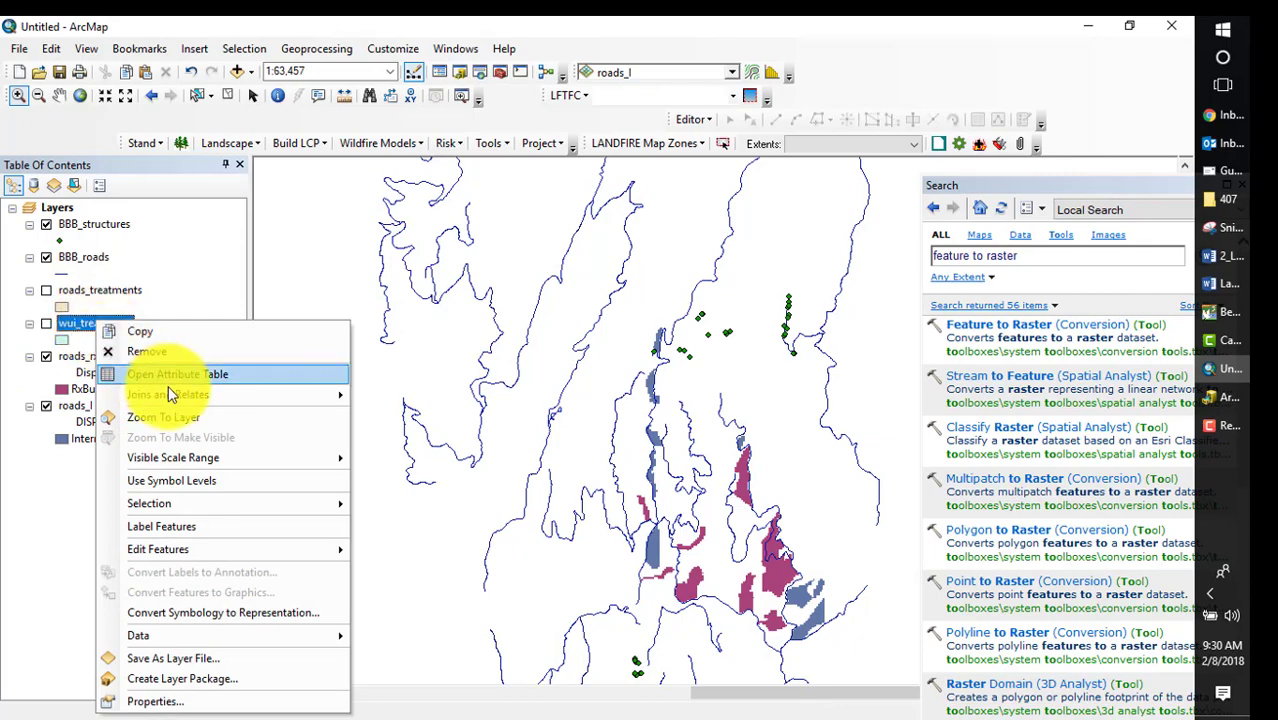
click(192, 376)
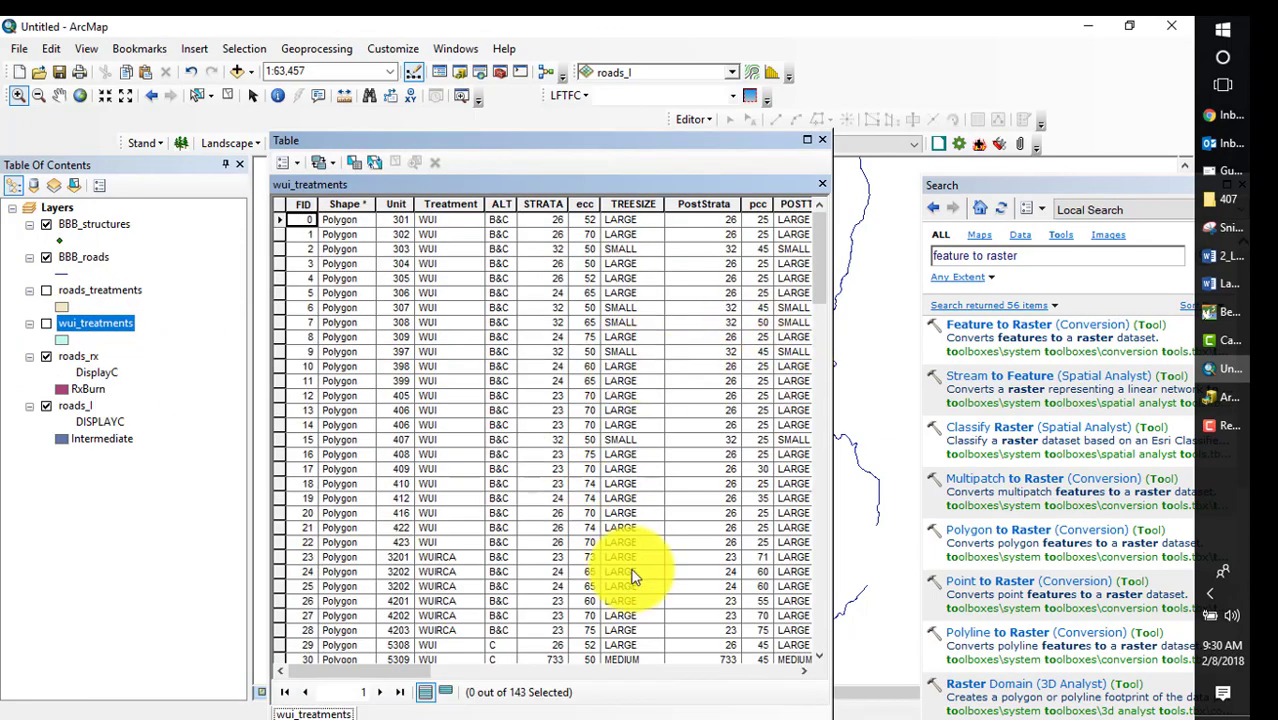
drag(400, 670, 764, 668)
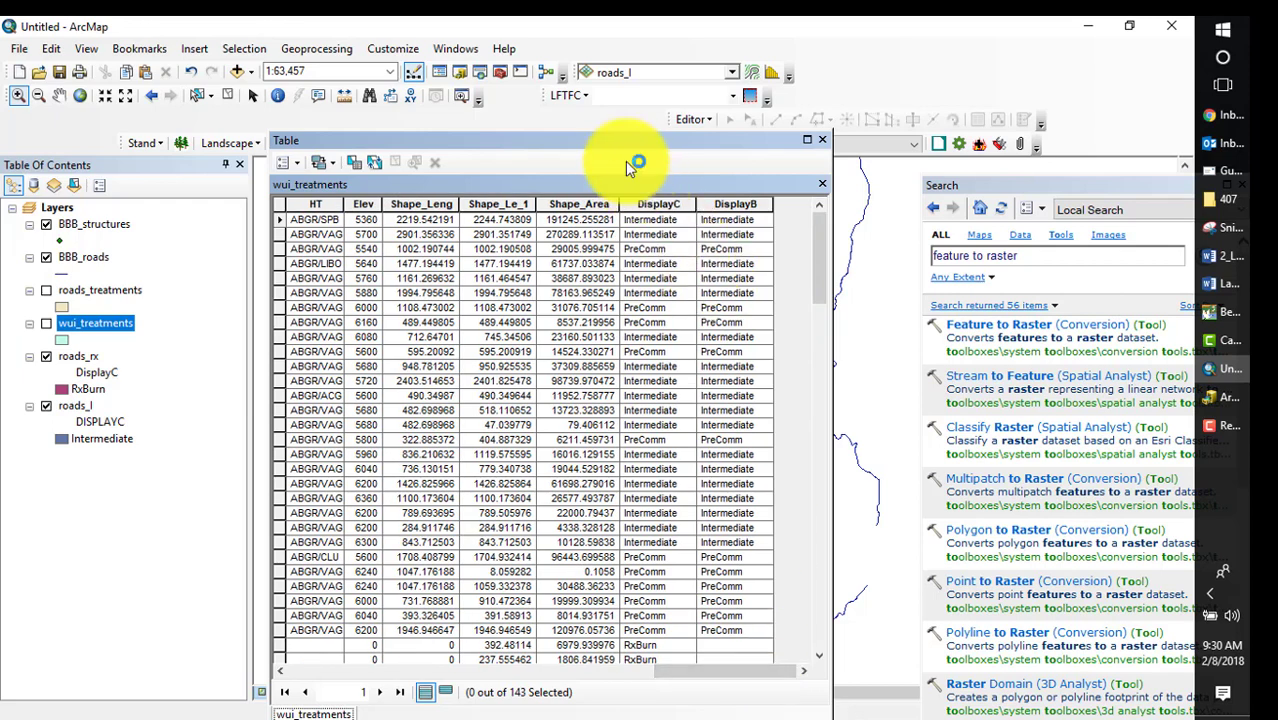
right_click(643, 201)
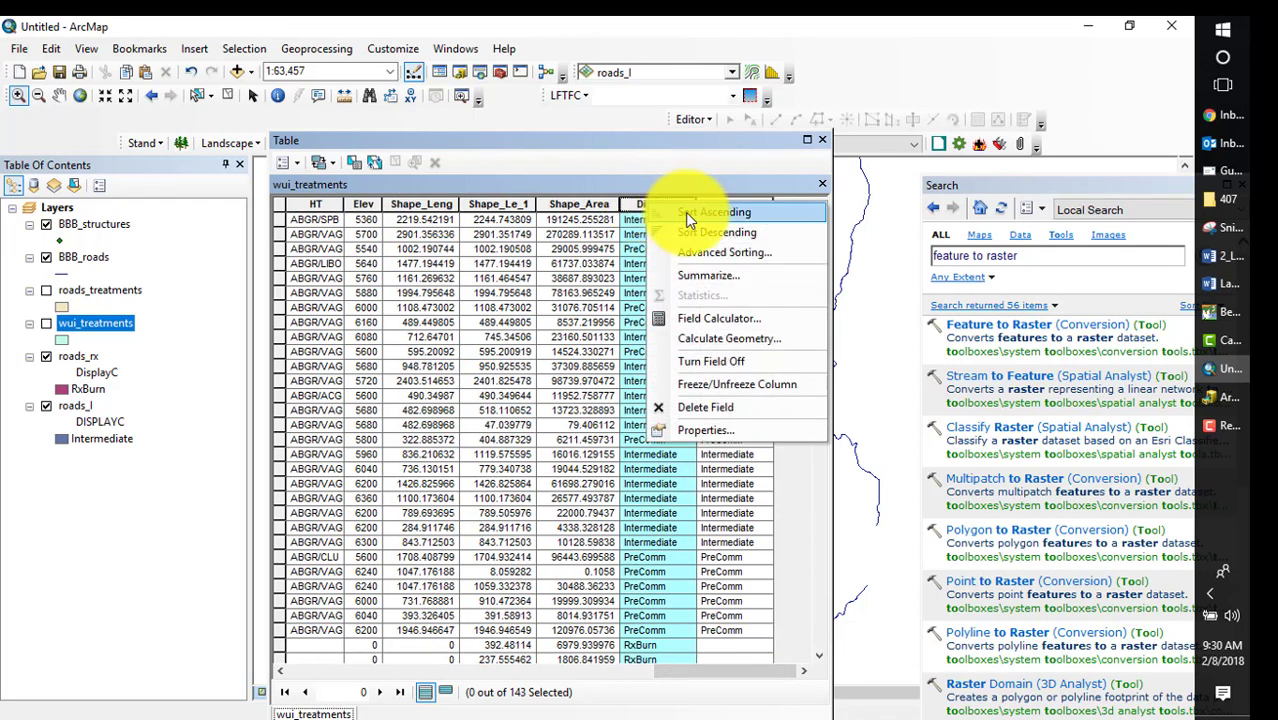
click(685, 210)
drag(281, 219, 307, 640)
scroll(307, 640, down, 6)
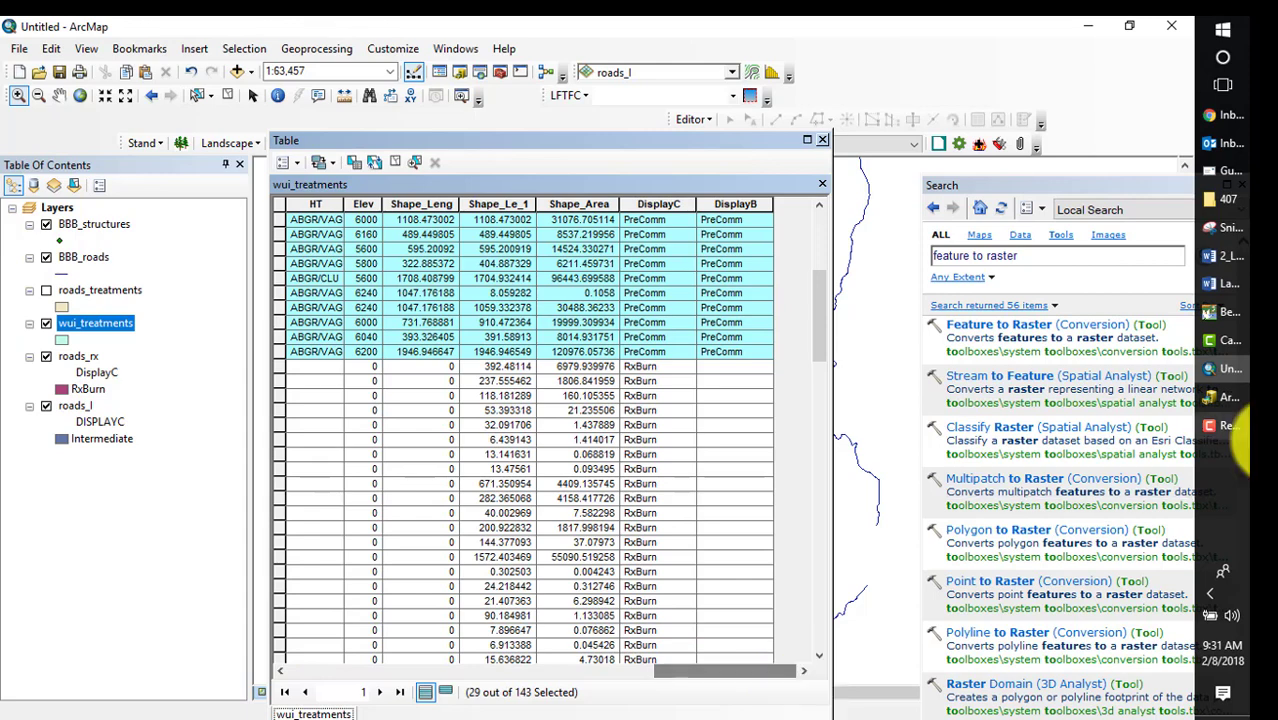
- Open the Feature to Raster tool with wui_treatments as the input features and DisplayC as the conversion field
click(989, 325)
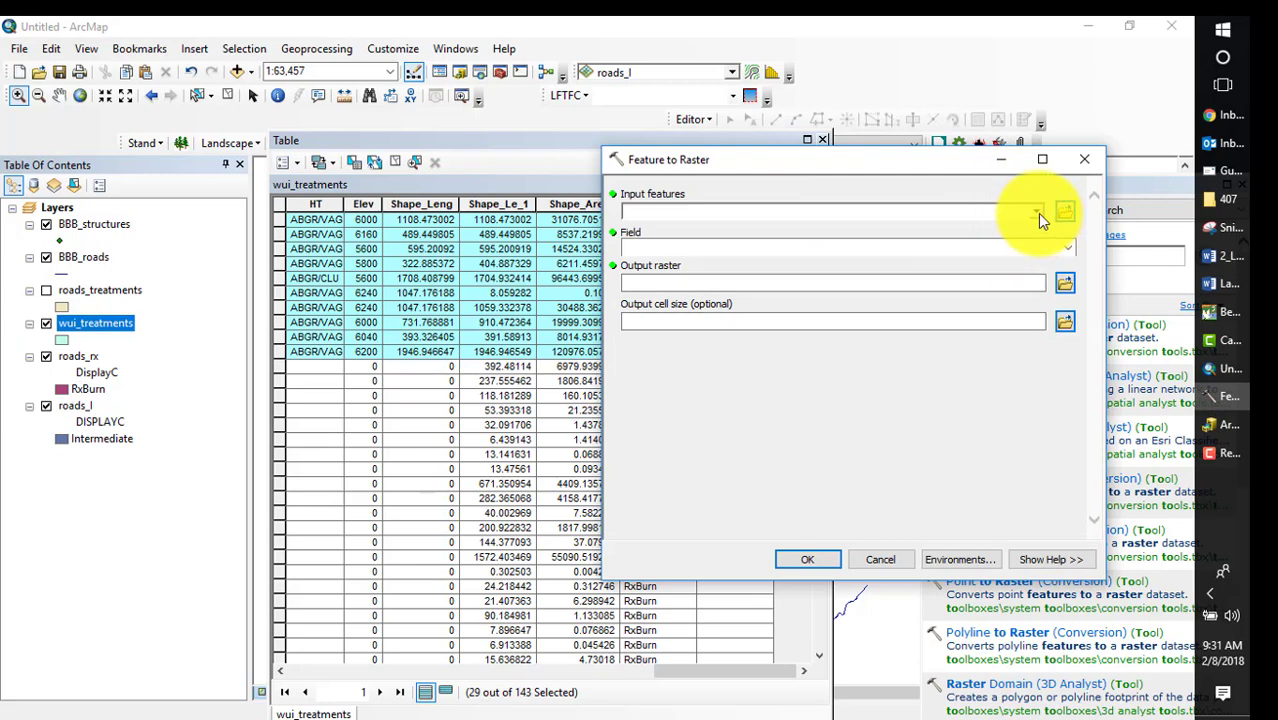
click(1037, 212)
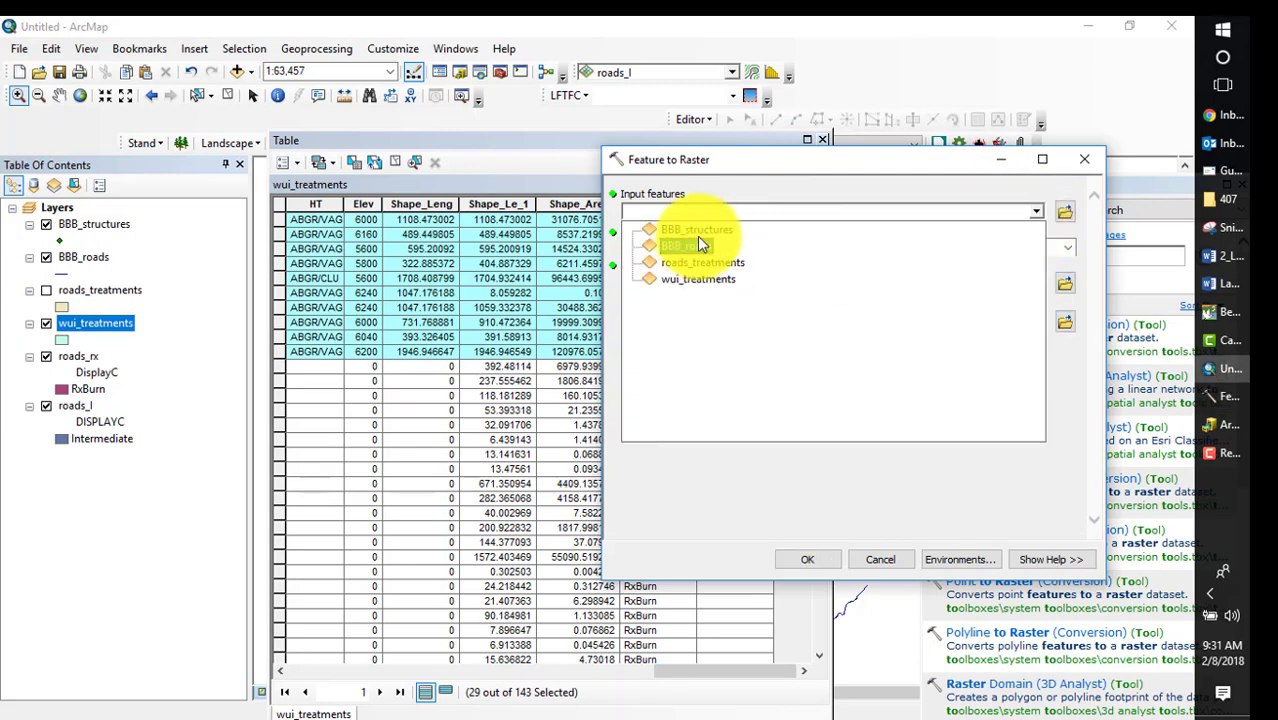
click(707, 277)
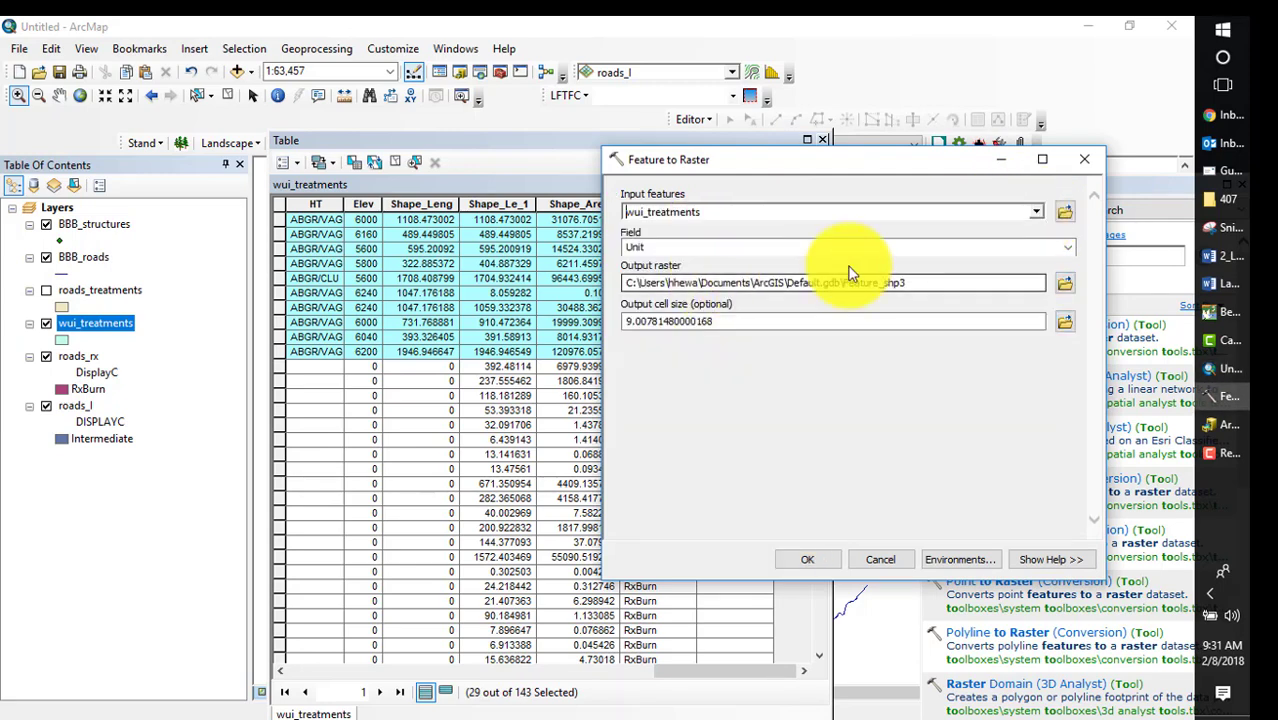
click(1069, 249)
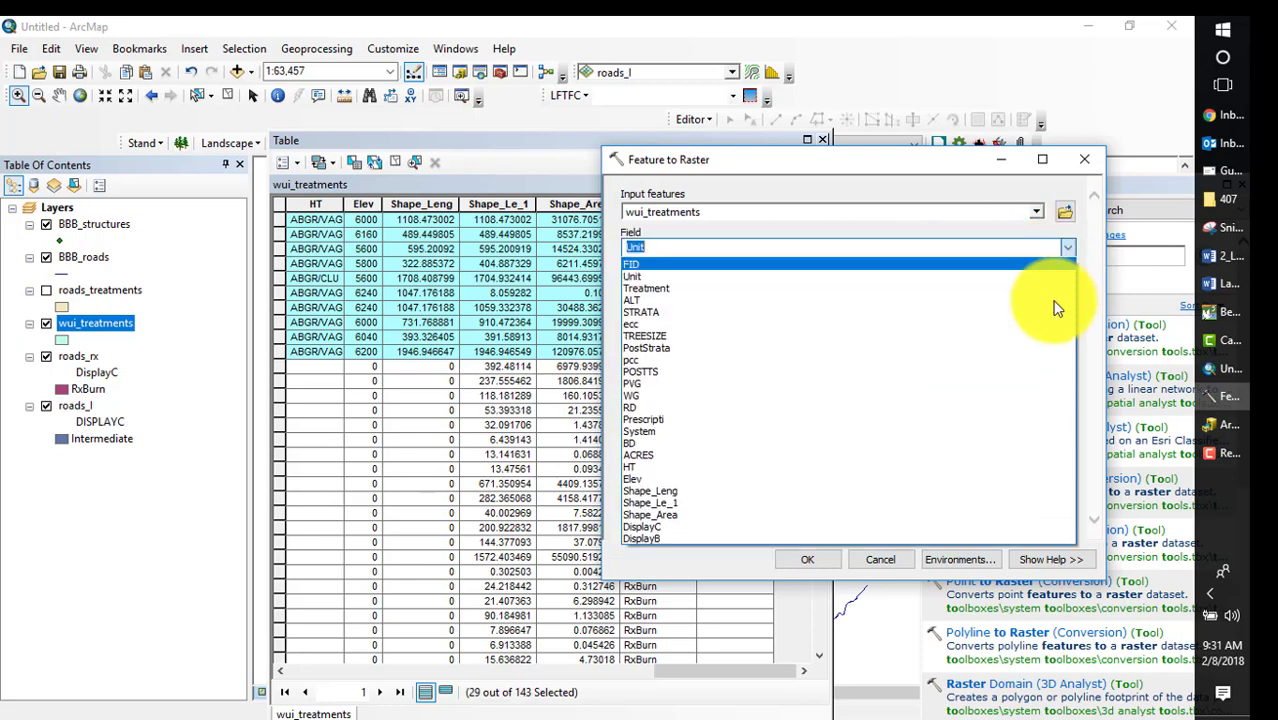
click(930, 527)
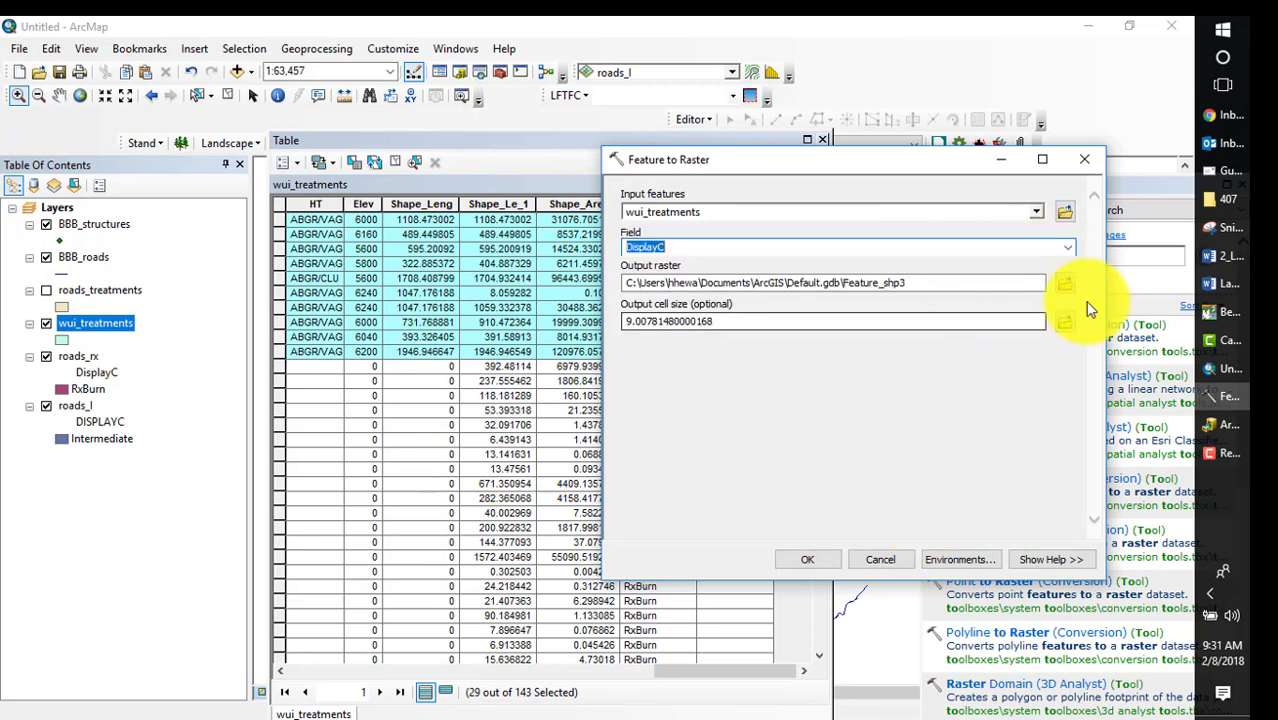
- Set the output raster to wui_I inside LANDFIRE_wui.gdb with a cell size of 30, and run the conversion
click(1063, 282)
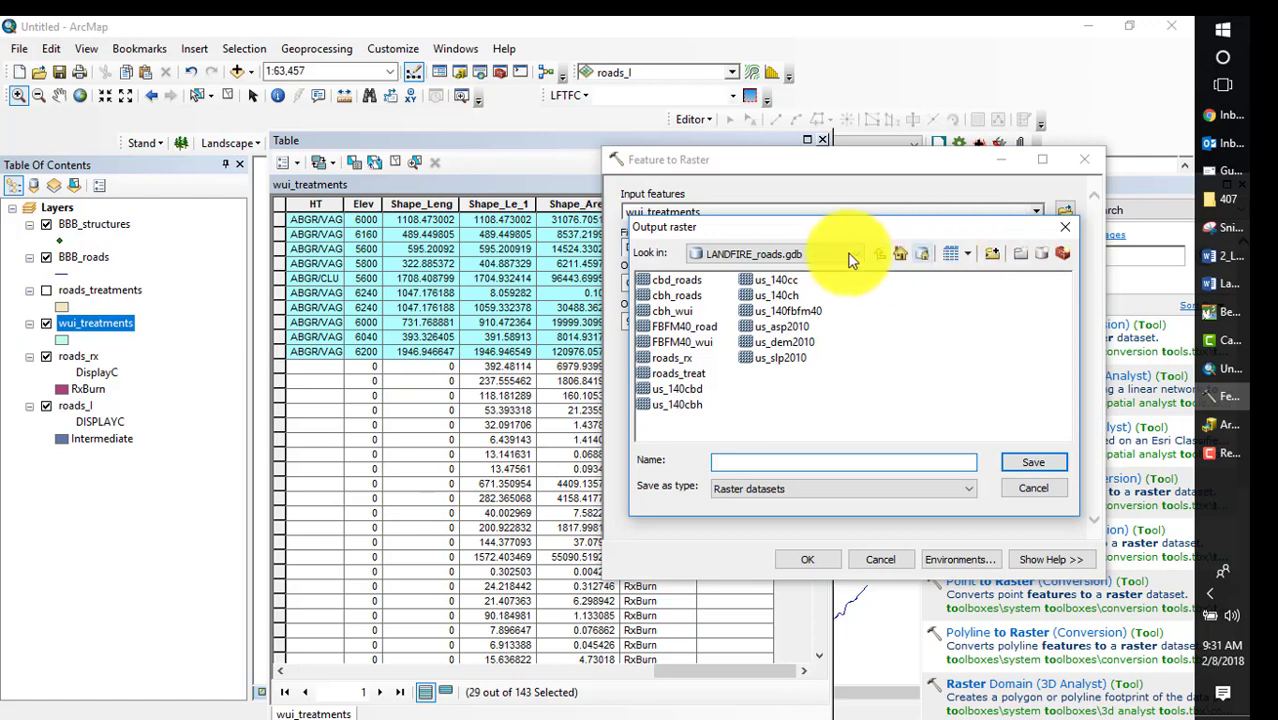
click(881, 258)
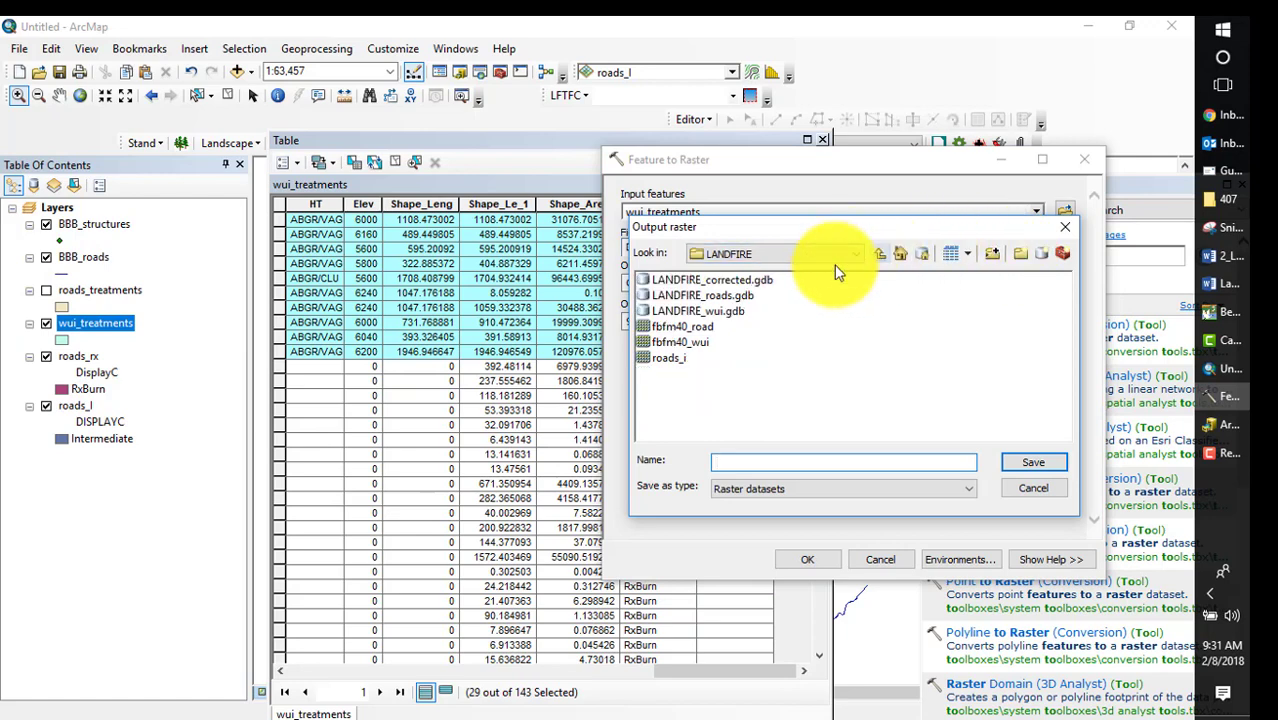
click(719, 309)
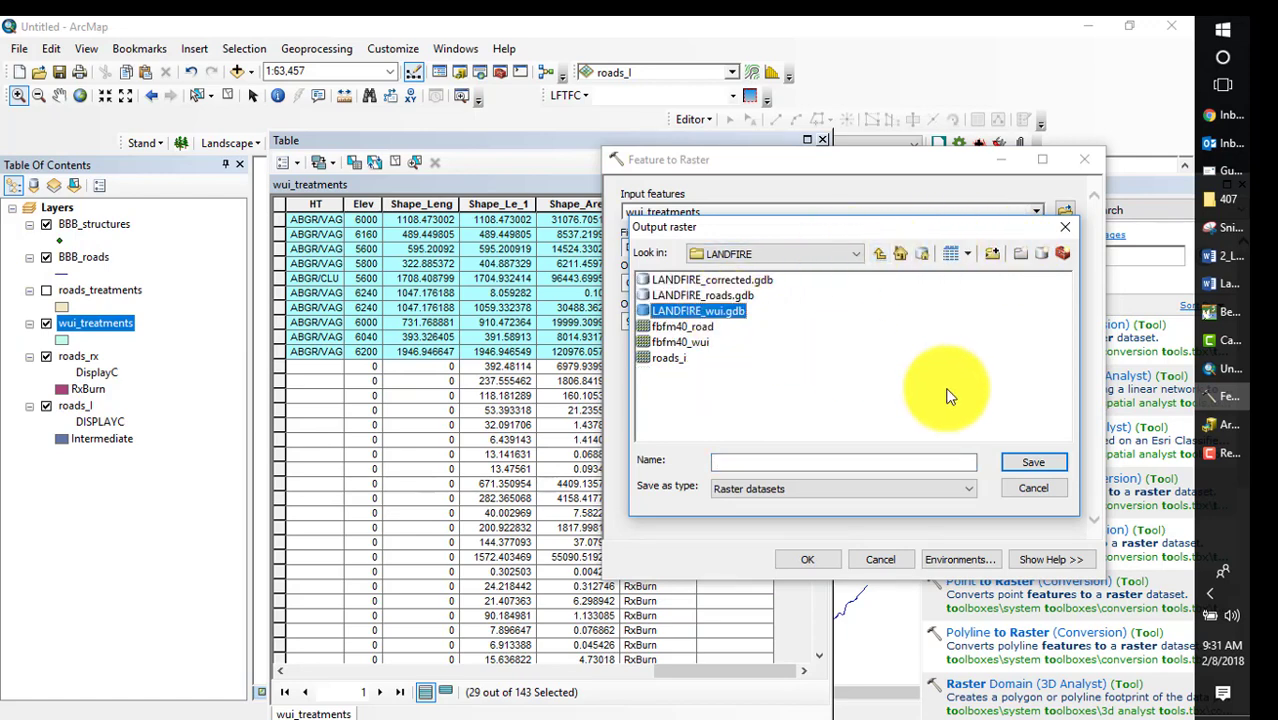
double_click(698, 312)
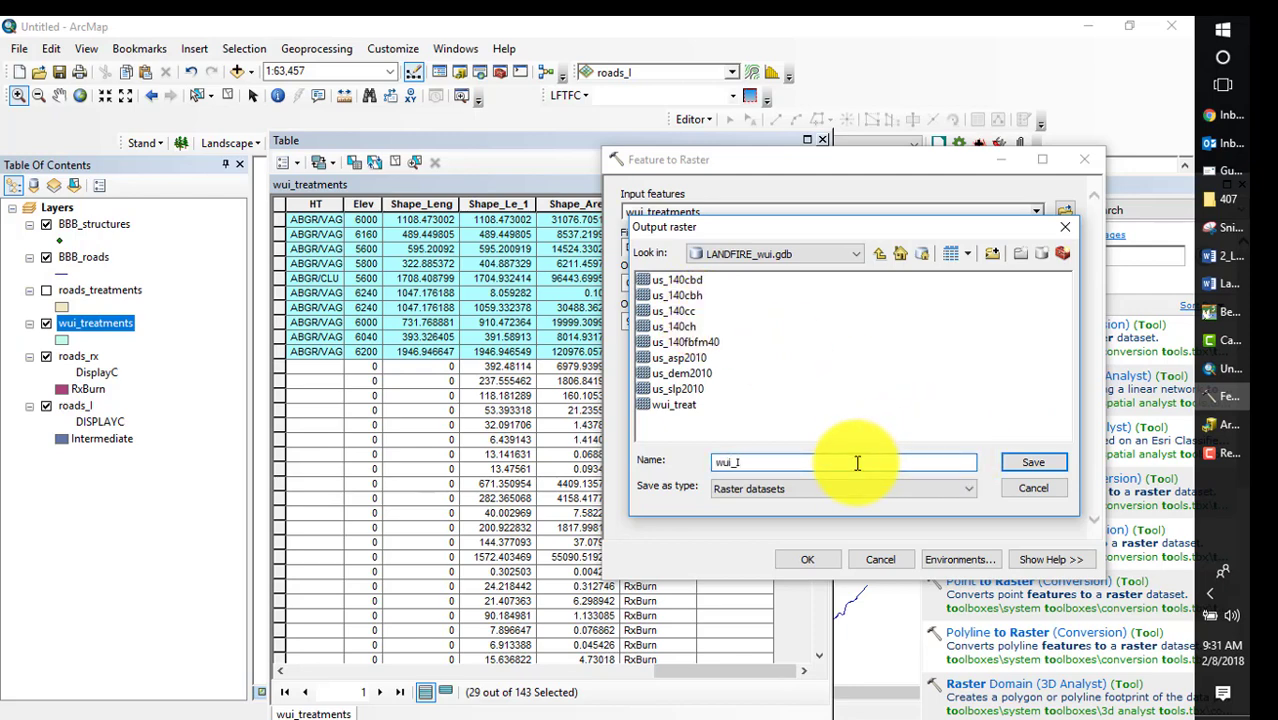
click(1035, 463)
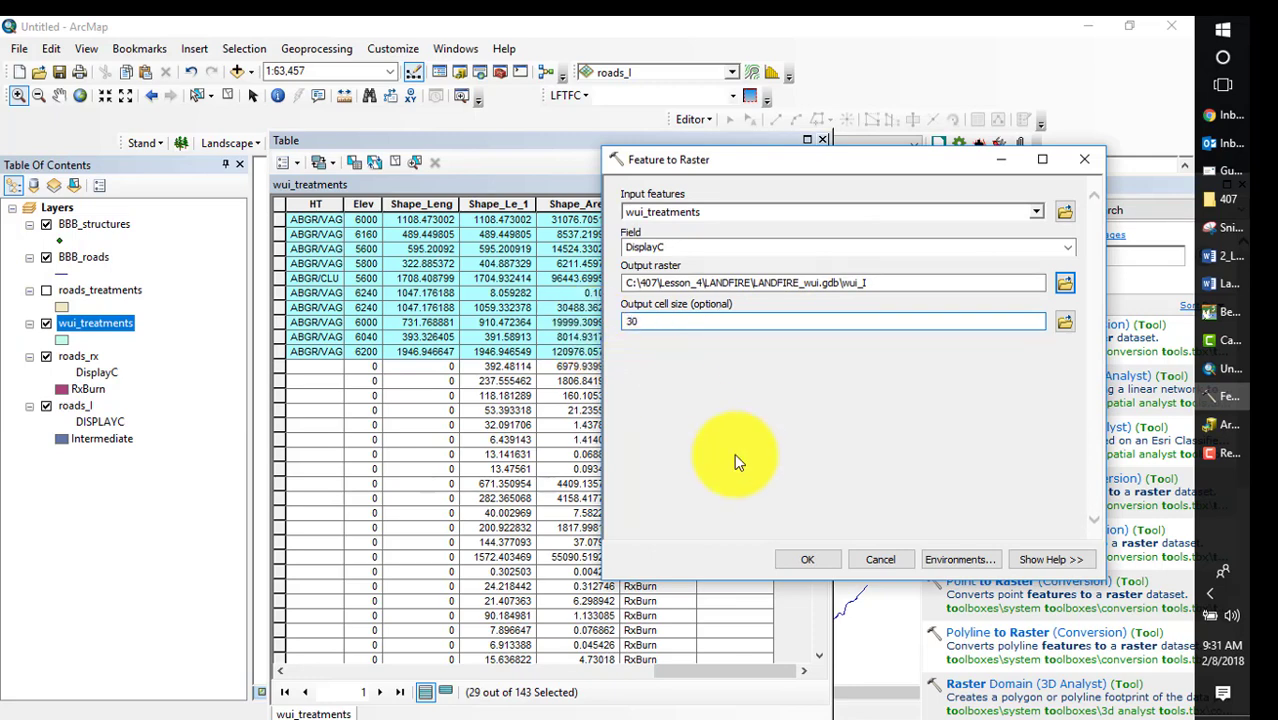
click(808, 559)
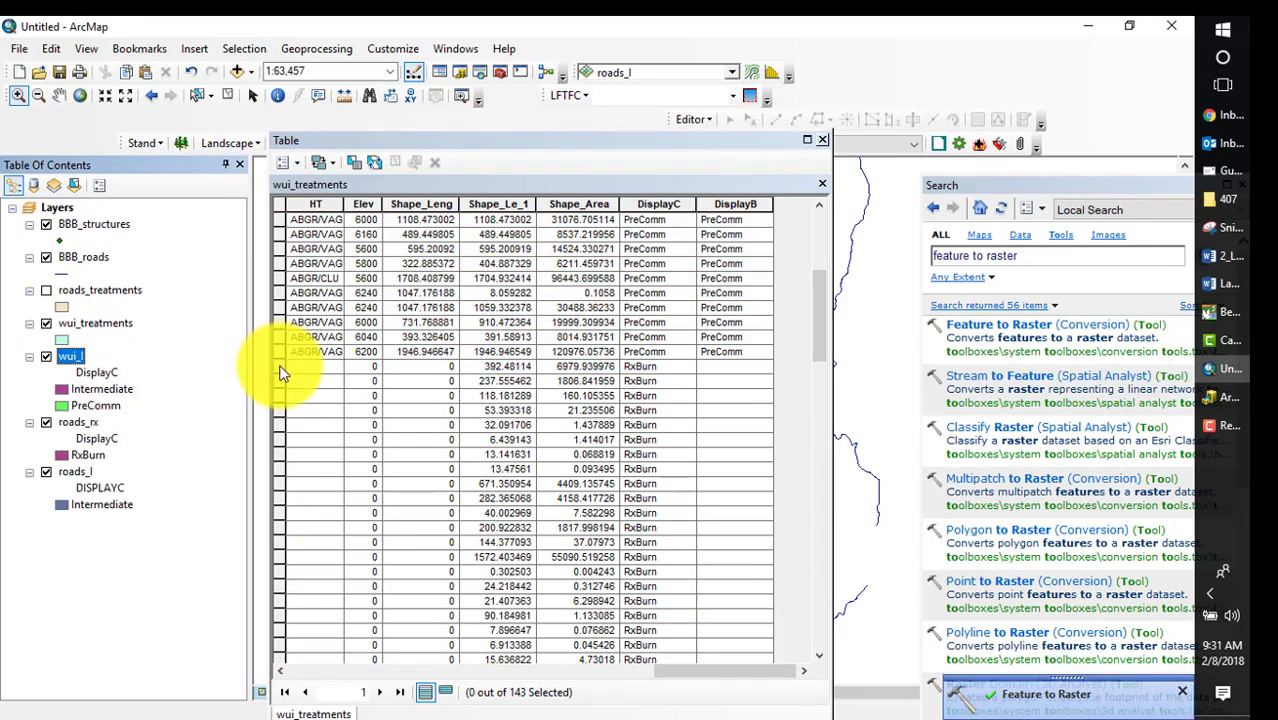
- Select all RxBurn records in the wui_treatments table and set up Feature to Raster for wui_treatments with the DisplayC field
drag(278, 366, 281, 648)
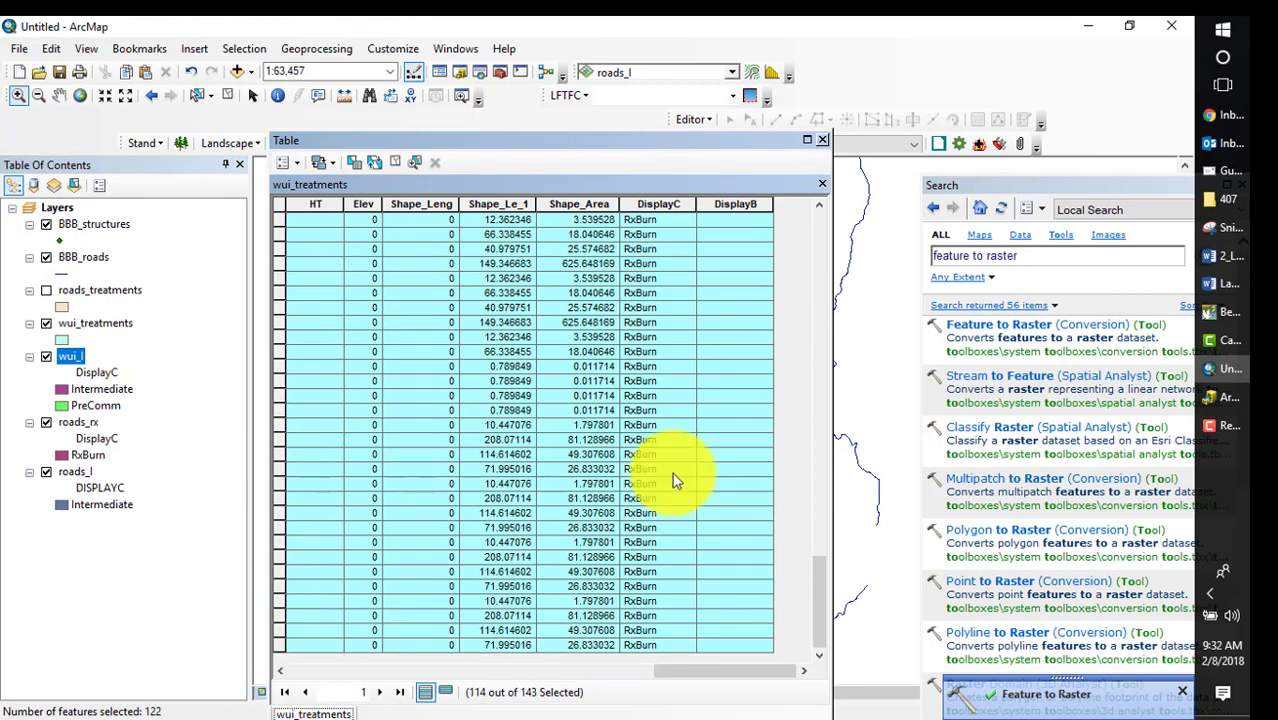
click(1020, 325)
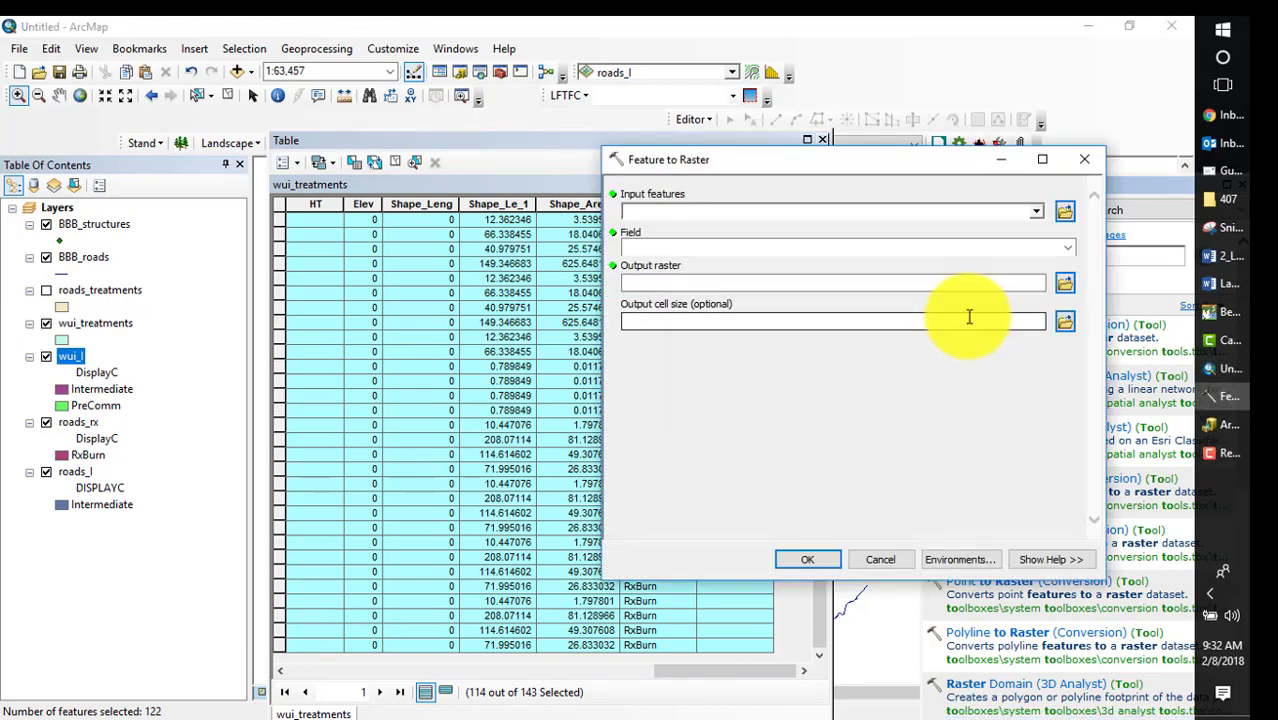
click(1036, 212)
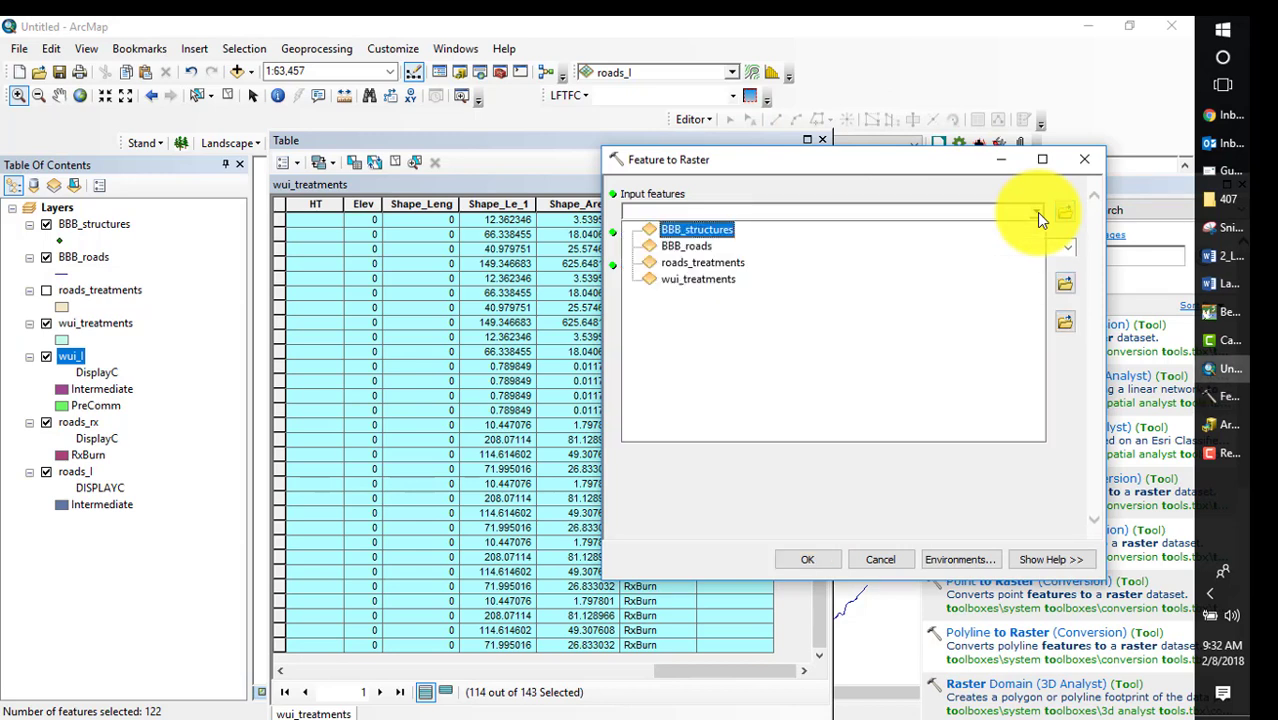
click(776, 279)
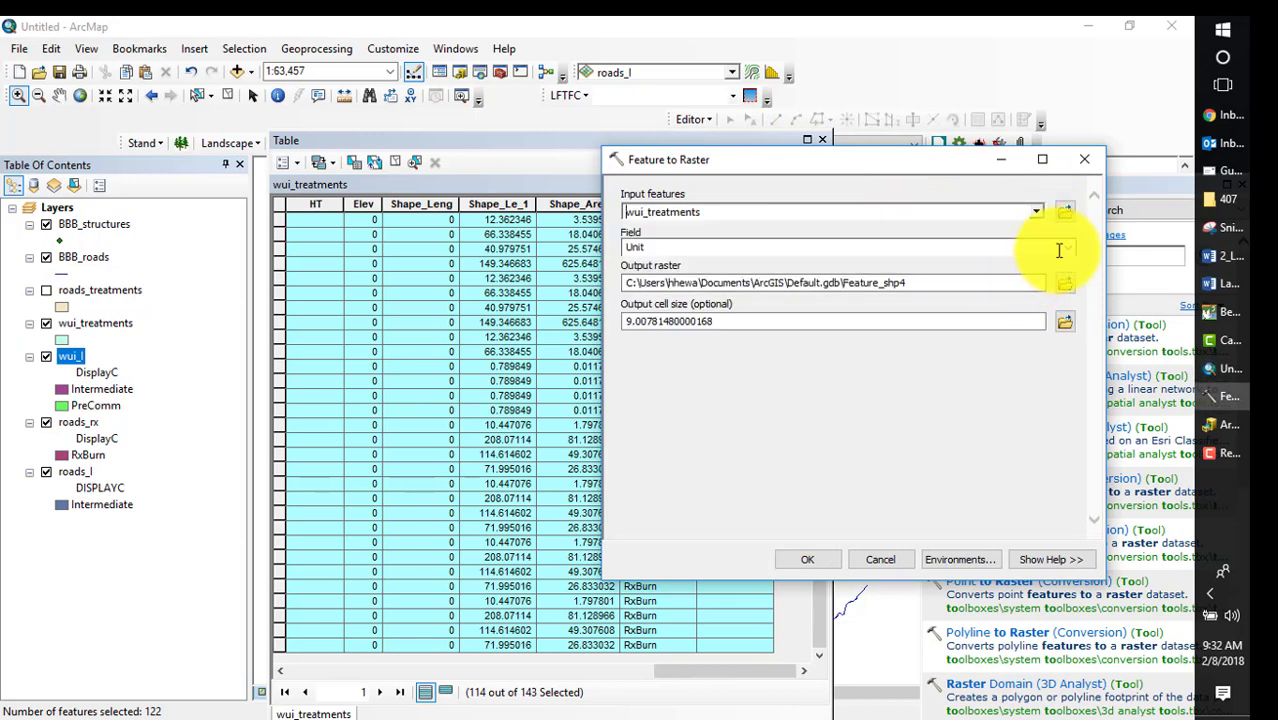
click(1067, 247)
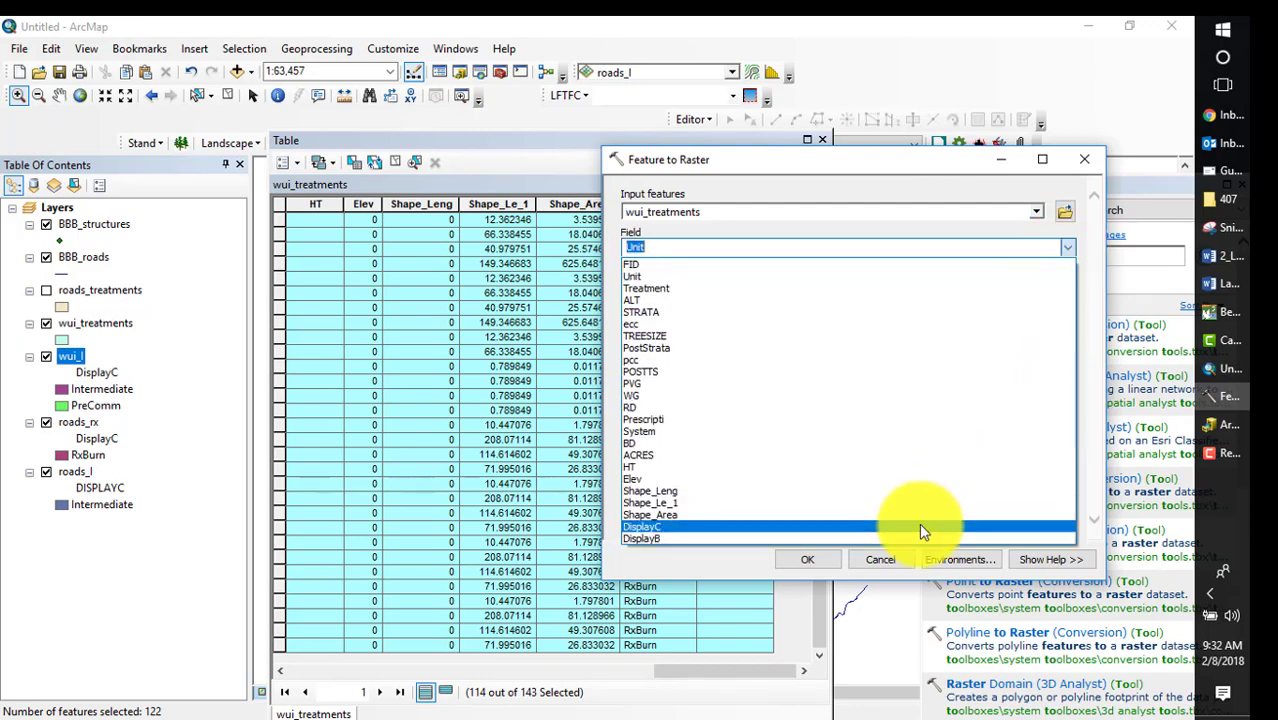
click(919, 527)
- Name the output raster wui_rx in LANDFIRE_wui.gdb, replace the default output cell size, and run the conversion
click(1067, 283)
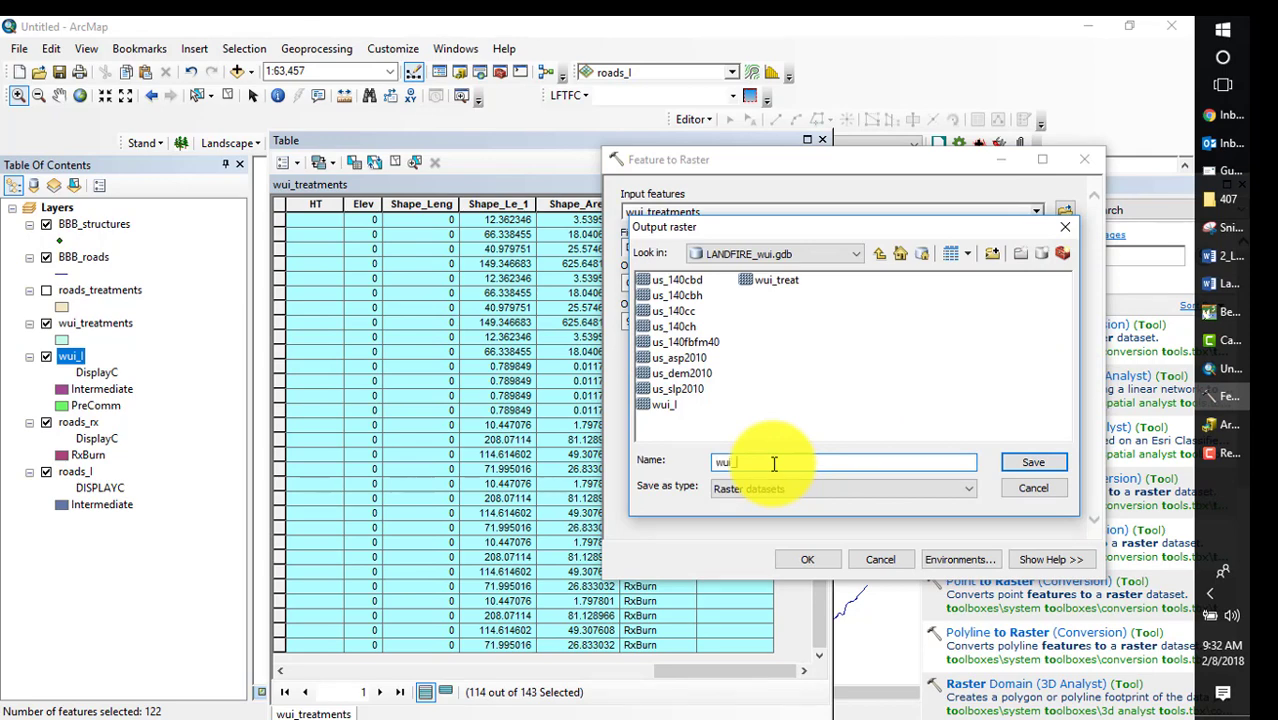
click(773, 463)
text(wui_rx)
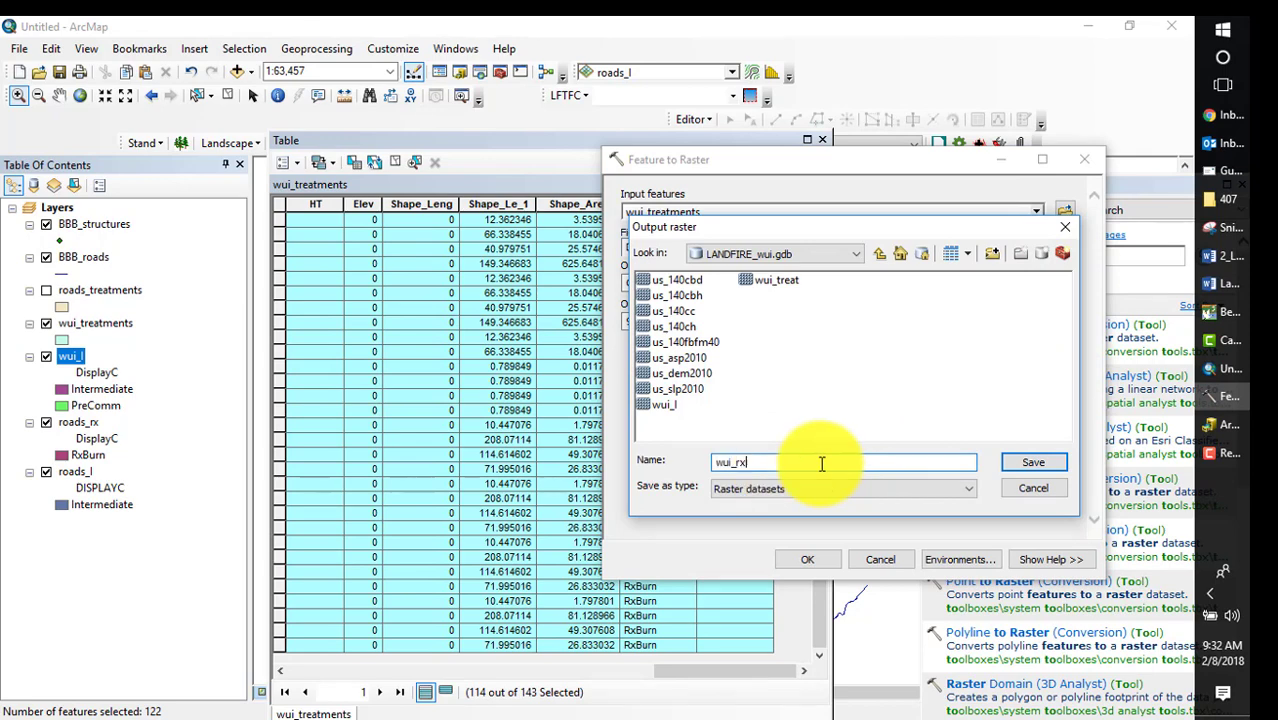
click(1036, 462)
drag(727, 320, 600, 340)
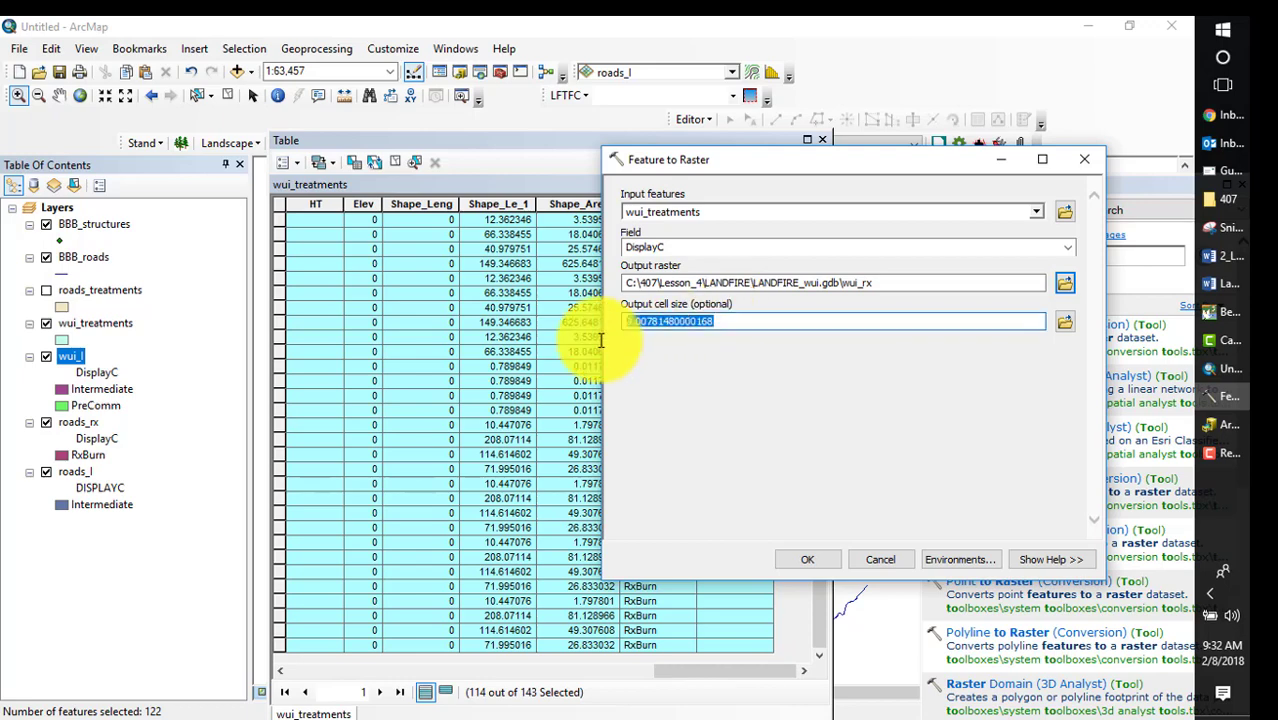
click(808, 560)
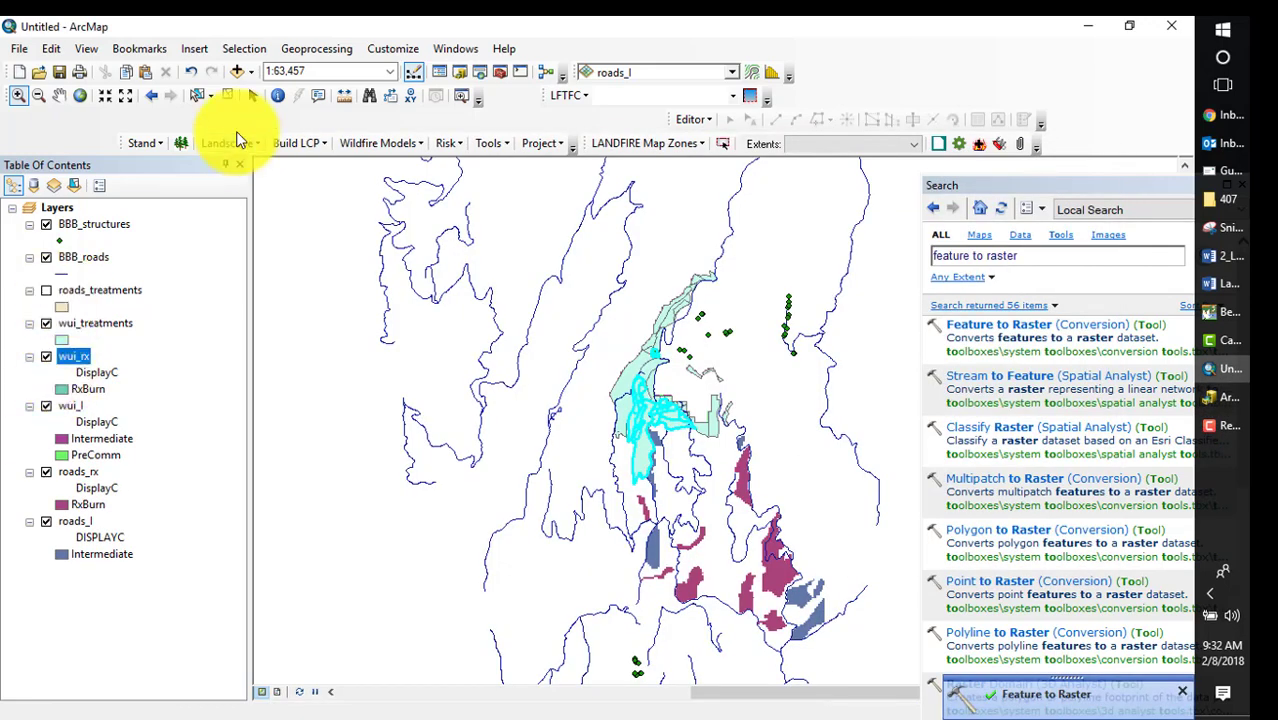
- Clear the feature selection and hide wui_treatments, toggling the wui_rx and wui_I rasters to check them on the map
click(229, 95)
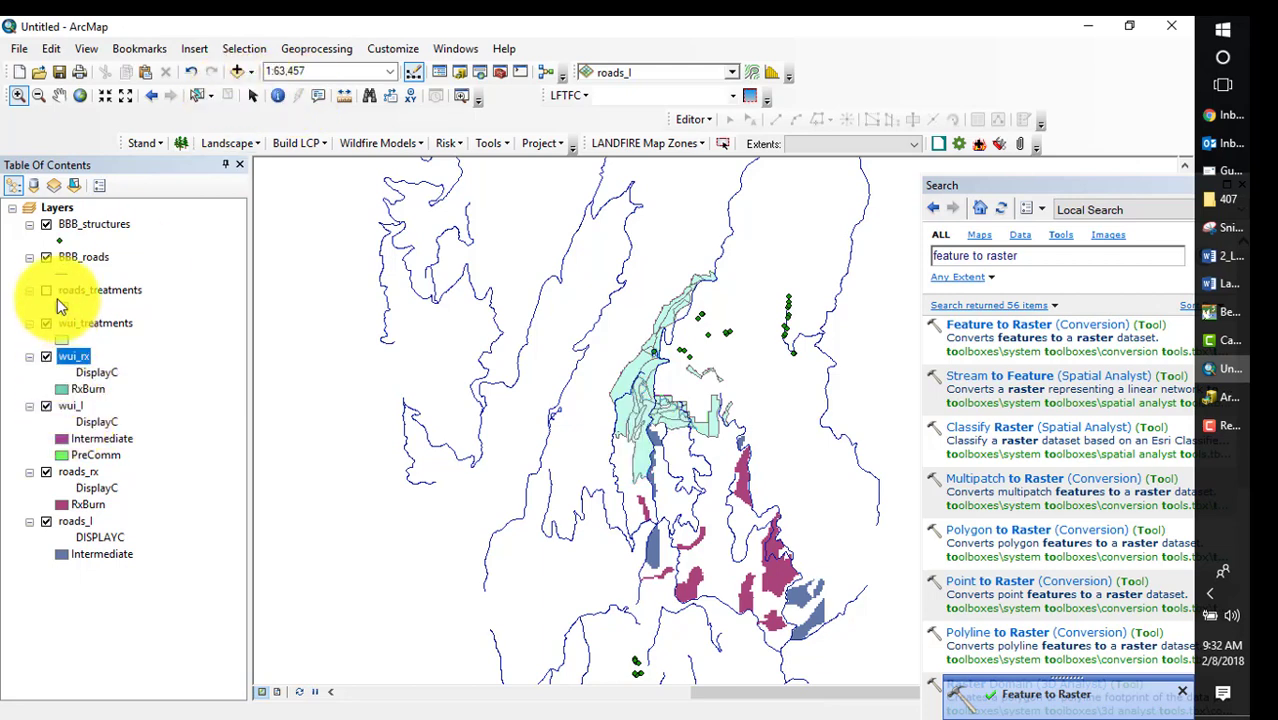
click(46, 323)
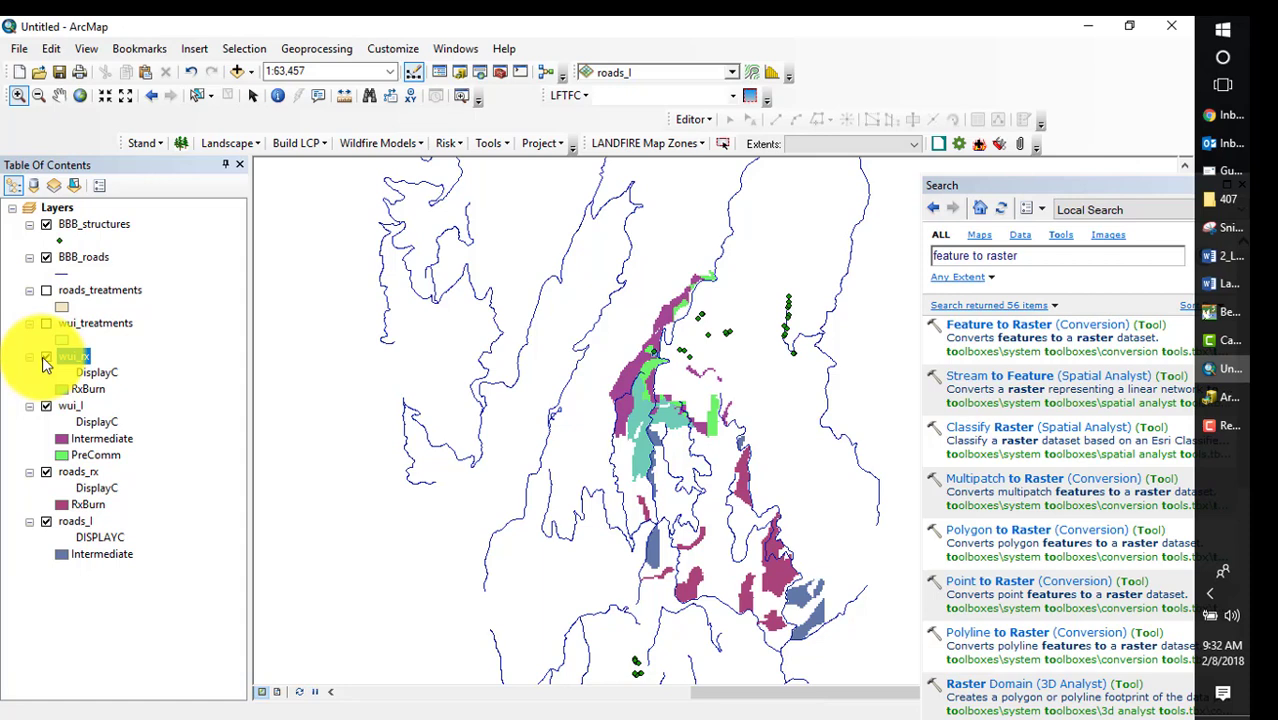
click(45, 357)
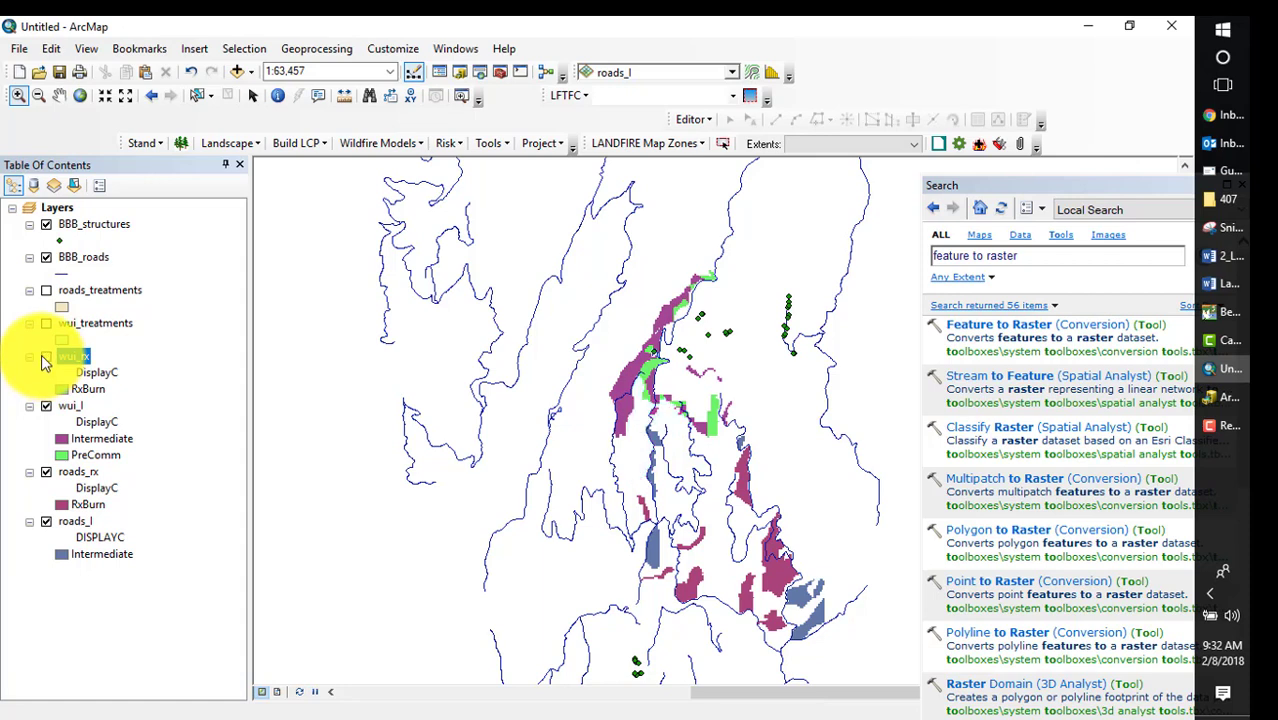
click(45, 406)
click(45, 406)
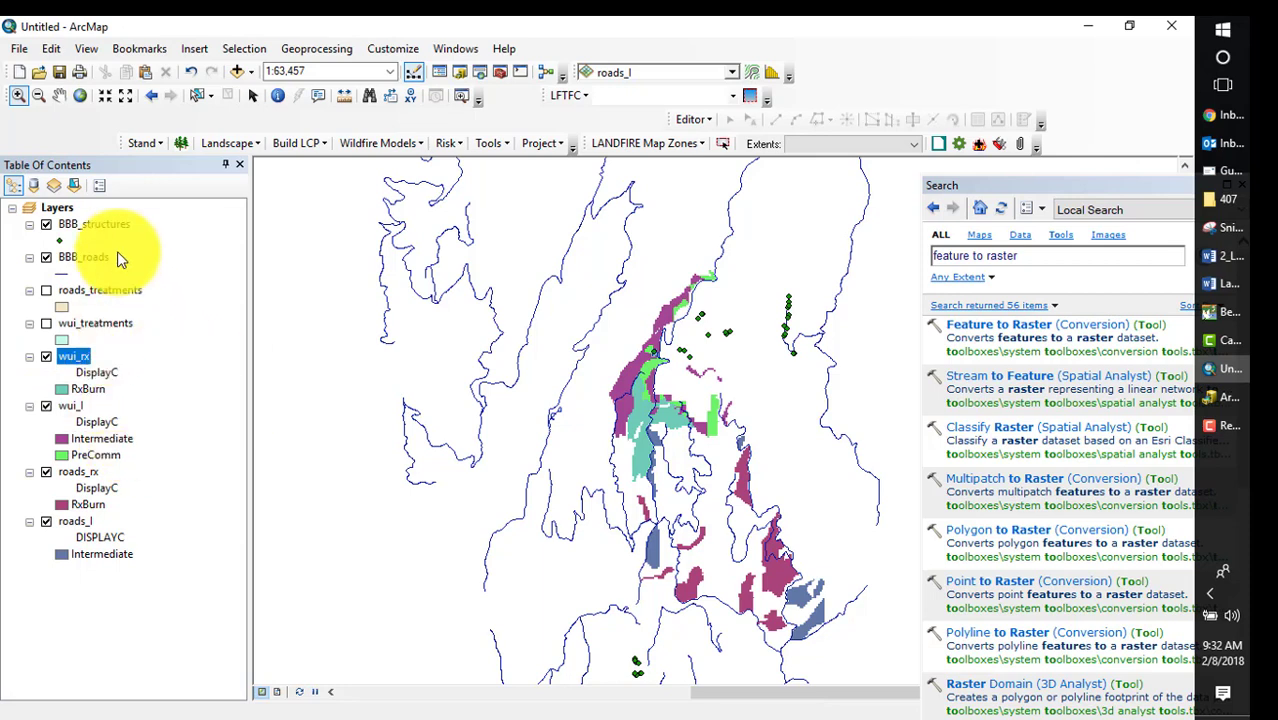
- Remove the BBB_structures, BBB_roads, roads_treatments and wui_treatments layers from the map
click(74, 226)
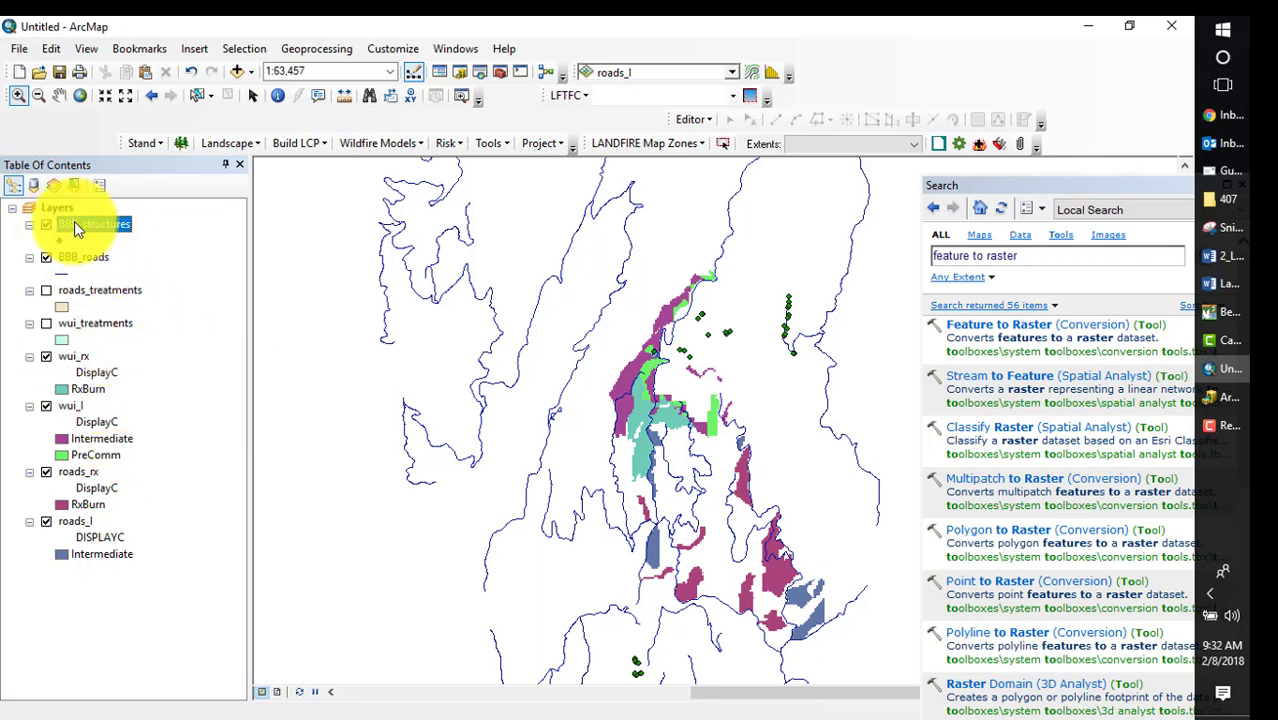
ctrl+click(85, 258)
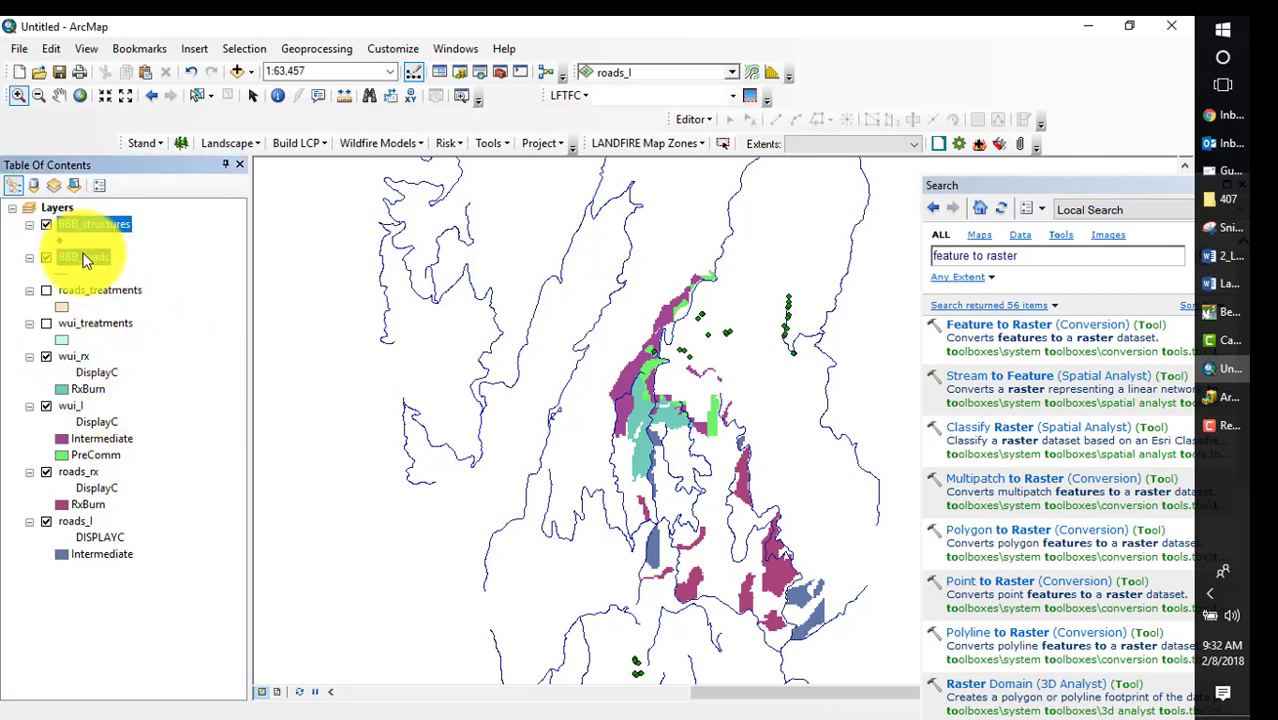
ctrl+click(91, 292)
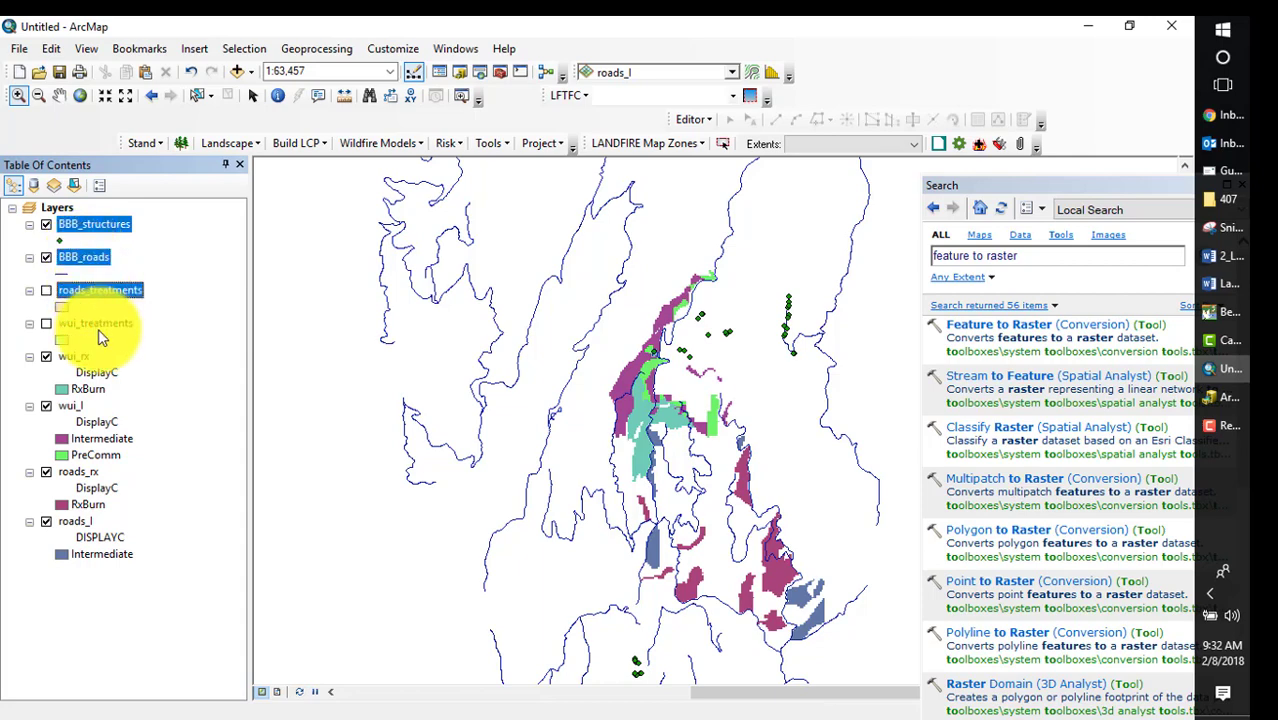
right_click(94, 326)
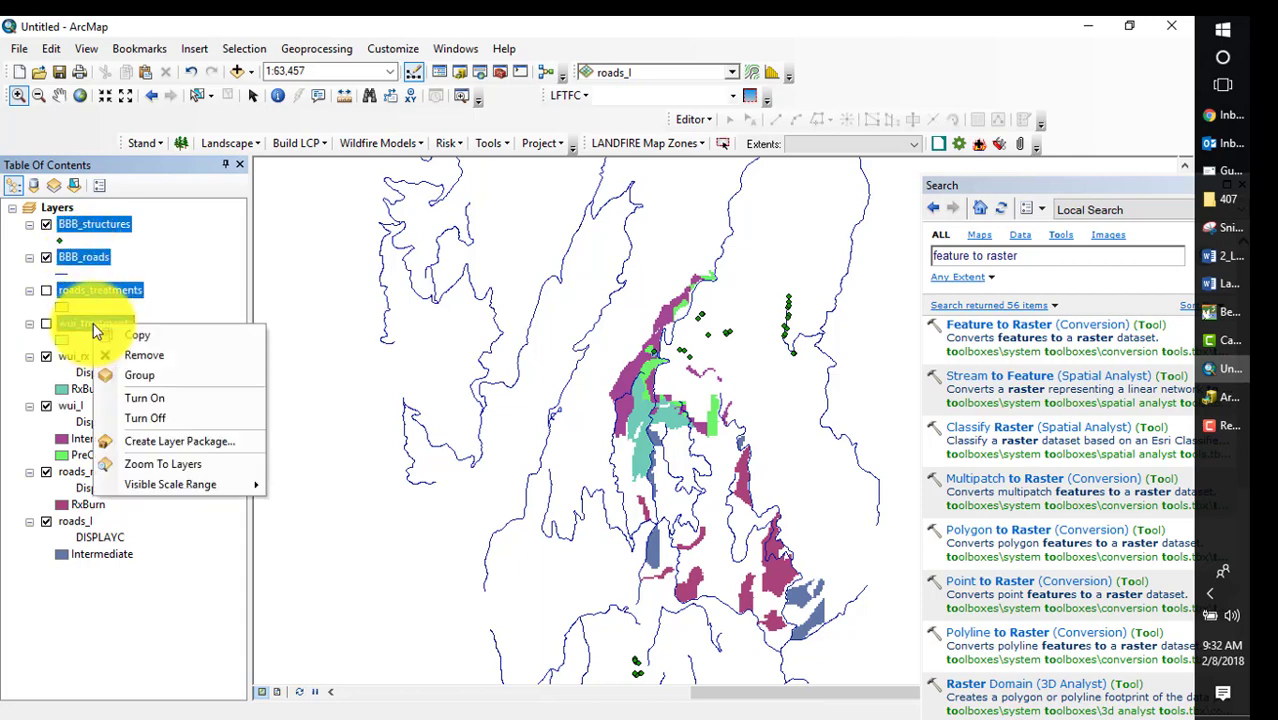
click(147, 353)
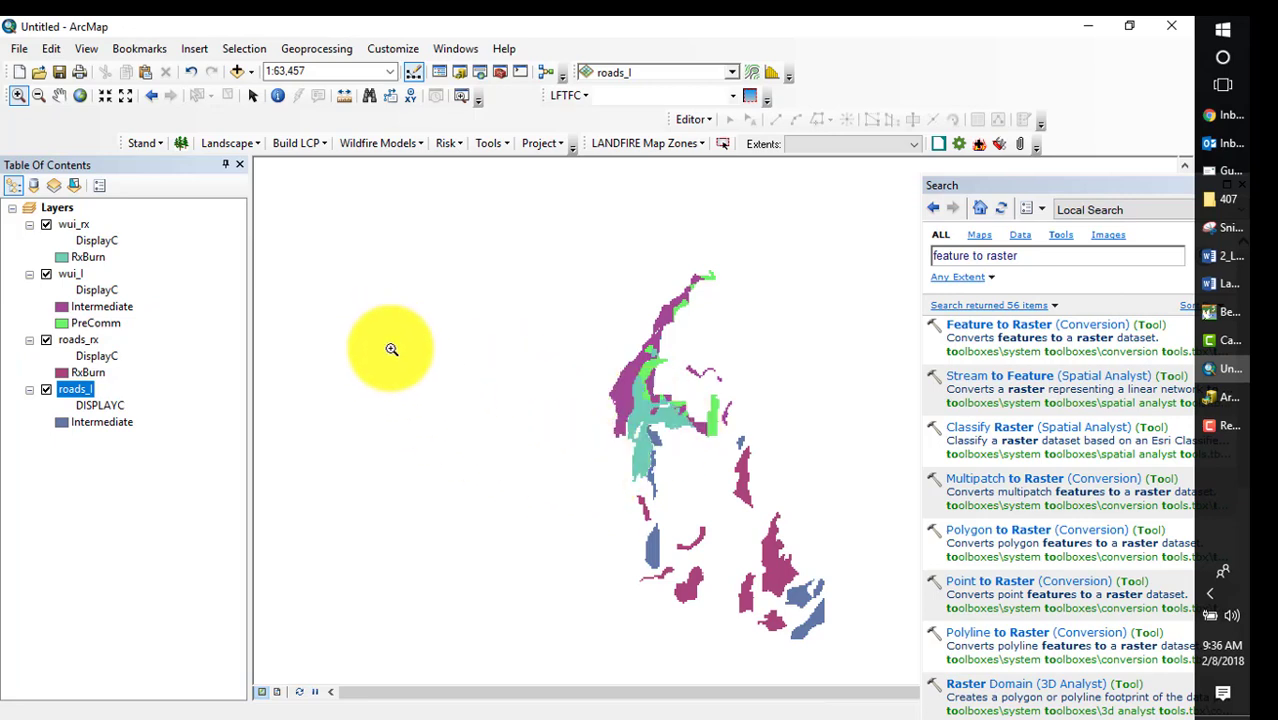
- Add the FBFM40_corr raster from LANDFIRE_corrected.gdb in the LANDFIRE folder and collapse its legend
click(237, 70)
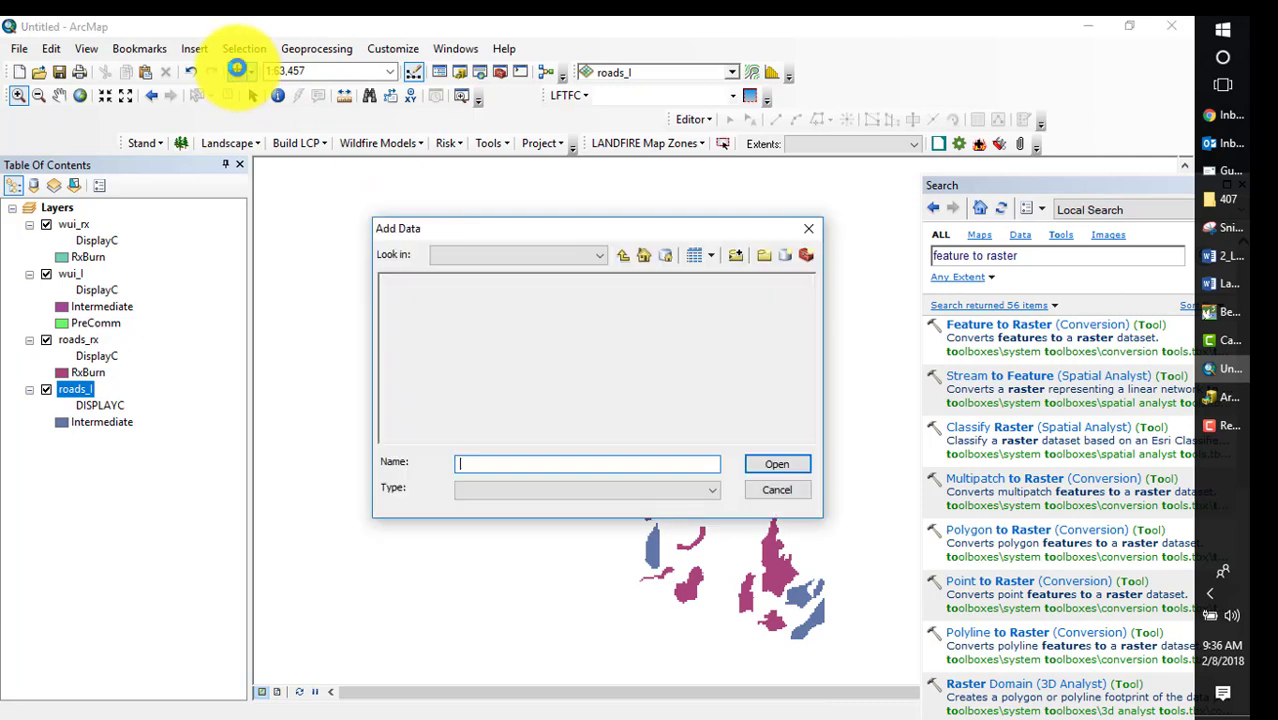
click(623, 256)
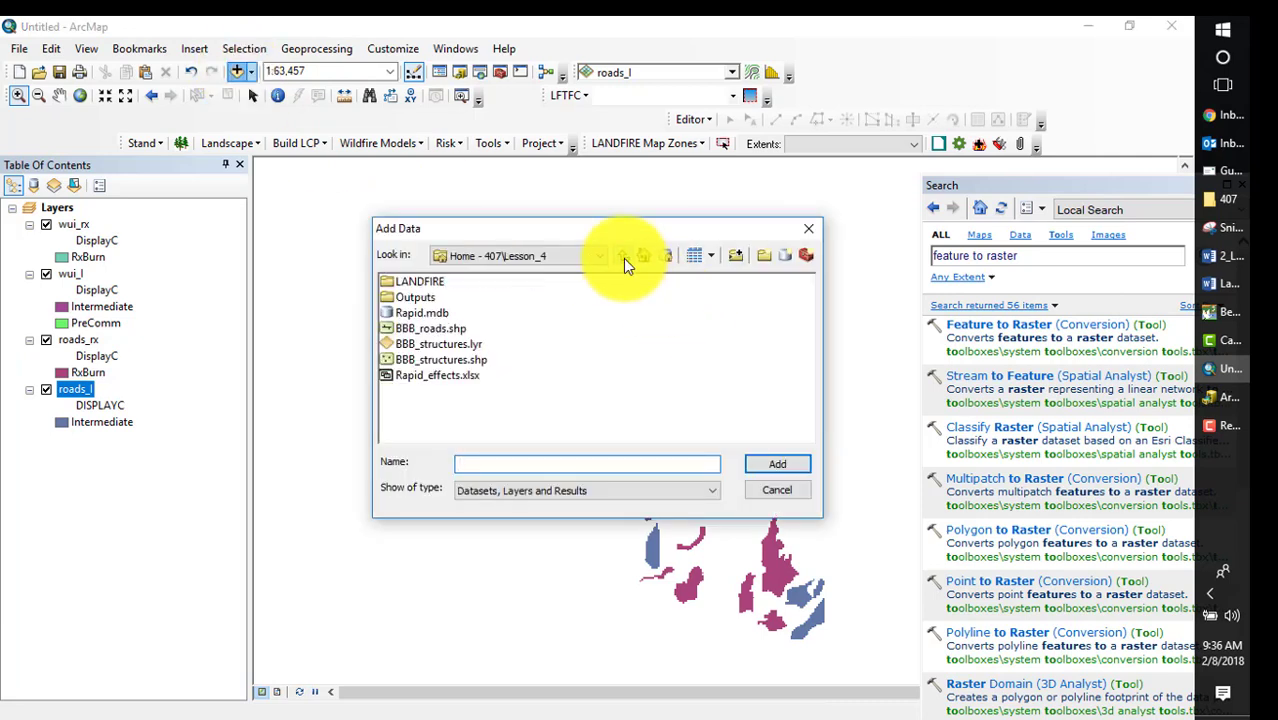
double_click(416, 284)
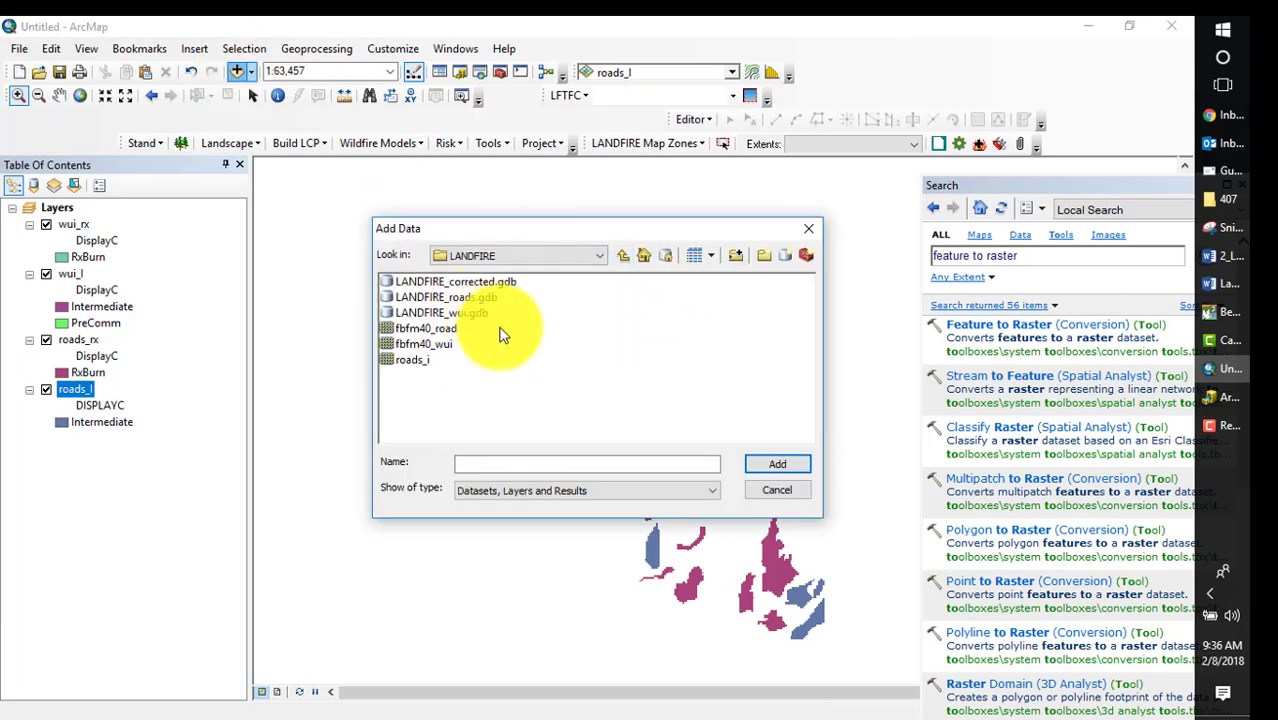
double_click(441, 281)
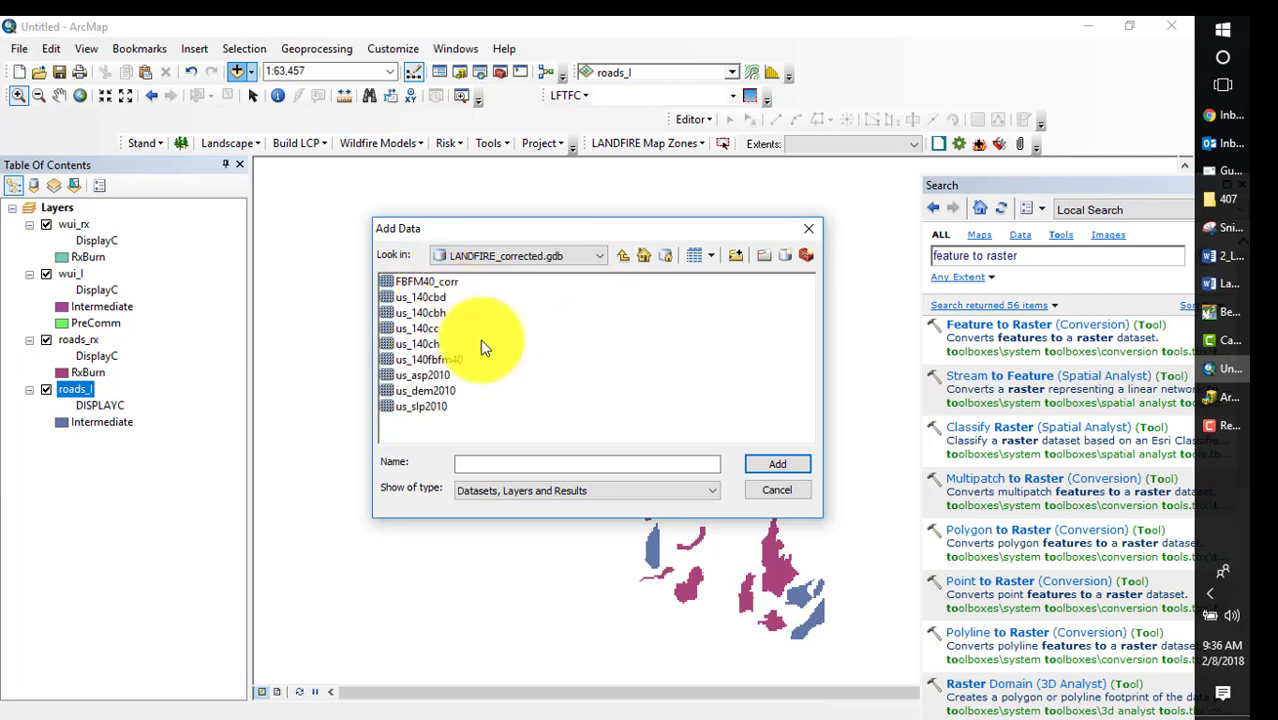
click(418, 288)
click(789, 465)
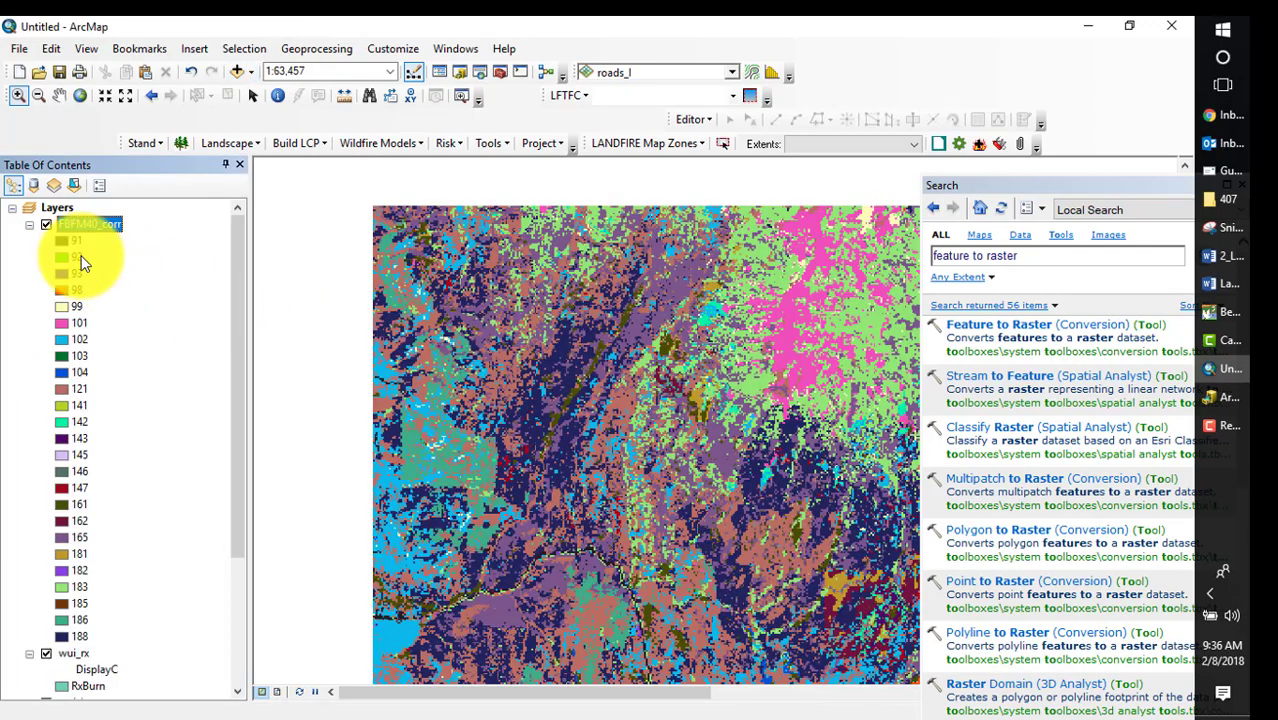
click(29, 225)
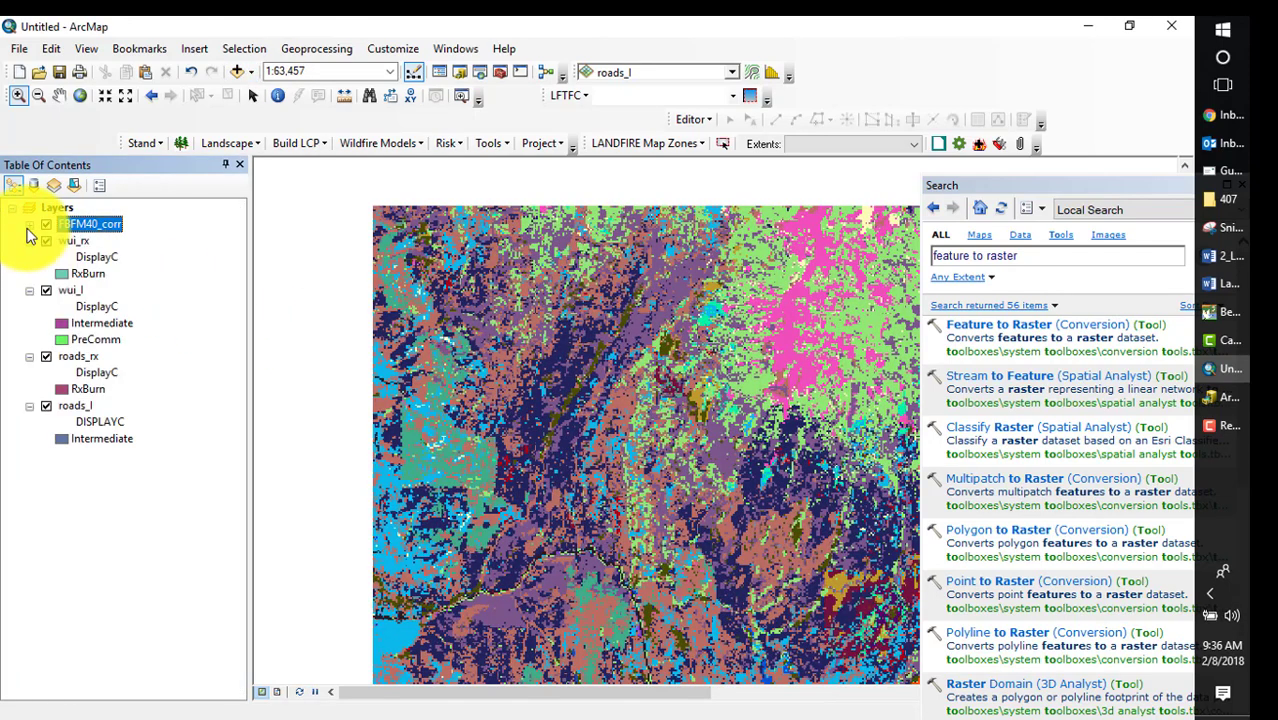
click(499, 146)
click(510, 164)
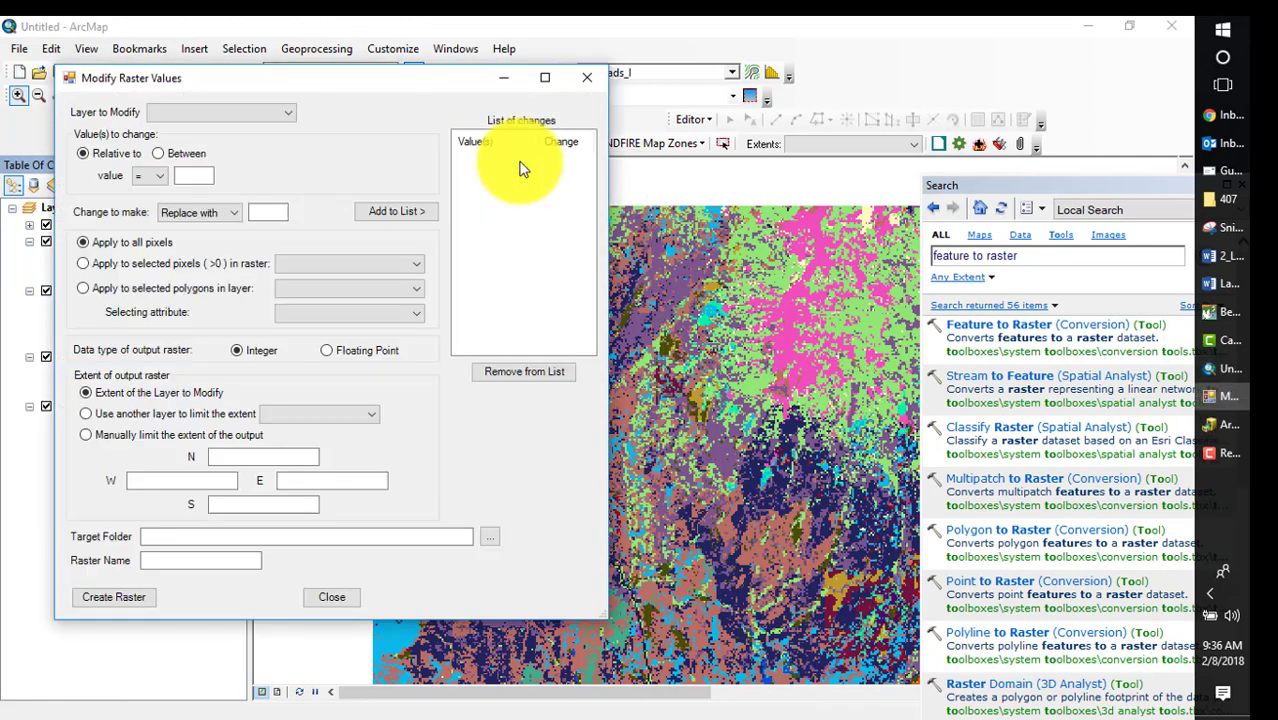
click(279, 116)
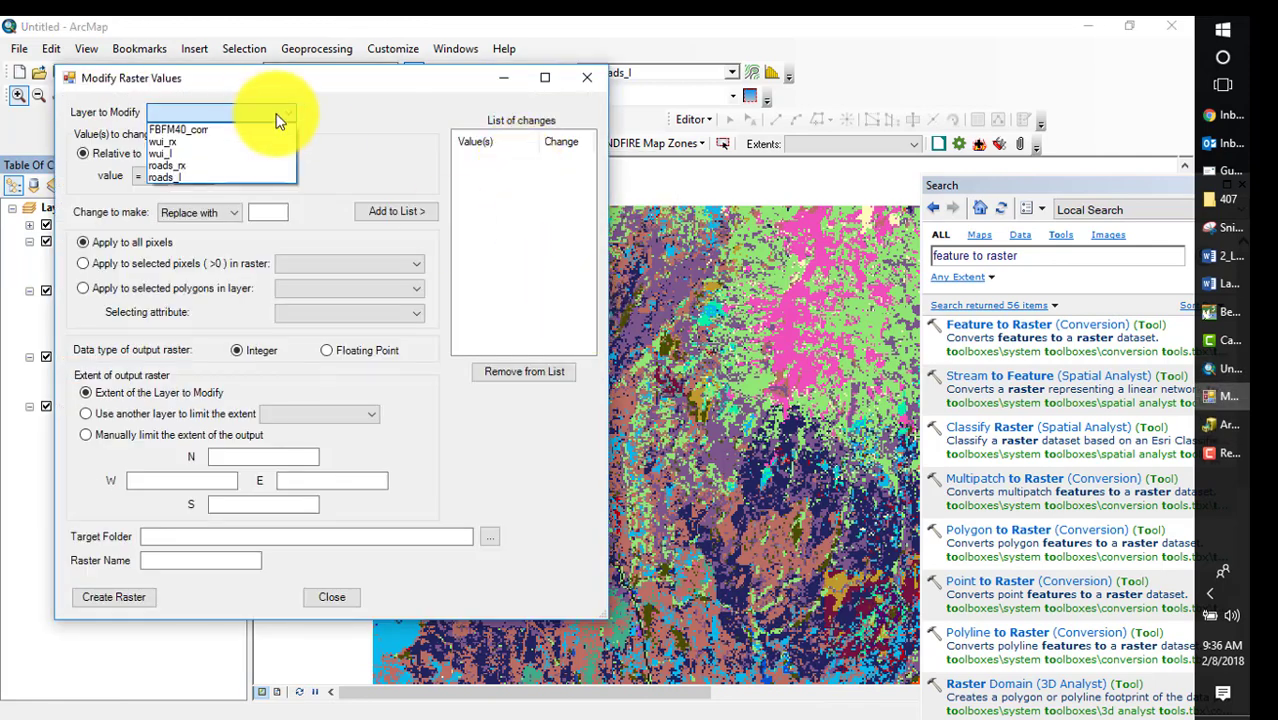
click(175, 129)
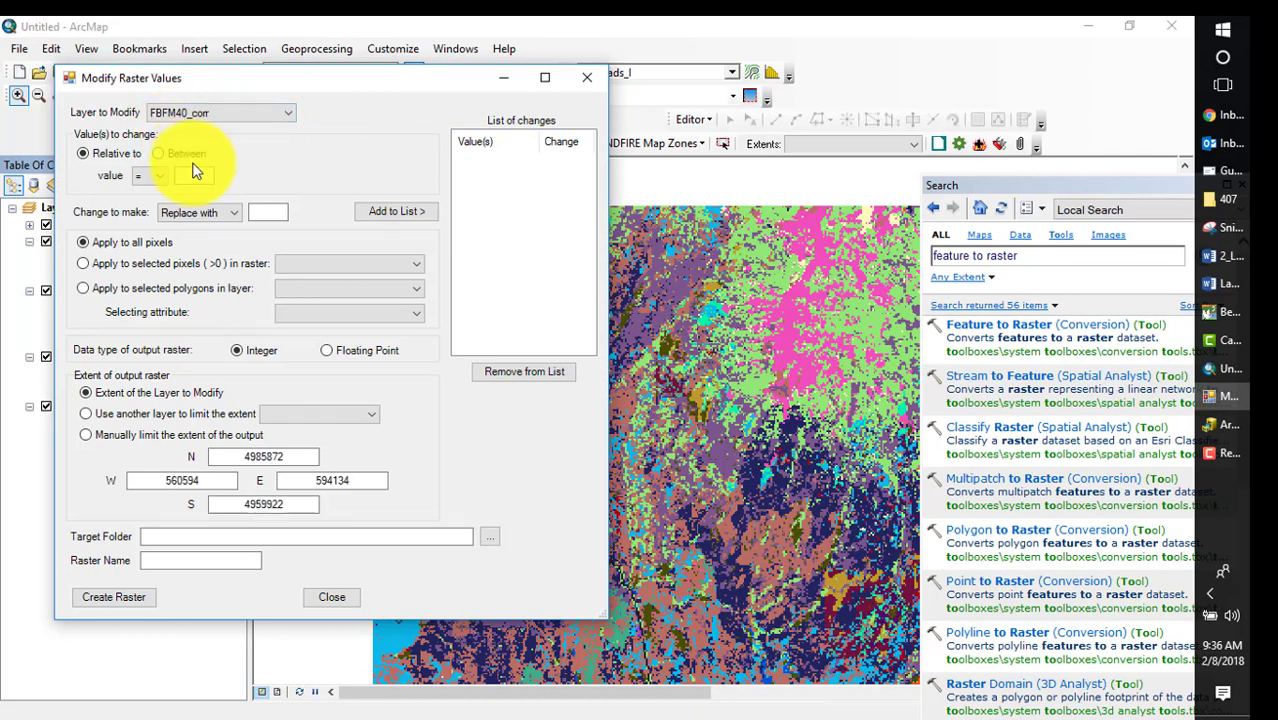
click(187, 177)
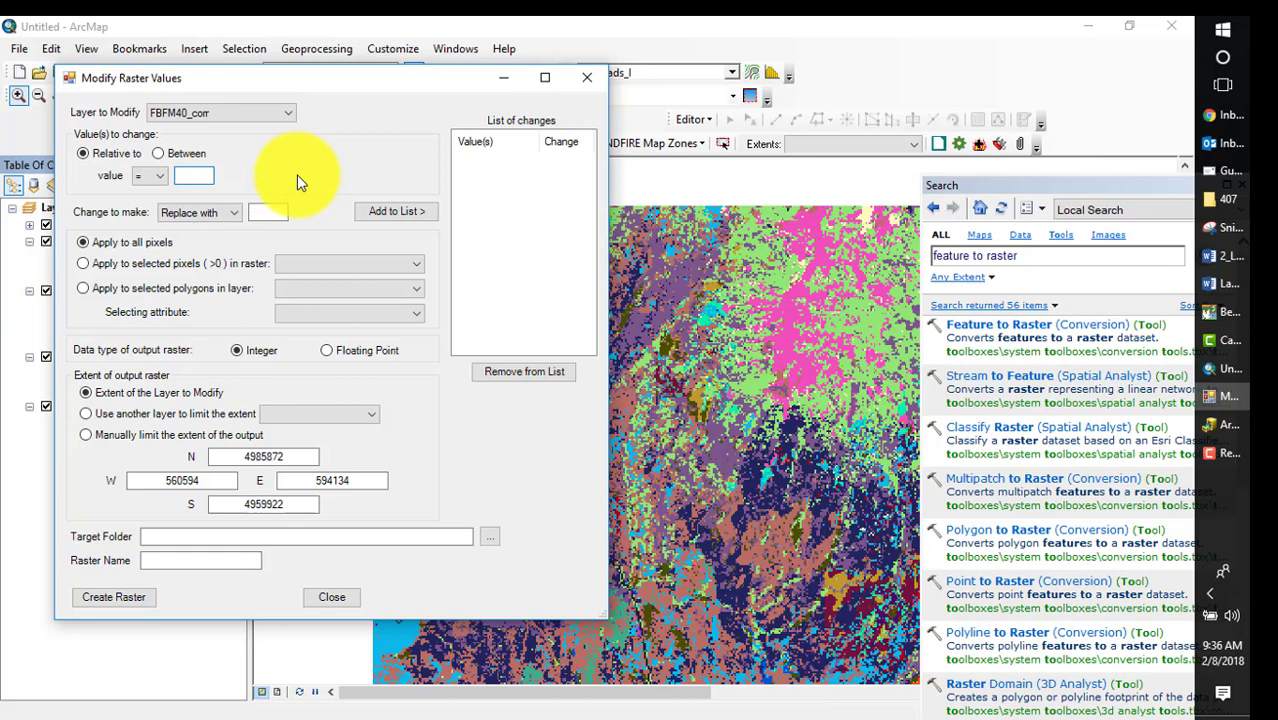
- Open Modify Raster Values for FBFM40_corr and add a change replacing value 165 with 161 to the list
click(531, 168)
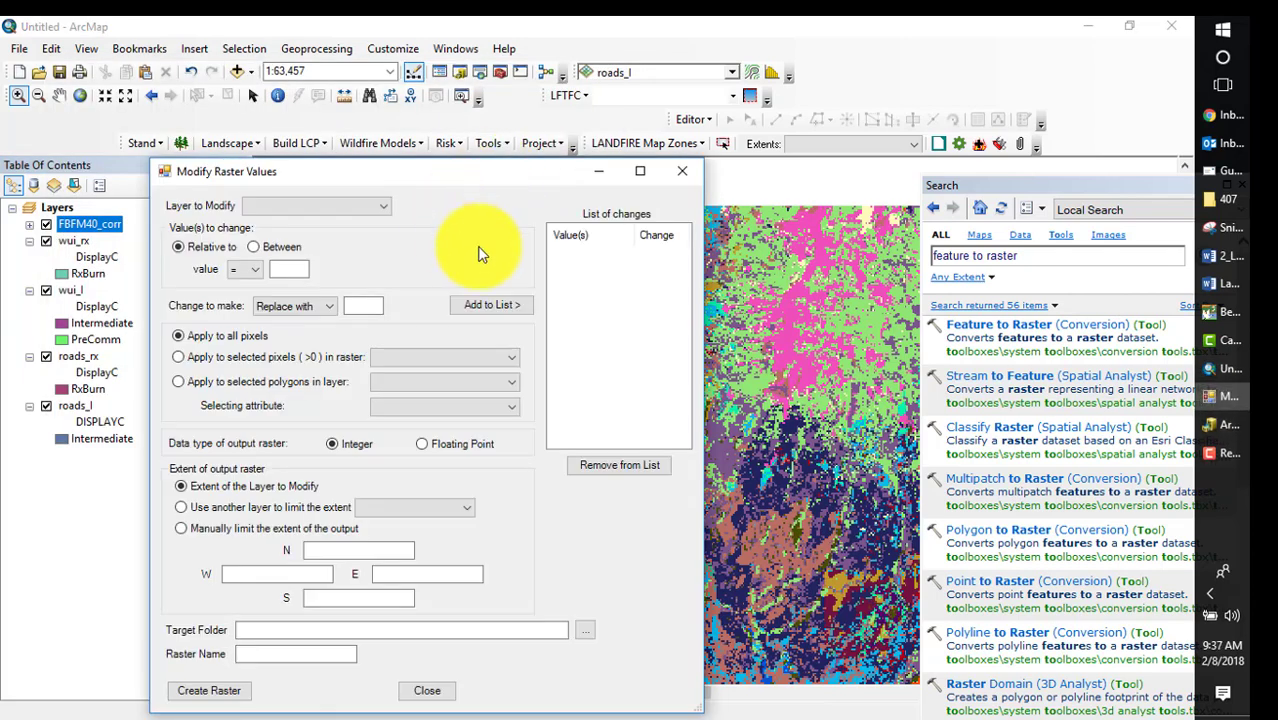
click(380, 206)
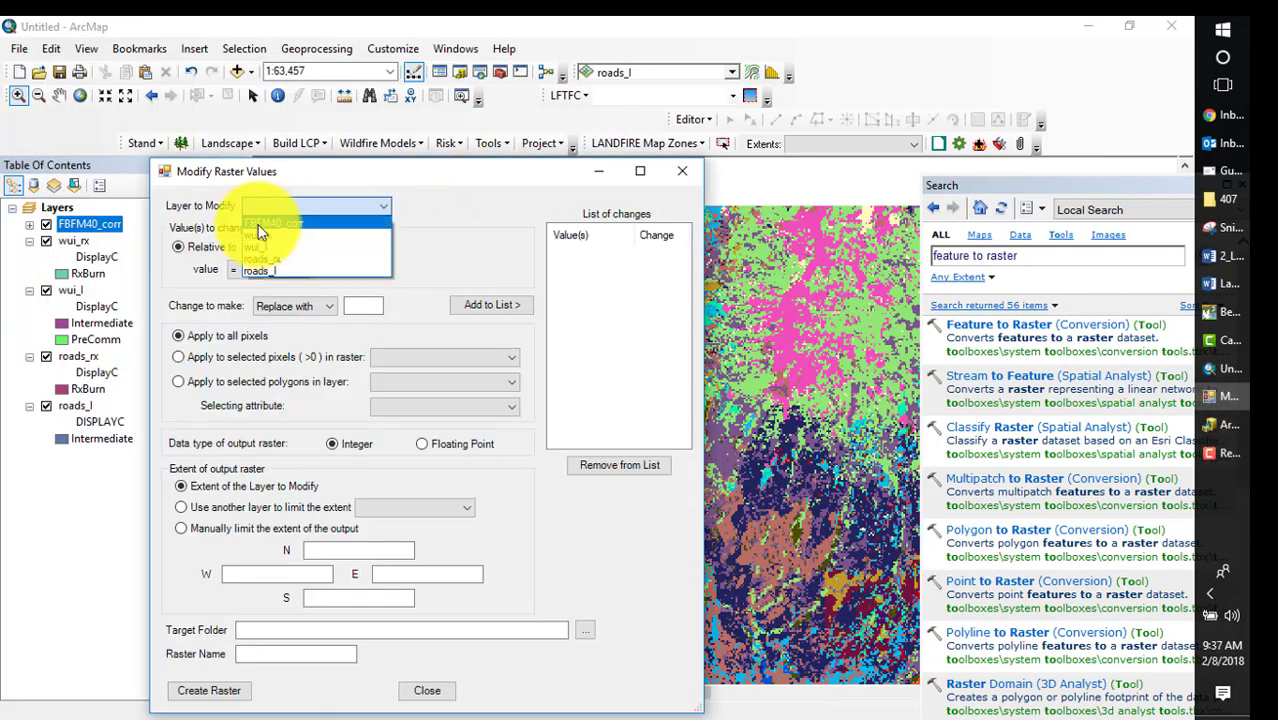
click(268, 228)
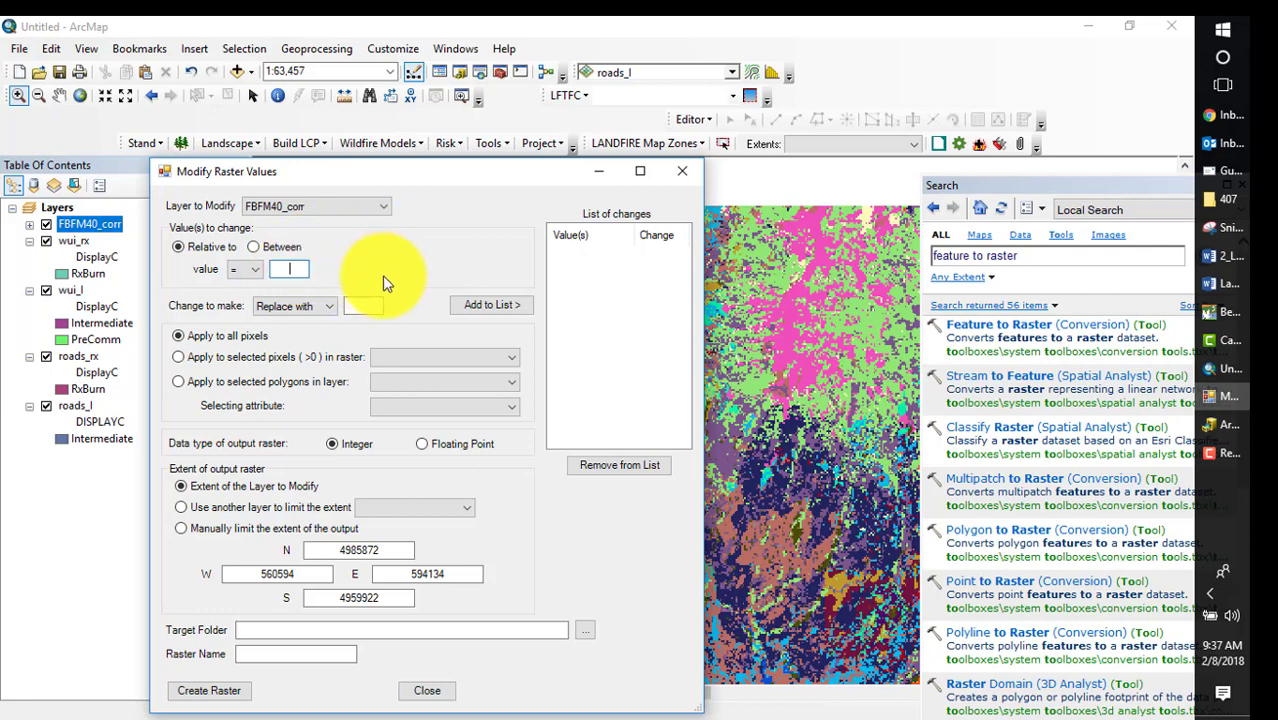
text(165)
click(369, 307)
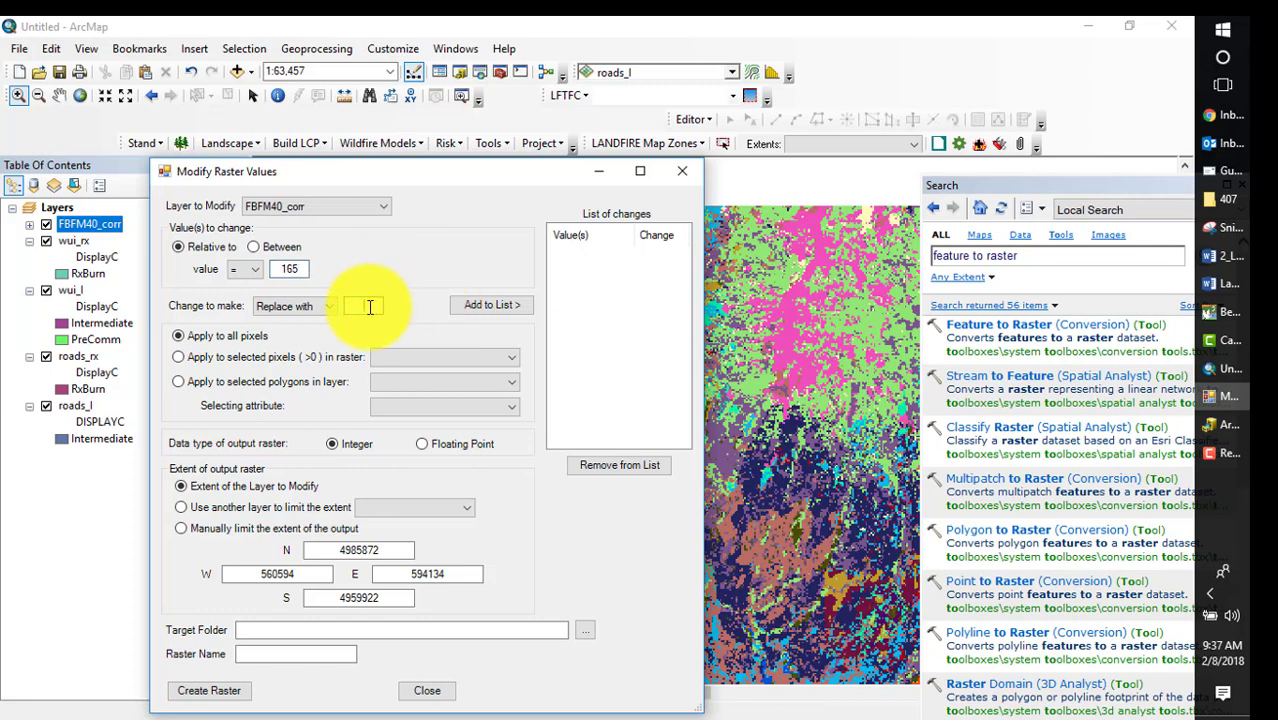
text(161)
click(488, 305)
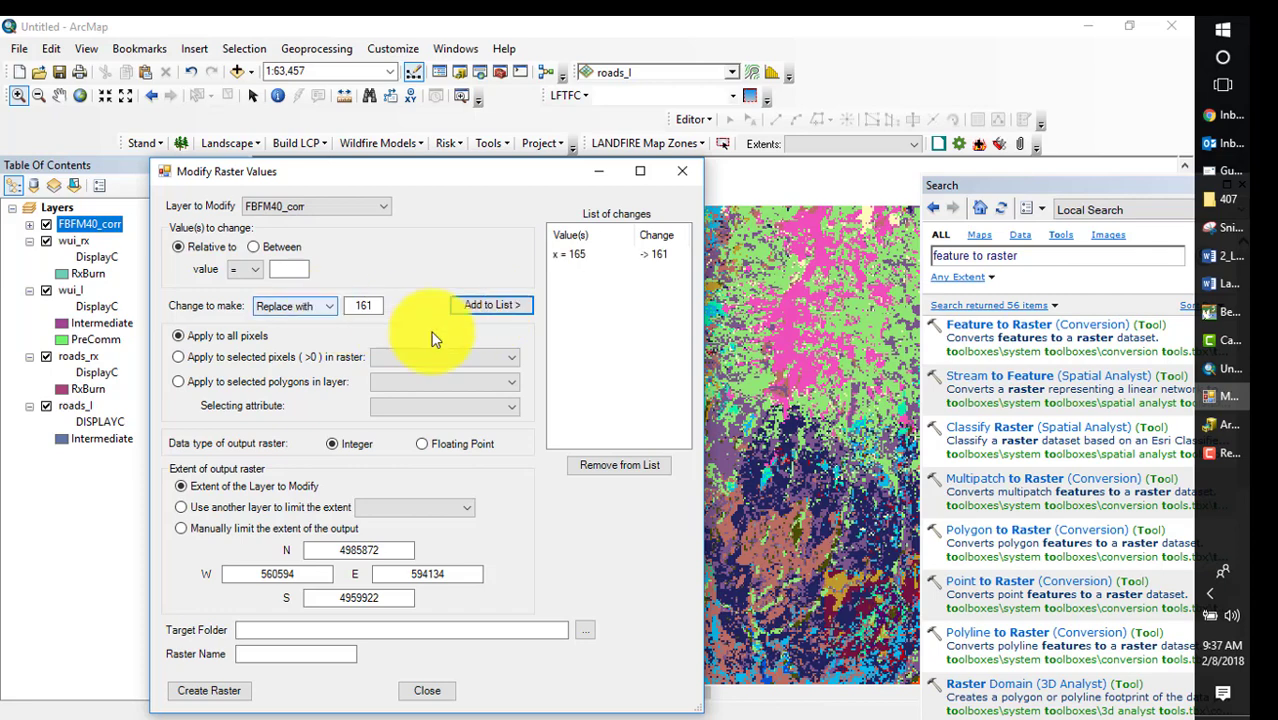
- Limit the change to the selected pixels in roads_I and create the raster fbfm_r_I in C:\407\Lesson_4\Outputs\
click(480, 357)
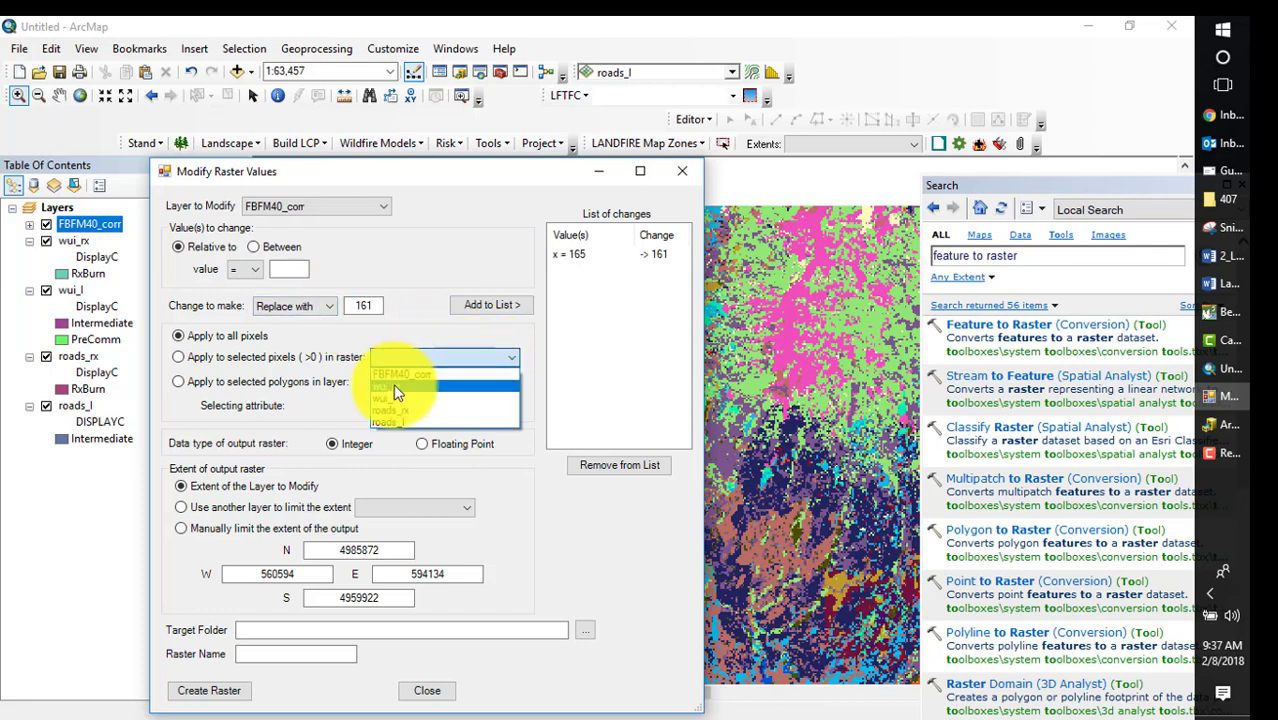
click(397, 421)
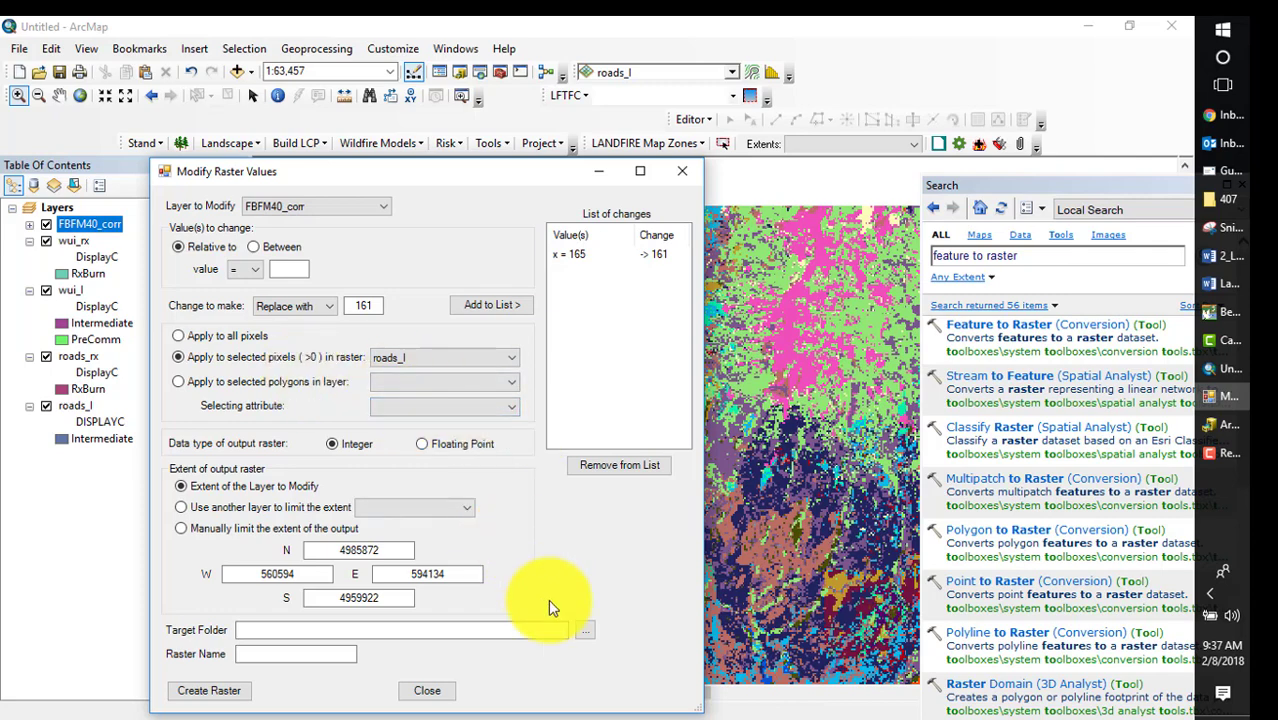
click(463, 632)
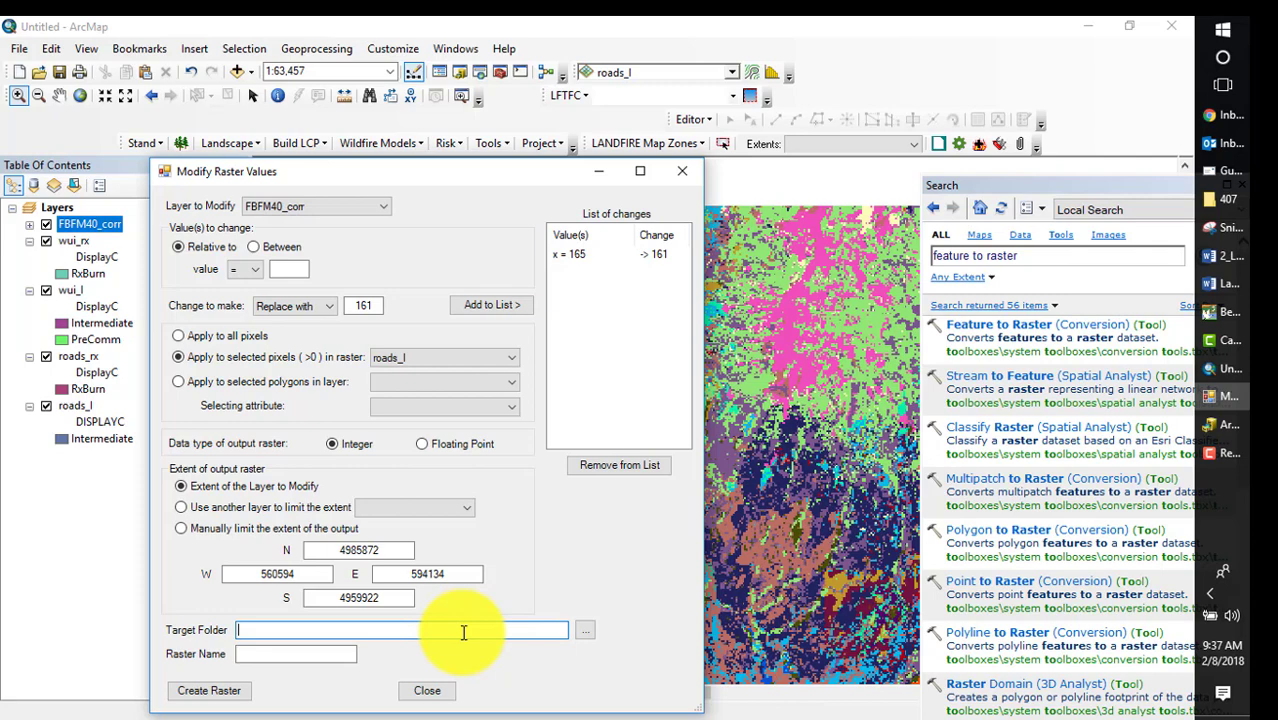
text(C:\407\Lesson_4\Outputs\)
click(346, 654)
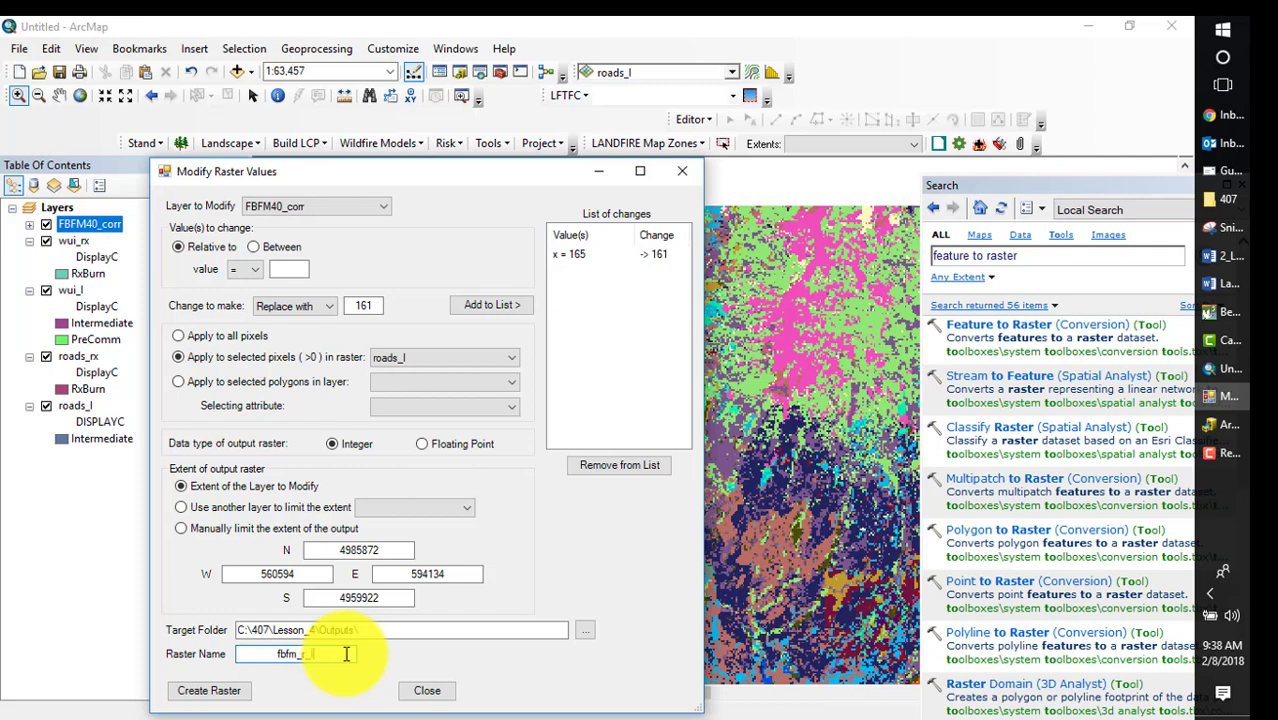
drag(365, 629, 240, 633)
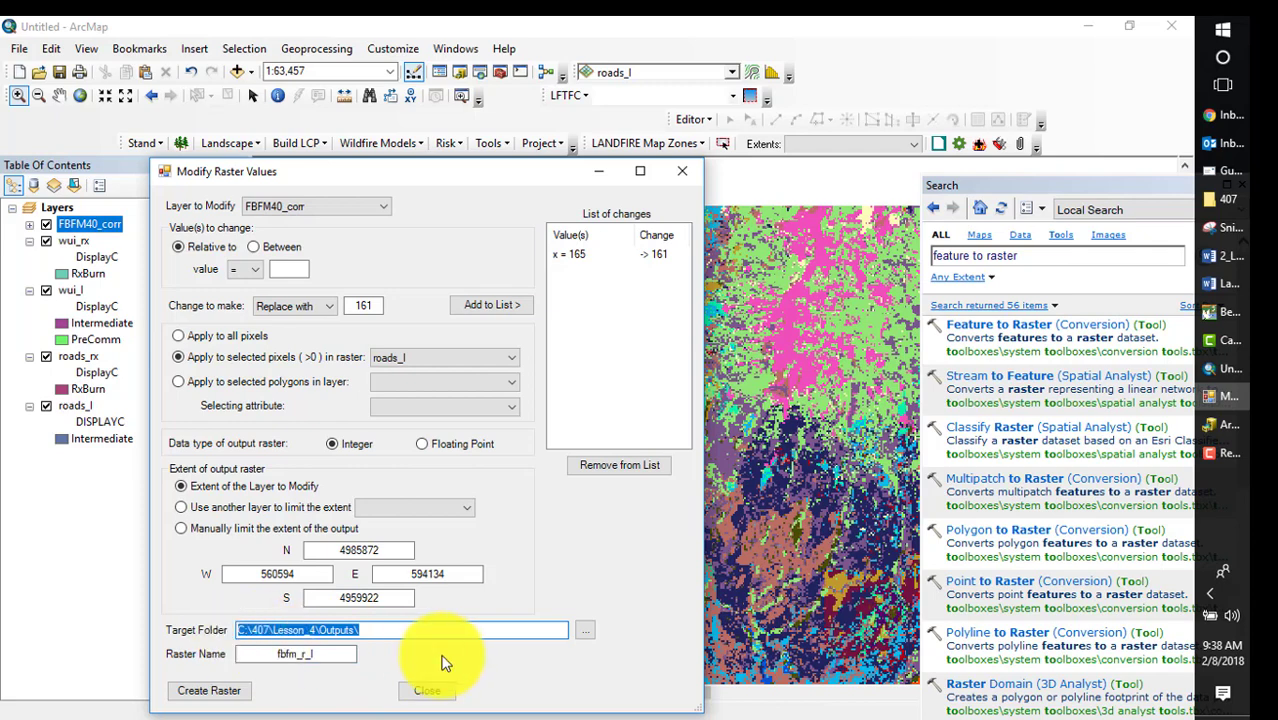
click(362, 634)
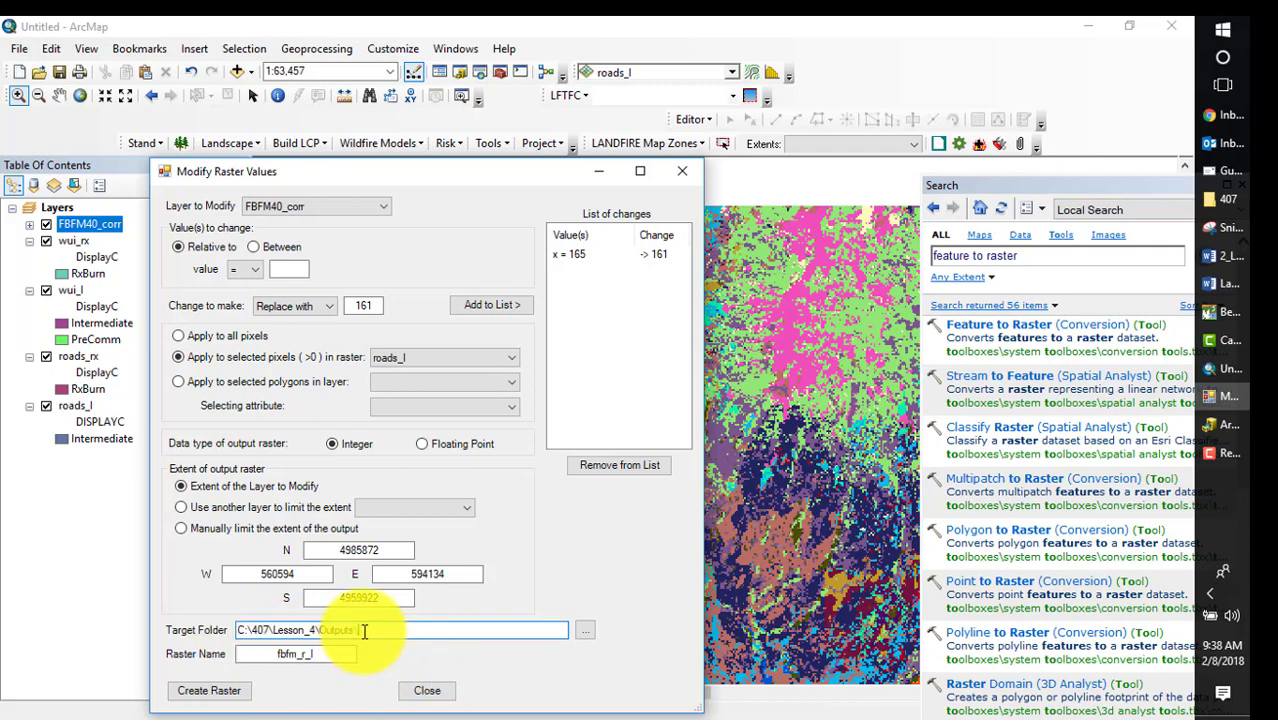
click(210, 691)
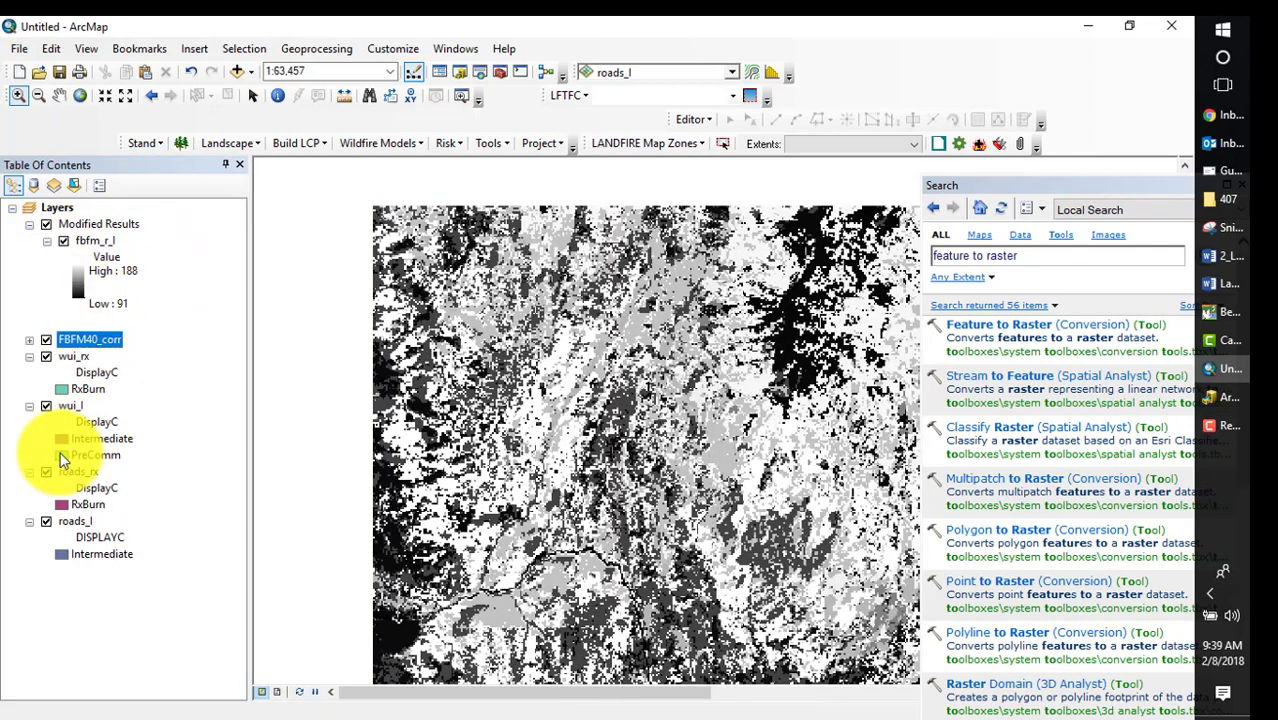
- Move the roads_I layer to the top of the layer order and set Identify to query all layers
drag(77, 530, 75, 214)
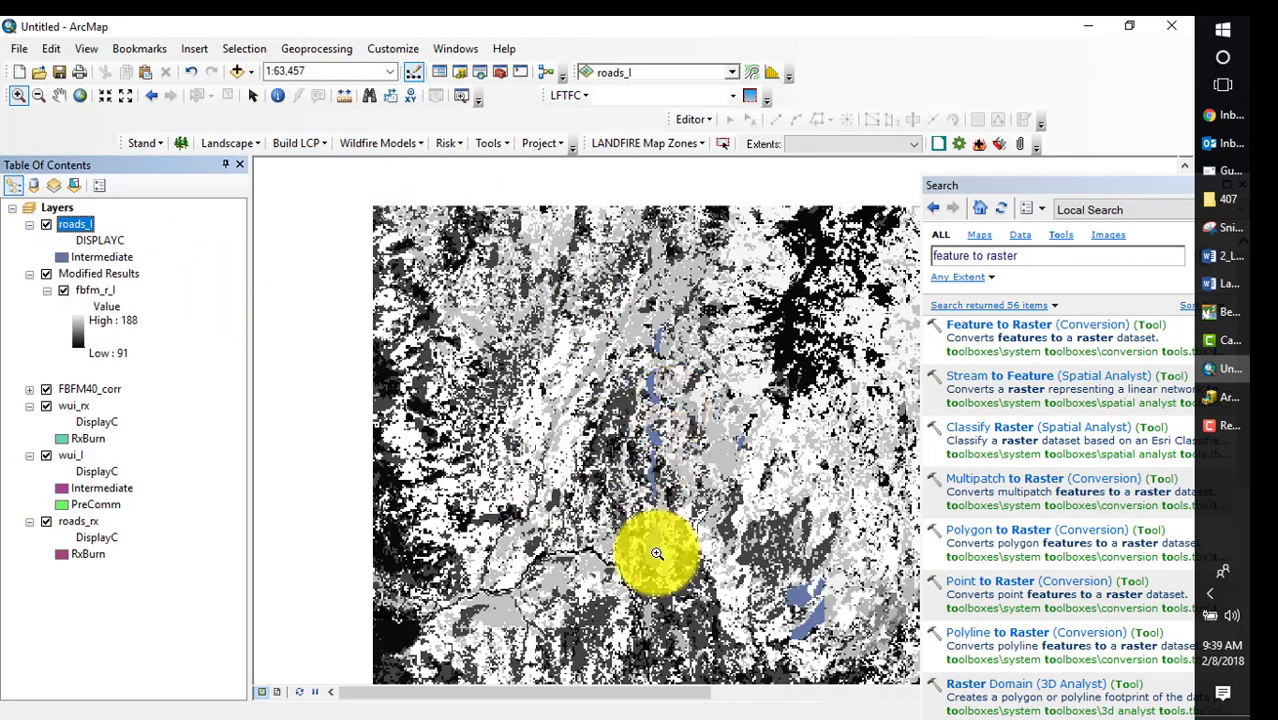
click(281, 97)
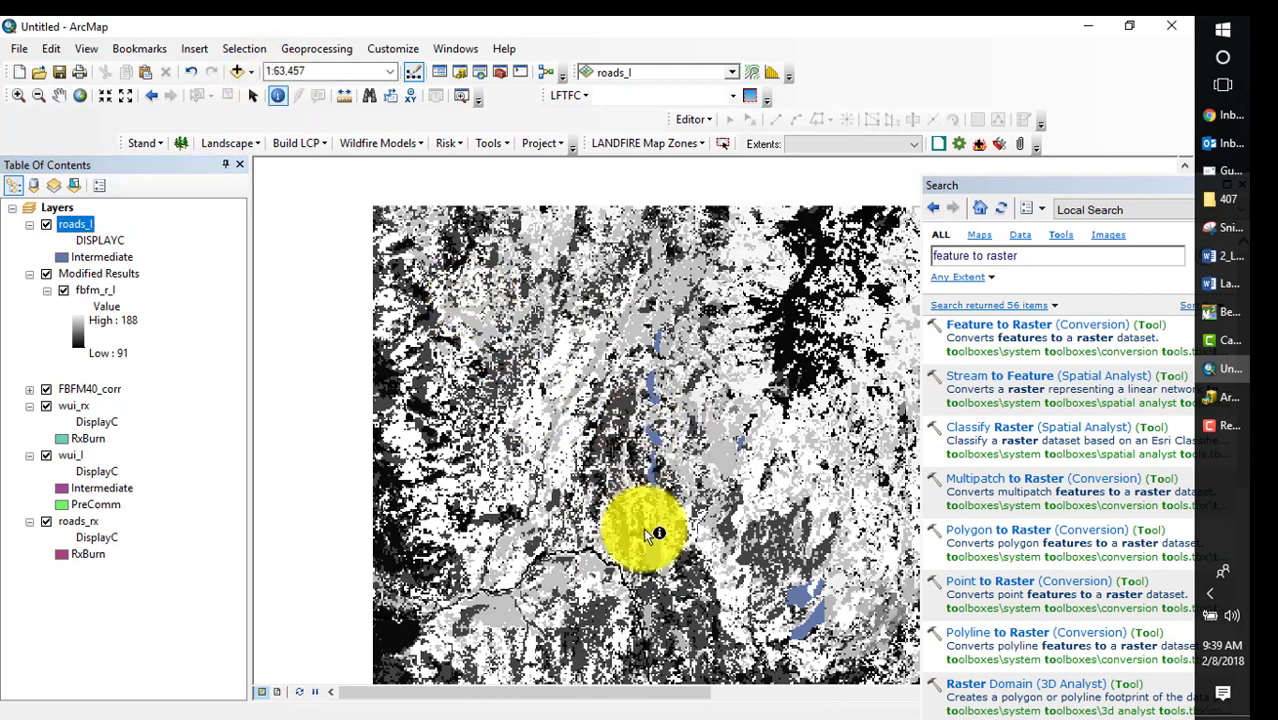
click(652, 548)
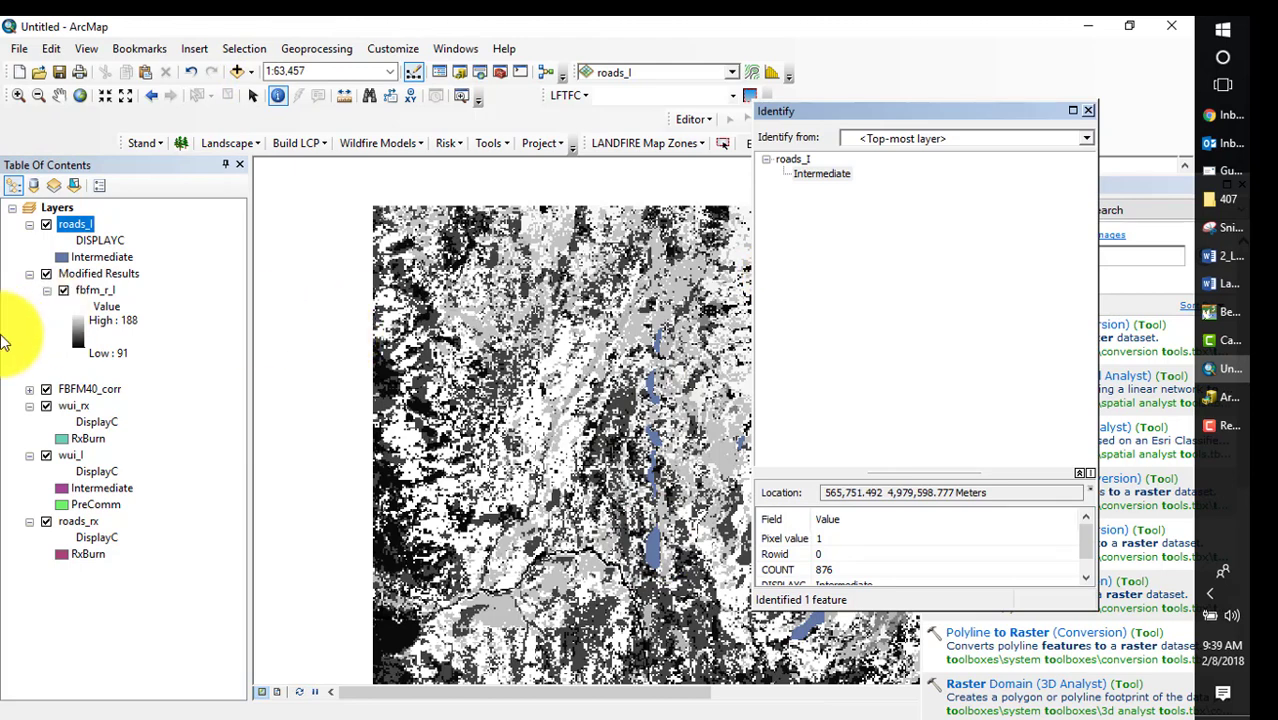
click(1088, 140)
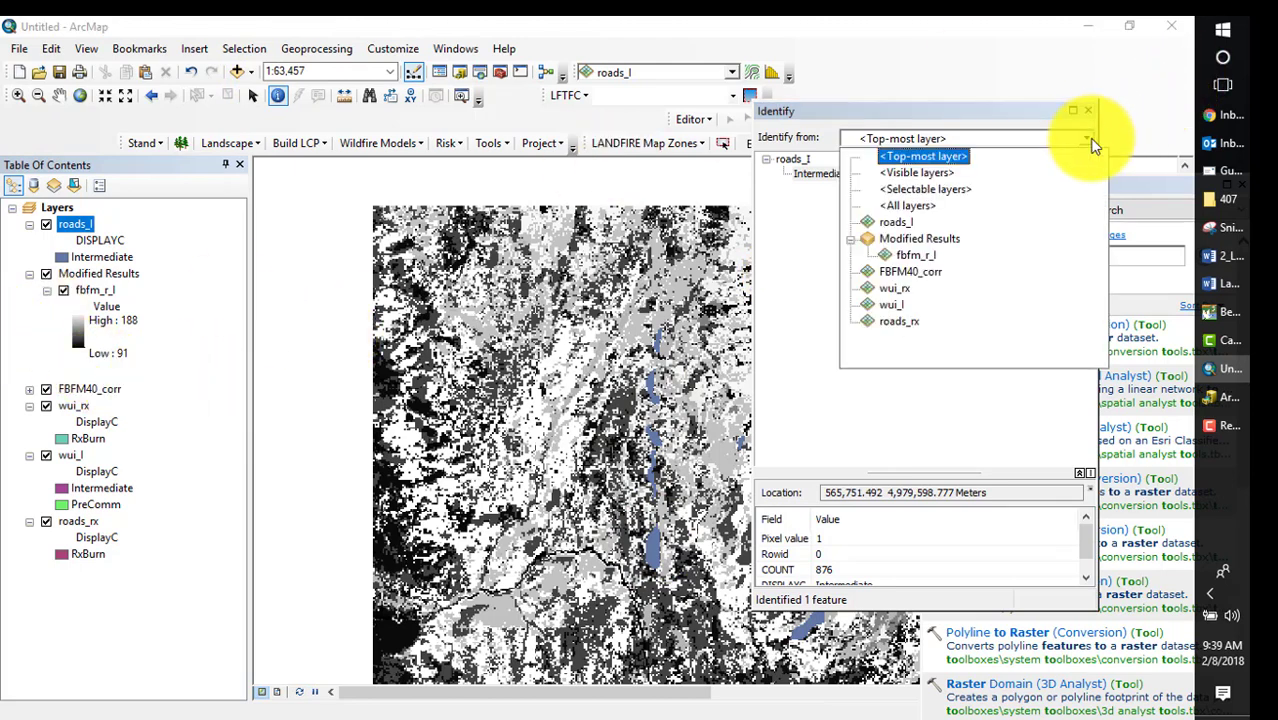
click(944, 210)
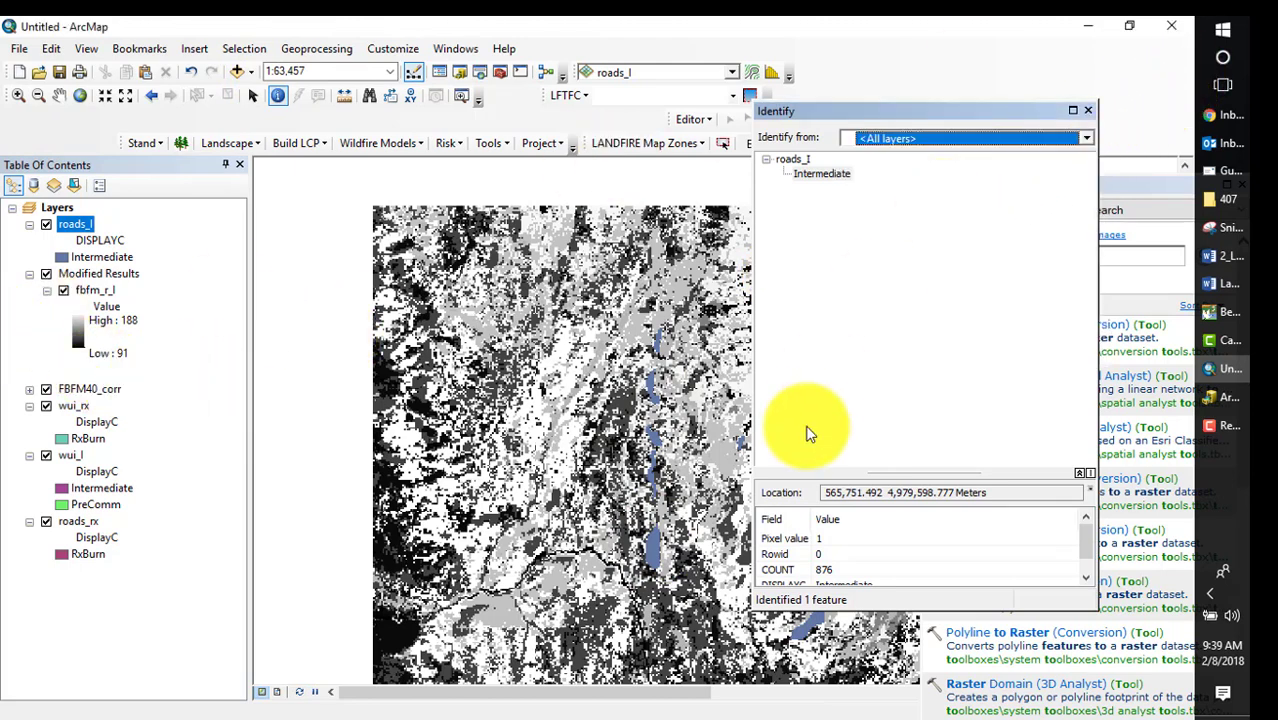
- Identify several pixels in and around the roads_I patches to compare fbfm_r_I with FBFM40_corr, and close the results
click(656, 546)
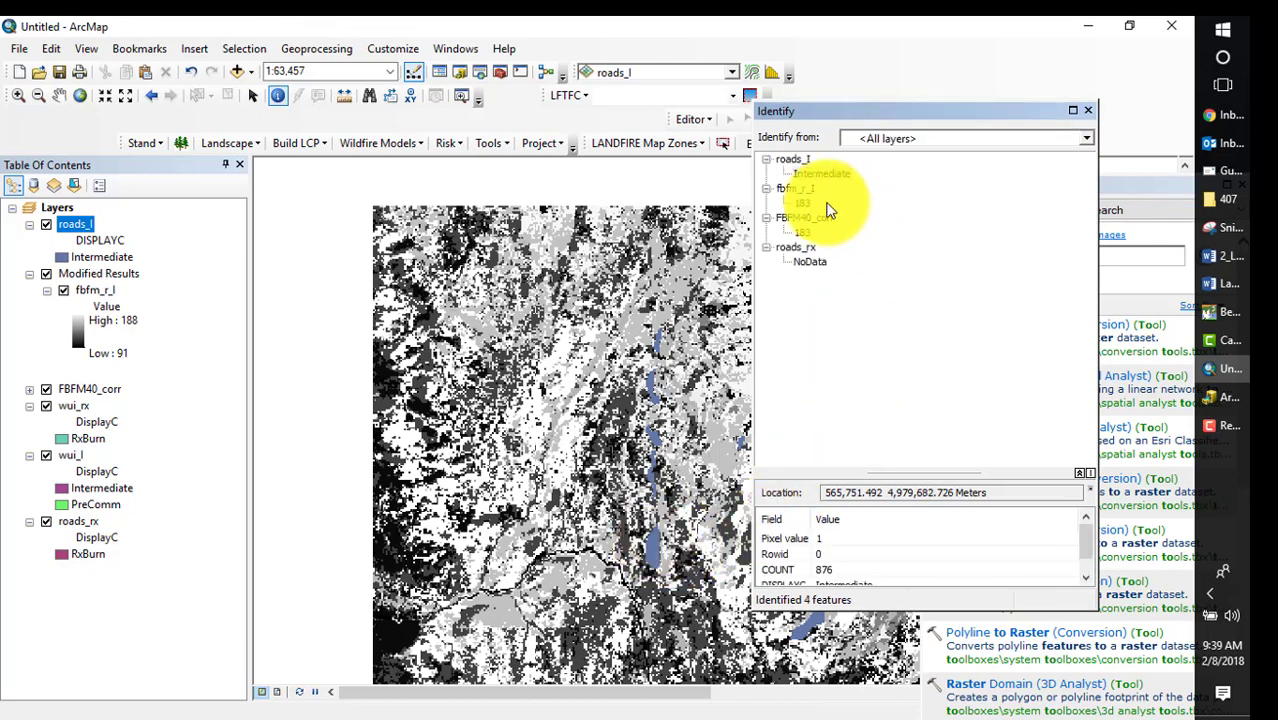
click(659, 436)
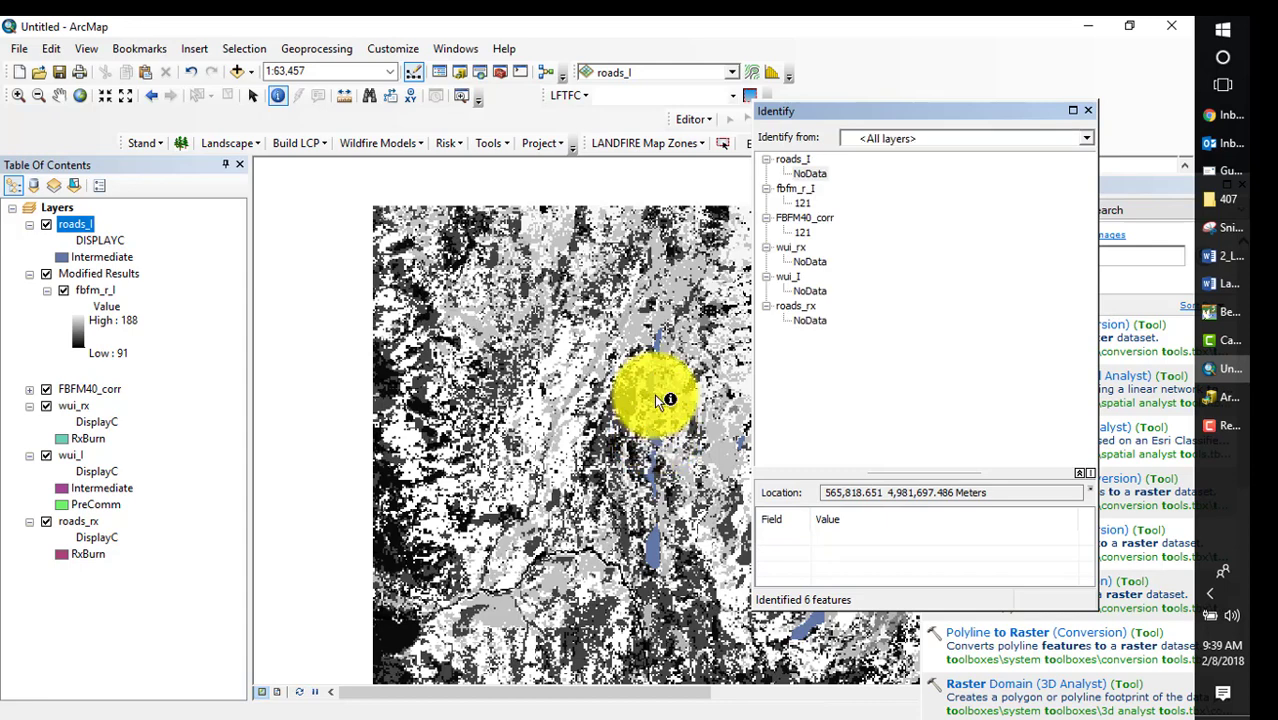
click(656, 545)
click(659, 554)
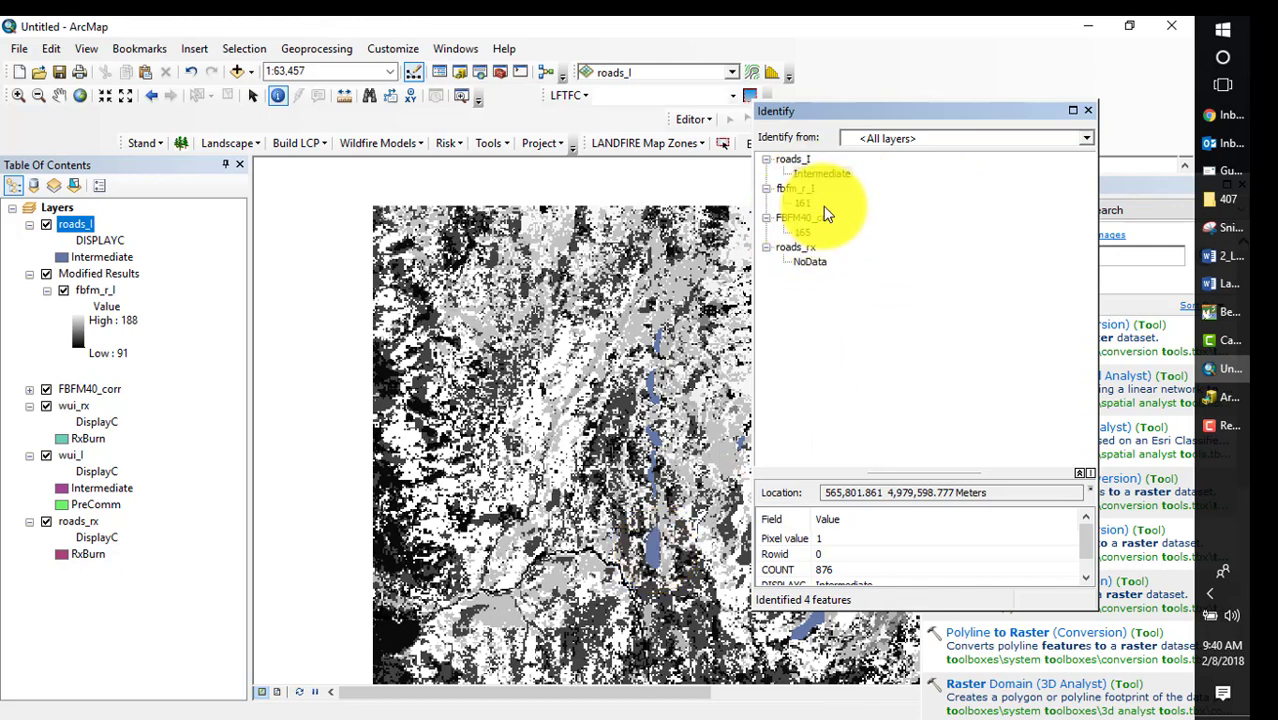
click(1090, 112)
- Start another Modify Raster Values run on FBFM40_corr and list a replacement of value 165 with 161
click(494, 145)
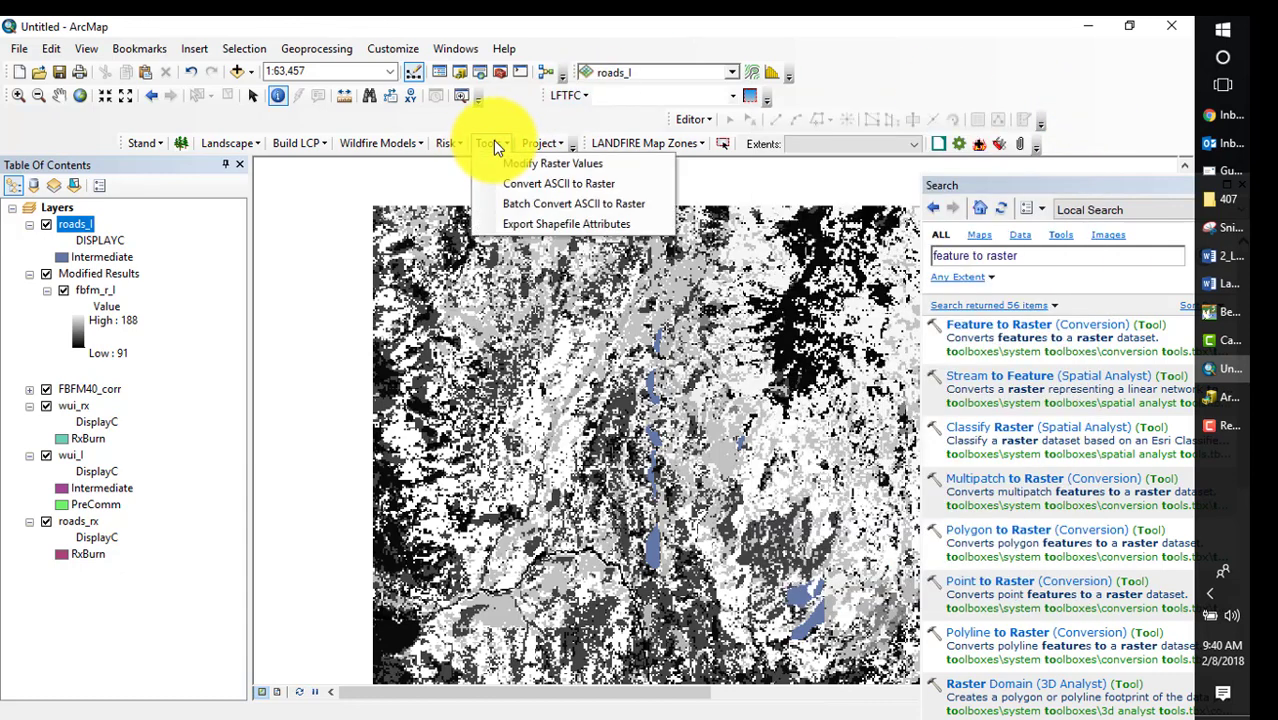
click(515, 168)
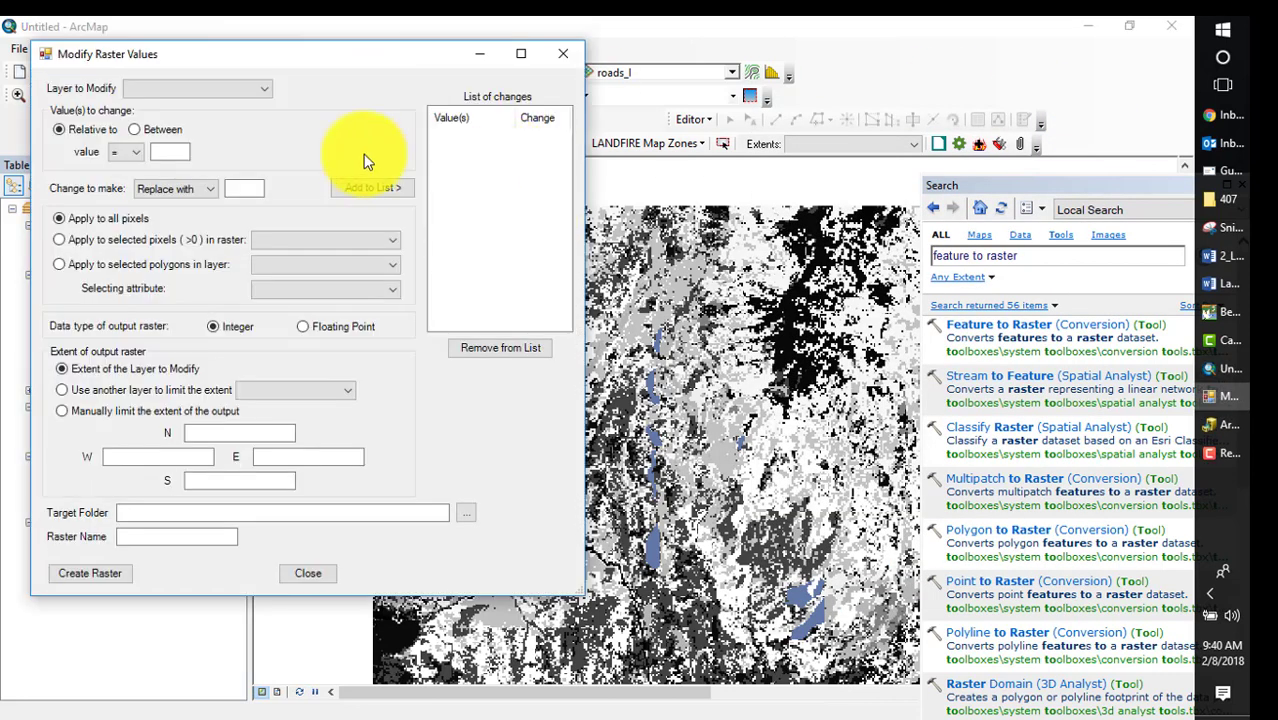
click(262, 95)
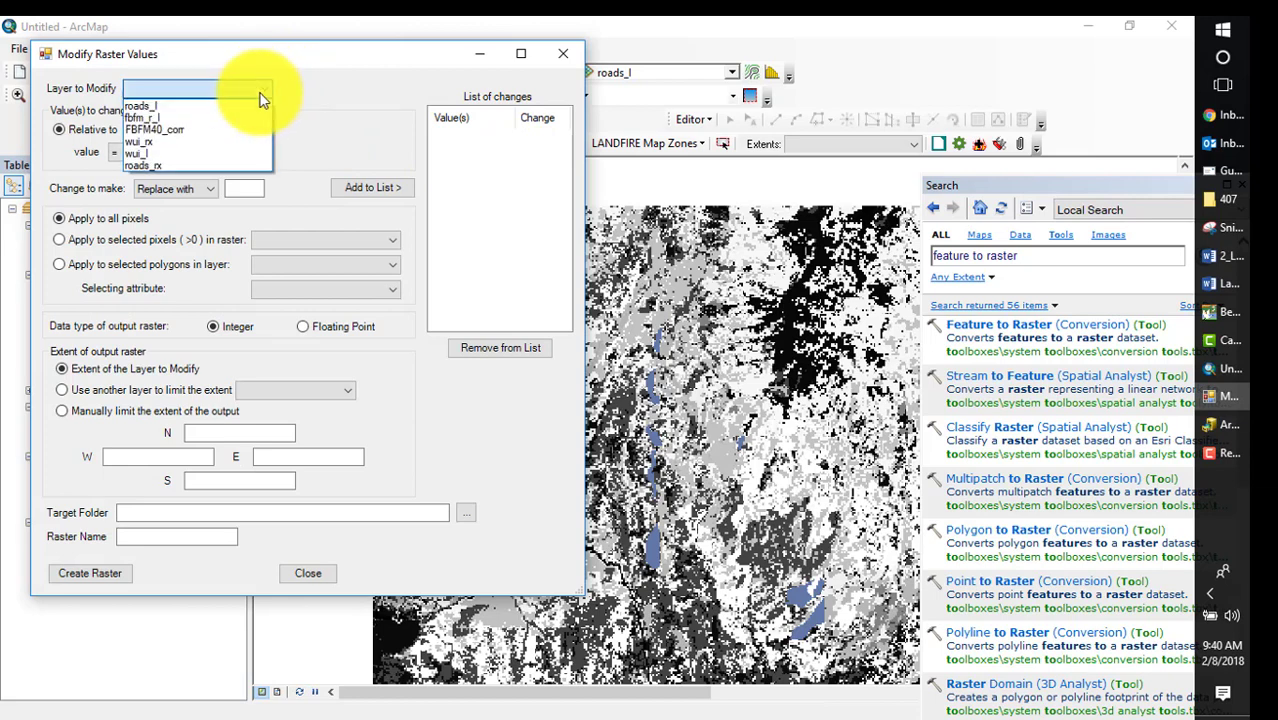
click(202, 135)
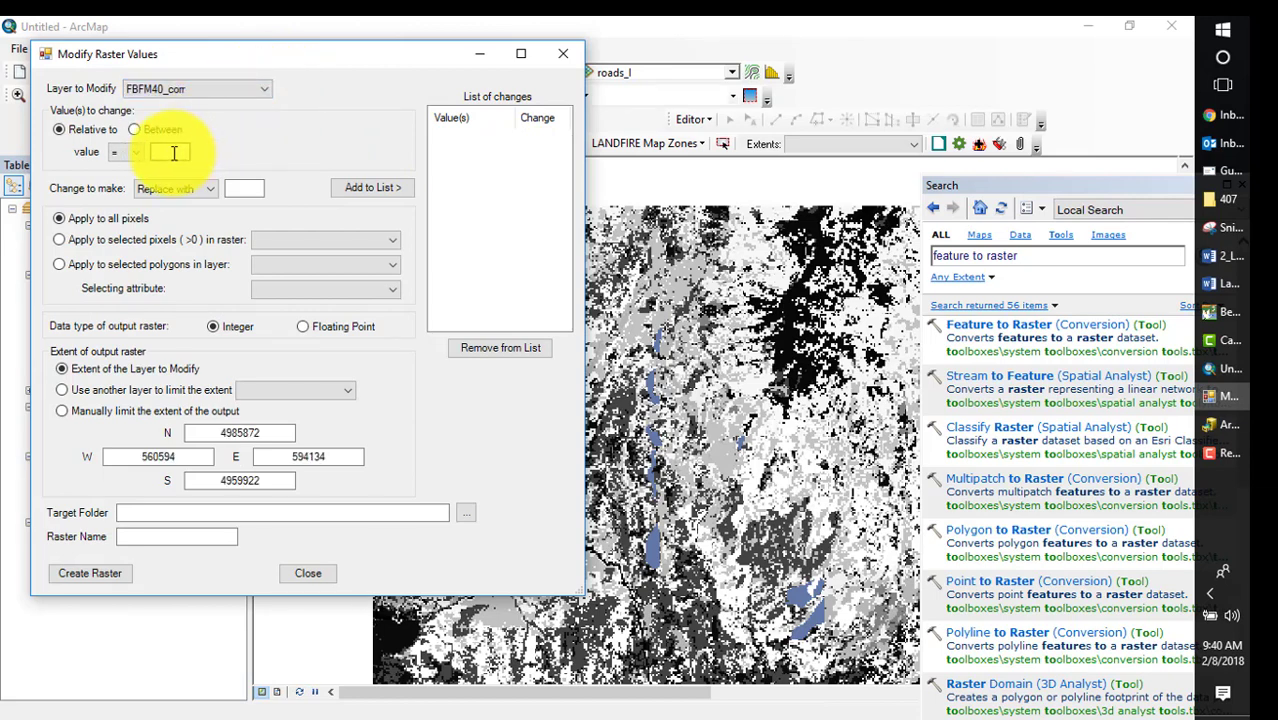
click(246, 190)
text(161)
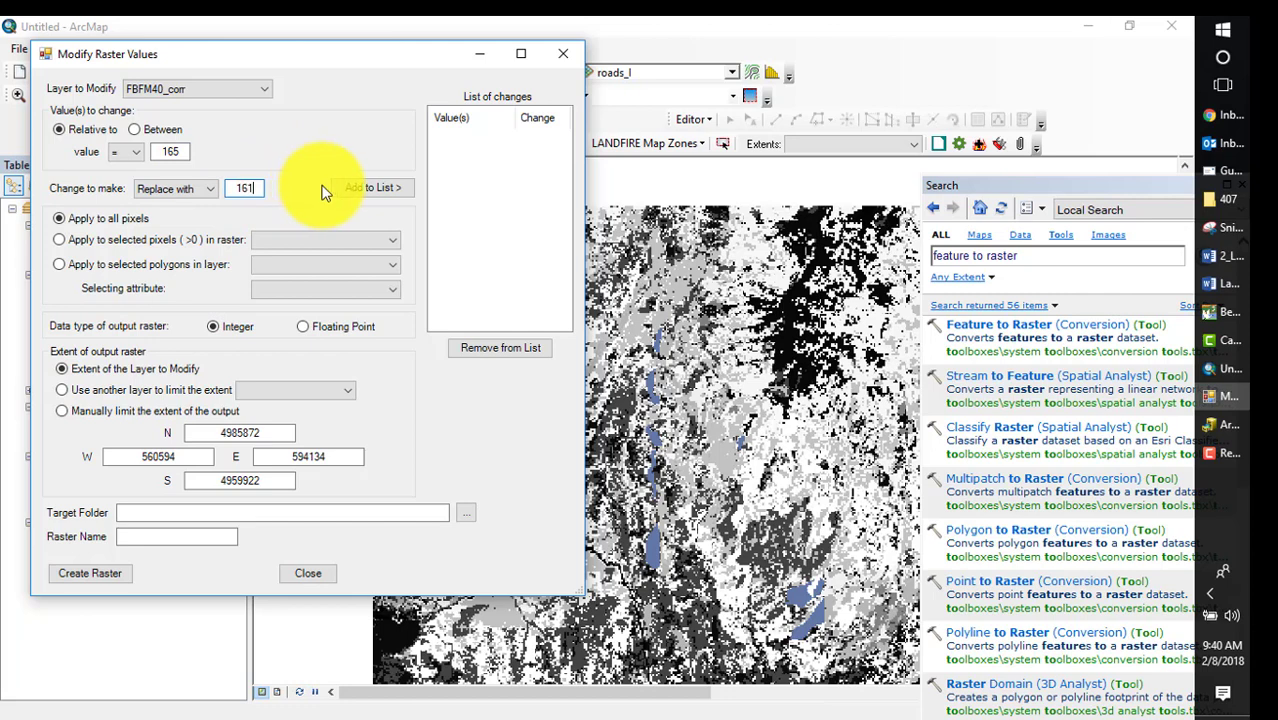
click(380, 190)
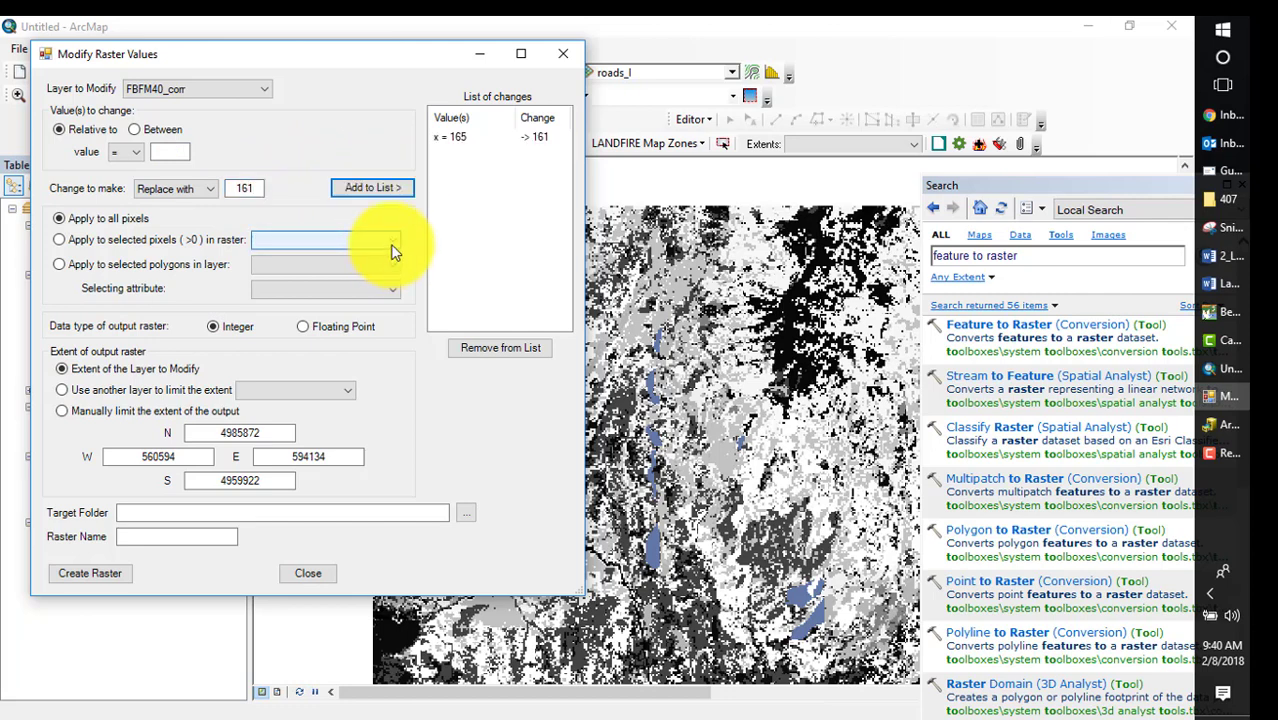
- Limit the change to the selected pixels in the wui_I raster and start specifying the target folder
click(388, 241)
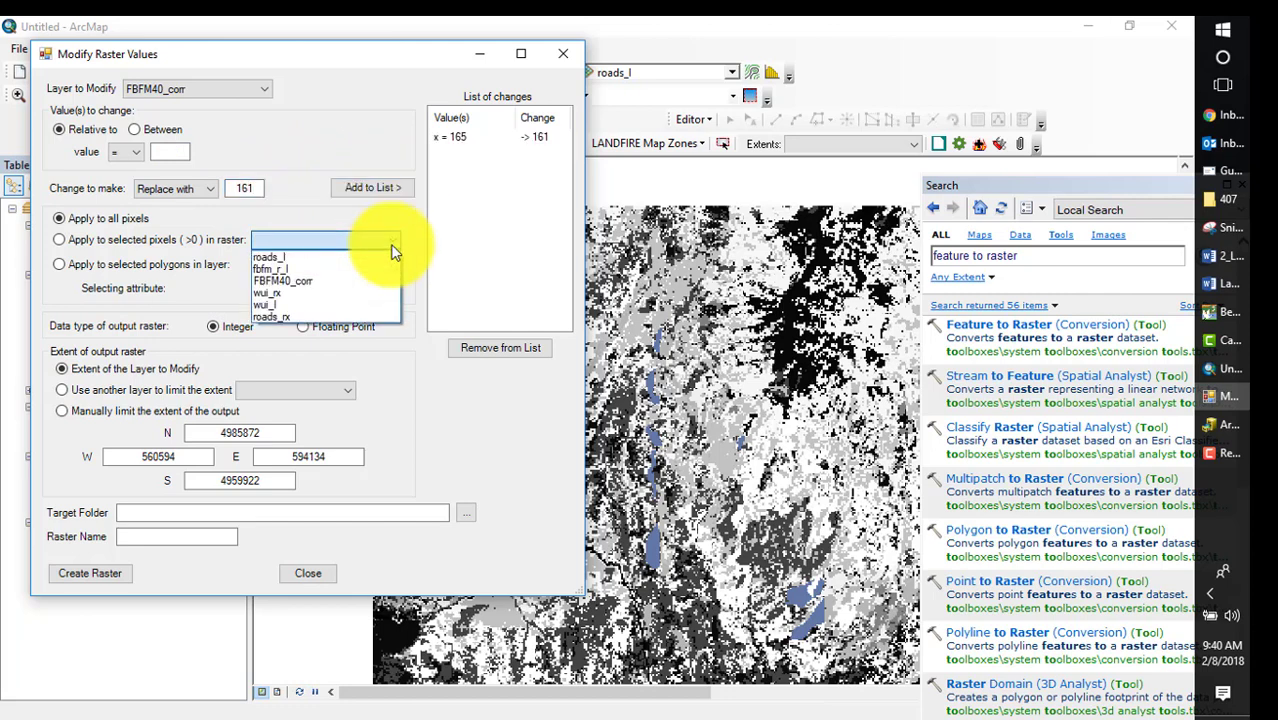
click(280, 312)
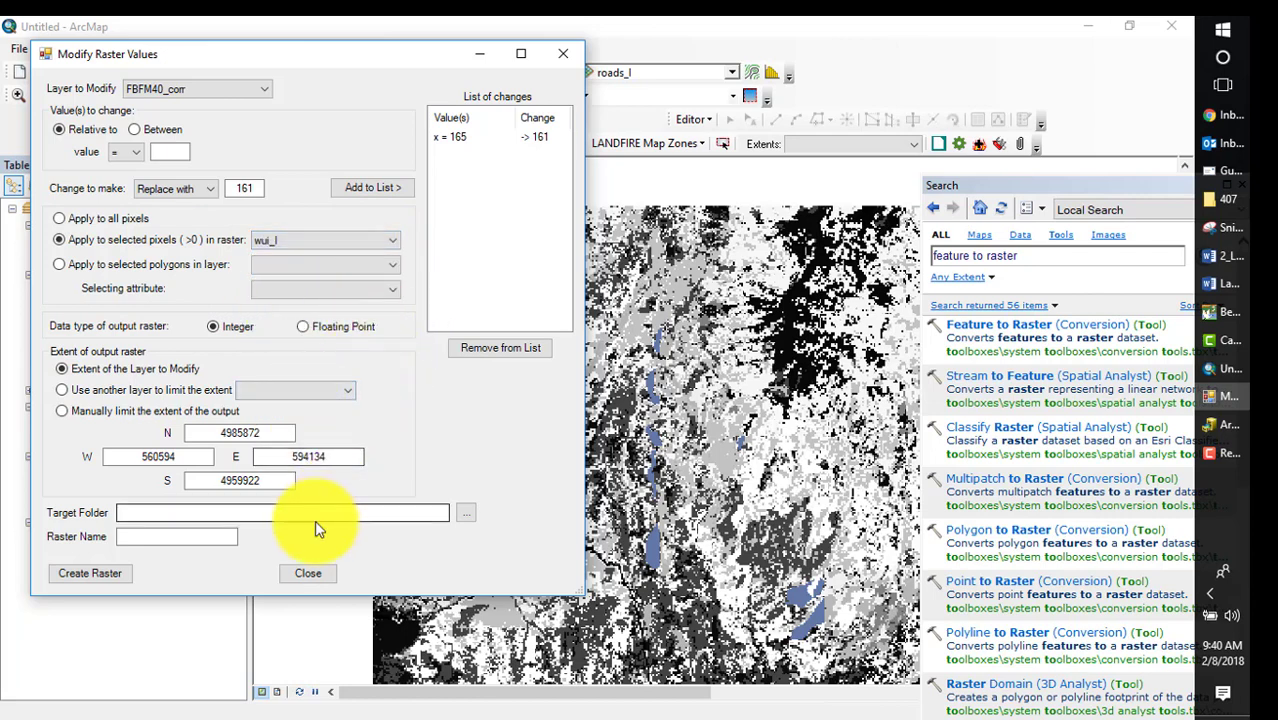
click(342, 514)
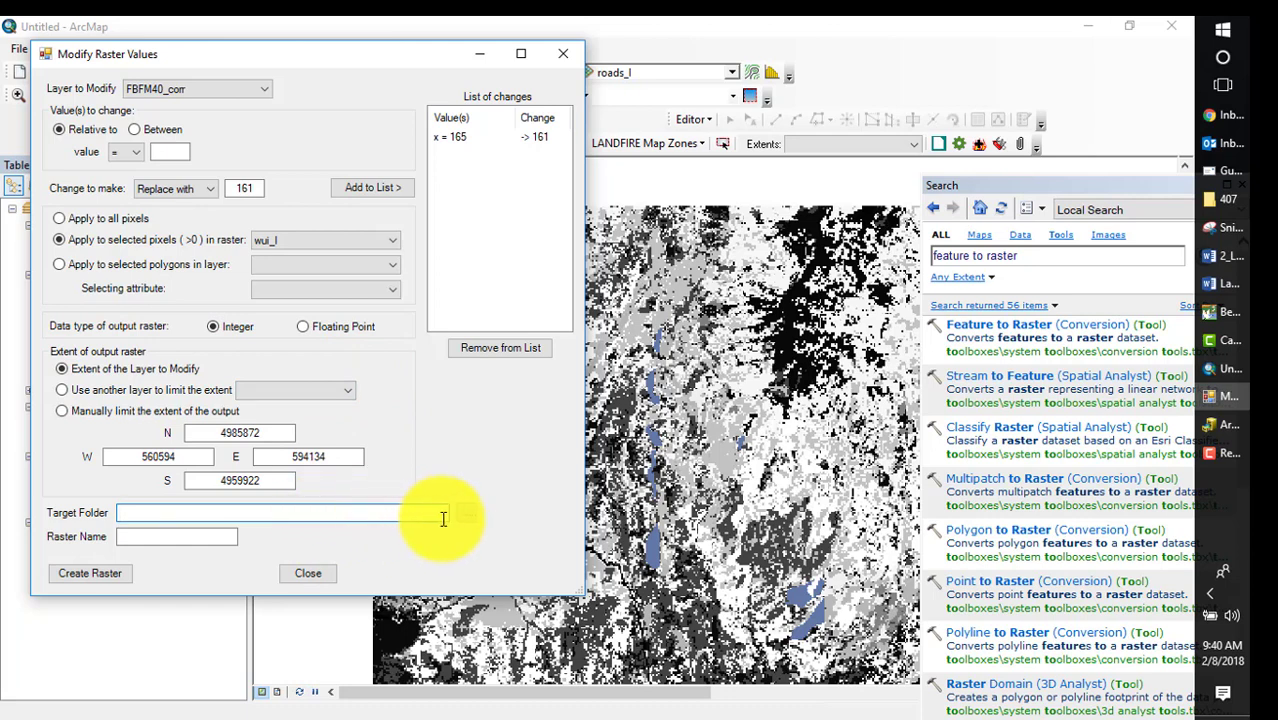
key(alt+Tab)
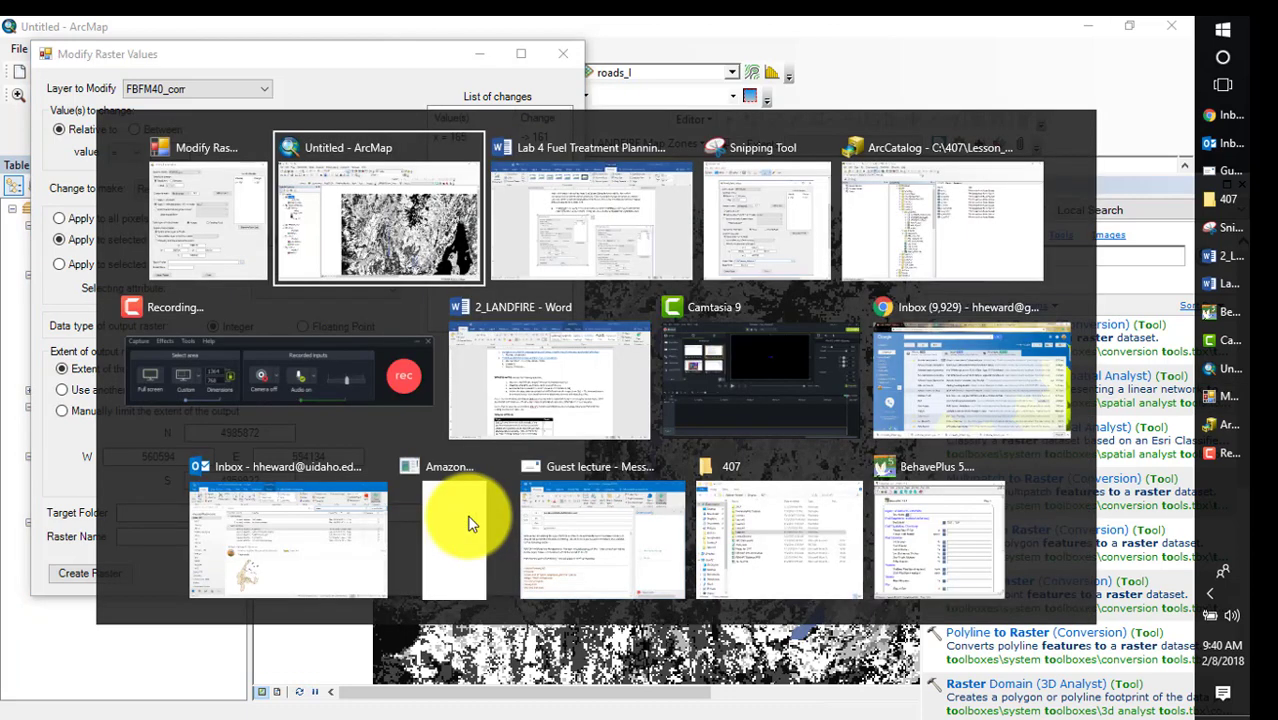
- Copy the path C:\407\Lesson_4\Outputs\ from the Word lab document and use it as the target folder for the modified raster
key(Tab)
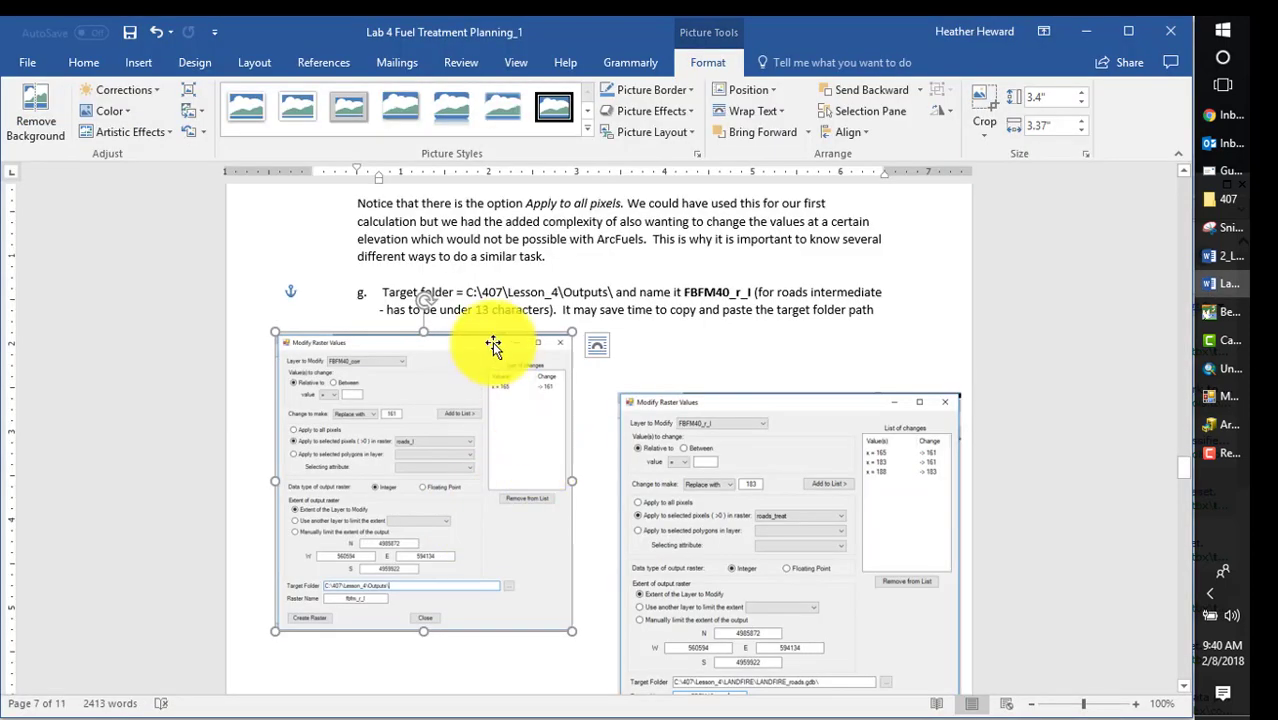
drag(466, 292, 614, 290)
key(ctrl+c)
key(alt+Tab)
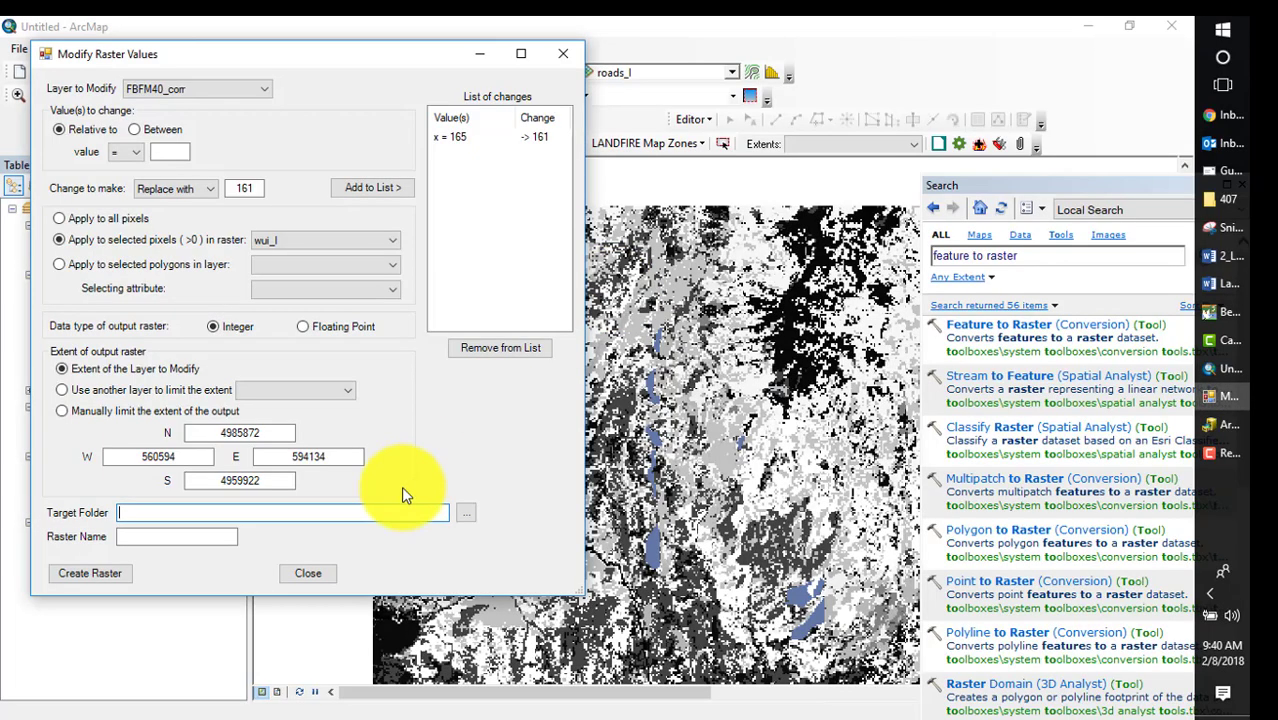
click(340, 512)
key(ctrl+v)
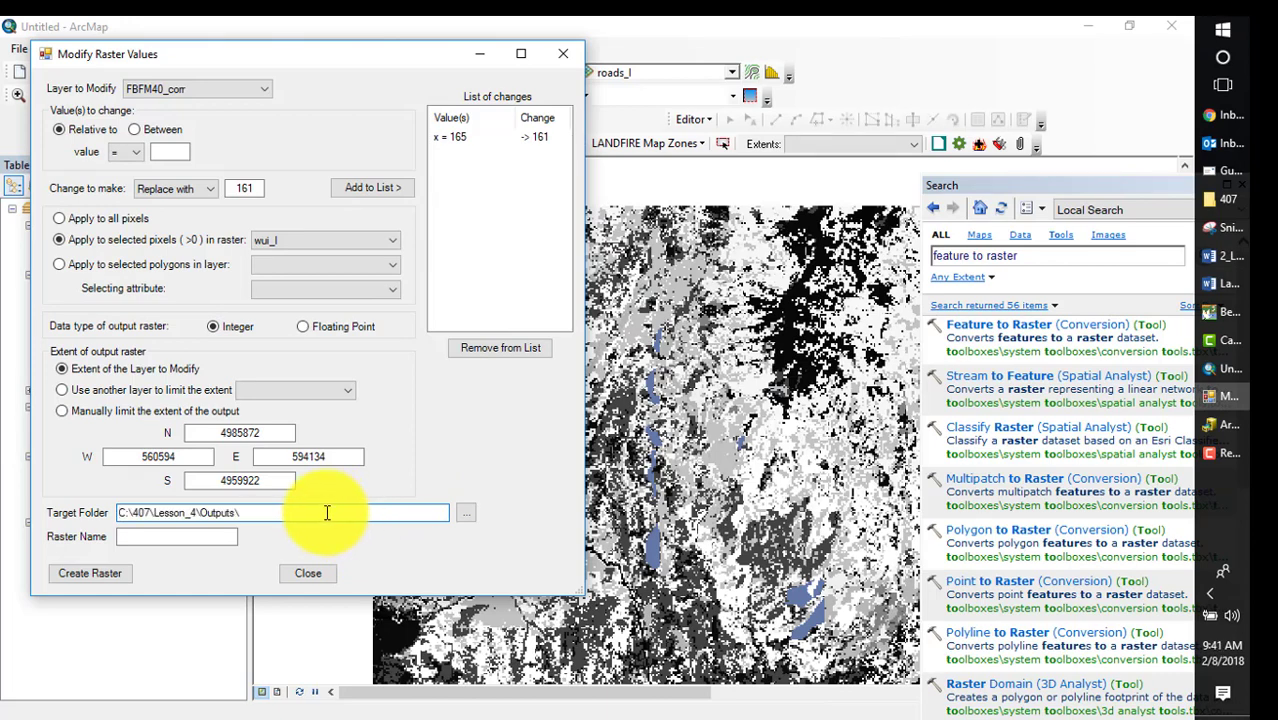
- Name the output raster fbfm40_w_I, create it, and close the Modify Raster Values dialog
click(203, 537)
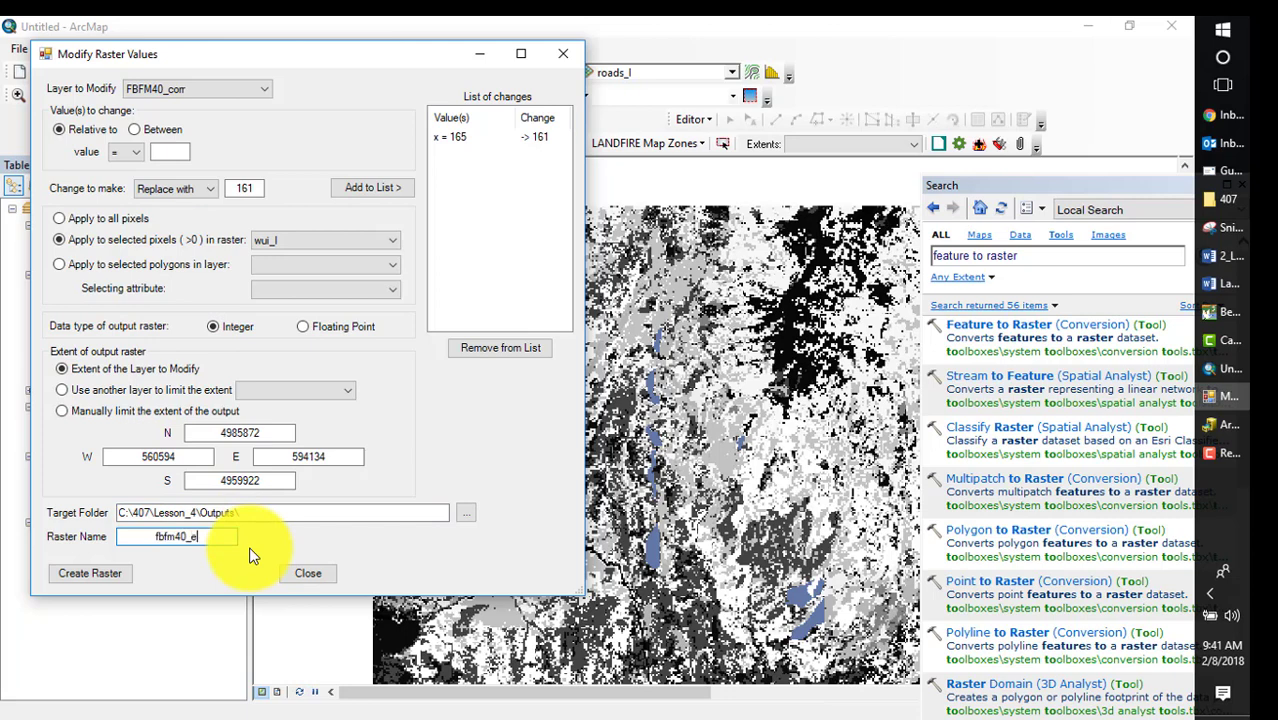
text(w_l)
click(72, 574)
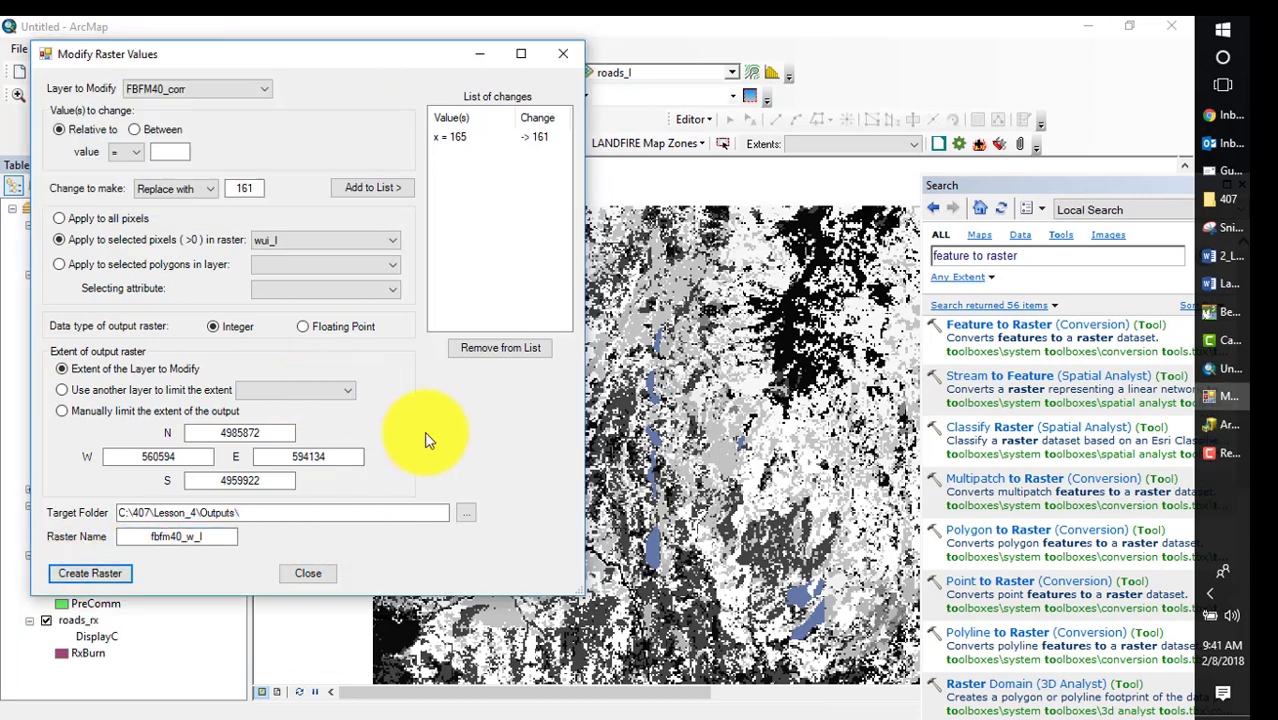
click(564, 52)
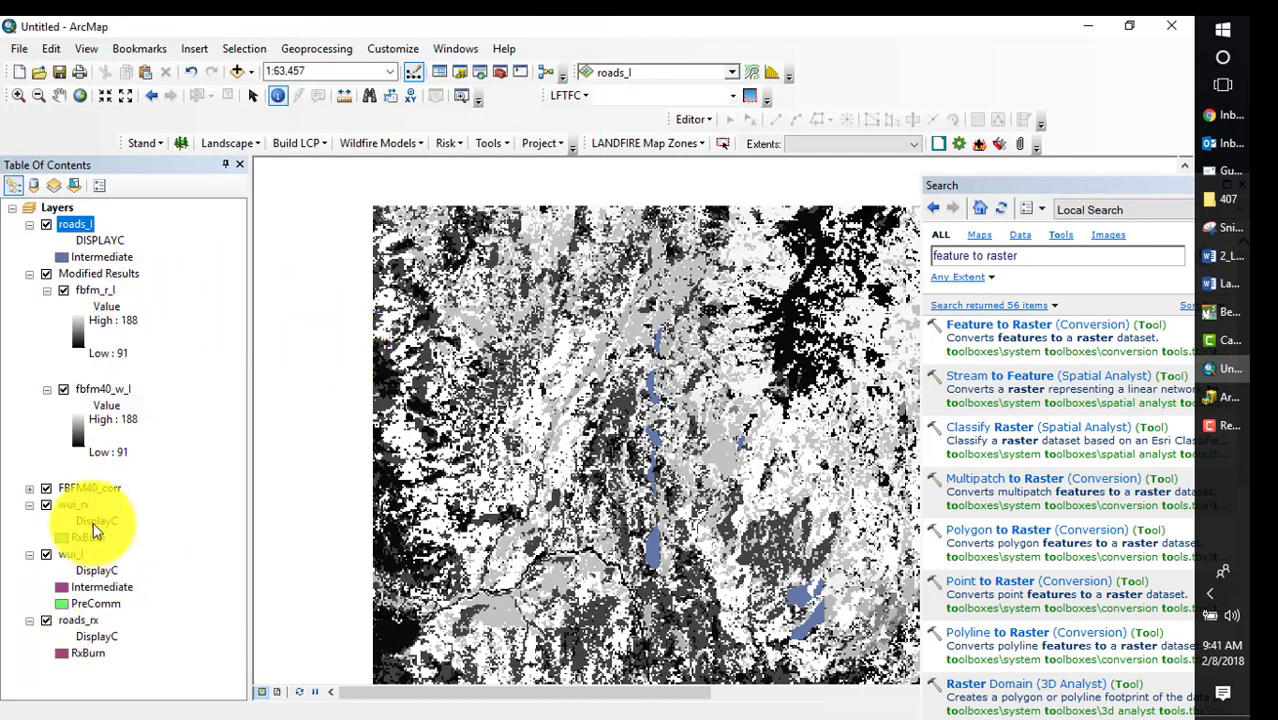
- Move wui_I above Modified Results with roads_I hidden, and identify pixel values inside its Intermediate area
drag(79, 562, 64, 262)
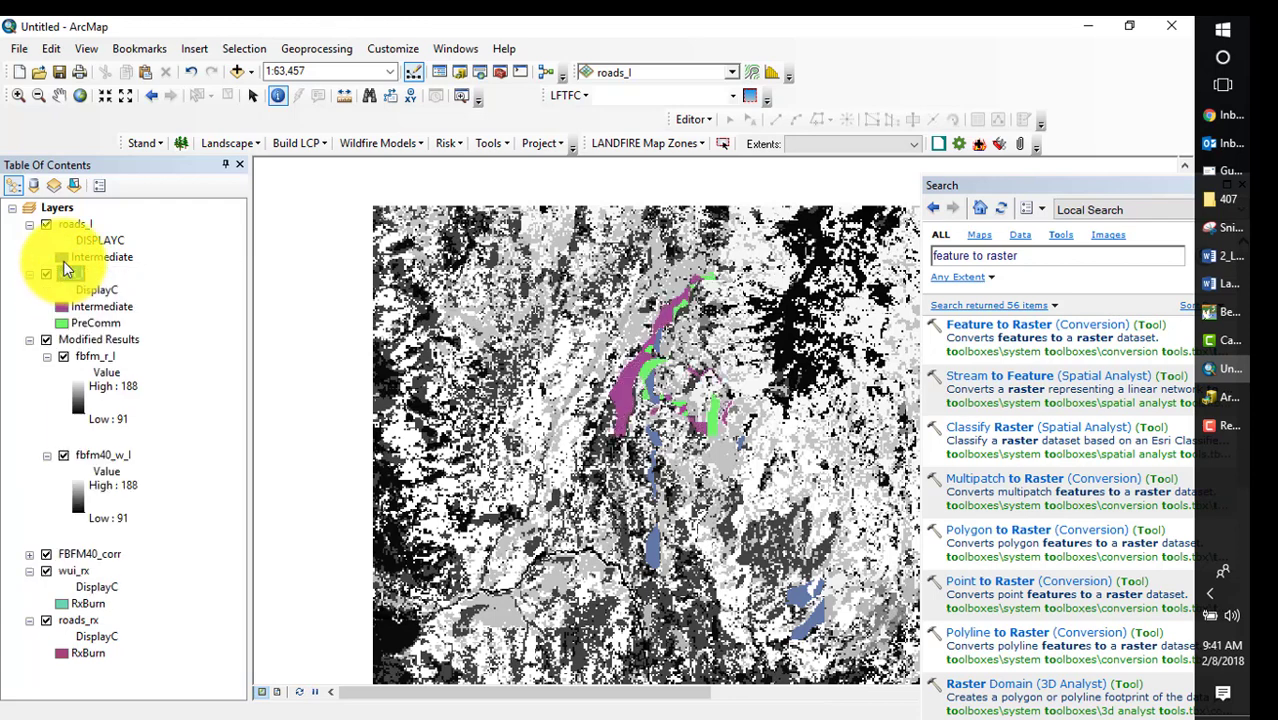
click(46, 225)
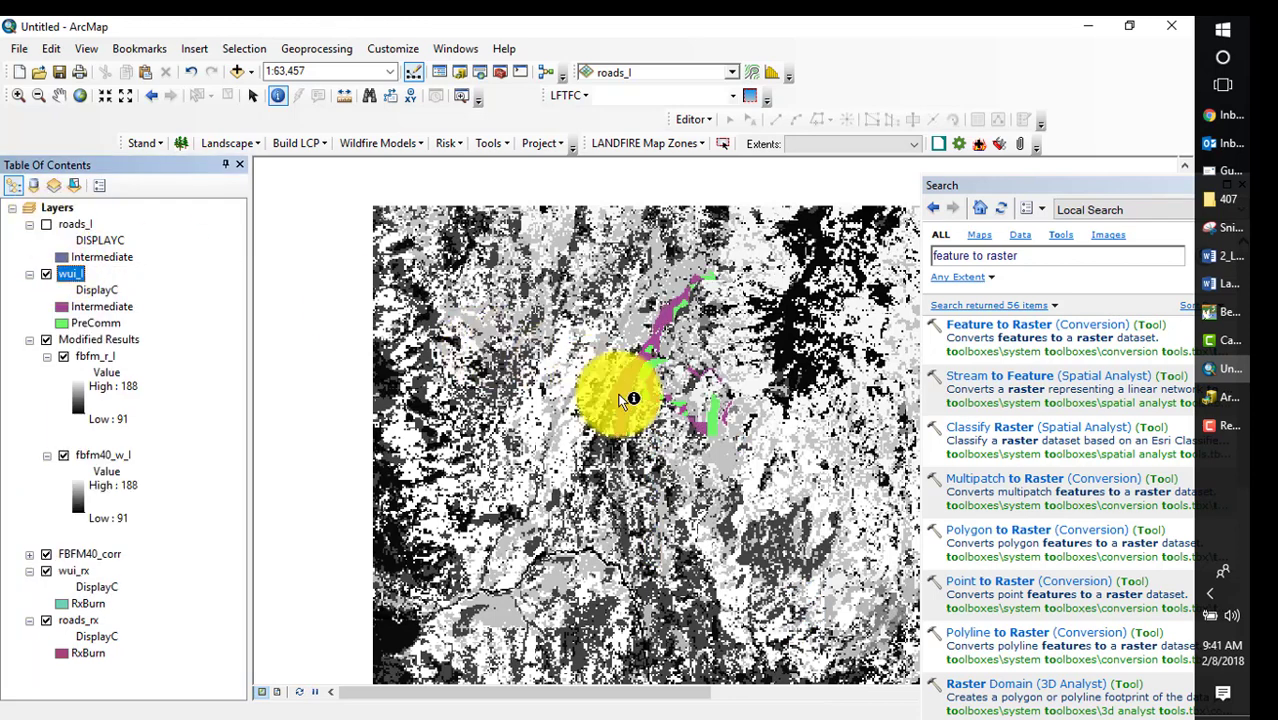
click(624, 395)
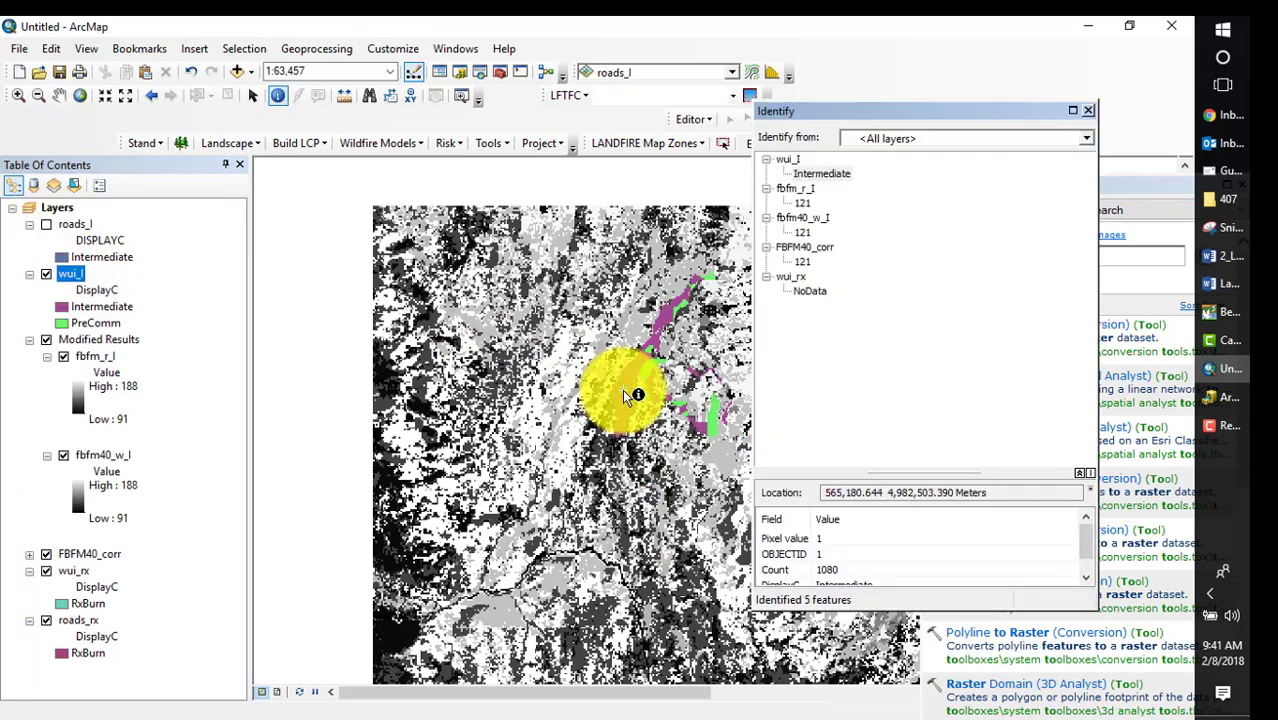
click(632, 383)
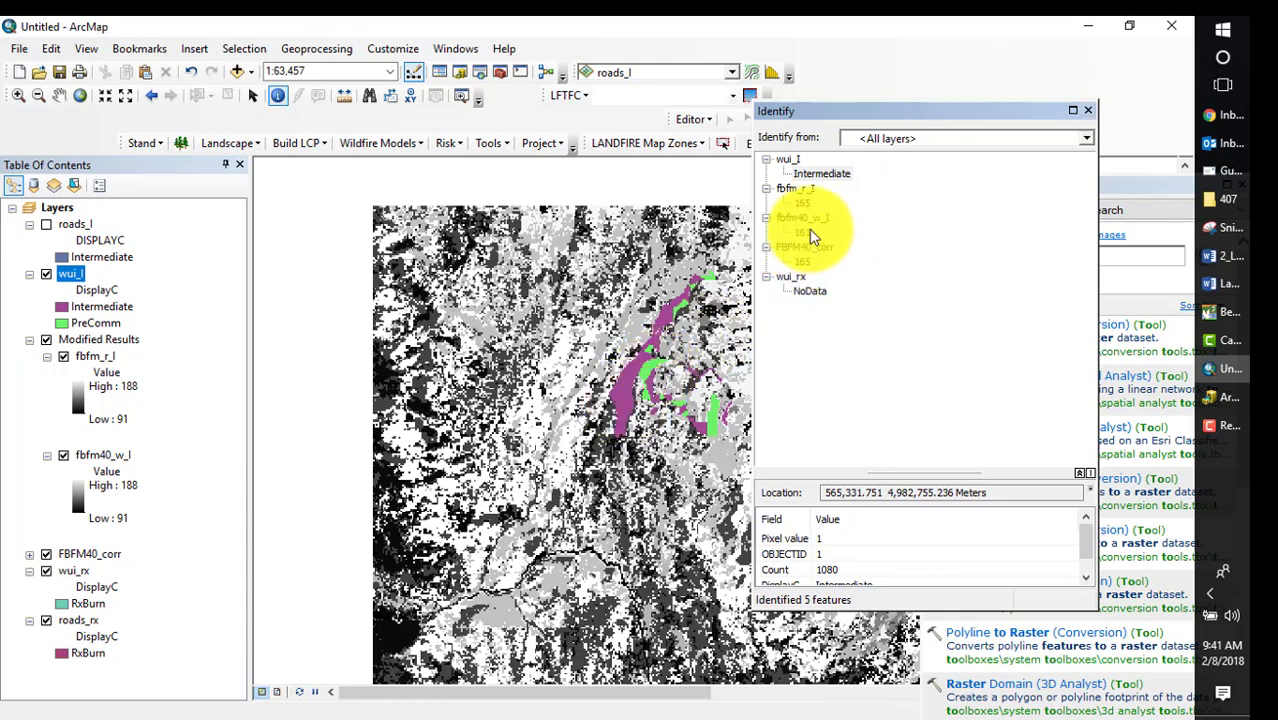
click(1088, 111)
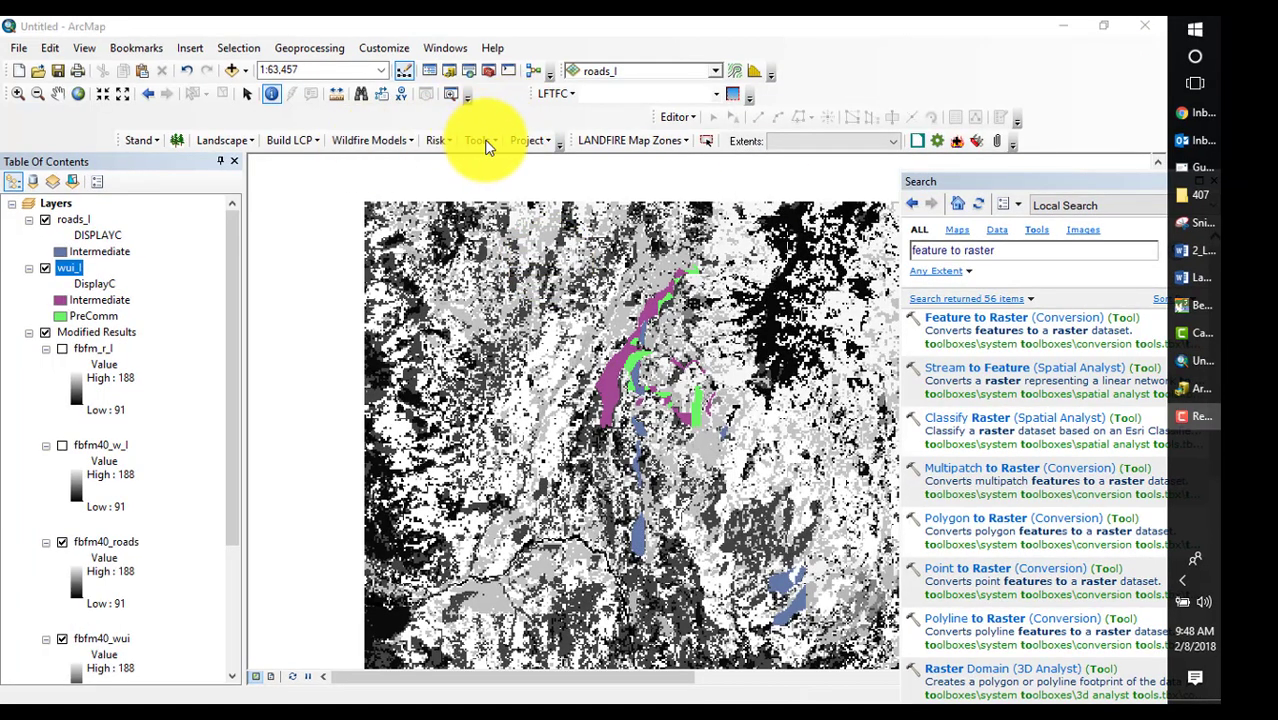
- Start Modify Raster Values with fbfm_r_I as the layer to modify
click(496, 145)
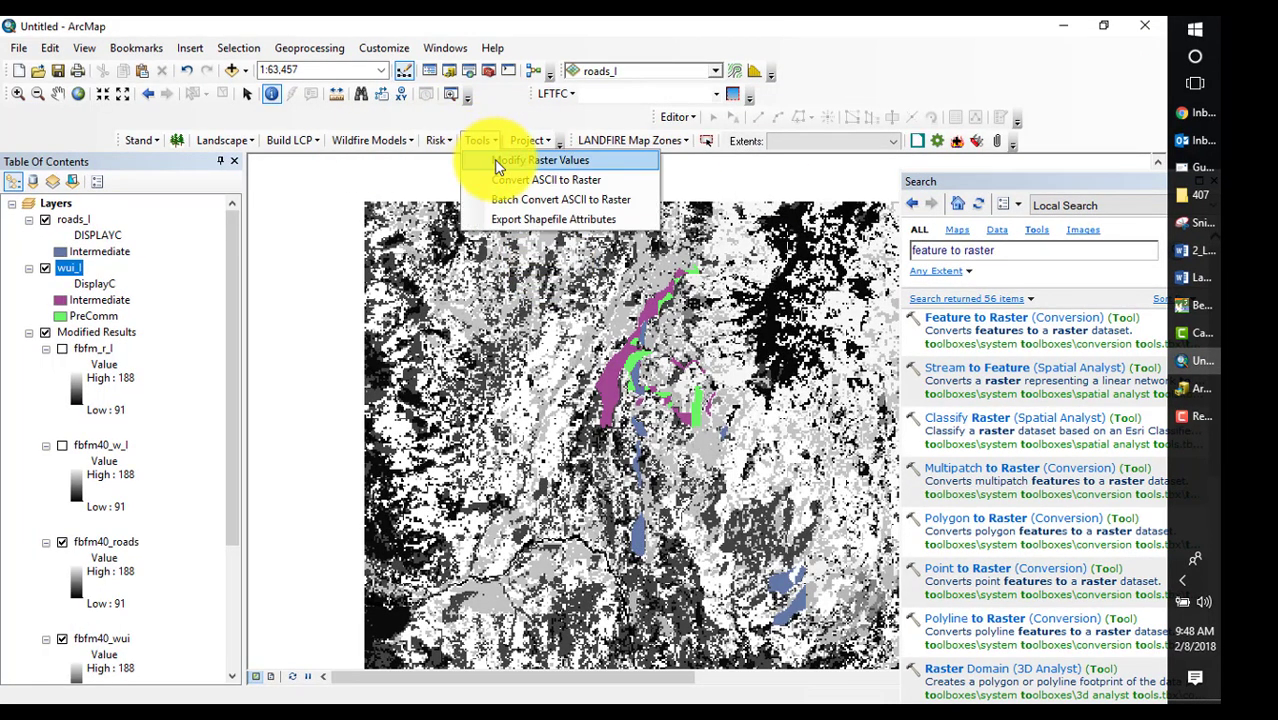
click(494, 159)
click(259, 90)
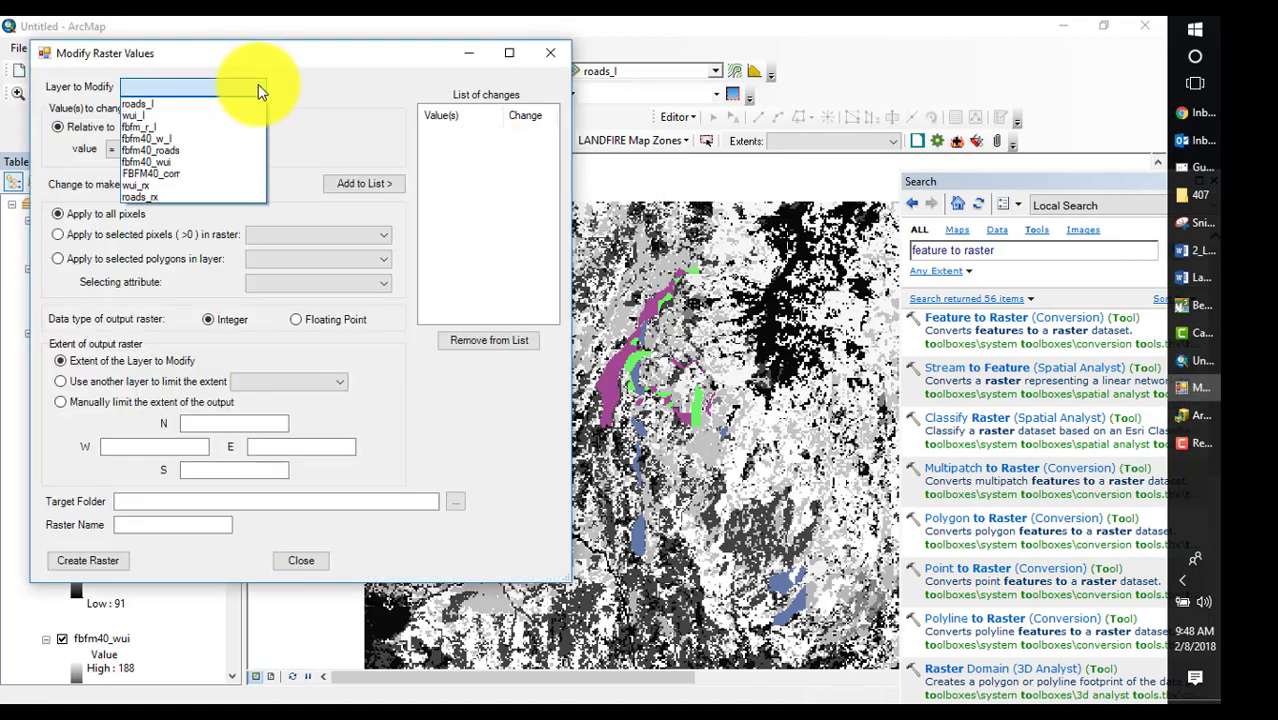
click(146, 127)
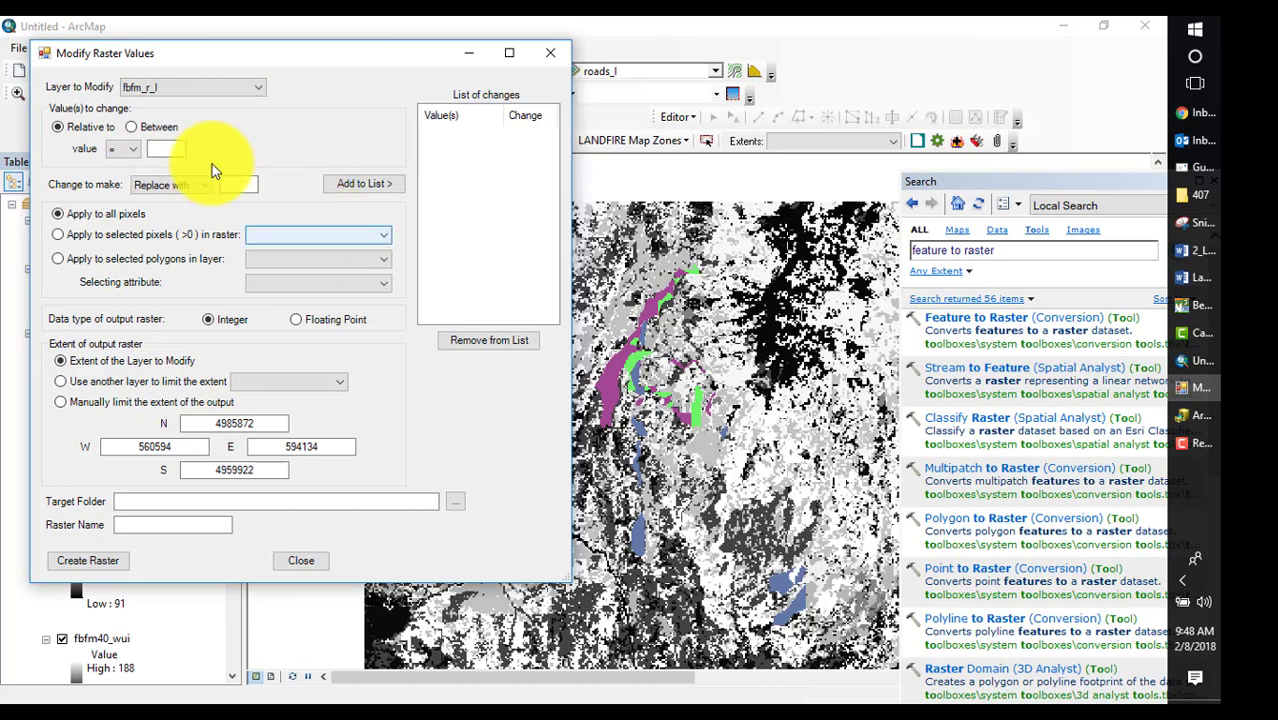
- Add a change to the list that replaces values equal to 165 with 161
click(164, 148)
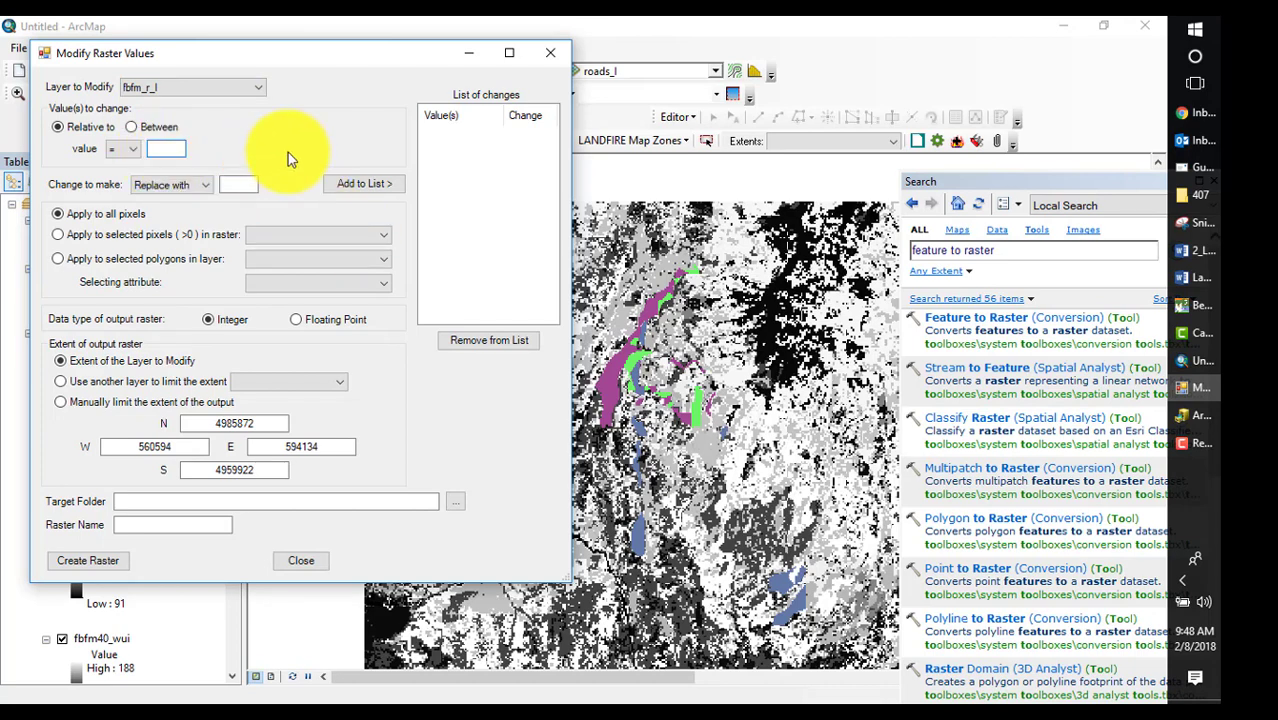
text(165)
click(243, 183)
text(161)
click(374, 189)
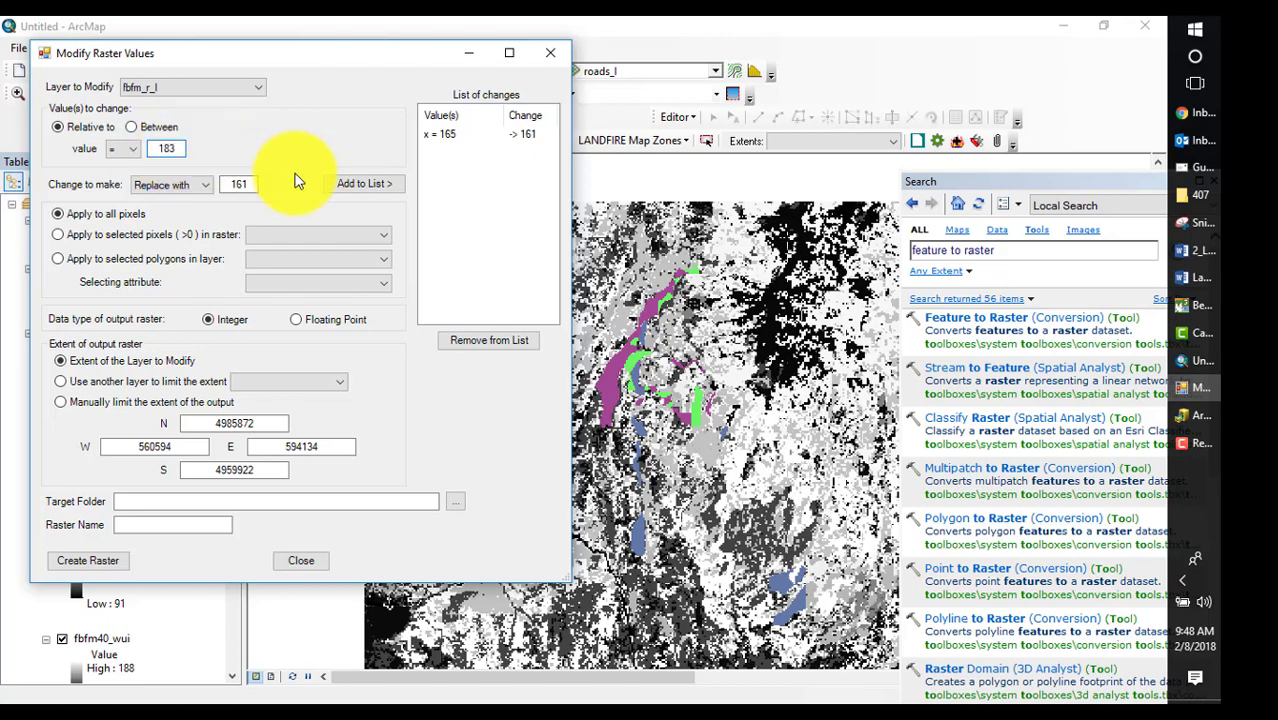
- Add two more changes to the list: replace 183 with 161, and replace 188 with 183
click(391, 190)
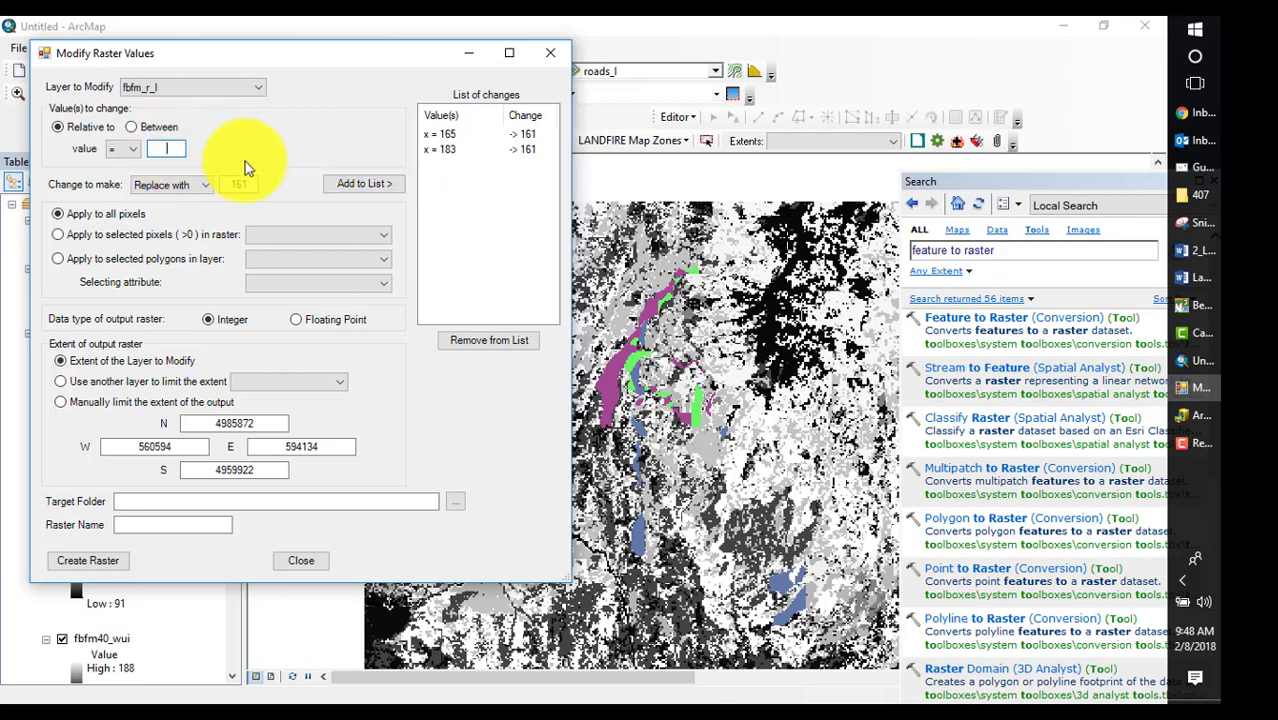
text(188)
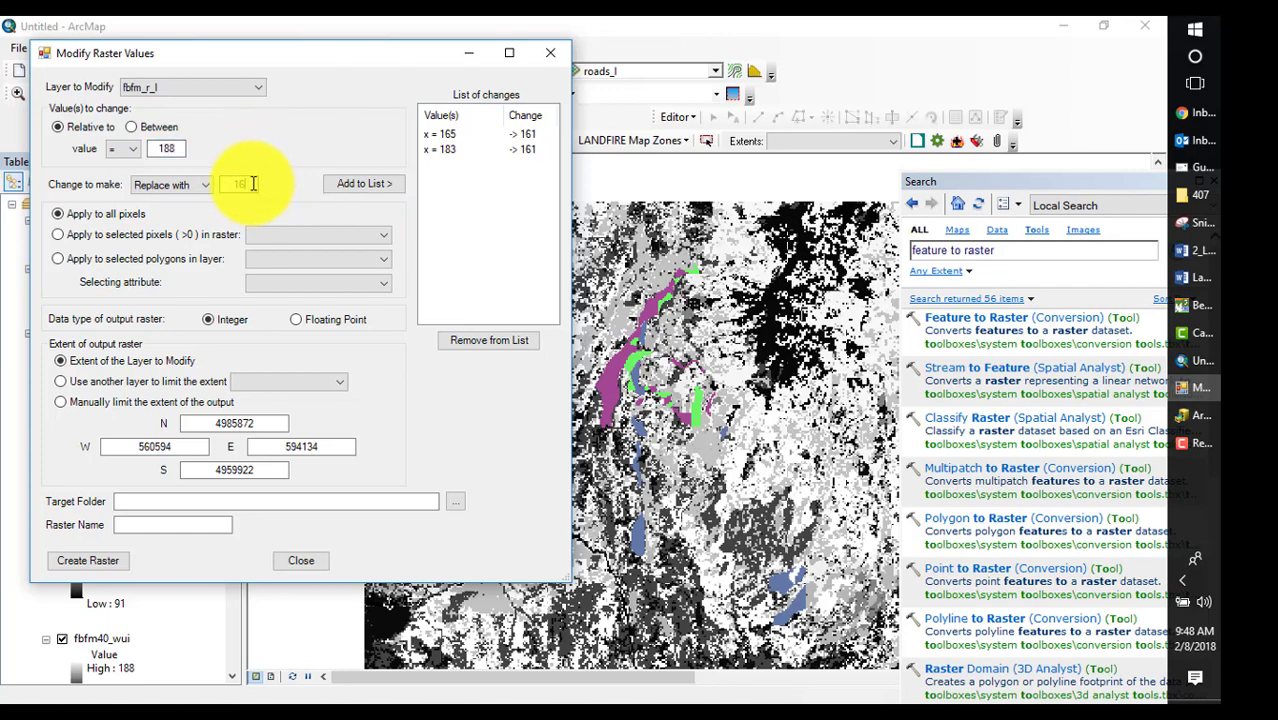
click(253, 183)
text(183)
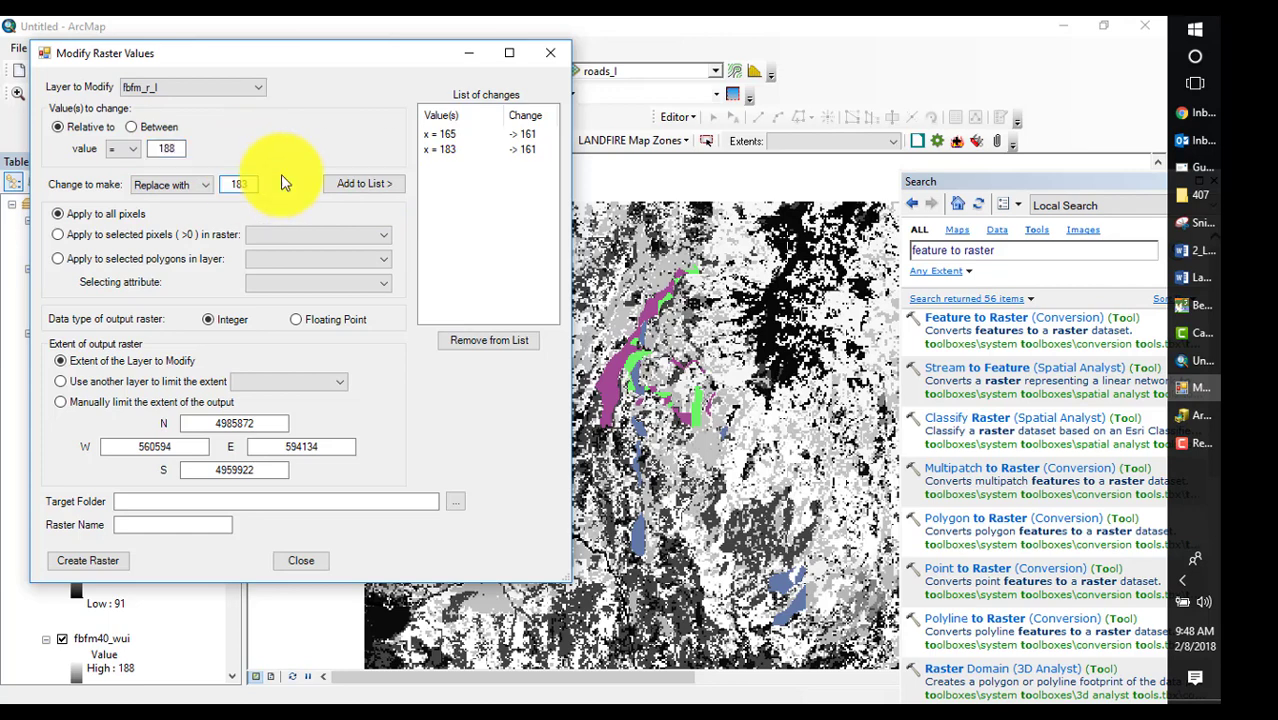
click(356, 183)
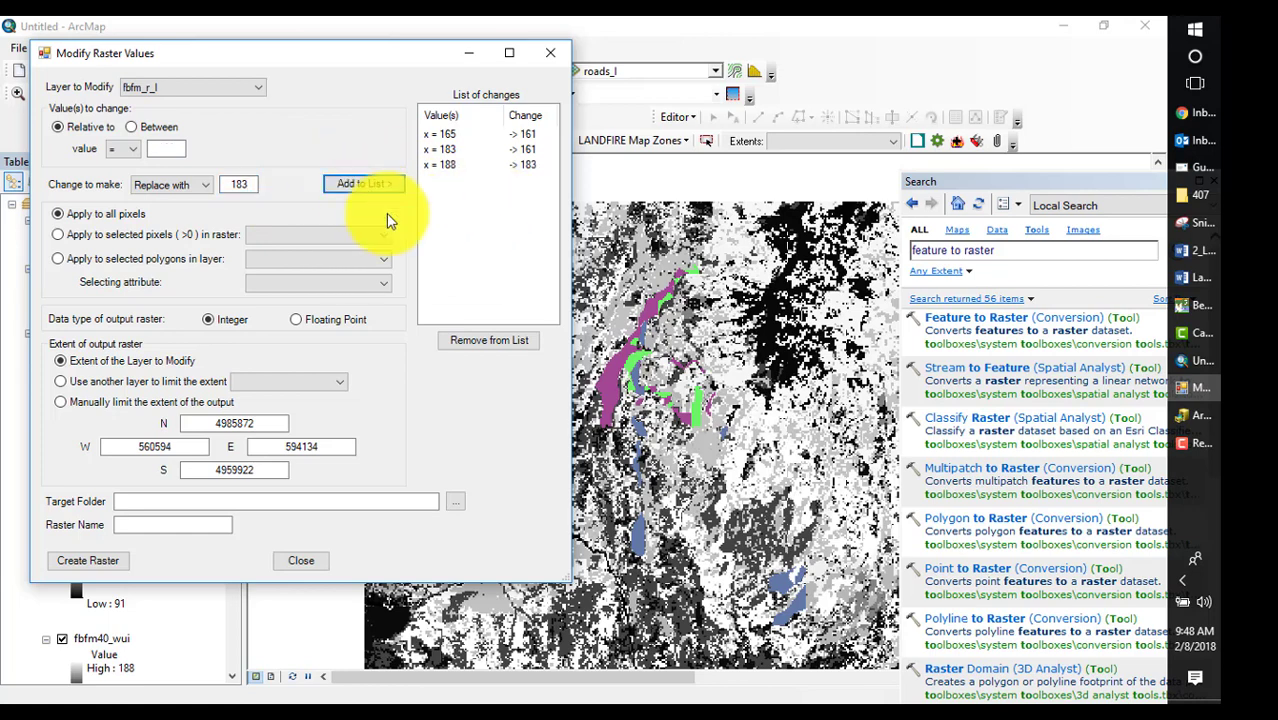
- Apply the changes to selected pixels in the roads_rx raster and set the target folder to C:\407\Lesson_4\Outputs\
click(368, 236)
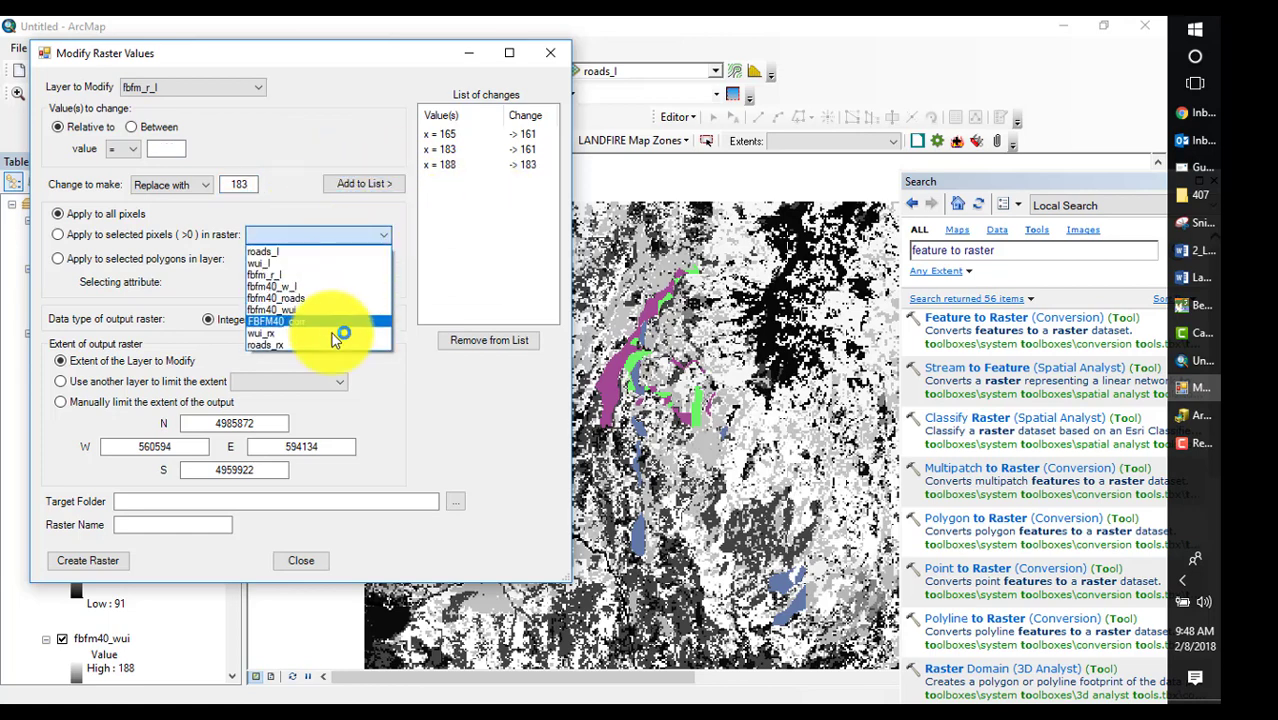
click(272, 344)
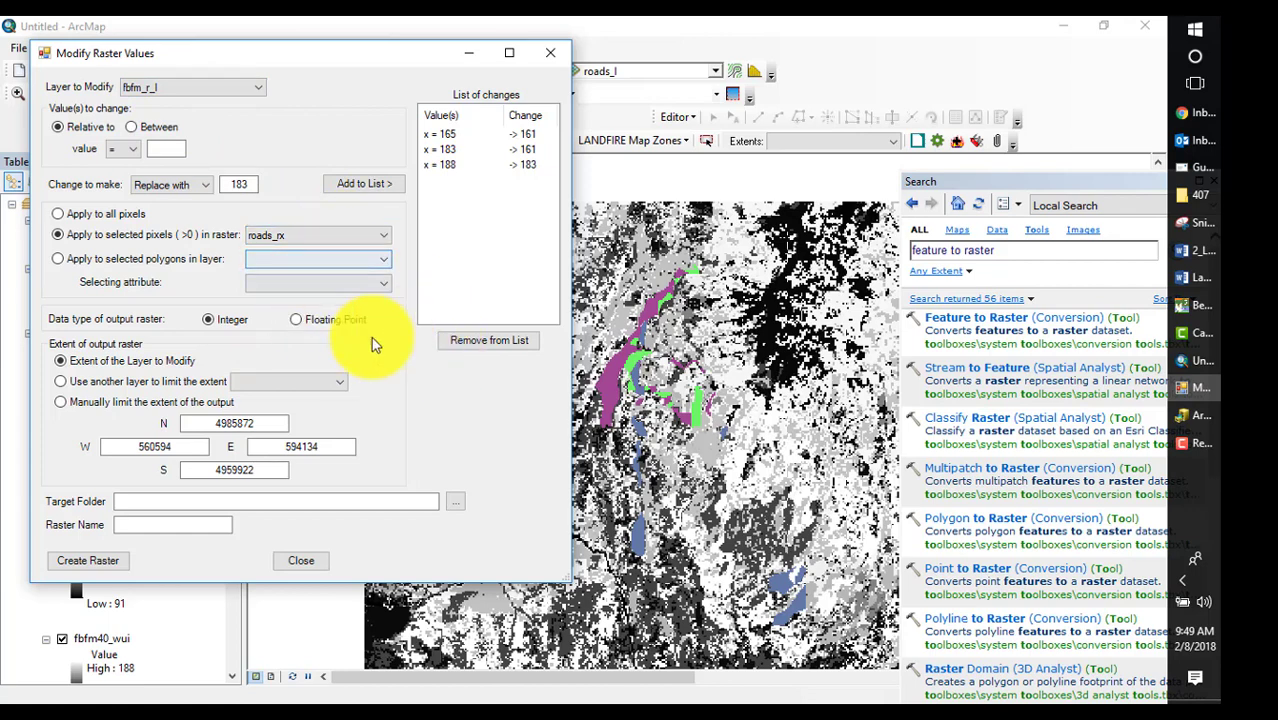
click(345, 503)
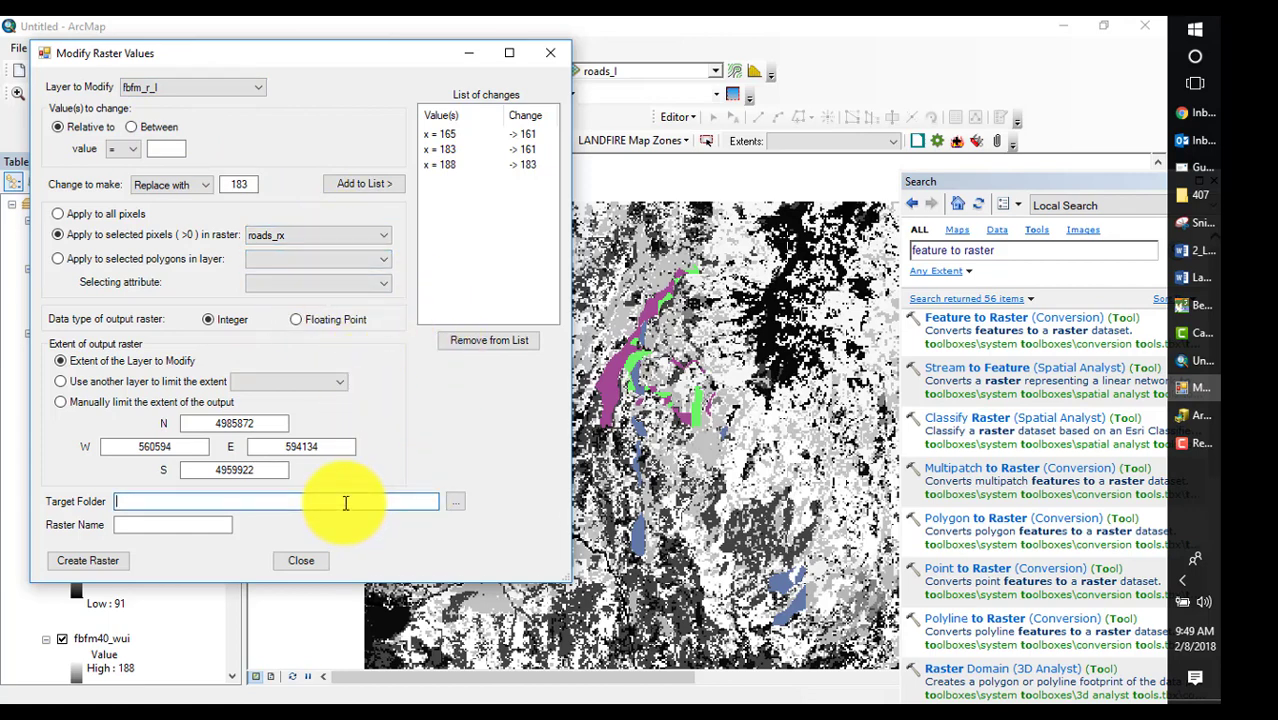
text(C:\407\Lesson_4\Outputs\)
- Name the output raster fbfm40_roads and create it, replacing the existing raster of that name
click(200, 525)
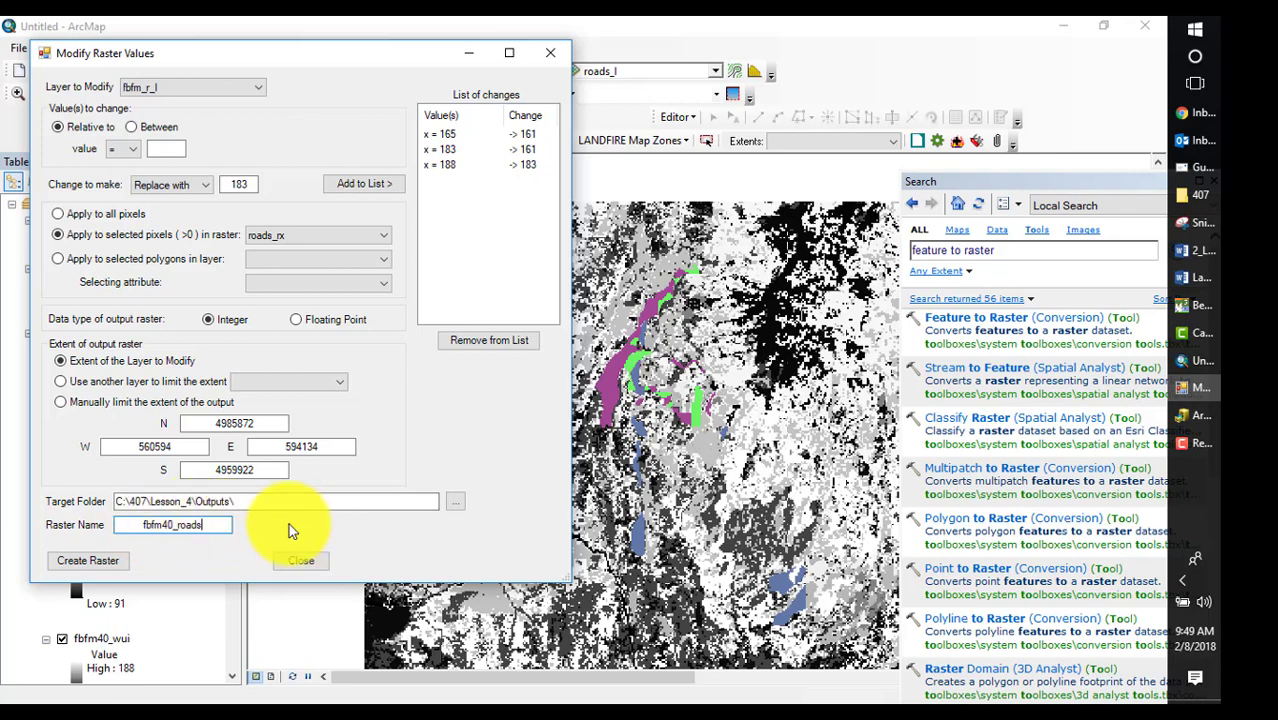
click(96, 563)
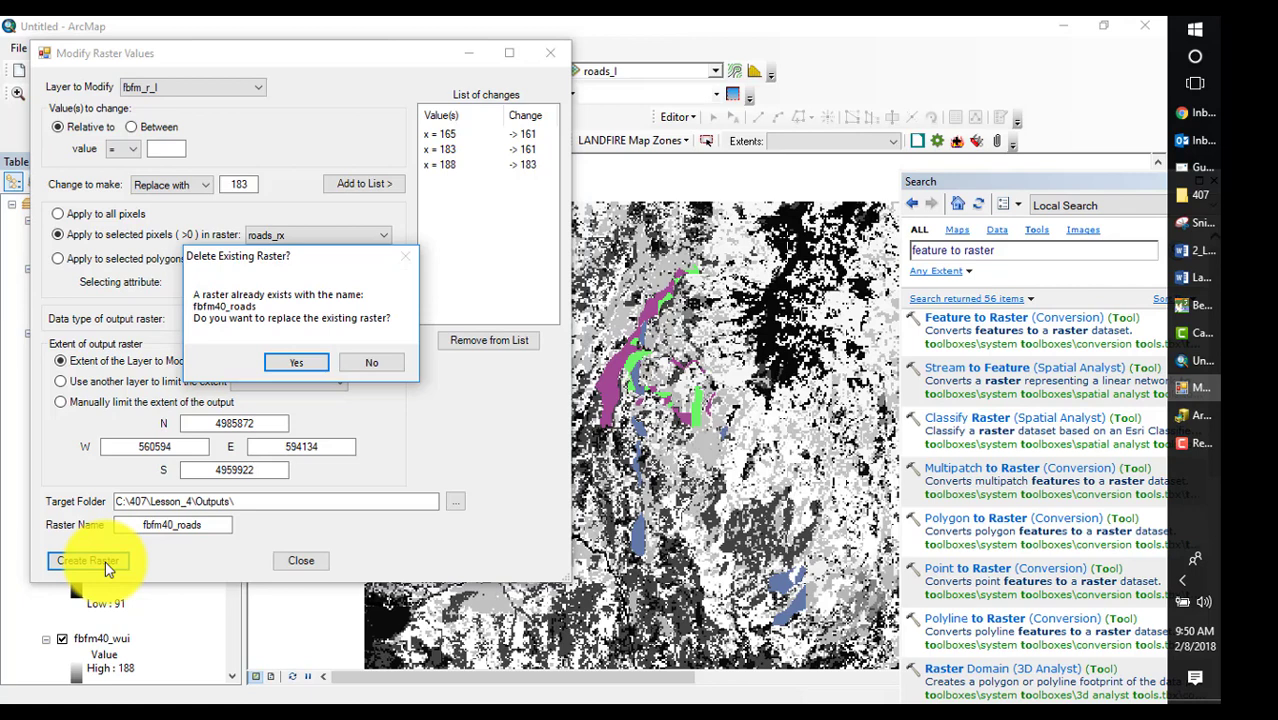
key(Return)
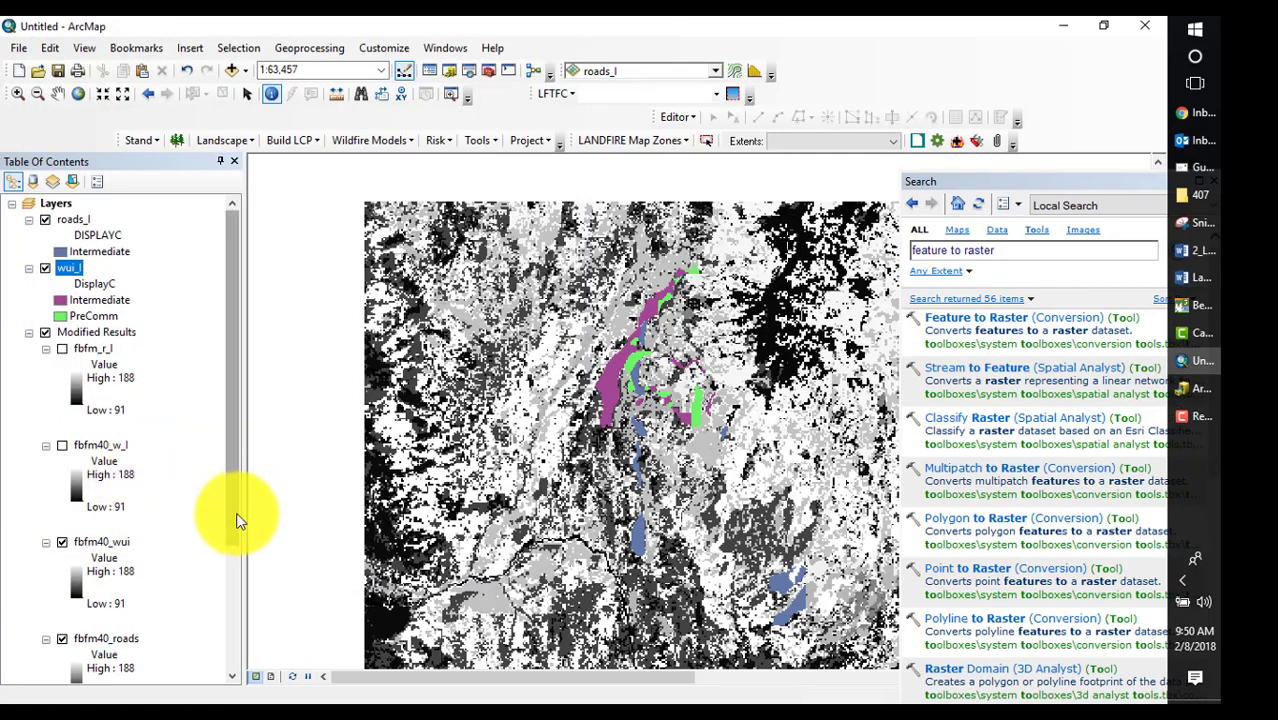
- Hide the fbfm40_wui layer and identify the layer values at a point in the wui_I treatment area
drag(231, 512, 229, 563)
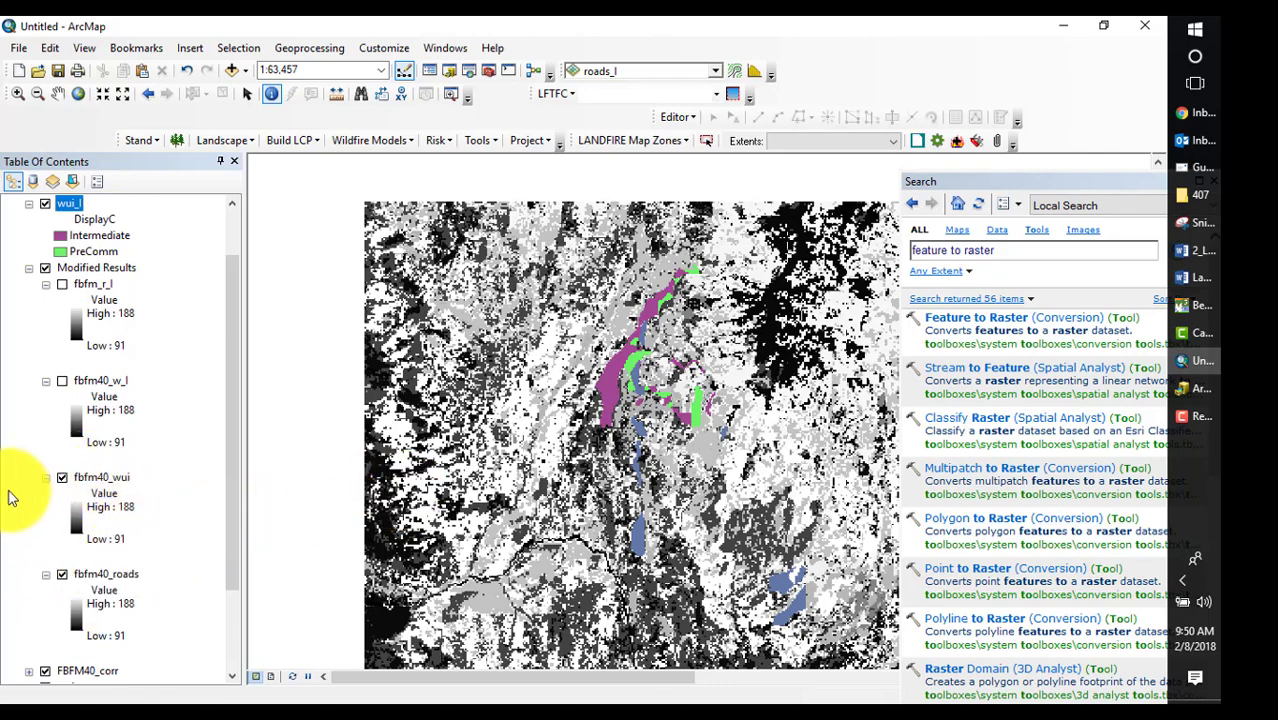
click(61, 480)
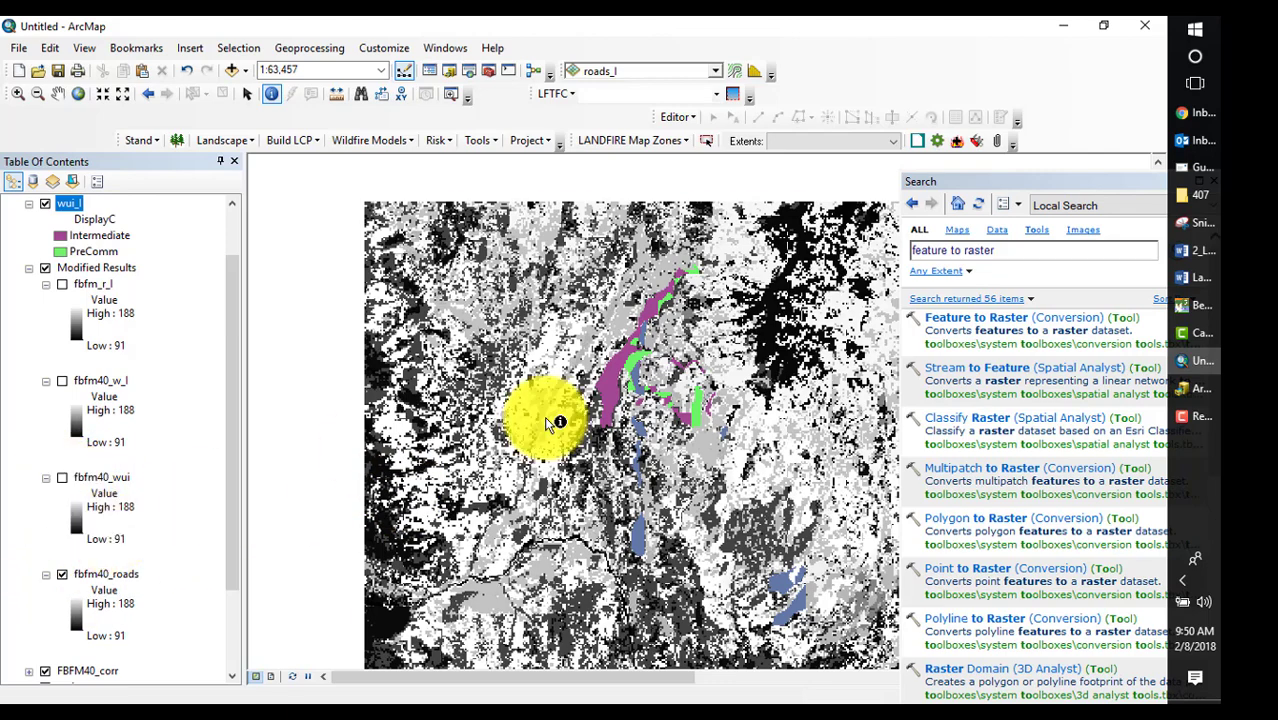
click(611, 395)
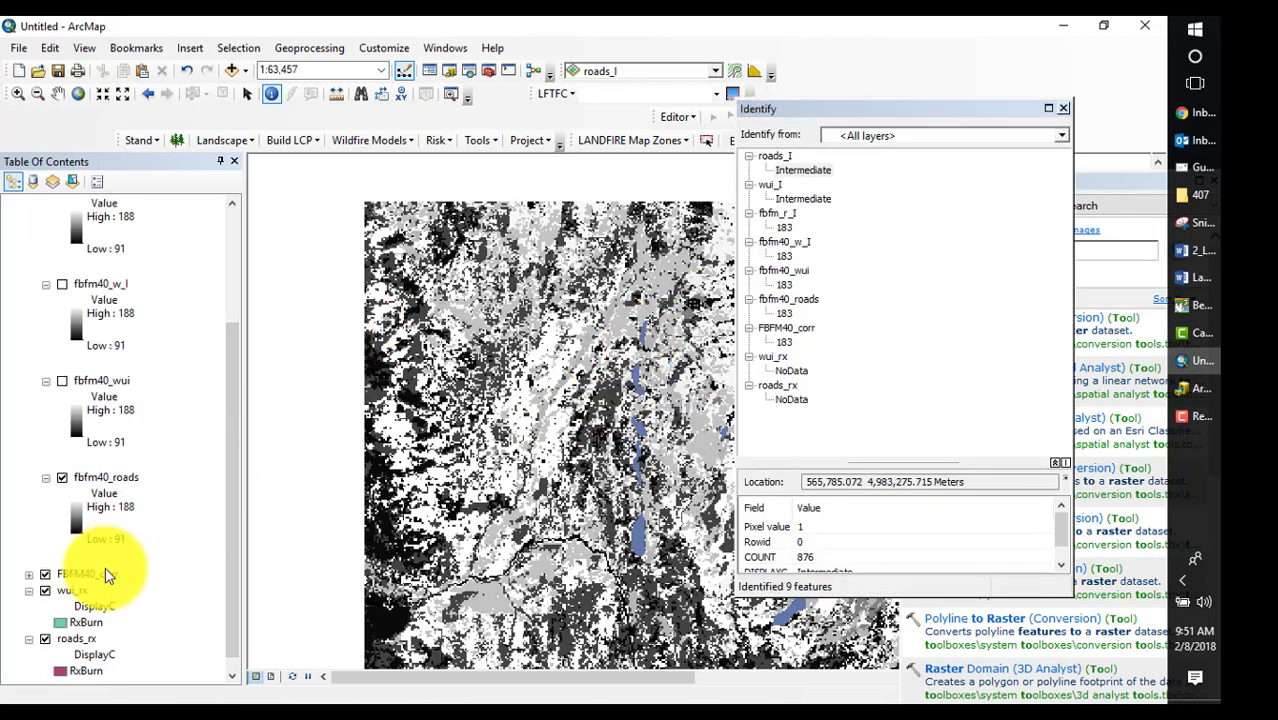
- Move wui_rx and roads_rx above Modified Results in the layer list and expand the Modified Results group
drag(67, 589, 85, 214)
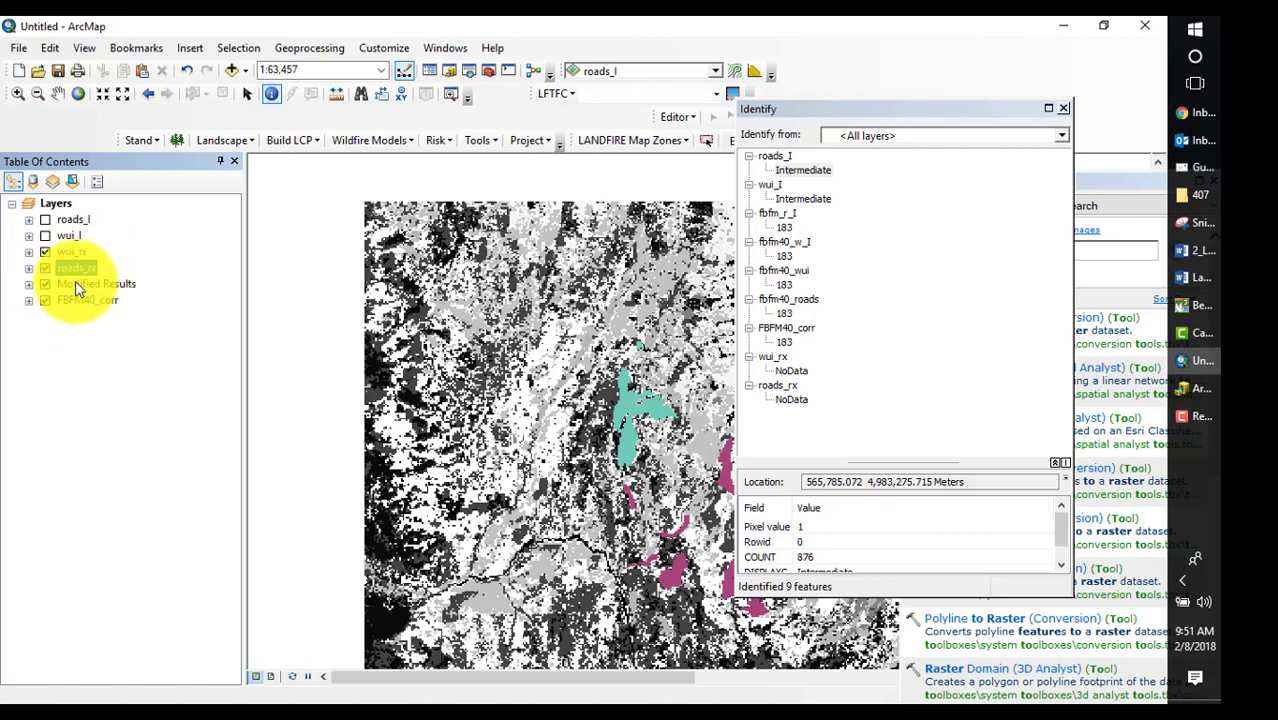
click(29, 285)
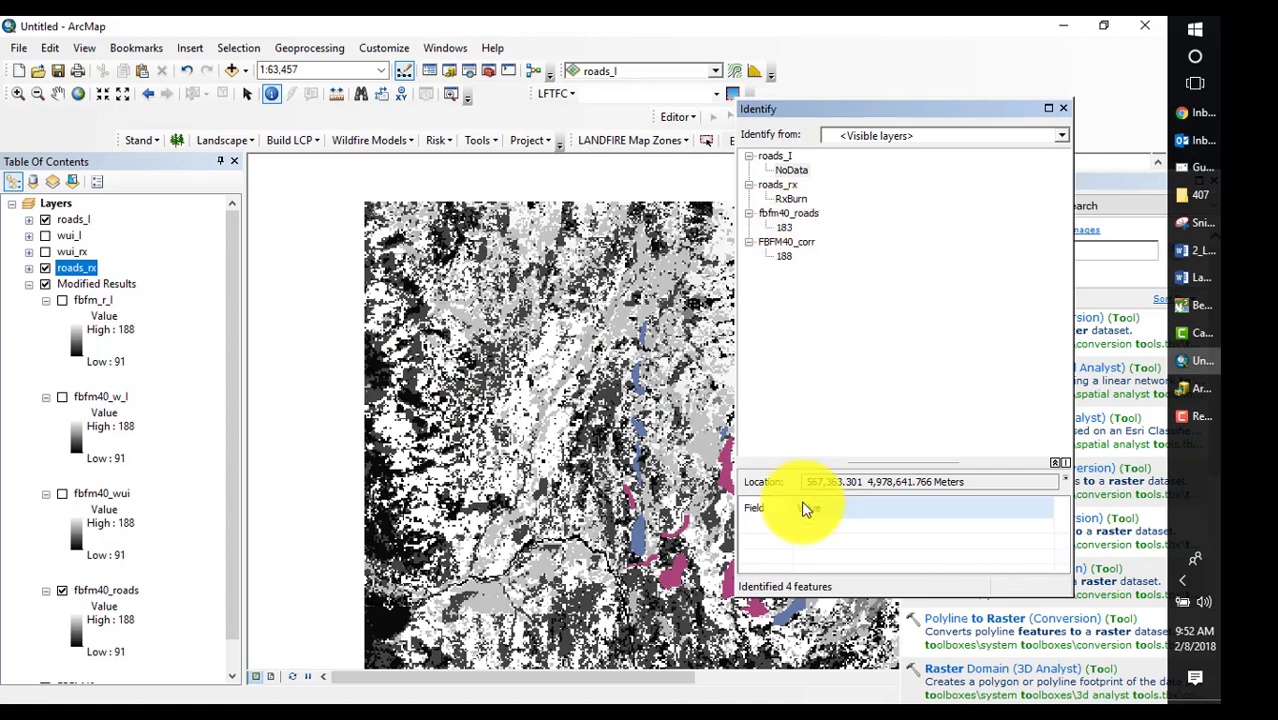
- Identify pixels within the roads_I Intermediate areas to compare fbfm40_roads values with FBFM40_corr
click(799, 603)
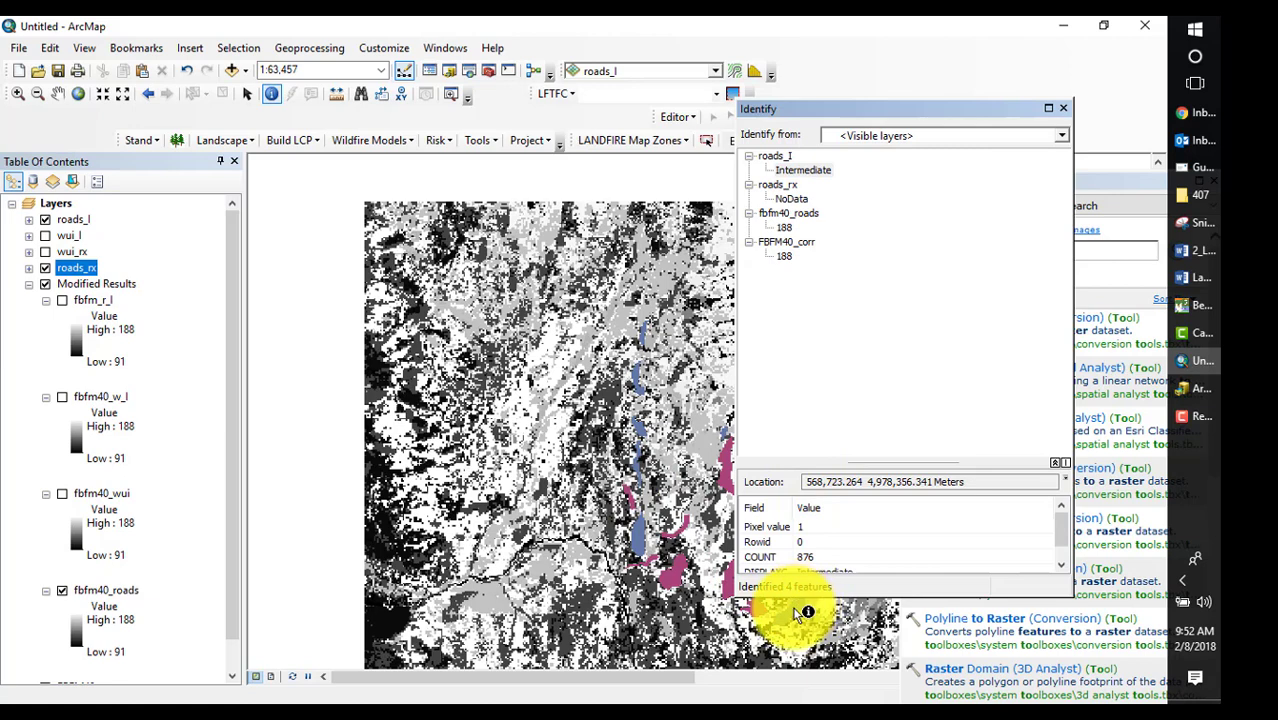
click(797, 612)
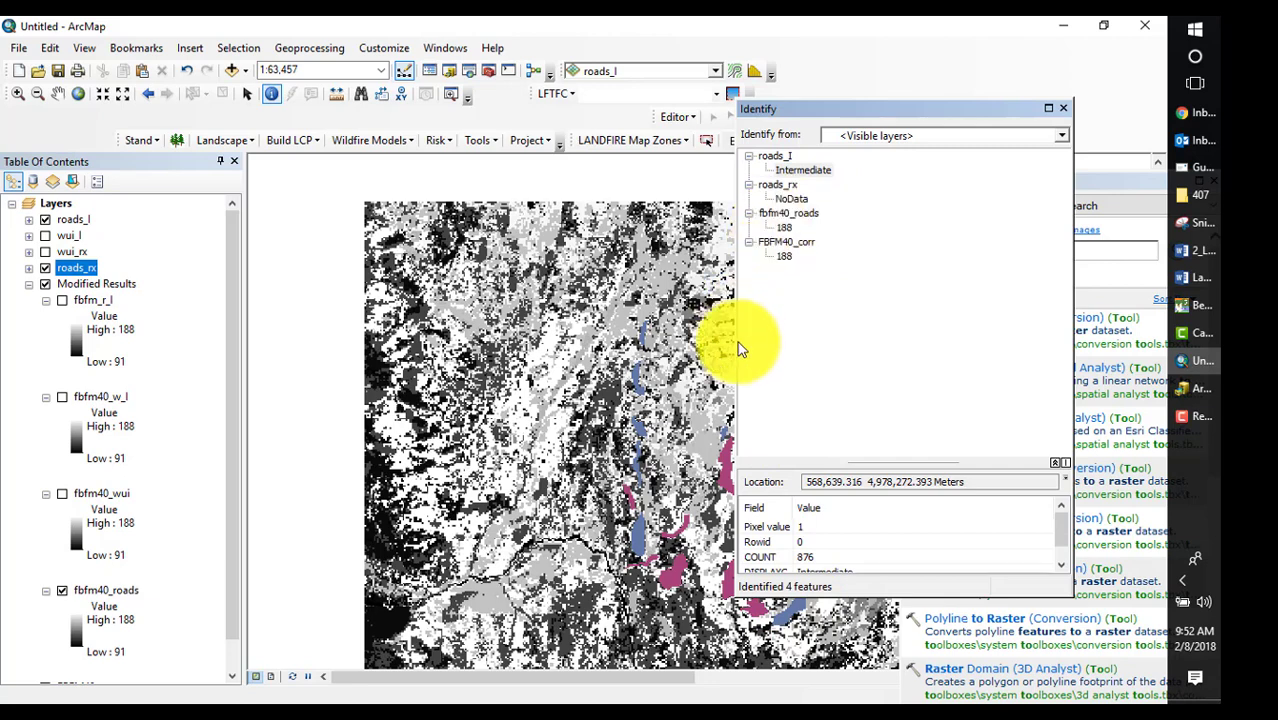
click(638, 428)
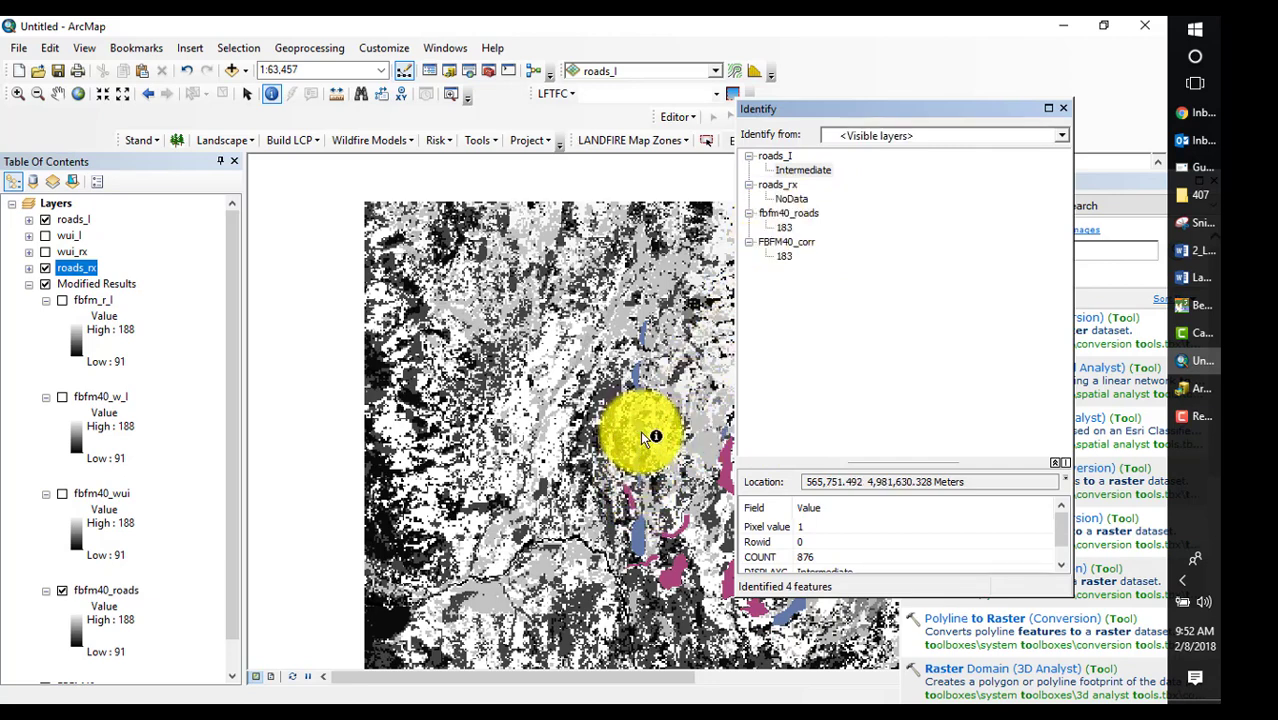
click(641, 430)
click(644, 389)
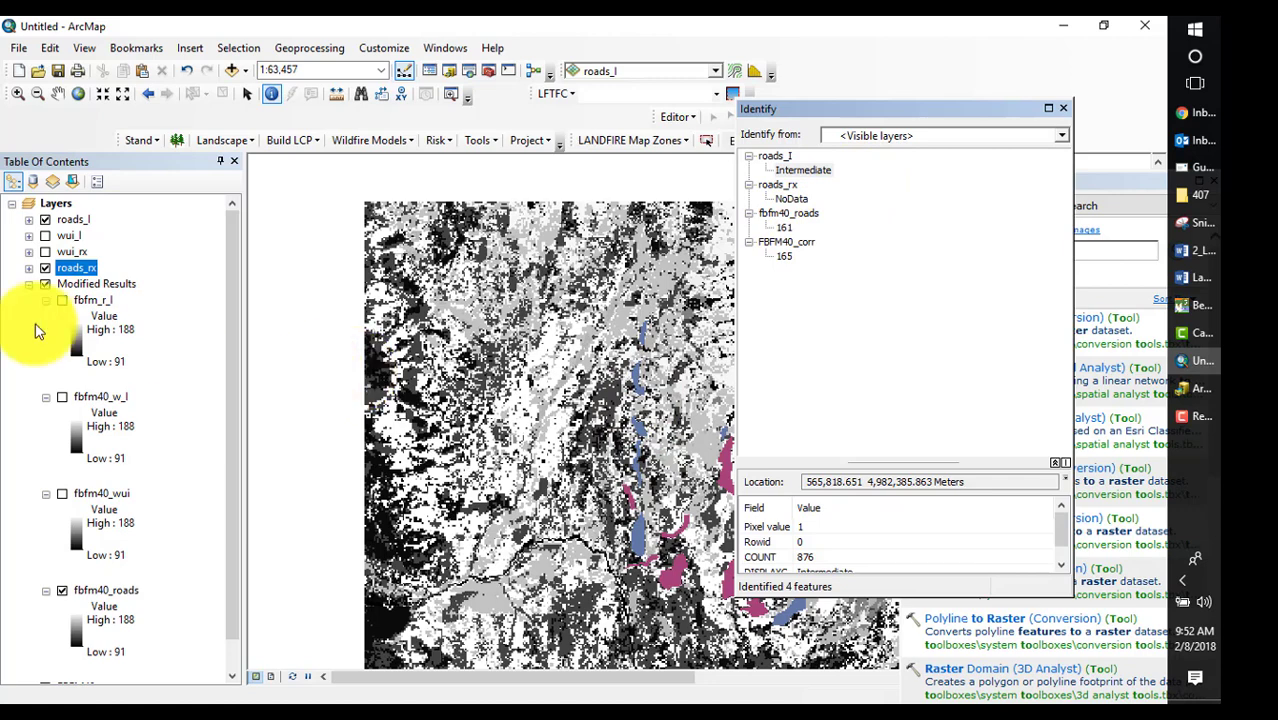
- Show the fbfm40_wui, wui_I and wui_rx layers and hide fbfm40_roads, roads_rx and roads_I
click(62, 493)
click(62, 590)
click(70, 268)
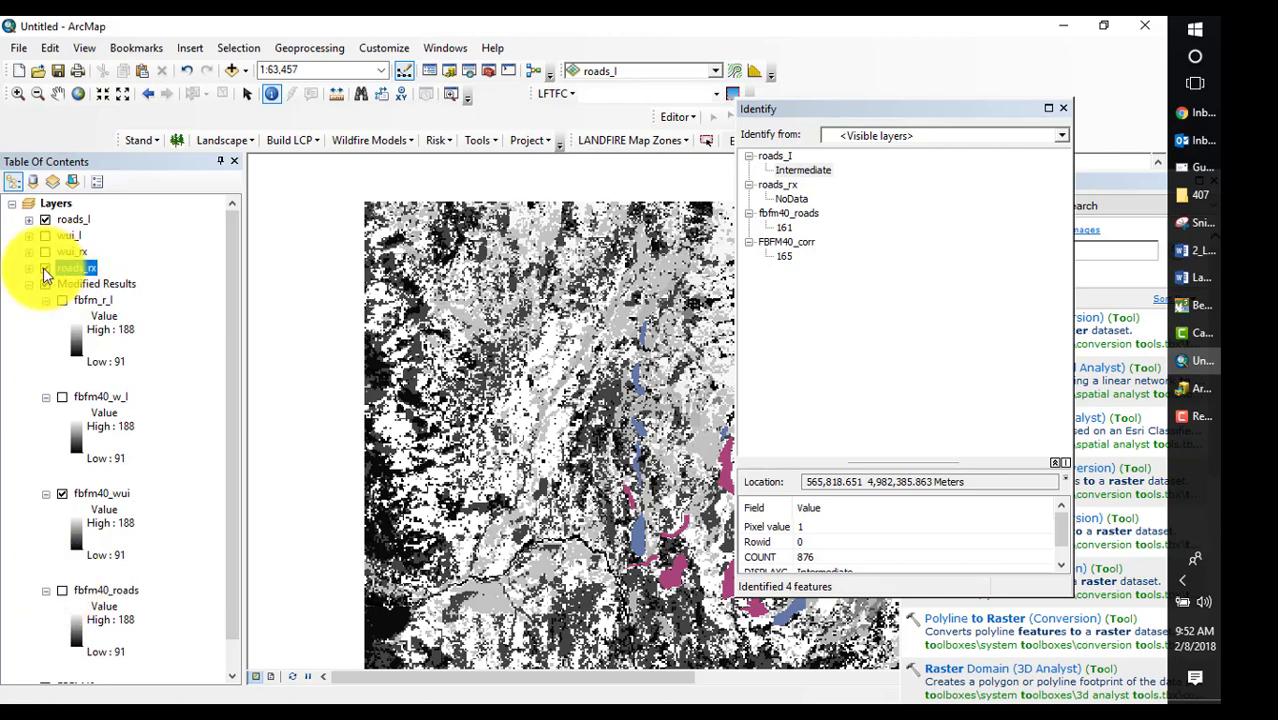
click(45, 268)
click(45, 235)
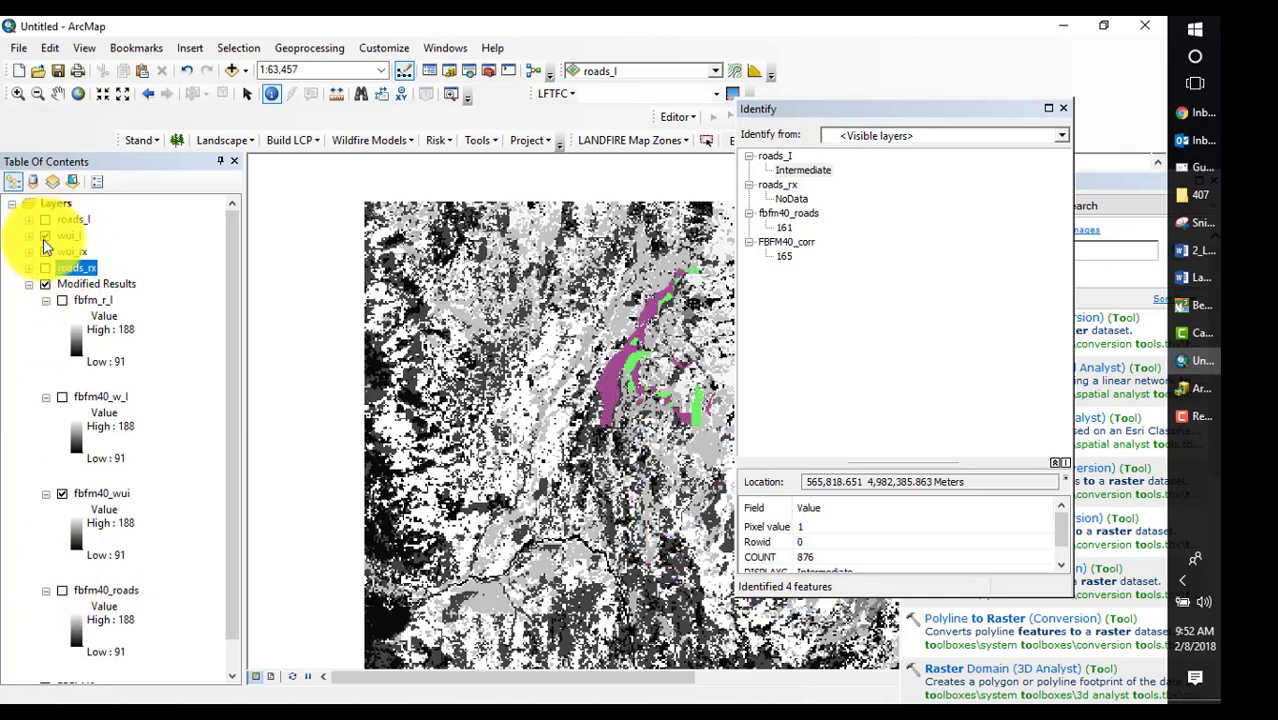
click(45, 251)
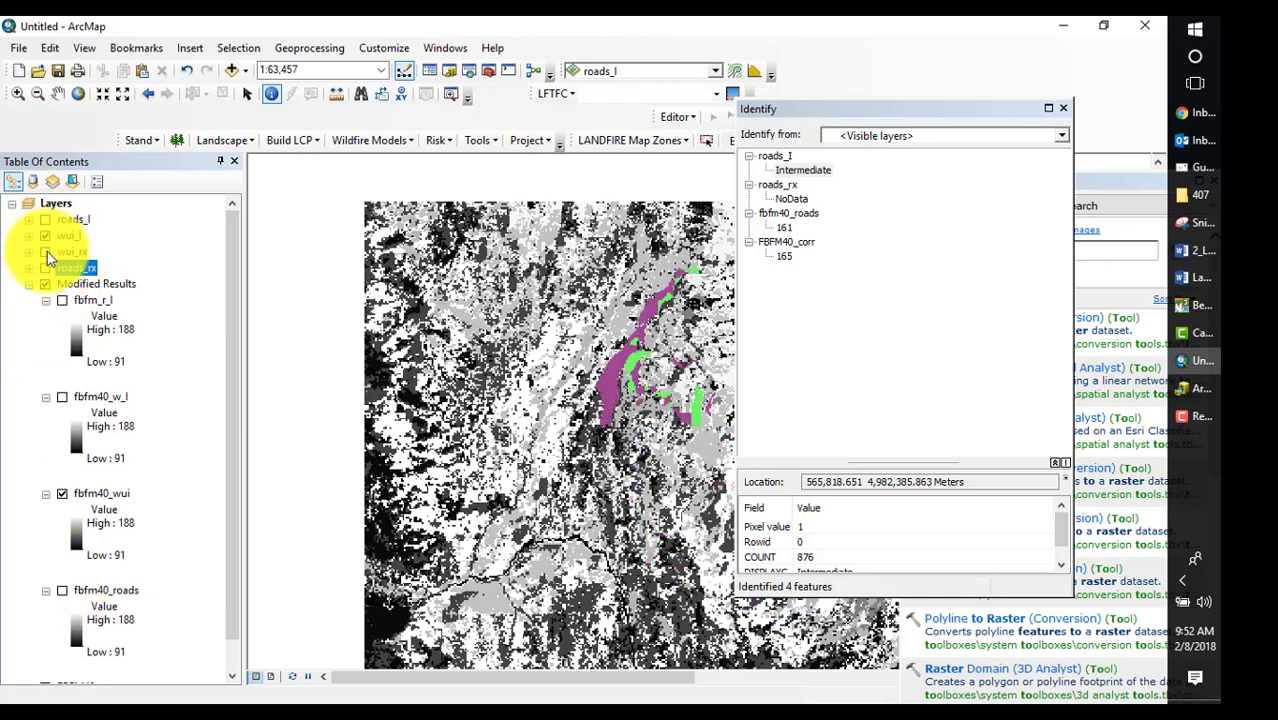
- Identify pixels within the wui_rx and wui_I treatment areas to compare fbfm40_wui values with FBFM40_corr
click(627, 405)
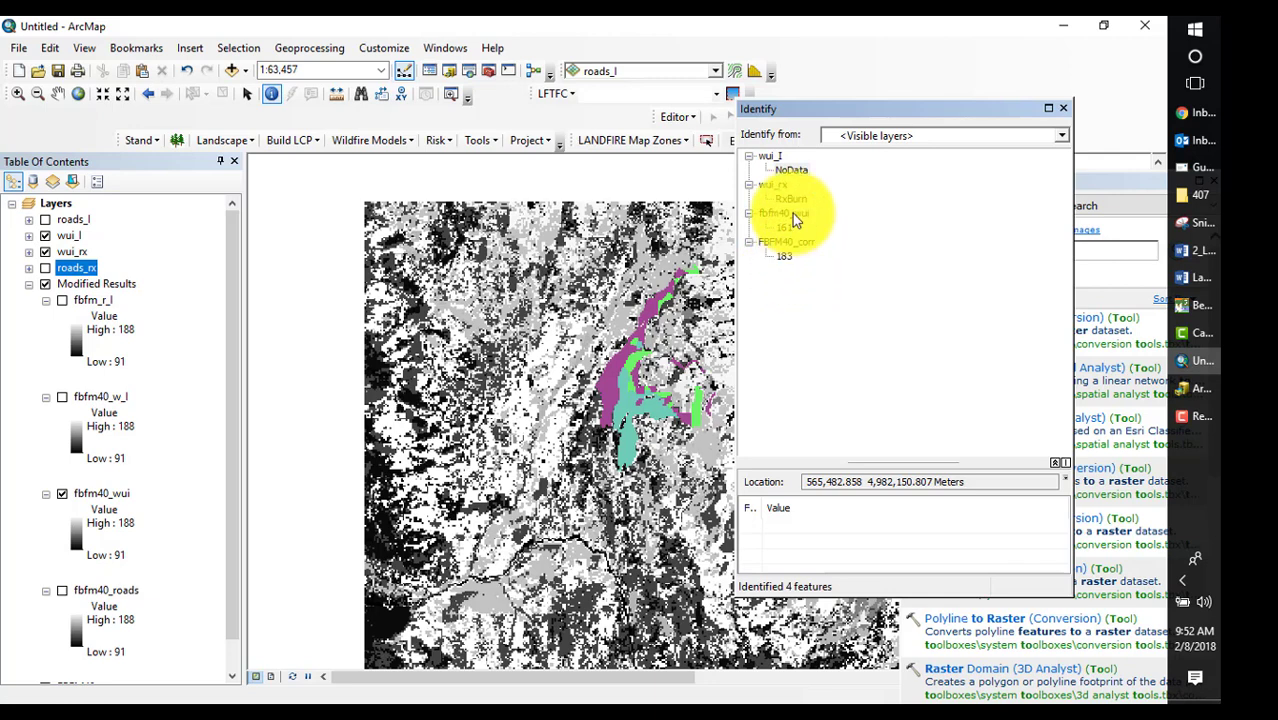
click(609, 393)
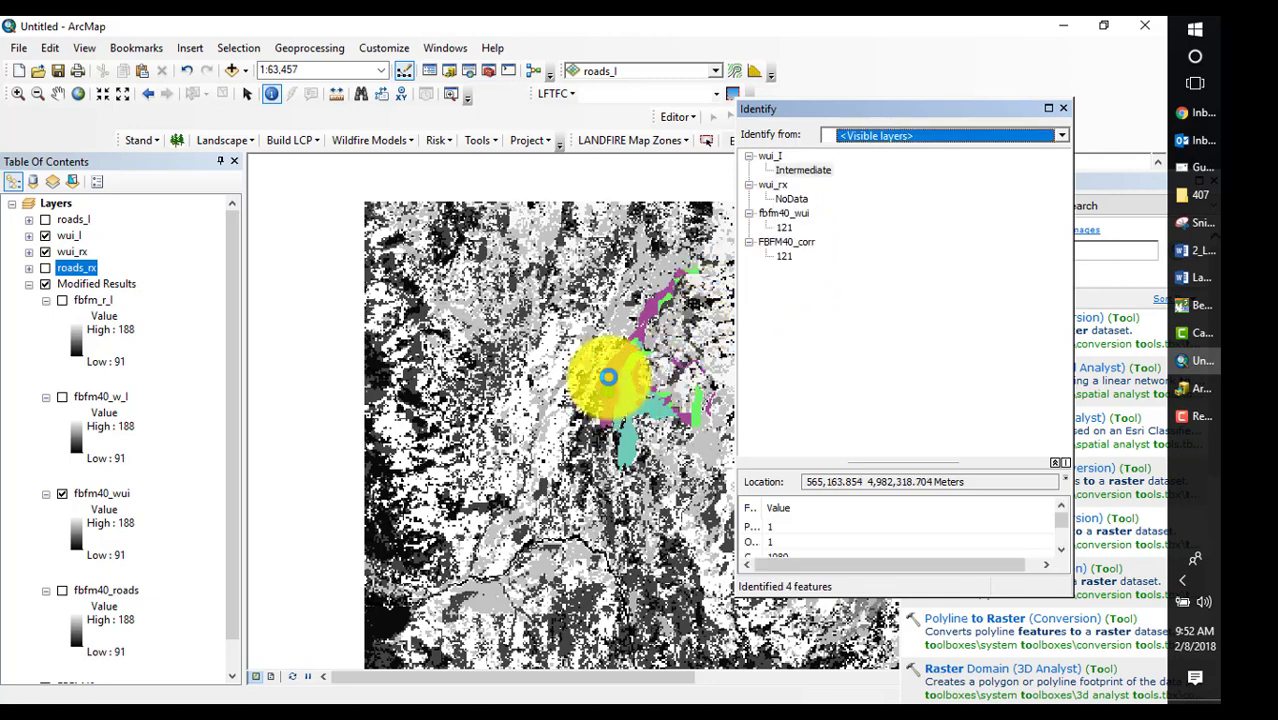
click(614, 382)
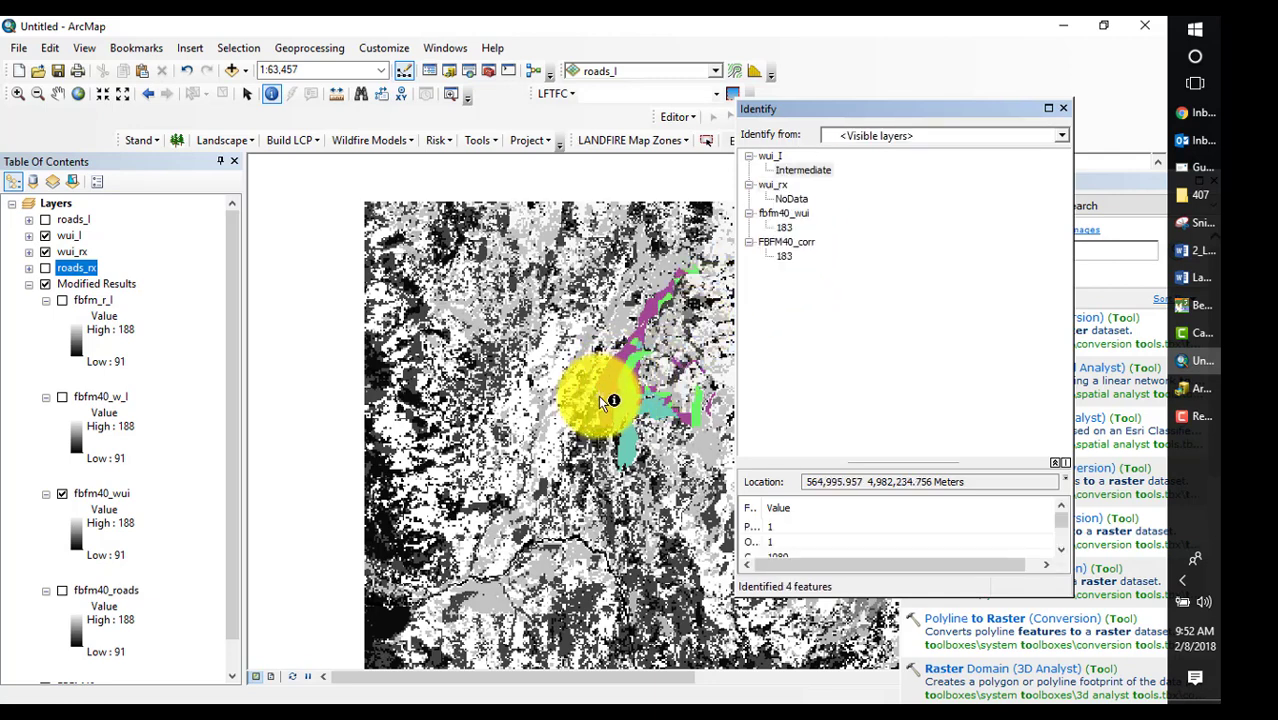
click(605, 385)
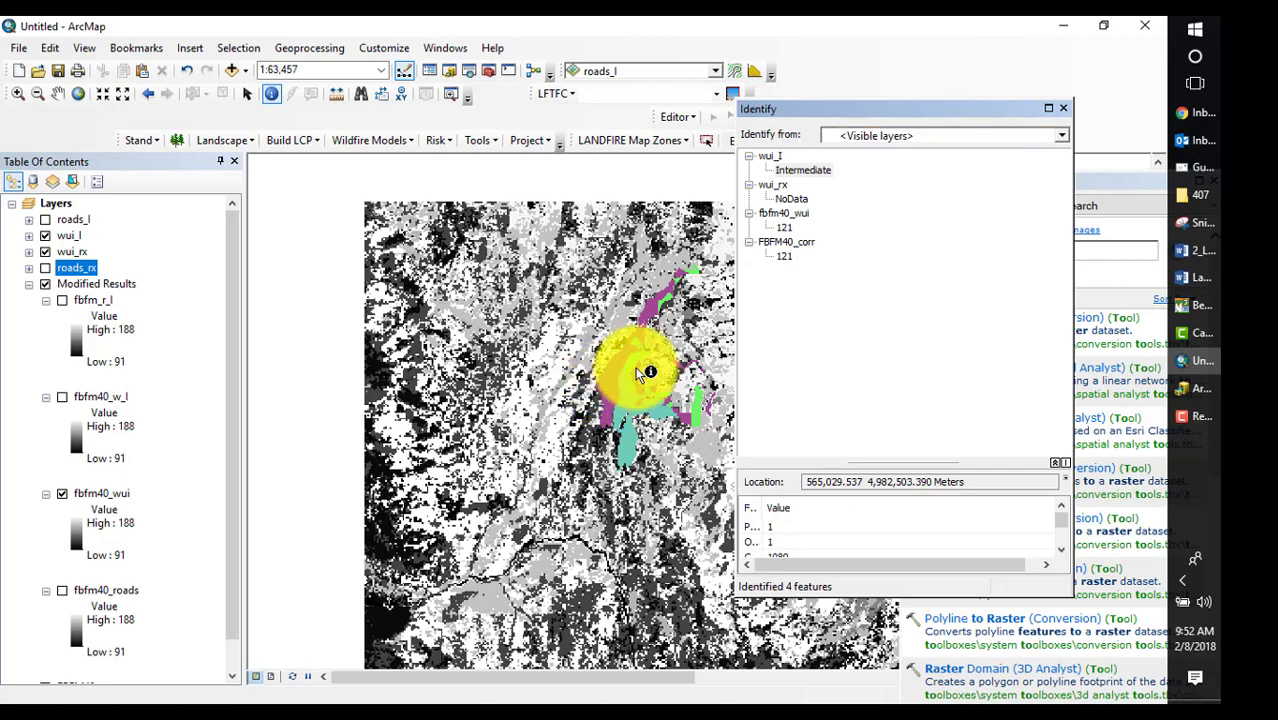
click(645, 366)
click(643, 390)
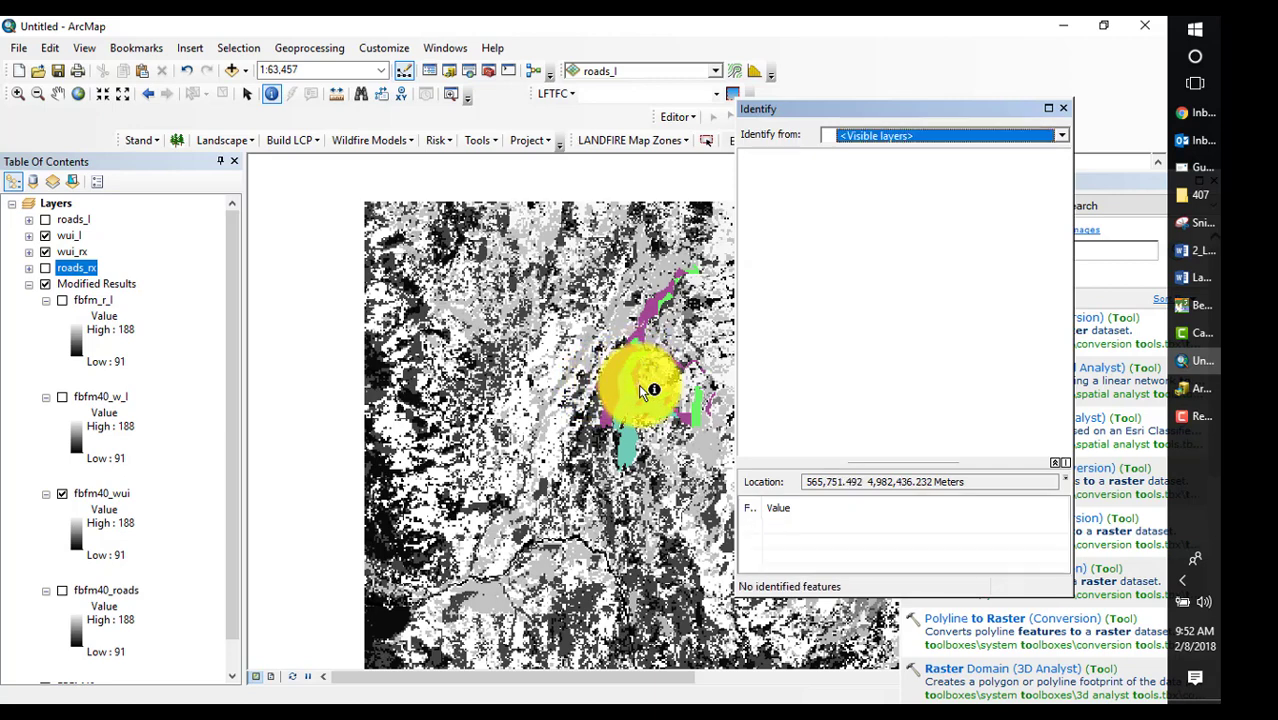
click(643, 403)
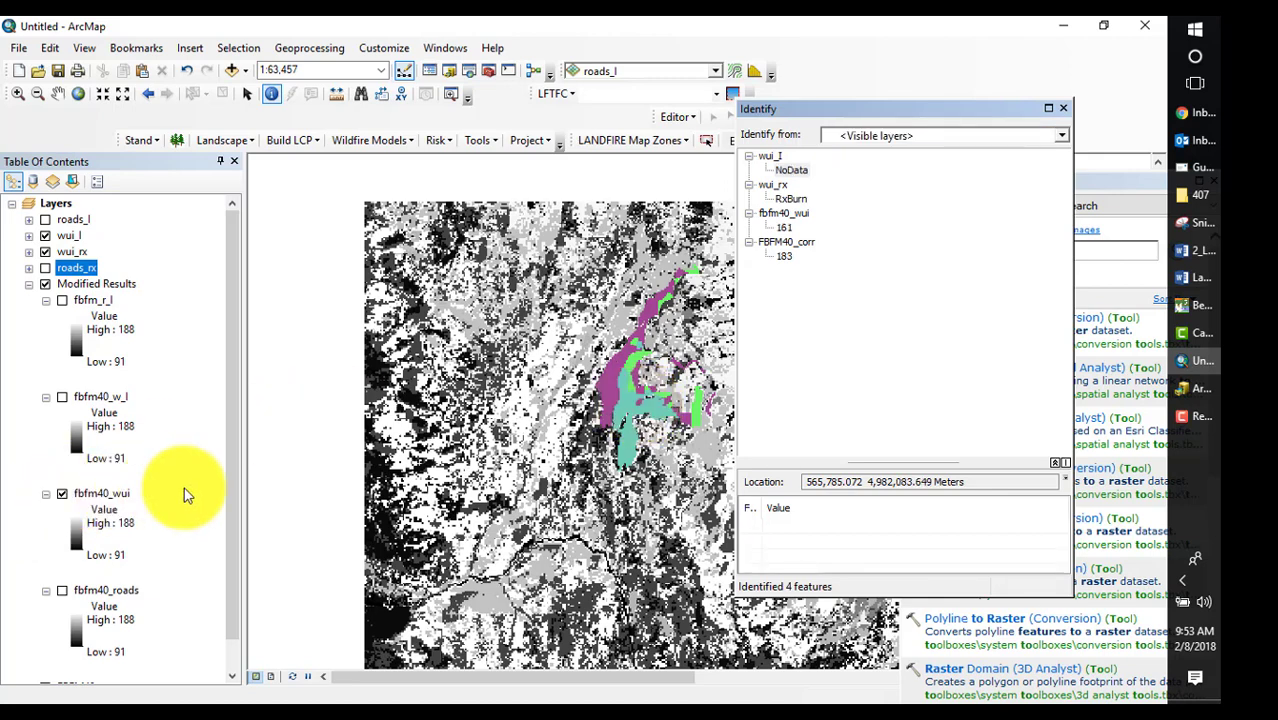
- Start a raster data export of the fbfm40_wui layer and set LANDFIRE_wui.gdb in the LANDFIRE folder as its output location
click(110, 494)
right_click(110, 494)
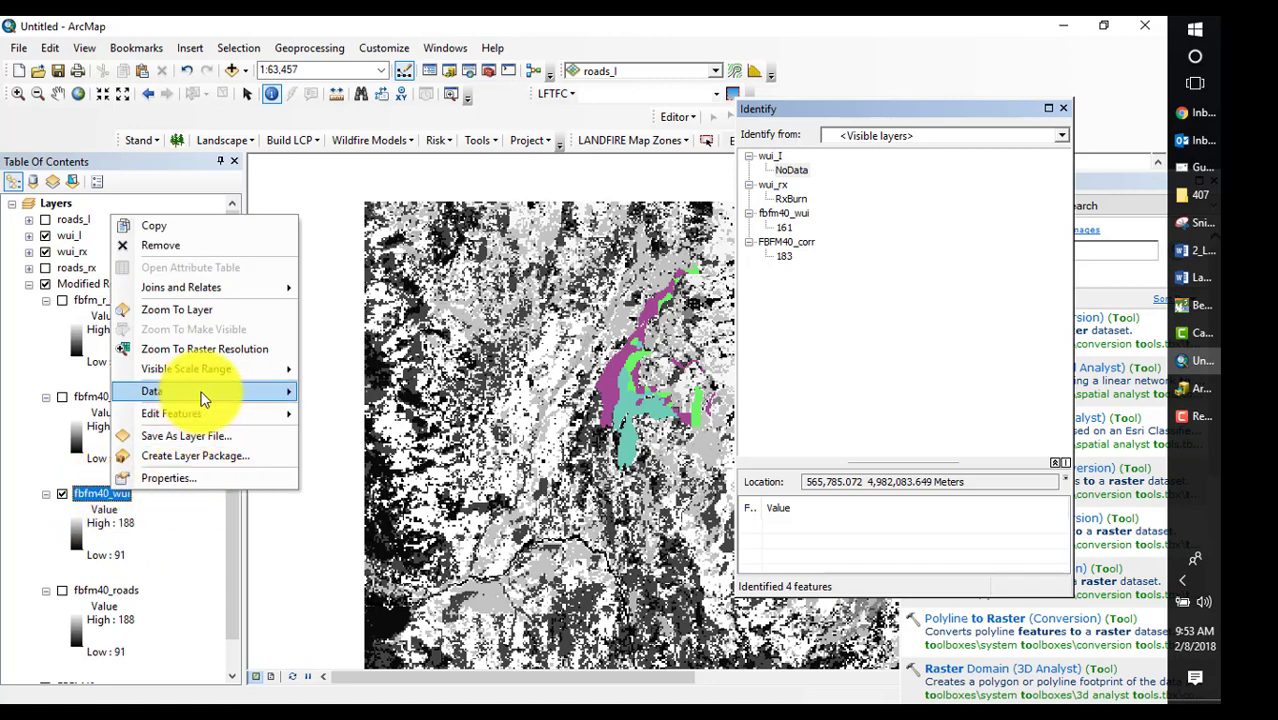
mouse_move(228, 391)
click(344, 408)
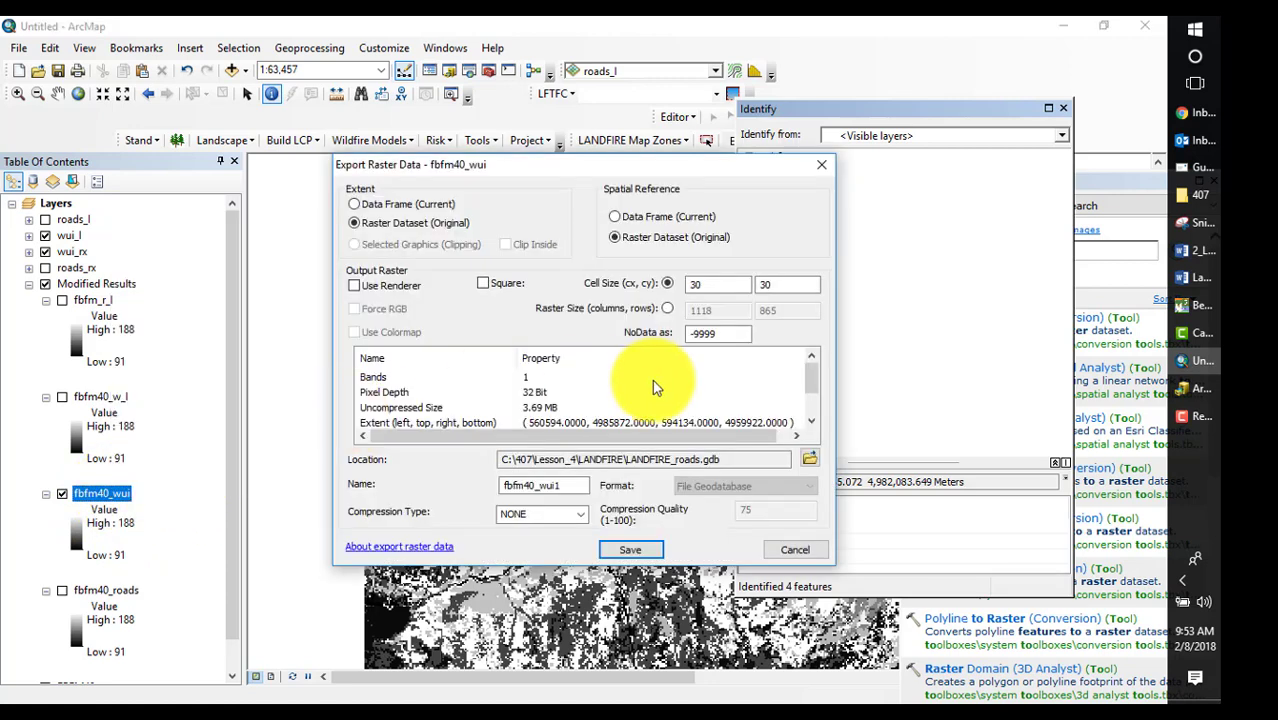
click(809, 460)
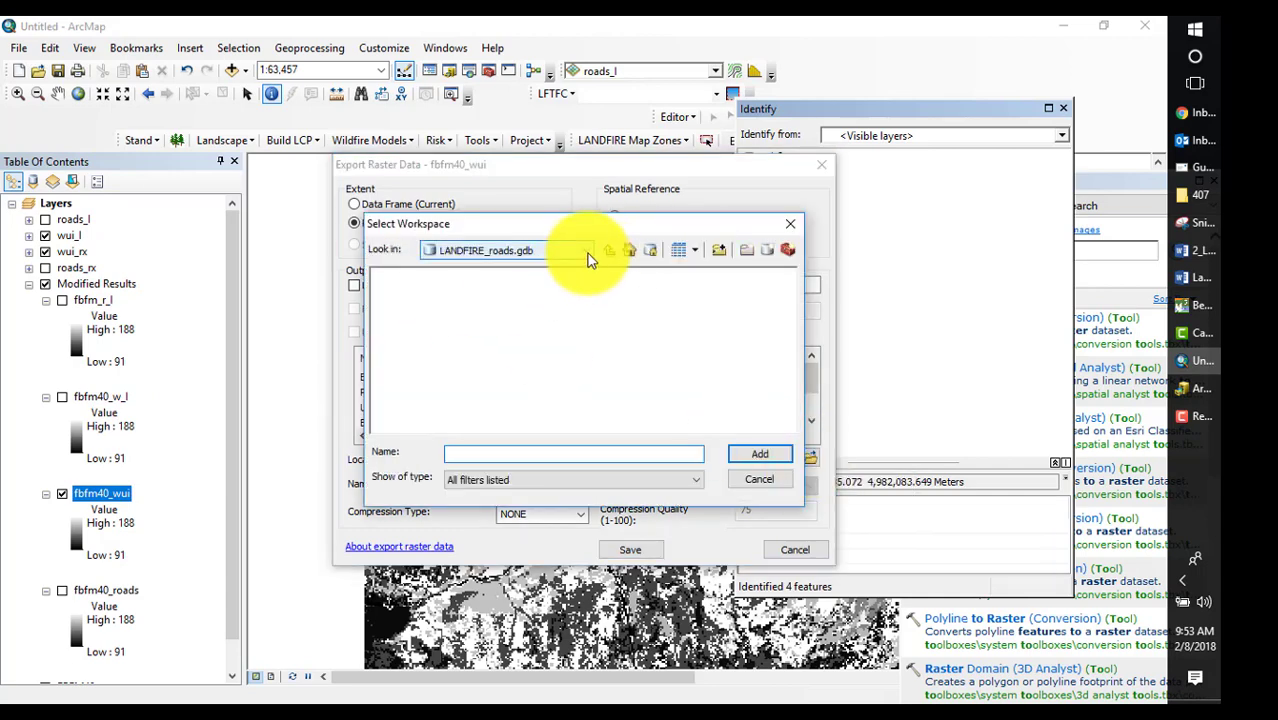
click(591, 252)
click(595, 253)
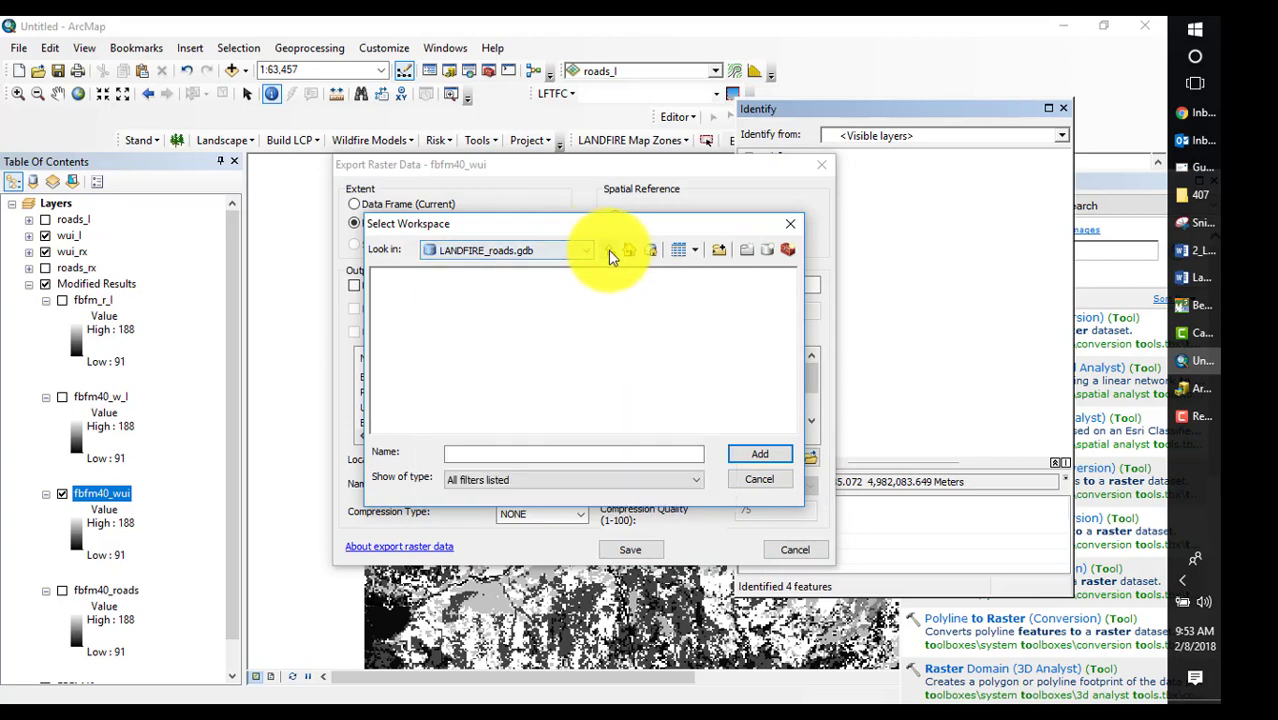
click(609, 250)
double_click(431, 303)
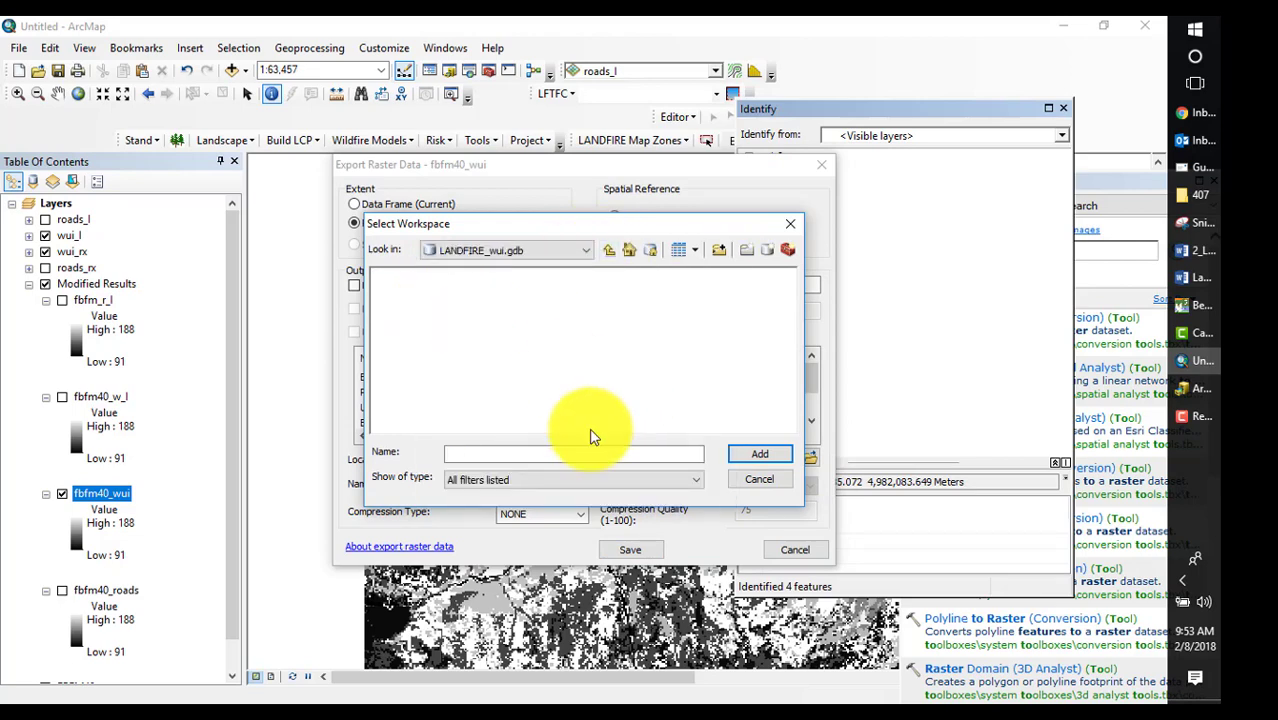
click(652, 452)
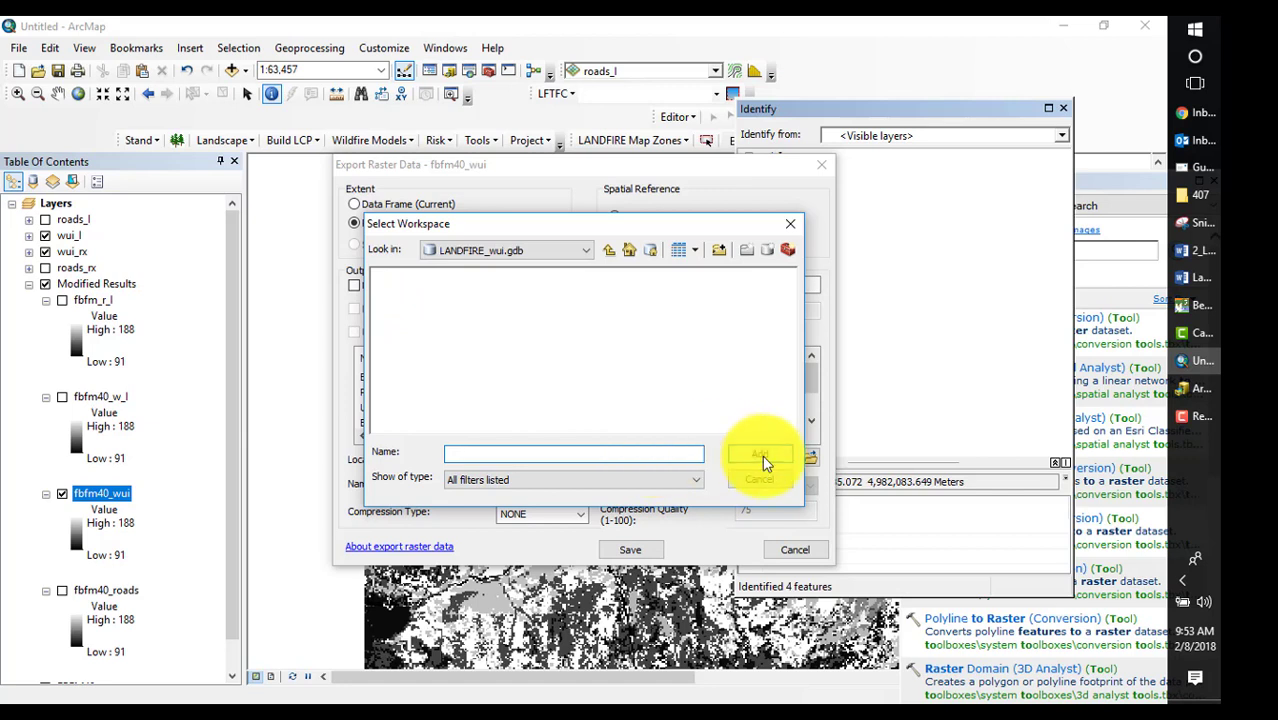
click(609, 250)
click(468, 292)
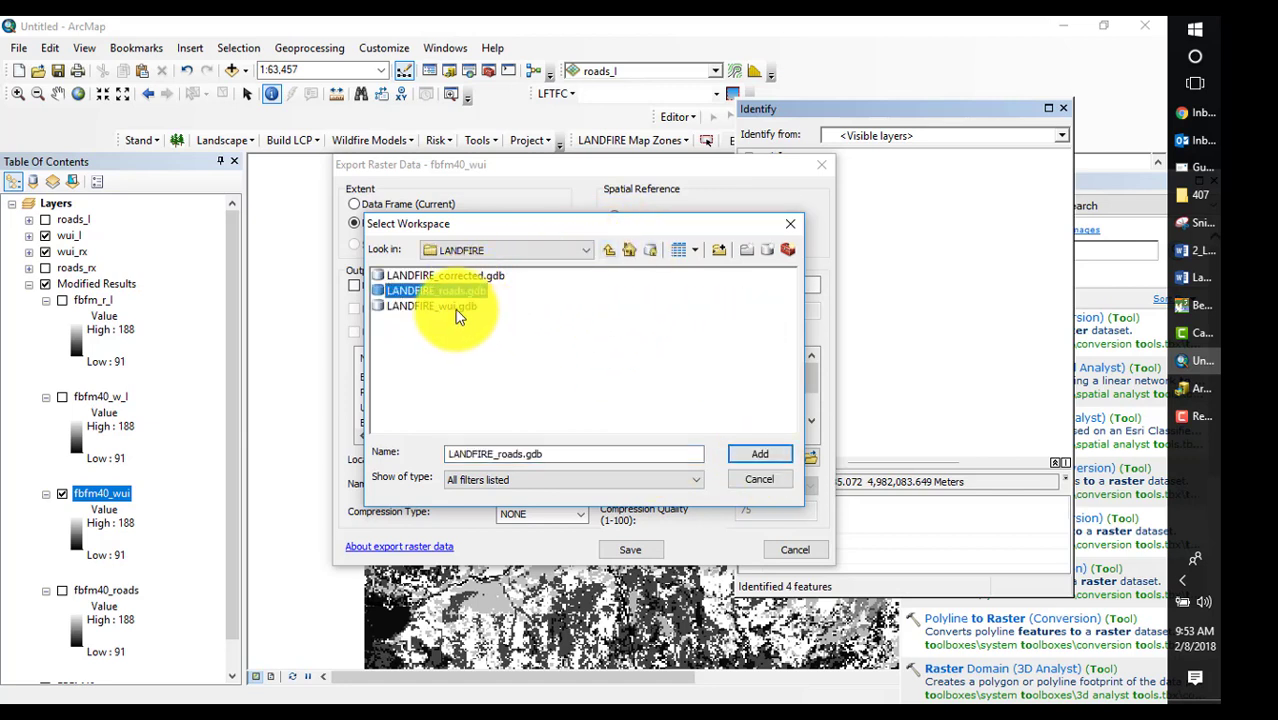
click(435, 306)
click(745, 455)
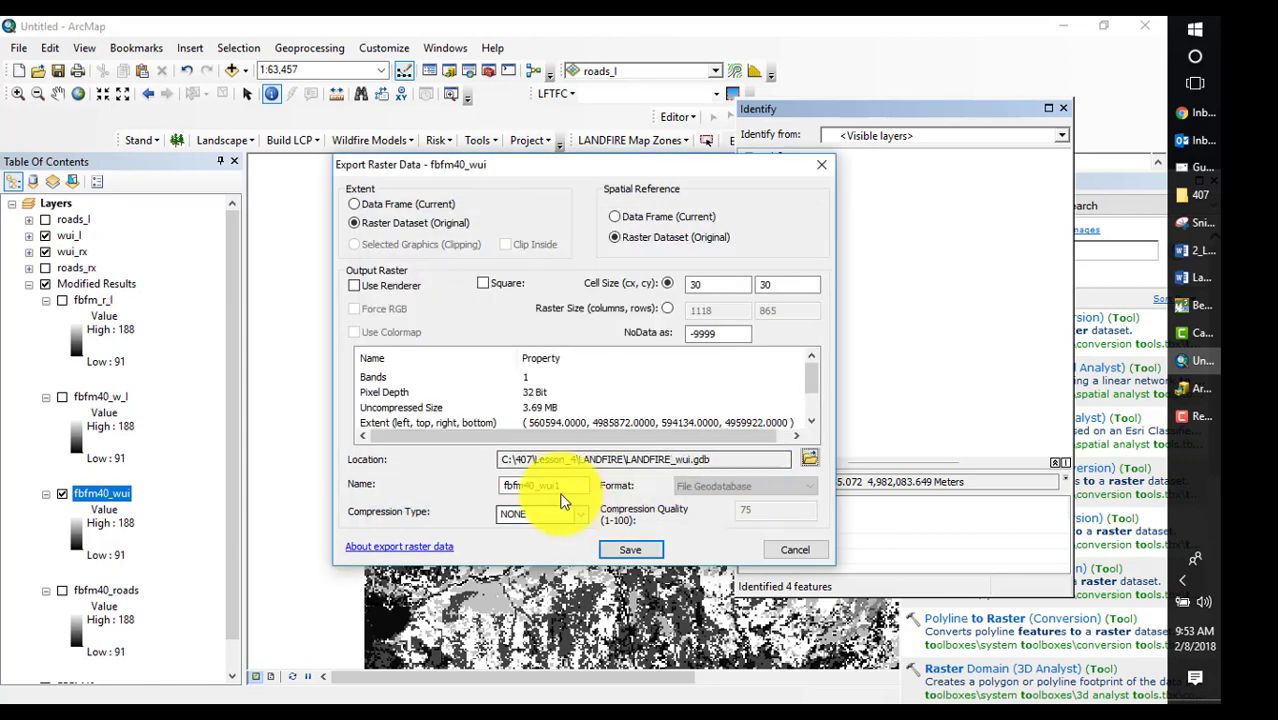
- Name the exported raster fbfm40_wui and save it without adding it to the map
click(569, 485)
click(616, 551)
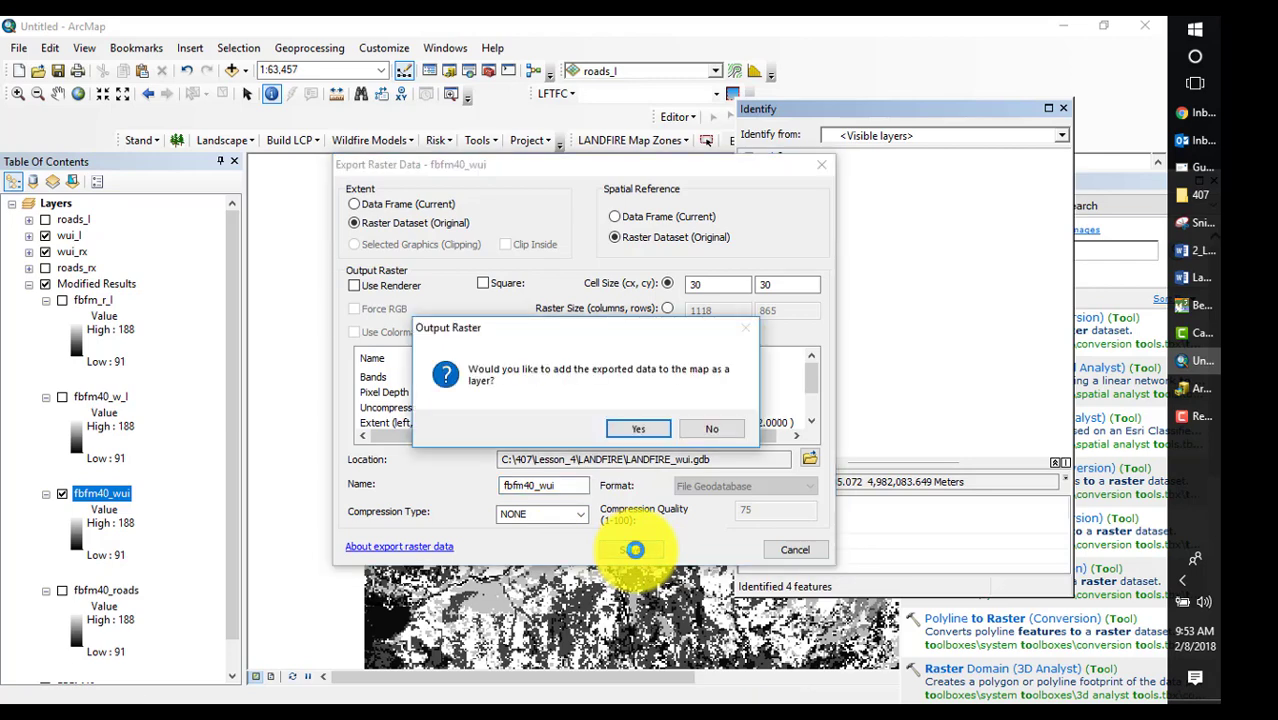
click(710, 430)
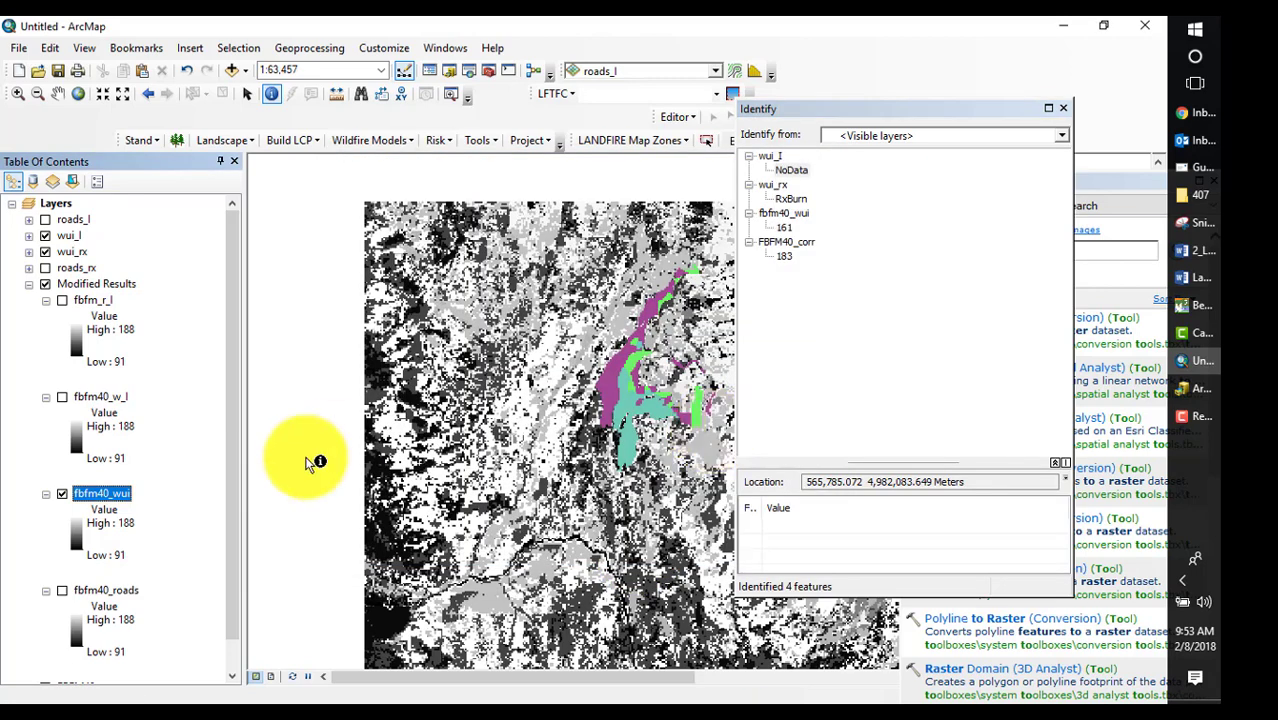
- Export the fbfm40_roads layer into LANDFIRE_roads.gdb under the name fbfm40_roads, without adding it to the map
click(92, 589)
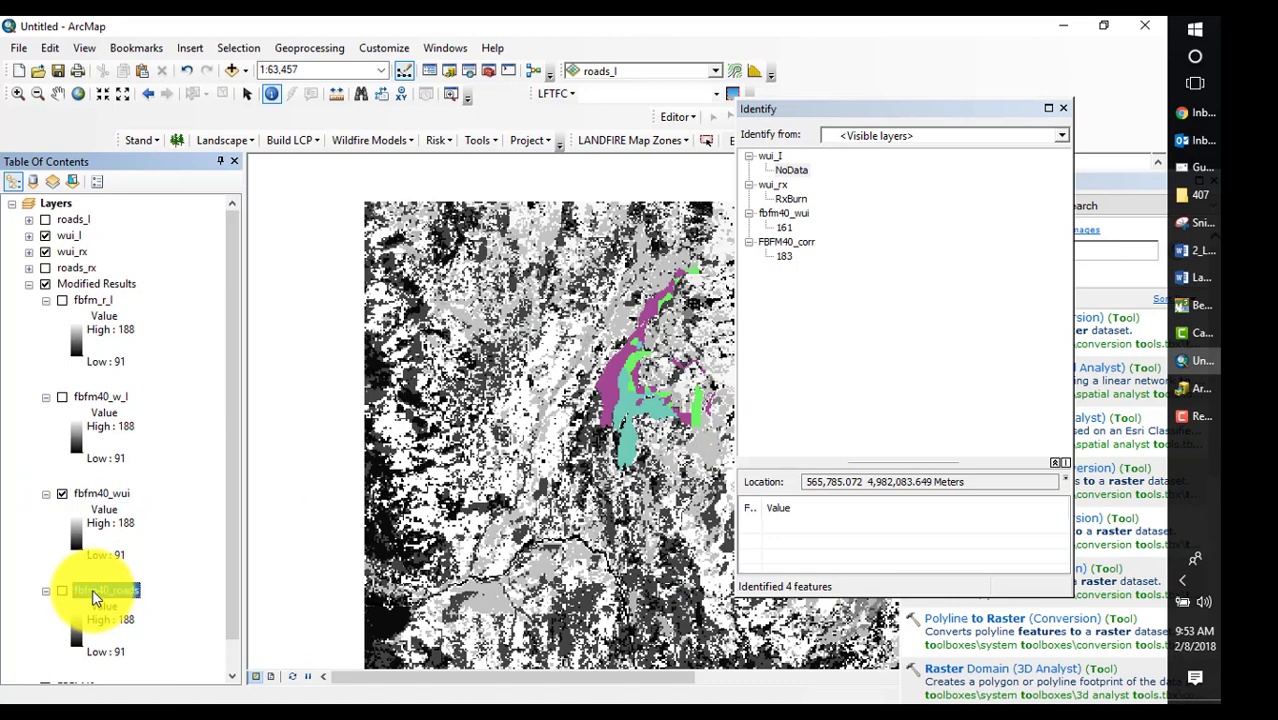
right_click(92, 589)
mouse_move(250, 491)
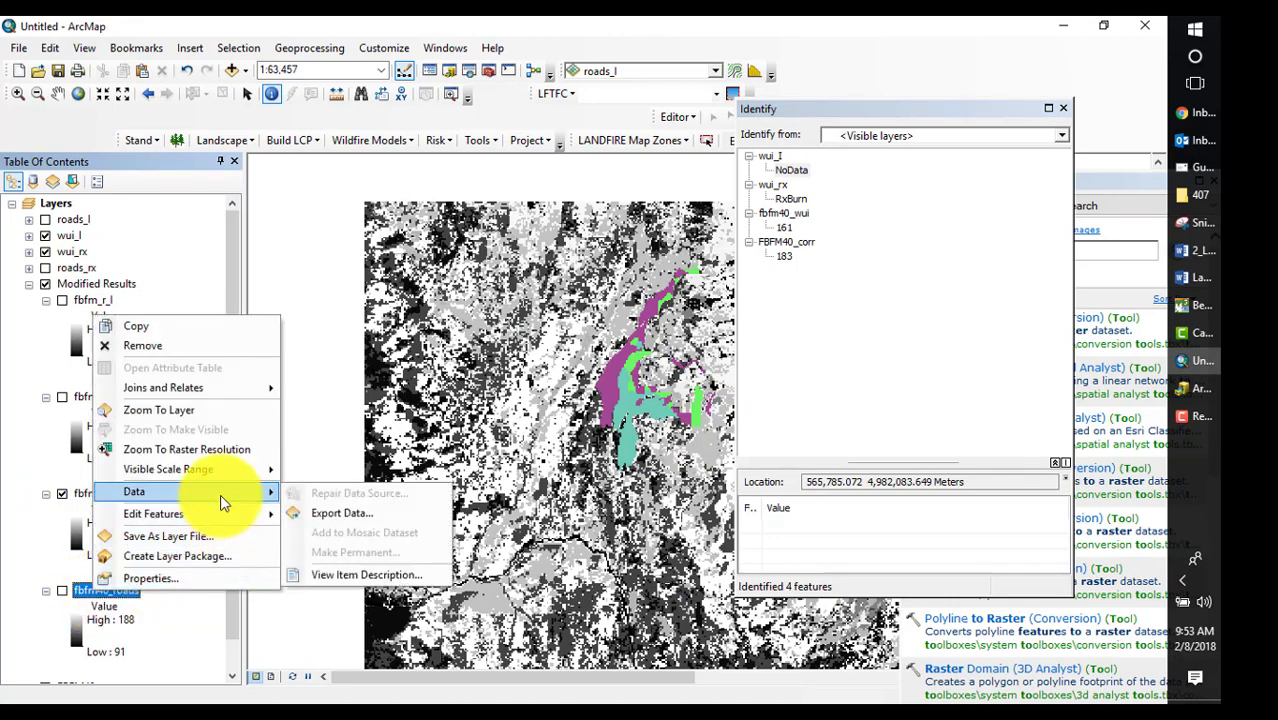
click(360, 509)
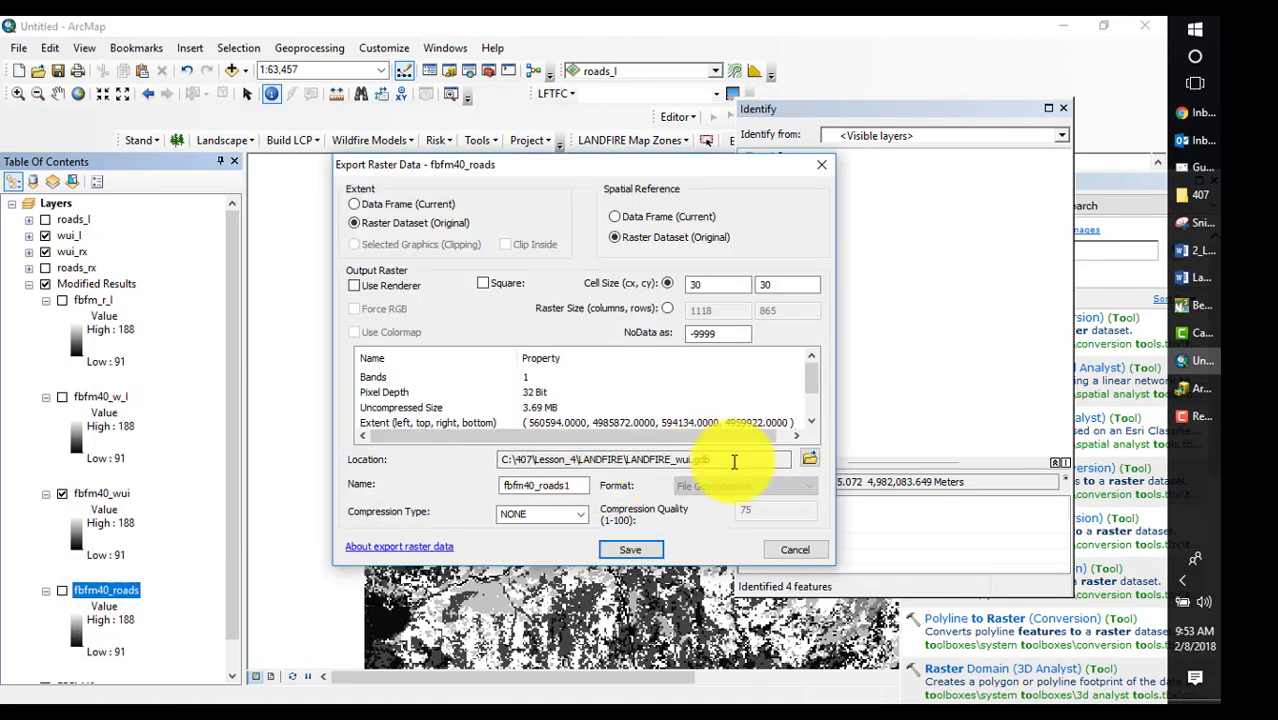
click(812, 461)
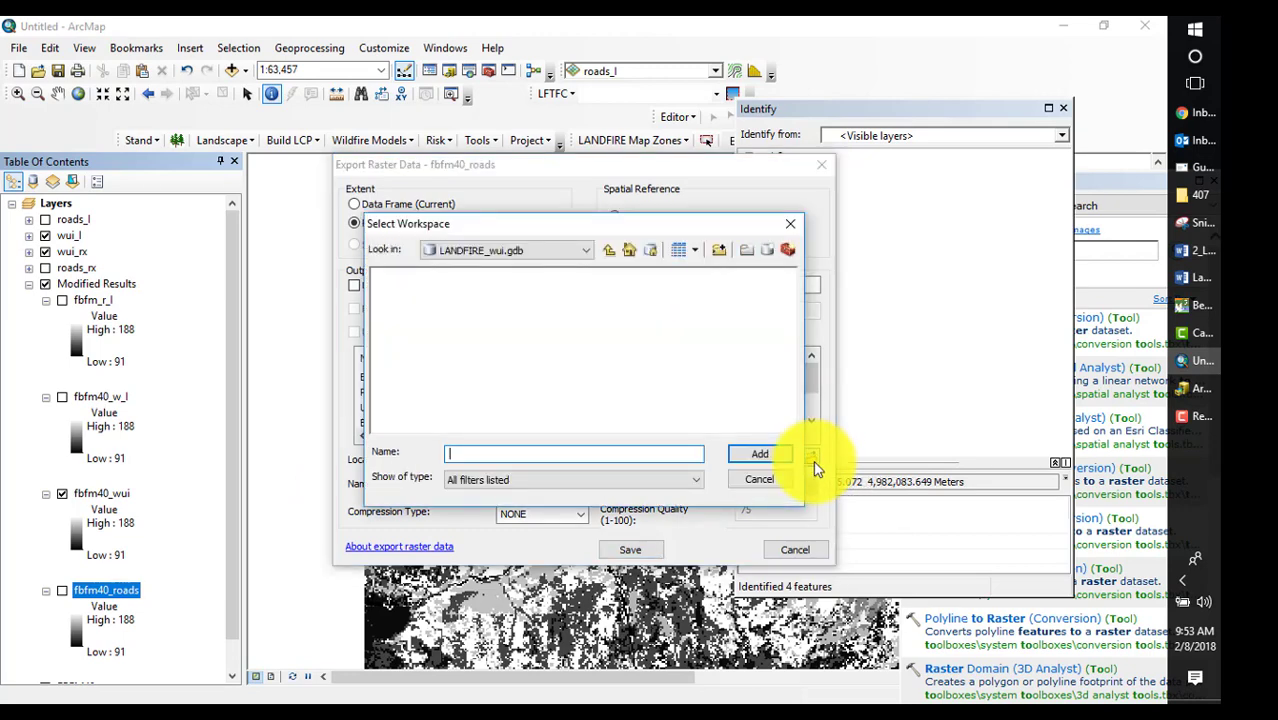
click(609, 252)
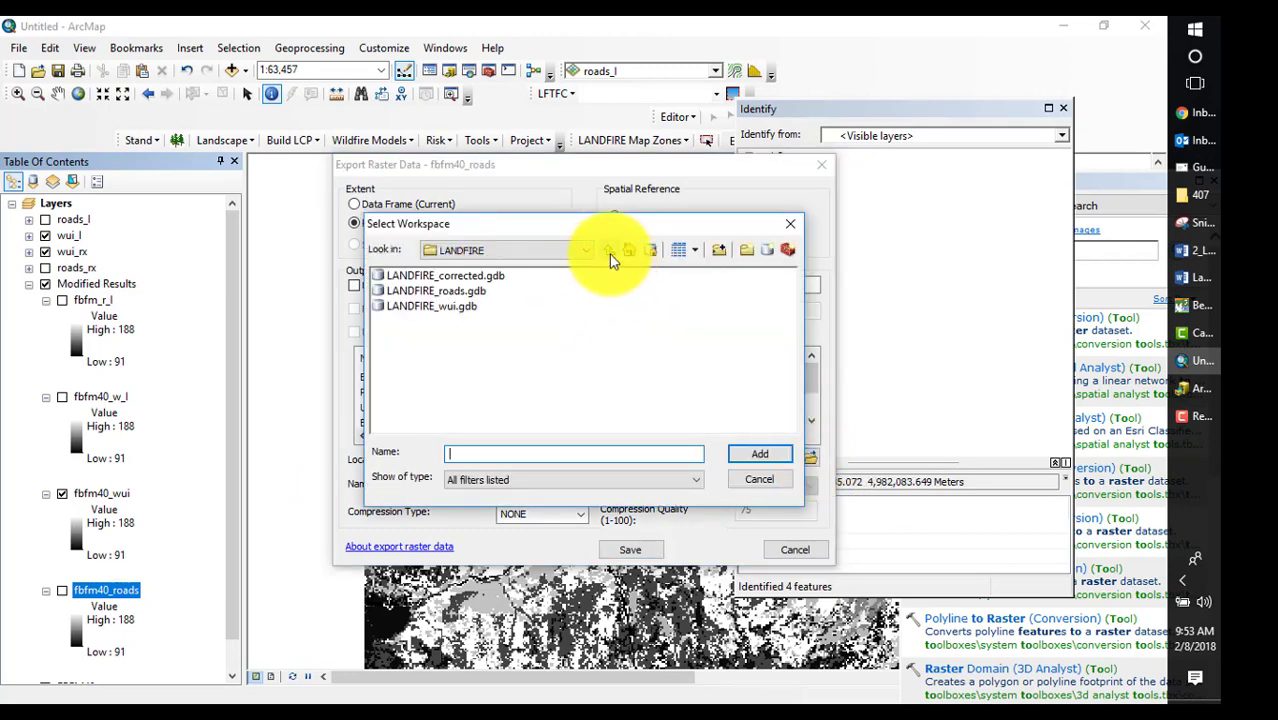
click(454, 291)
click(760, 454)
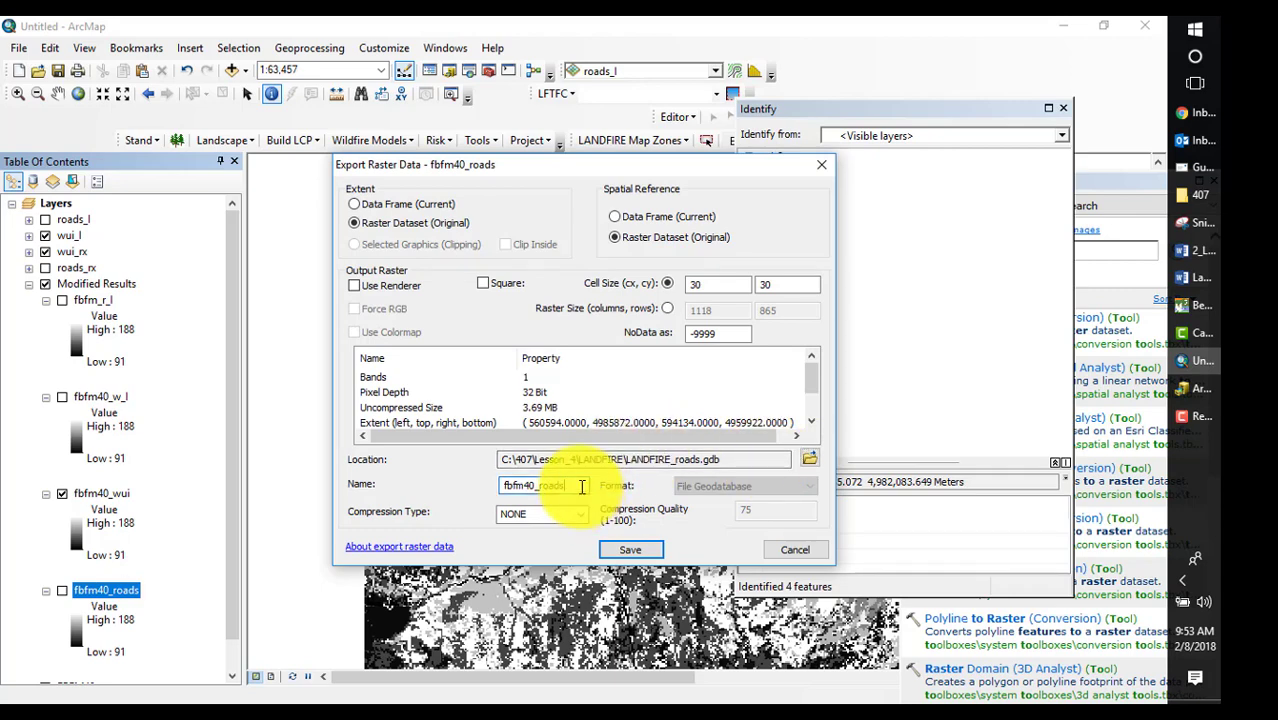
click(638, 552)
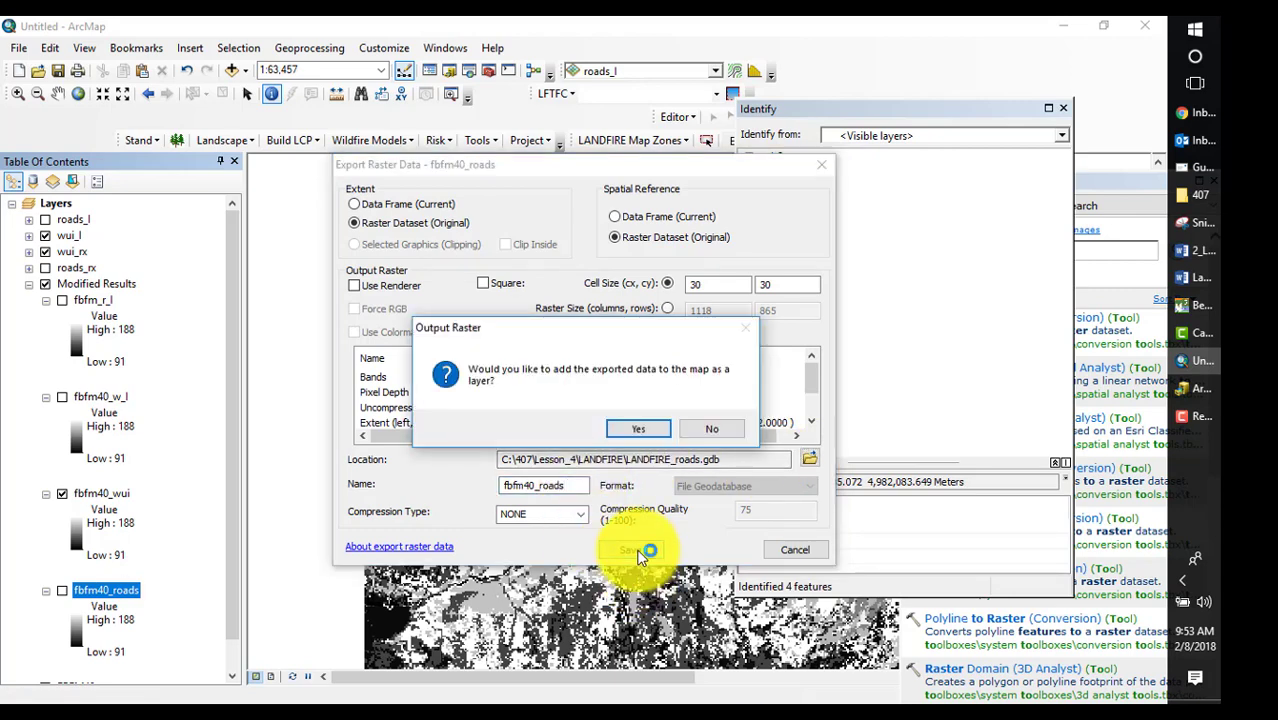
click(711, 429)
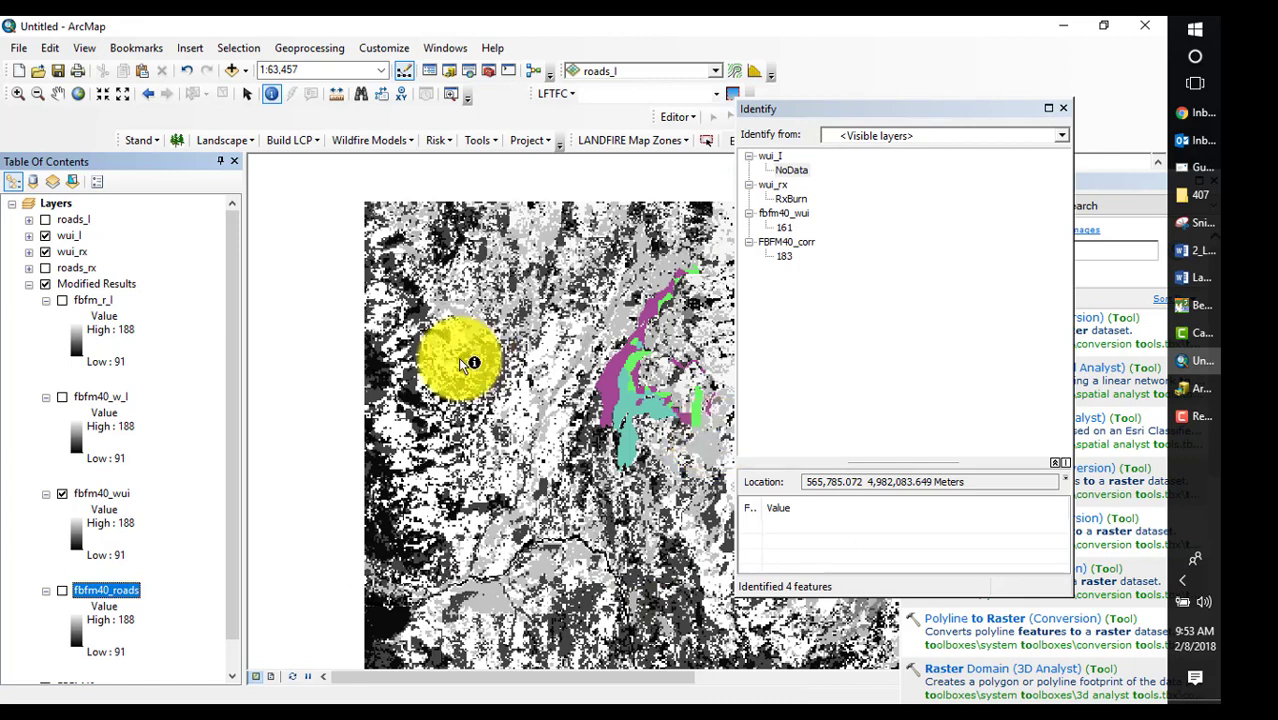
- Close the Identify results, switch to ArcCatalog, and refresh the LANDFIRE folder to check the contents of LANDFIRE_roads.gdb
click(1063, 108)
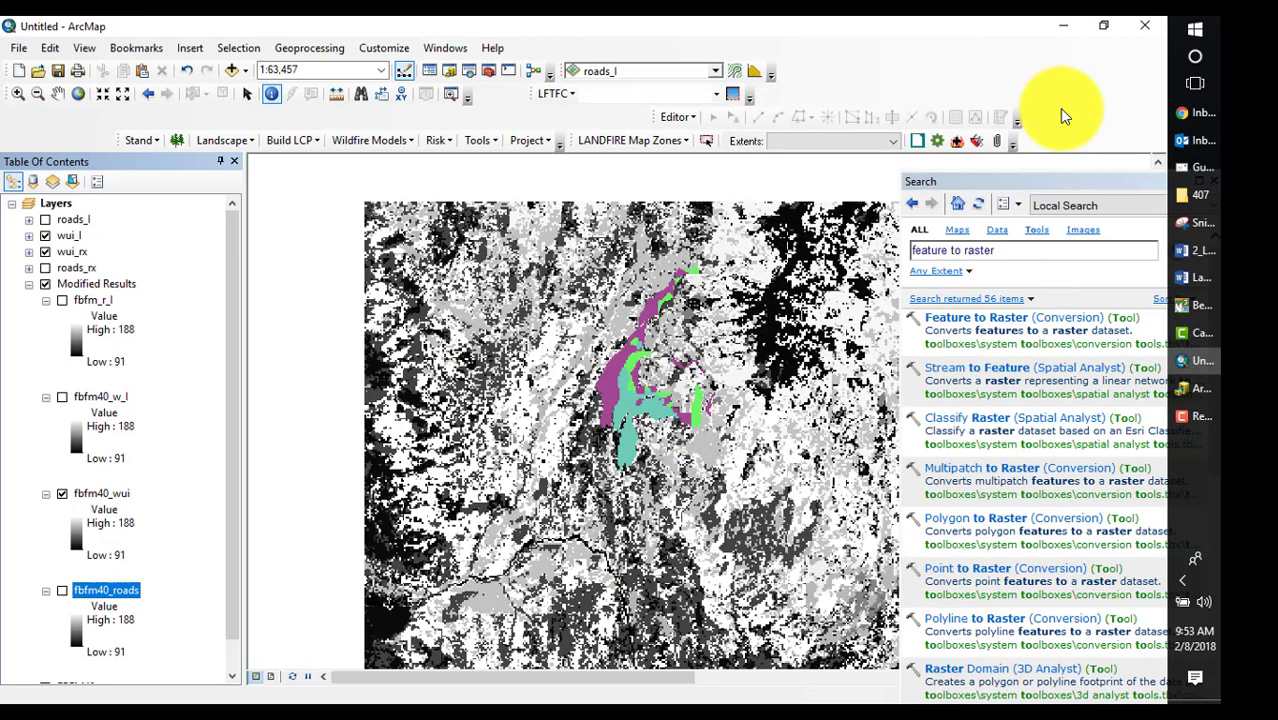
click(1195, 388)
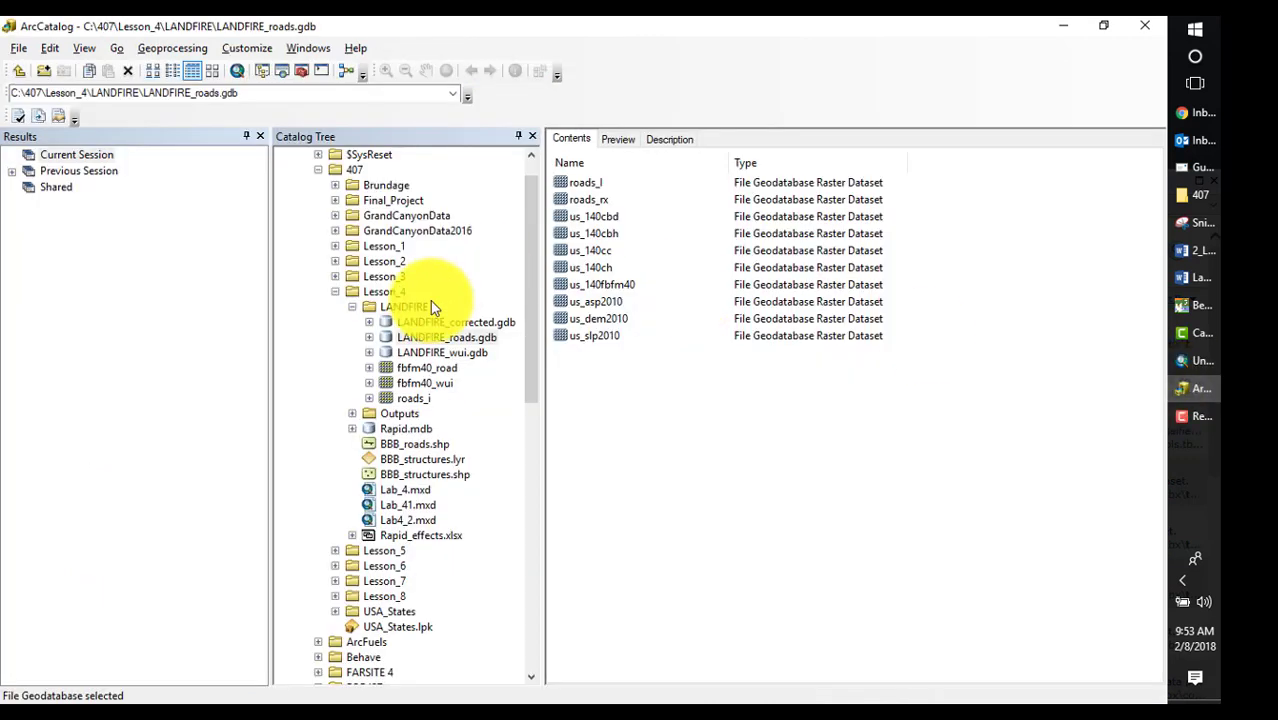
right_click(400, 310)
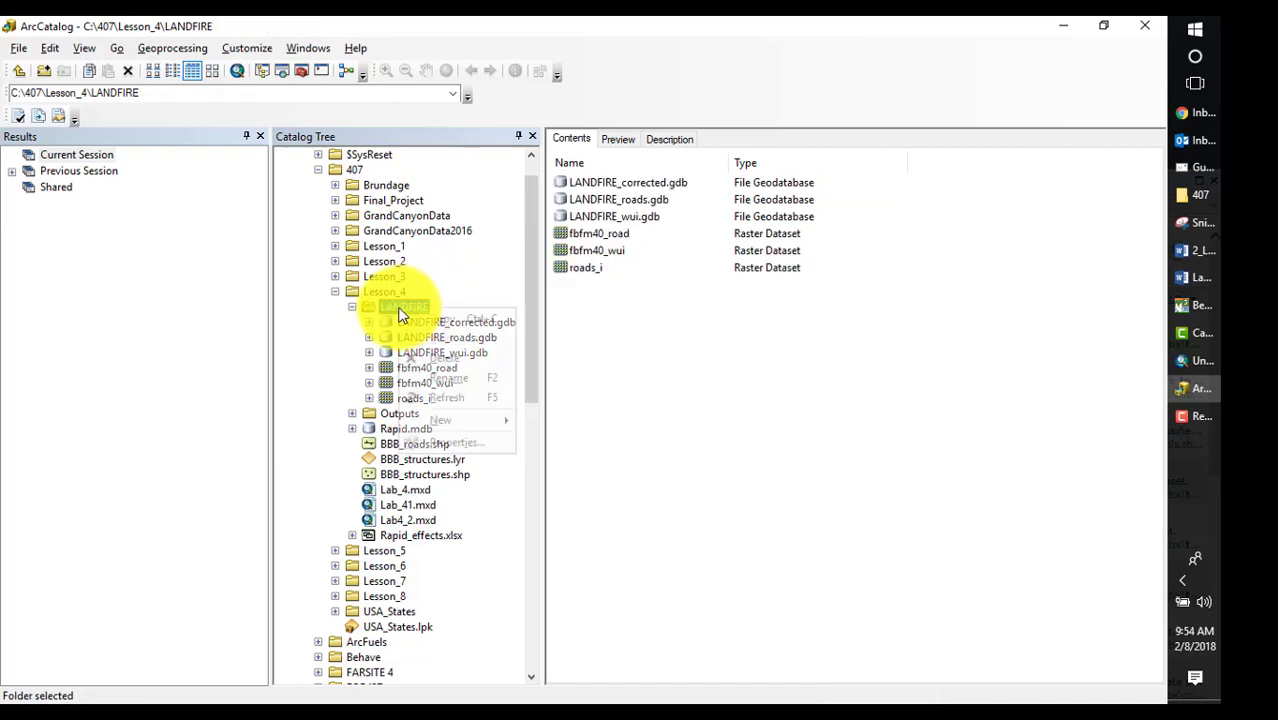
click(448, 398)
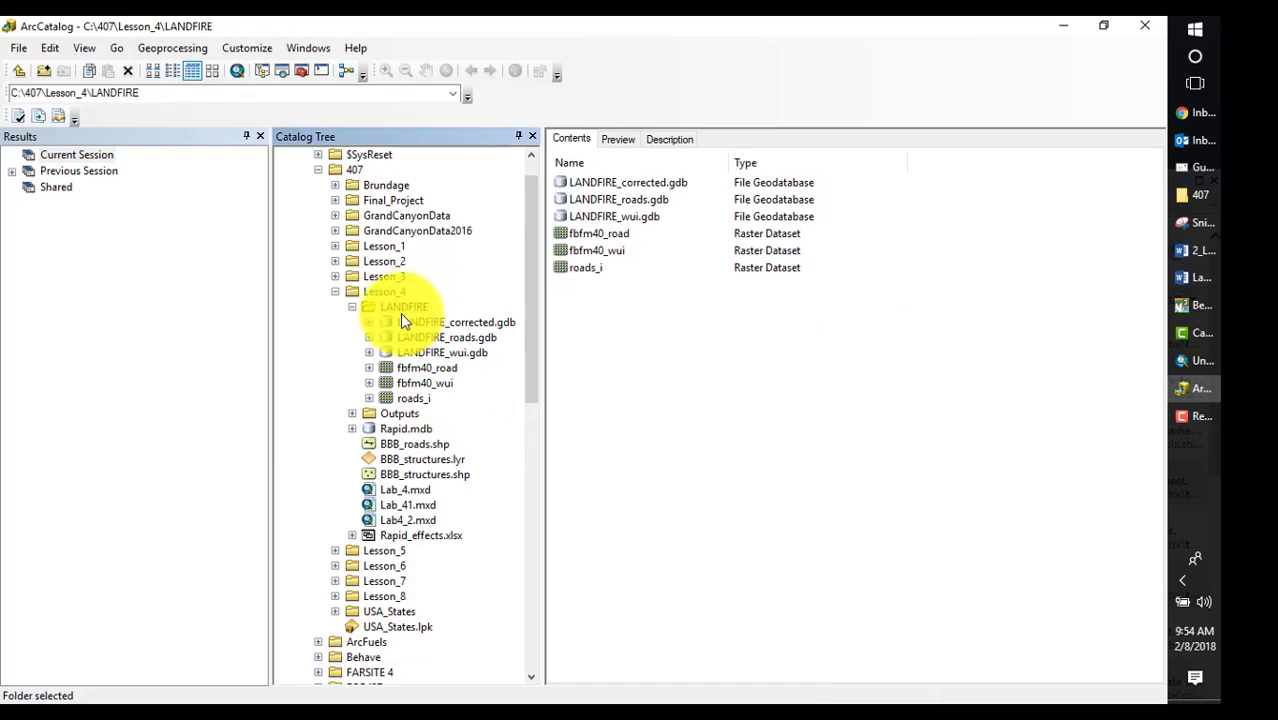
click(425, 337)
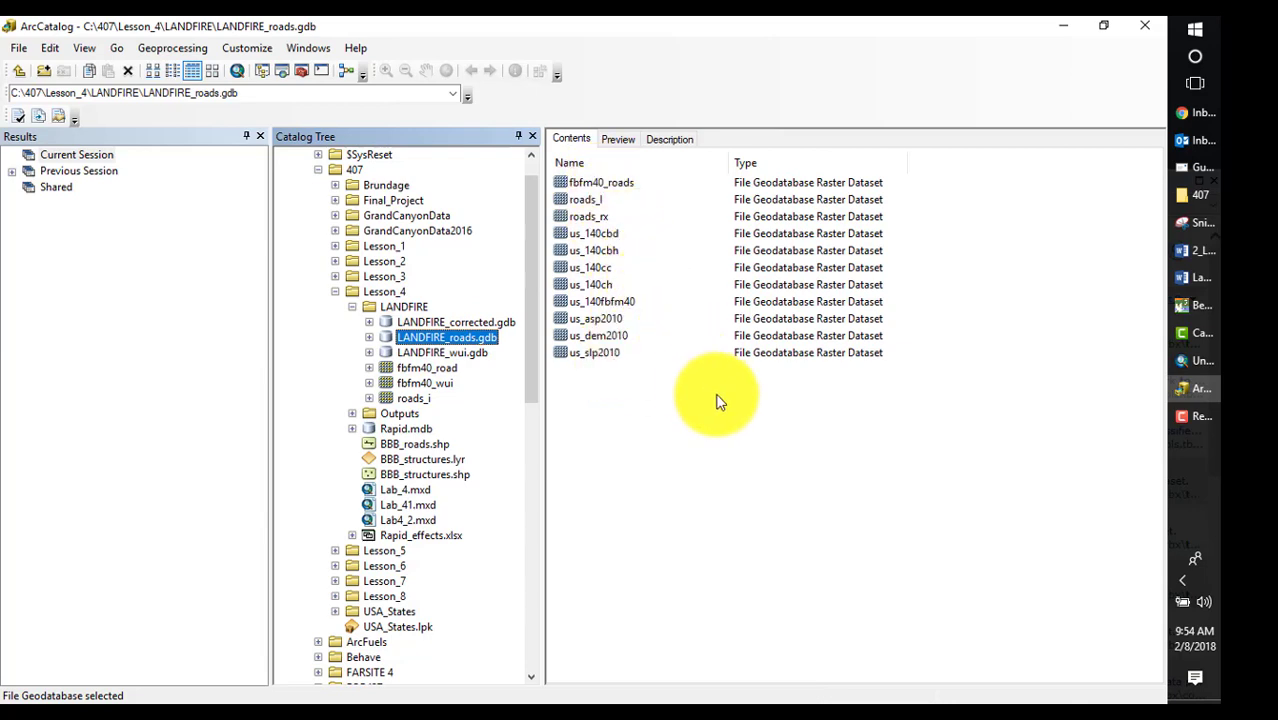
- Switch back to ArcMap and remove the Modified Results group from the map
key(alt+Tab)
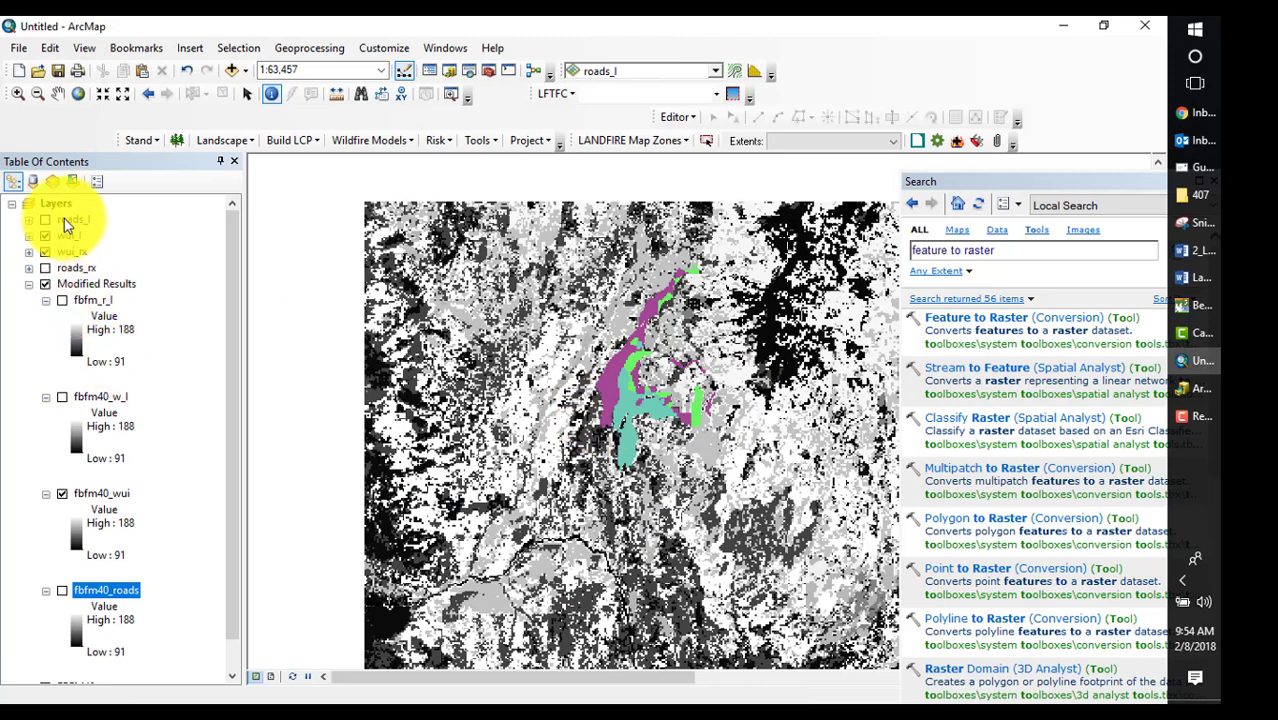
click(90, 286)
right_click(90, 286)
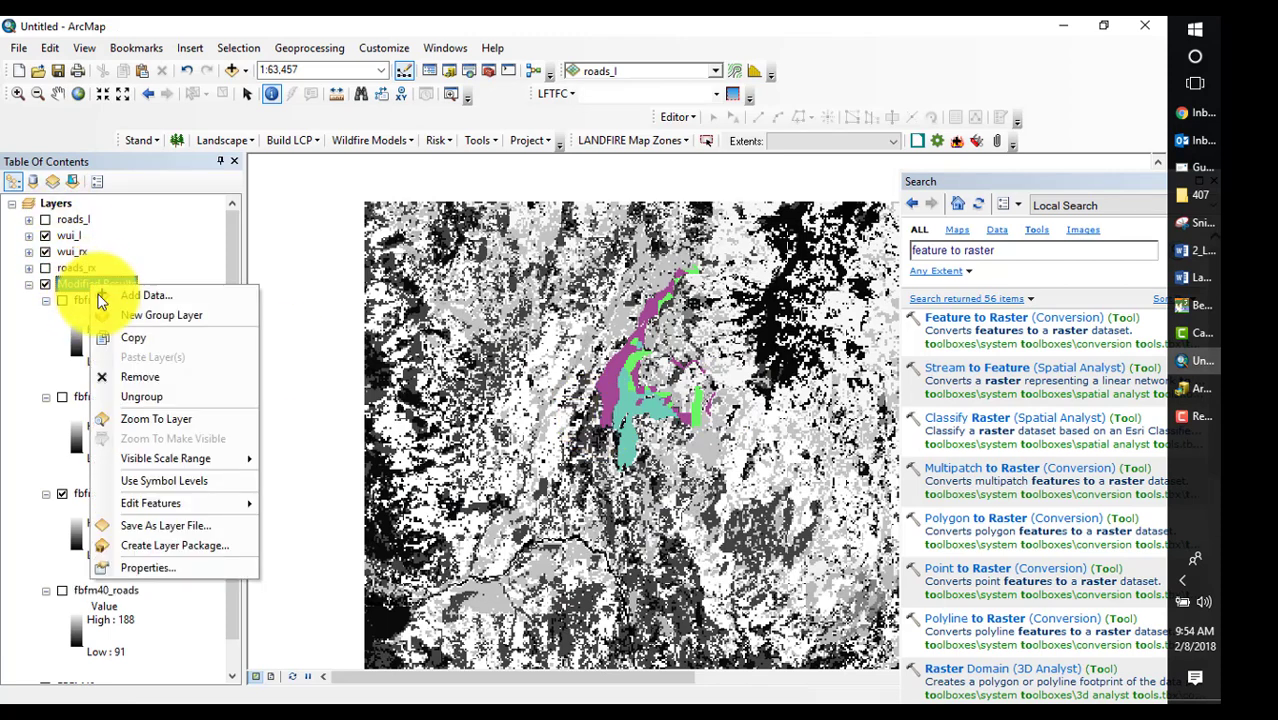
click(166, 380)
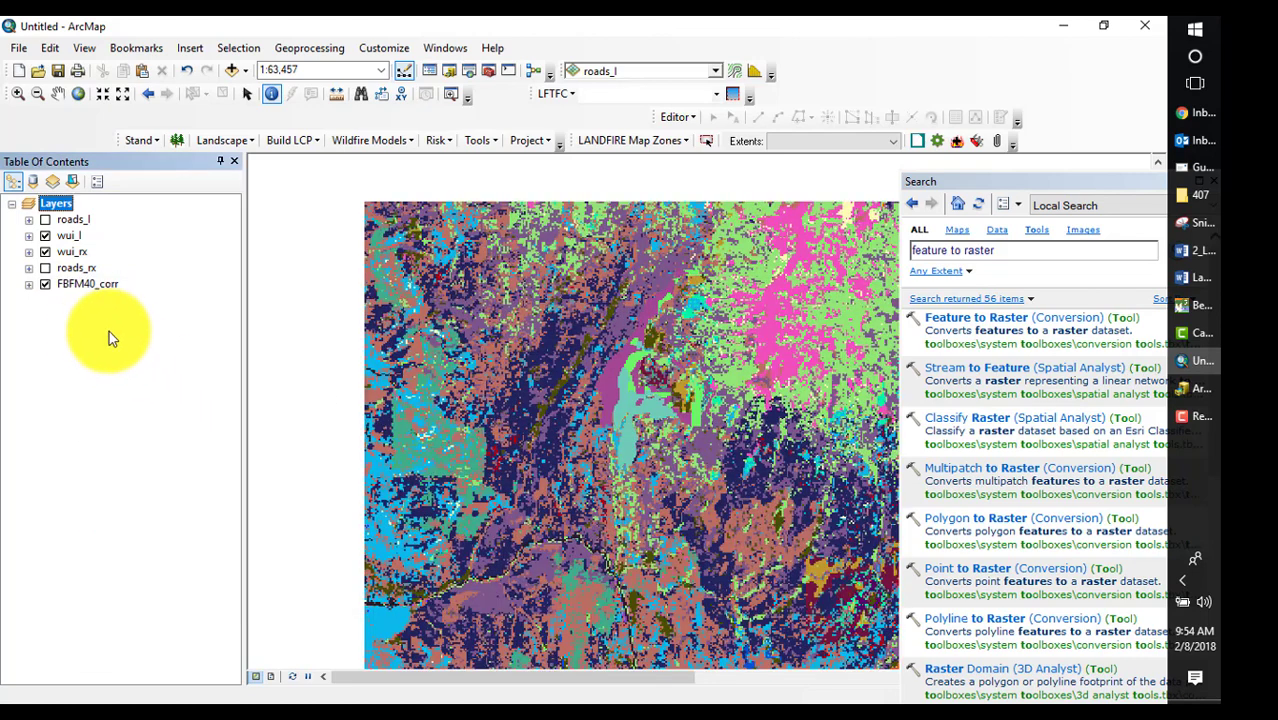
- Remove the FBFM40_corr layer from the map and add the us_140cbh raster from LANDFIRE_corrected.gdb
right_click(76, 286)
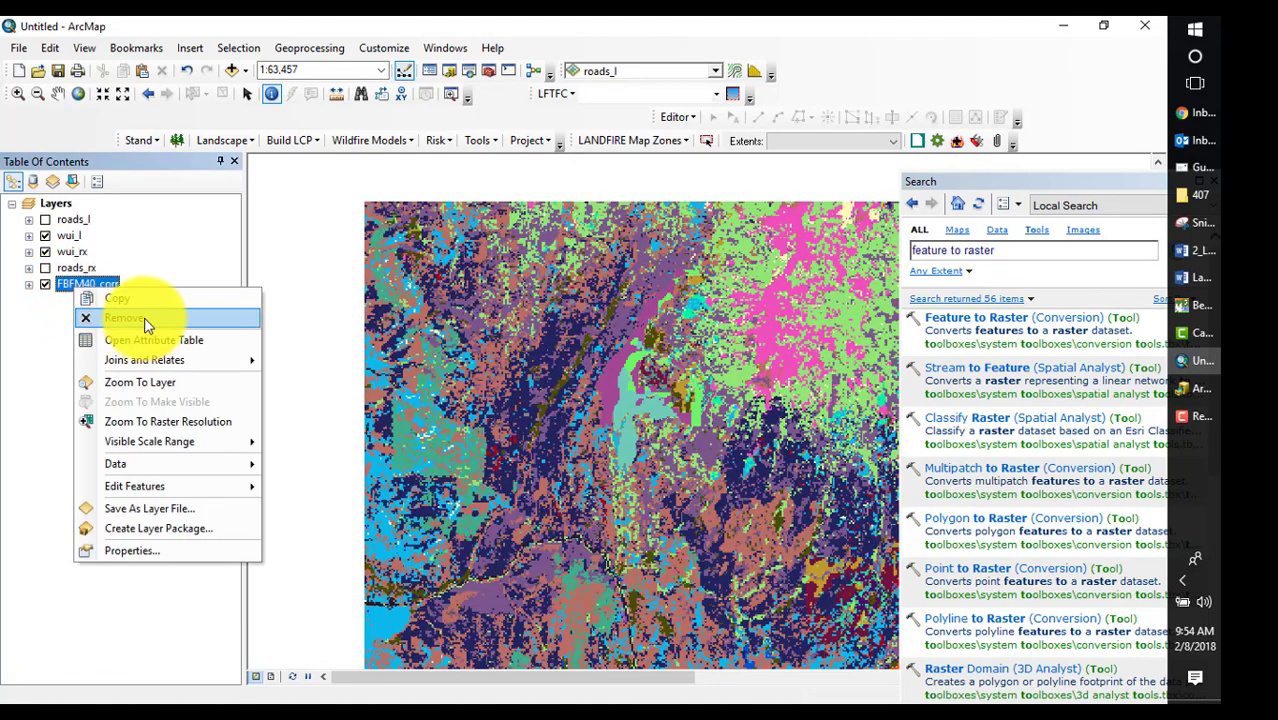
click(121, 318)
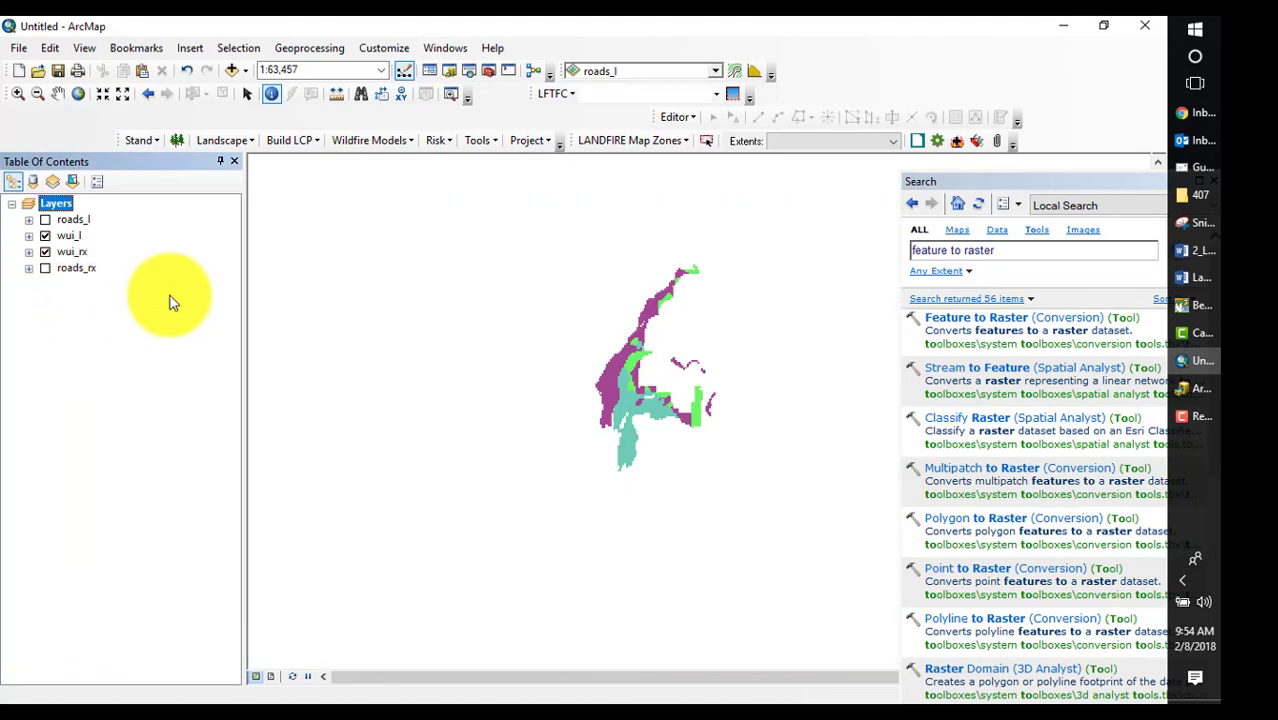
click(236, 74)
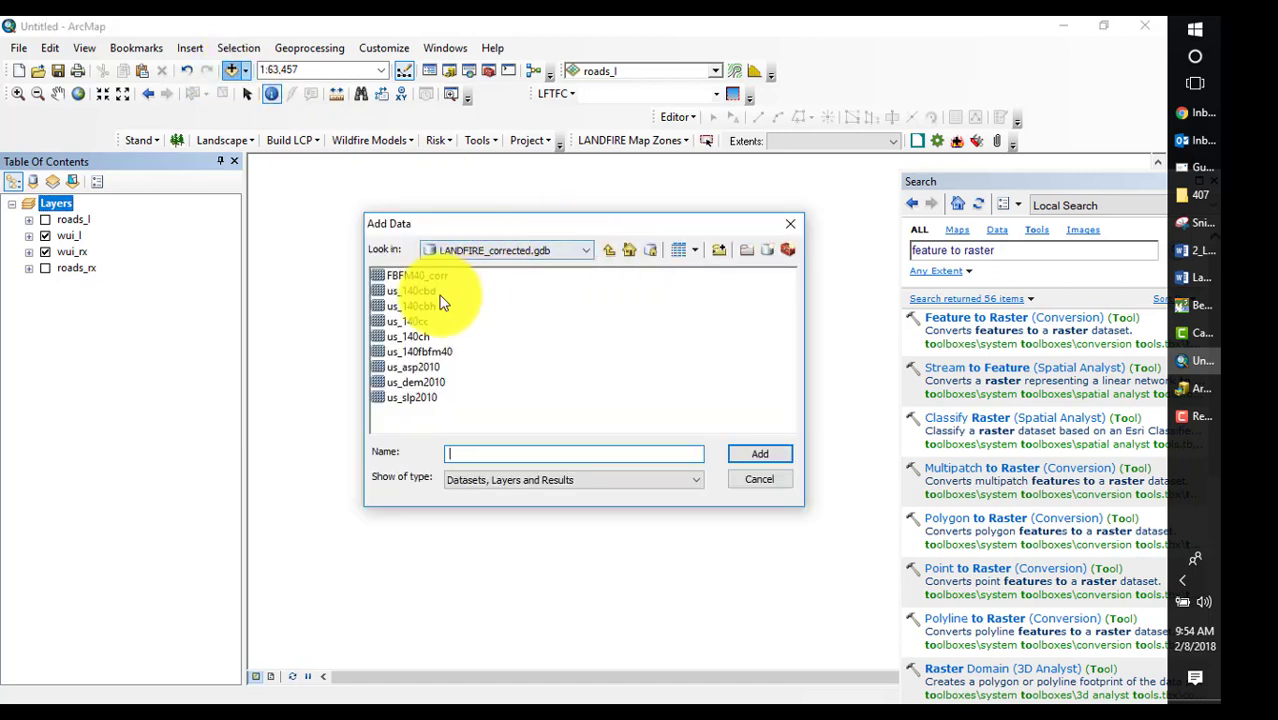
click(405, 305)
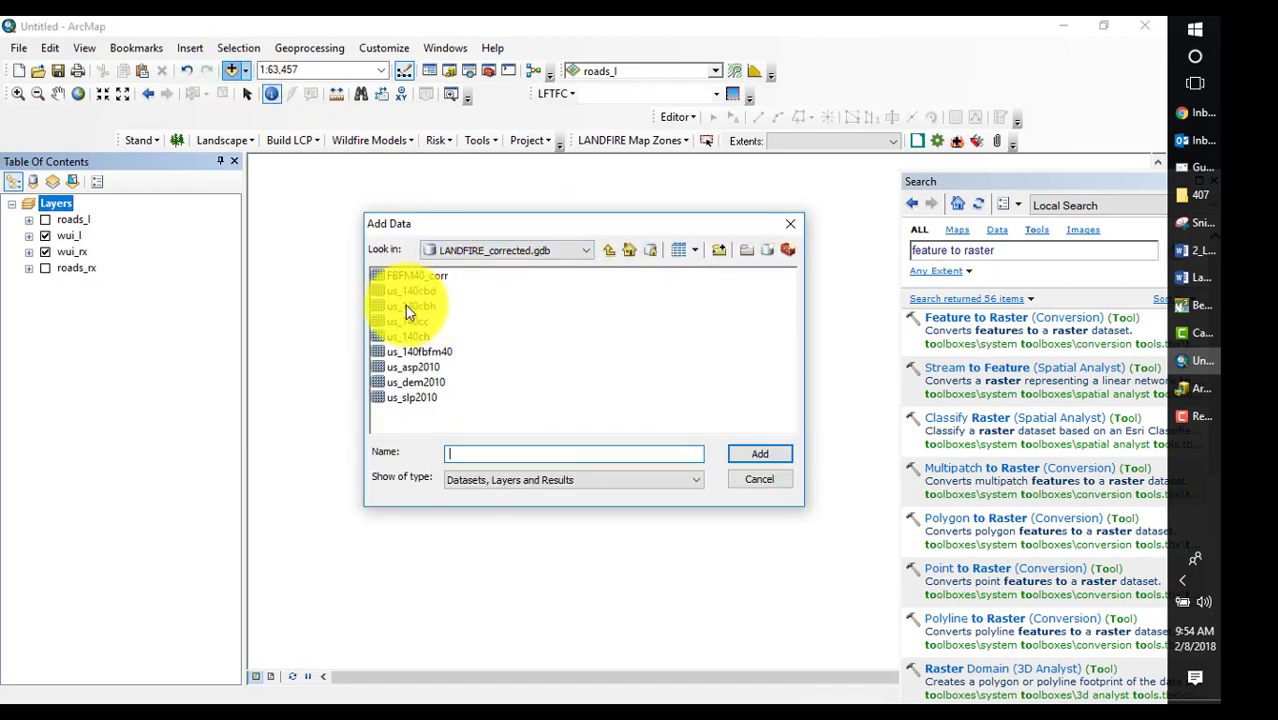
click(759, 454)
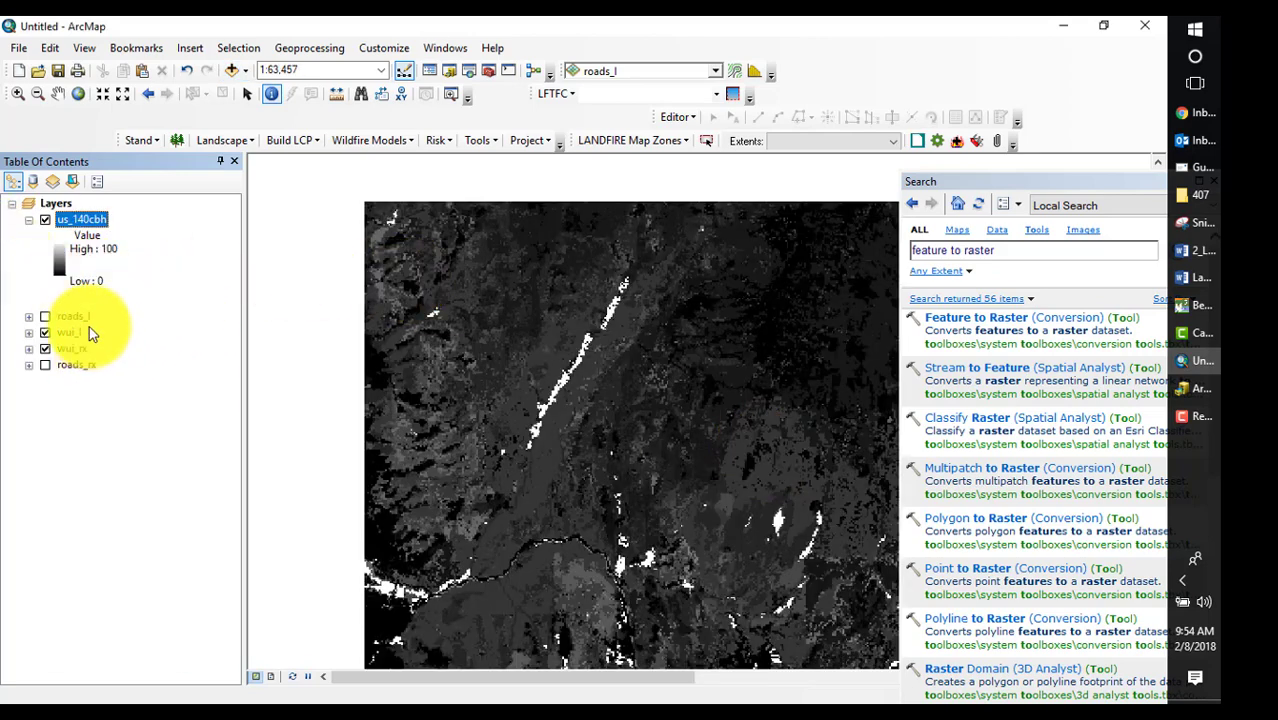
- Start the Modify Raster Values tool and choose us_140cbh as the layer to modify
click(482, 140)
click(525, 160)
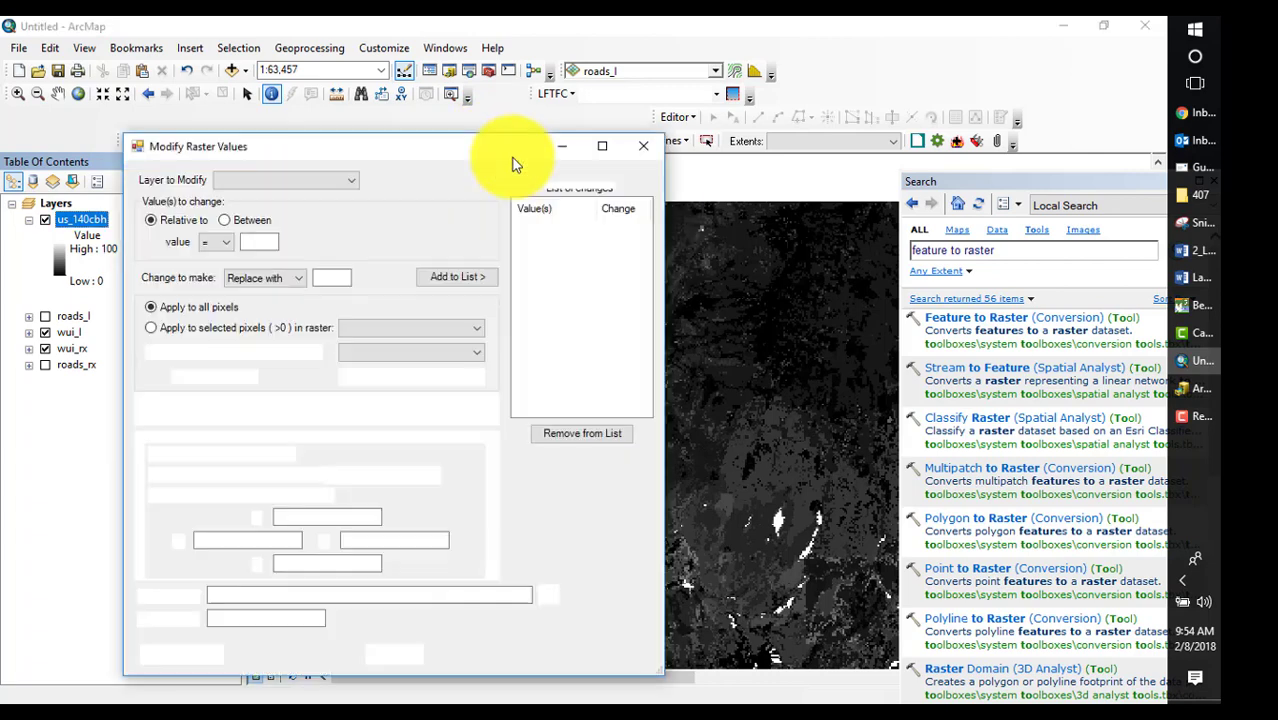
click(355, 185)
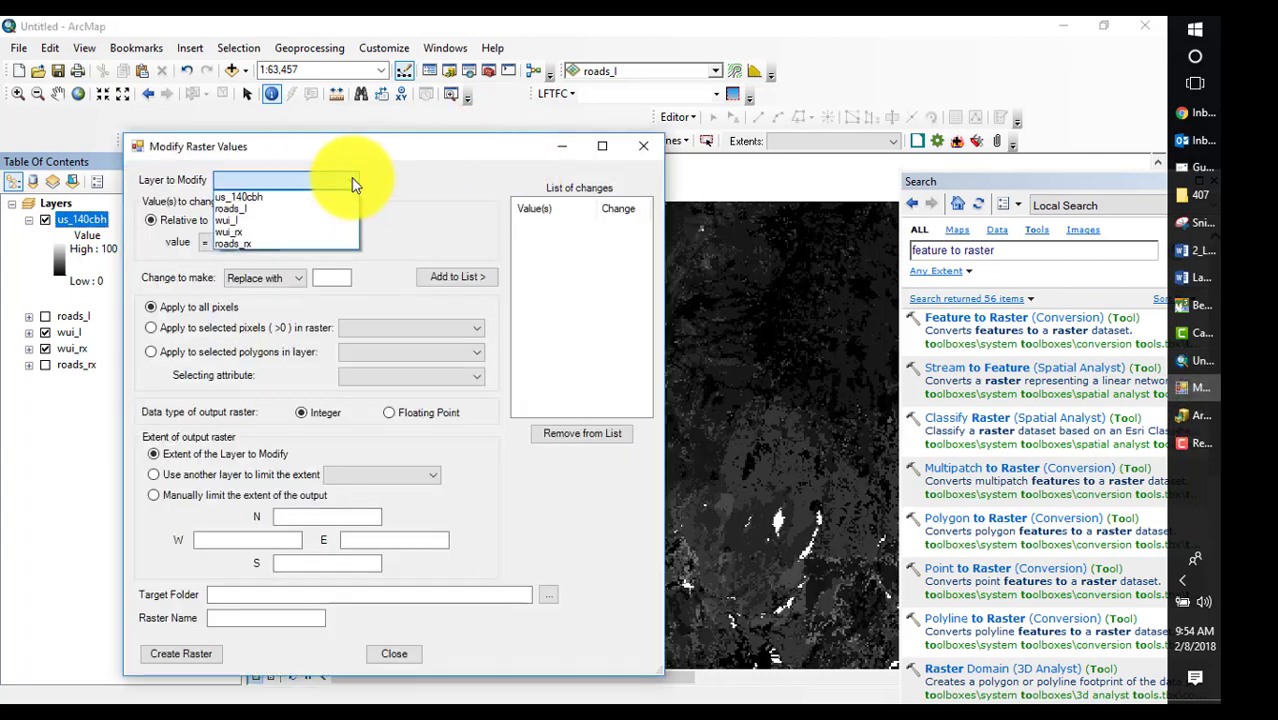
click(276, 192)
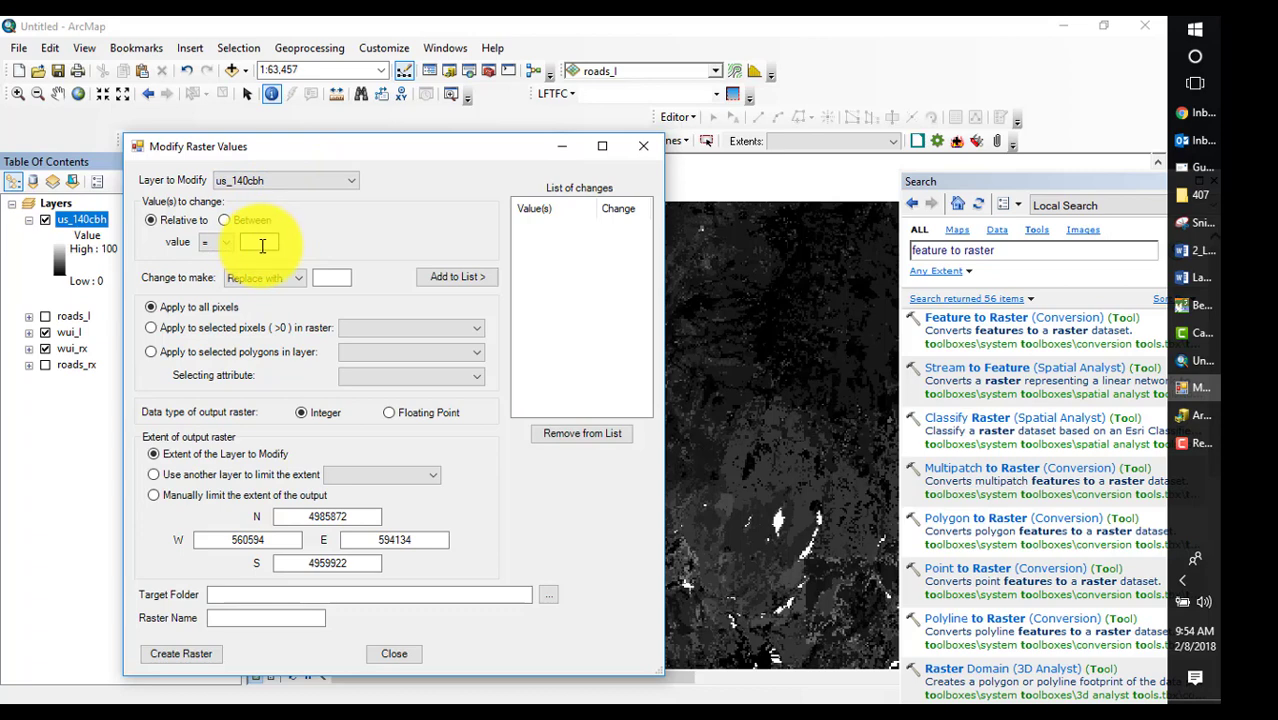
- Add a change rule replacing values greater than 0 and less than 25 with 25
click(271, 243)
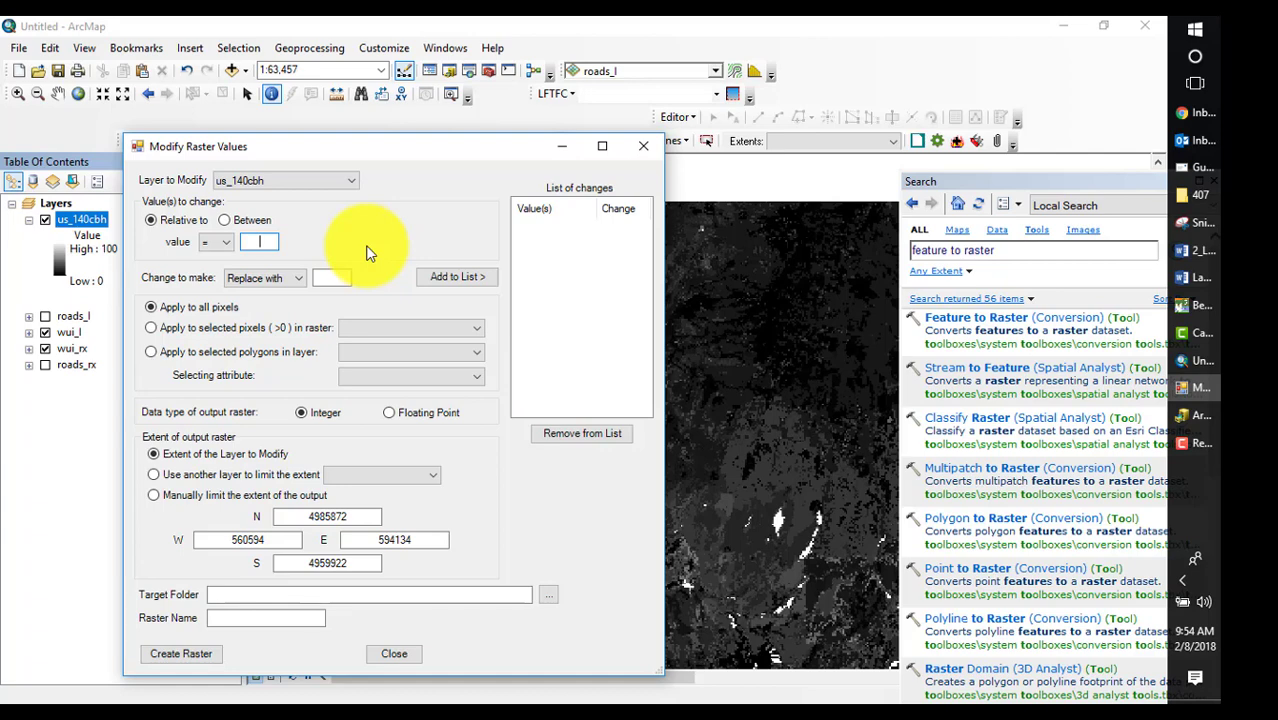
click(225, 220)
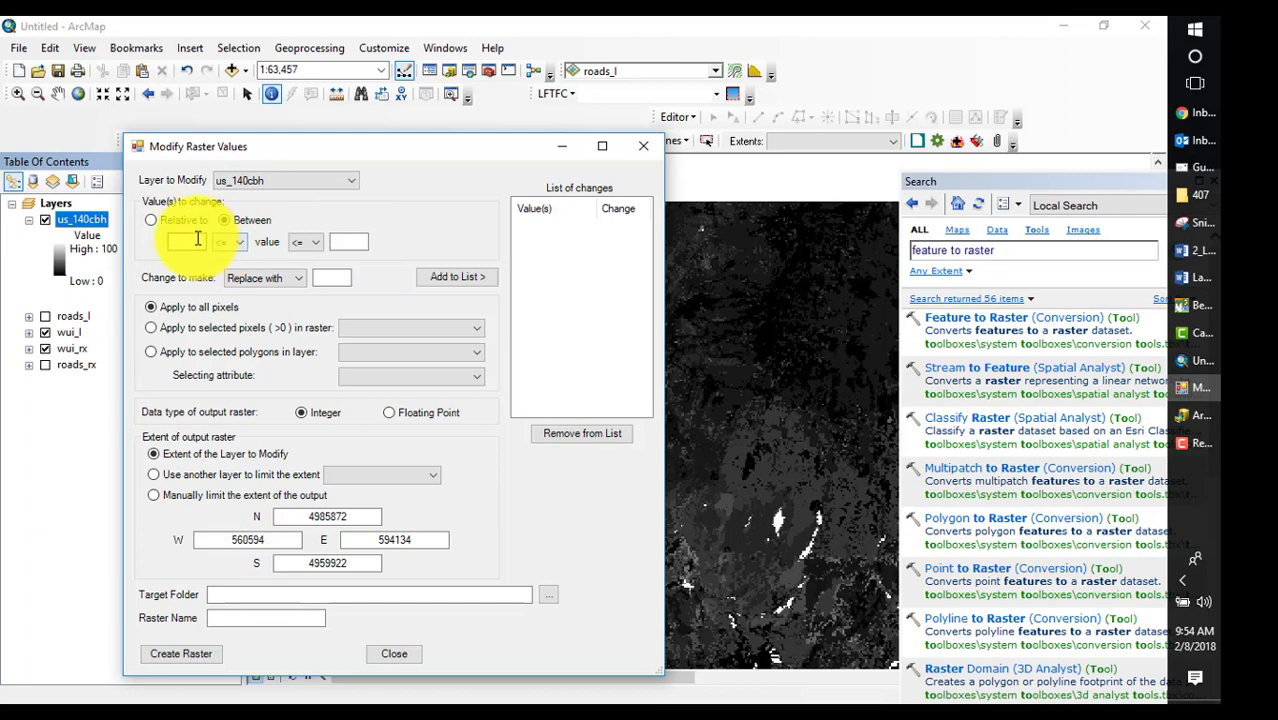
click(196, 241)
text(0)
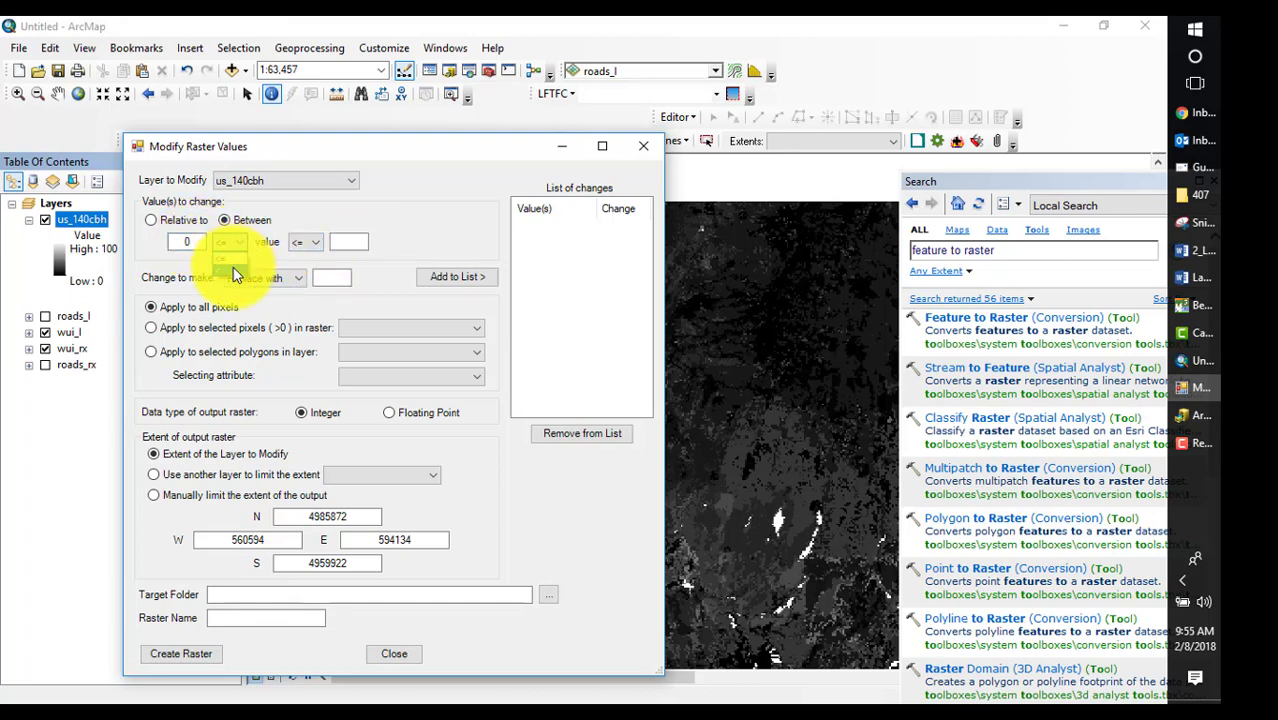
click(347, 242)
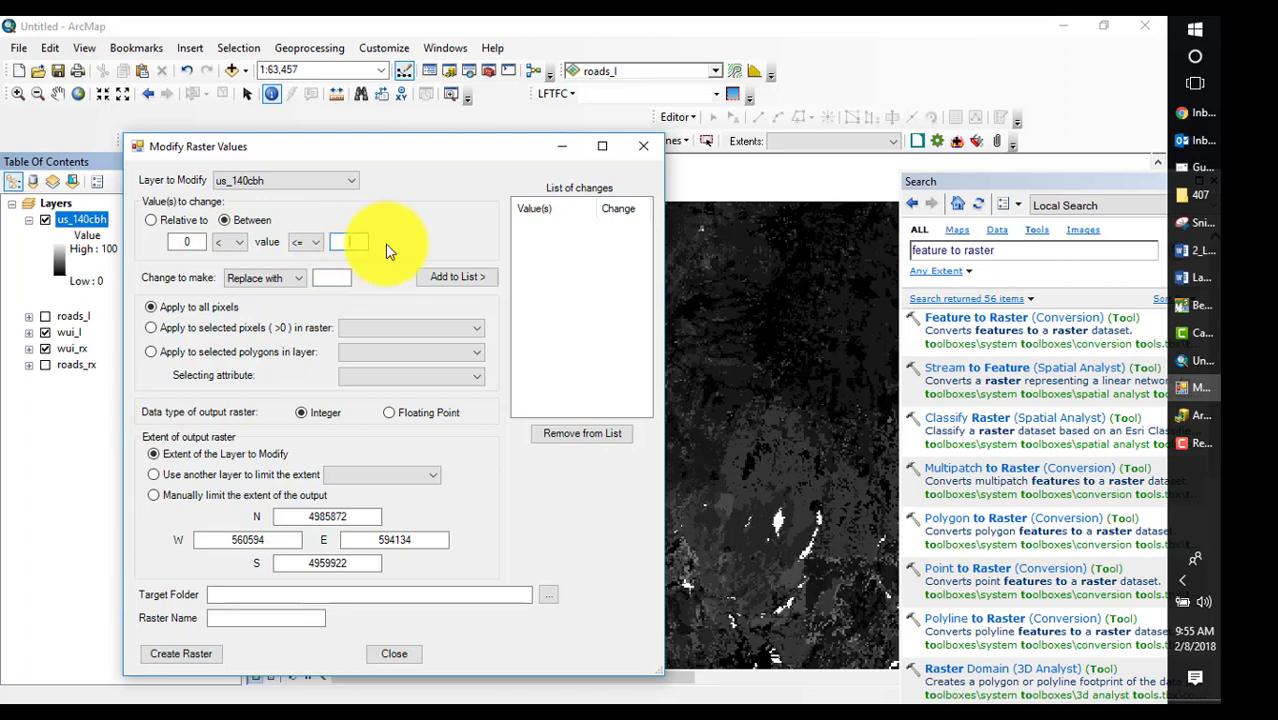
click(314, 243)
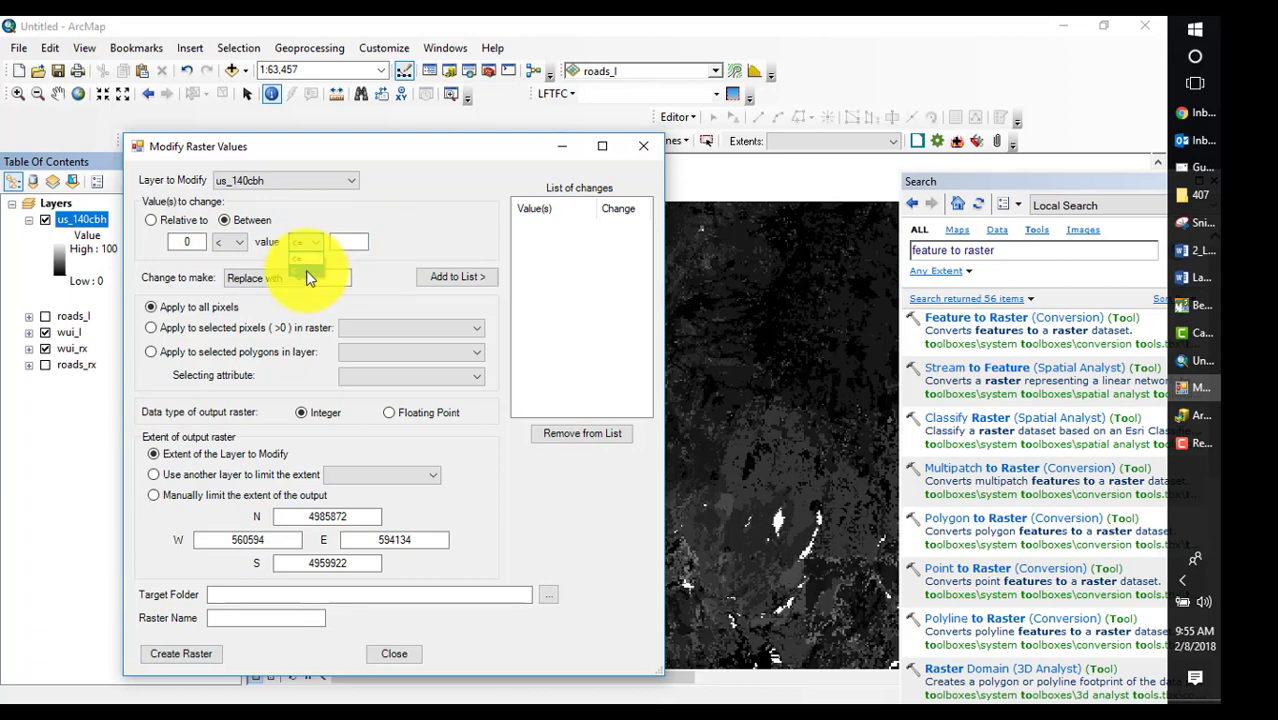
click(306, 270)
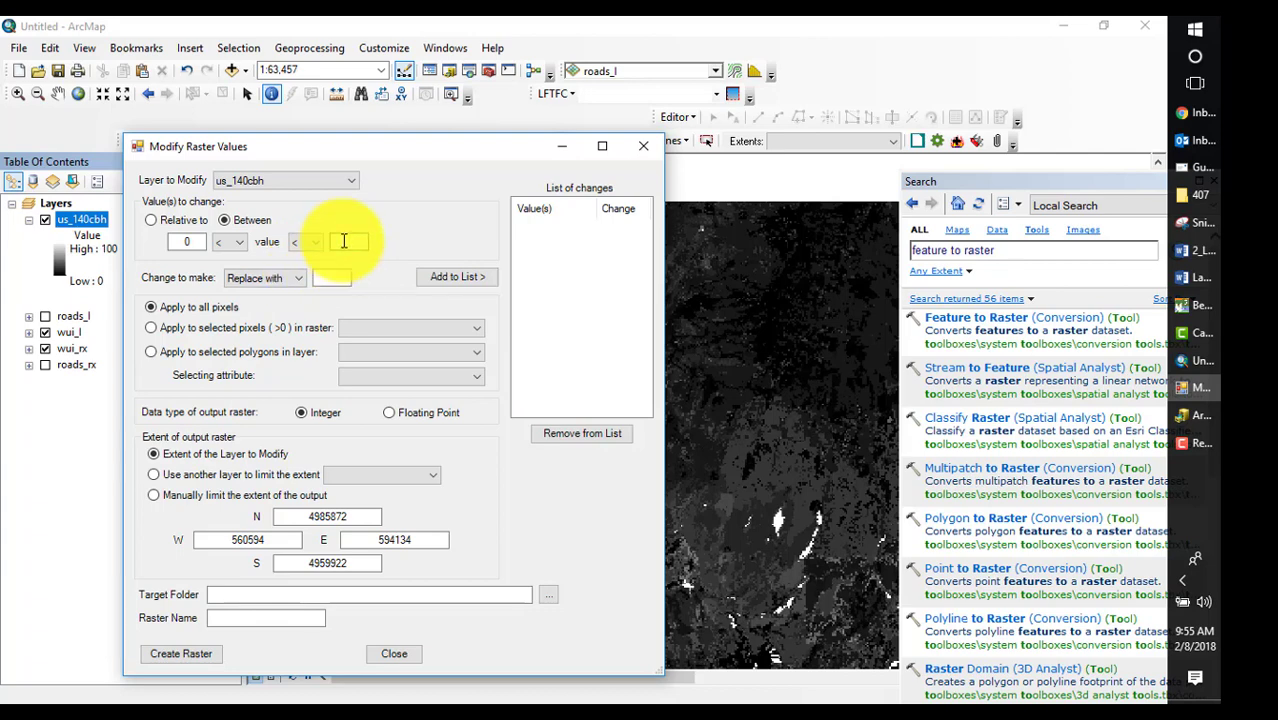
click(334, 279)
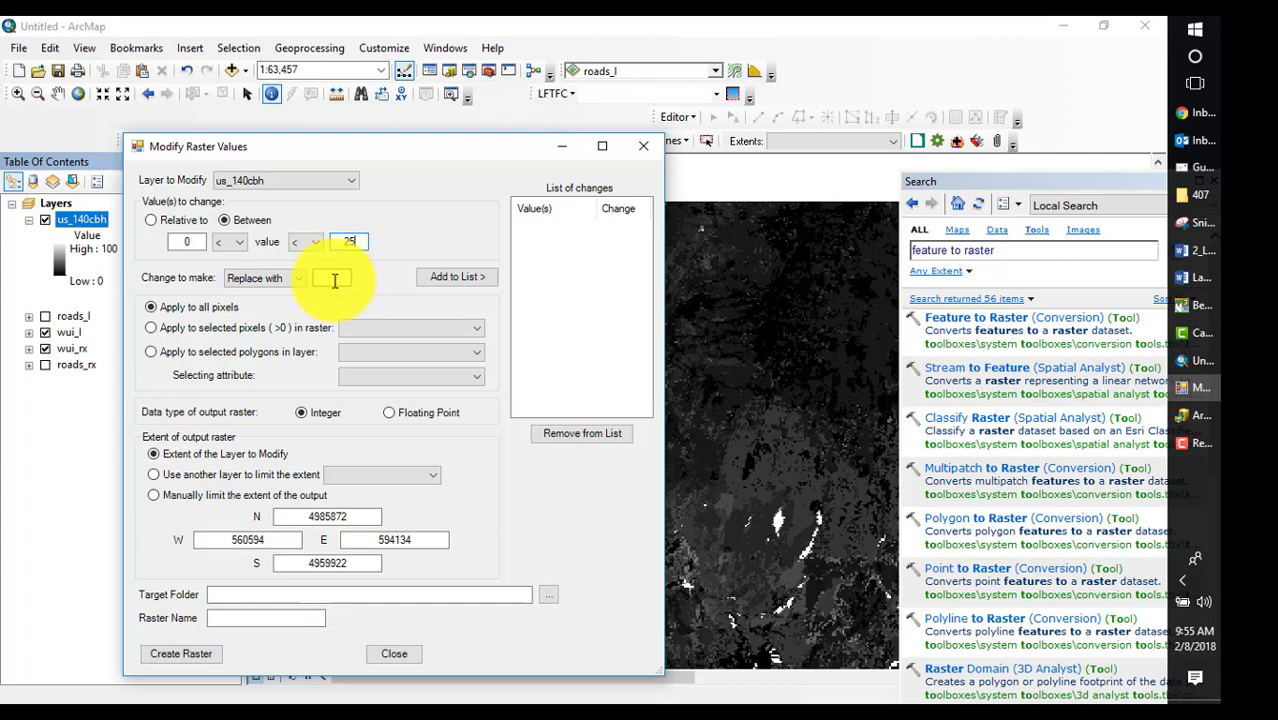
text(25)
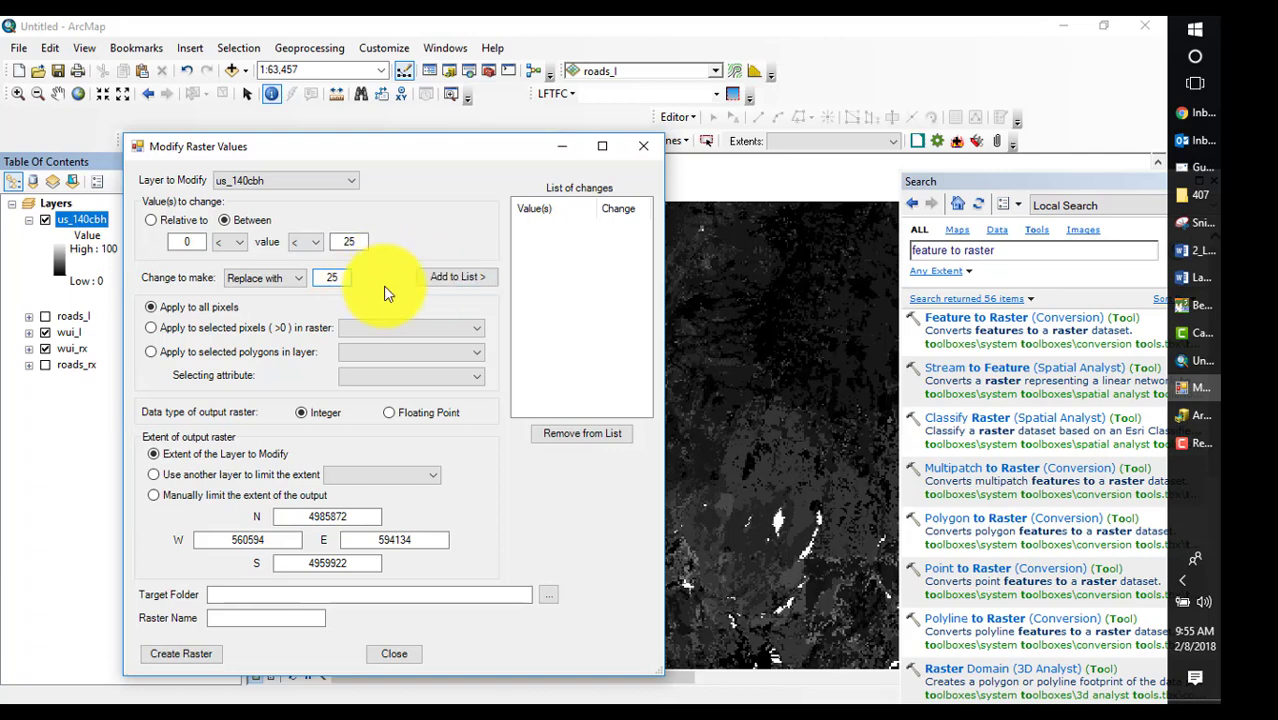
click(471, 280)
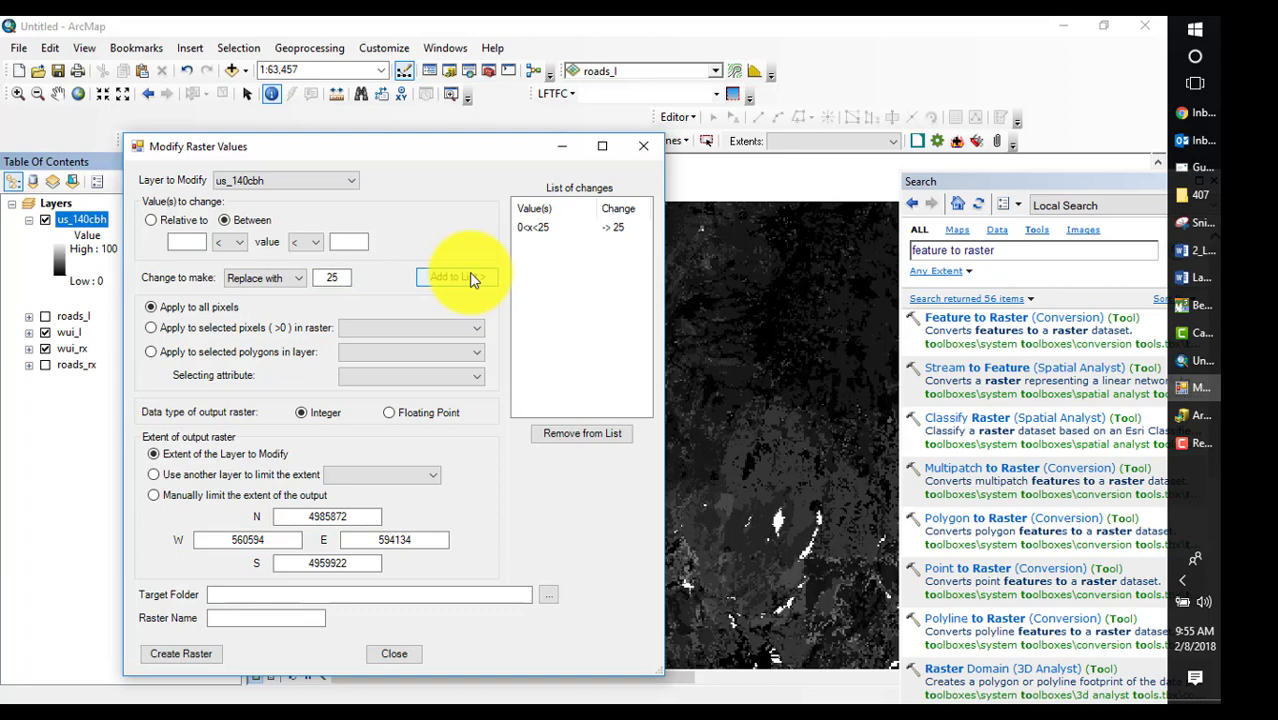
- Limit the change to selected pixels in roads_l and create the raster cbh_r_l in C:\407\Lesson_4\Outputs\
click(476, 328)
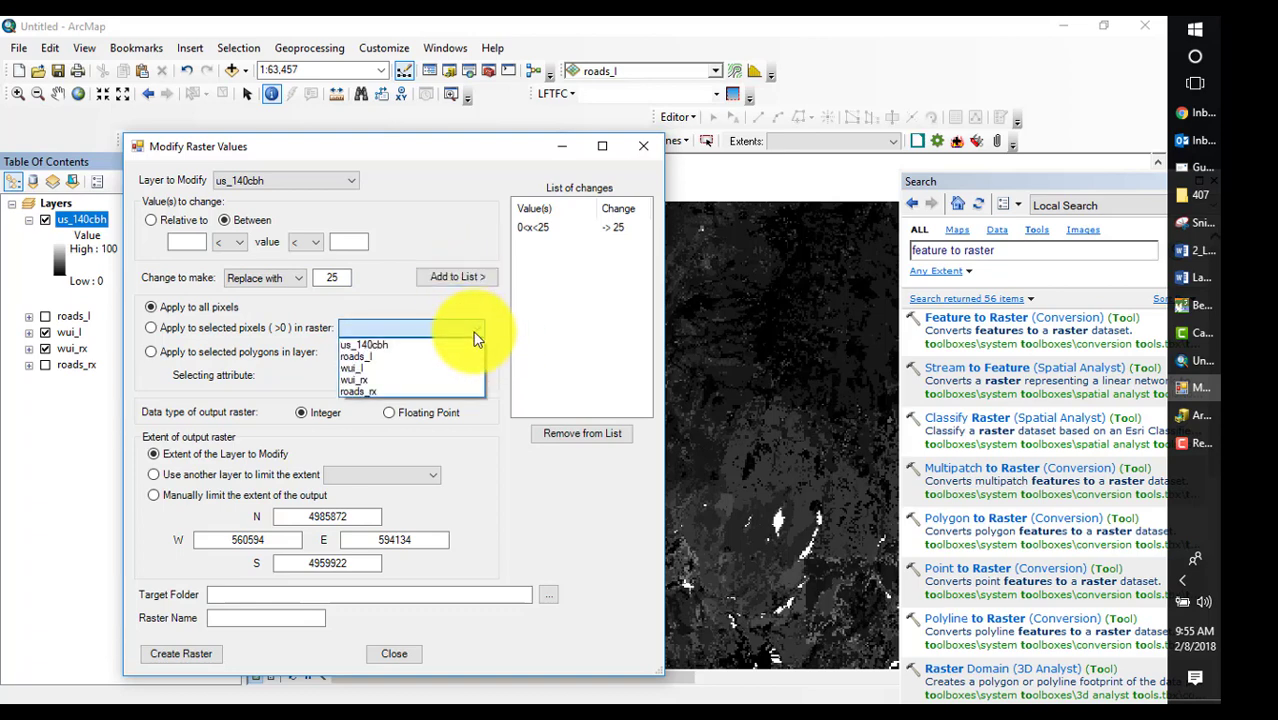
click(363, 359)
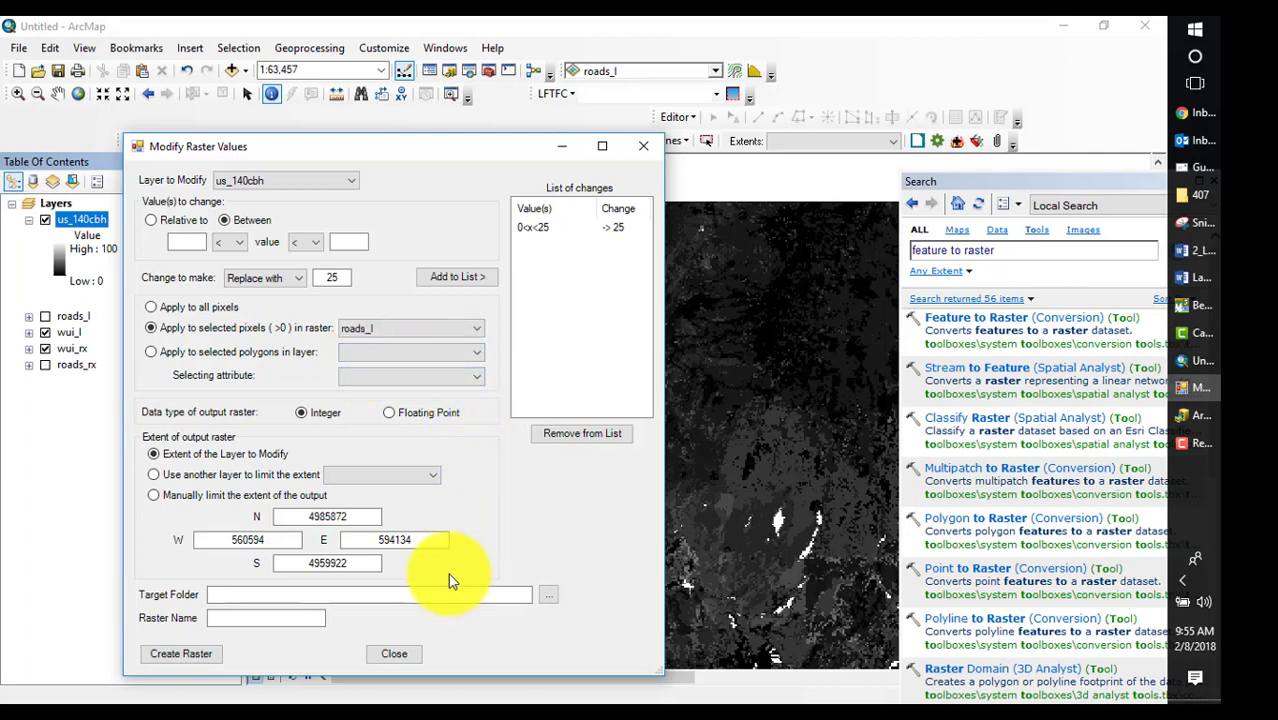
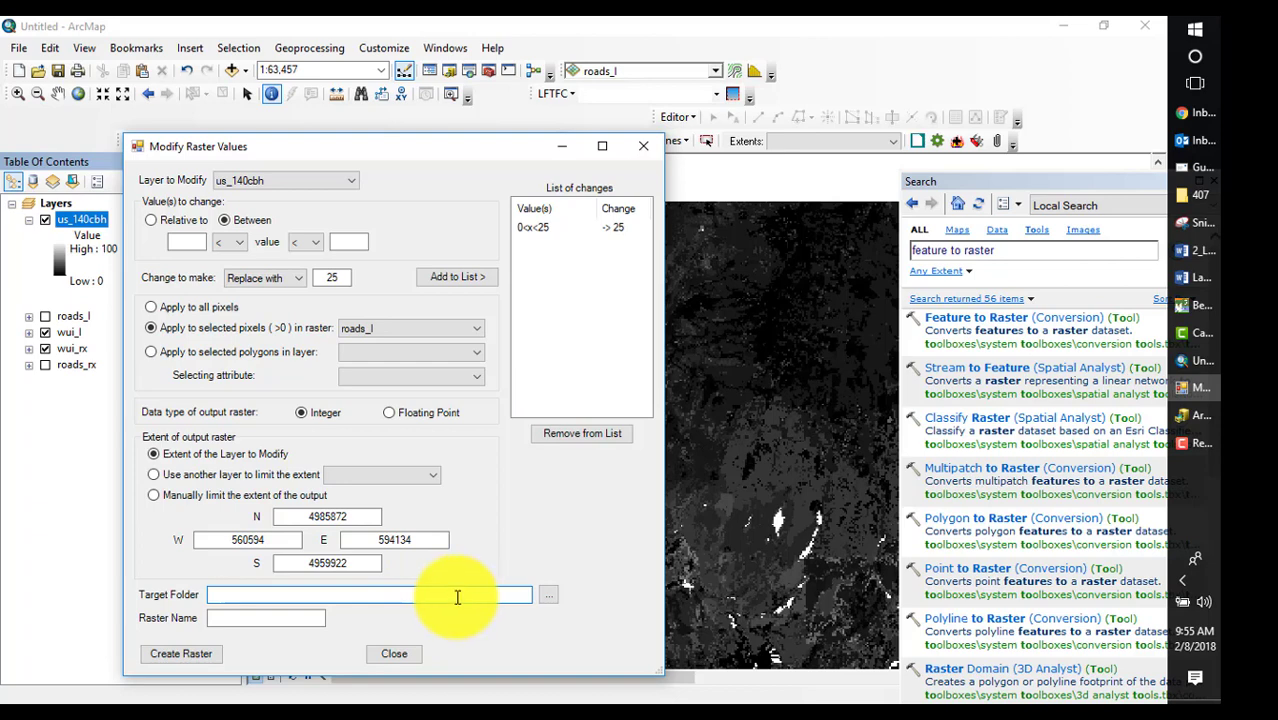
text(C:\407\Lesson_4\Outputs\)
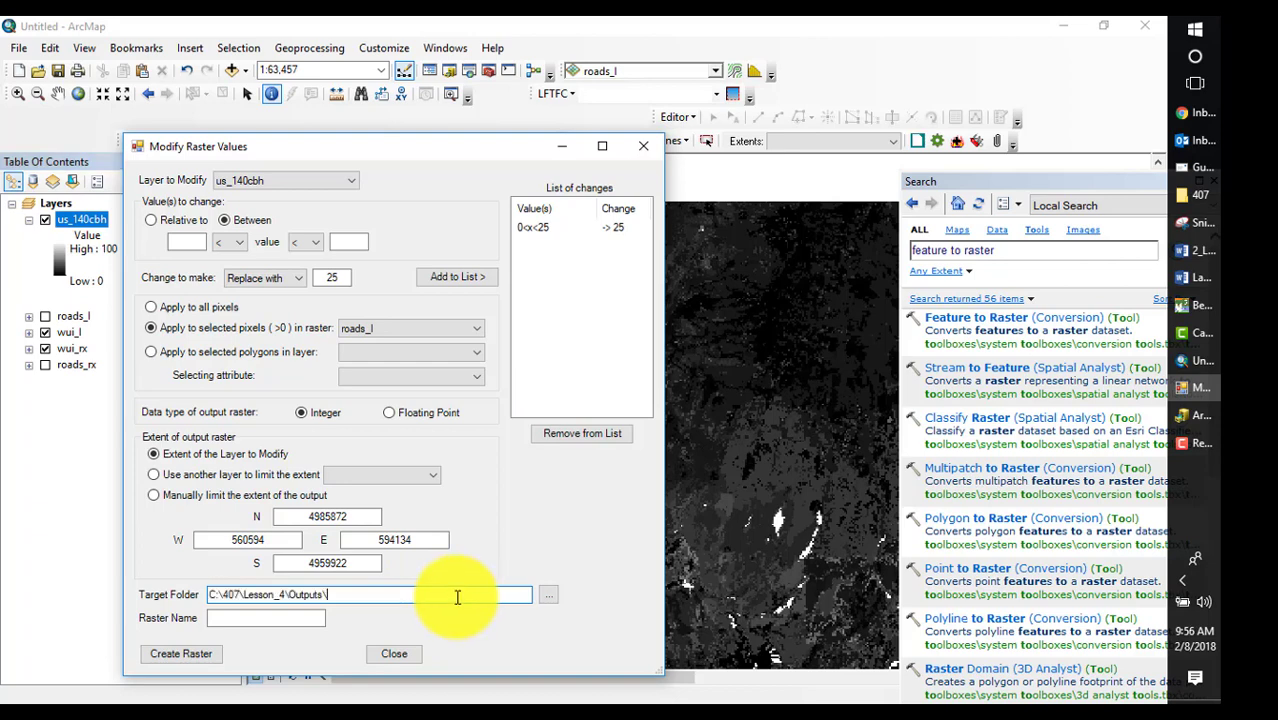
click(296, 617)
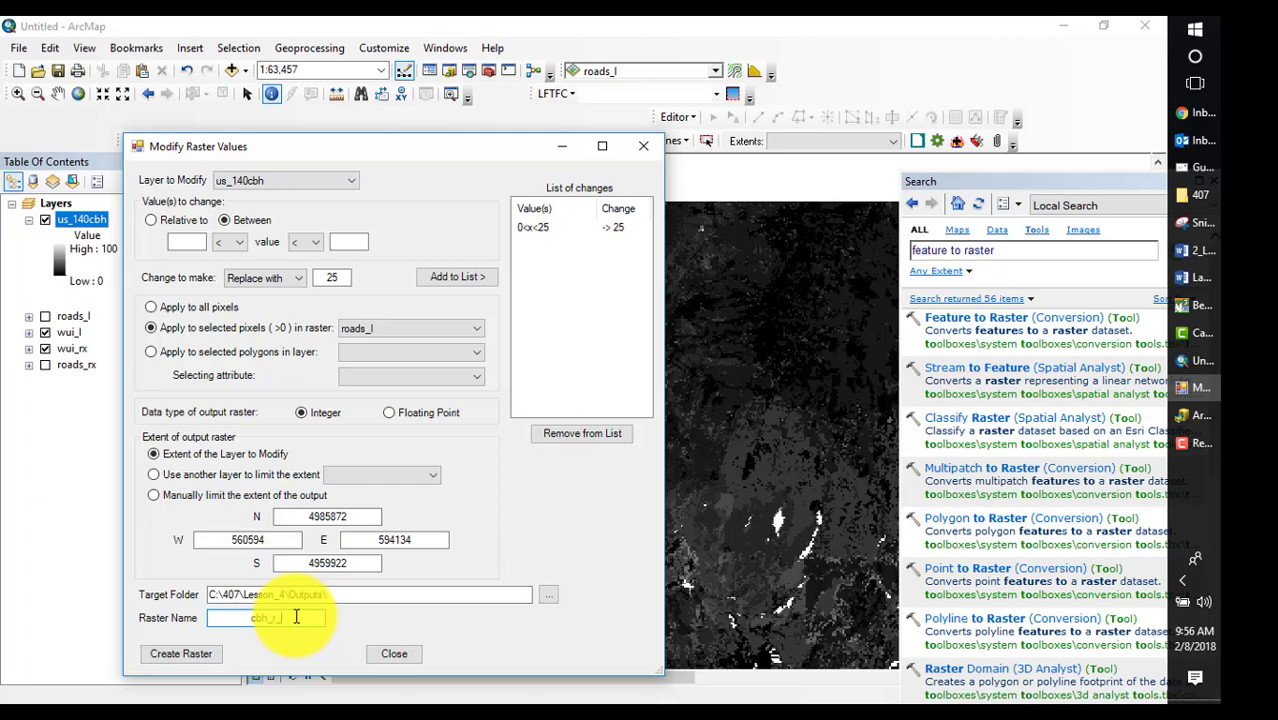
click(181, 653)
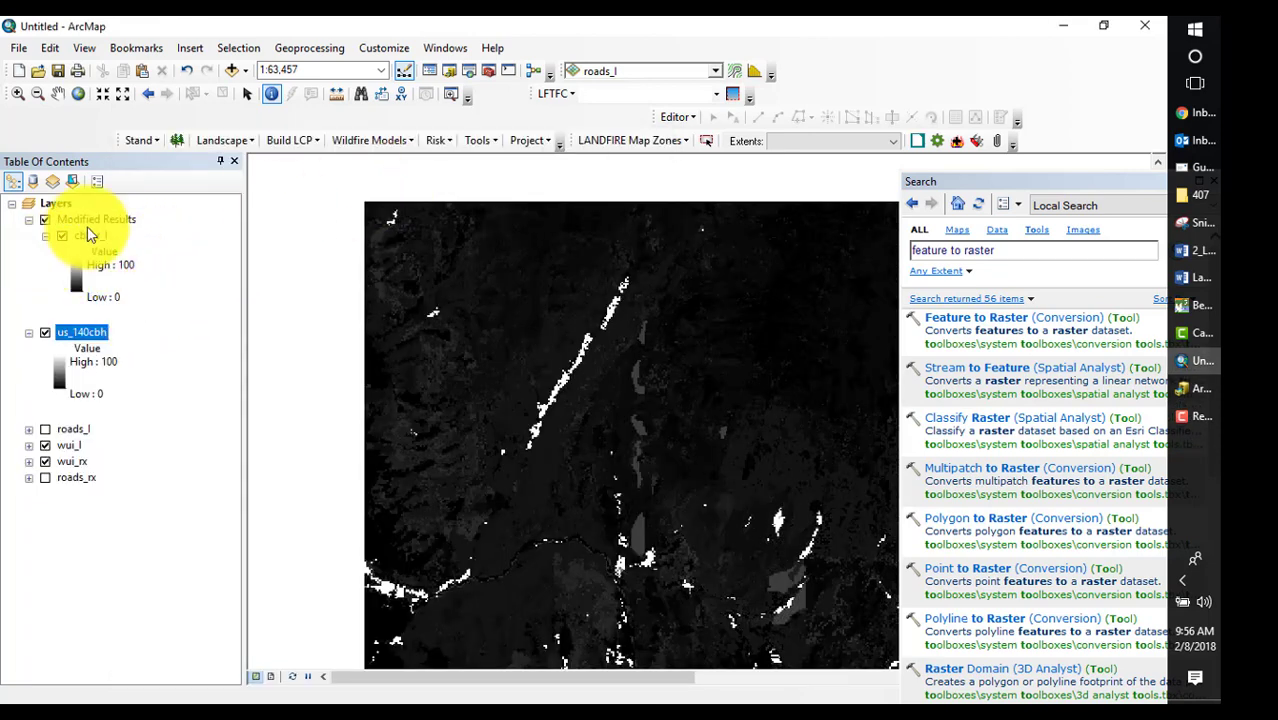
- Symbolize cbh_r_l by unique values, building its raster attribute table, and collapse its legend
right_click(85, 243)
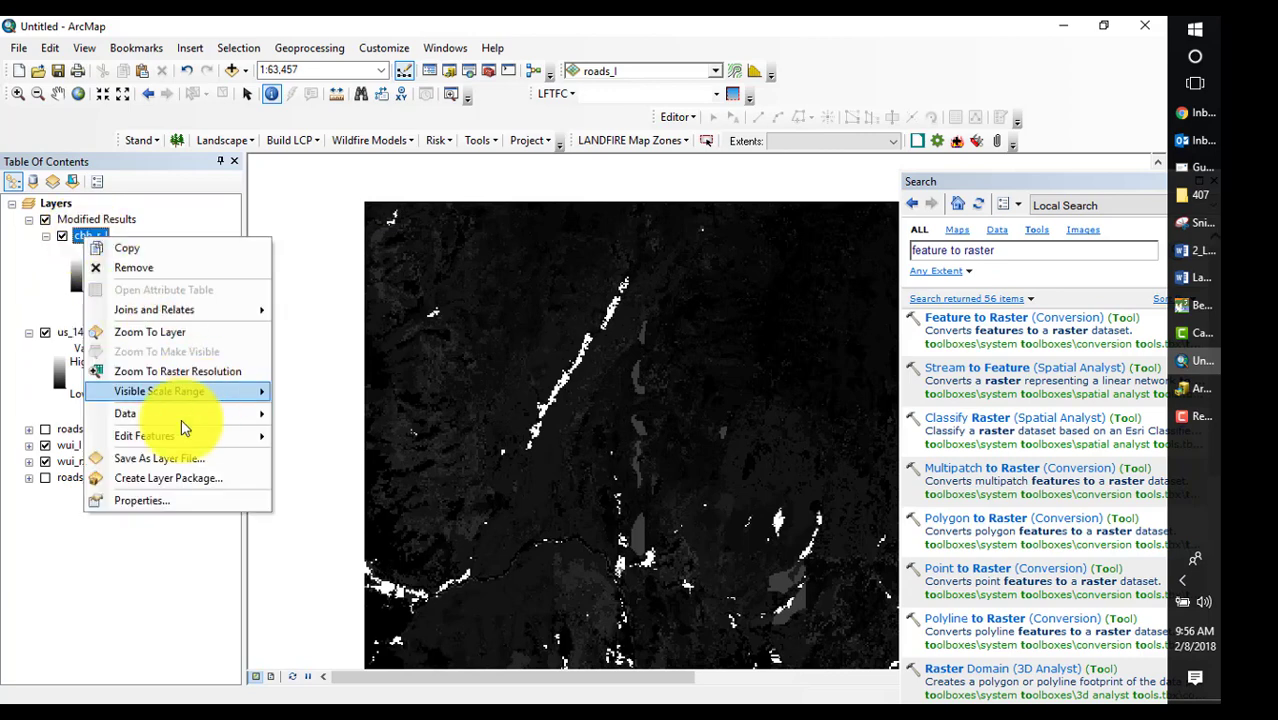
click(162, 502)
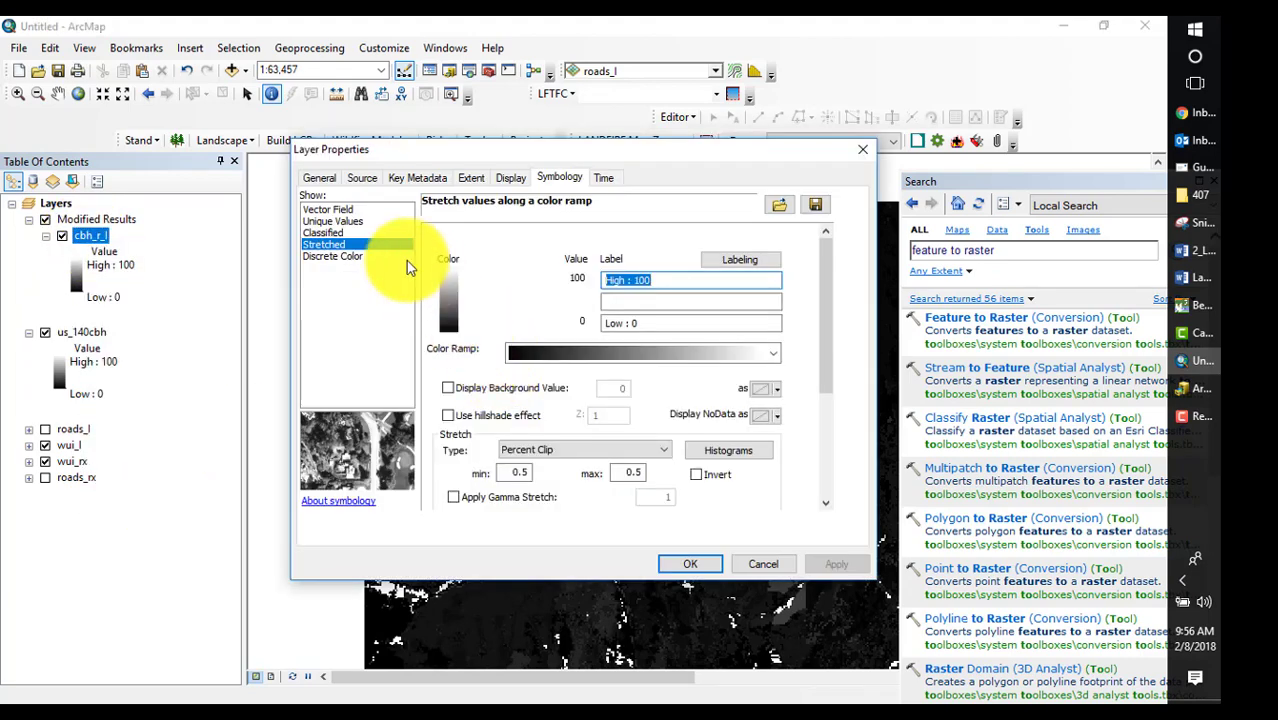
click(350, 222)
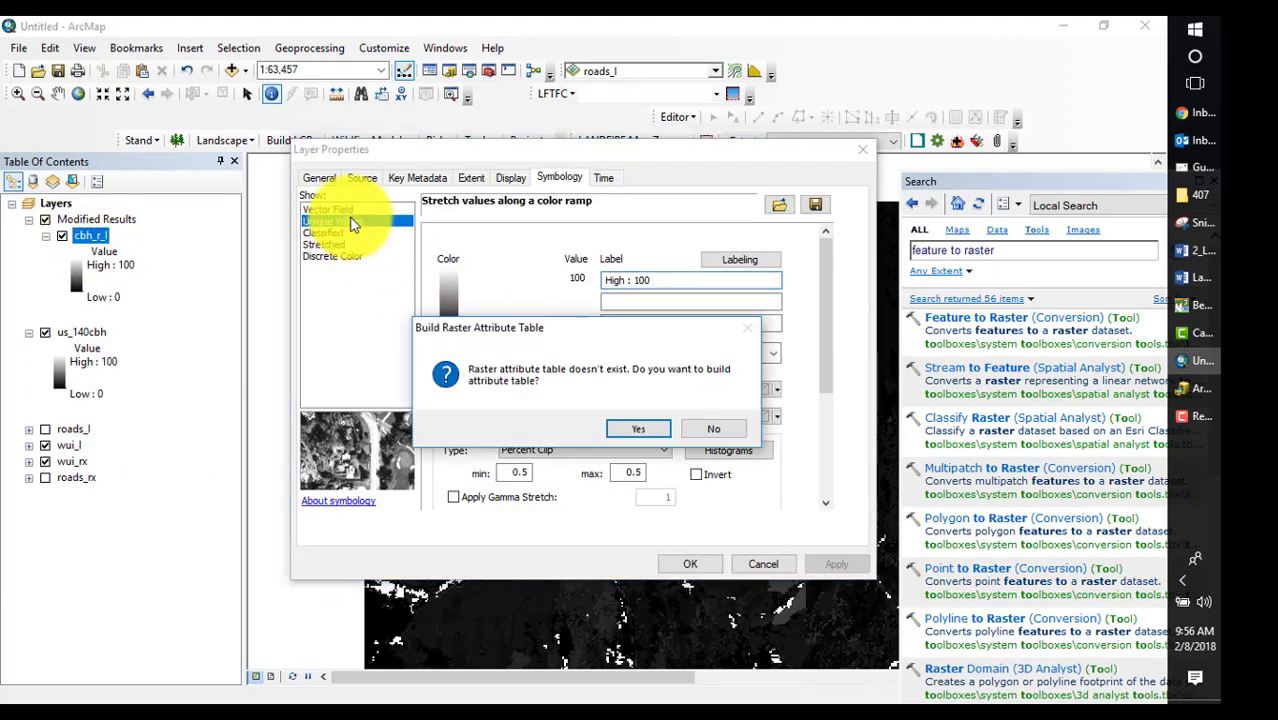
click(648, 431)
click(698, 562)
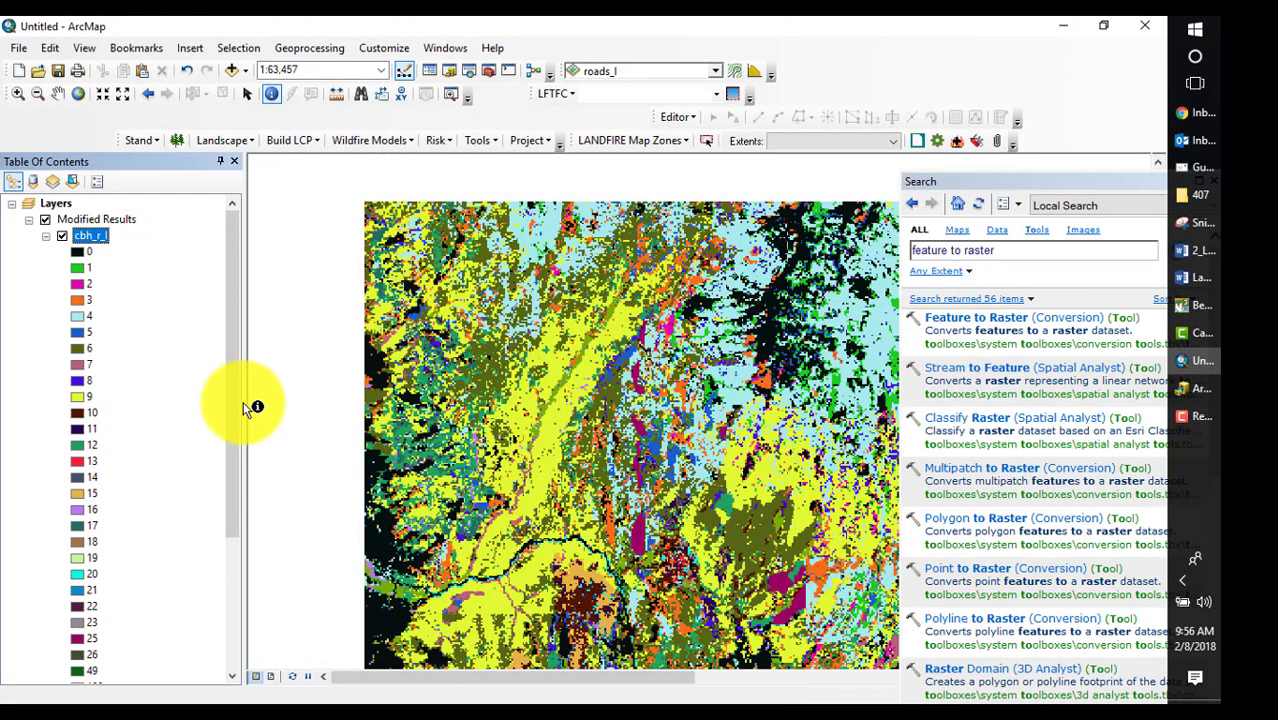
click(46, 236)
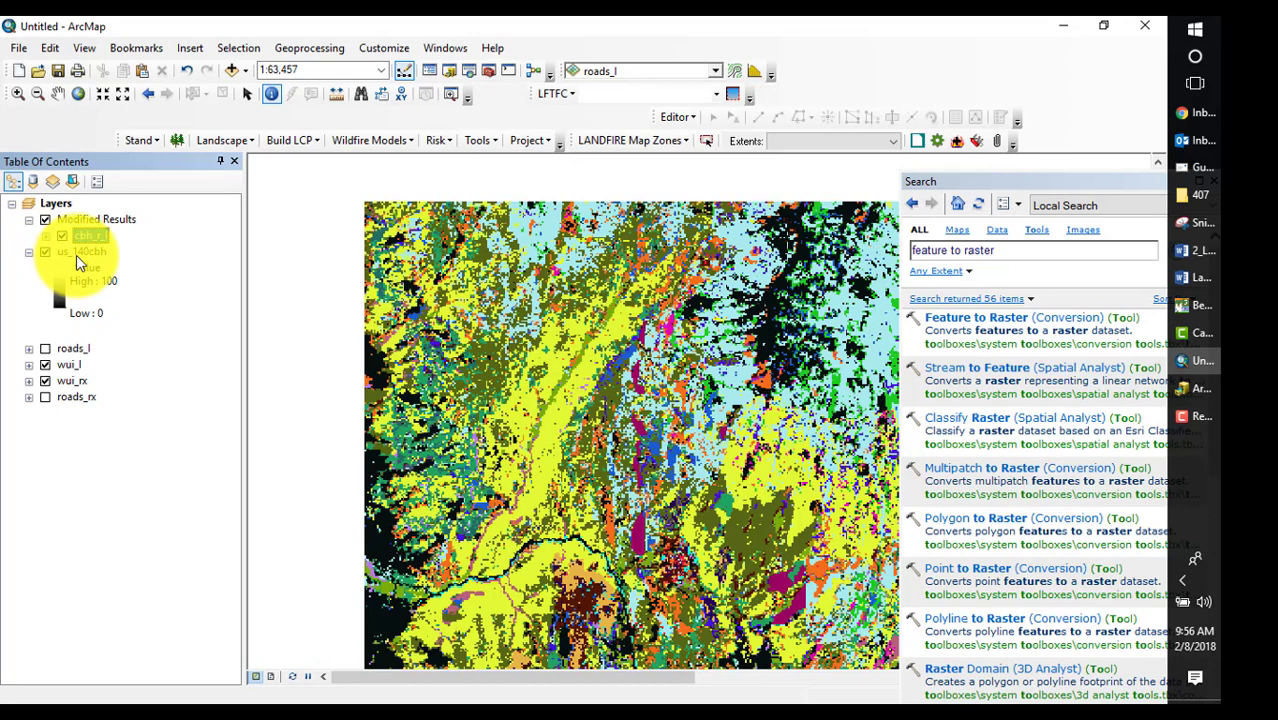
- Symbolize us_140cbh by unique values using the VALUE field and collapse its legend
right_click(76, 255)
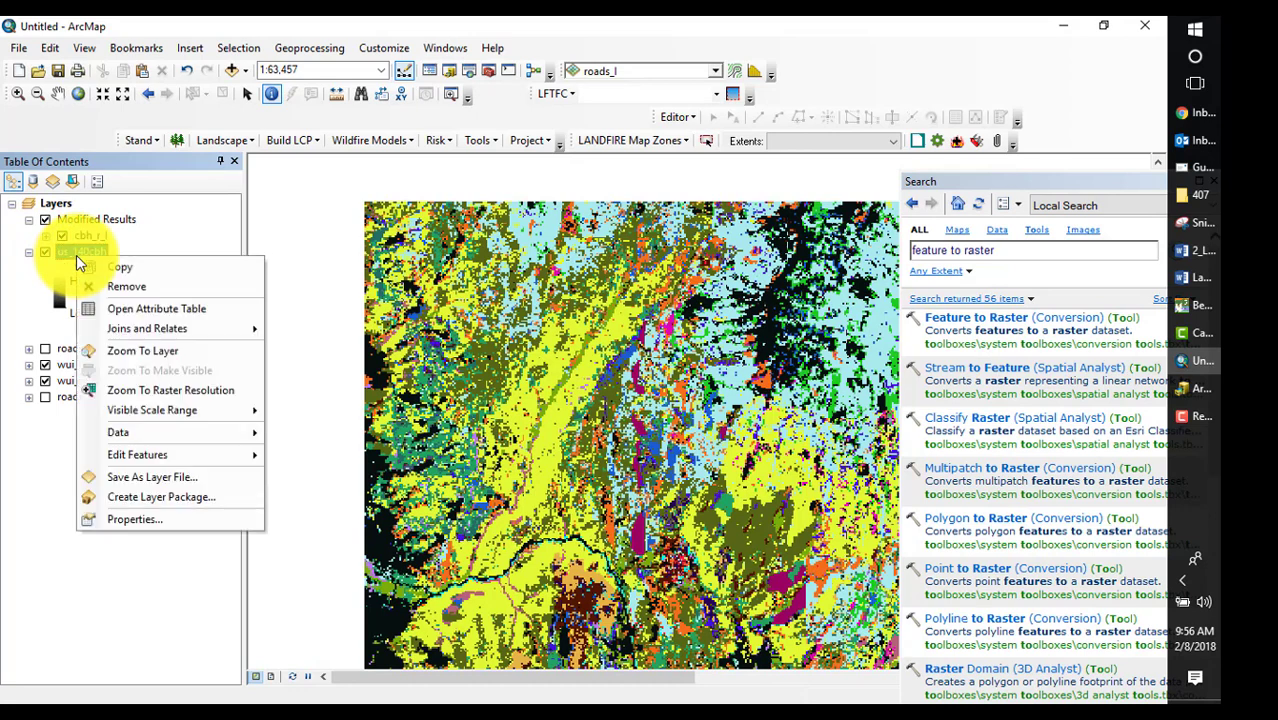
click(150, 522)
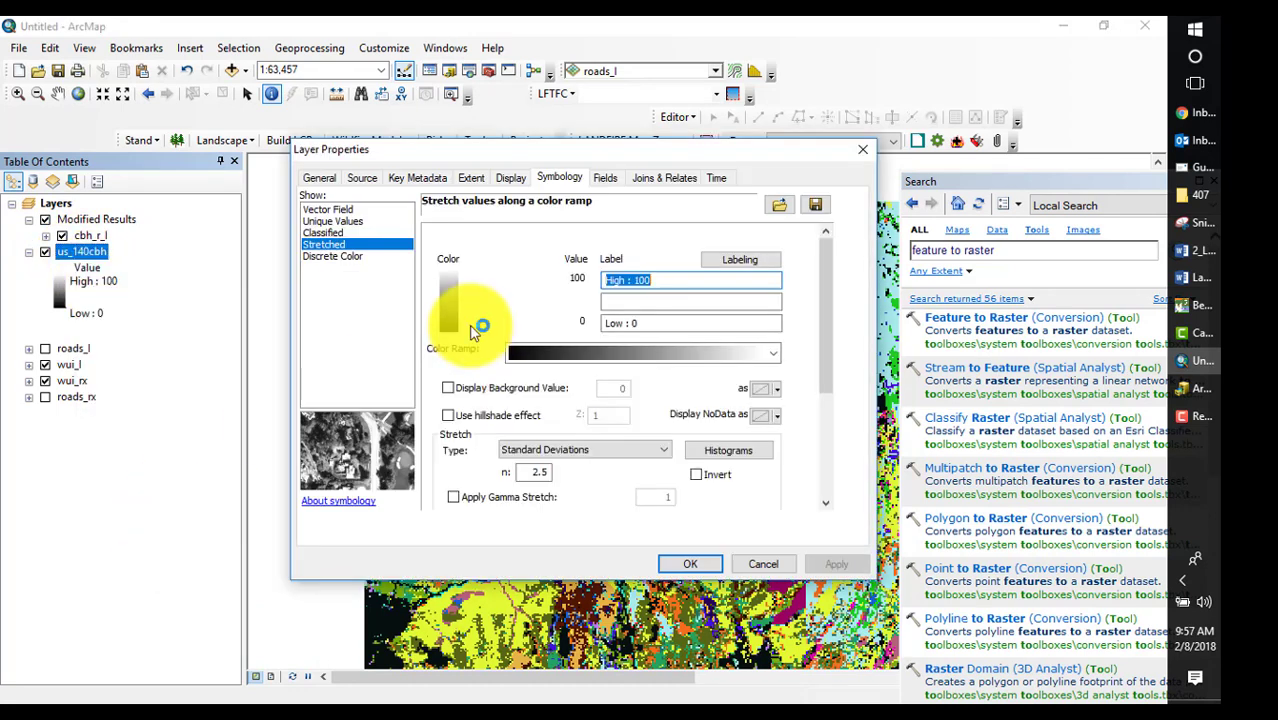
click(329, 220)
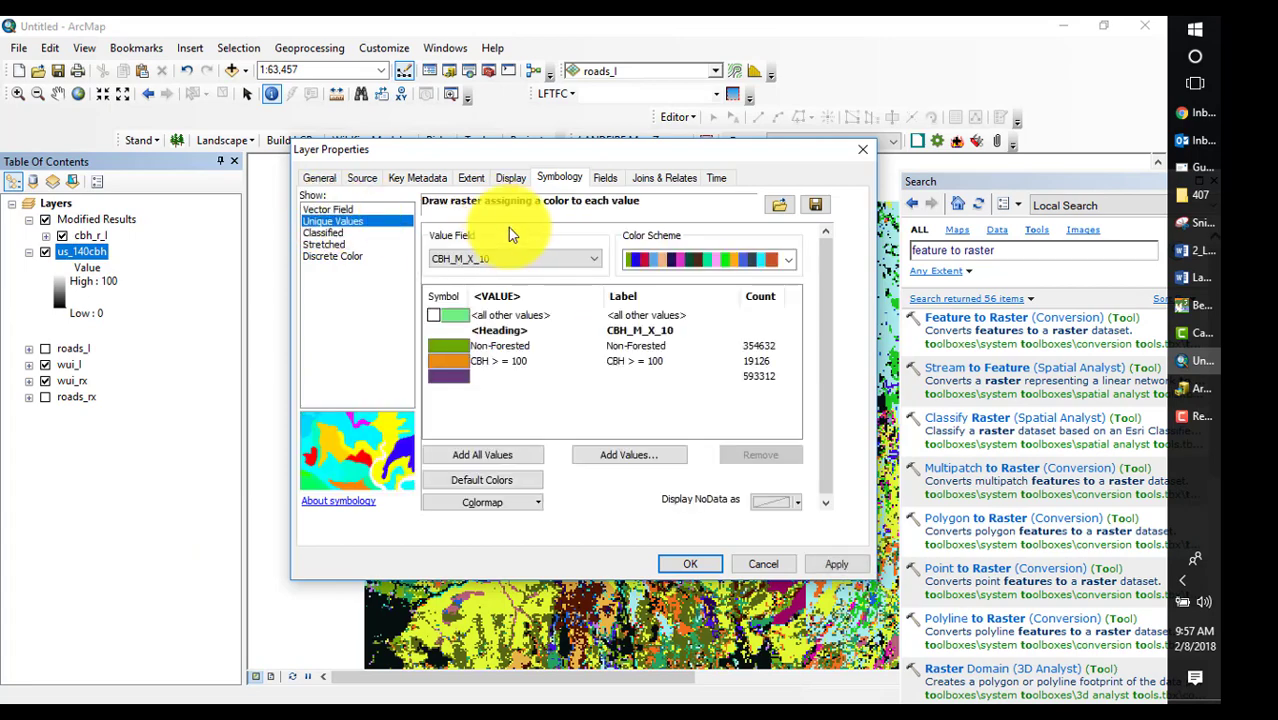
click(522, 258)
click(515, 310)
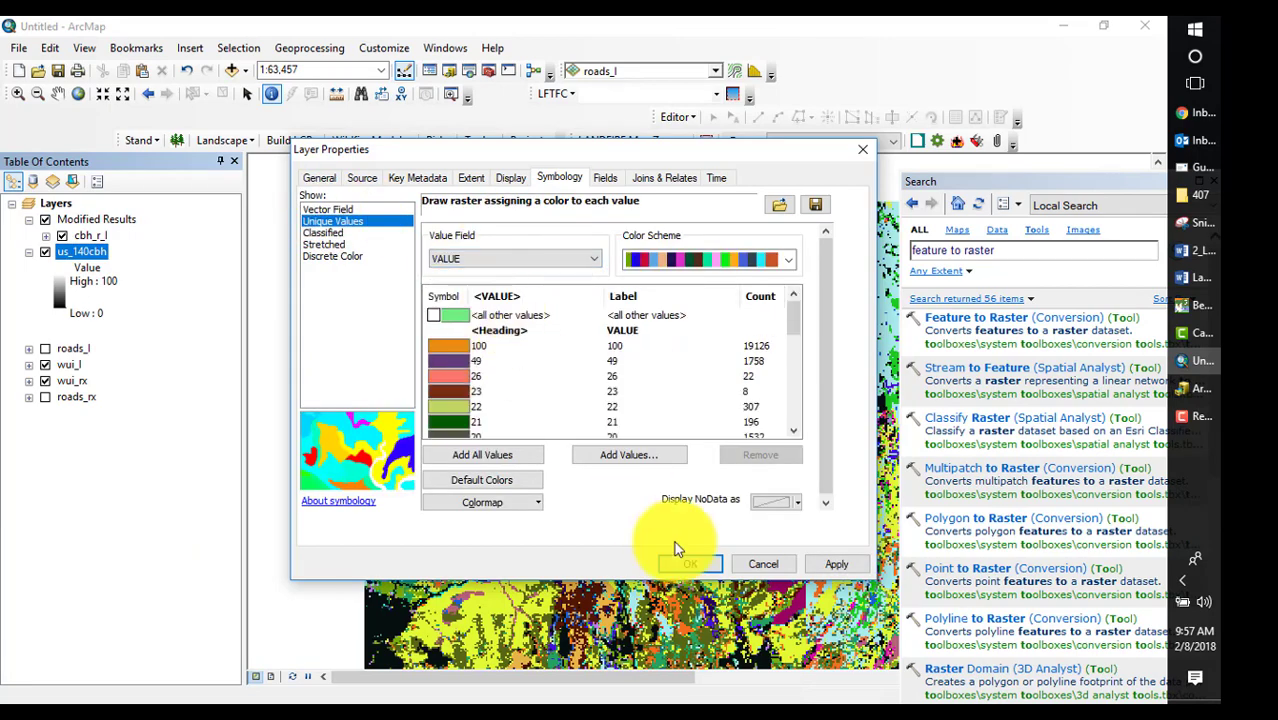
click(681, 568)
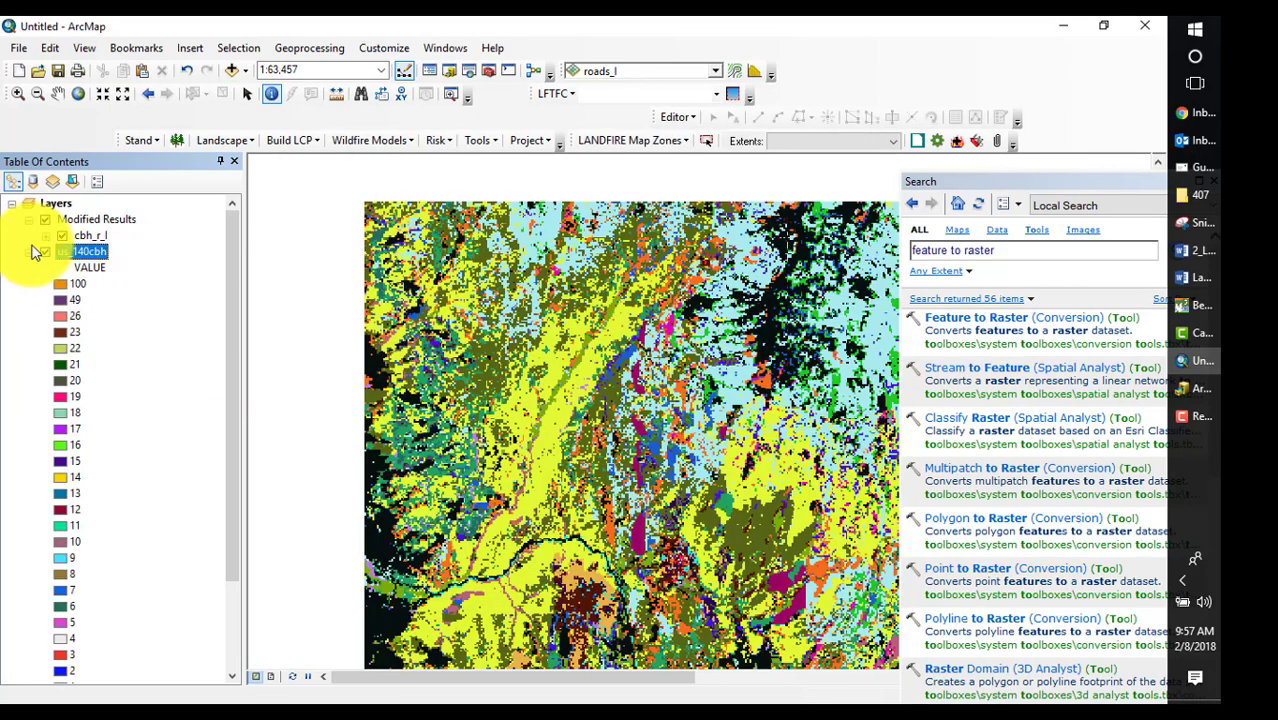
click(29, 251)
- Move the roads_l layer above the Modified Results group in the layer order
click(72, 268)
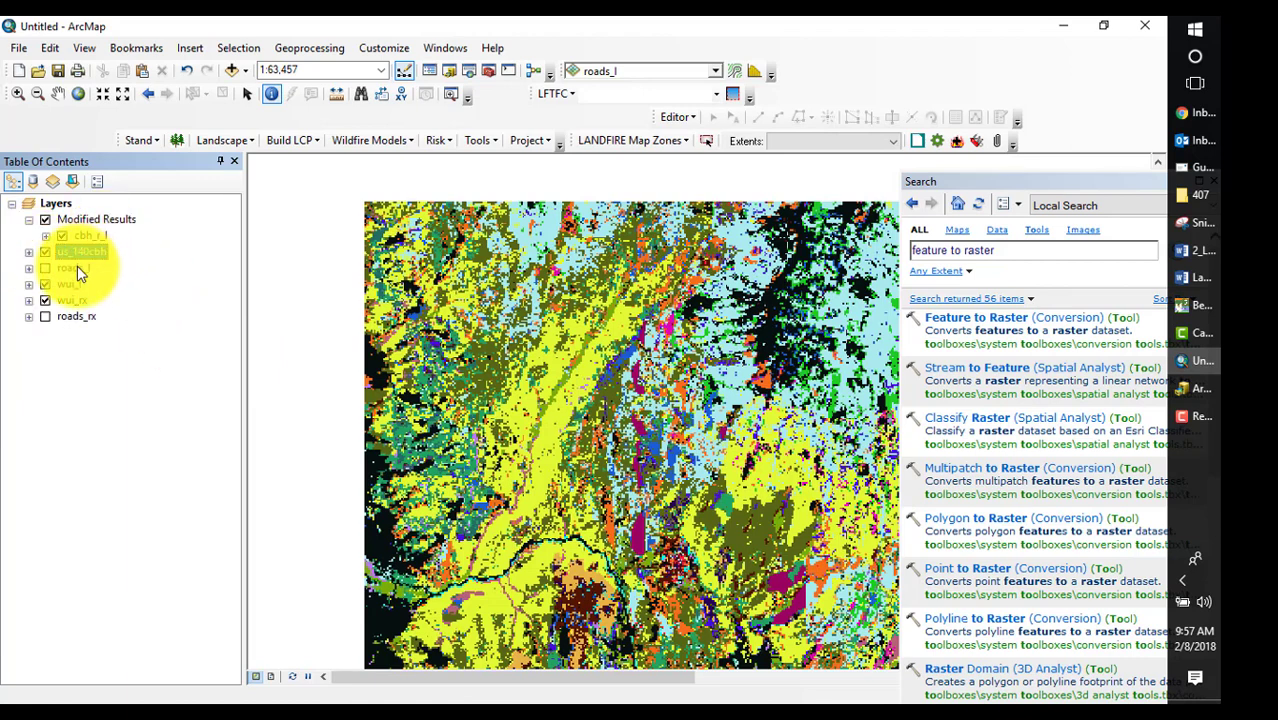
drag(85, 245, 62, 212)
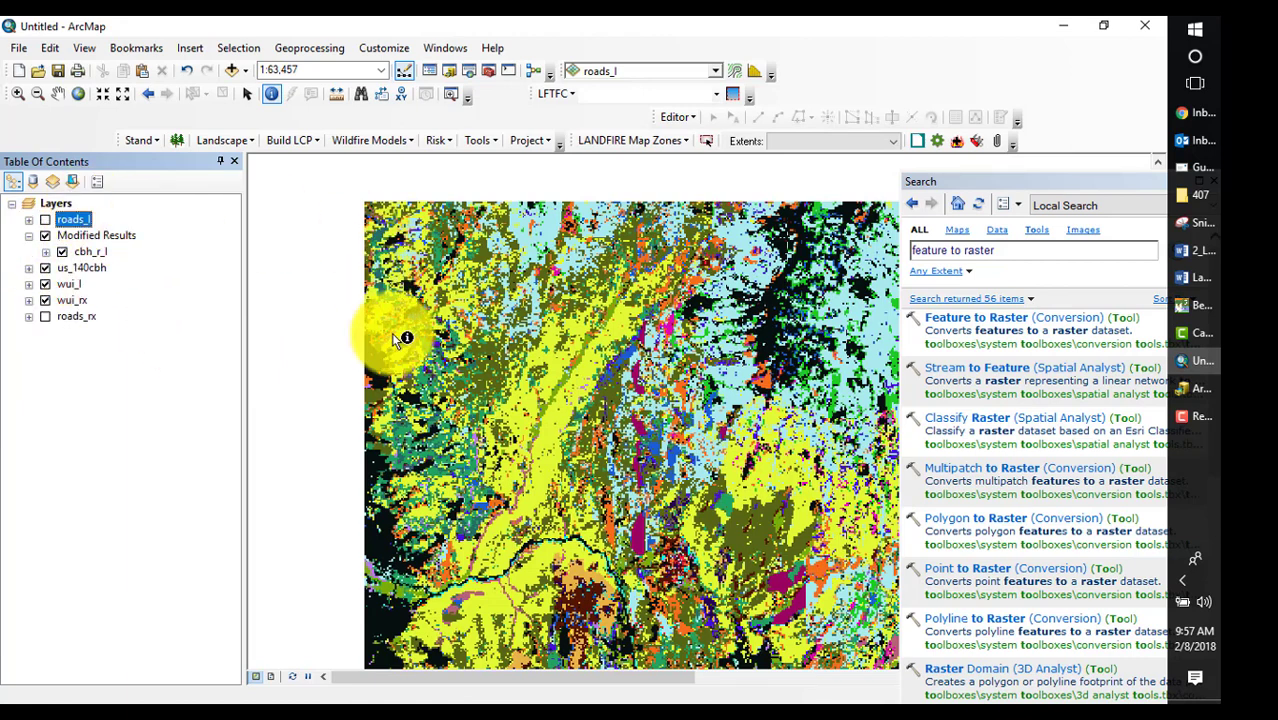
- Identify several pixels along the road to compare canopy base height values in cbh_r_l and us_140cbh
click(641, 386)
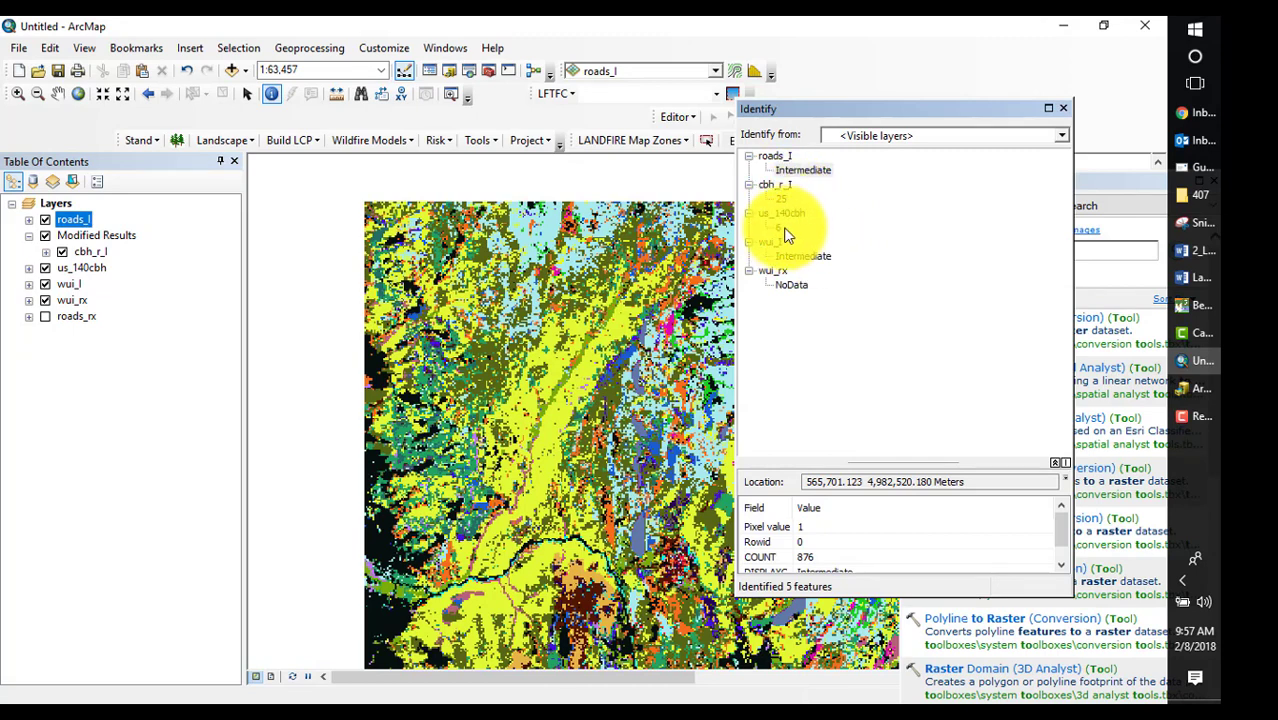
click(635, 371)
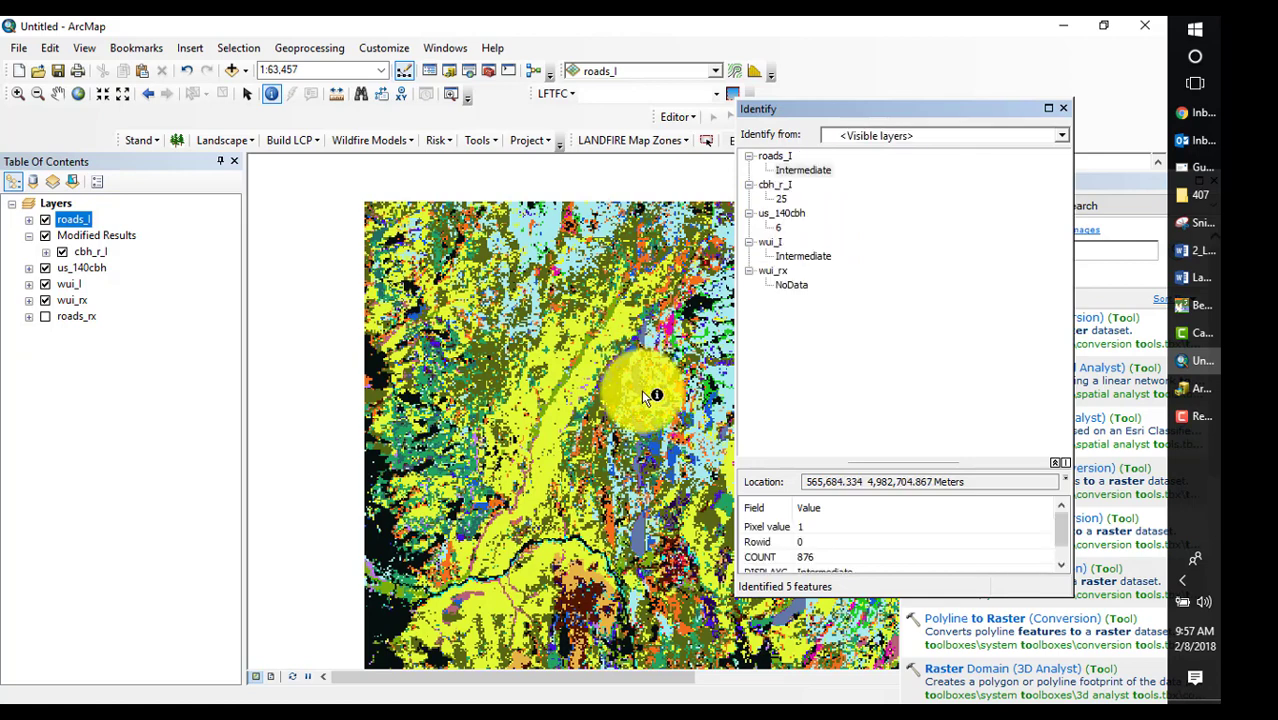
click(641, 387)
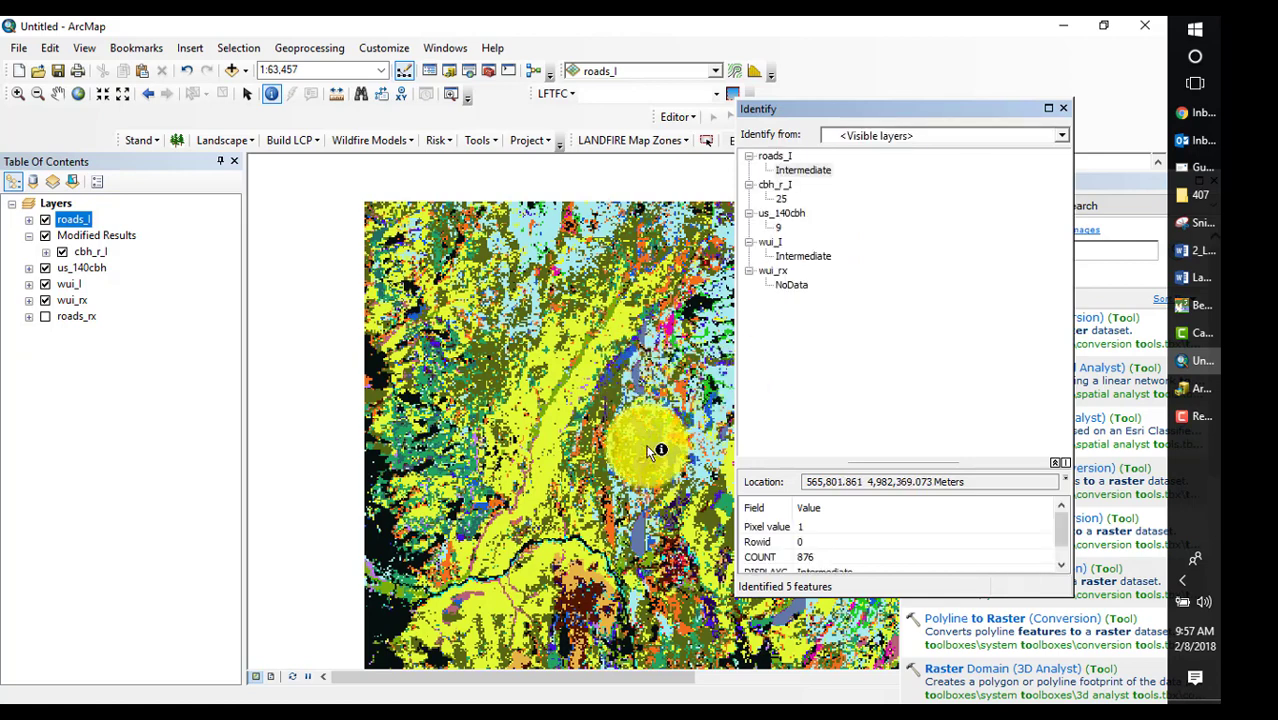
click(643, 430)
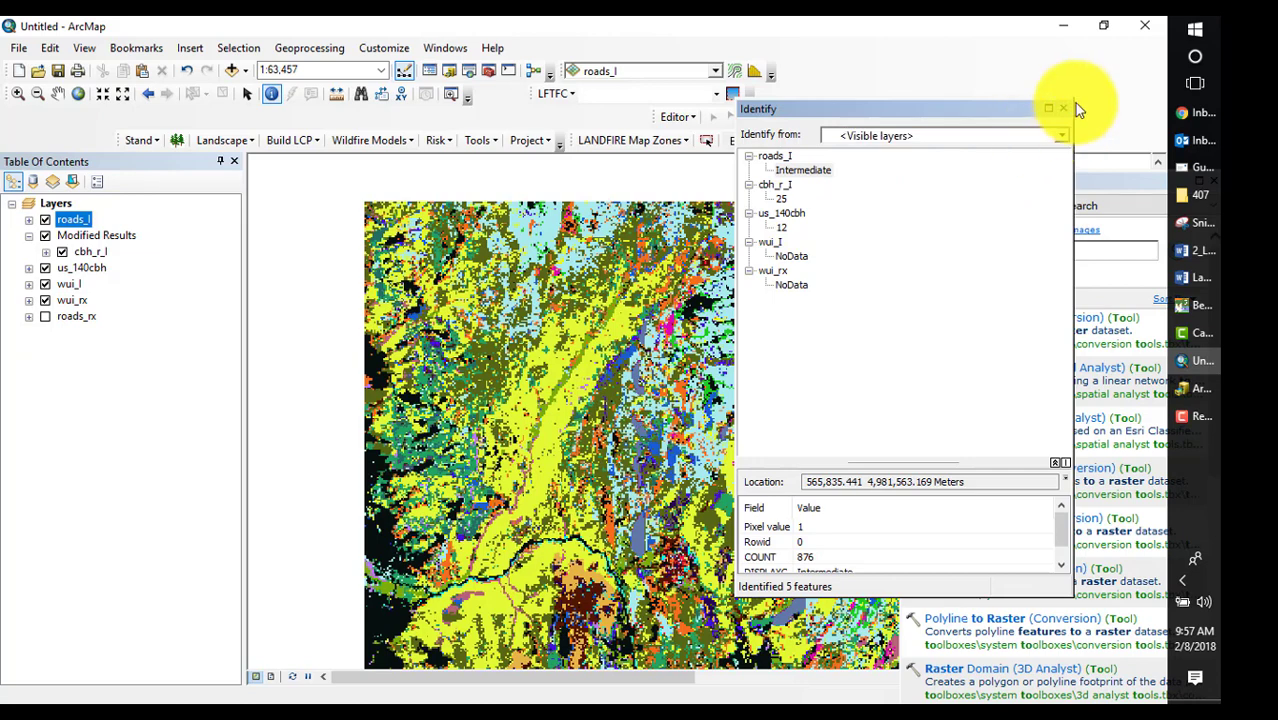
click(1063, 108)
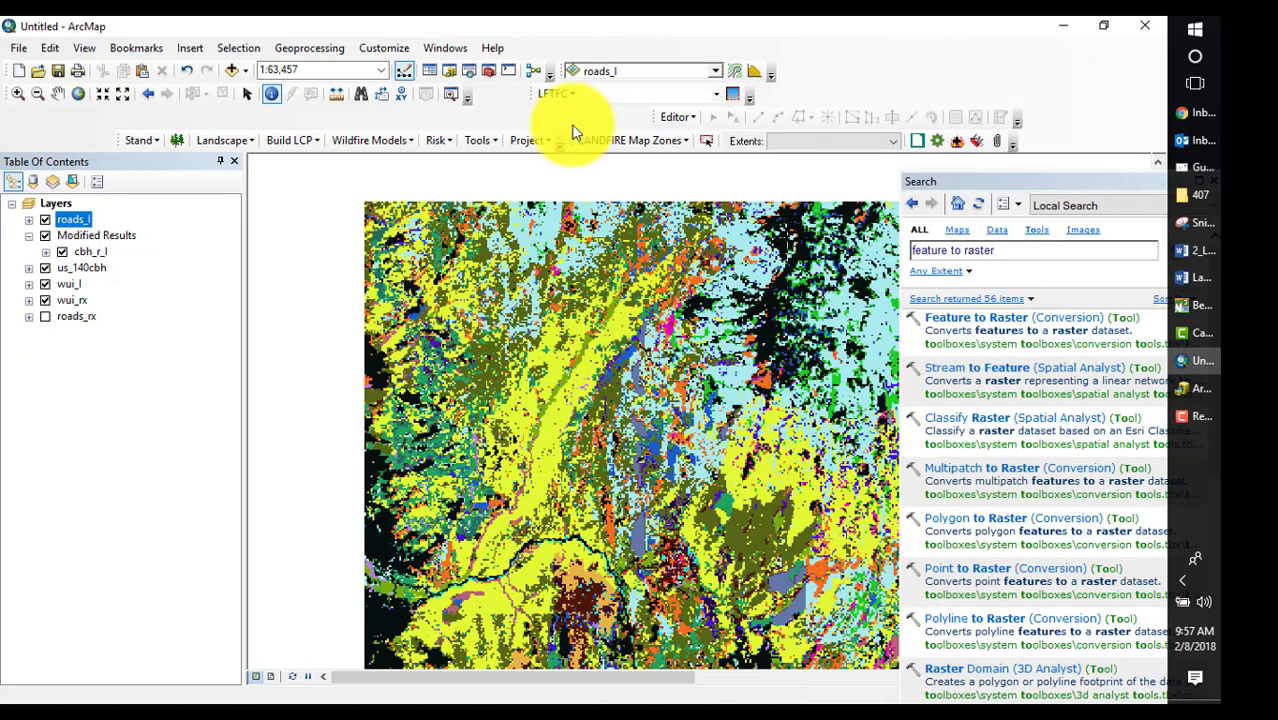
- Set up a Modify Raster Values change on us_140cbh that replaces values greater than 0 and less than 25 with 25
click(484, 142)
click(502, 164)
click(285, 180)
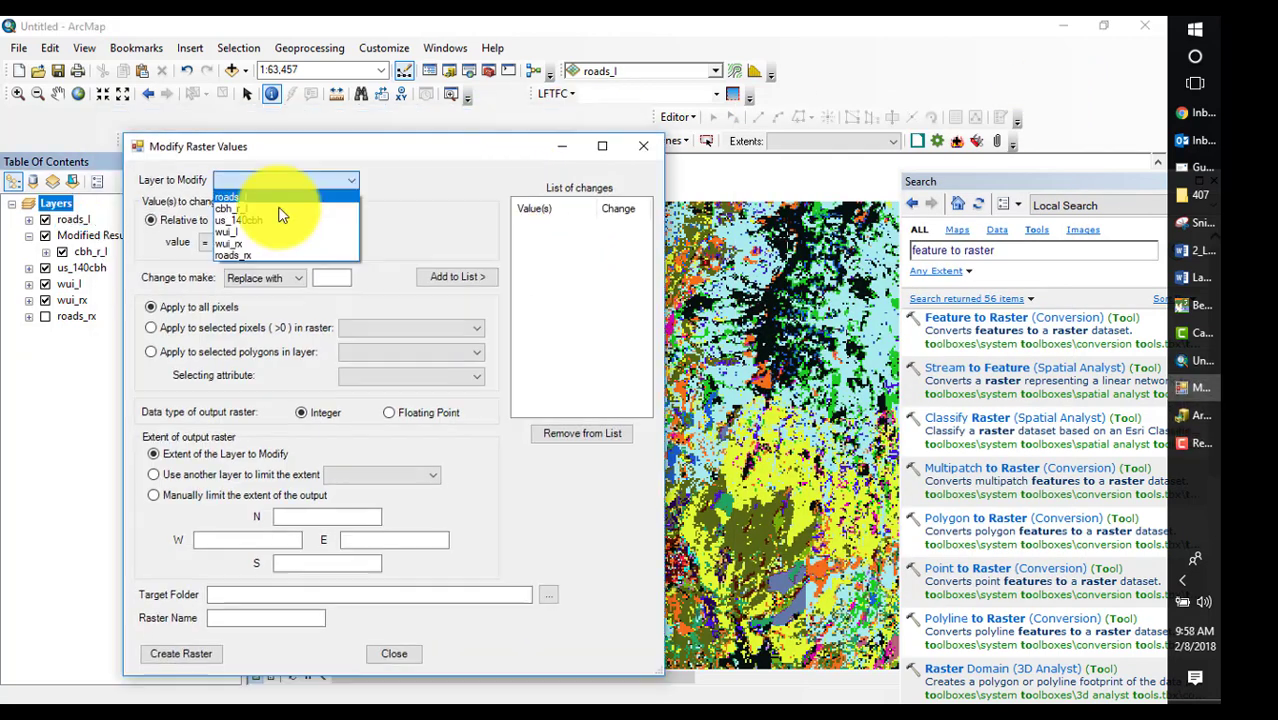
click(255, 226)
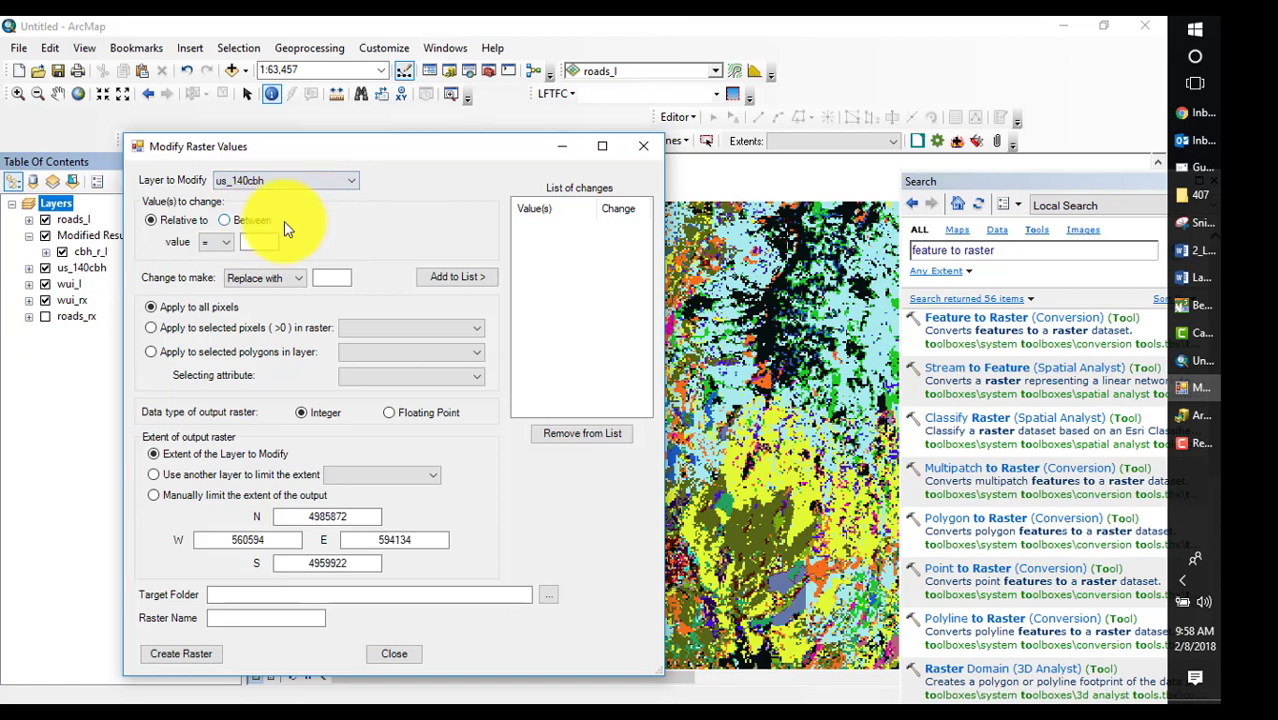
click(224, 220)
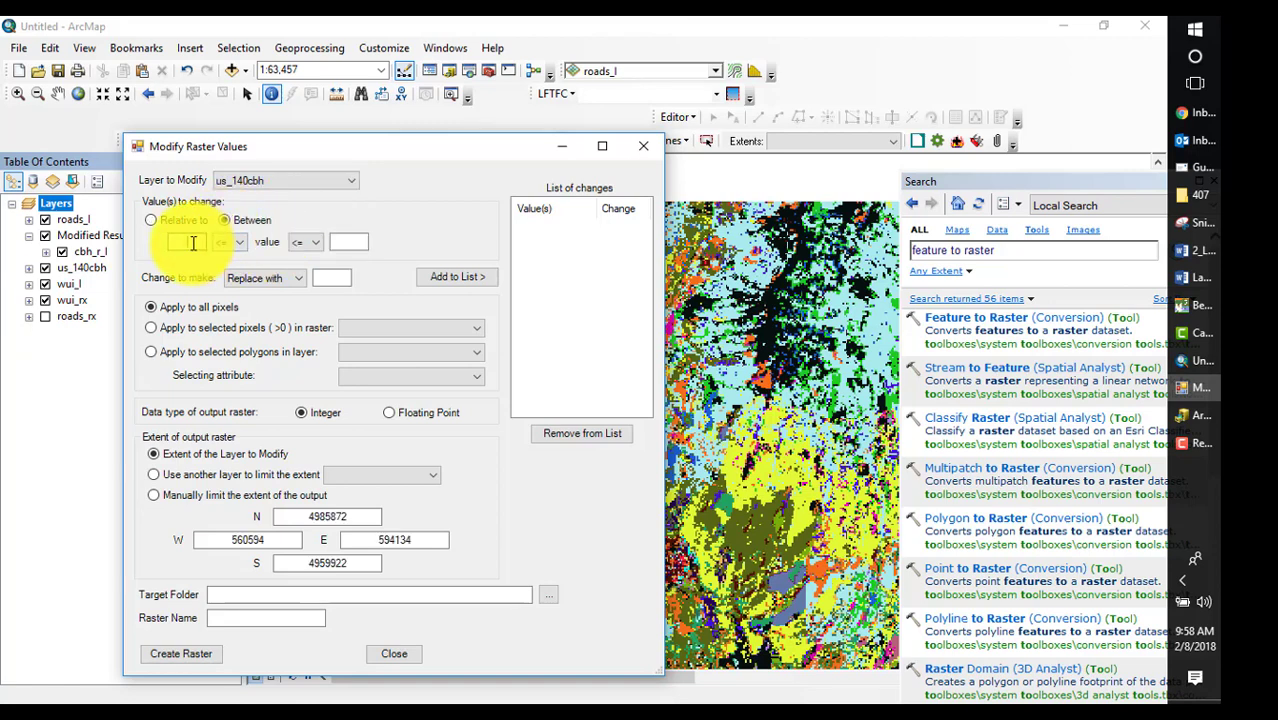
click(193, 243)
text(0)
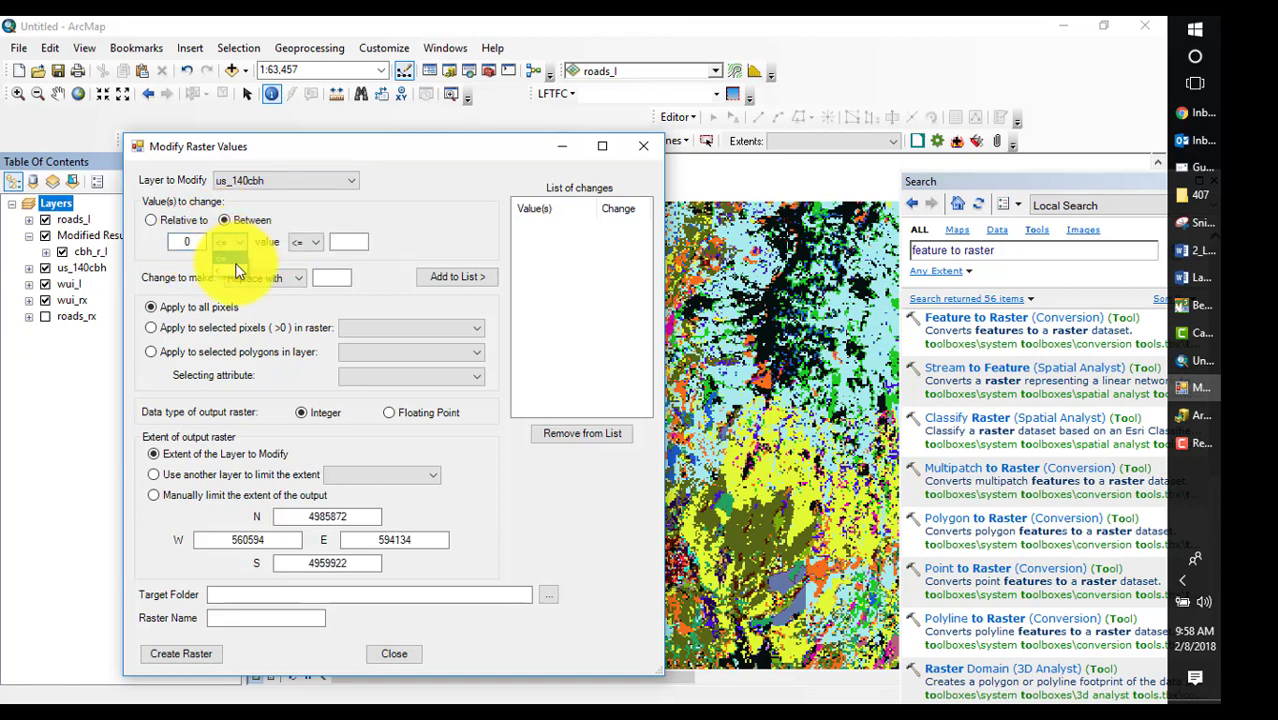
click(240, 242)
click(238, 271)
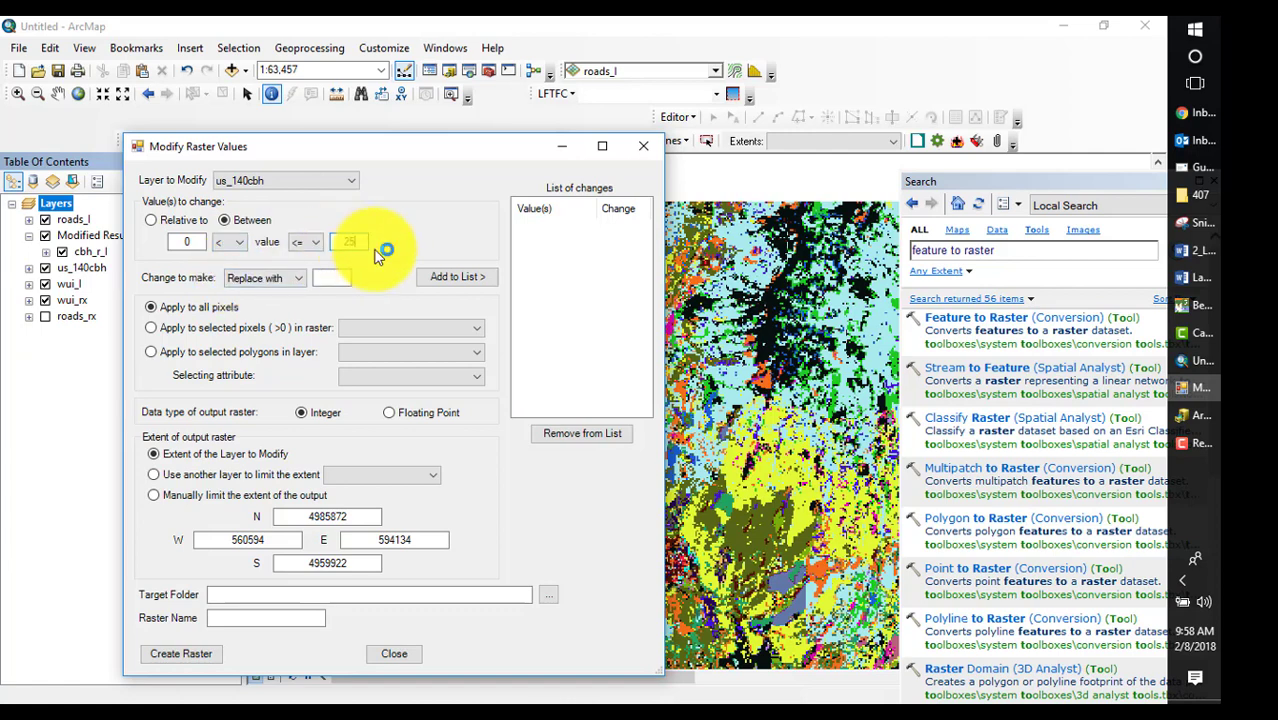
click(309, 268)
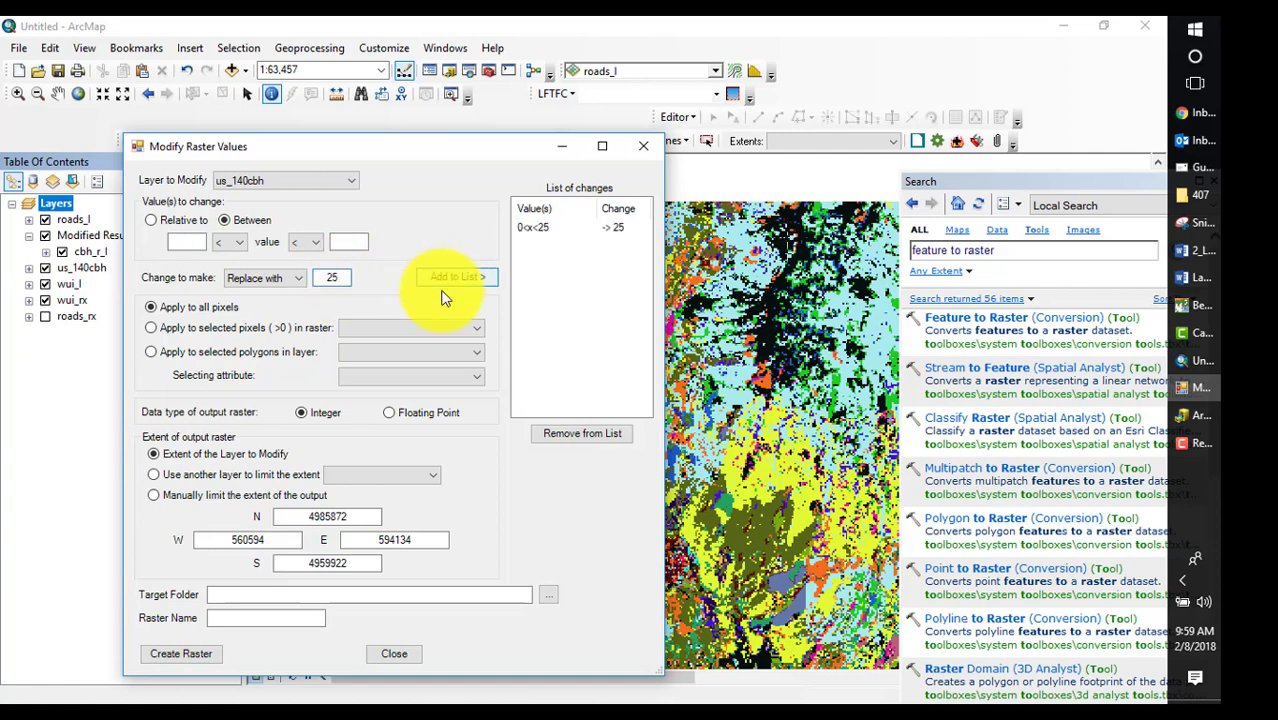
- Limit the change to selected pixels in wui_l and create the raster cbh_w_l in C:\407\Lesson_4\Outputs\
click(408, 330)
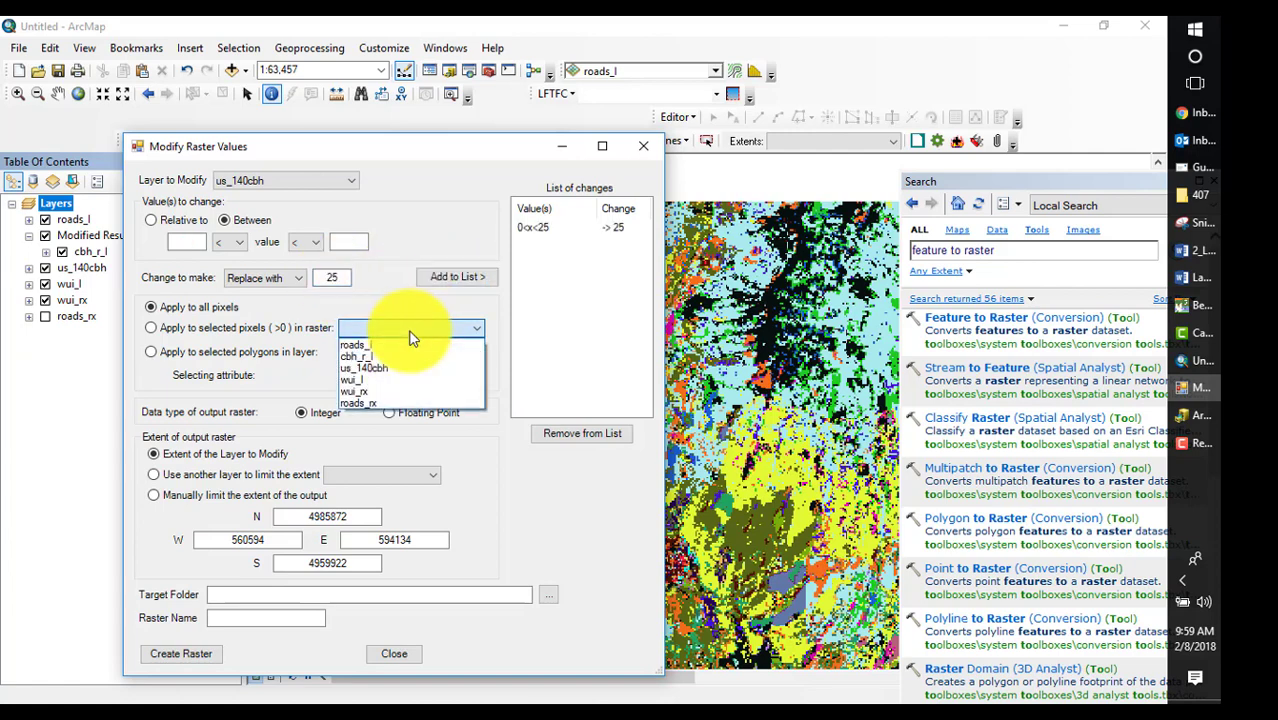
click(372, 381)
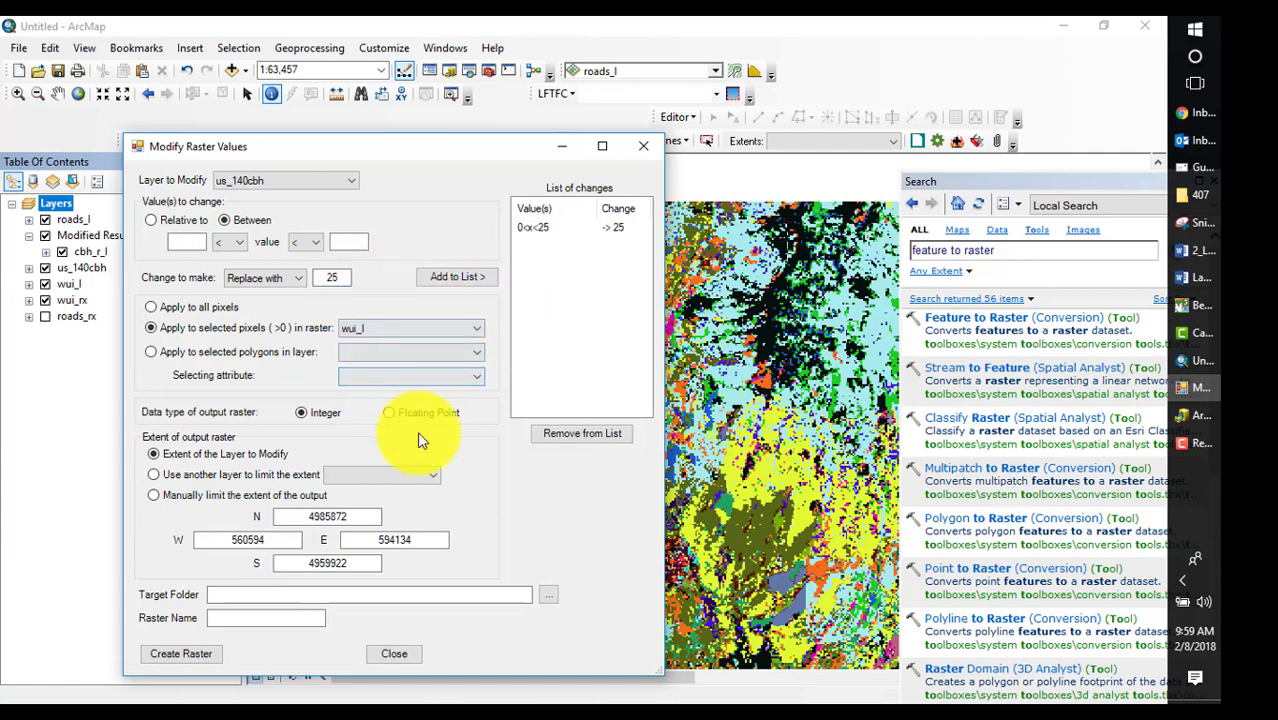
click(355, 595)
text(C:\407\Lesson_4\Outputs)
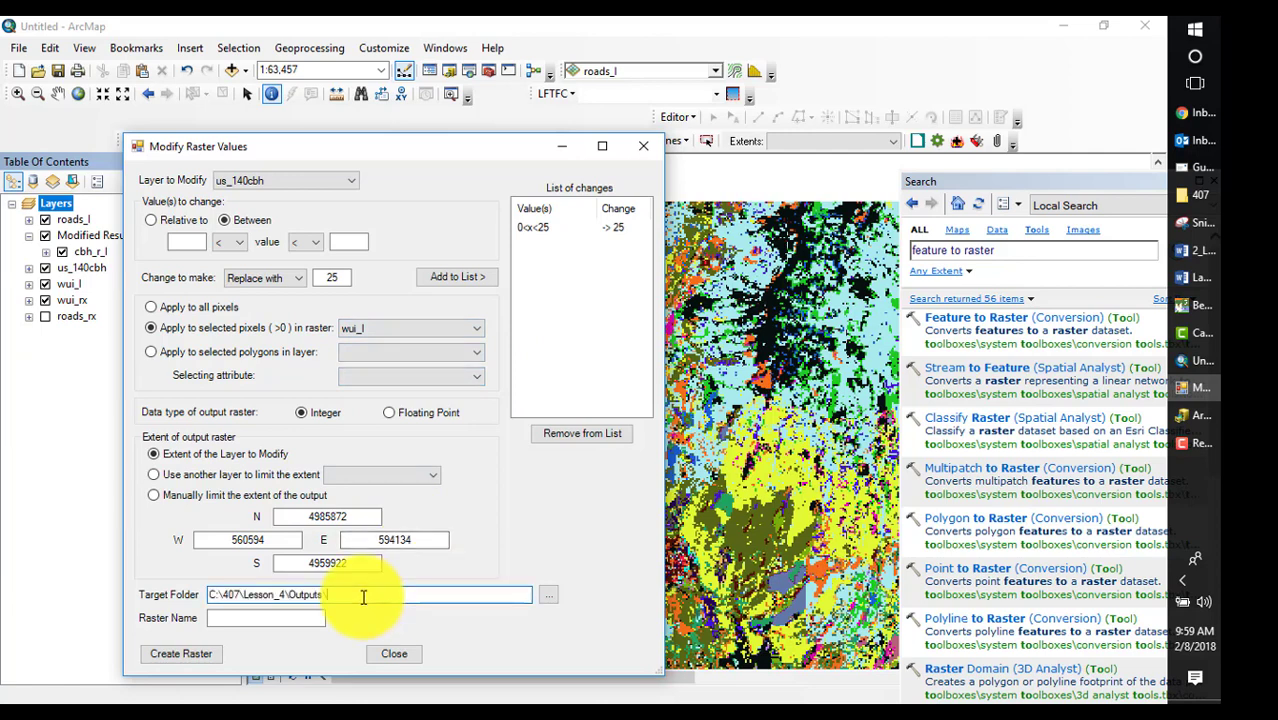
click(307, 616)
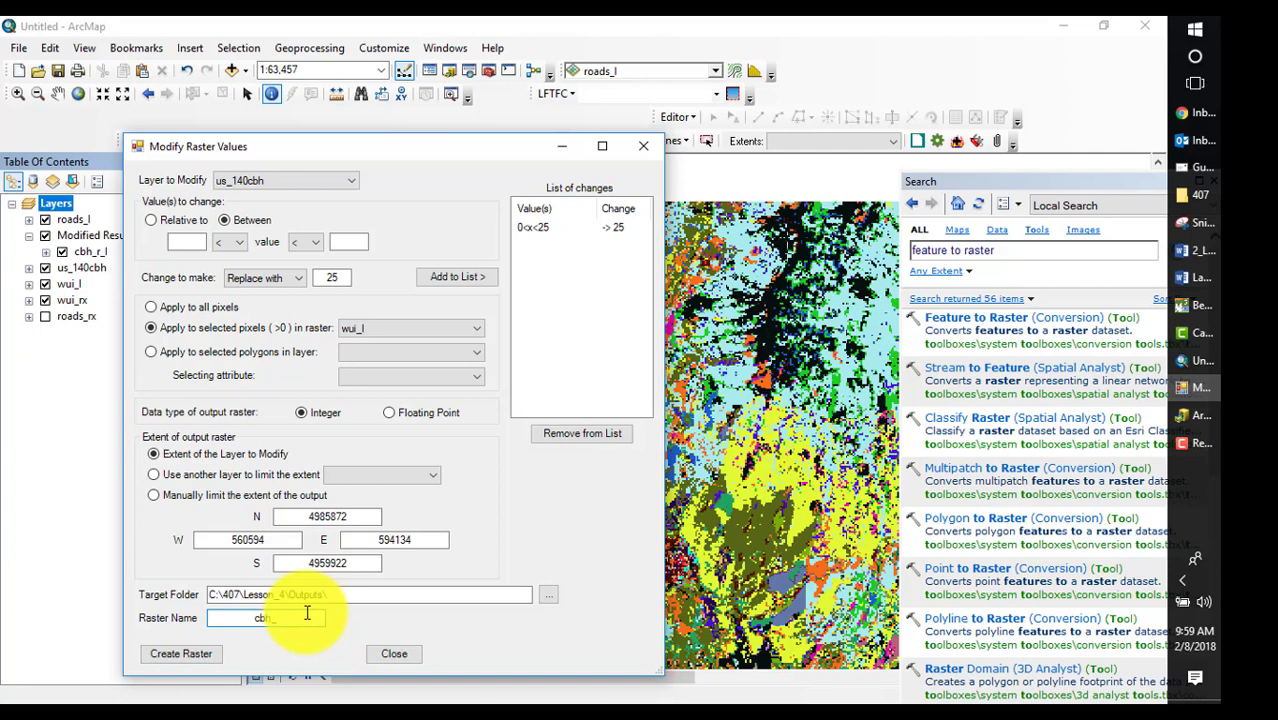
text(cbh_w_l)
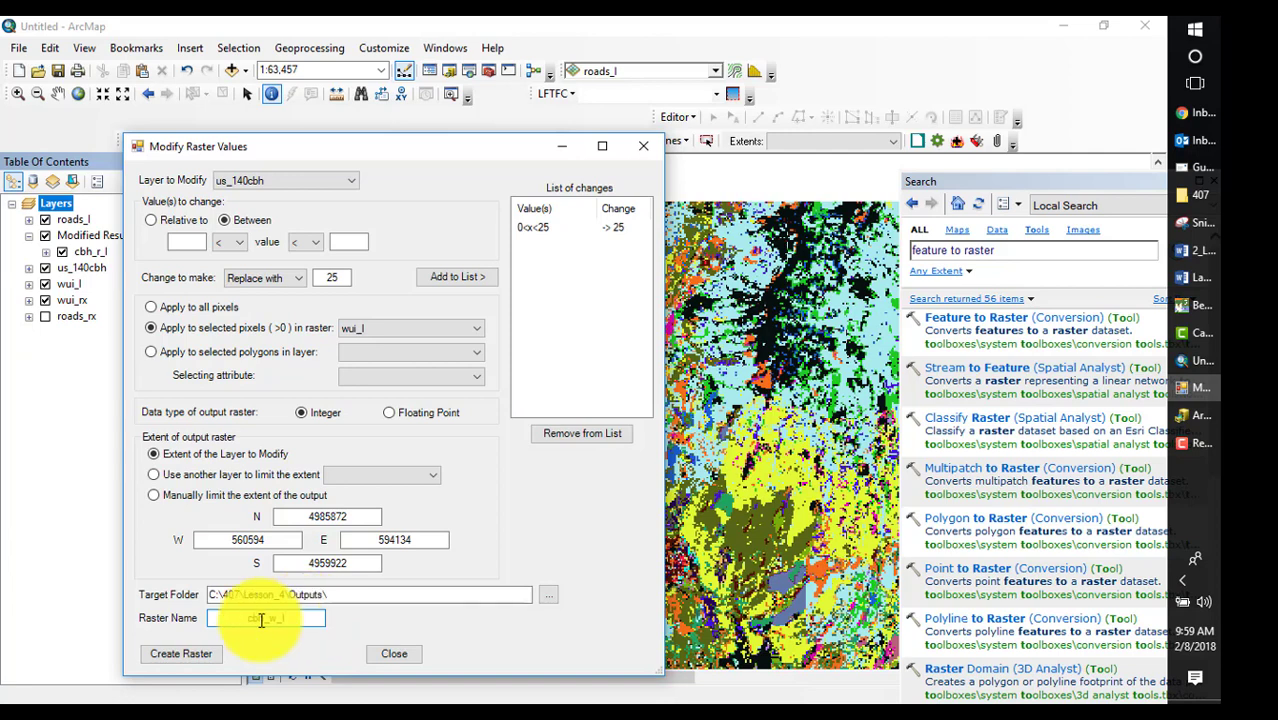
click(195, 654)
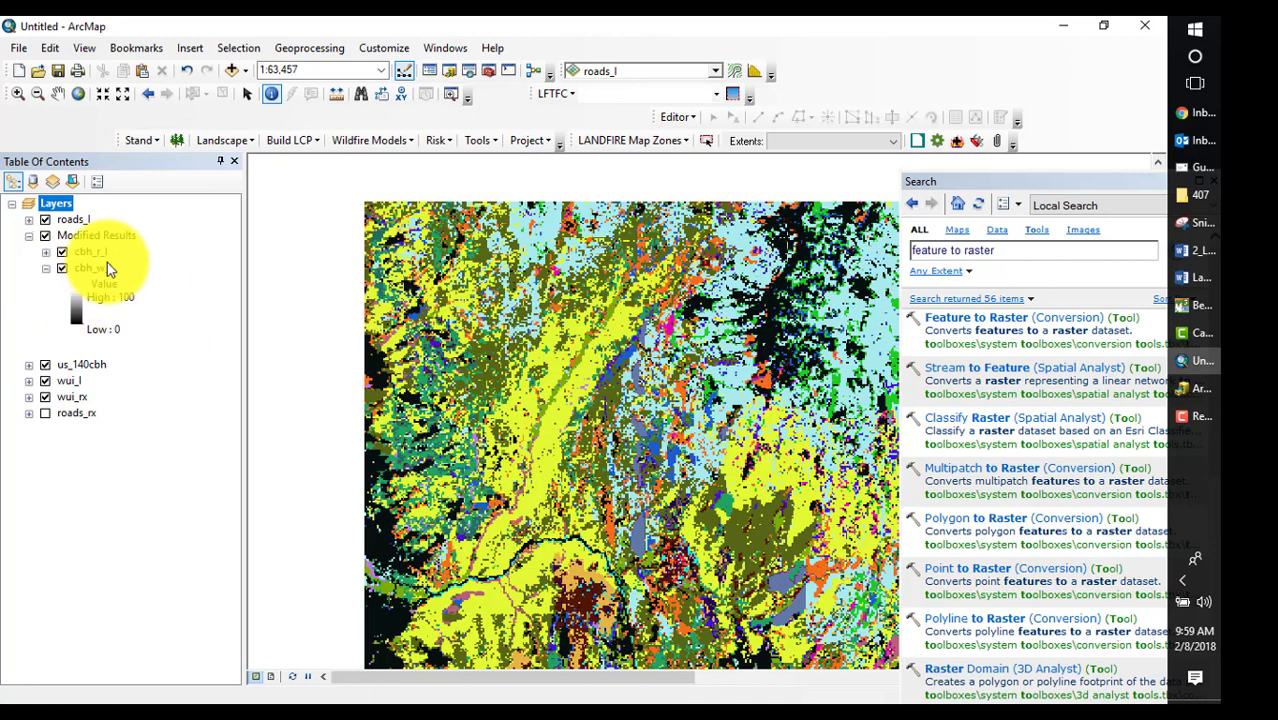
- Set up a Modify Raster Values change on cbh_r_l that replaces values greater than 0 and less than 15 with 15
click(493, 140)
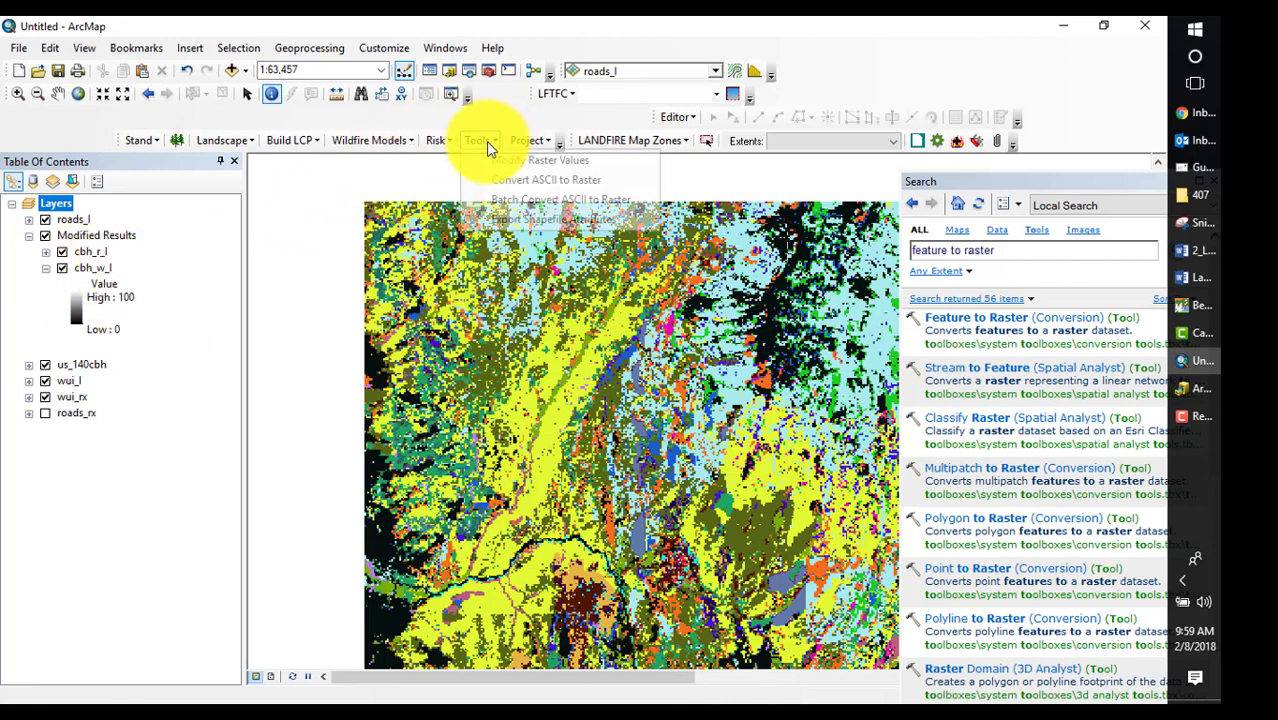
click(502, 158)
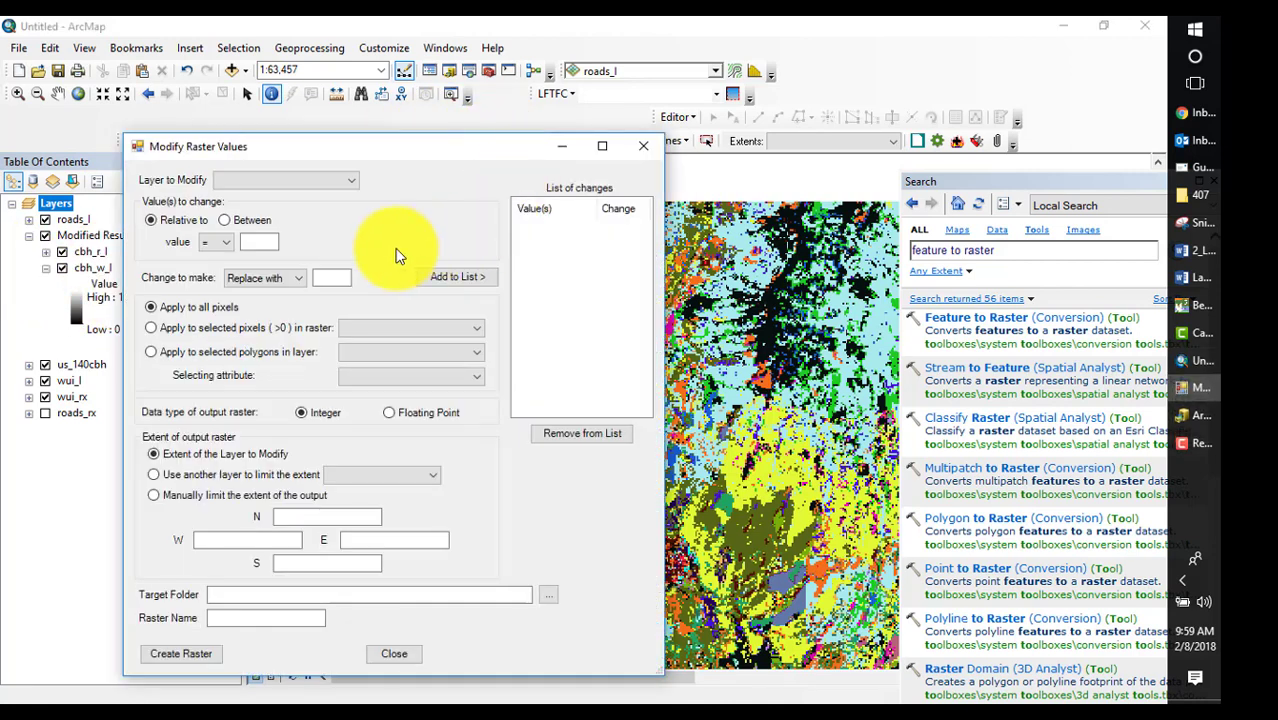
click(350, 182)
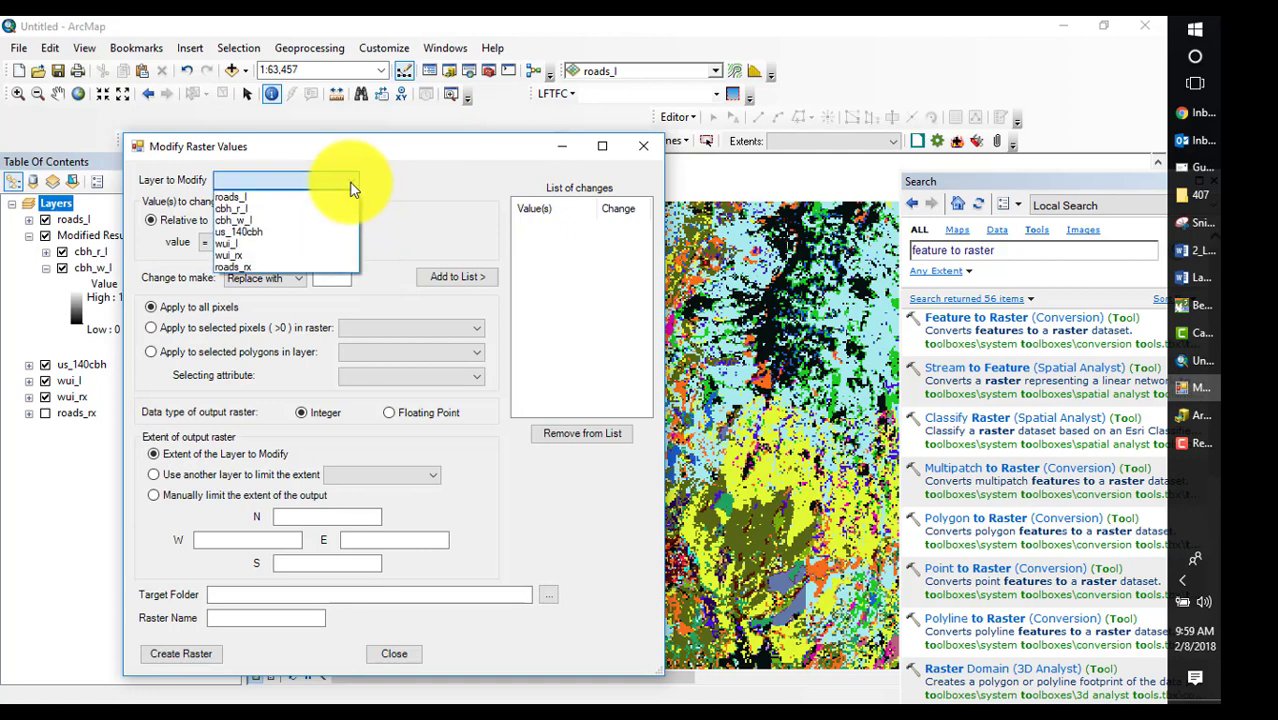
click(245, 209)
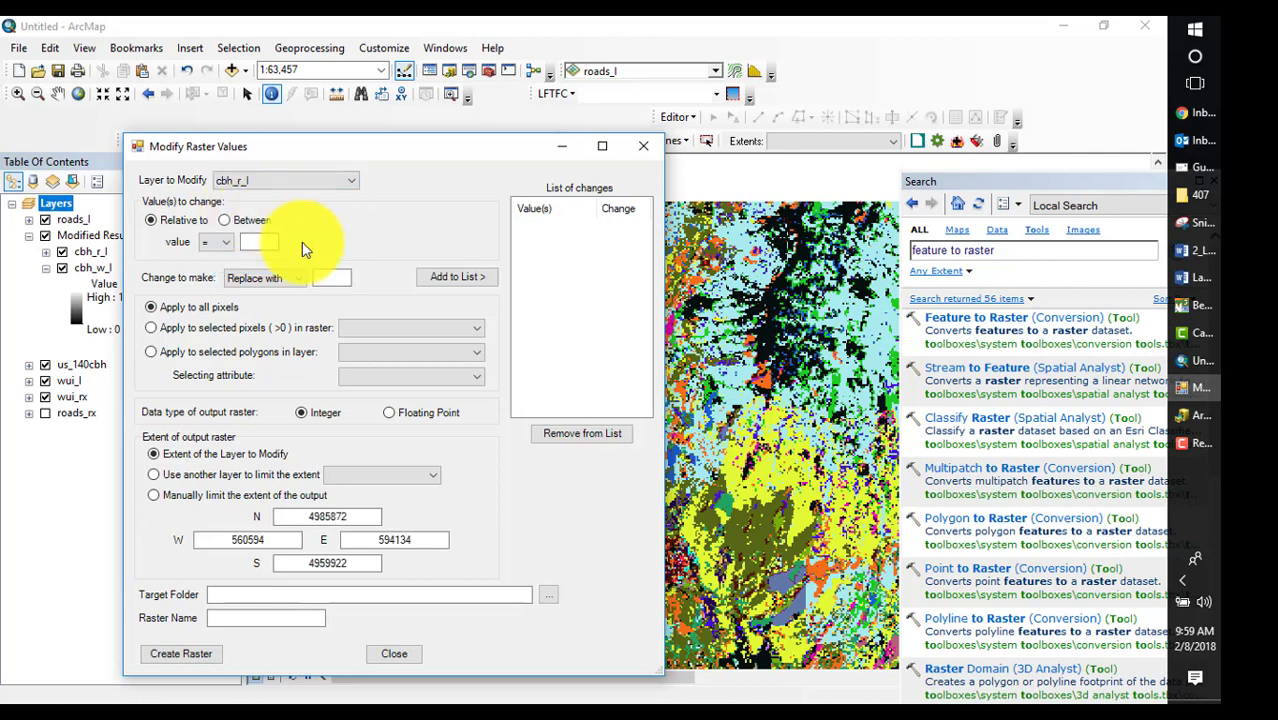
click(225, 221)
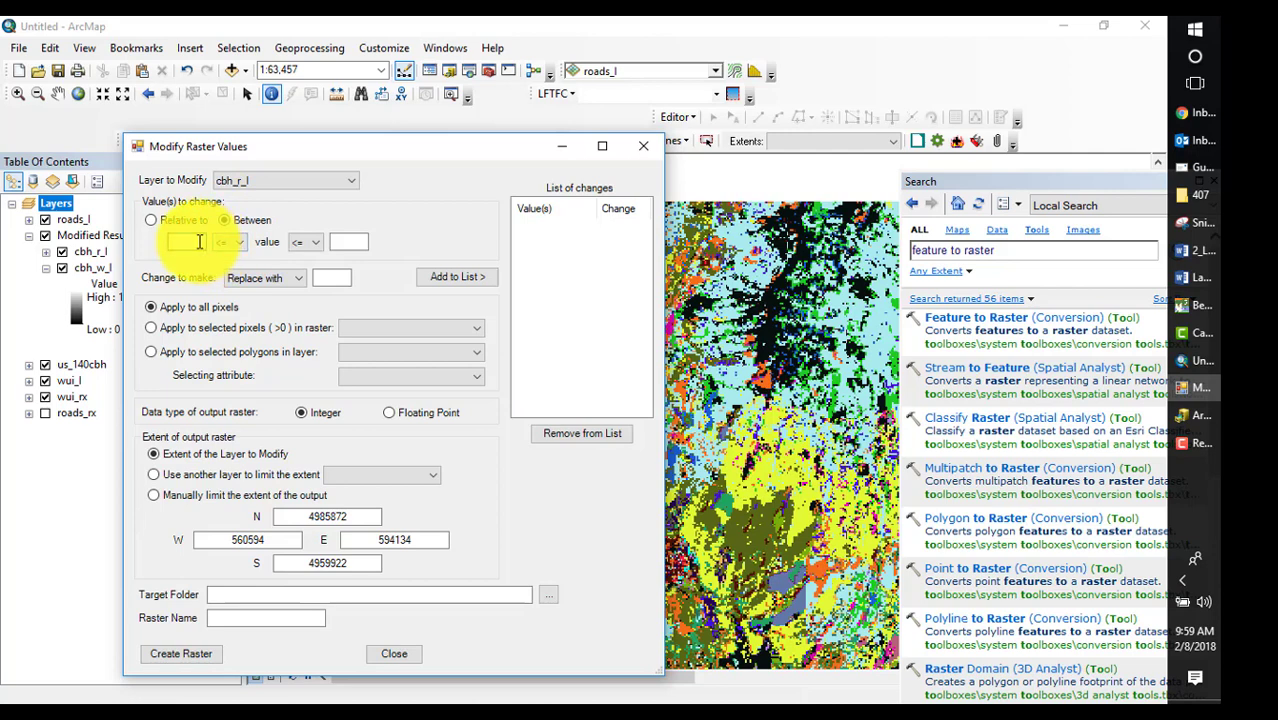
click(238, 244)
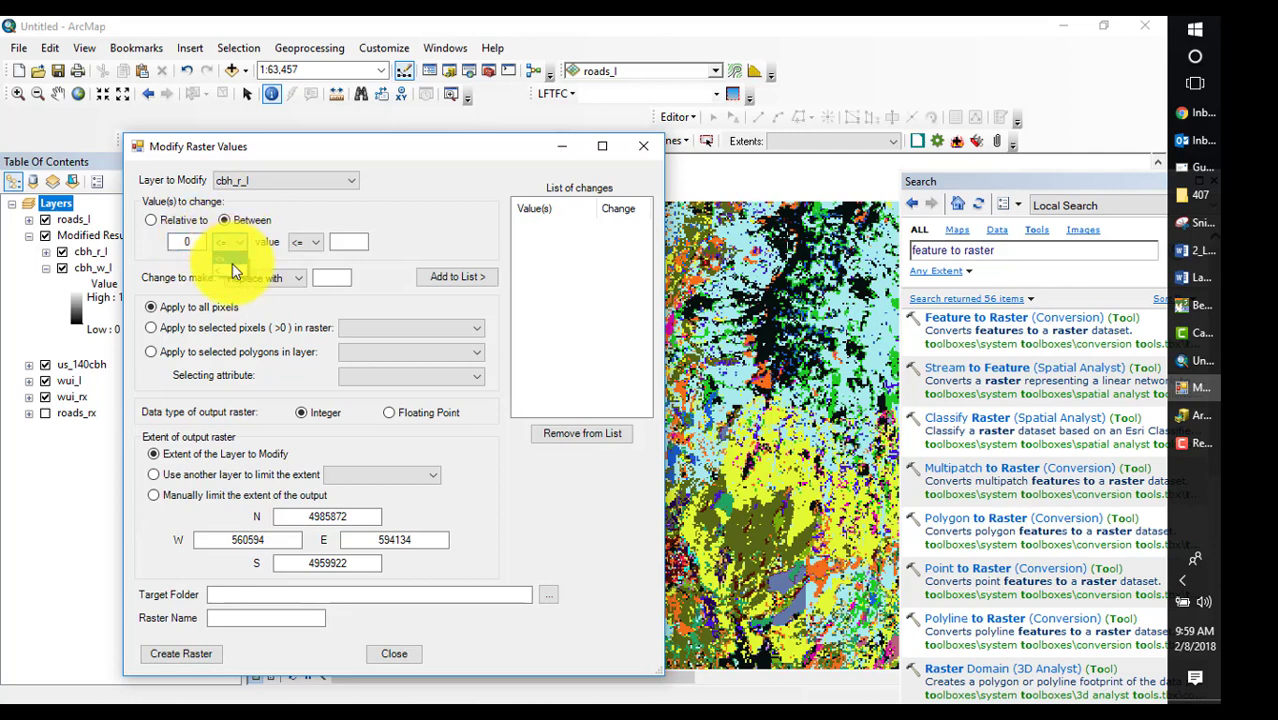
click(232, 262)
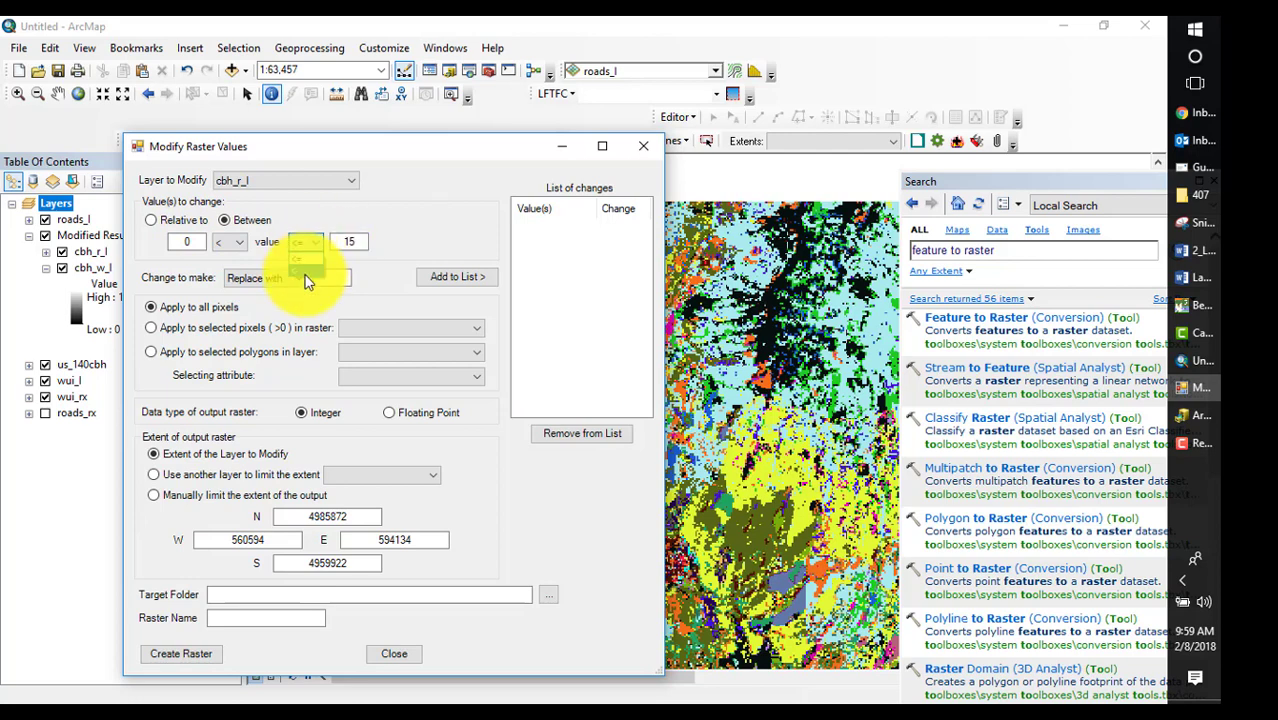
click(308, 276)
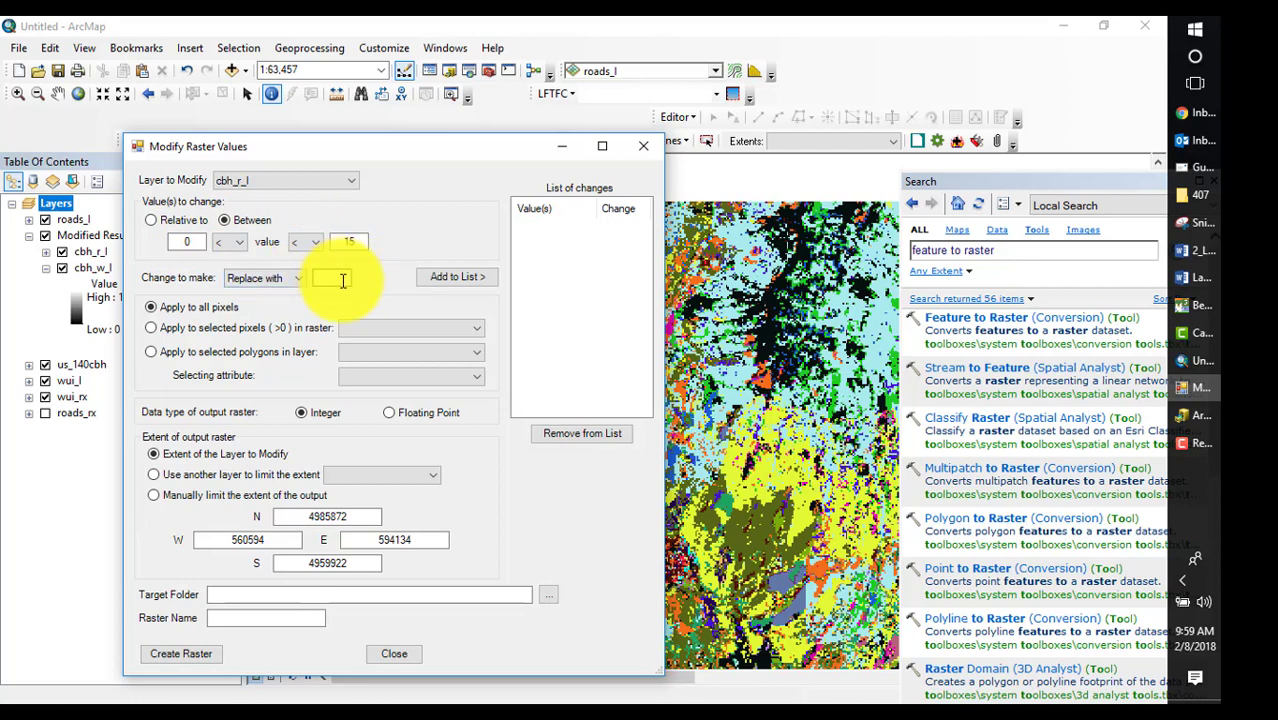
click(455, 280)
- Limit the change to selected pixels in roads_rx and create the raster cbh_roads in C:\407\Lesson_4\Outputs\
click(458, 327)
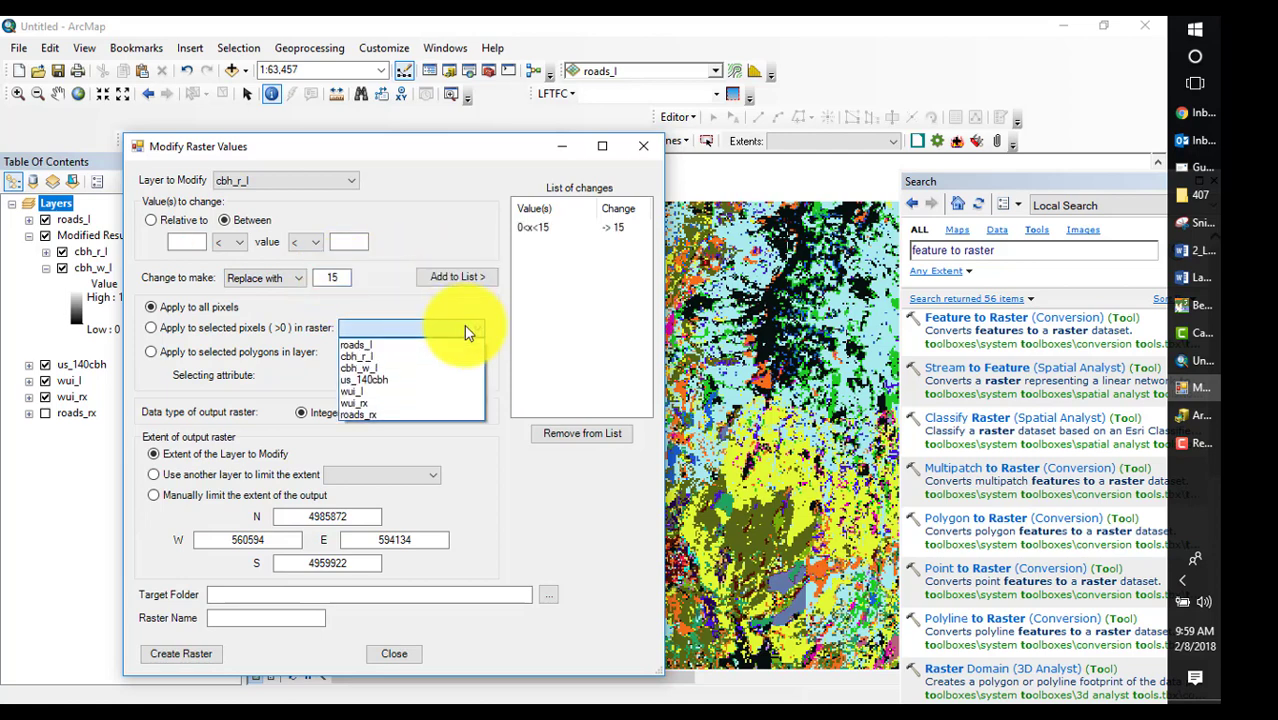
click(389, 414)
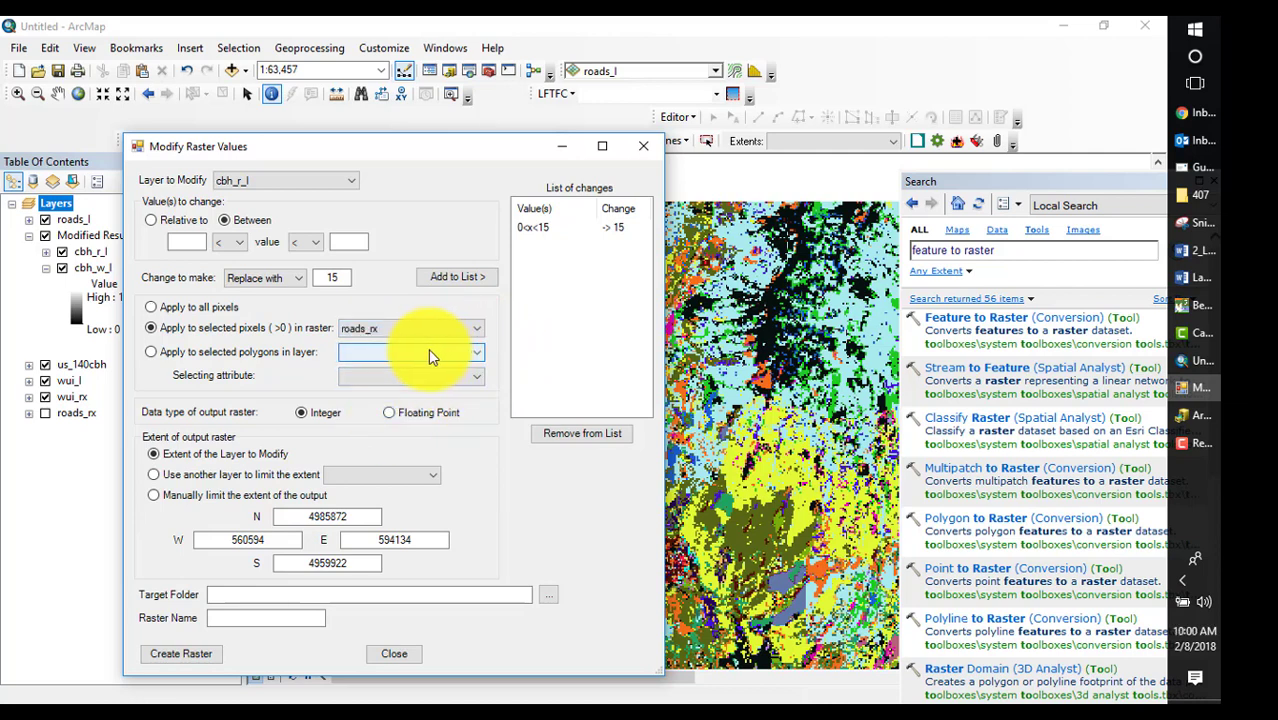
click(450, 594)
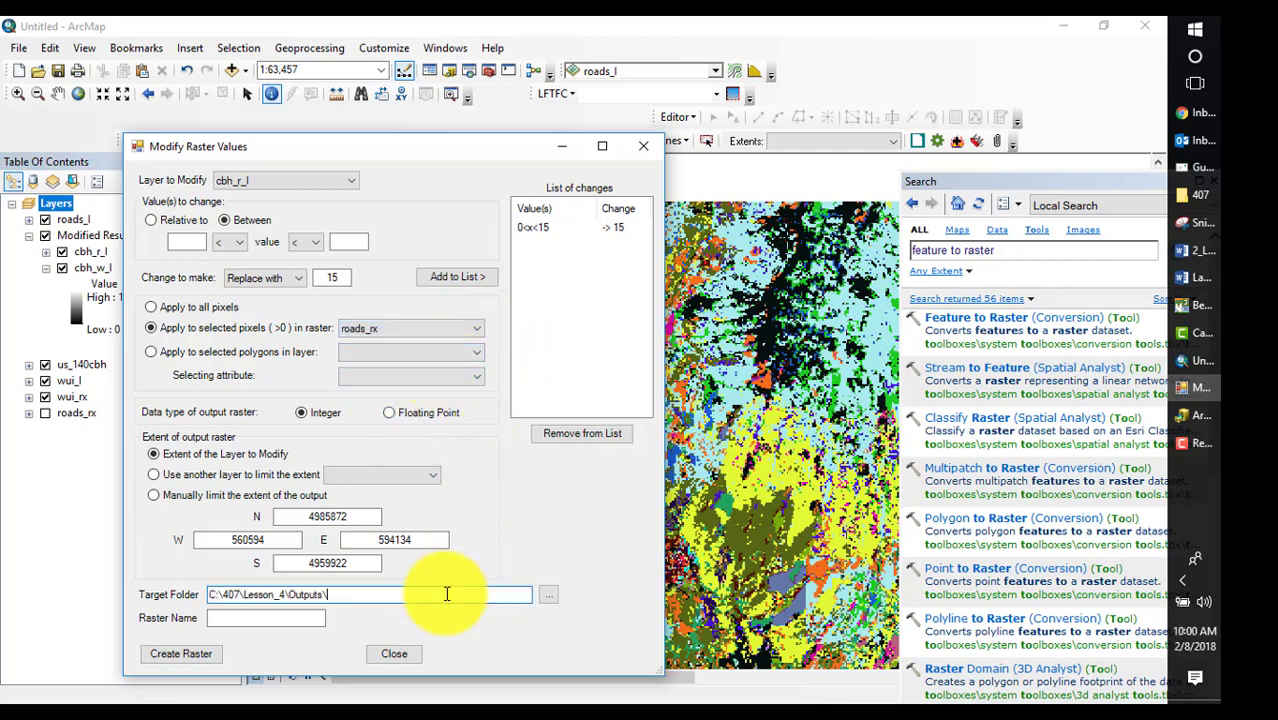
click(296, 618)
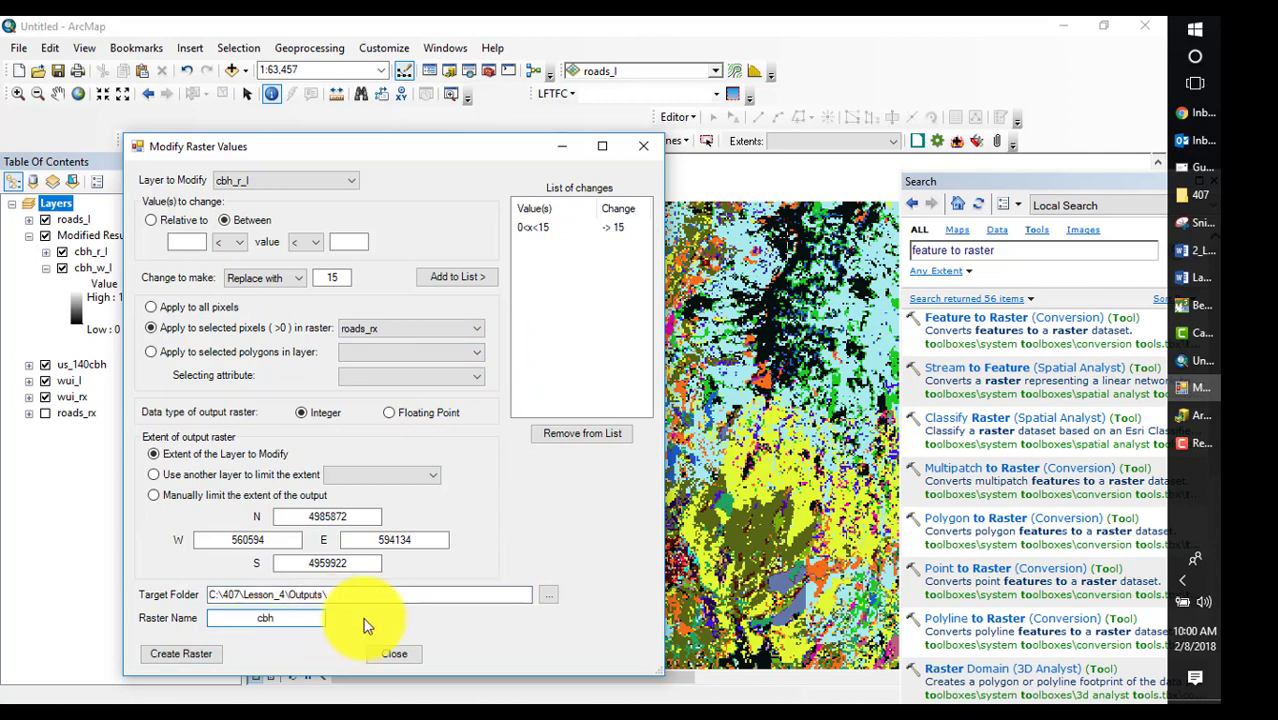
text(cbh_roads)
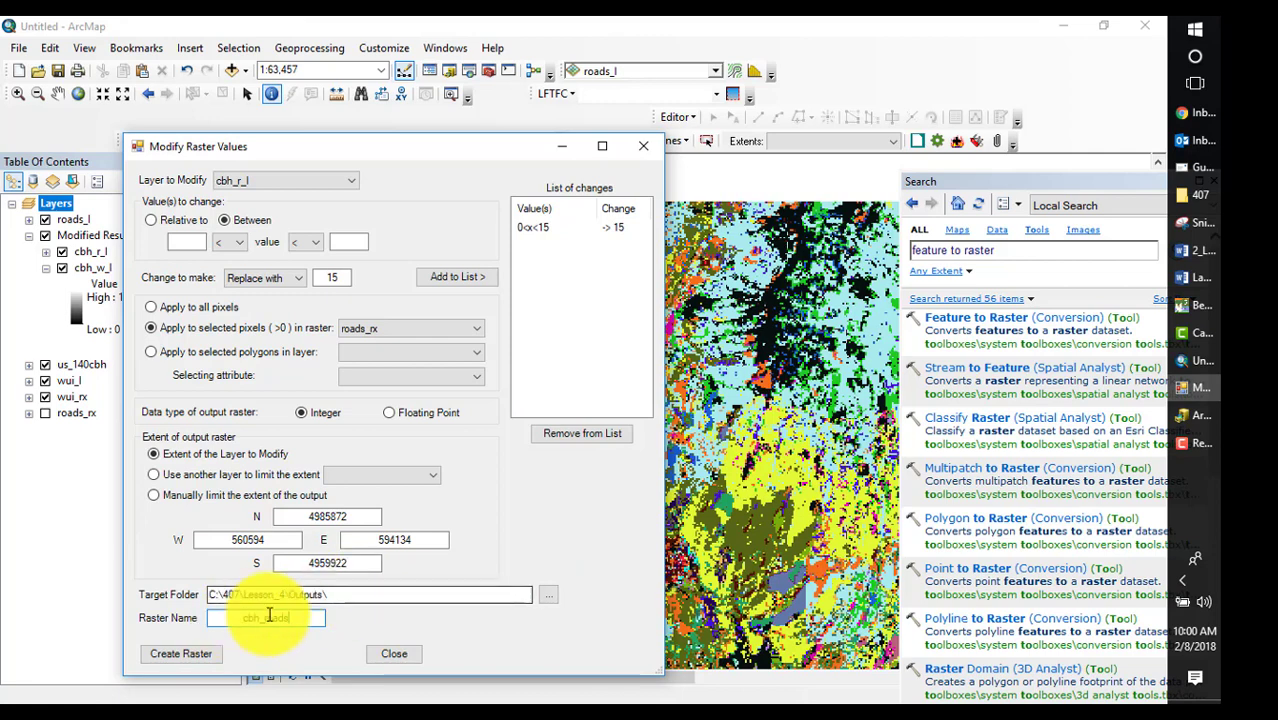
click(197, 654)
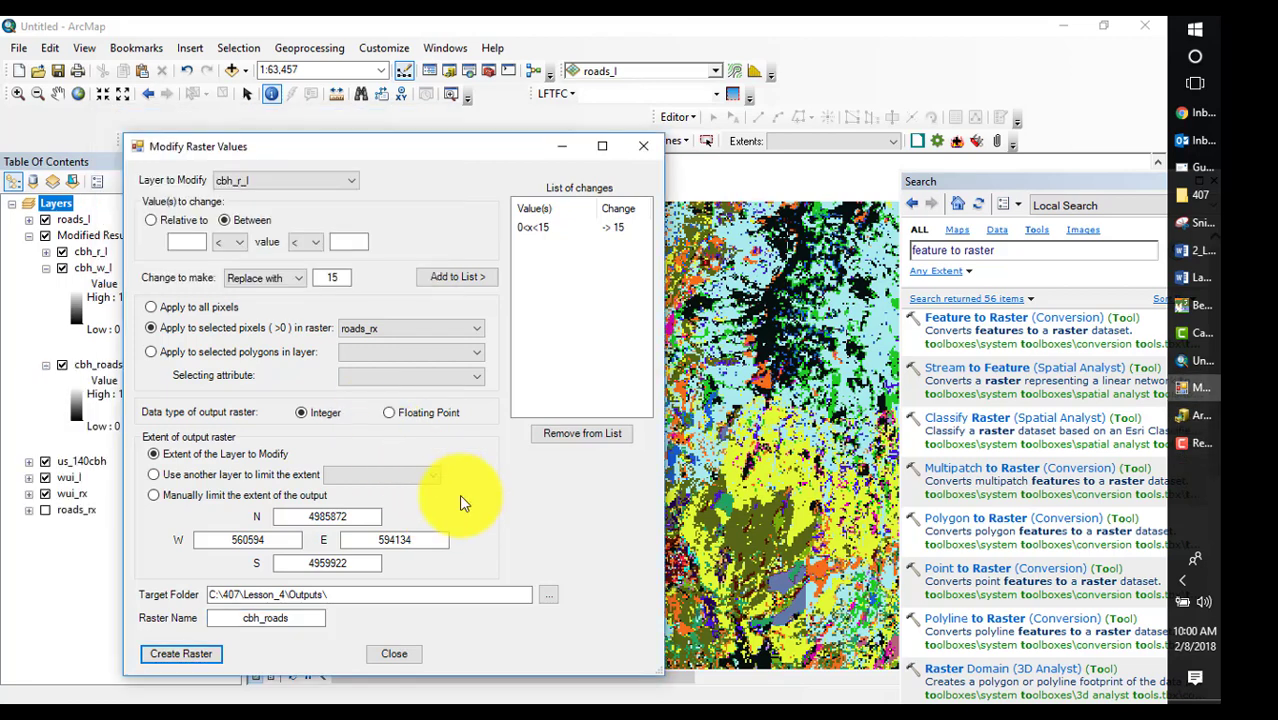
click(645, 148)
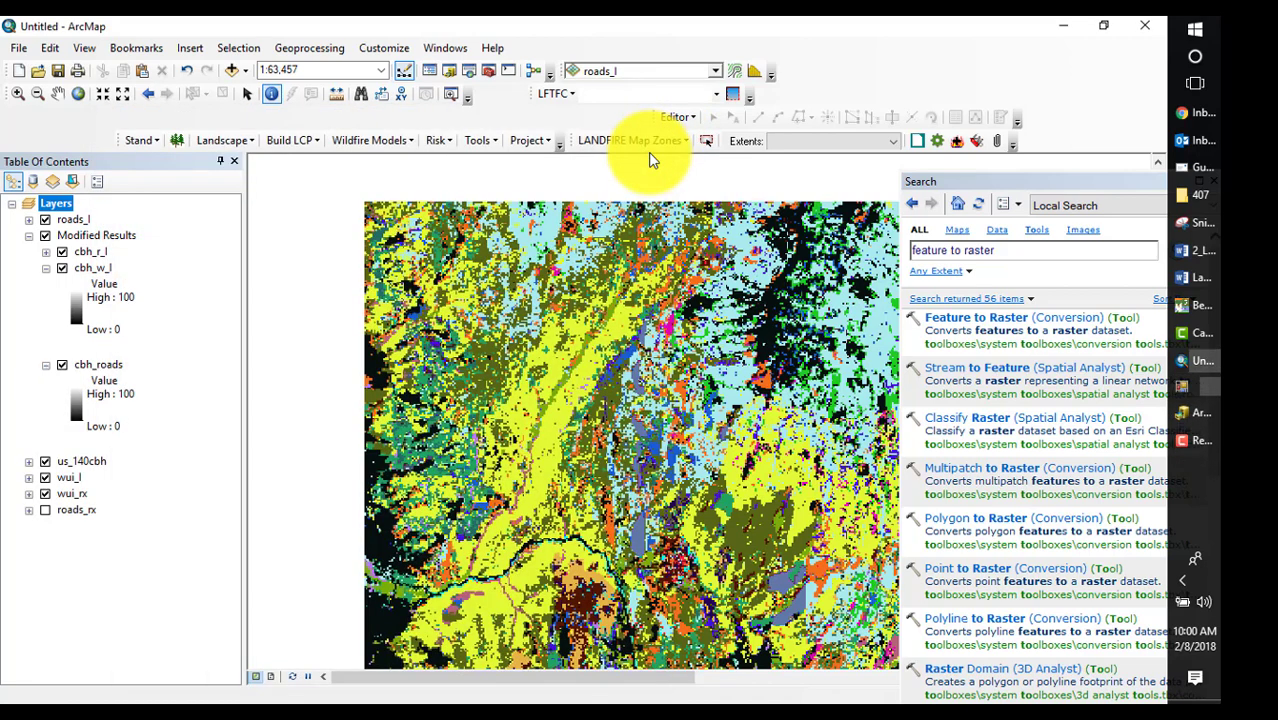
- Set up a Modify Raster Values change on cbh_w_l that replaces values greater than 0 and less than 15 with 15
click(486, 140)
click(504, 161)
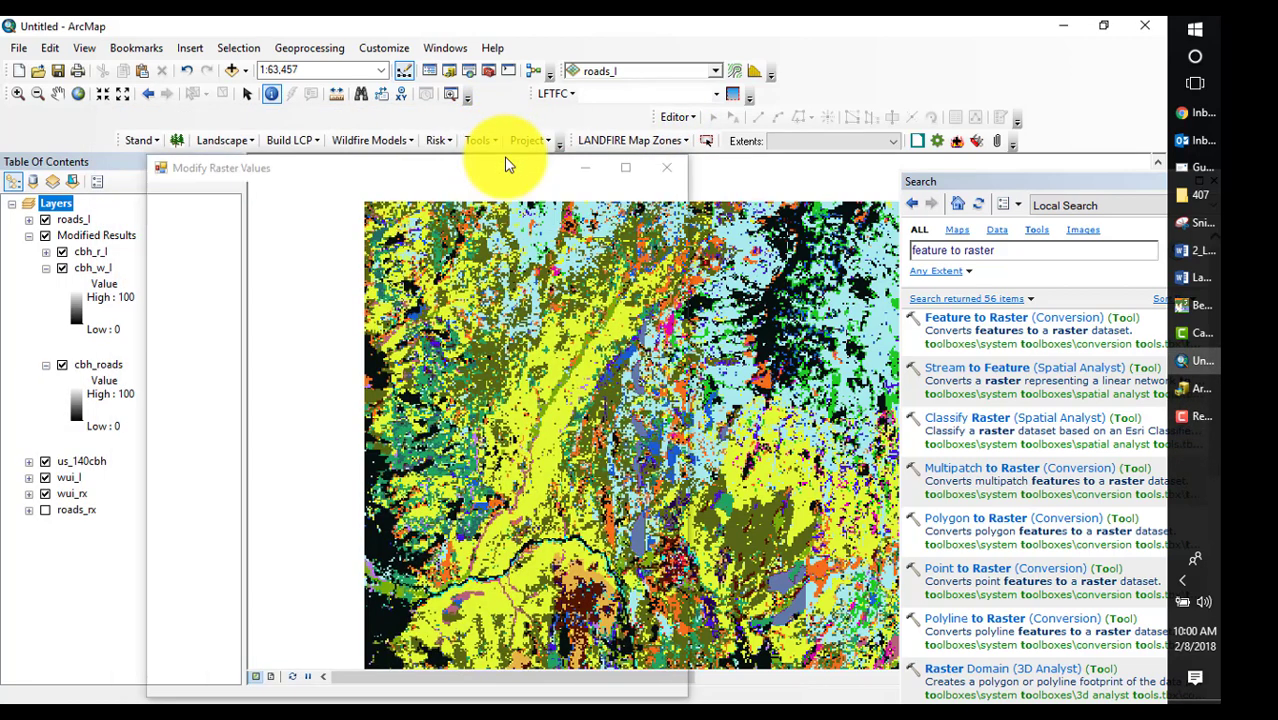
click(370, 200)
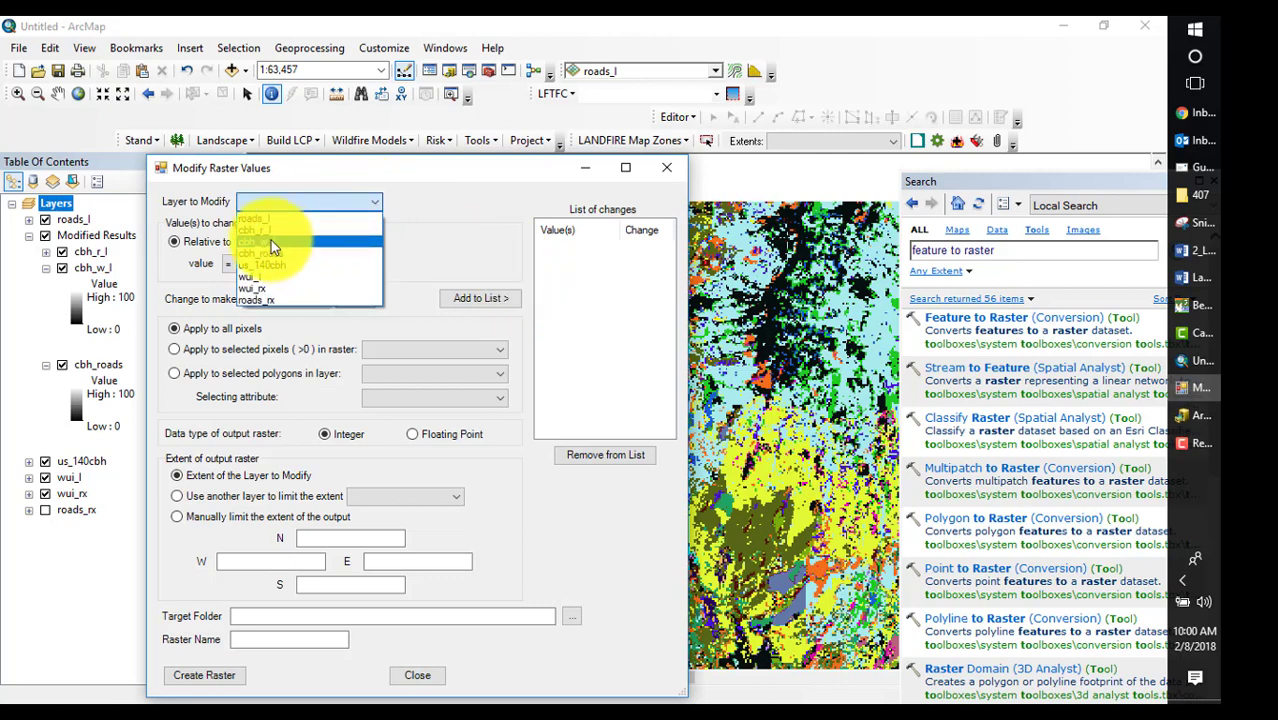
click(271, 241)
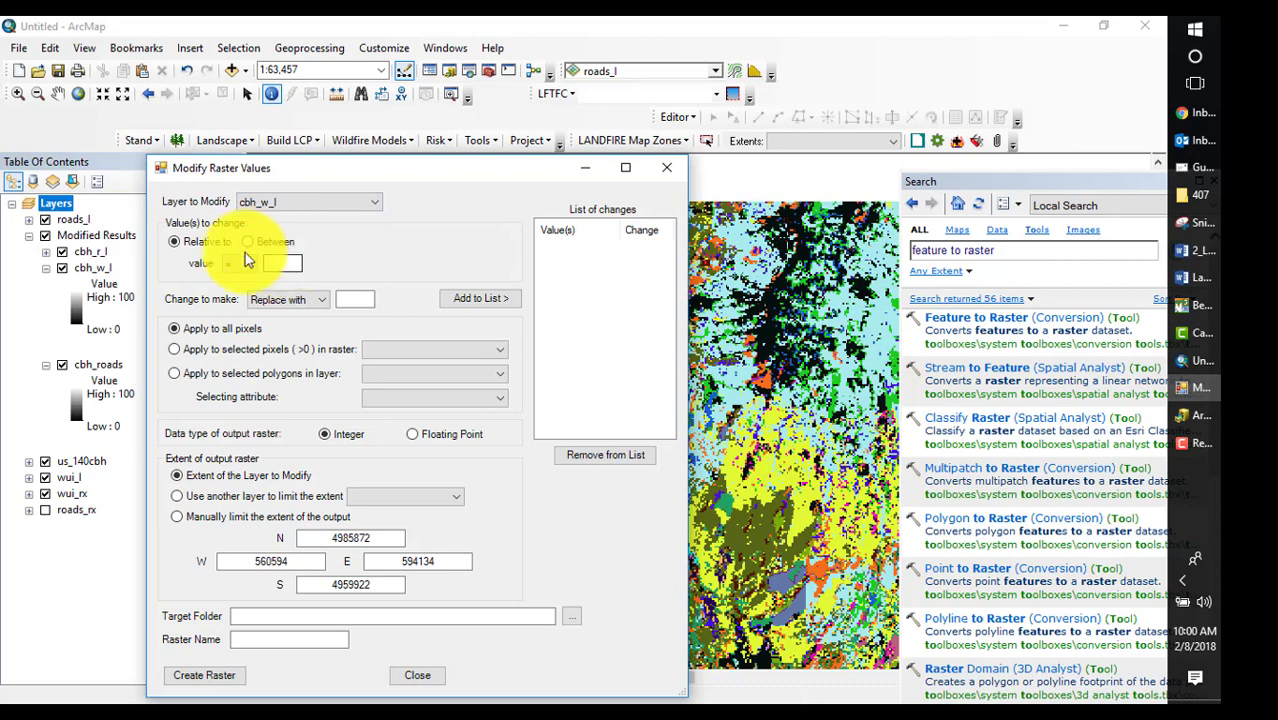
click(249, 242)
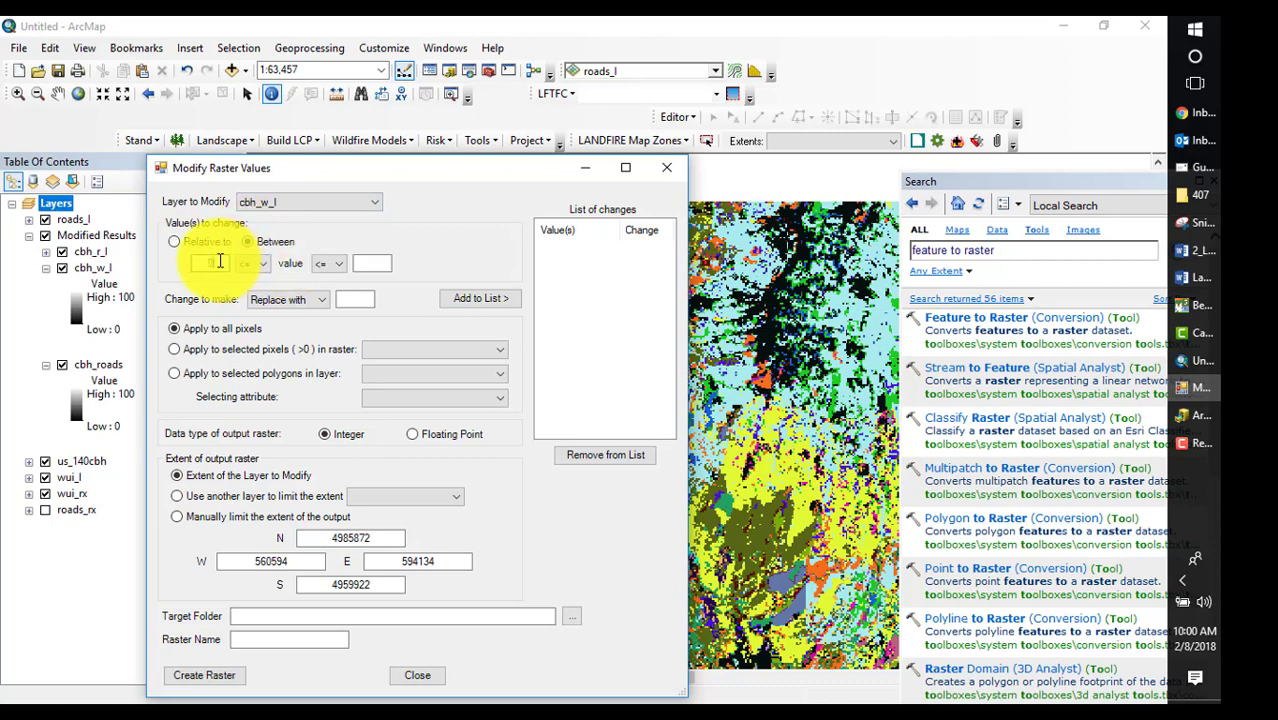
click(220, 261)
click(250, 284)
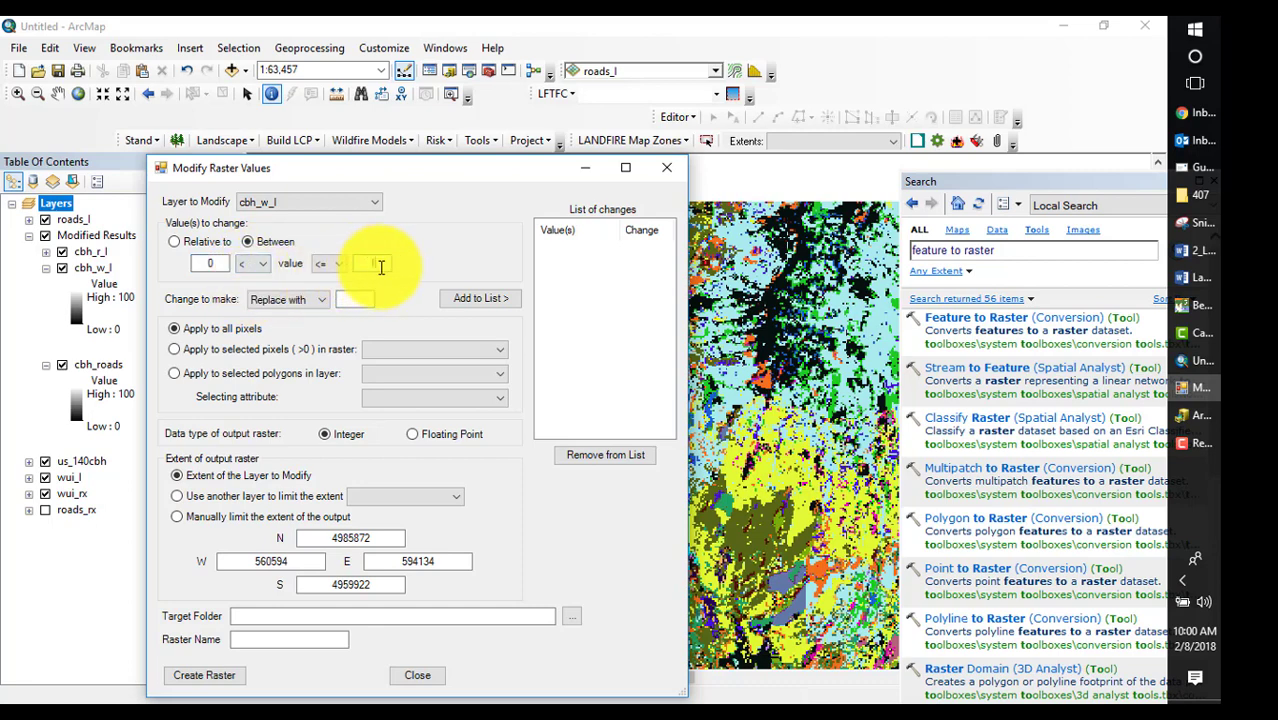
text(15)
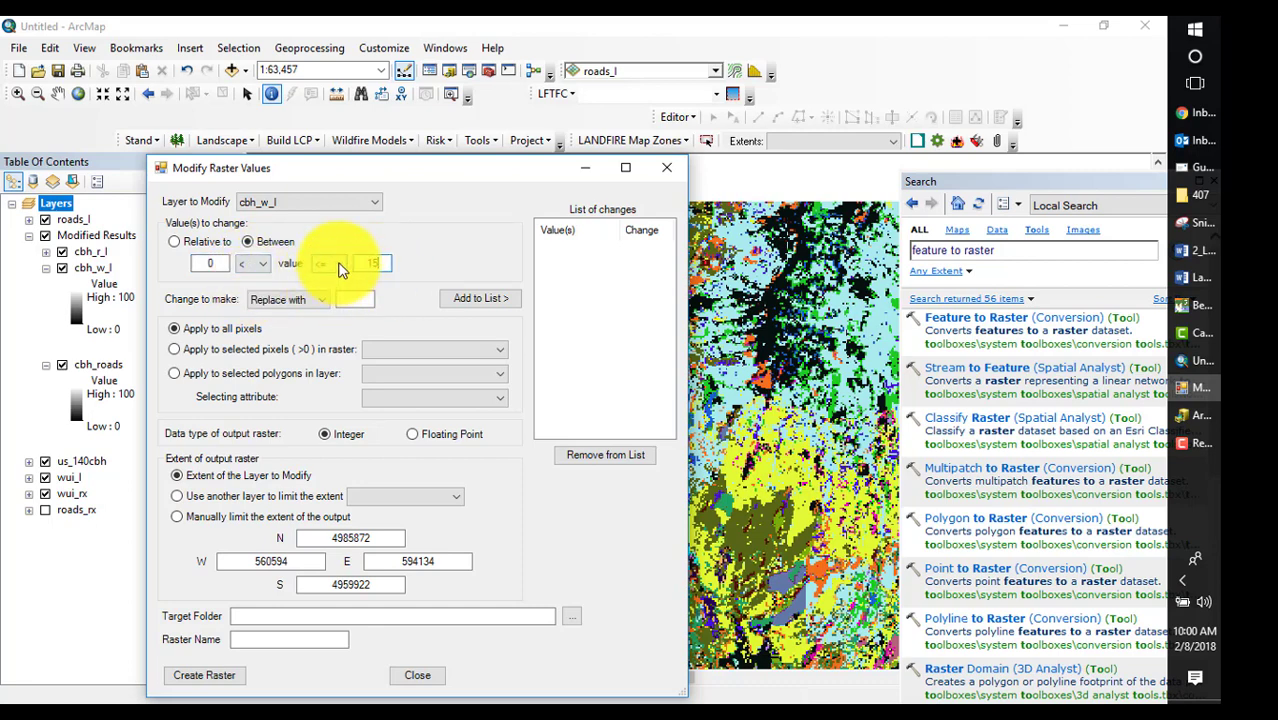
click(339, 265)
click(330, 286)
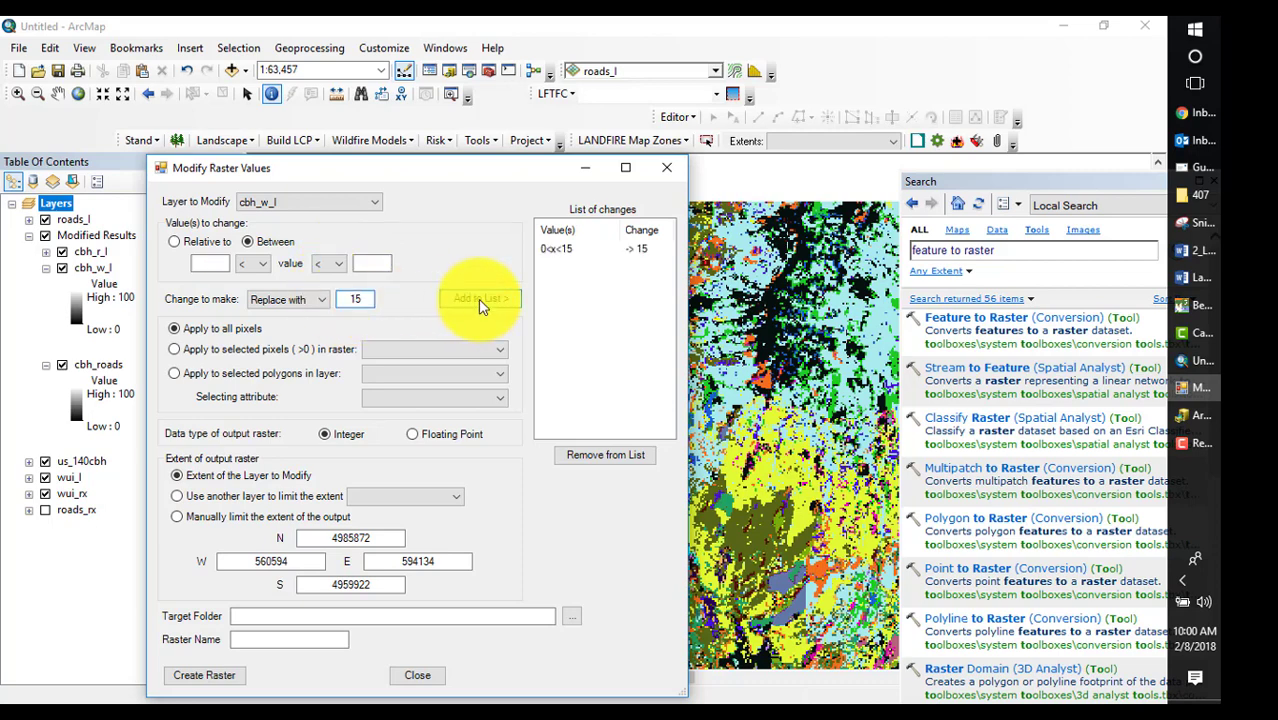
- Limit the change to selected pixels in wui_rx and create the raster cbh_wui in C:\407\Lesson_4\Outputs\
click(497, 350)
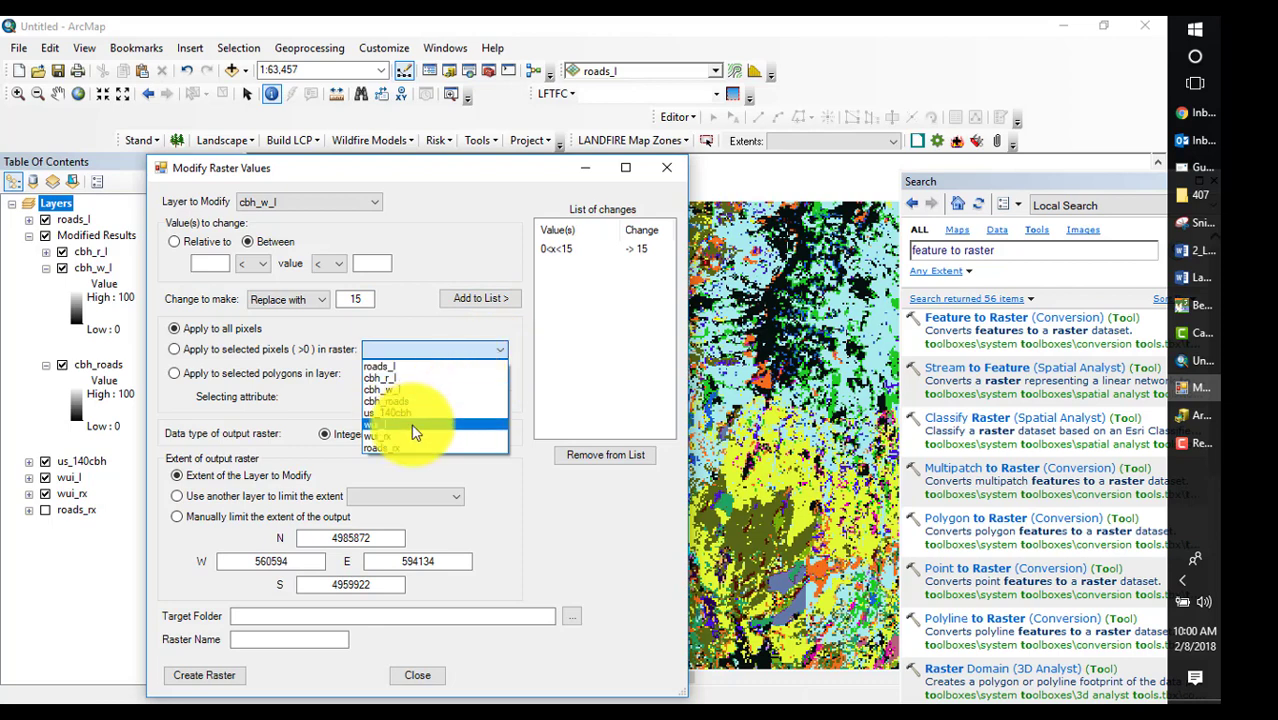
click(413, 437)
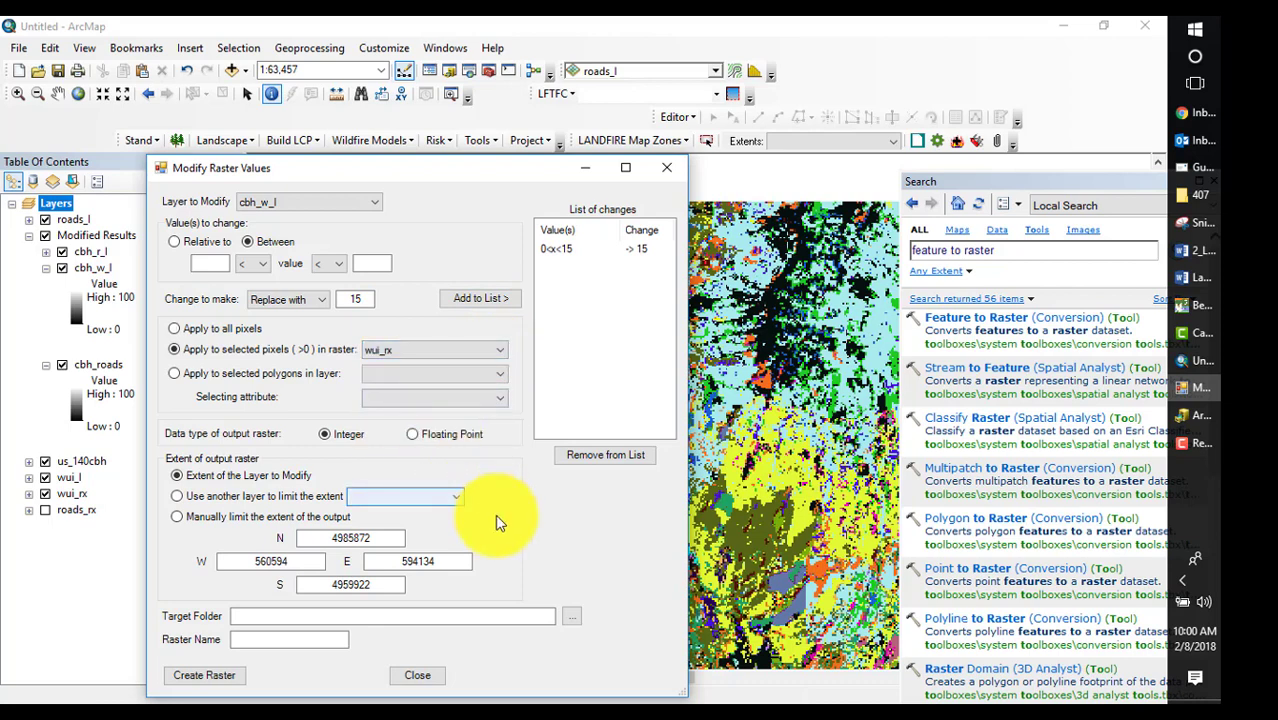
click(412, 615)
text(C:\407\Lesson_4\Outputs\)
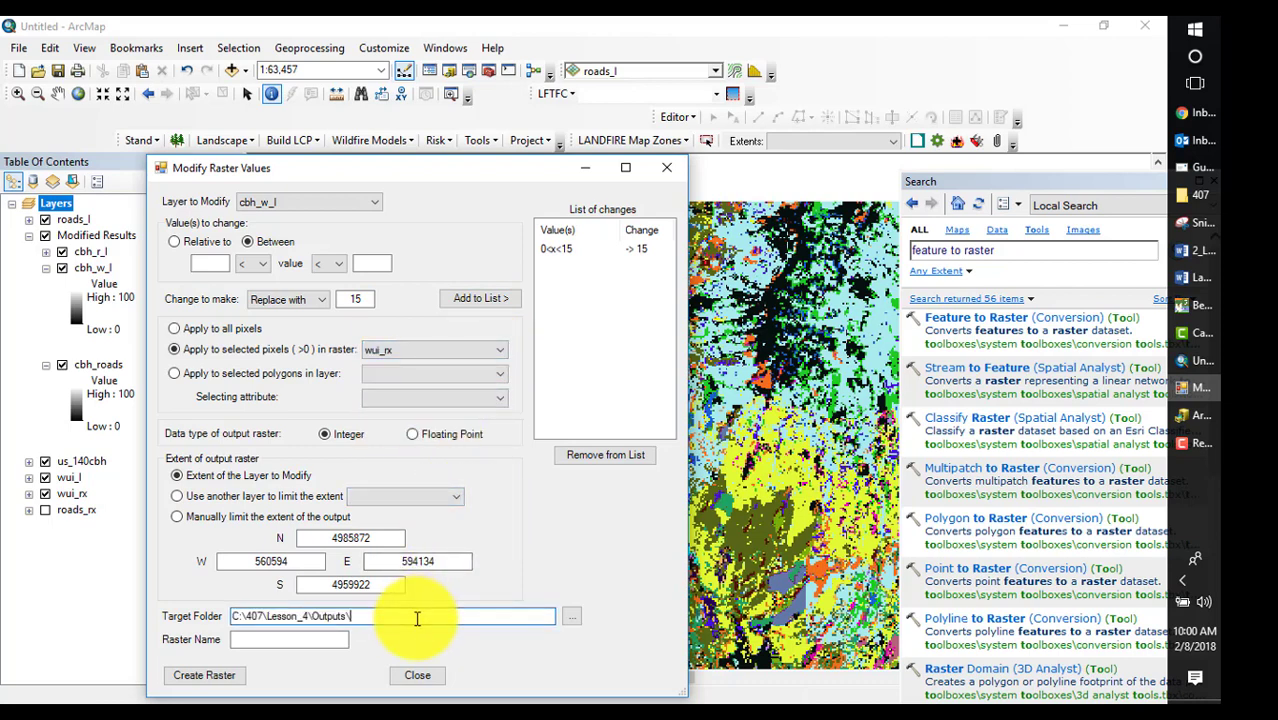
click(308, 641)
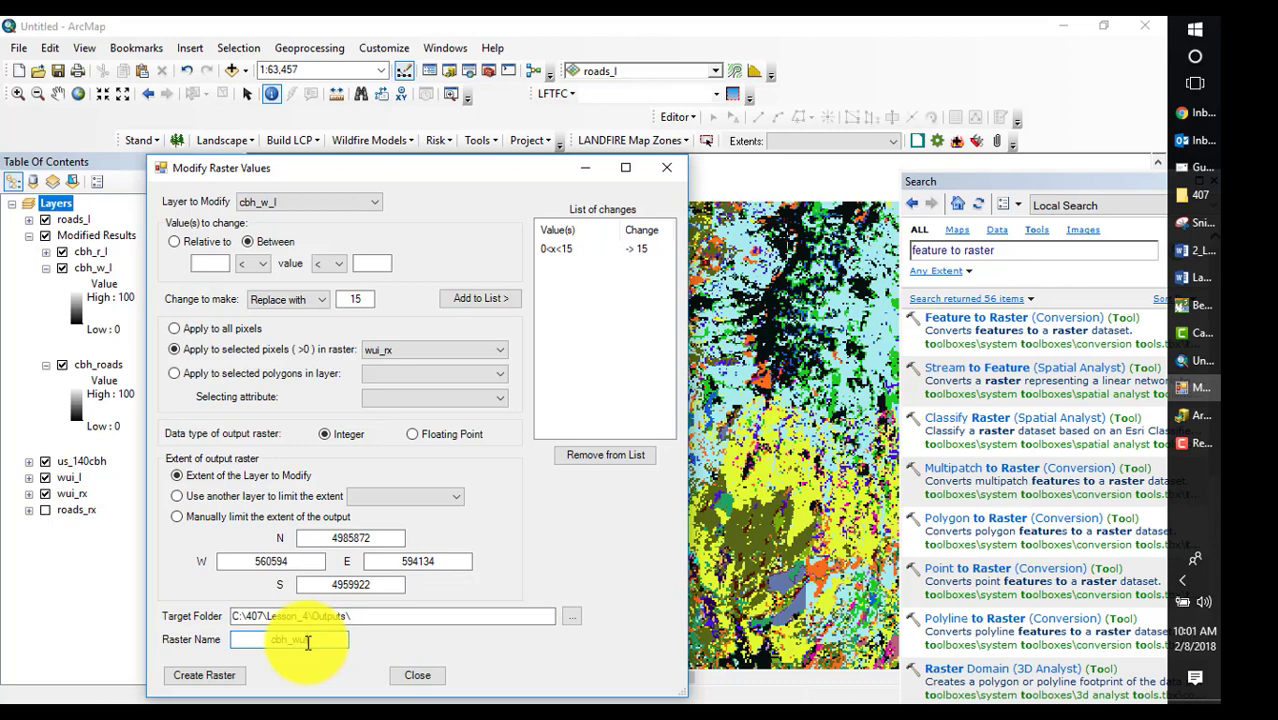
text(cbh_wui)
click(205, 675)
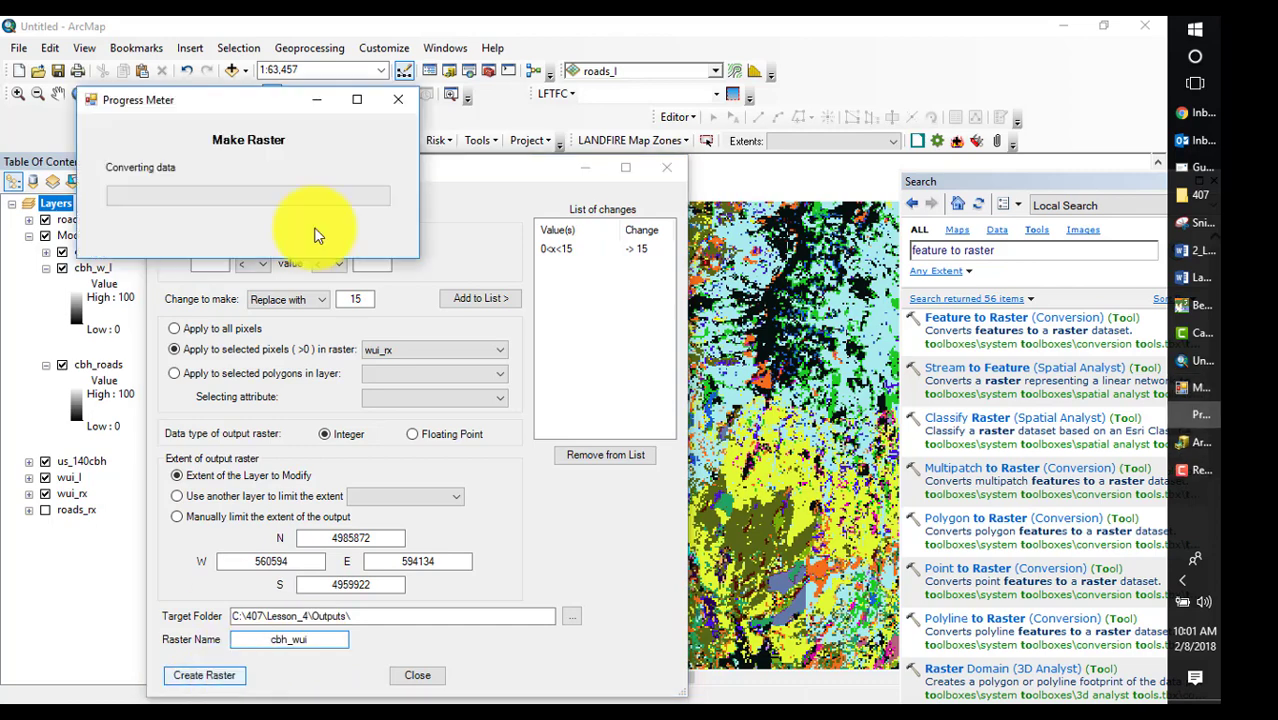
click(666, 172)
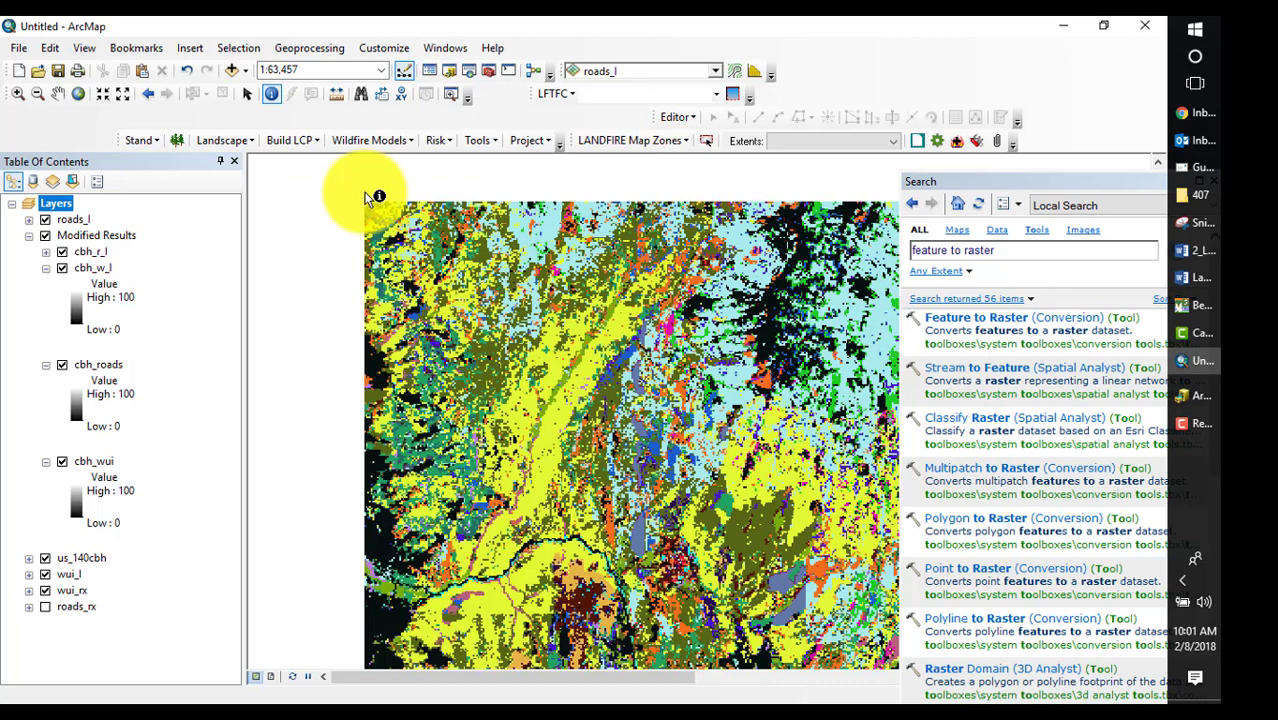
- Collapse the legends of the modified cbh layers and move wui_l, wui_rx and roads_rx above the Modified Results group
click(45, 268)
click(46, 284)
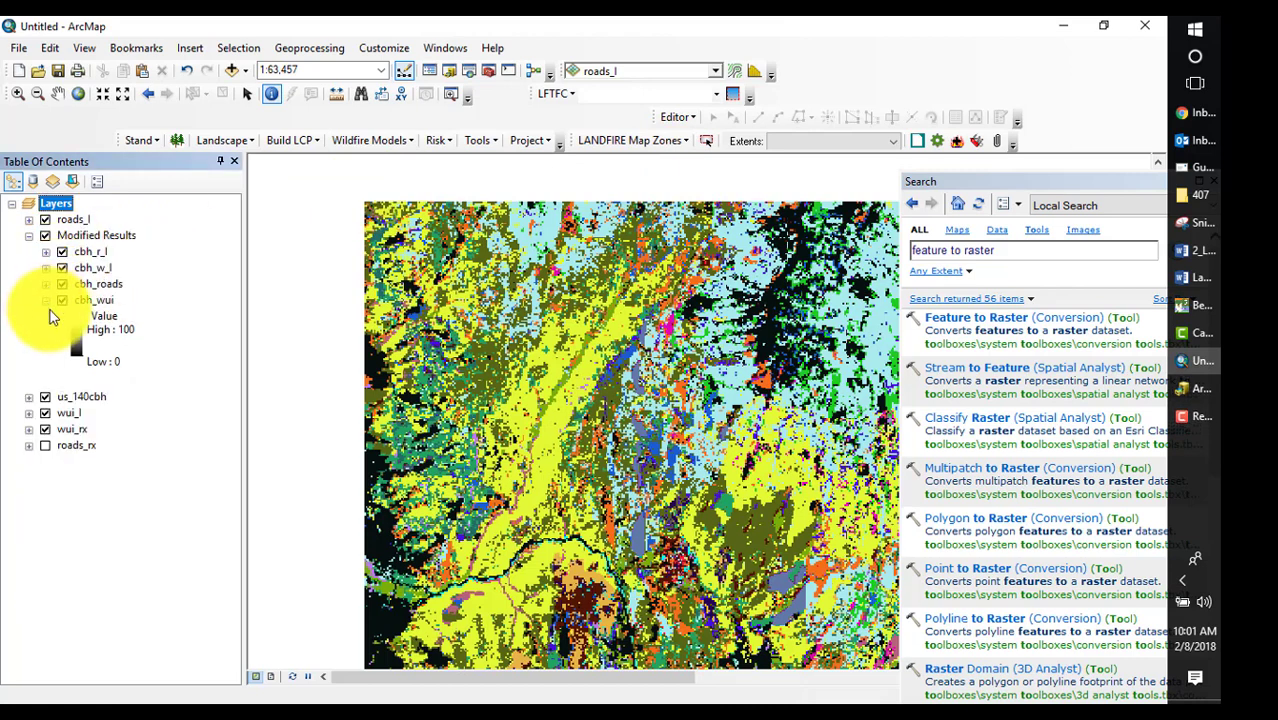
click(45, 300)
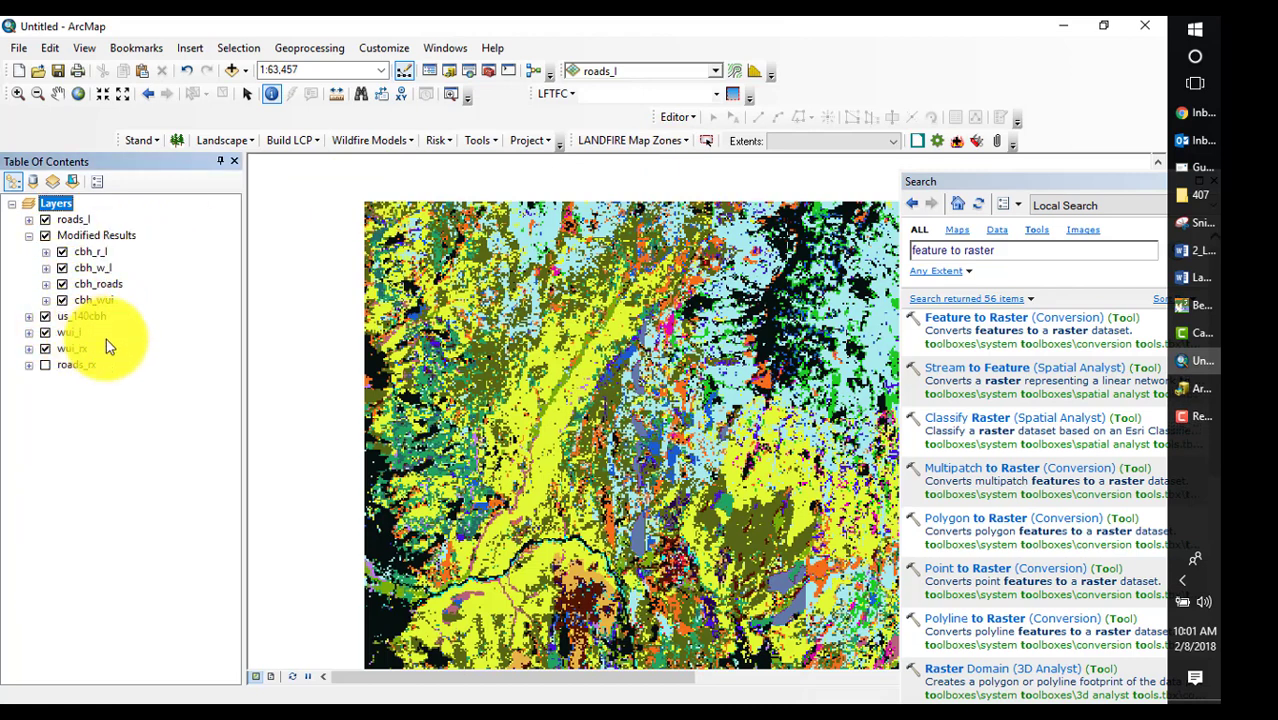
click(73, 346)
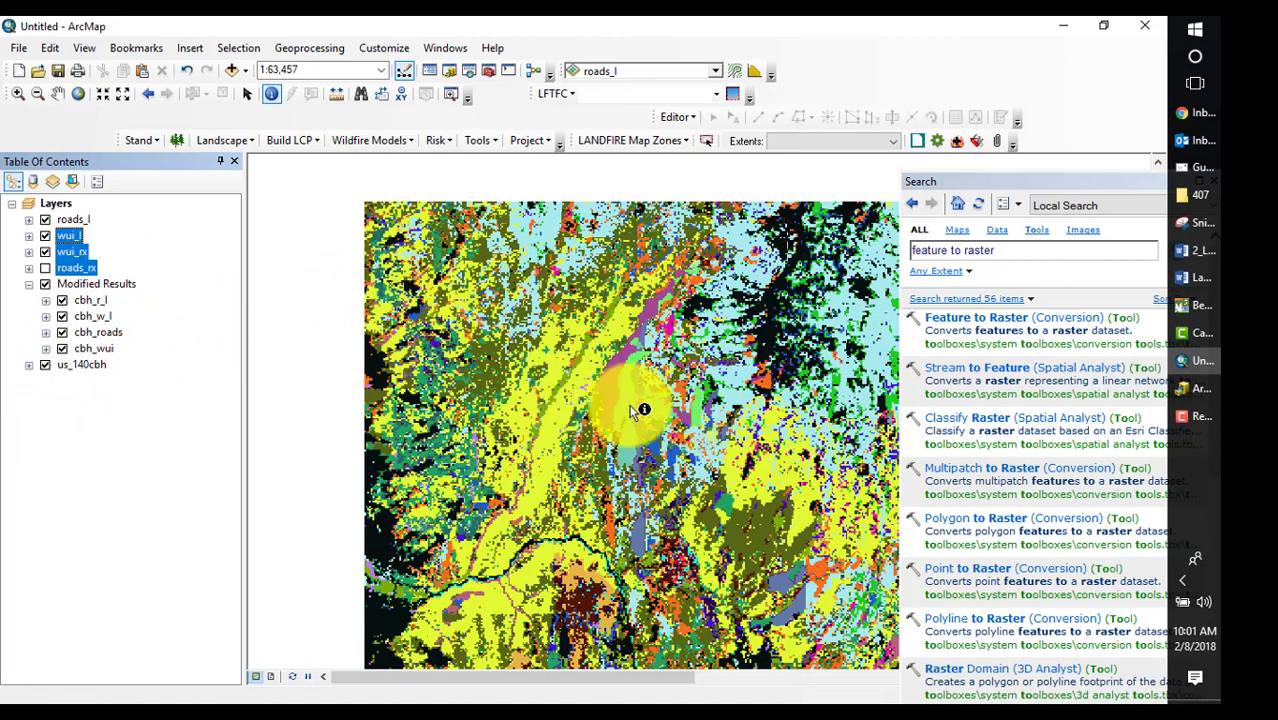
- Identify pixels inside the WUI treatment areas, with roads_l hidden, to compare the modified canopy base height values with us_140cbh
click(632, 411)
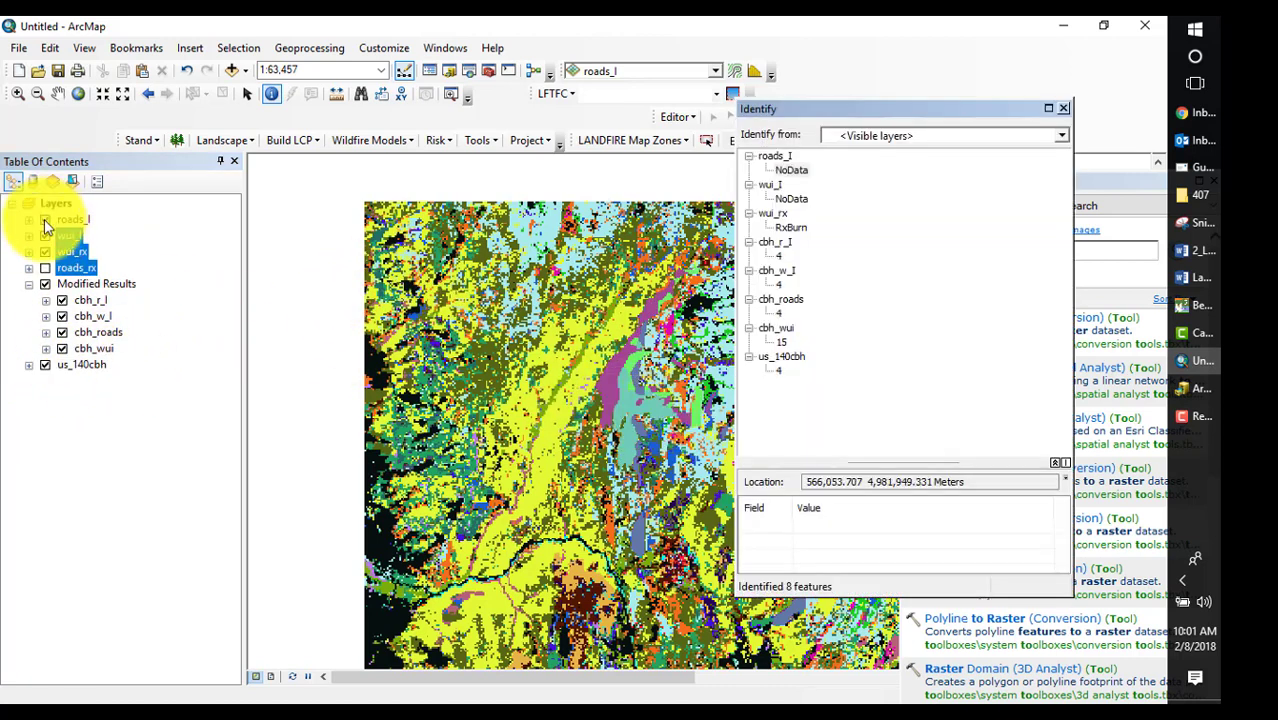
click(44, 220)
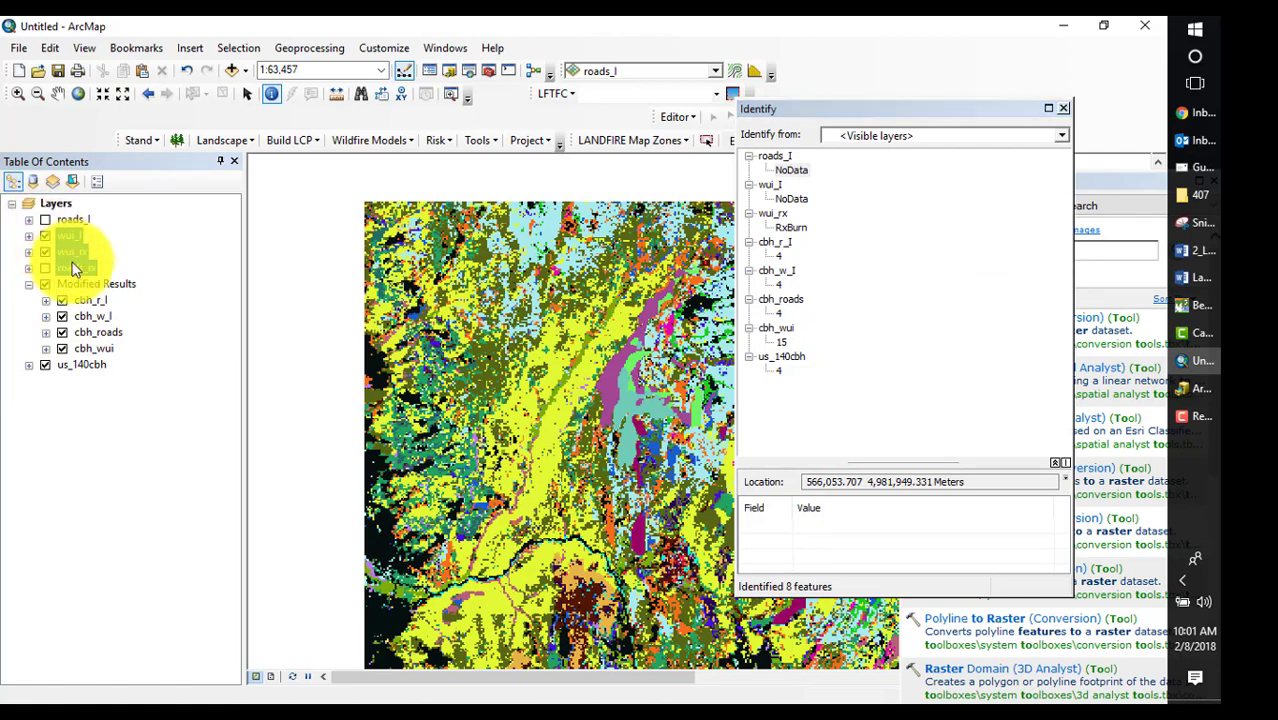
click(635, 415)
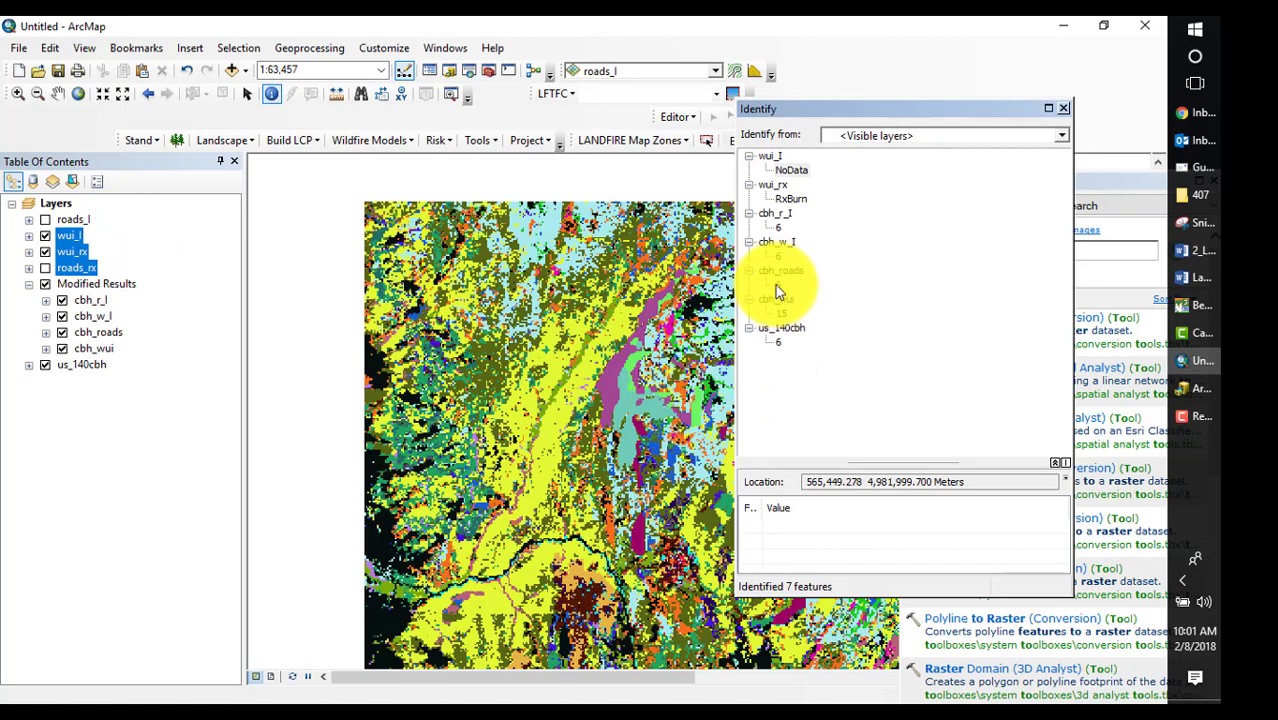
click(608, 390)
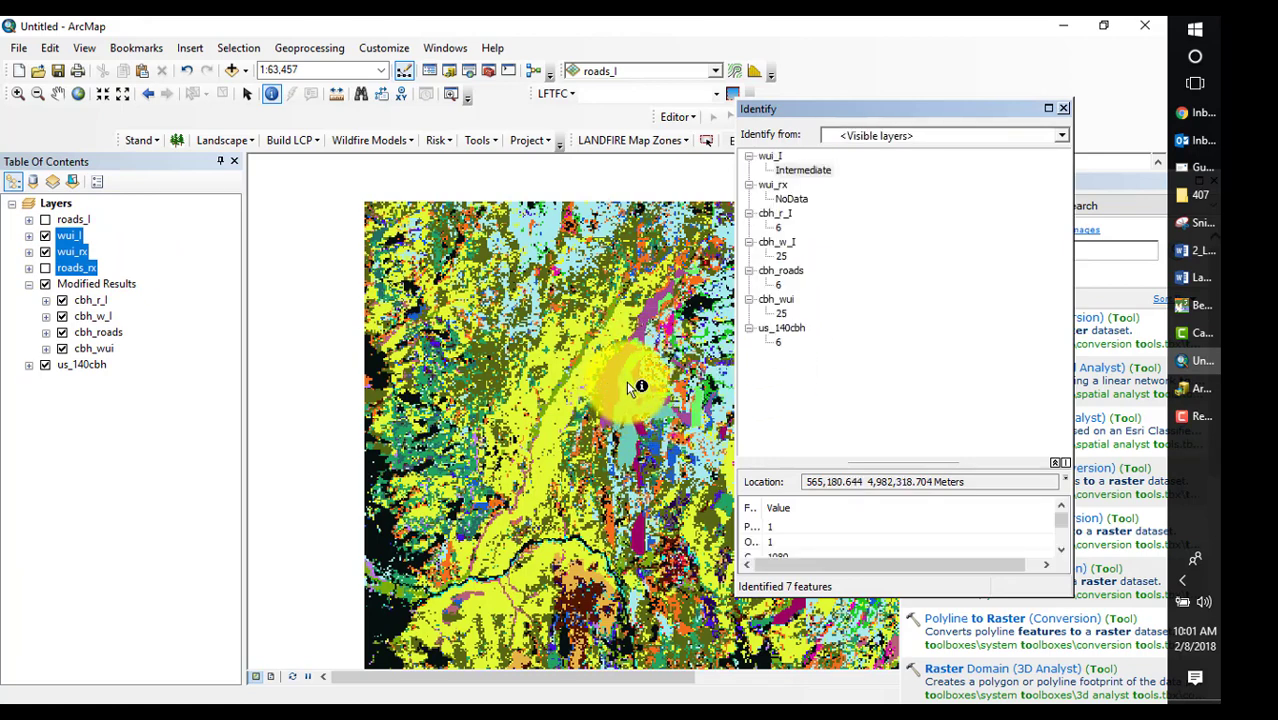
click(627, 380)
- Show only the roads_l and roads_rx treatment layers and identify pixels in the road treatment areas to check their canopy base heights
click(62, 264)
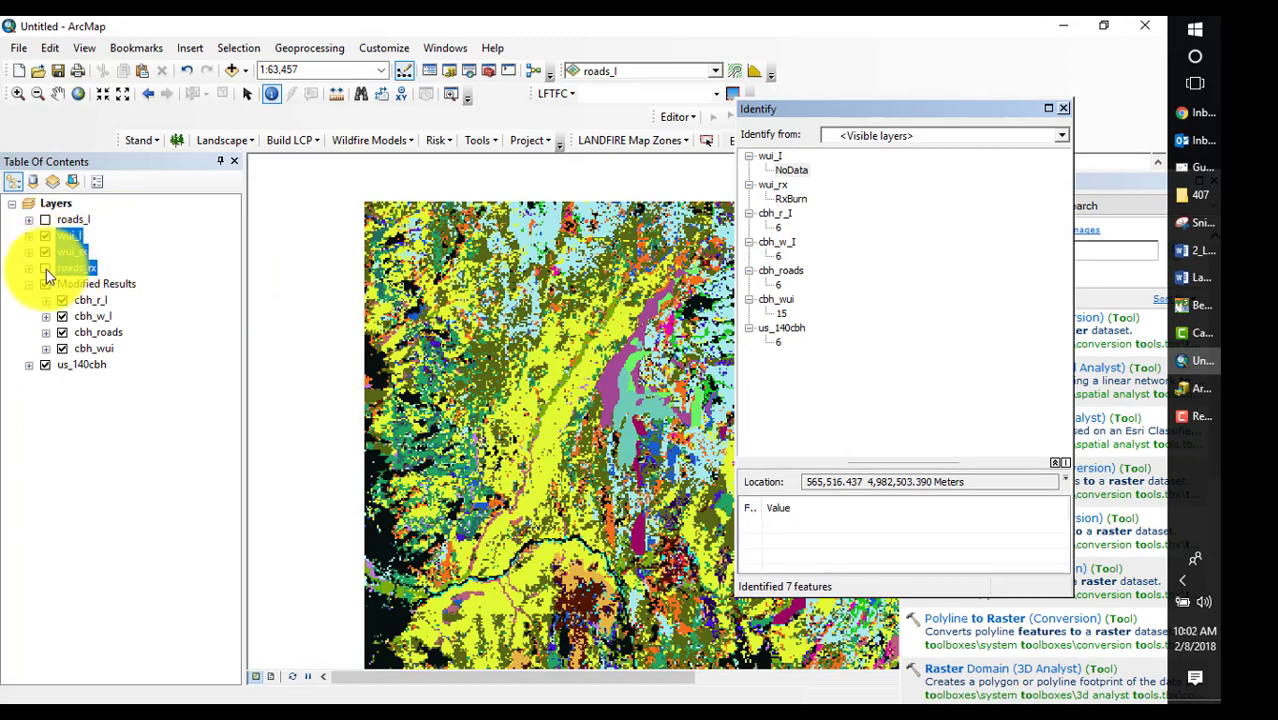
click(45, 219)
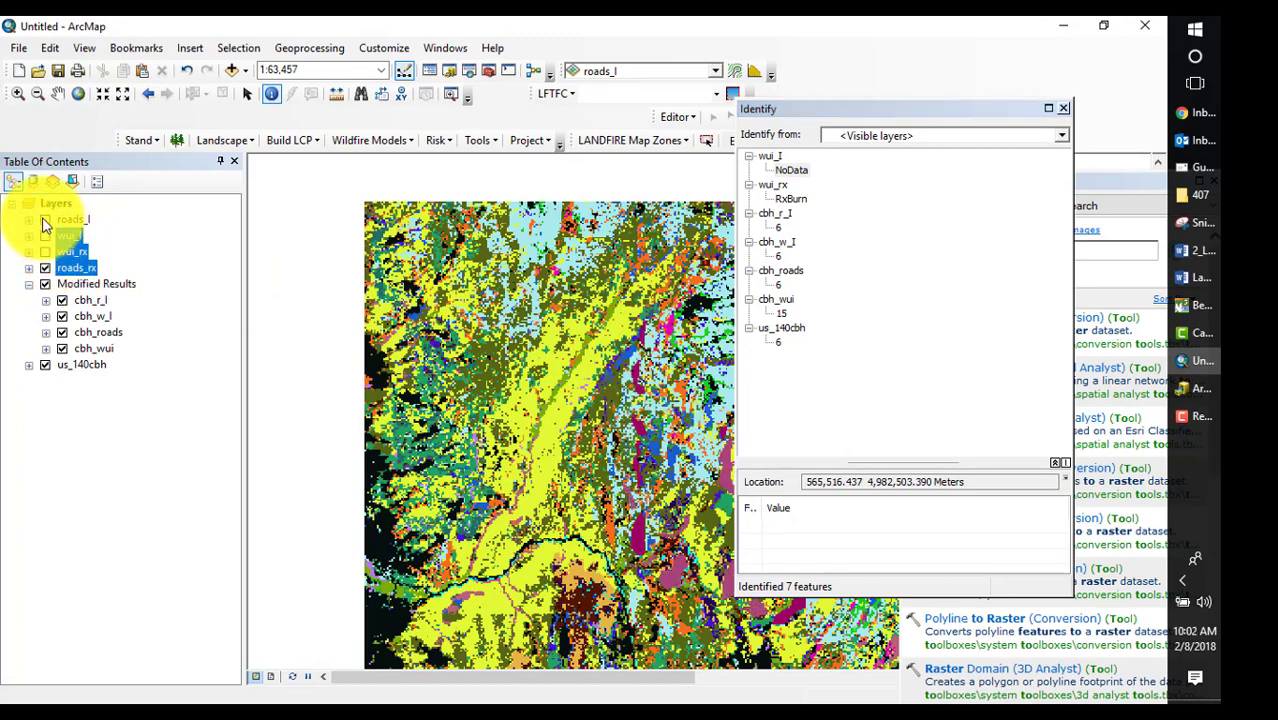
click(650, 540)
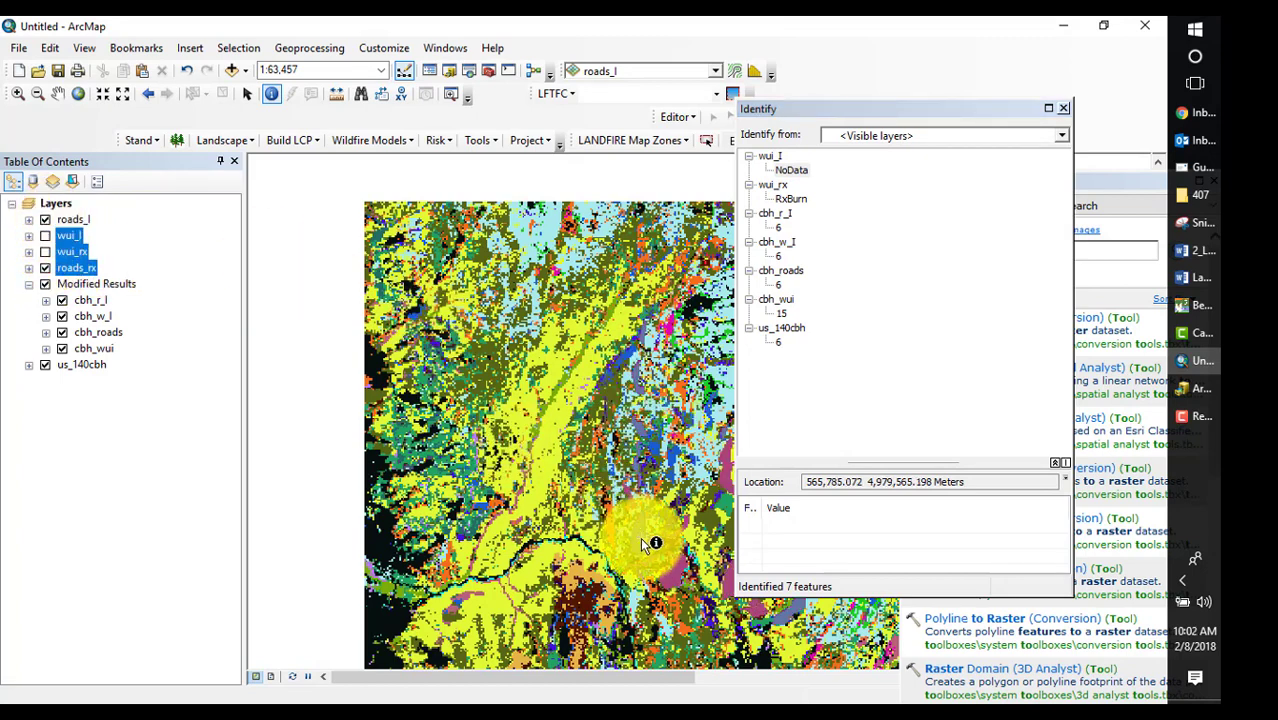
click(680, 575)
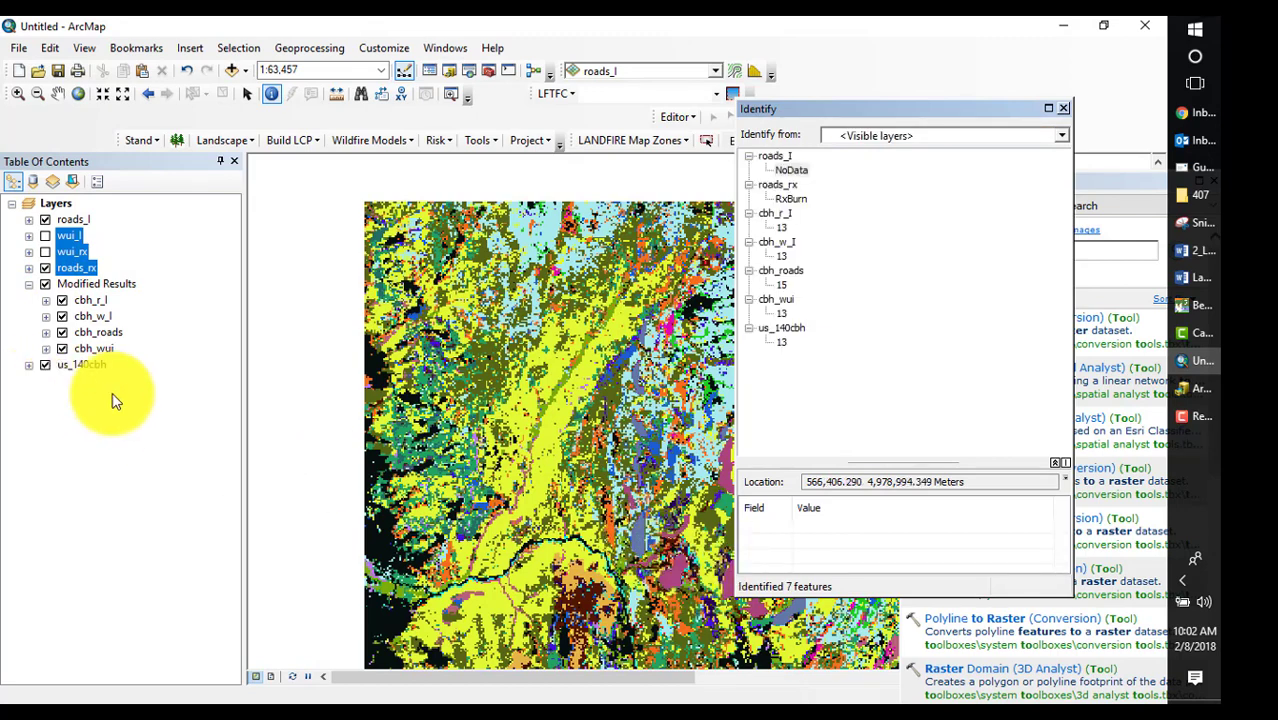
click(1063, 108)
- Export cbh_roads to LANDFIRE_roads.gdb under the name cbh_roads without adding the exported raster to the map
click(137, 298)
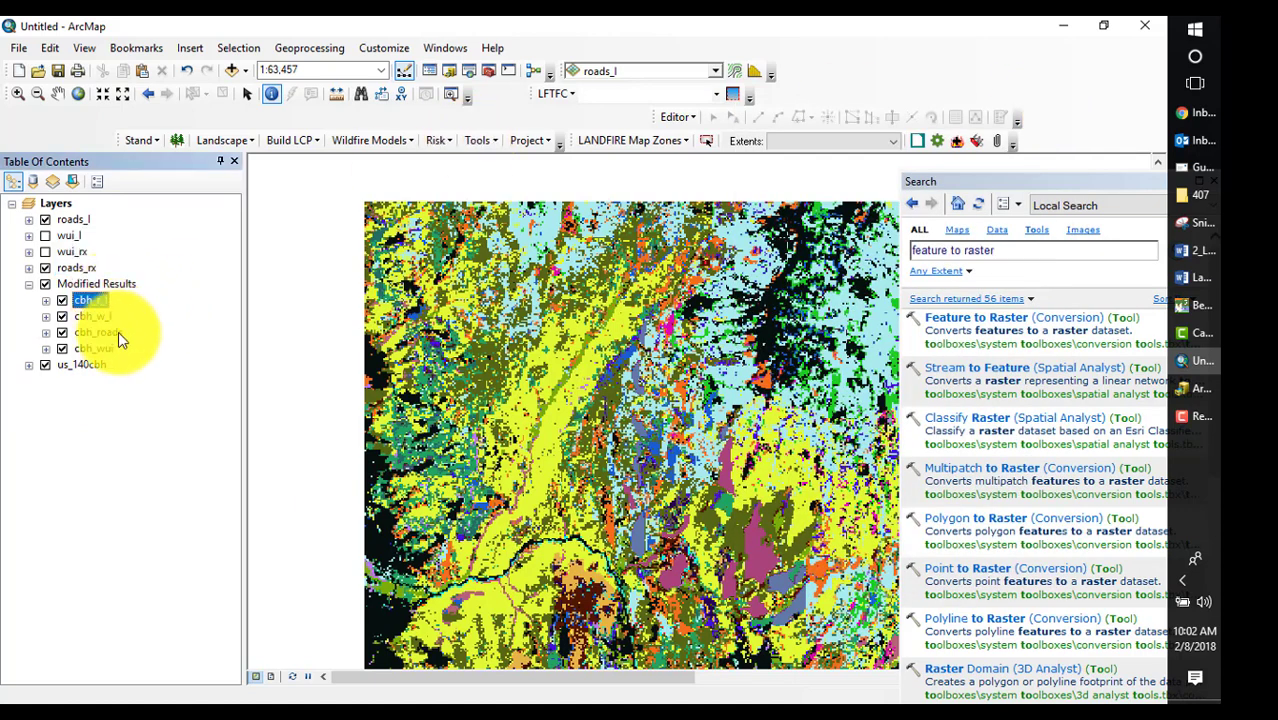
right_click(111, 337)
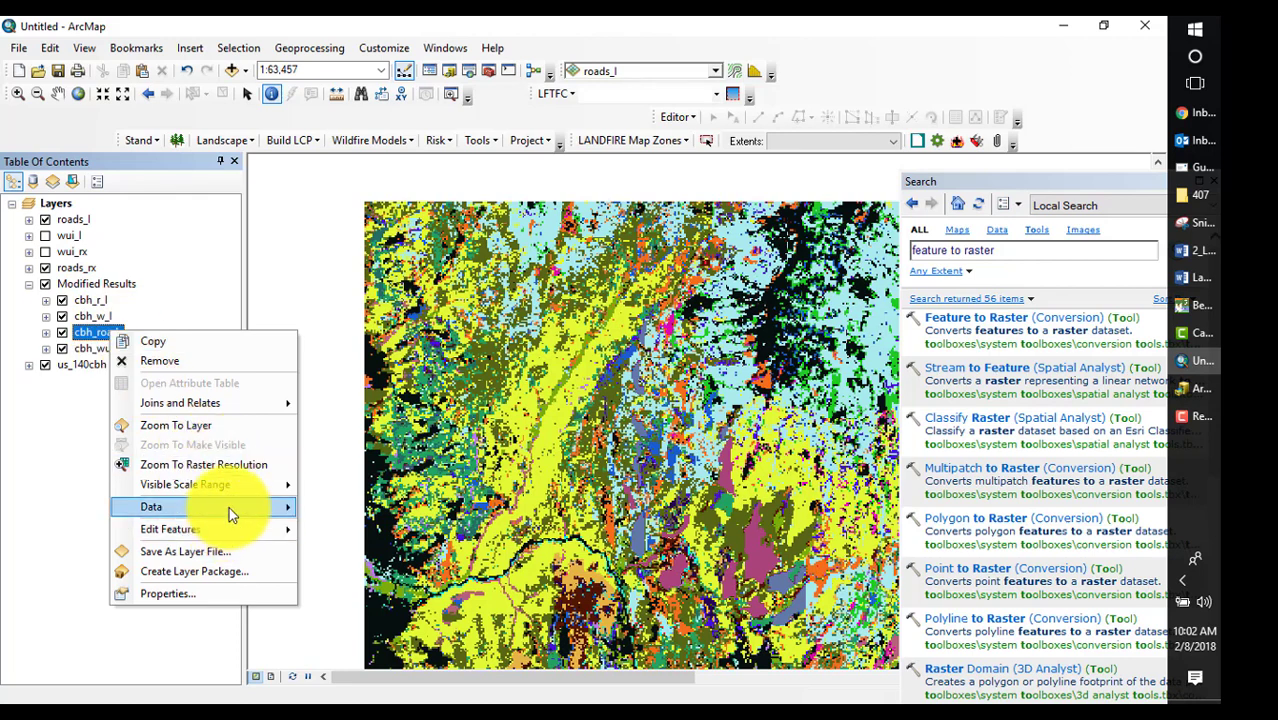
mouse_move(229, 507)
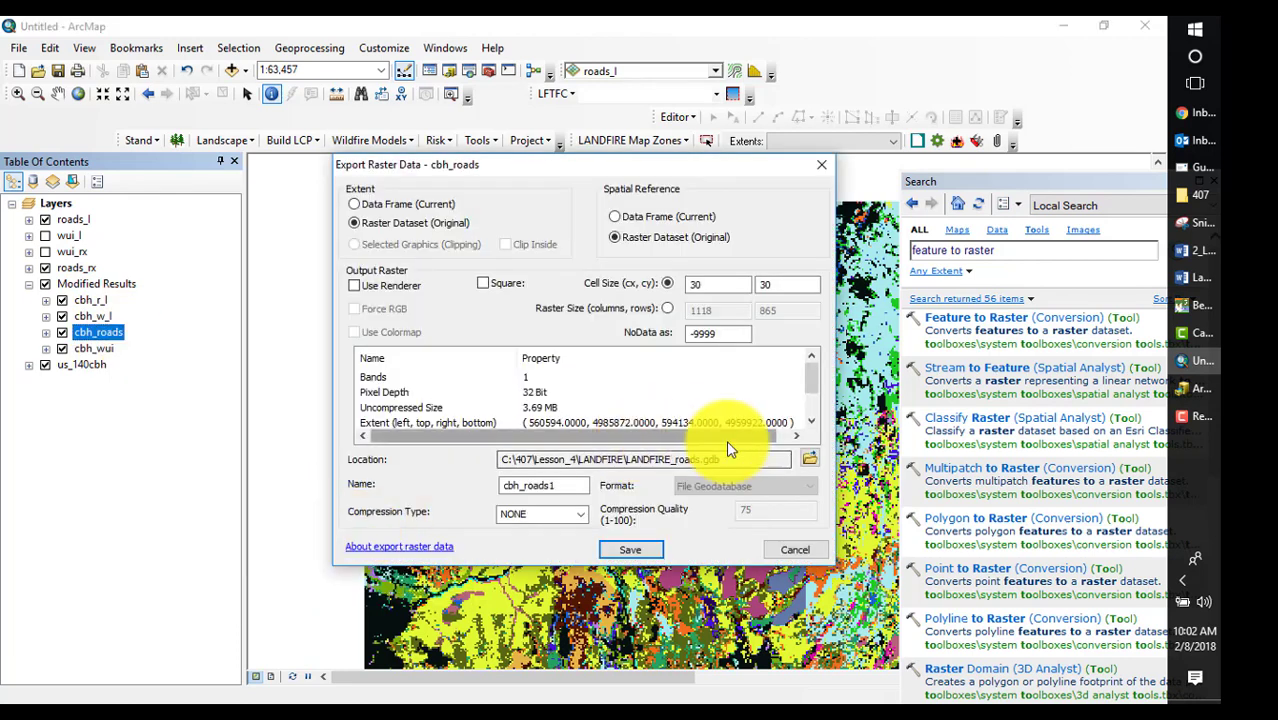
click(573, 484)
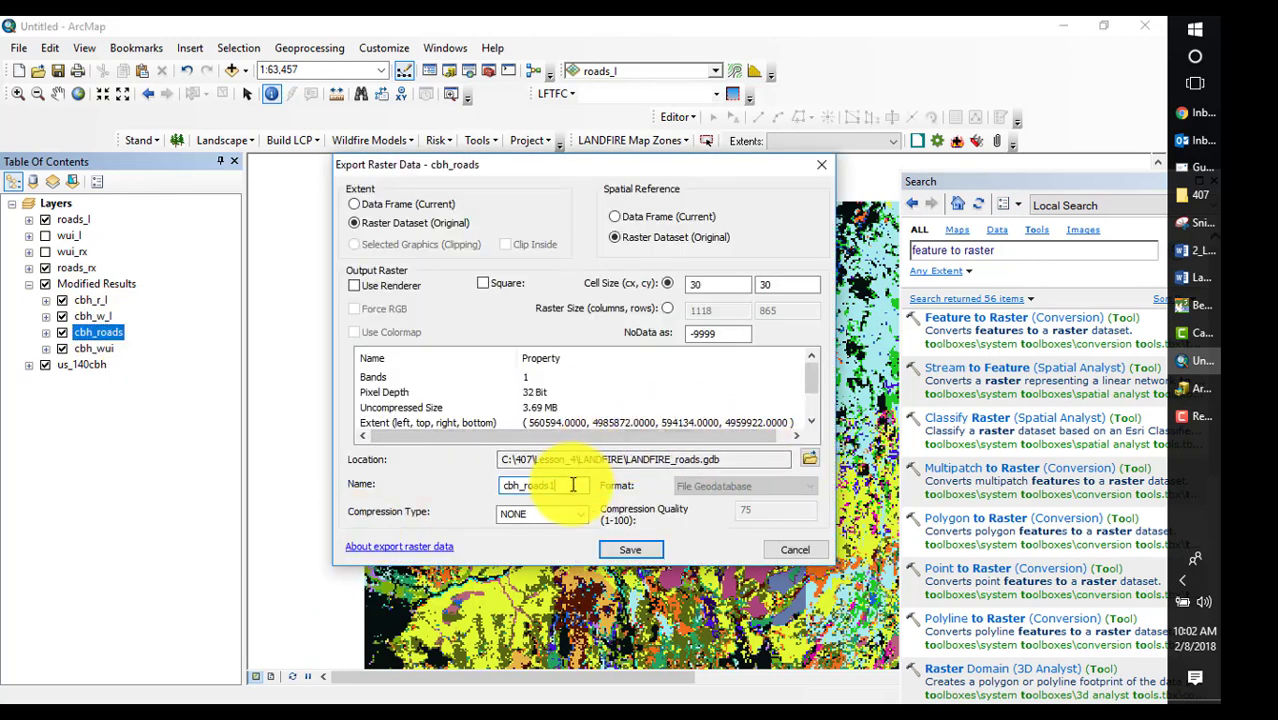
click(630, 549)
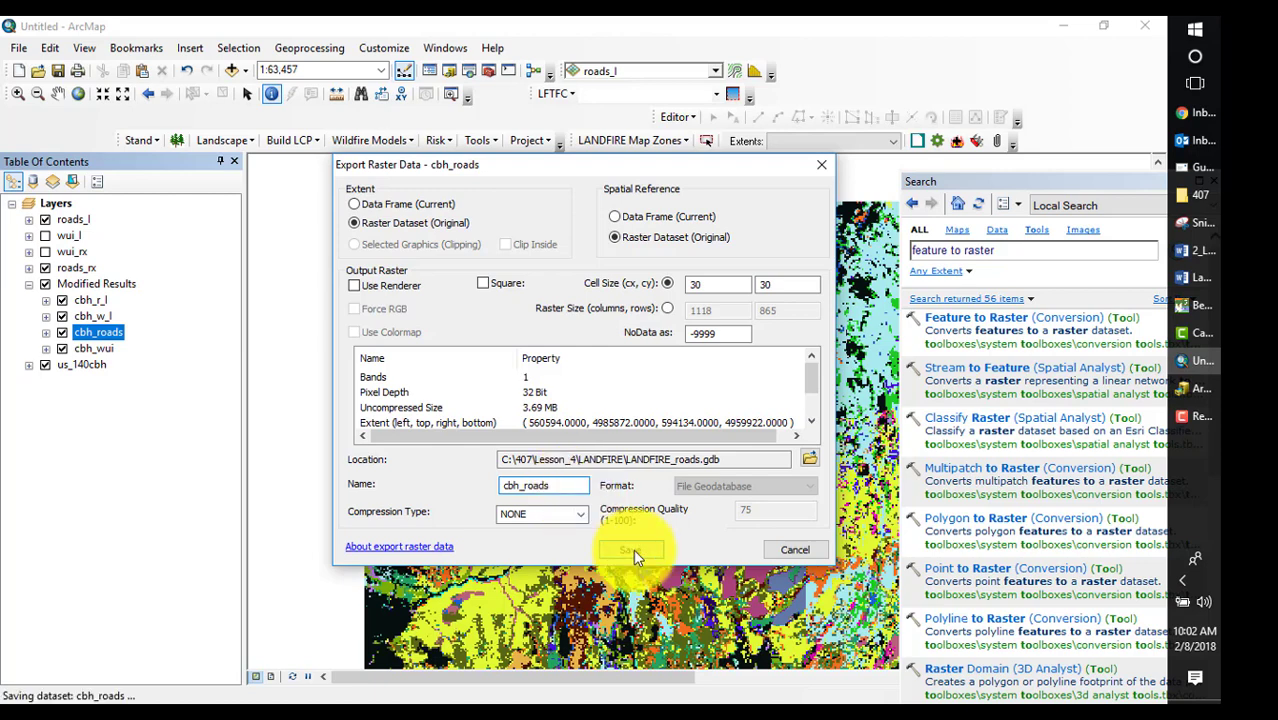
click(633, 430)
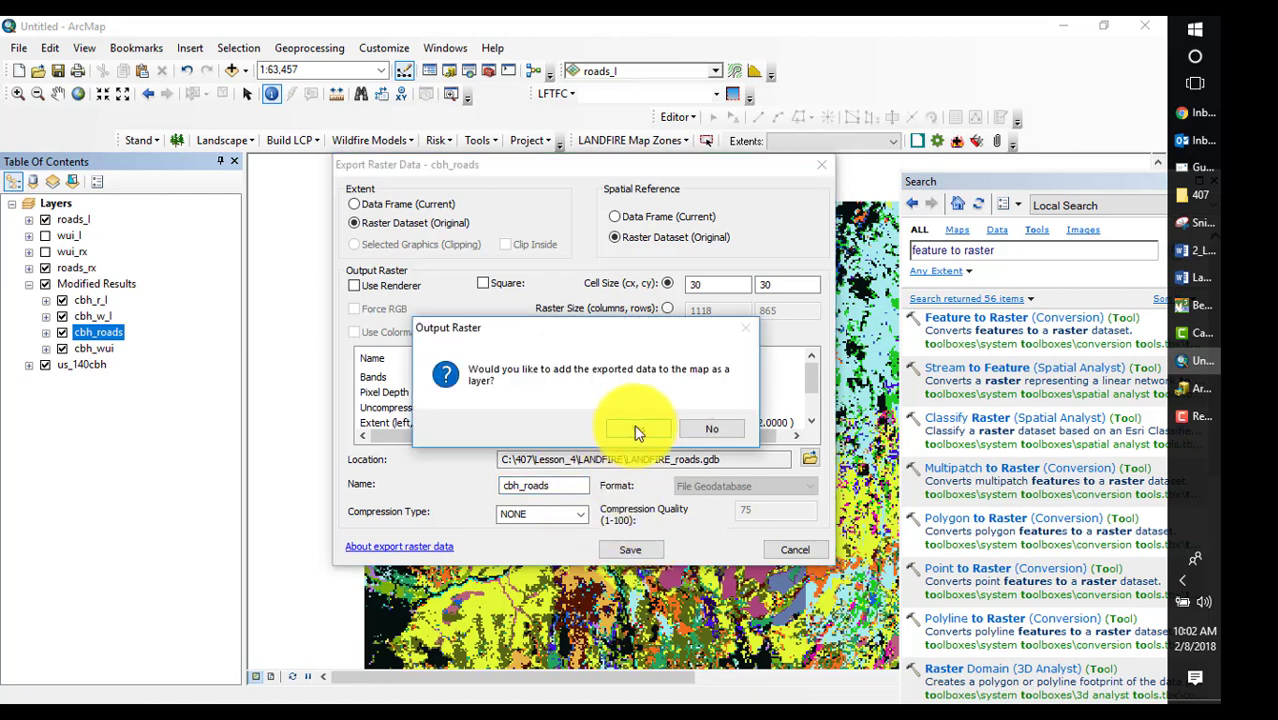
click(733, 432)
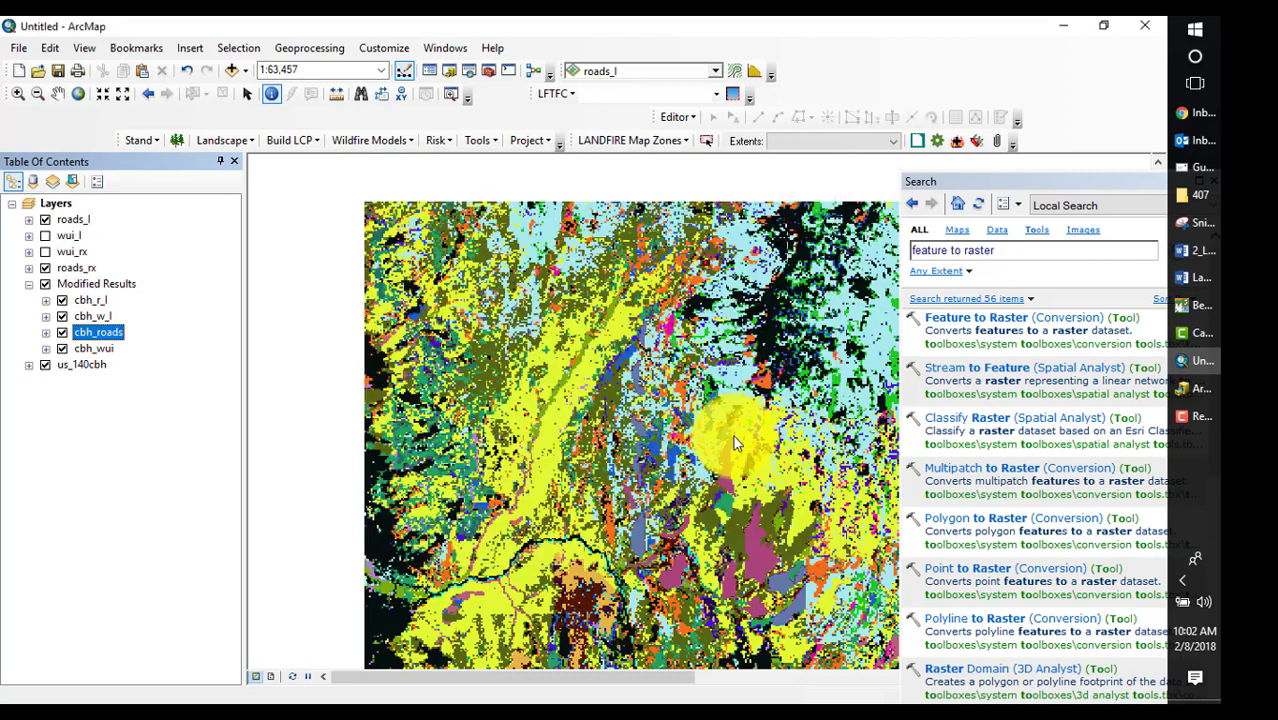
- Export cbh_wui to LANDFIRE_wui.gdb under the name cbh_wui without adding the exported raster to the map
right_click(87, 347)
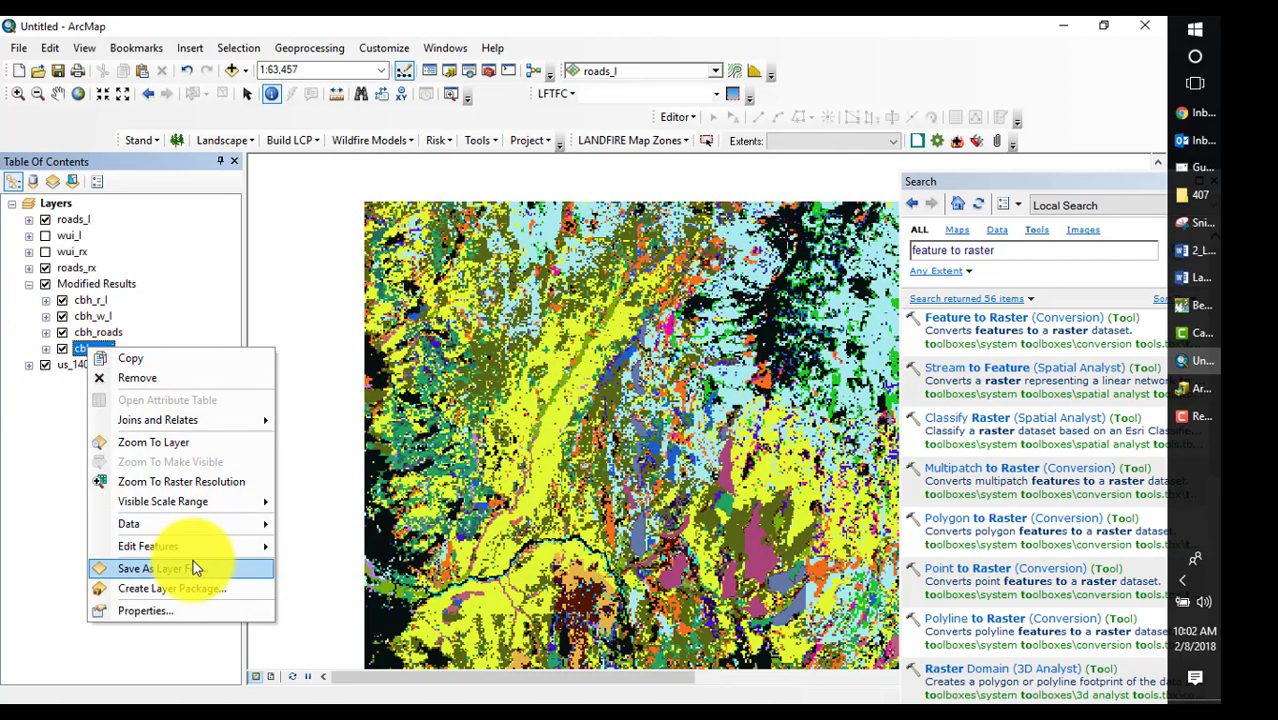
mouse_move(171, 524)
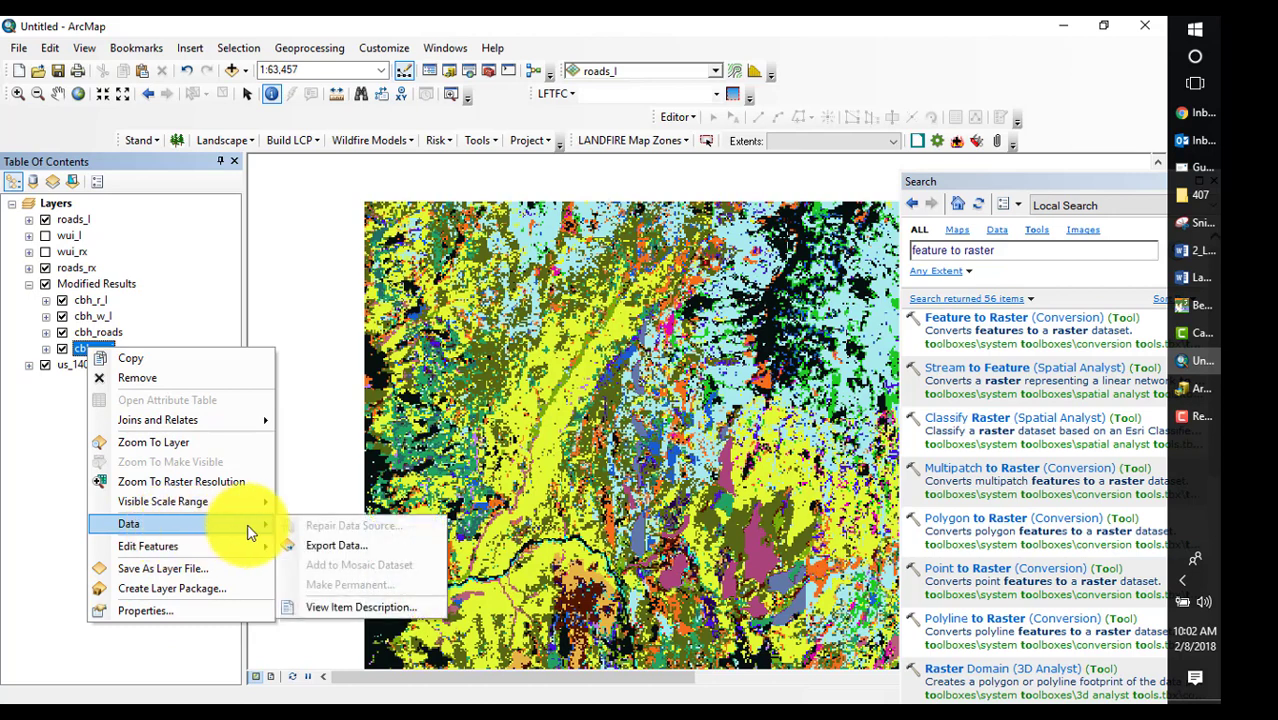
click(322, 548)
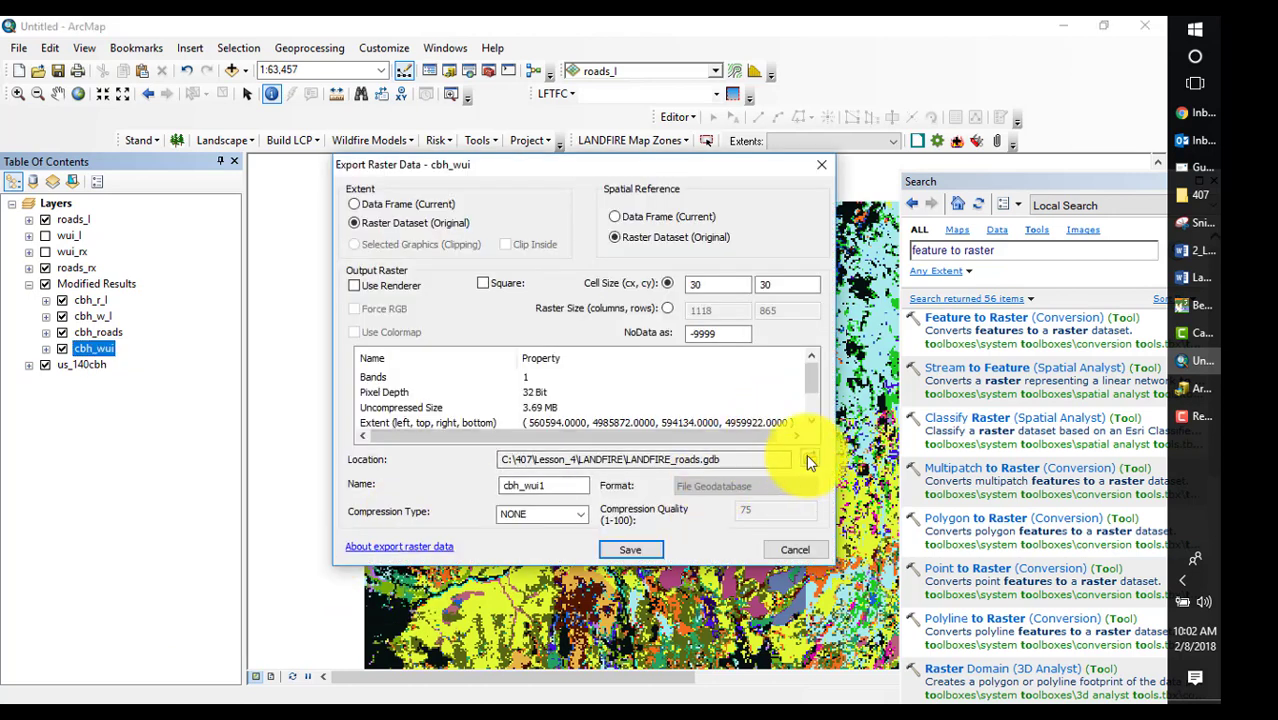
click(808, 458)
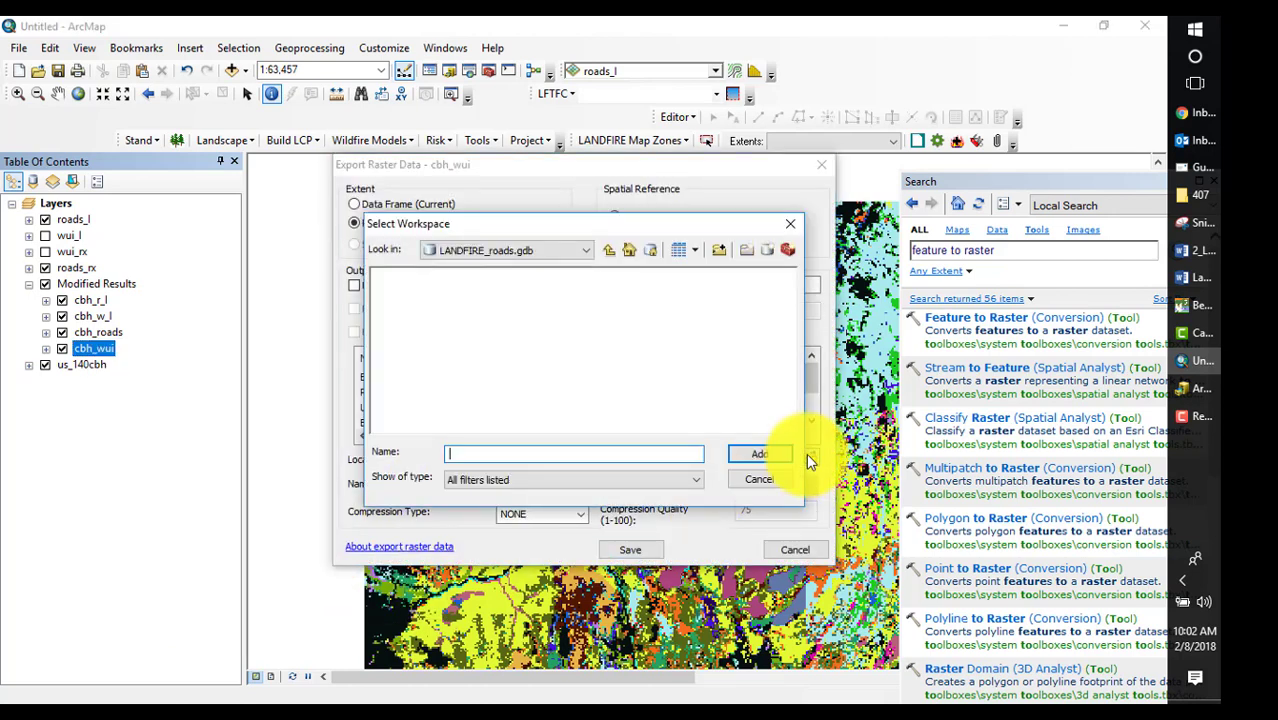
click(612, 248)
click(434, 306)
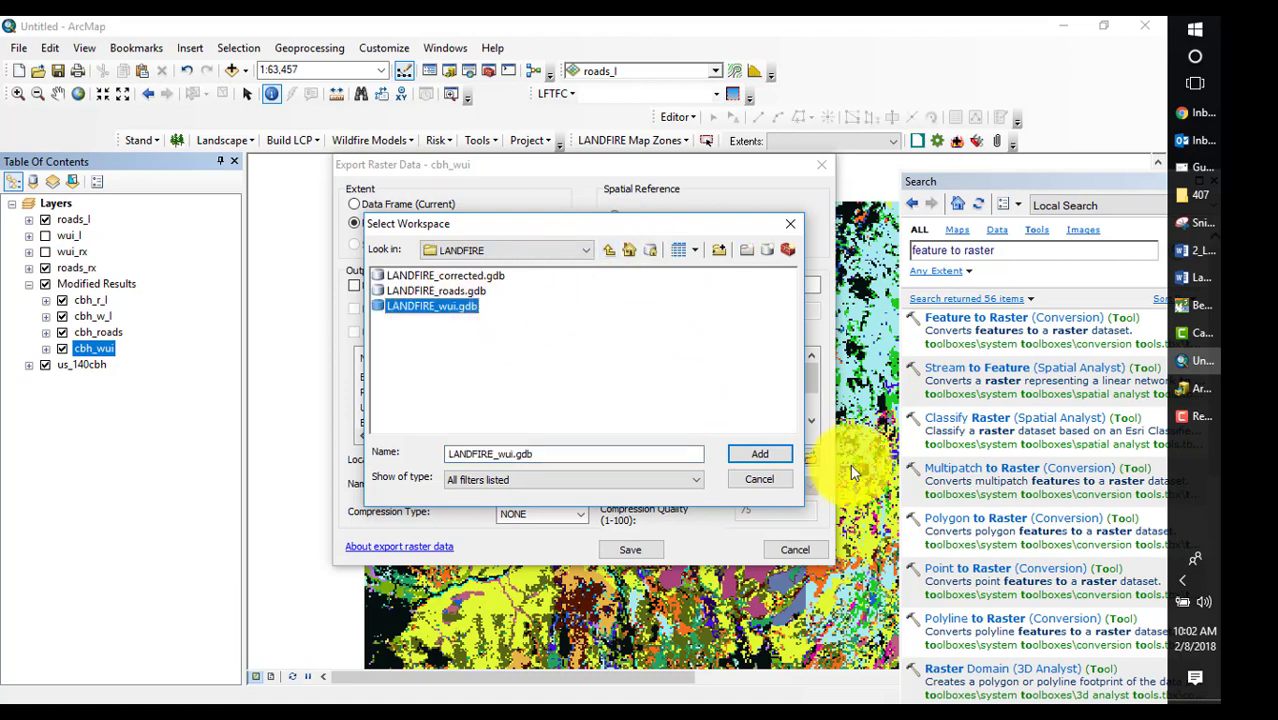
click(757, 463)
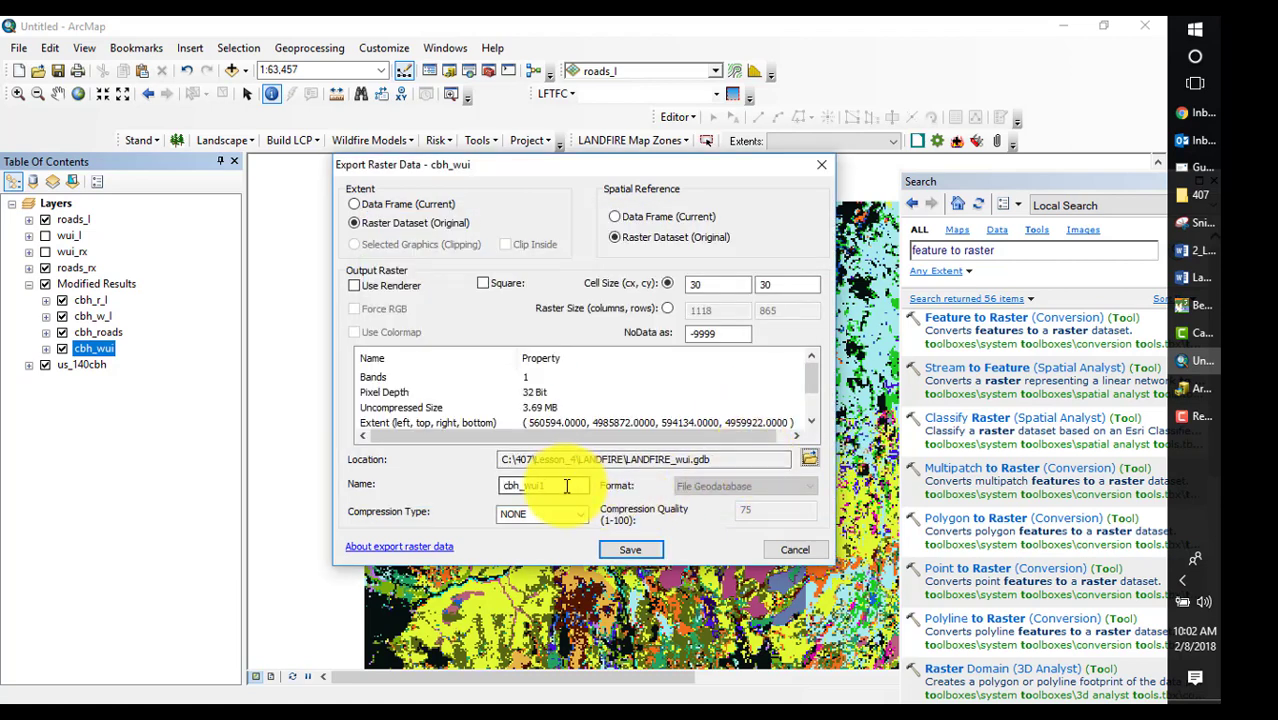
click(629, 550)
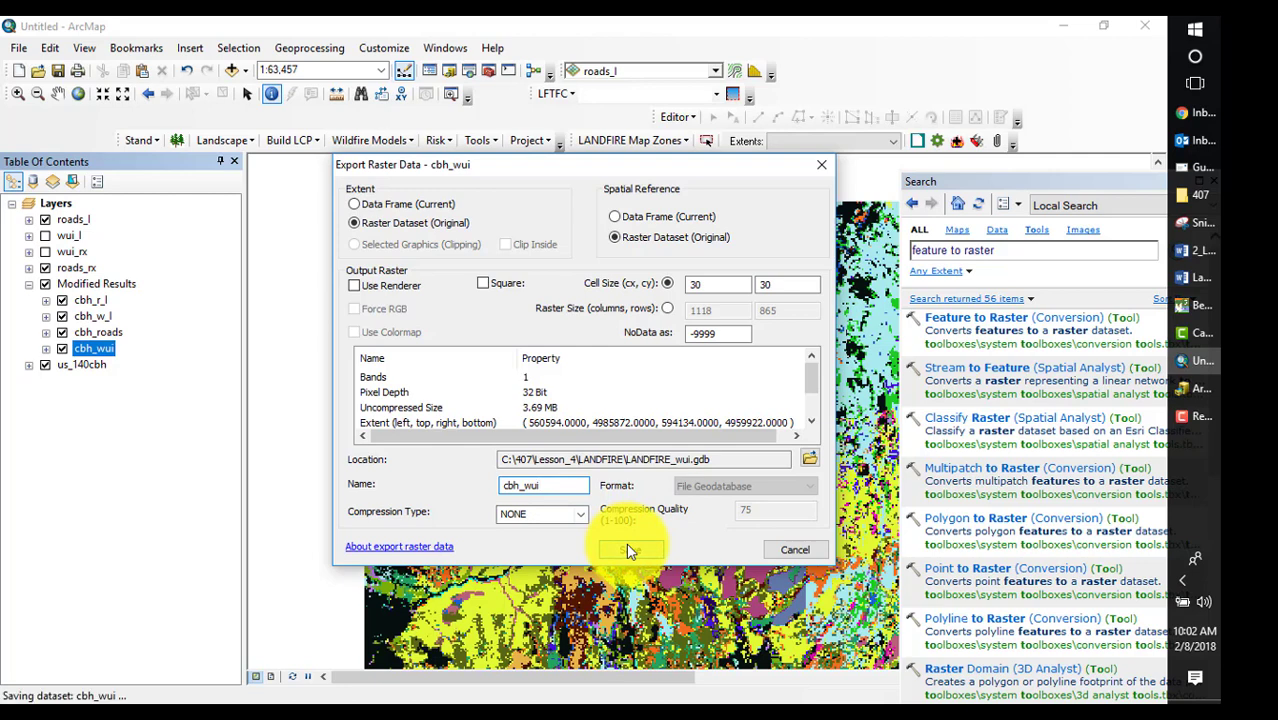
click(706, 428)
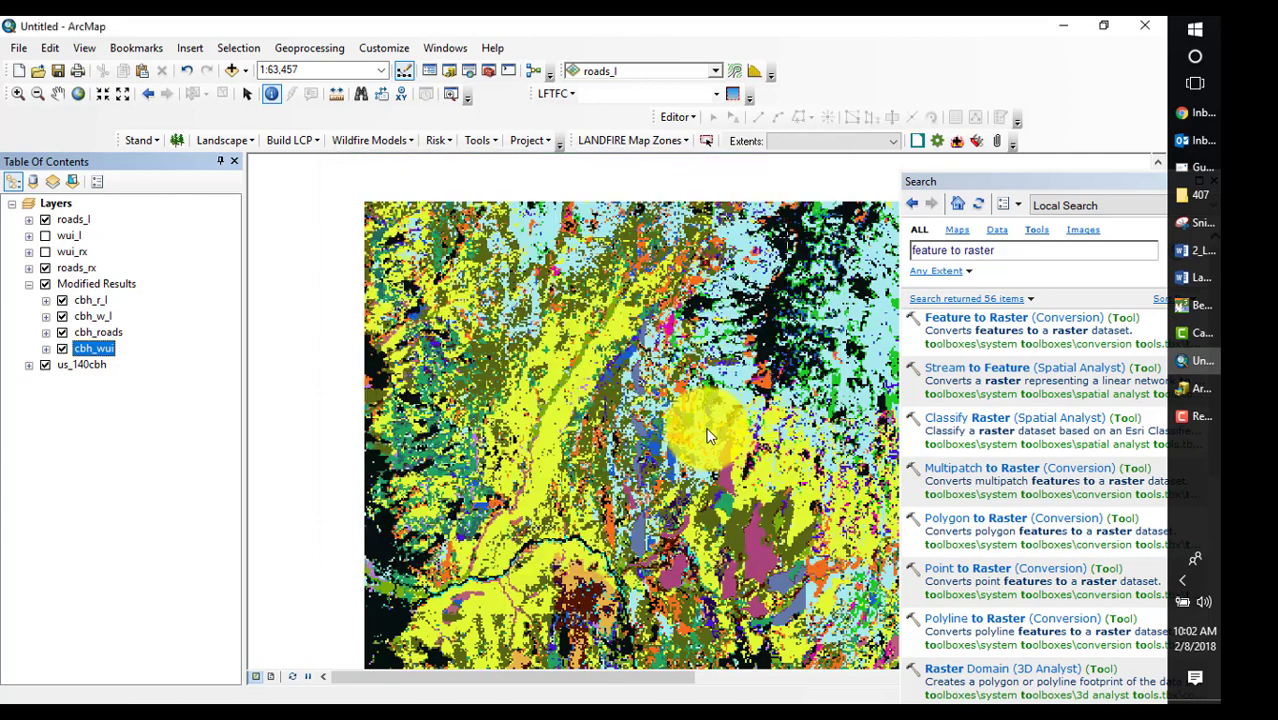
- Switch to ArcCatalog, refresh the LANDFIRE folder, check the contents of LANDFIRE_roads.gdb for the exported raster, and return to ArcMap
click(1202, 388)
right_click(389, 311)
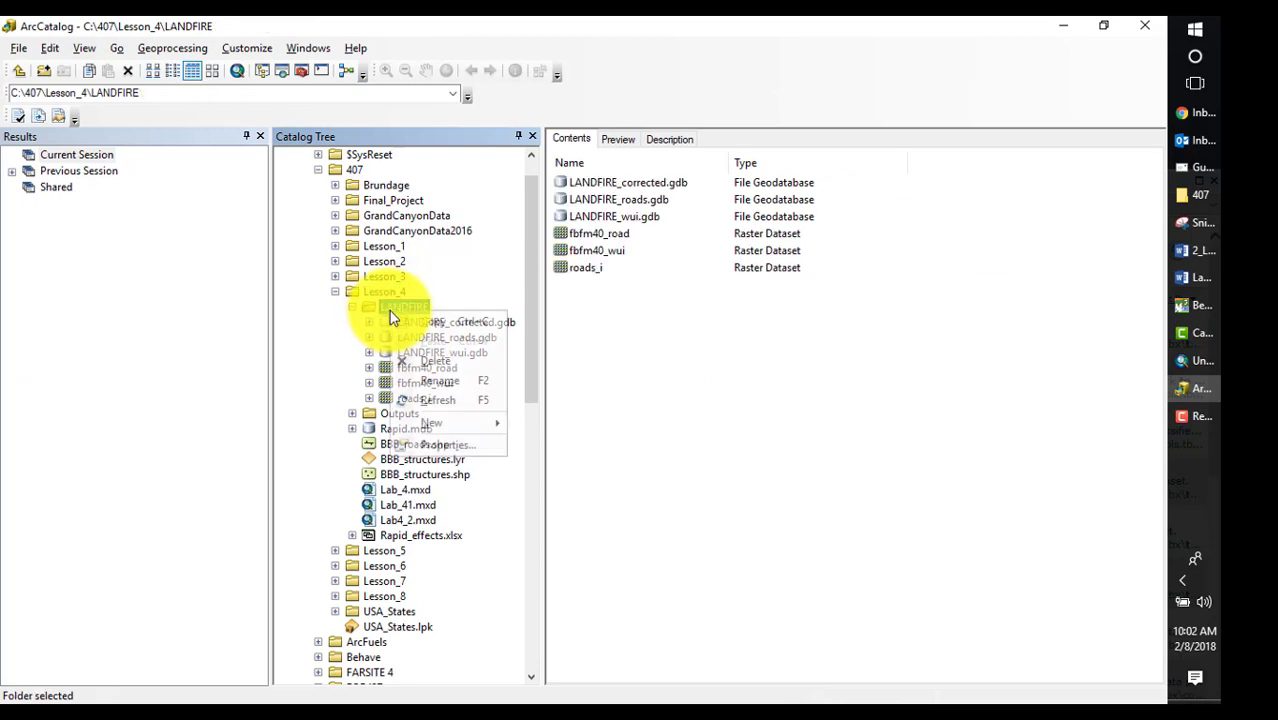
click(441, 401)
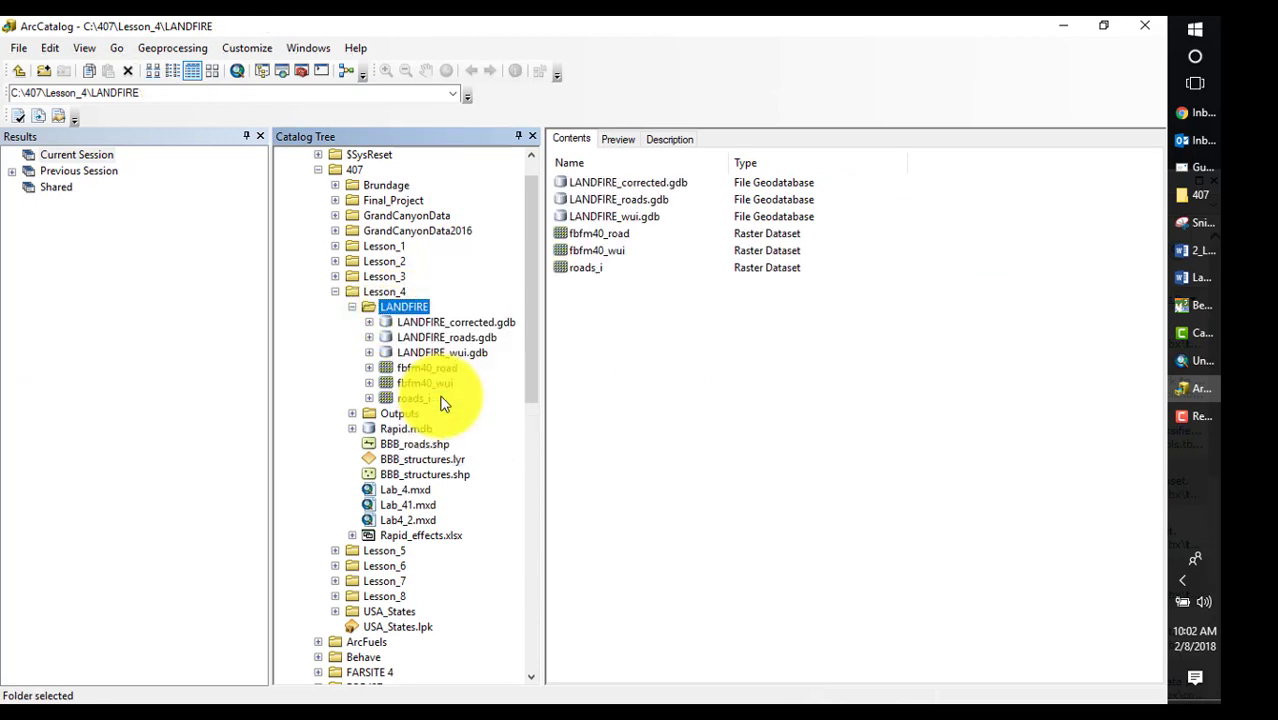
click(448, 338)
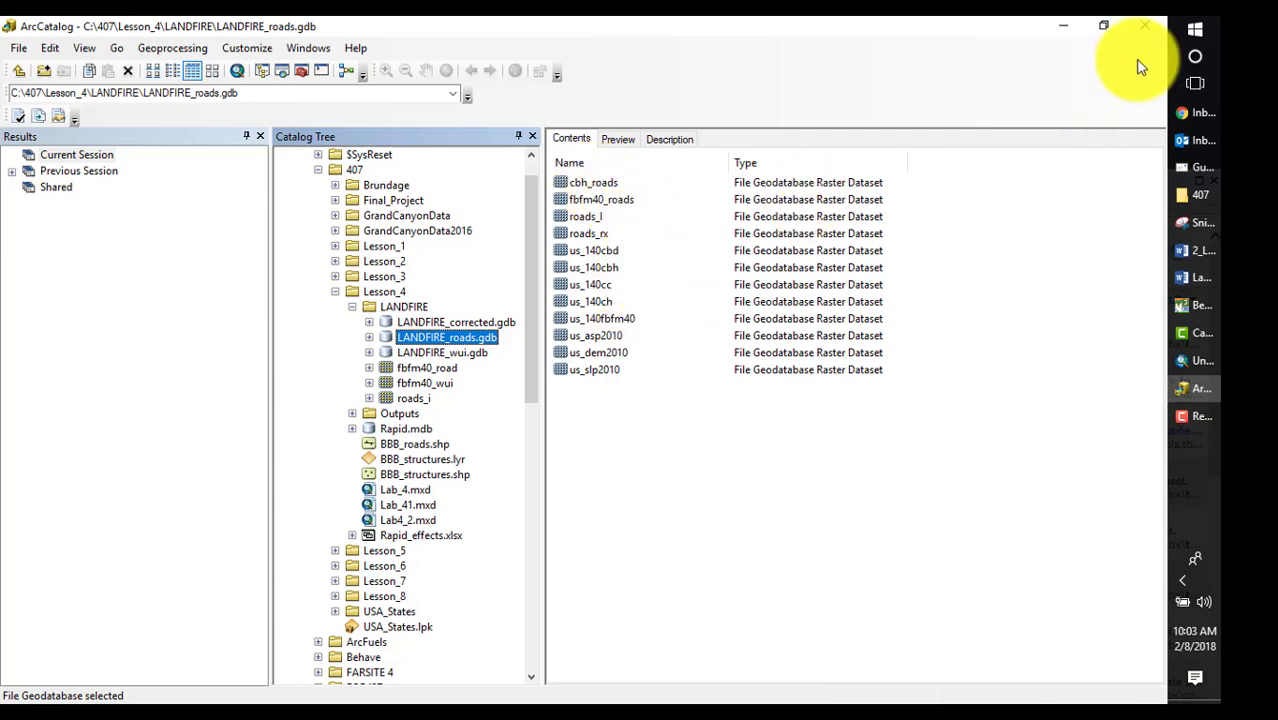
click(1065, 27)
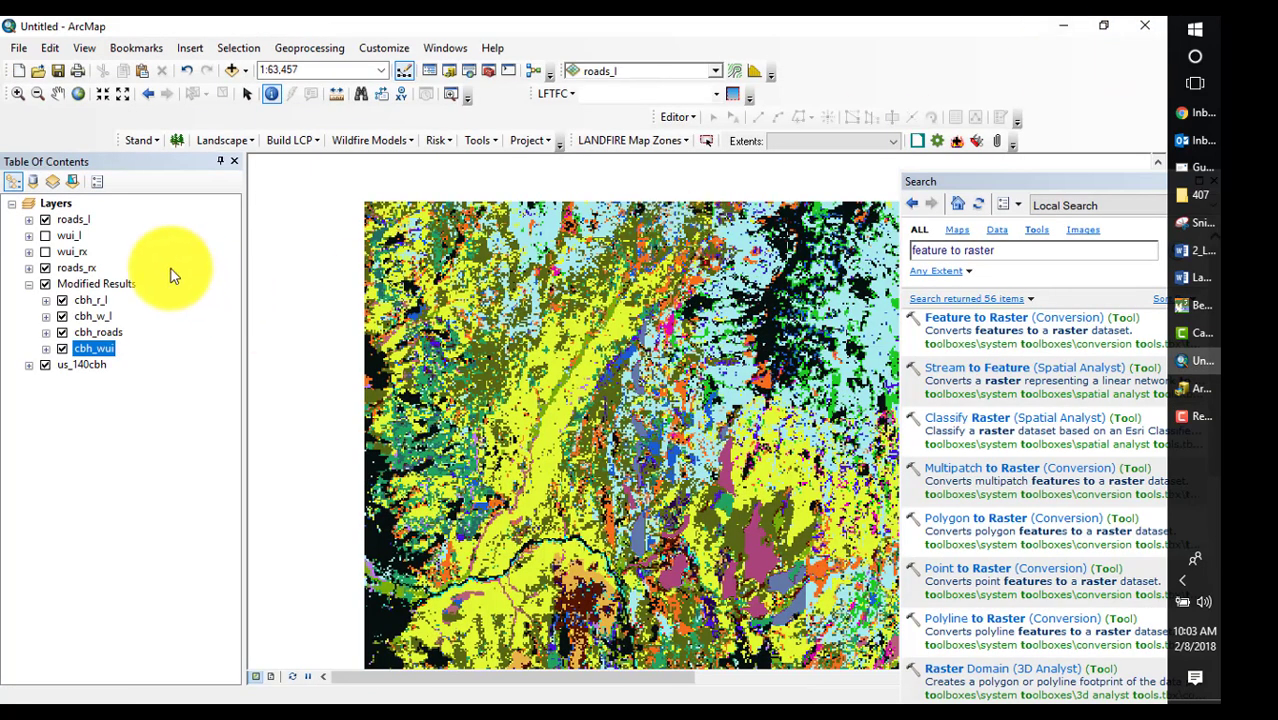
- Remove the Modified Results group and us_140cbh from the map, and add us_140cbd from LANDFIRE_corrected.gdb
right_click(88, 288)
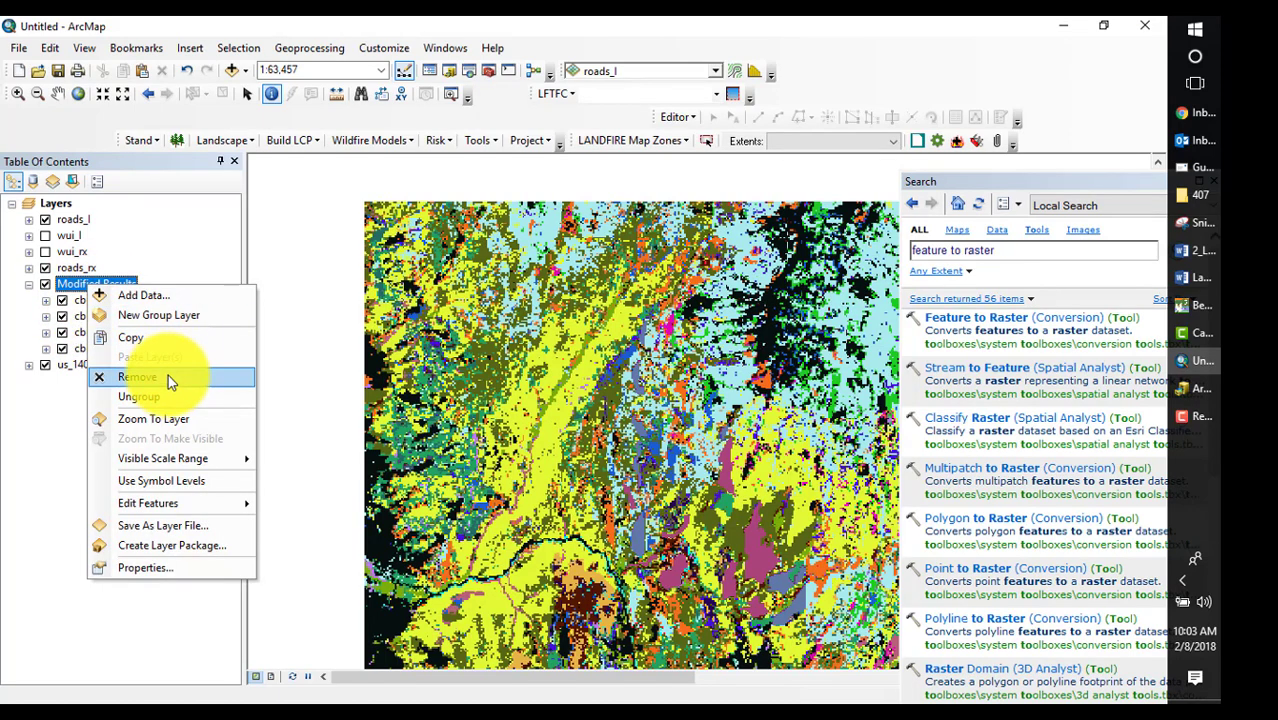
click(140, 377)
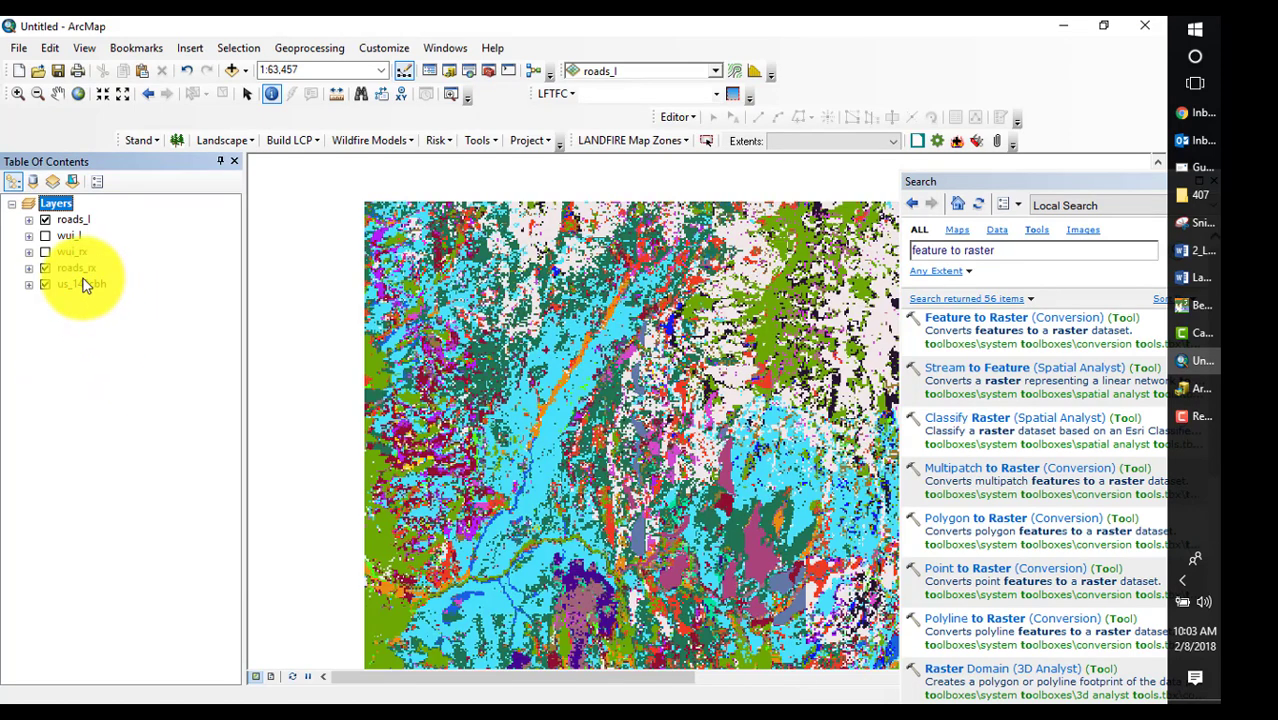
right_click(85, 285)
click(148, 308)
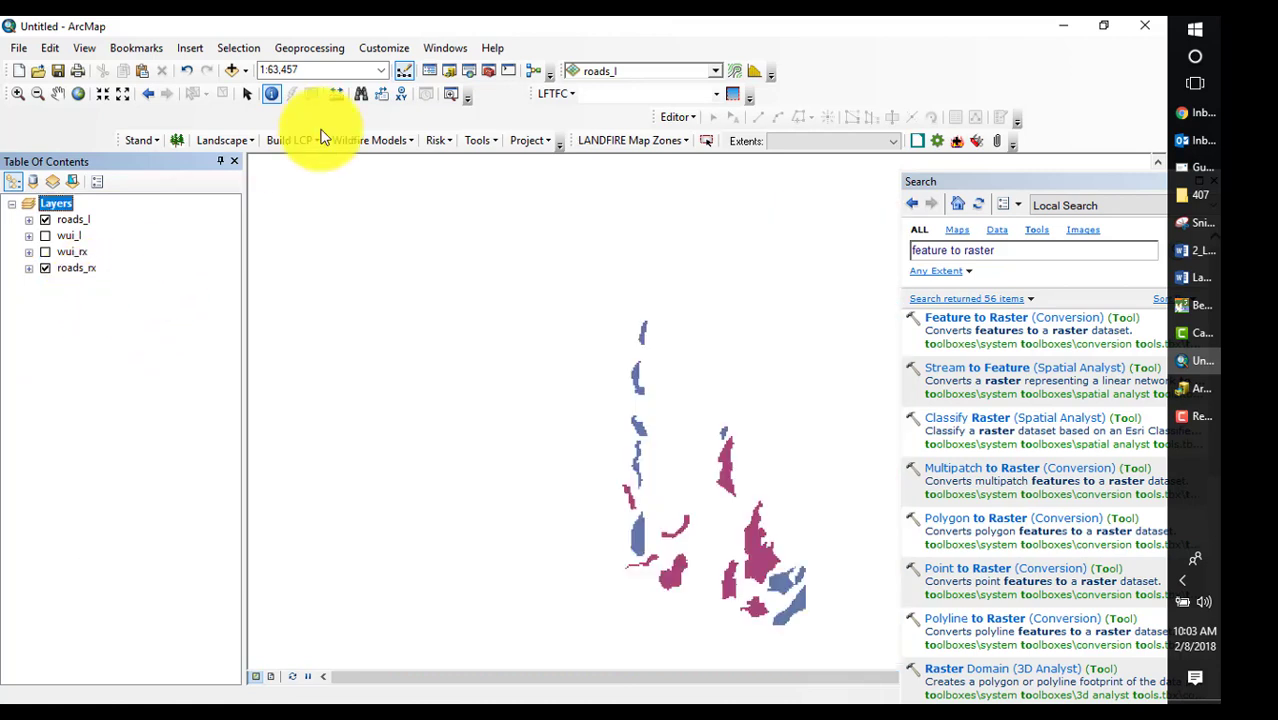
click(230, 70)
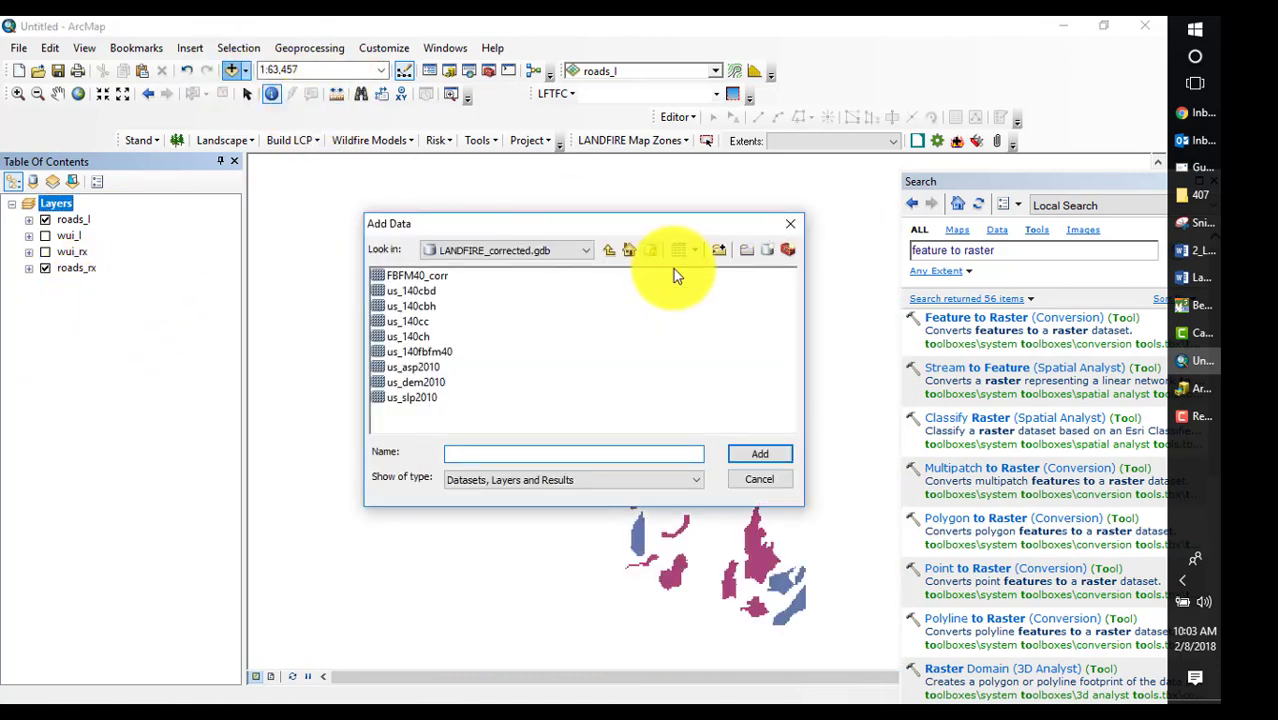
click(757, 455)
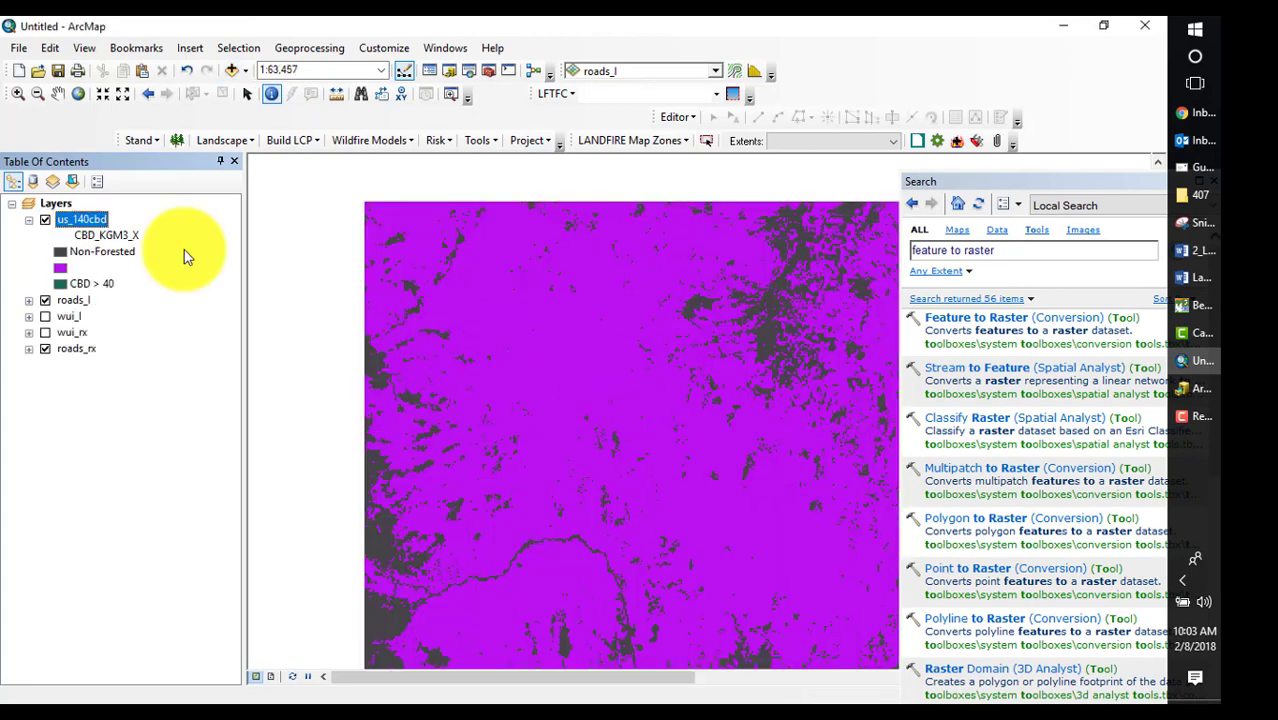
- Set up Modify Raster Values for us_140cbd with a listed change that multiplies values >= 0 by 0.8
click(478, 141)
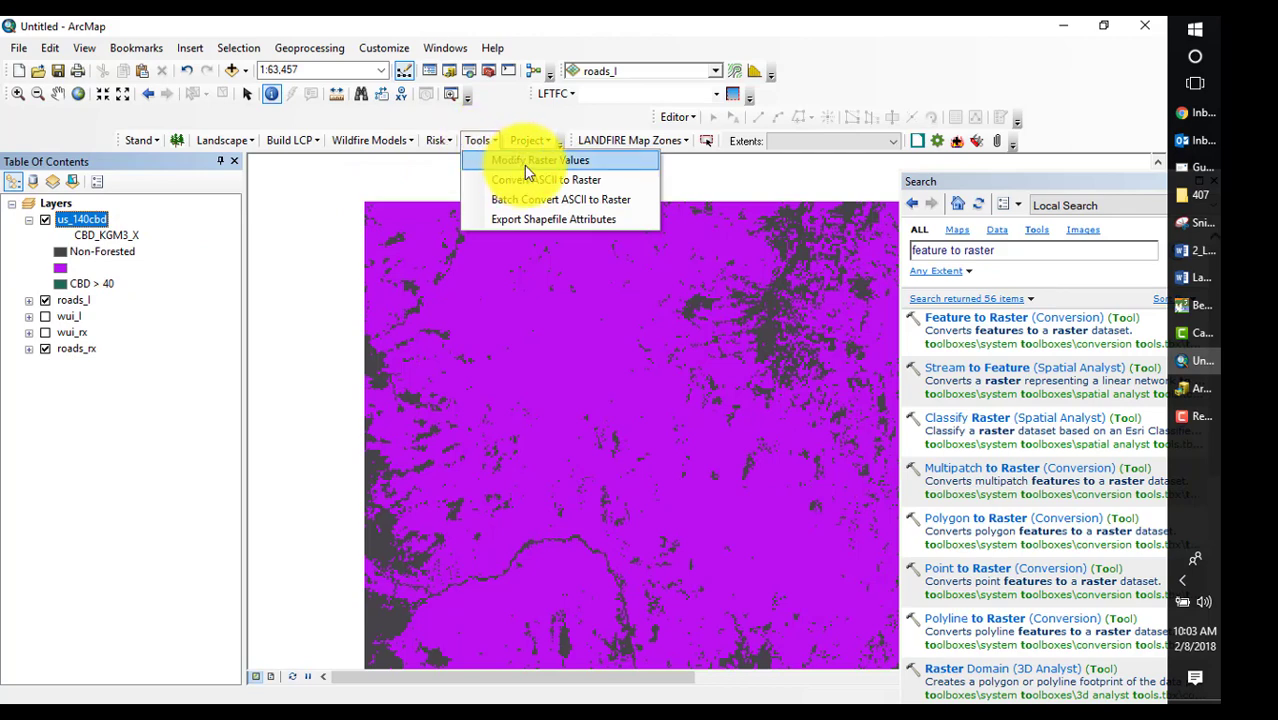
click(525, 163)
click(325, 158)
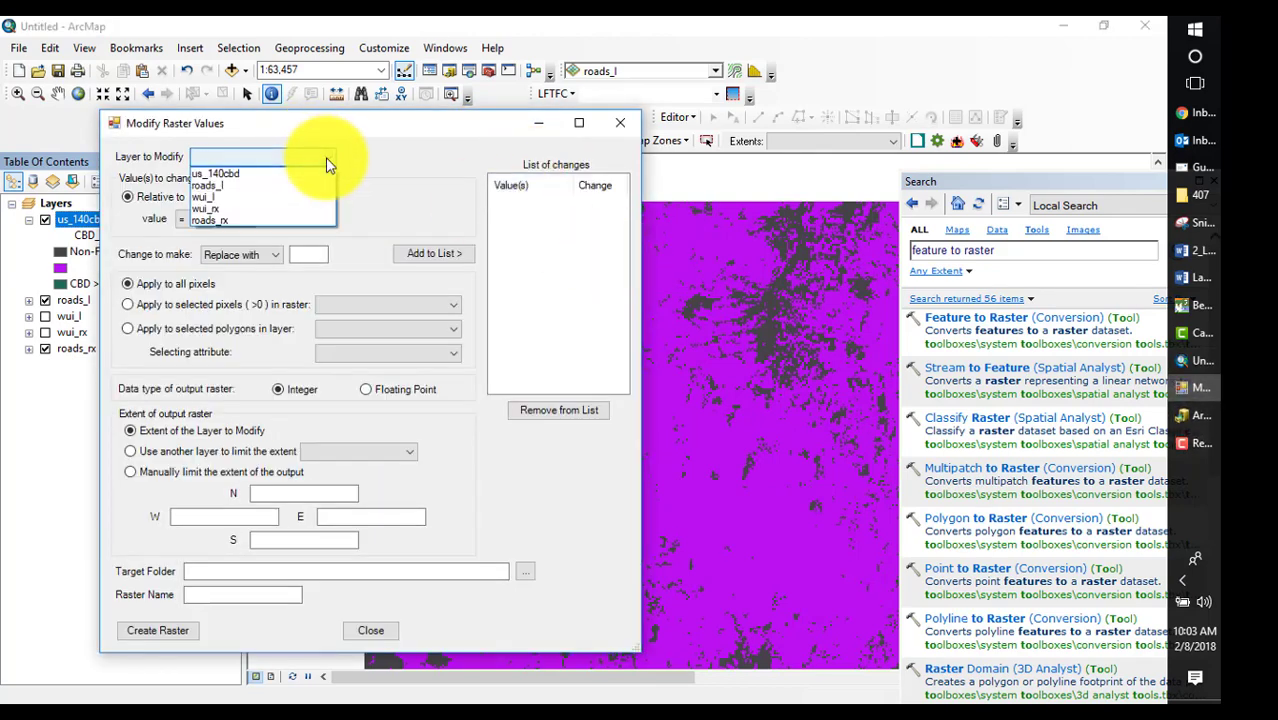
click(240, 174)
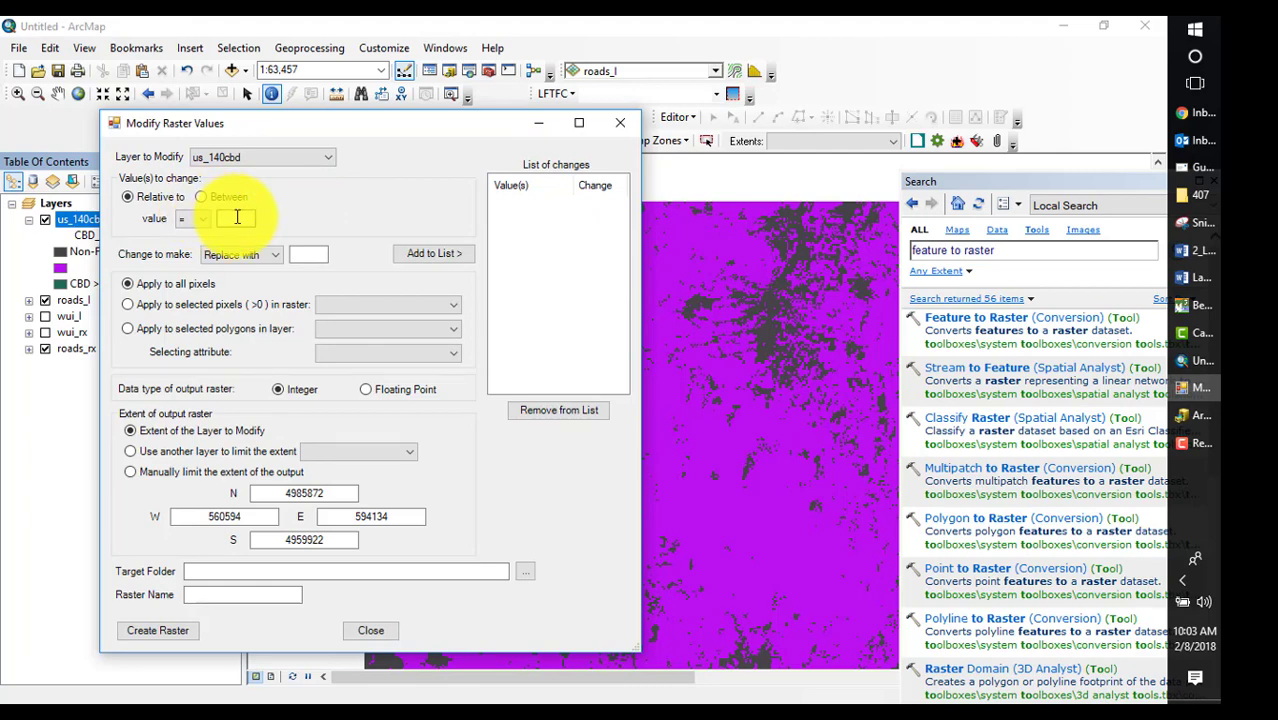
click(233, 218)
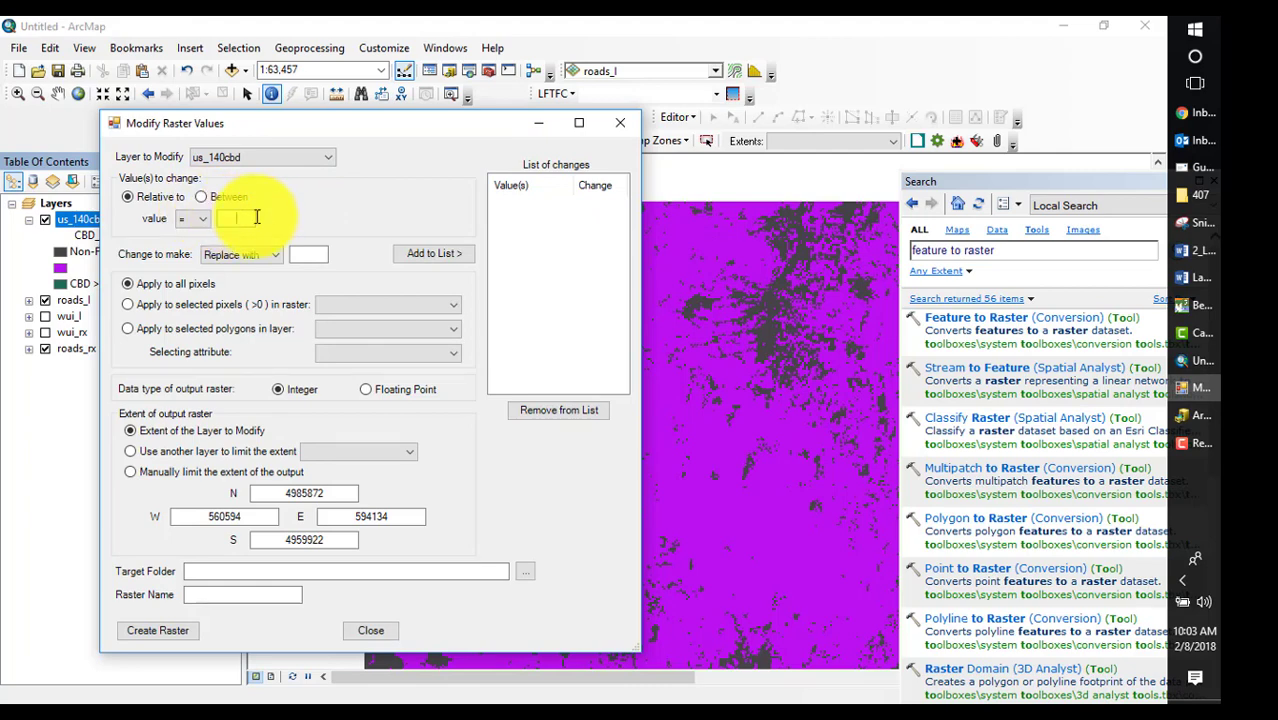
click(203, 222)
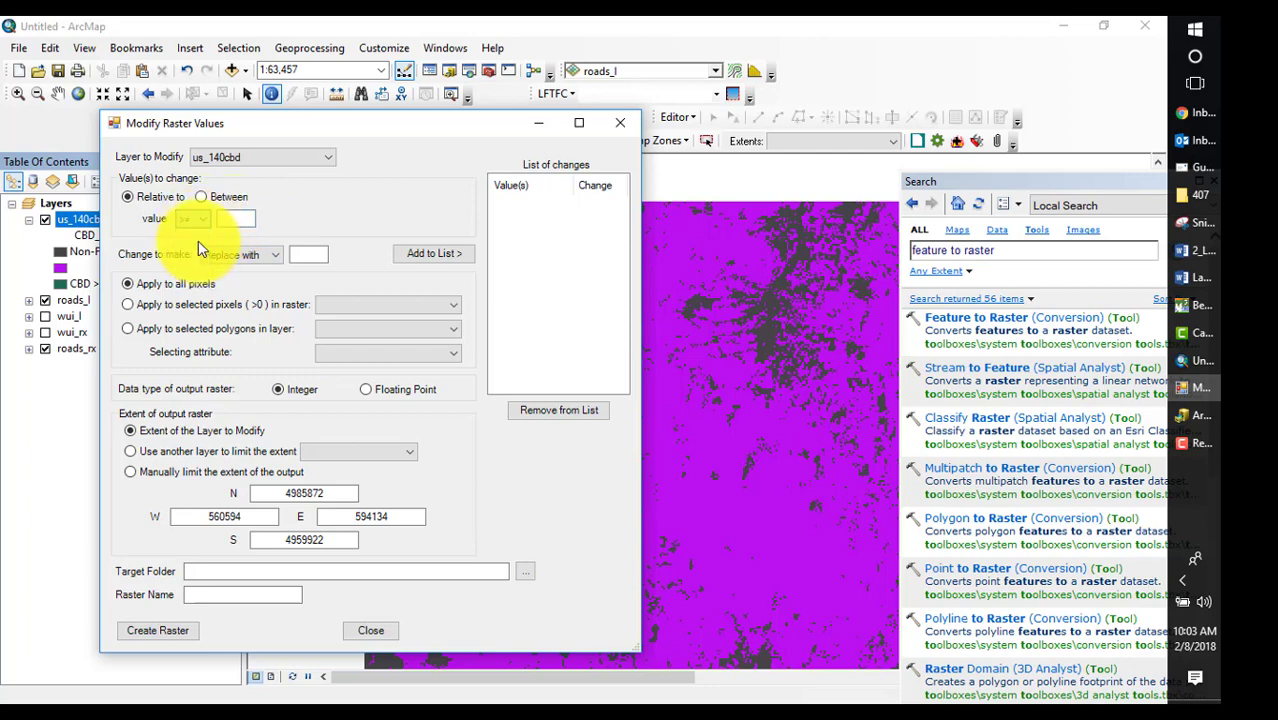
click(199, 244)
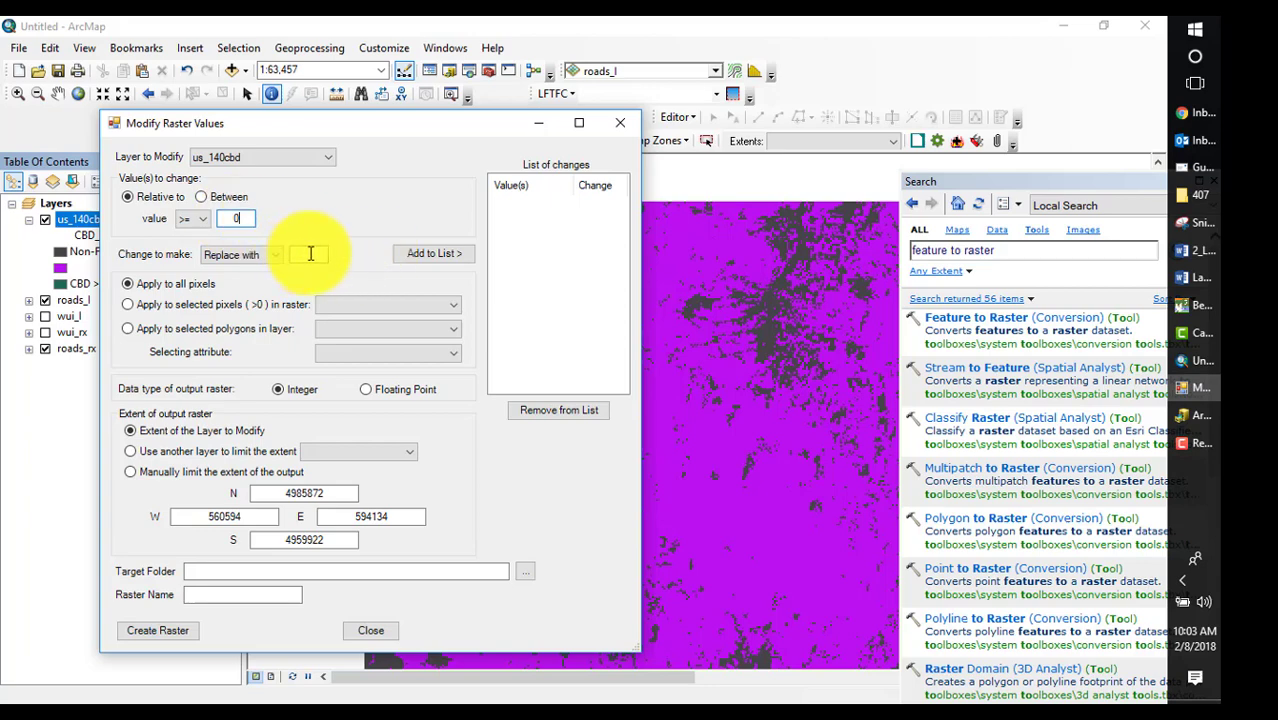
click(240, 254)
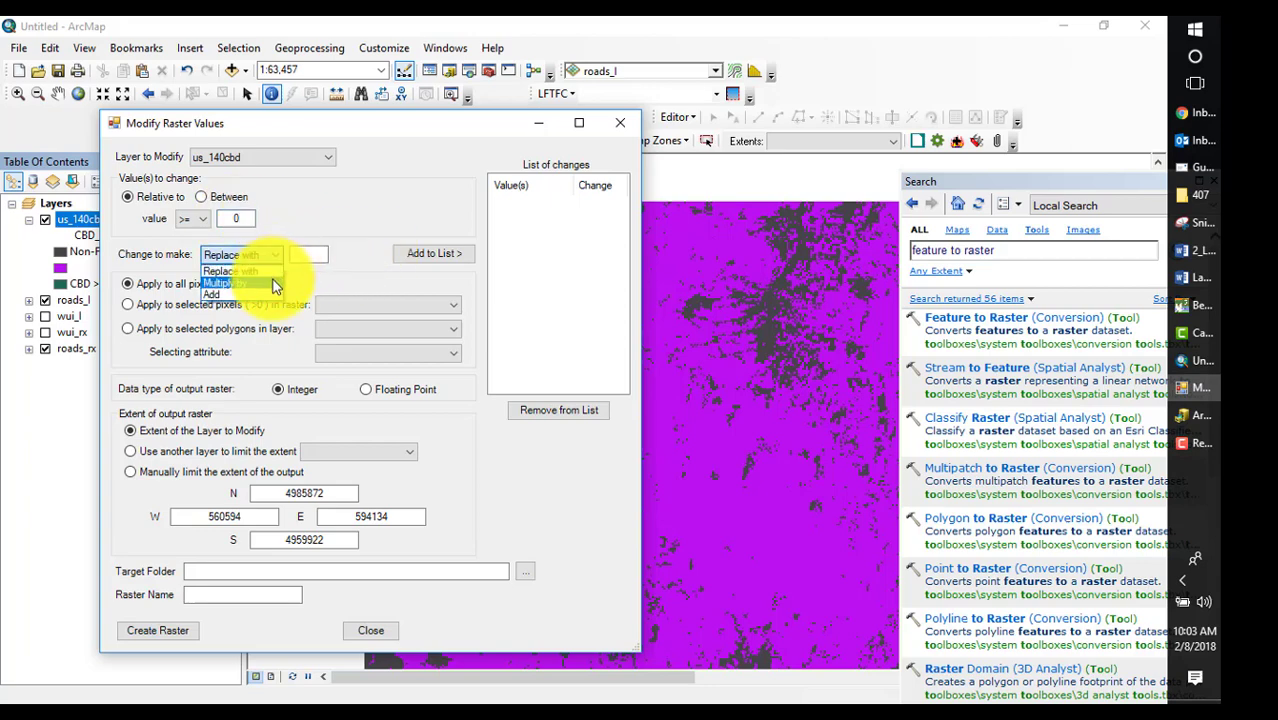
click(291, 280)
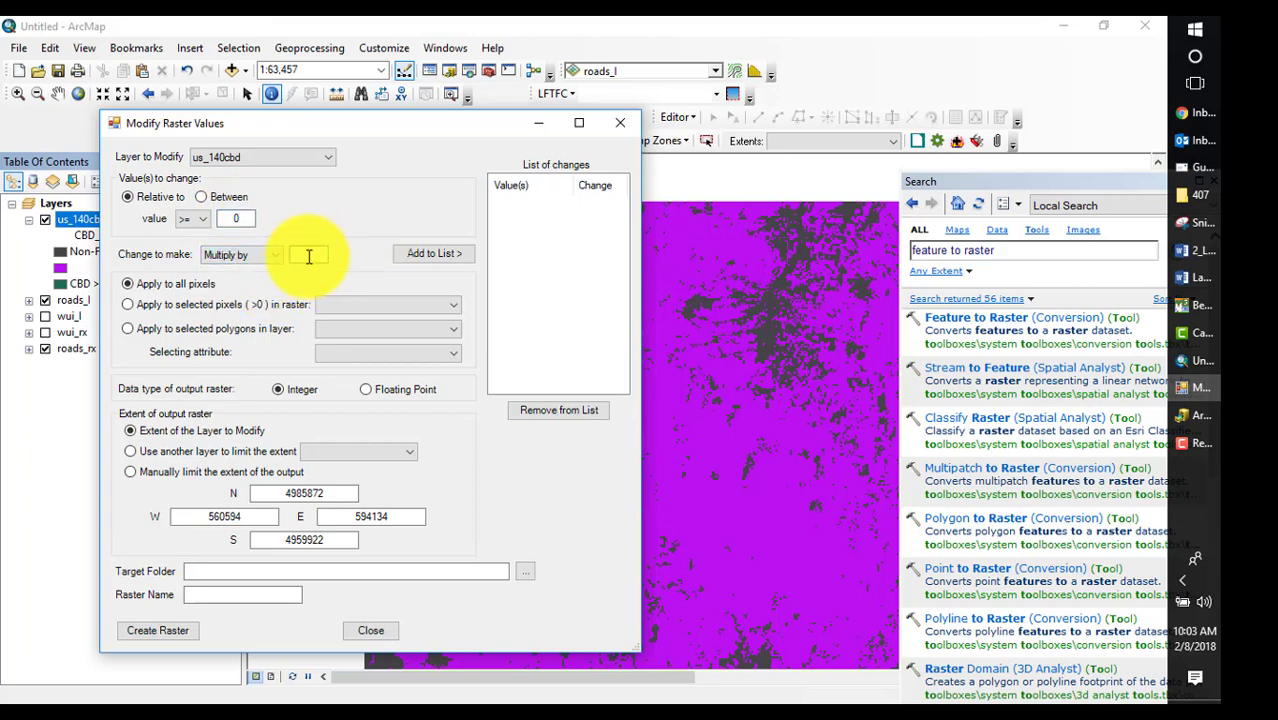
click(310, 254)
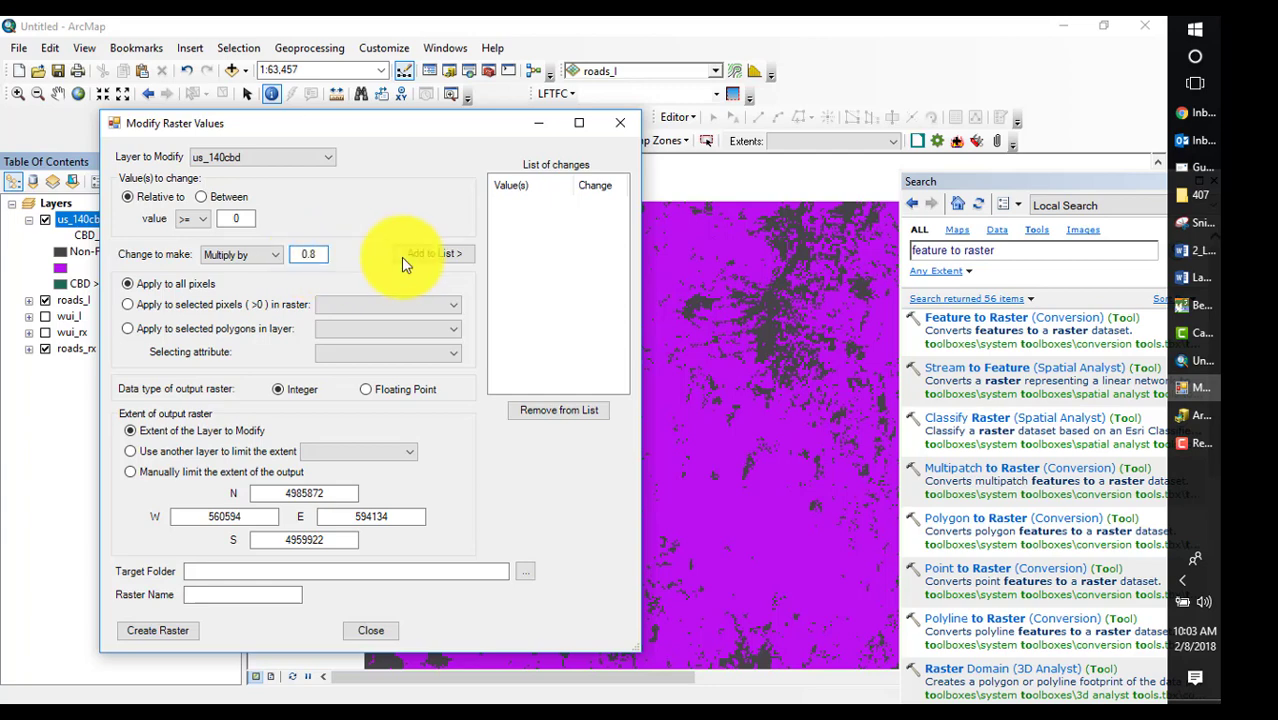
text(0.8)
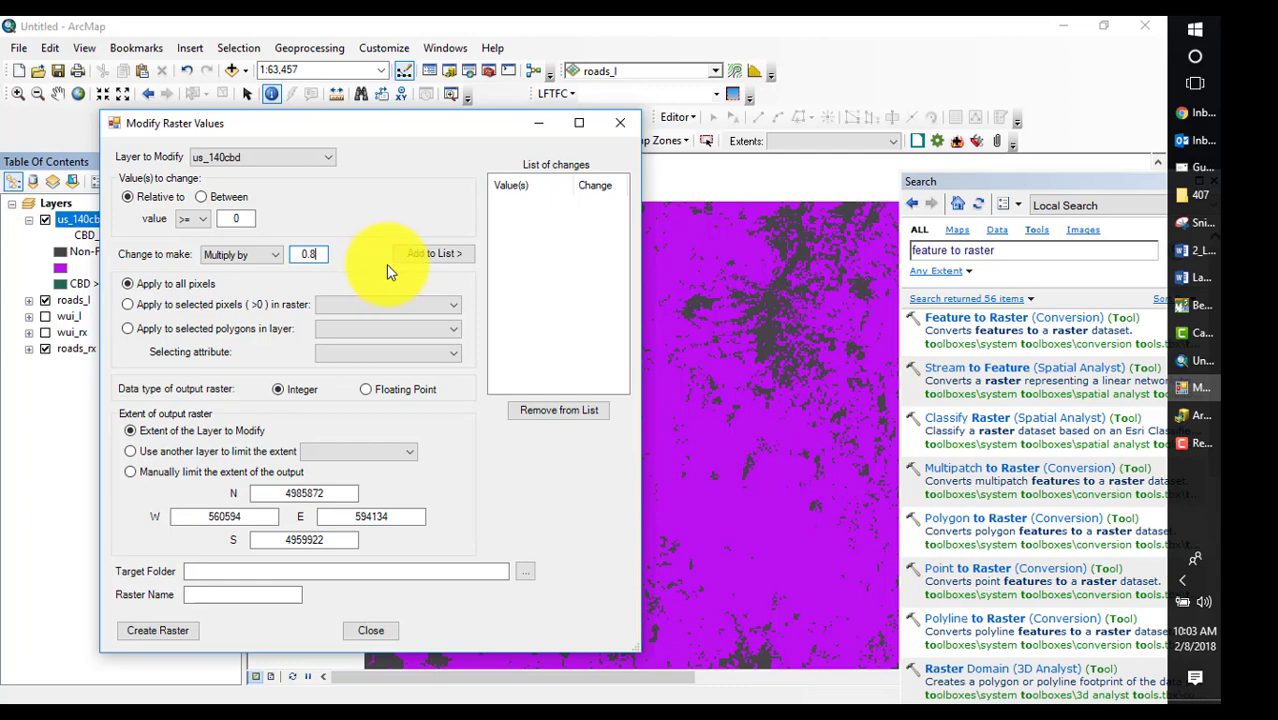
click(445, 256)
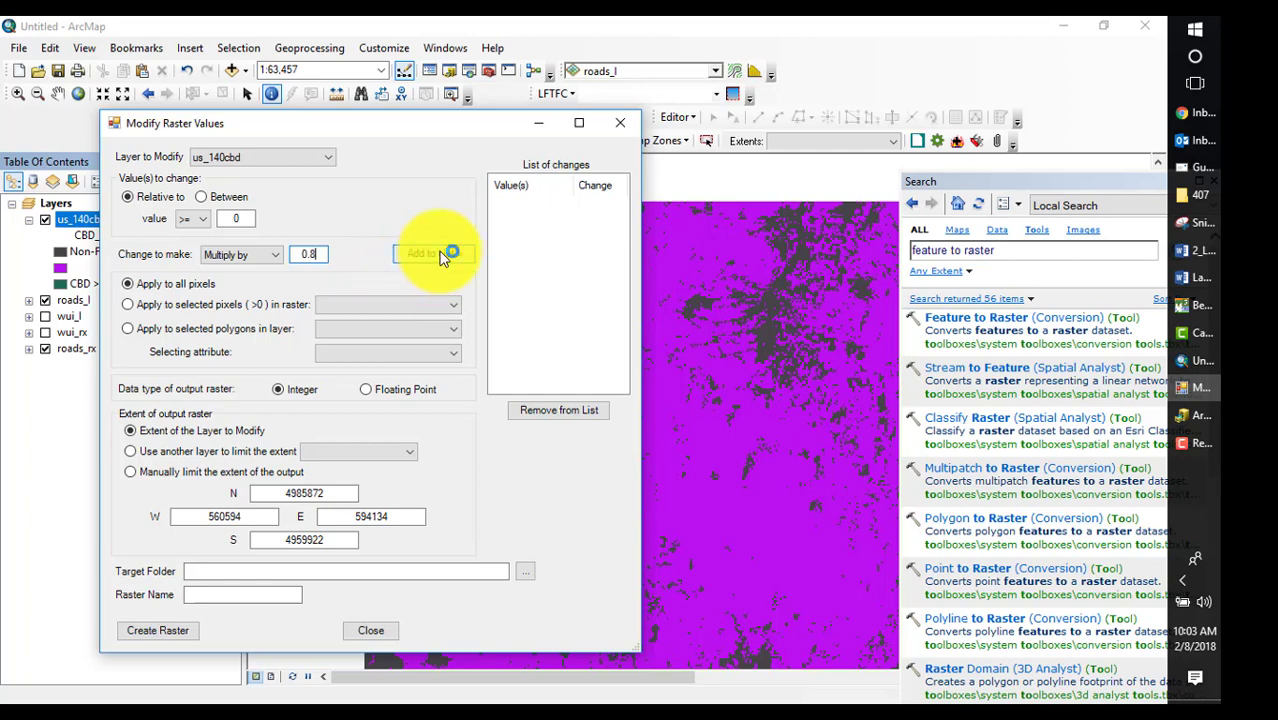
- Limit the change to the selected pixels in roads_l and create the integer raster cbd_r_l in C:\407\Lesson_4\Outputs\
click(451, 306)
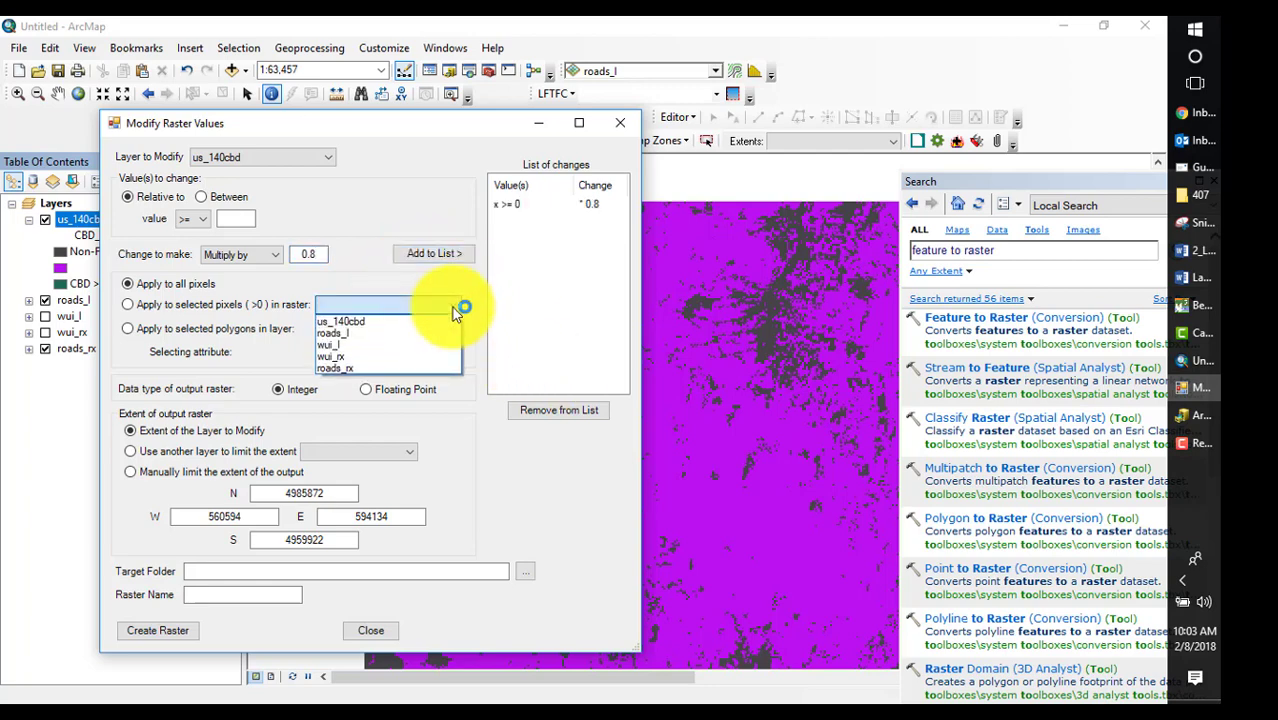
click(345, 333)
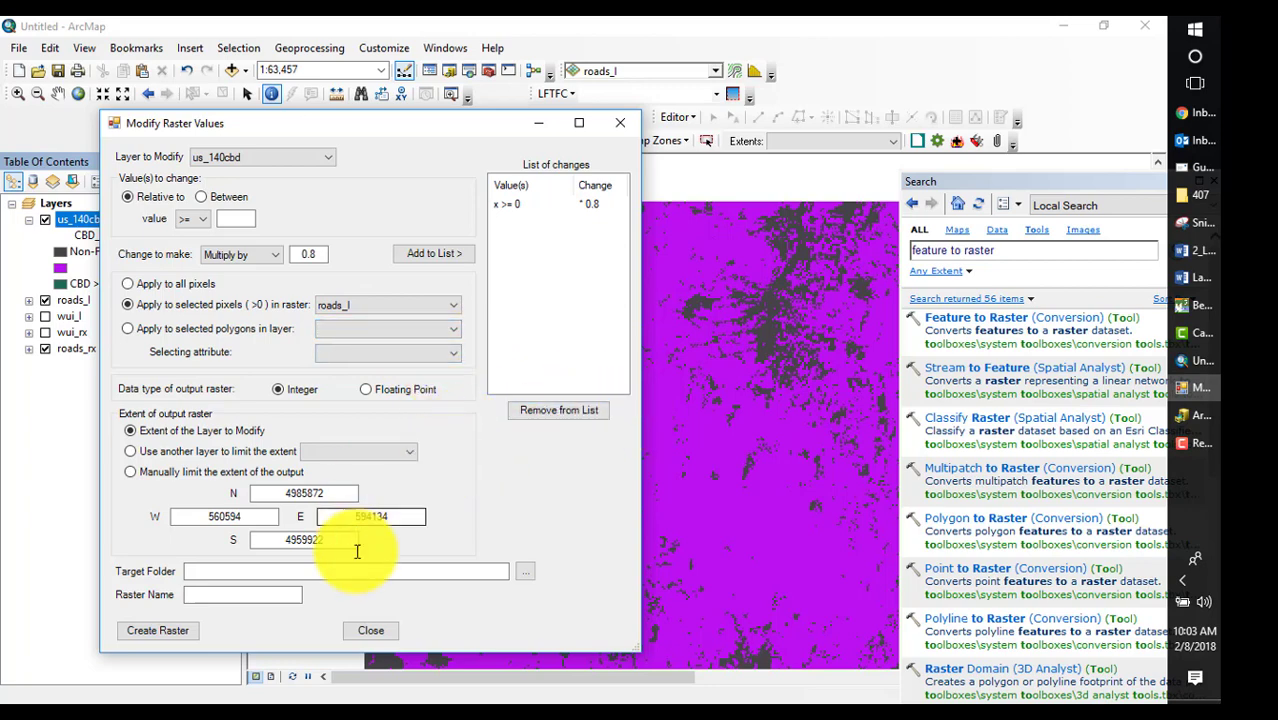
text(C:\407\Lesson_4\Outputs\)
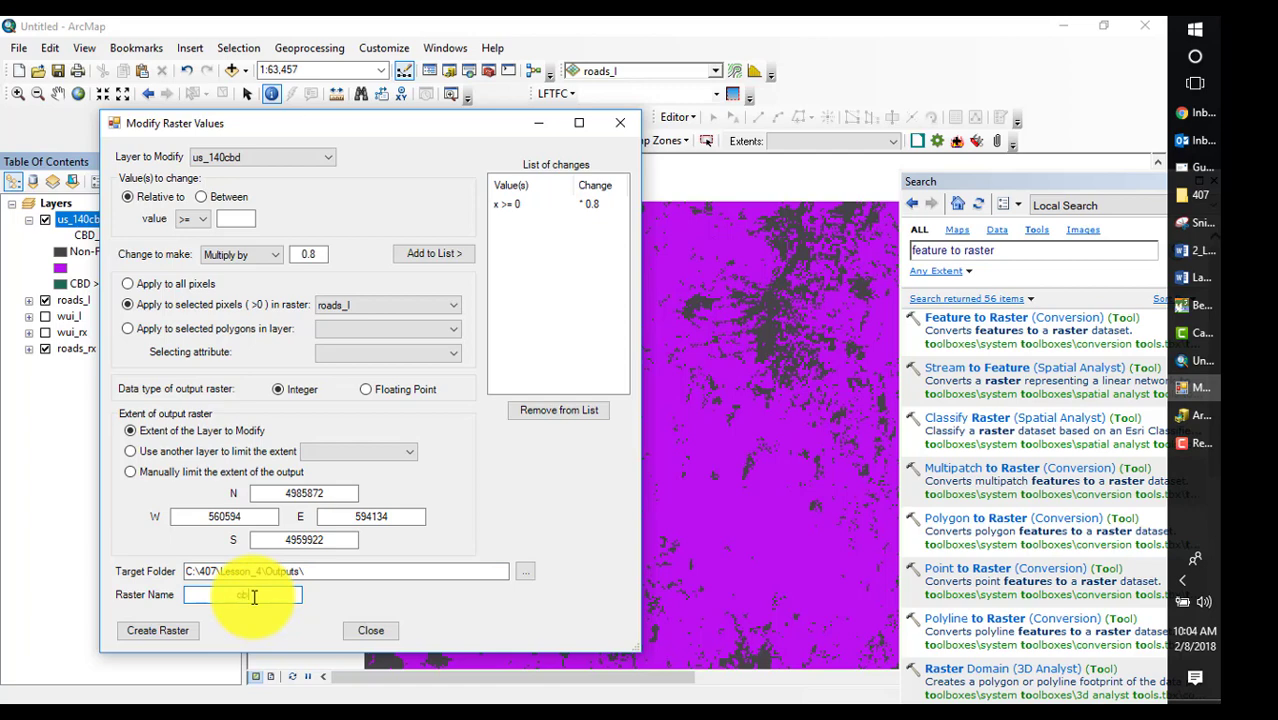
click(254, 597)
text(cbd_r_l)
click(160, 630)
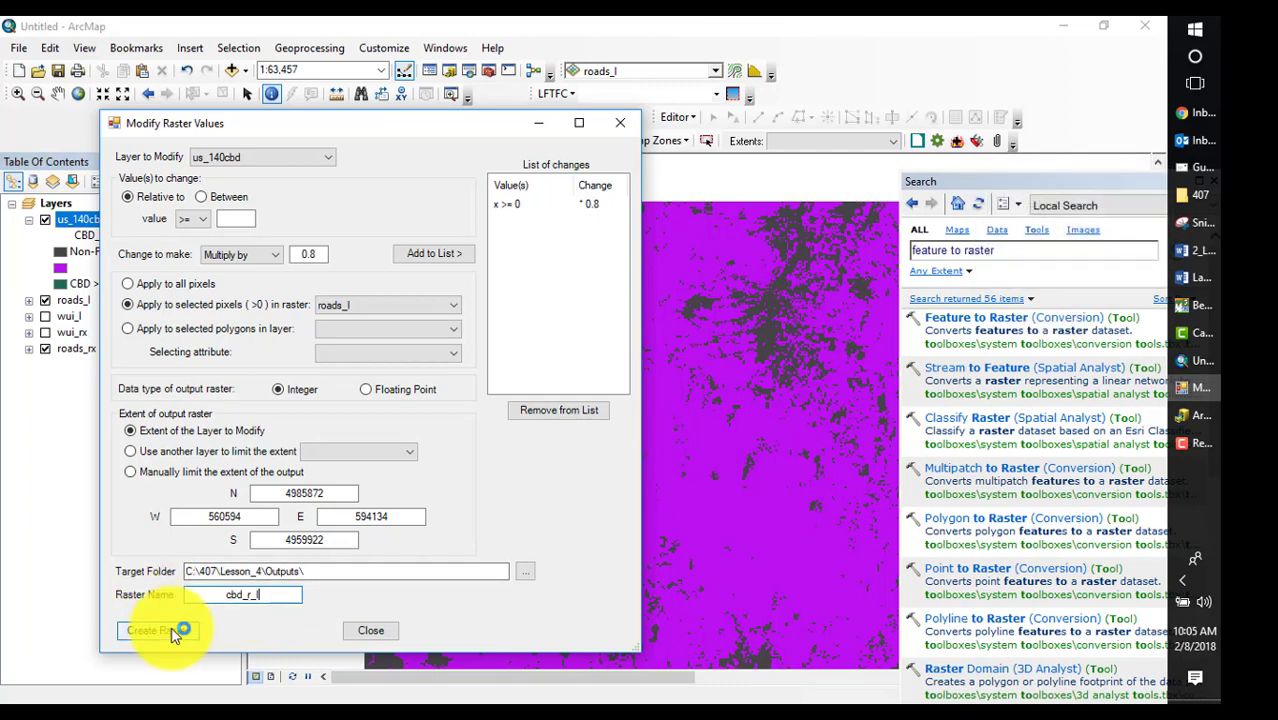
click(348, 431)
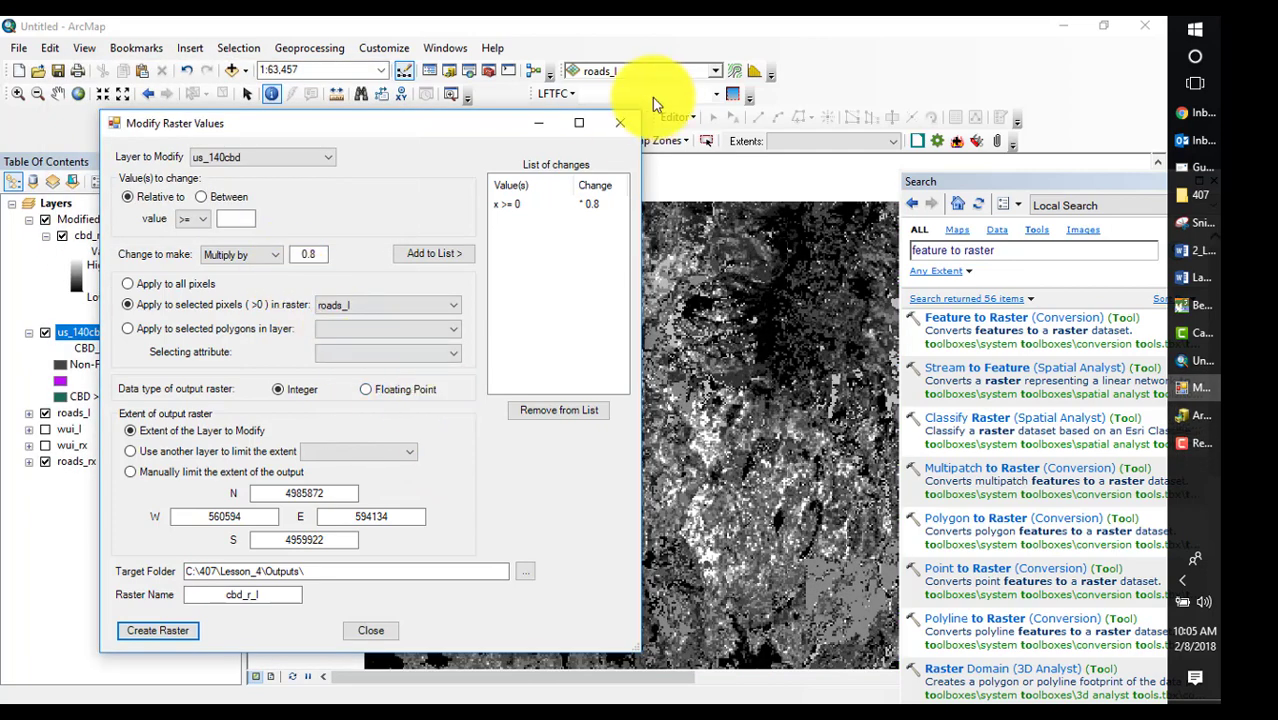
click(627, 123)
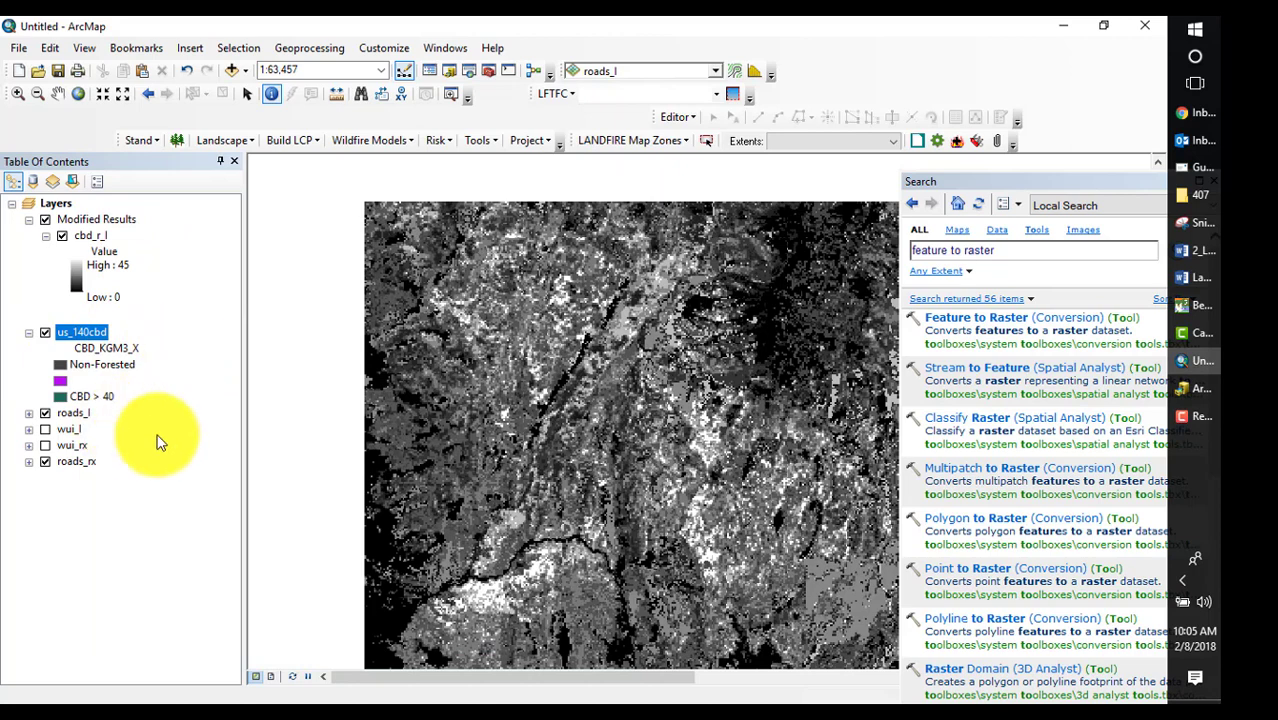
- Move roads_l above all other layers, and symbolize cbd_r_l by unique values, building its raster attribute table
click(70, 432)
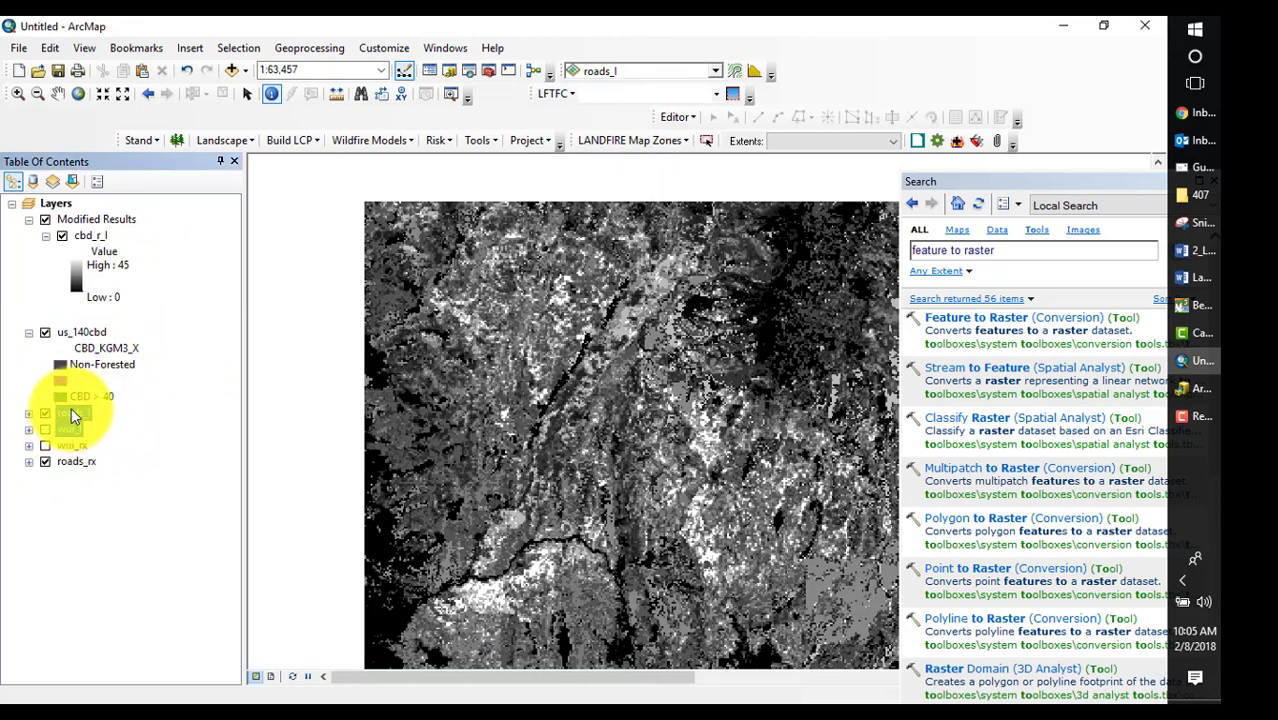
drag(70, 412, 80, 217)
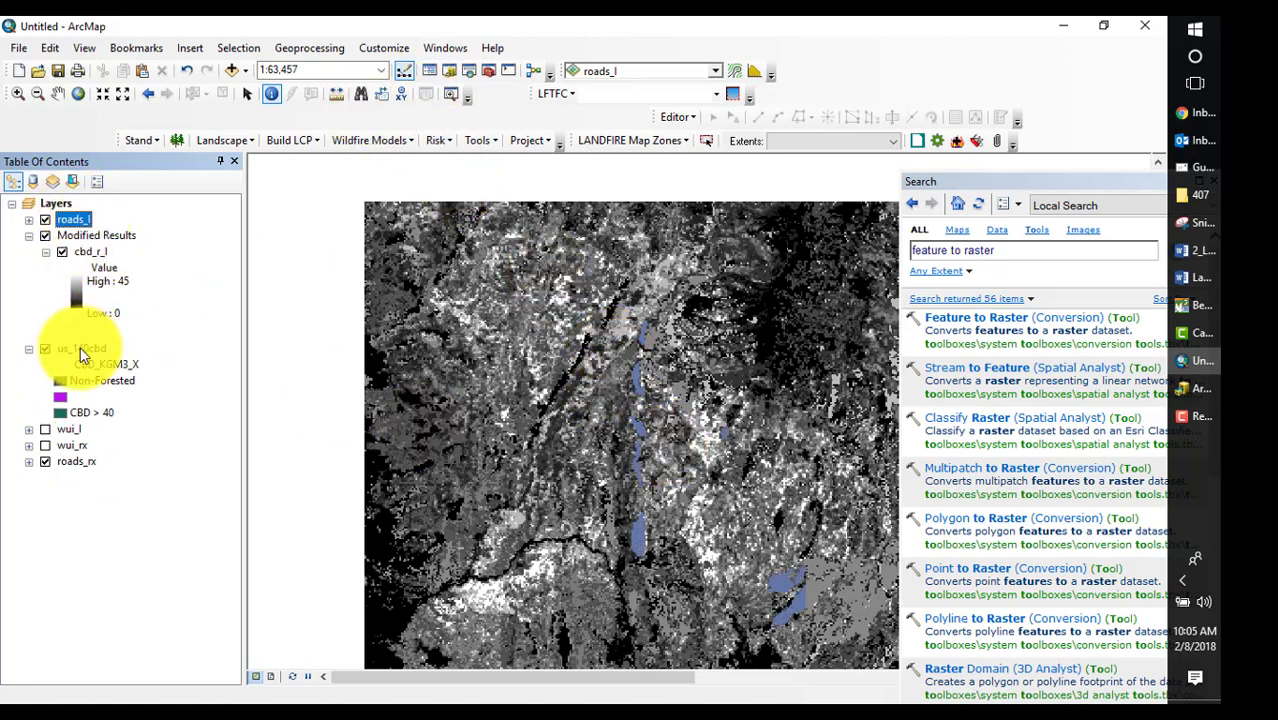
right_click(77, 250)
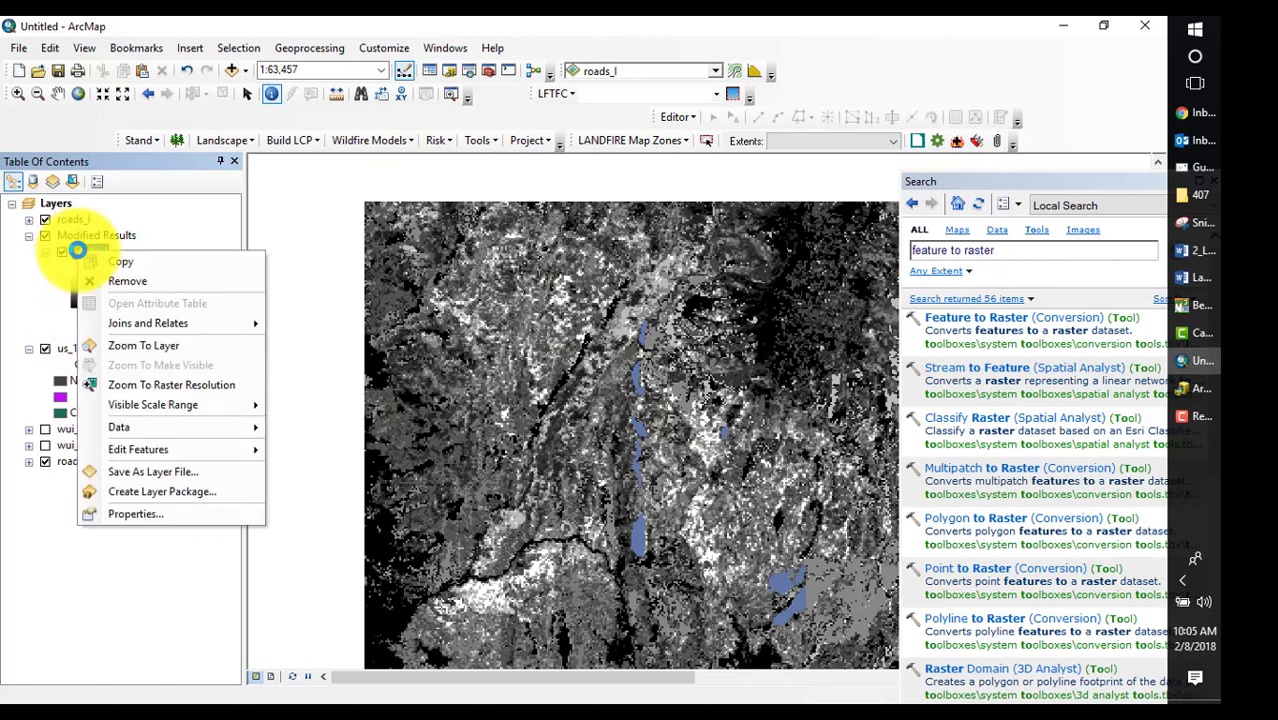
click(128, 513)
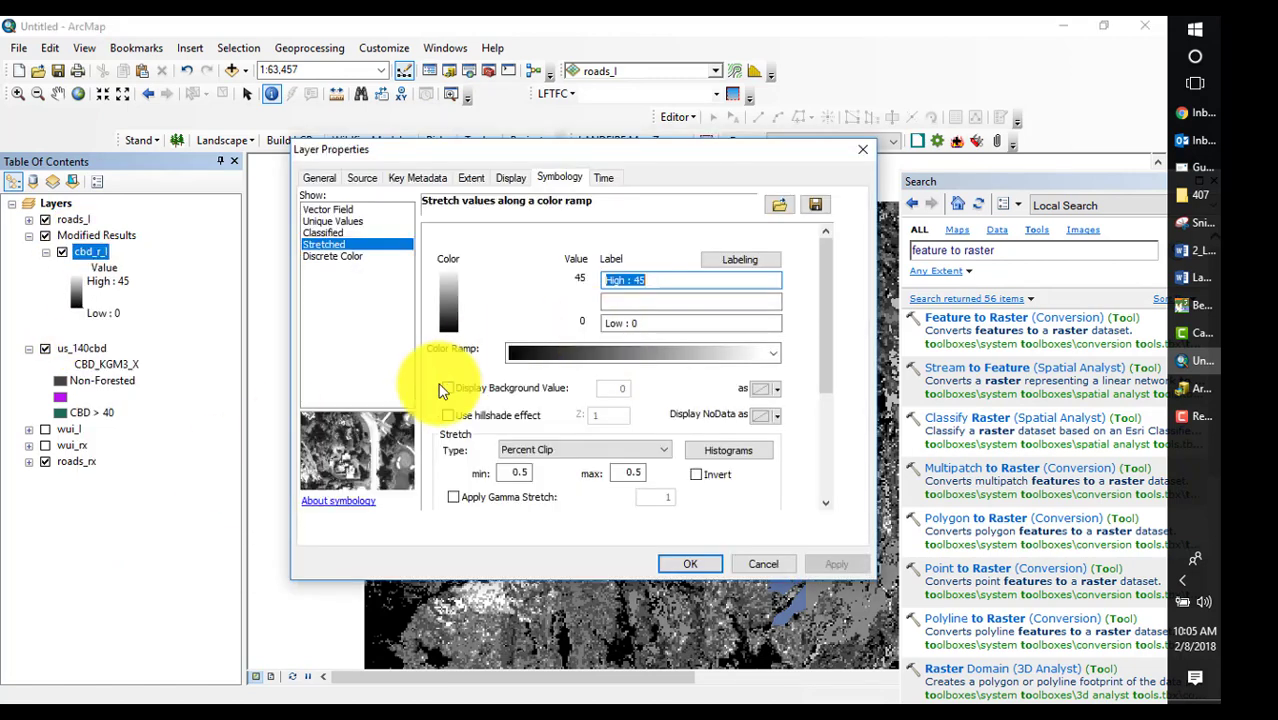
click(345, 222)
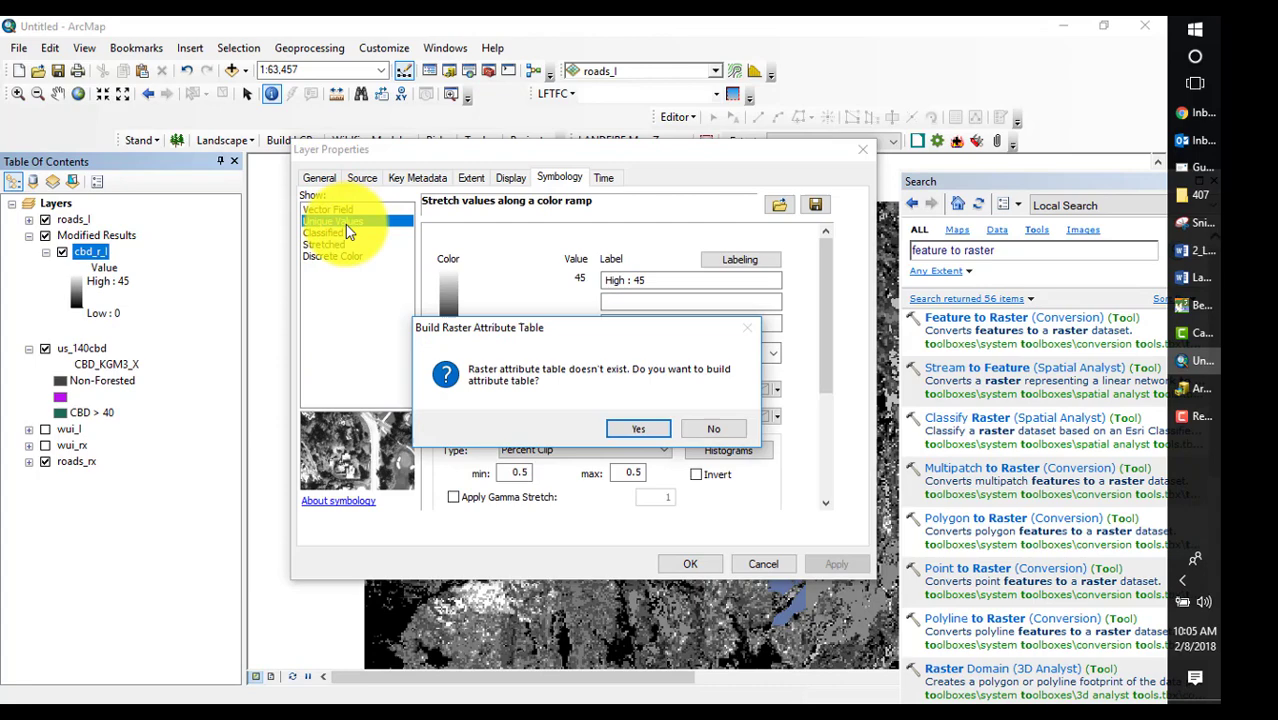
click(638, 427)
click(697, 566)
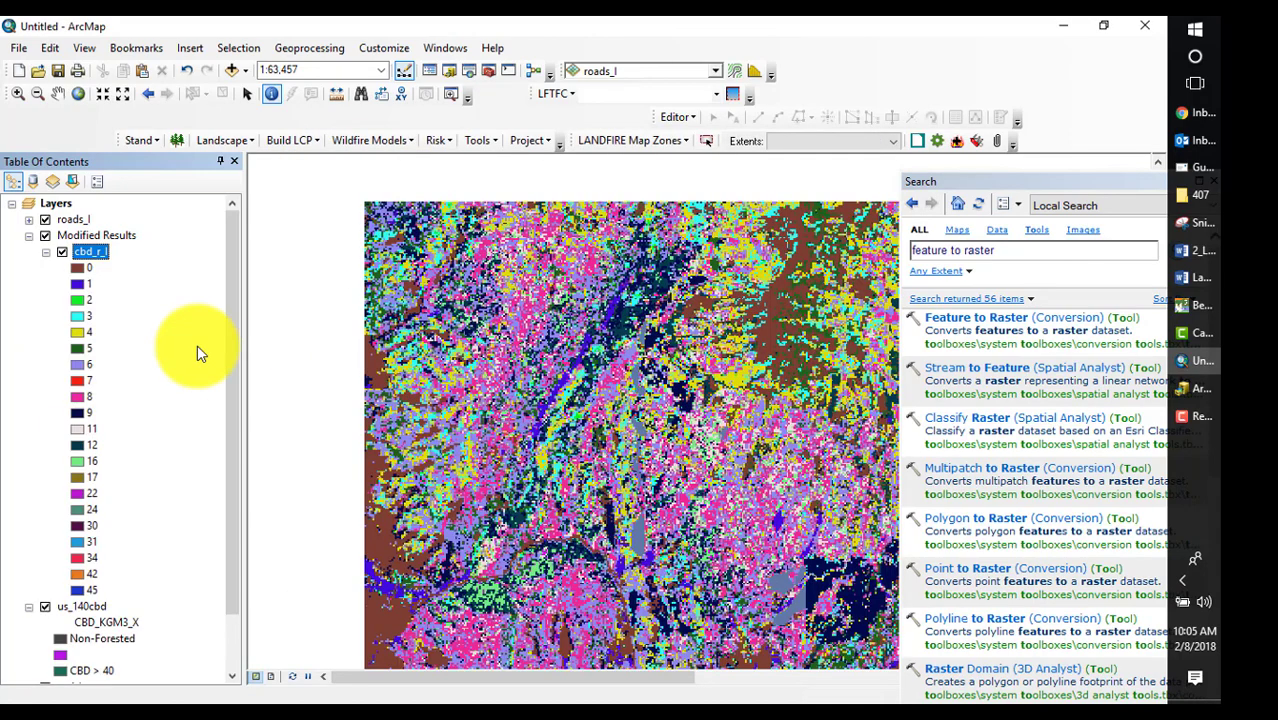
- Collapse the cbd_r_l legend and symbolize us_140cbd by unique values using the VALUE field
click(47, 255)
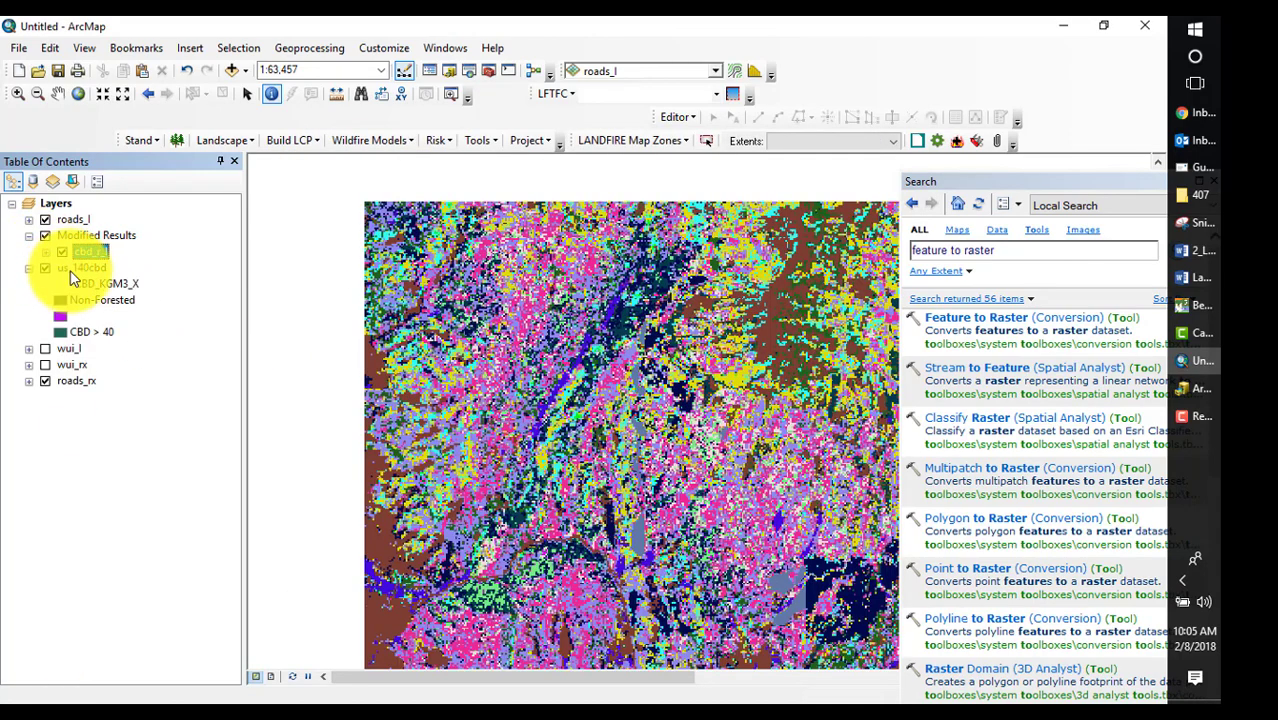
right_click(76, 268)
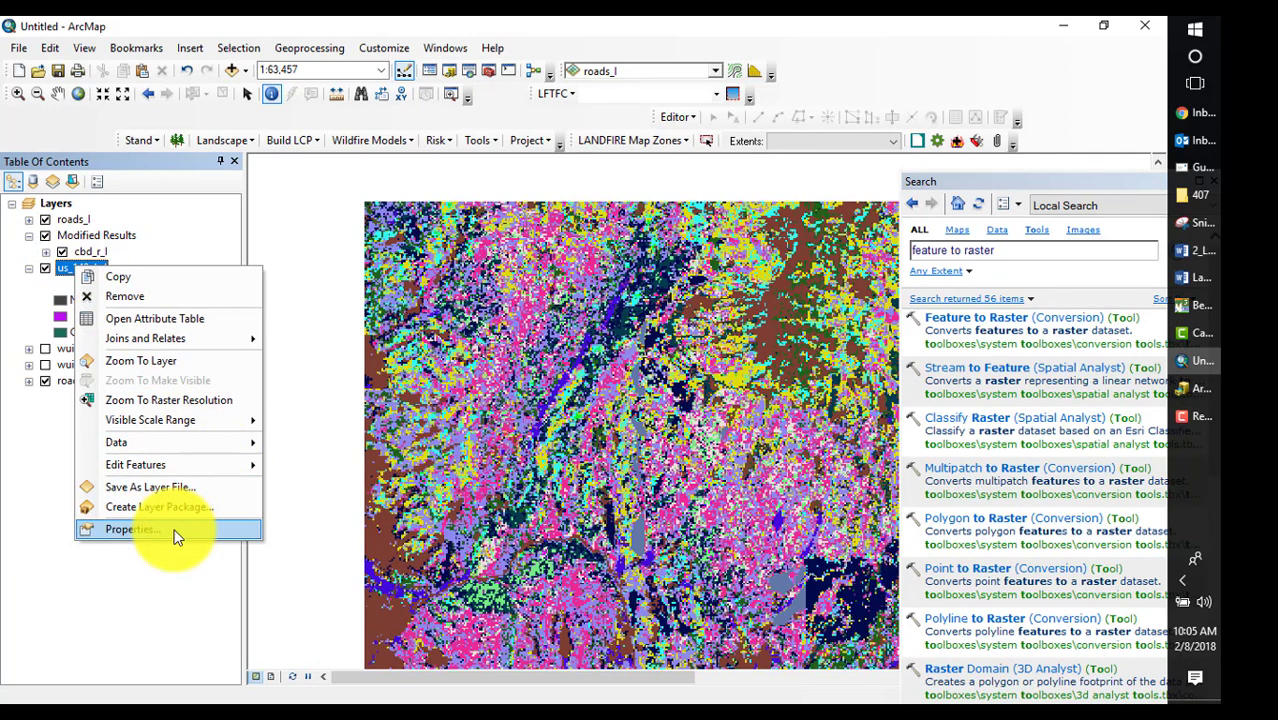
click(171, 530)
click(595, 258)
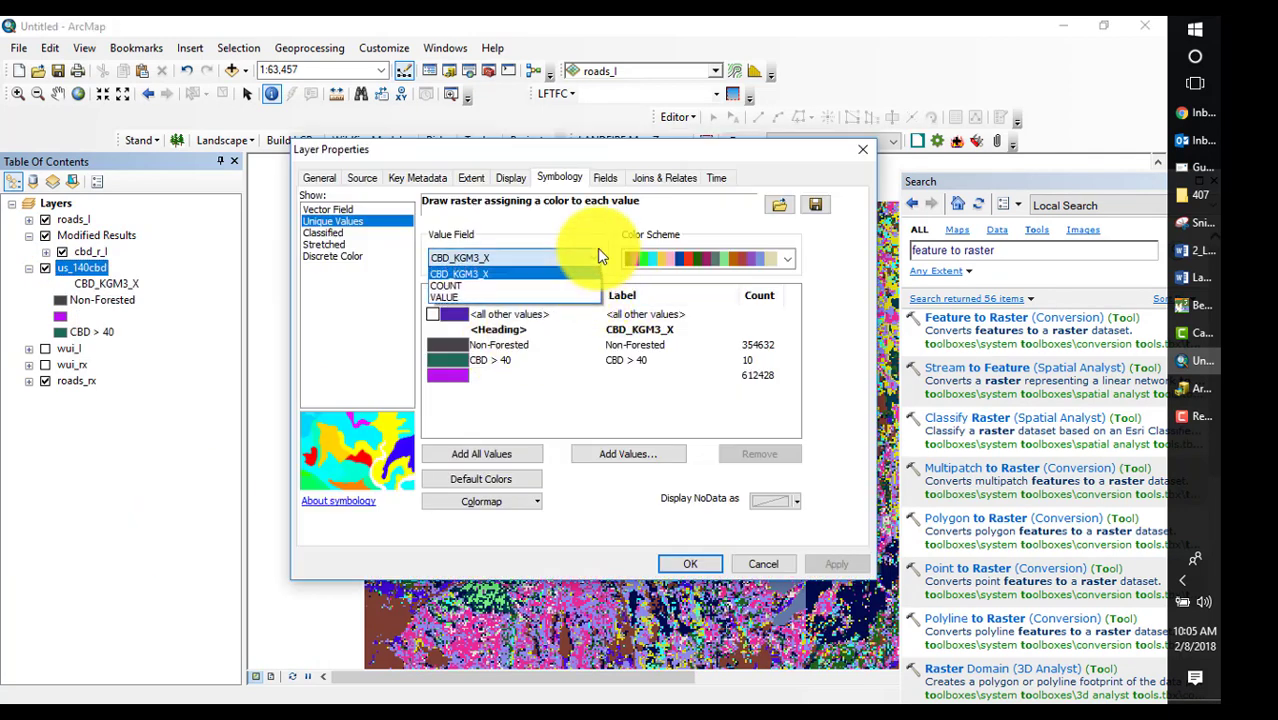
click(566, 296)
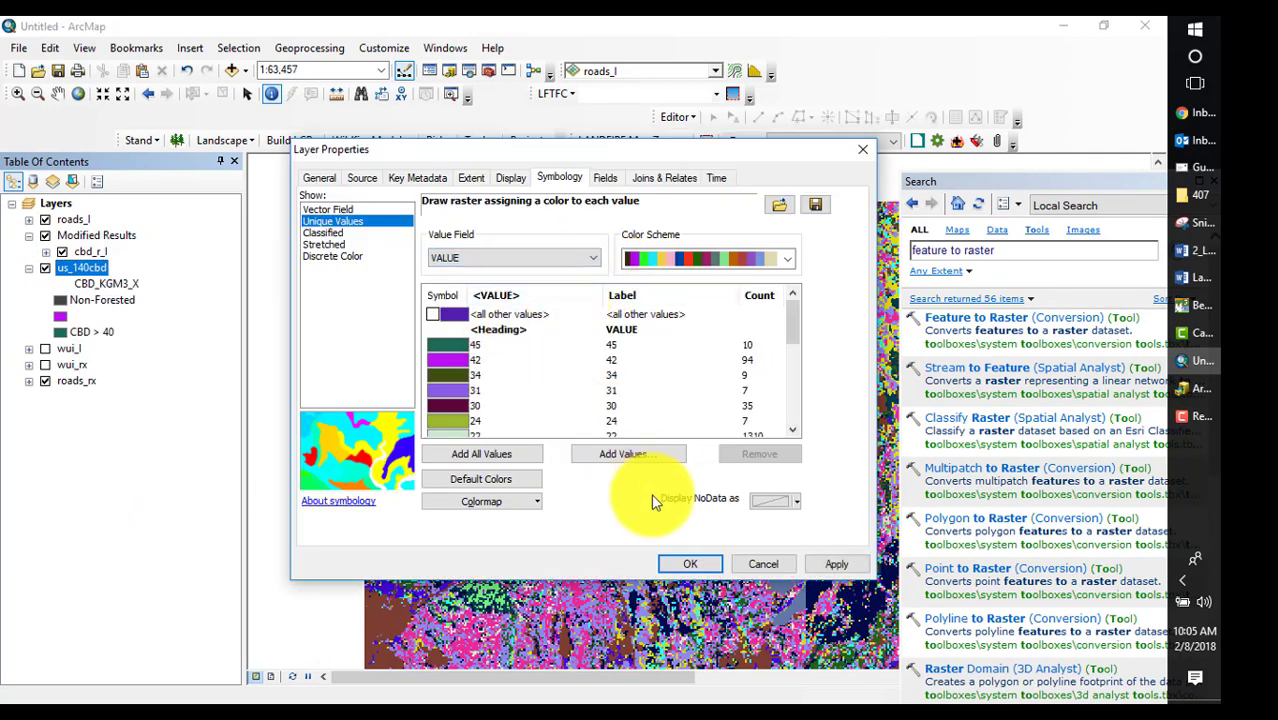
click(686, 563)
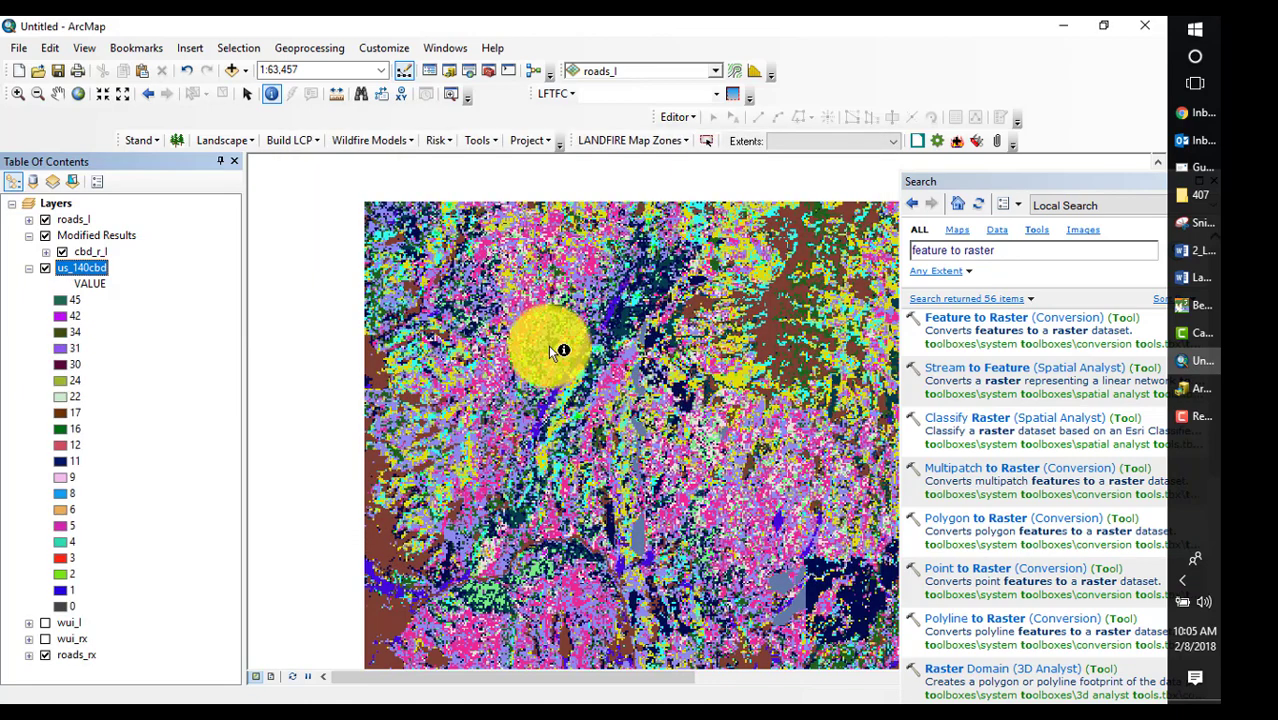
- Identify two pixels inside the roads_l treatment areas to compare cbd_r_l with us_140cbd, and close the results
click(643, 375)
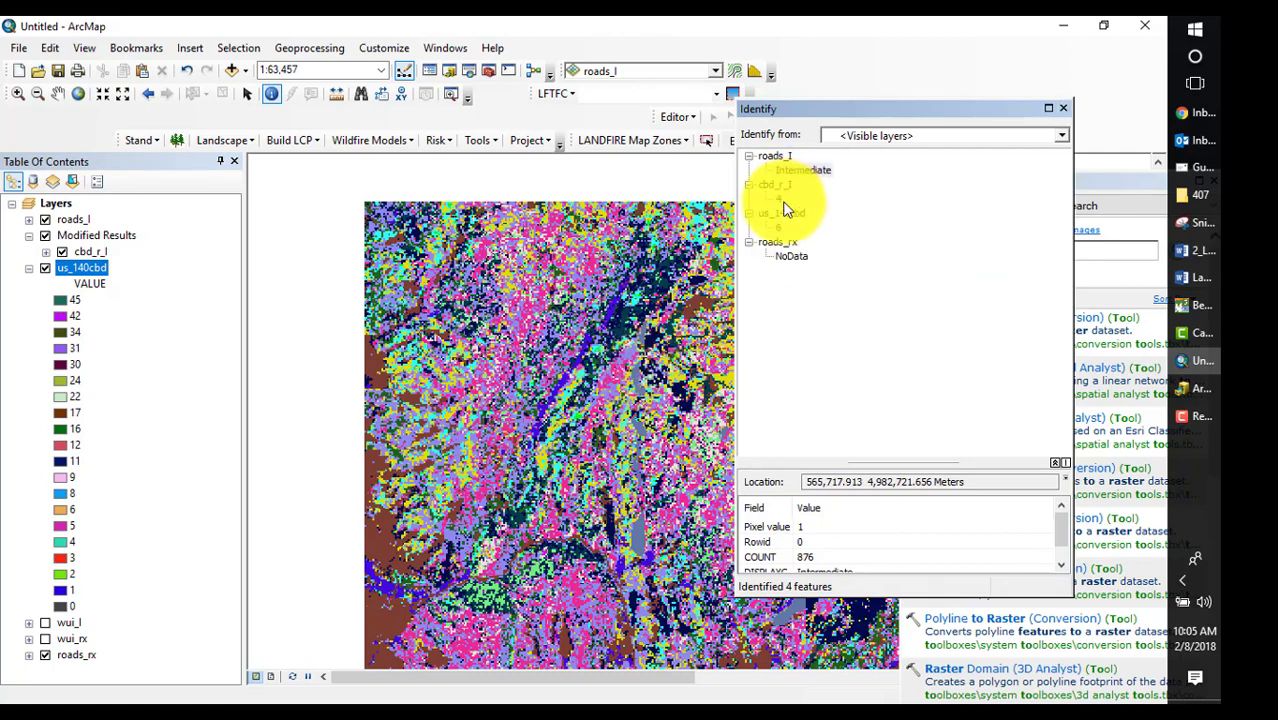
click(650, 435)
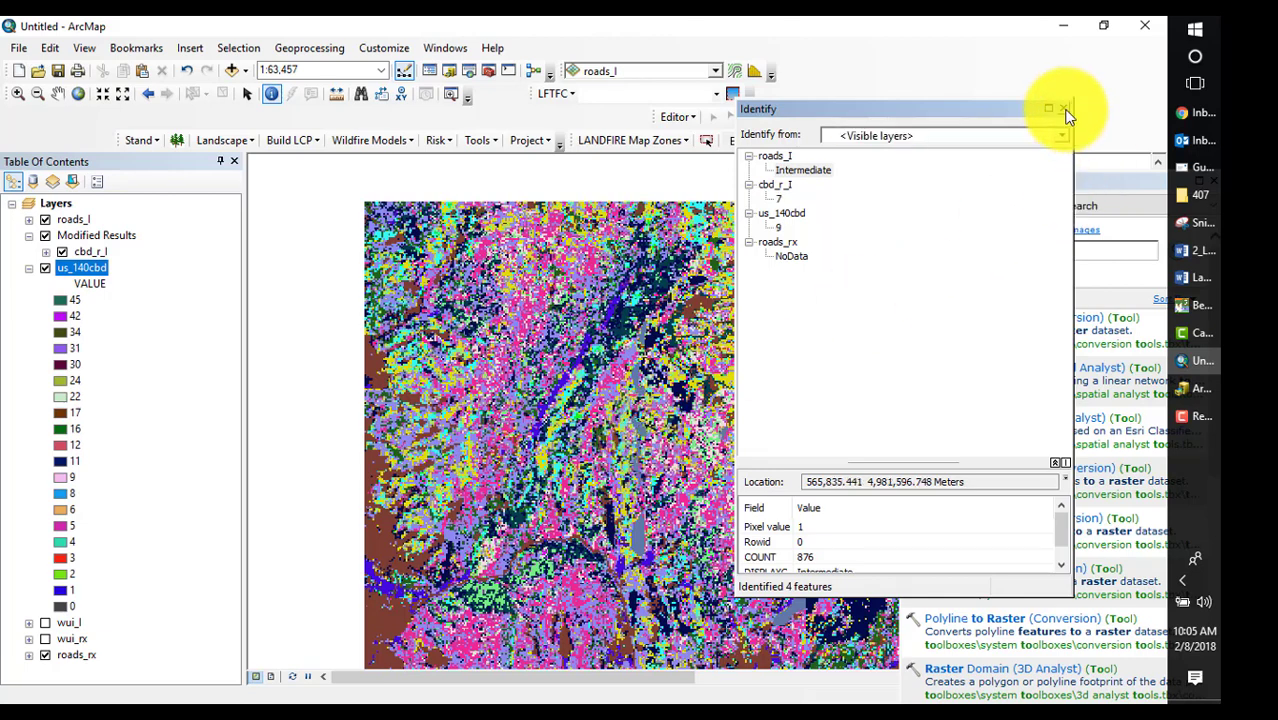
click(1066, 111)
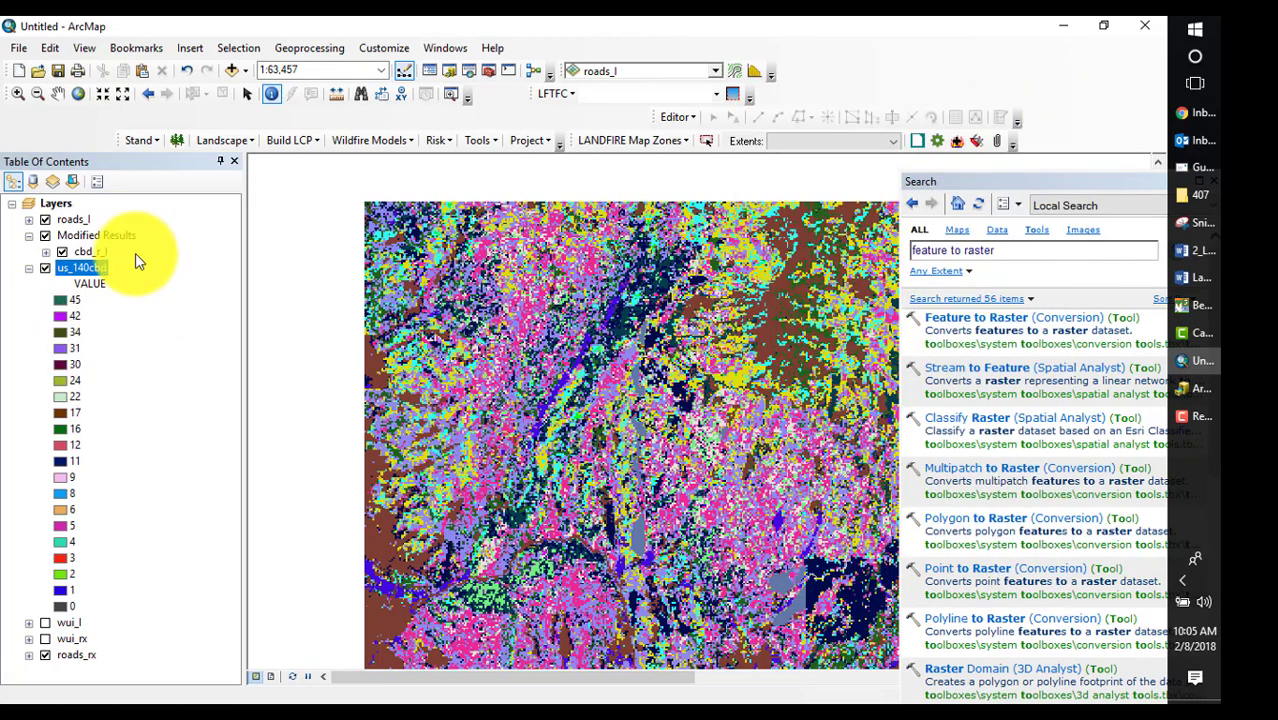
- Set up Modify Raster Values for us_140cbd with a listed change that multiplies values > 0 by 0.8
click(485, 141)
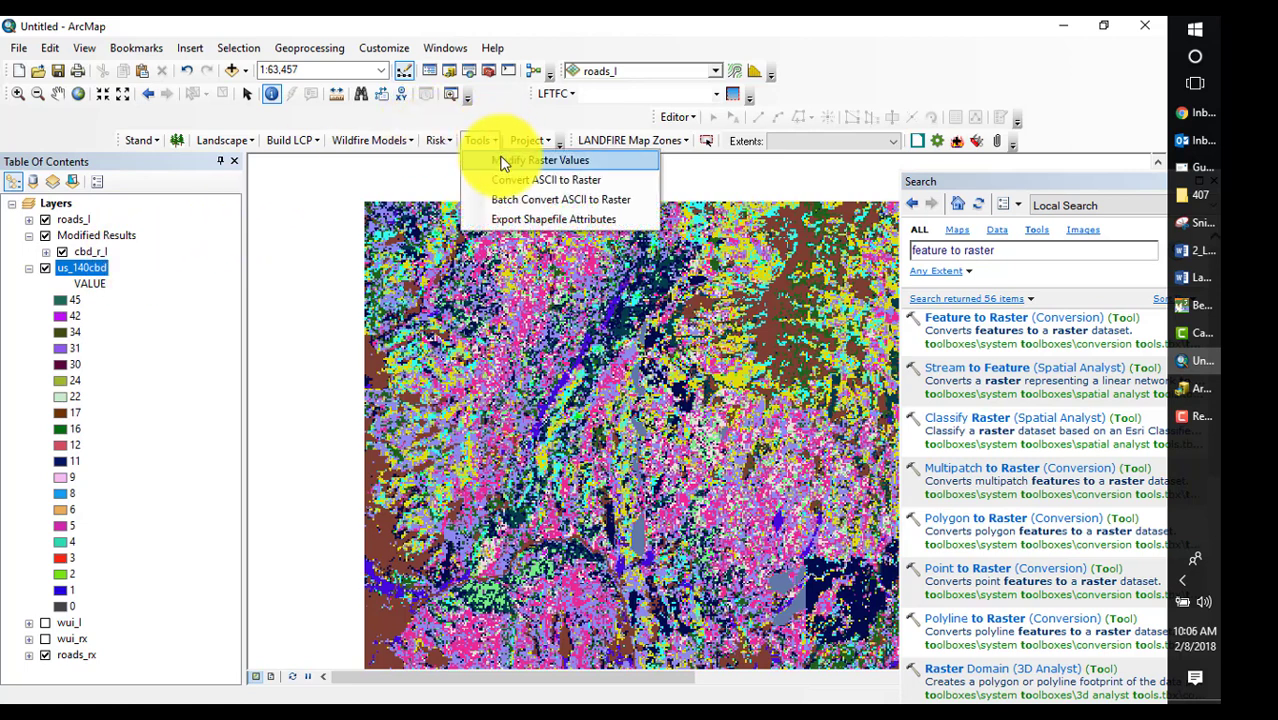
click(505, 163)
click(257, 93)
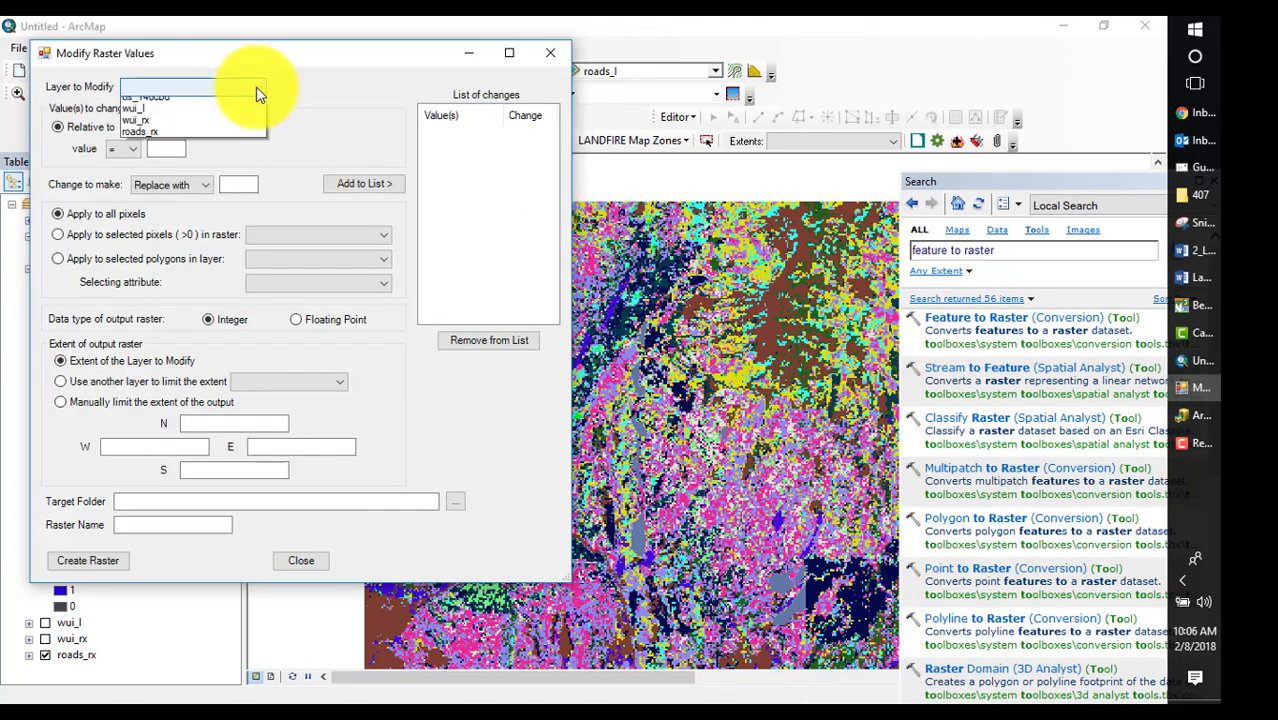
click(172, 120)
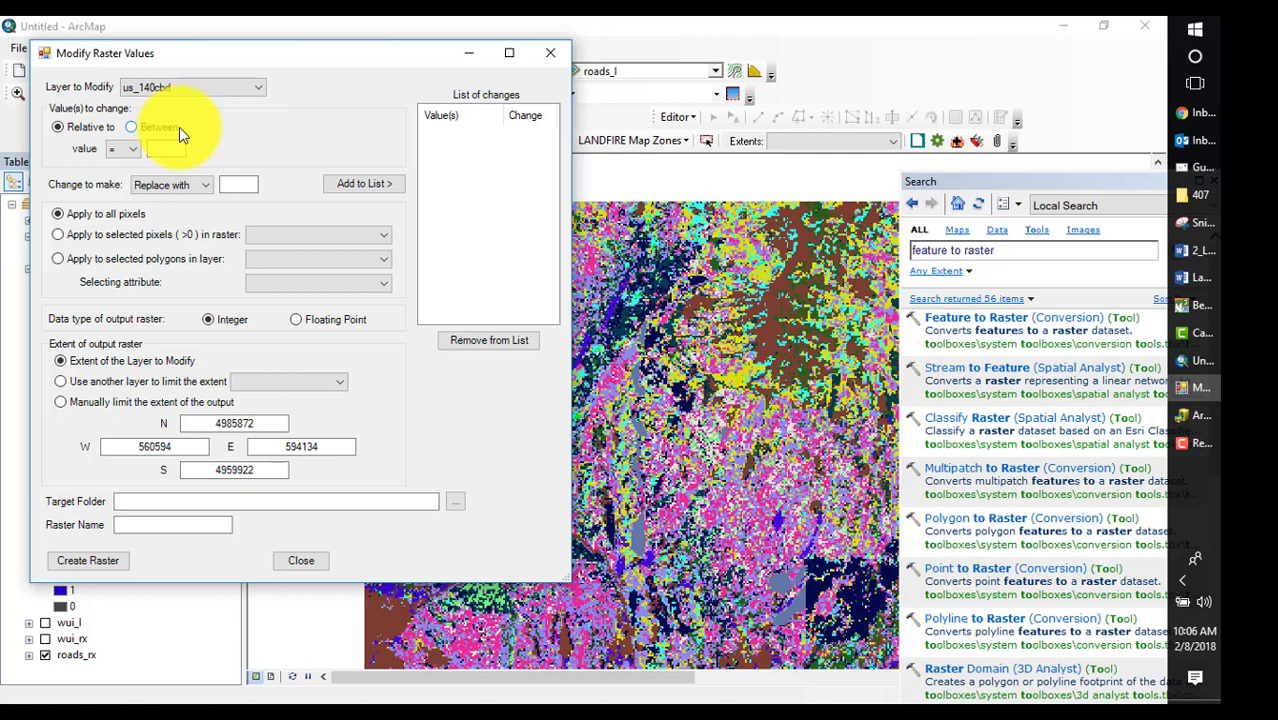
click(134, 150)
click(134, 195)
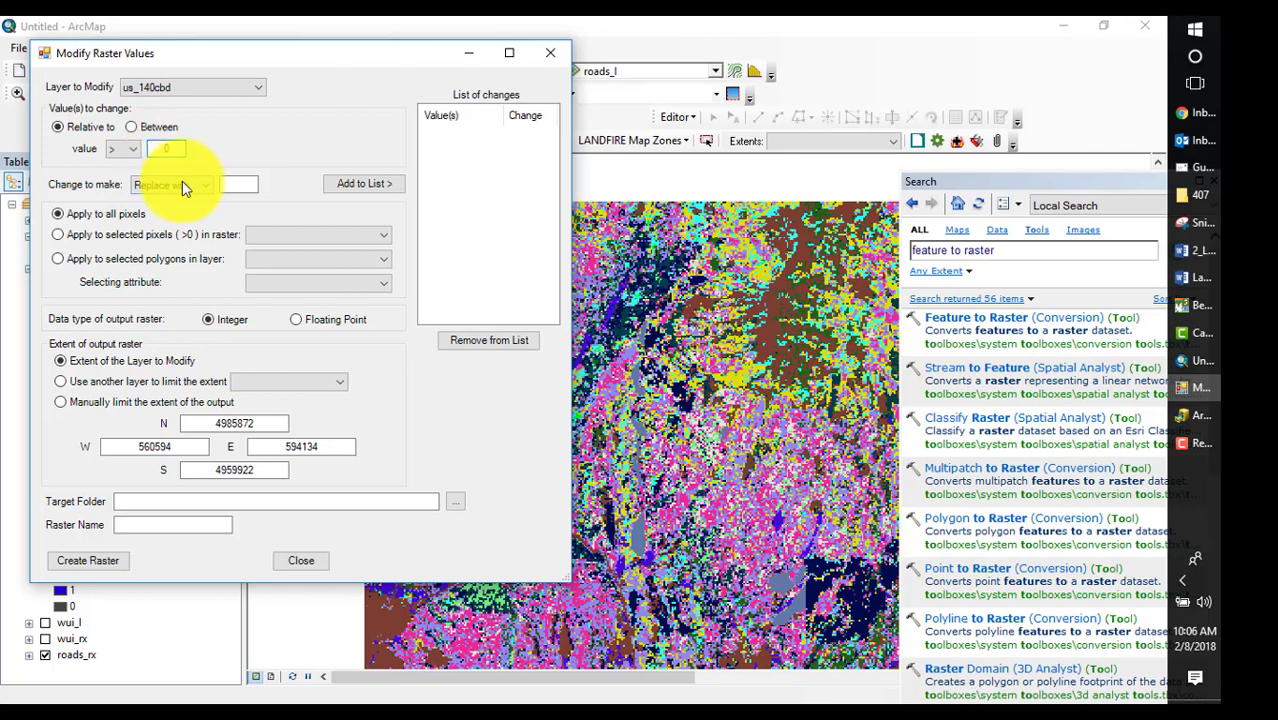
click(172, 184)
click(184, 216)
click(234, 186)
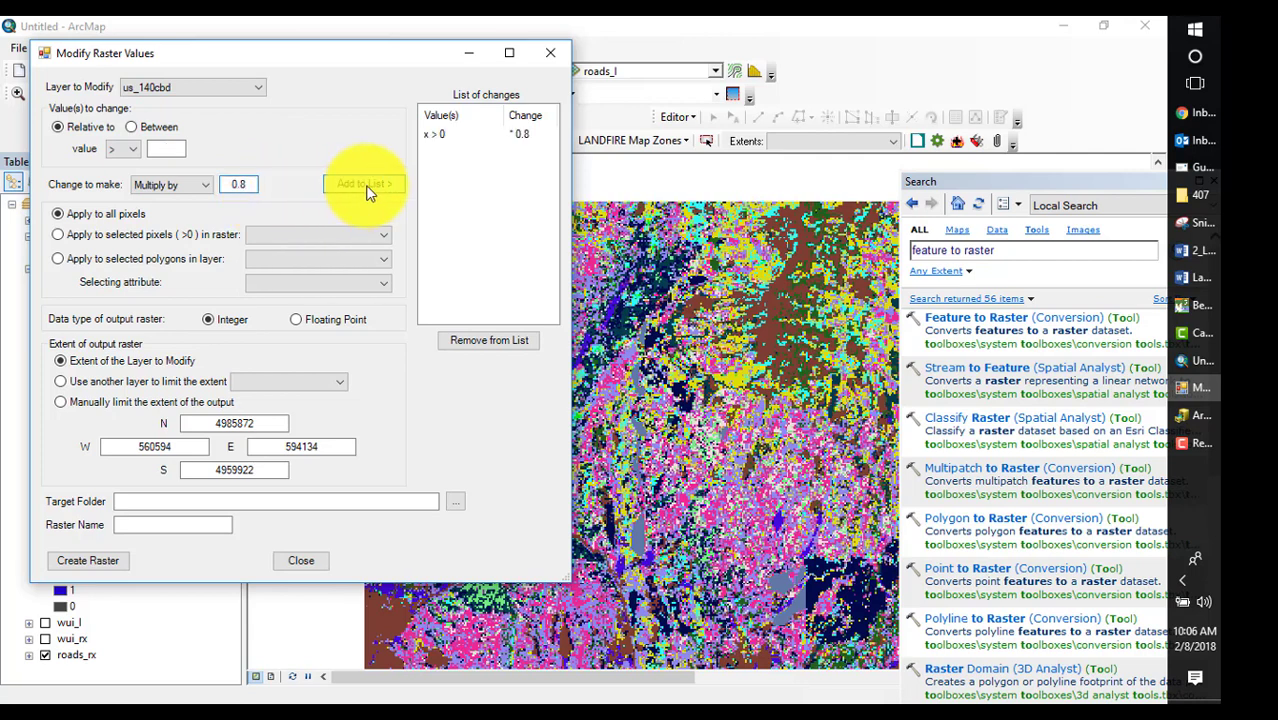
- Limit the change to the selected pixels in wui_l and create the integer raster cbd_w_l in C:\407\Lesson_4\Outputs\
click(382, 235)
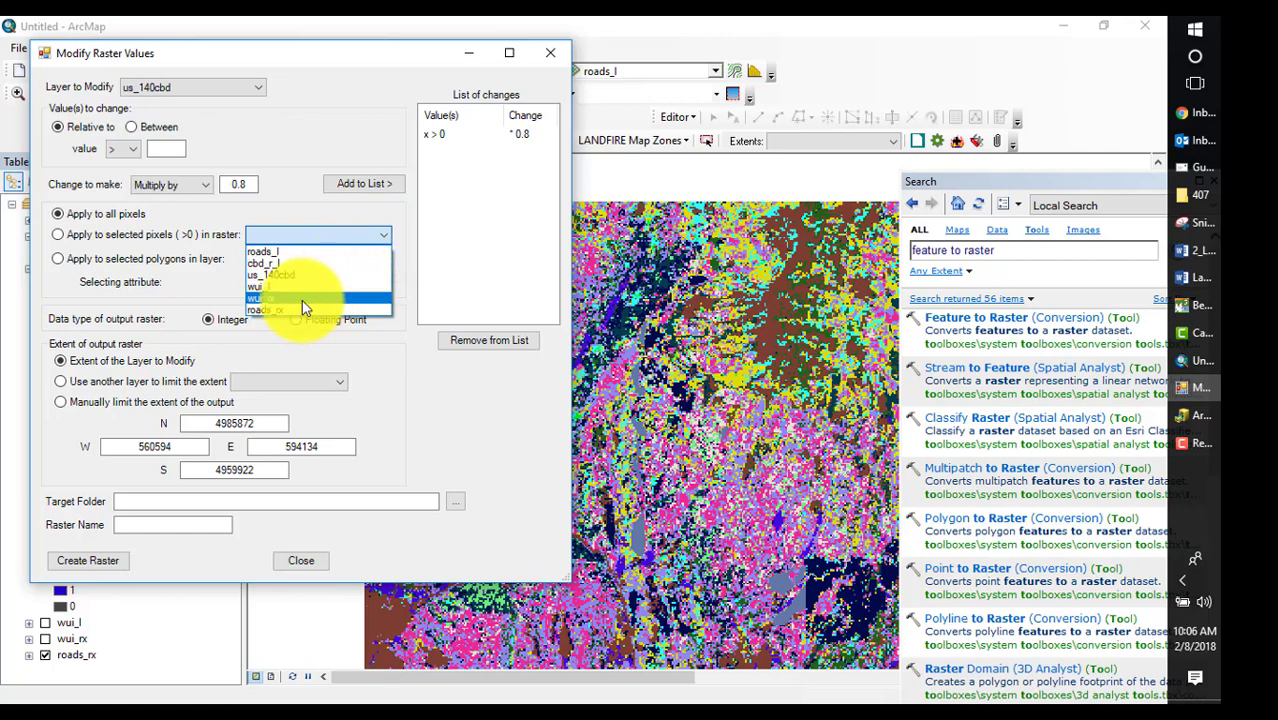
click(295, 289)
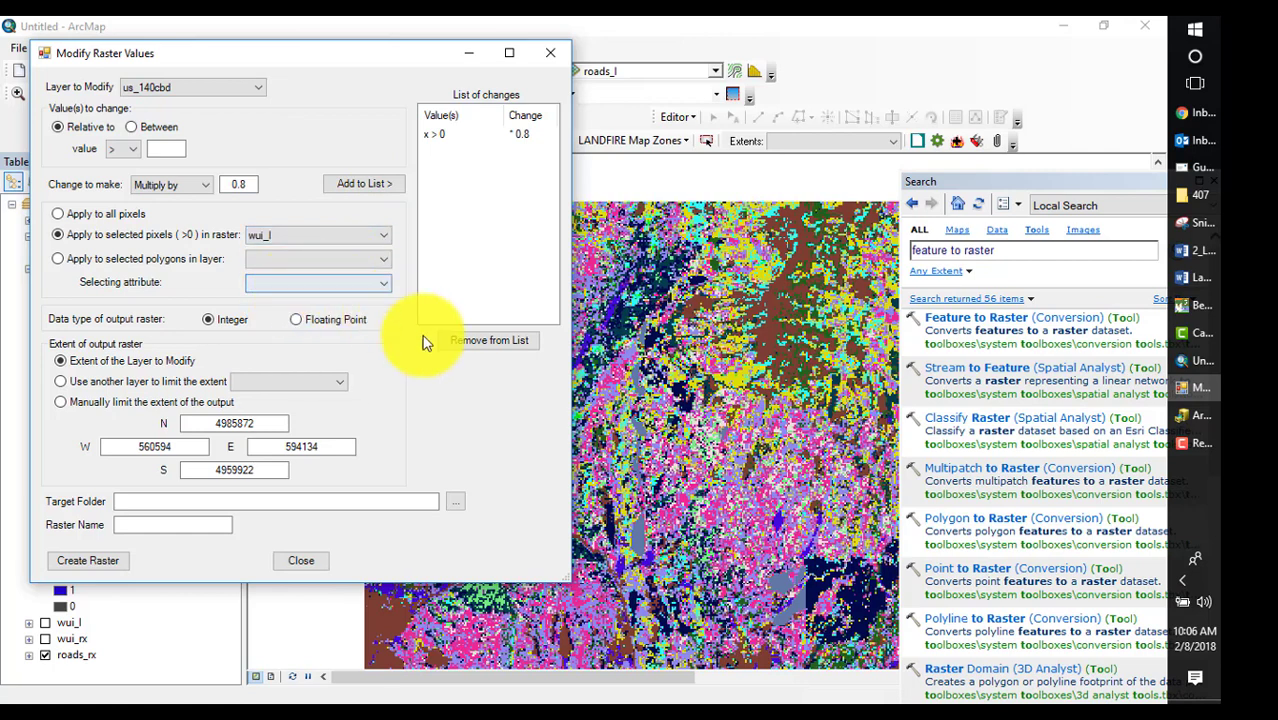
click(252, 503)
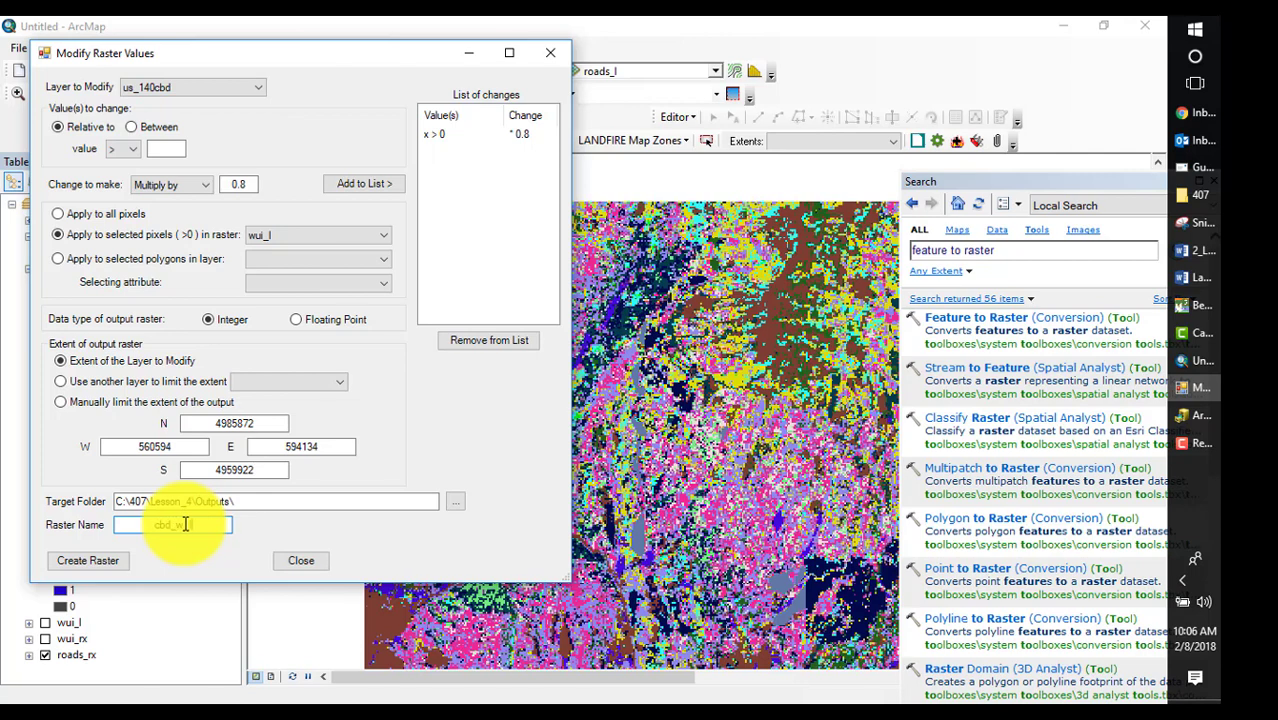
click(104, 558)
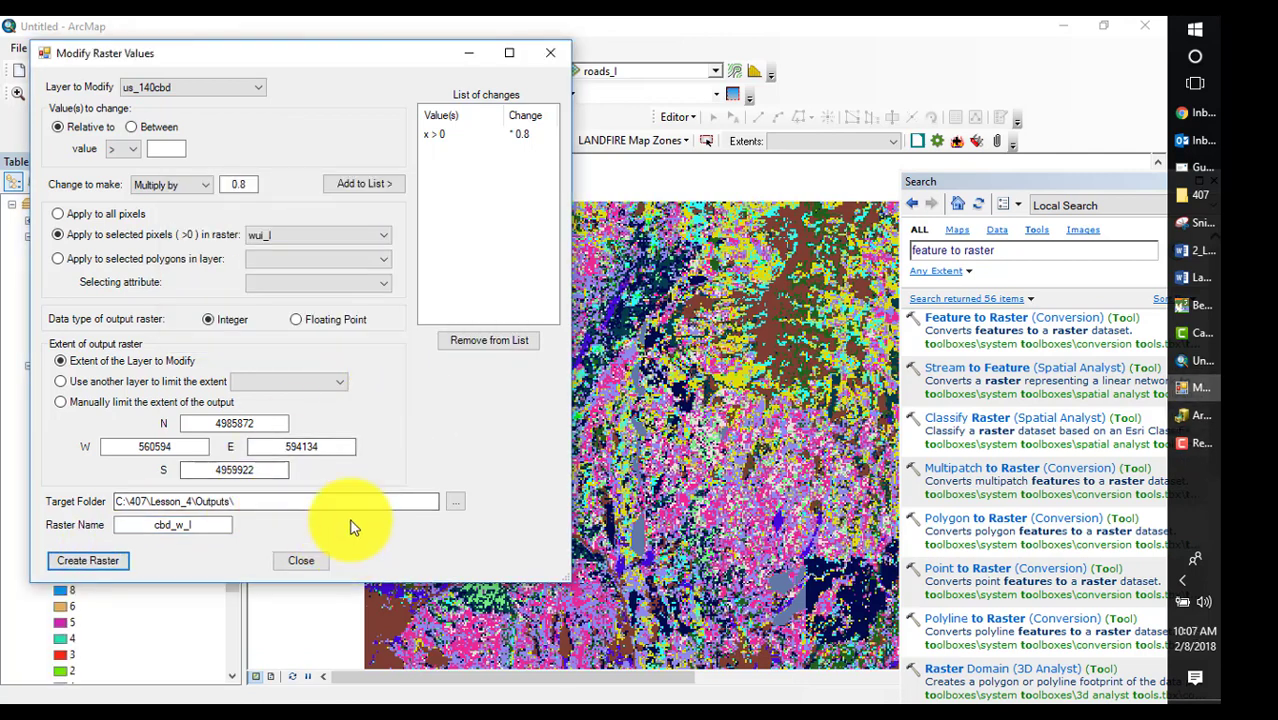
click(551, 54)
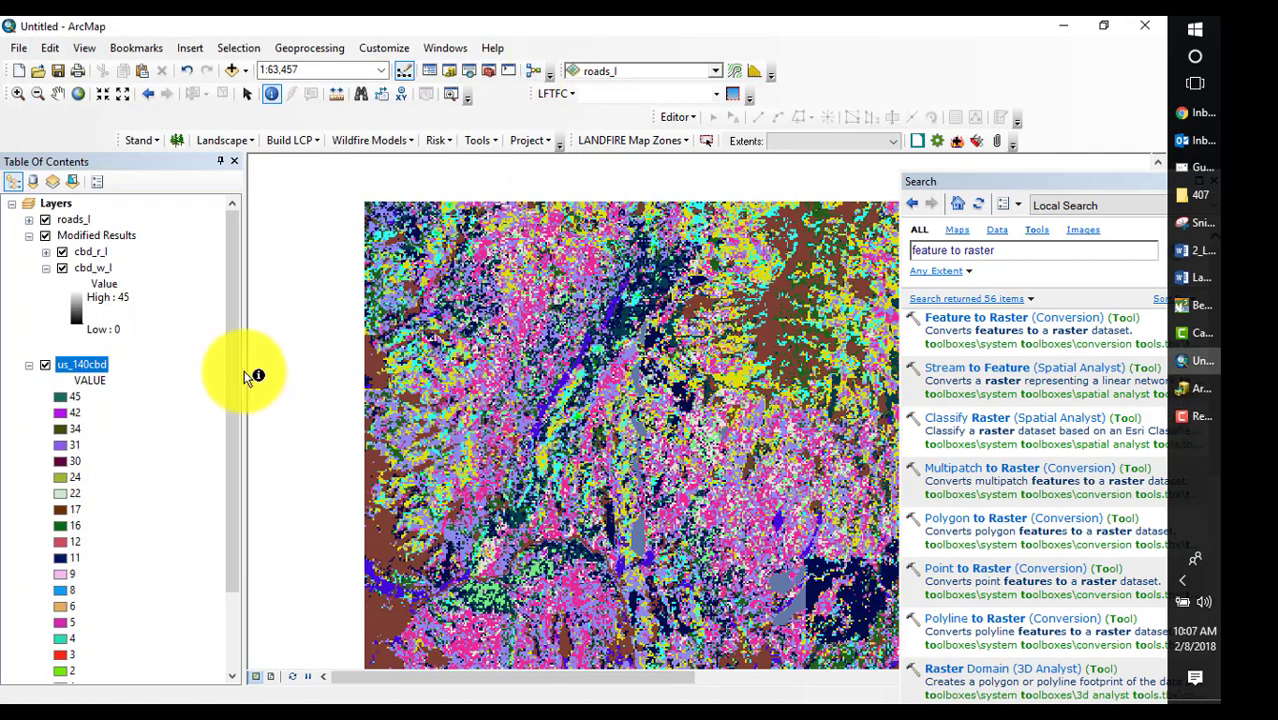
- Set up Modify Raster Values for cbd_r_l with a listed change that multiplies values > 0 by 0.9
click(489, 143)
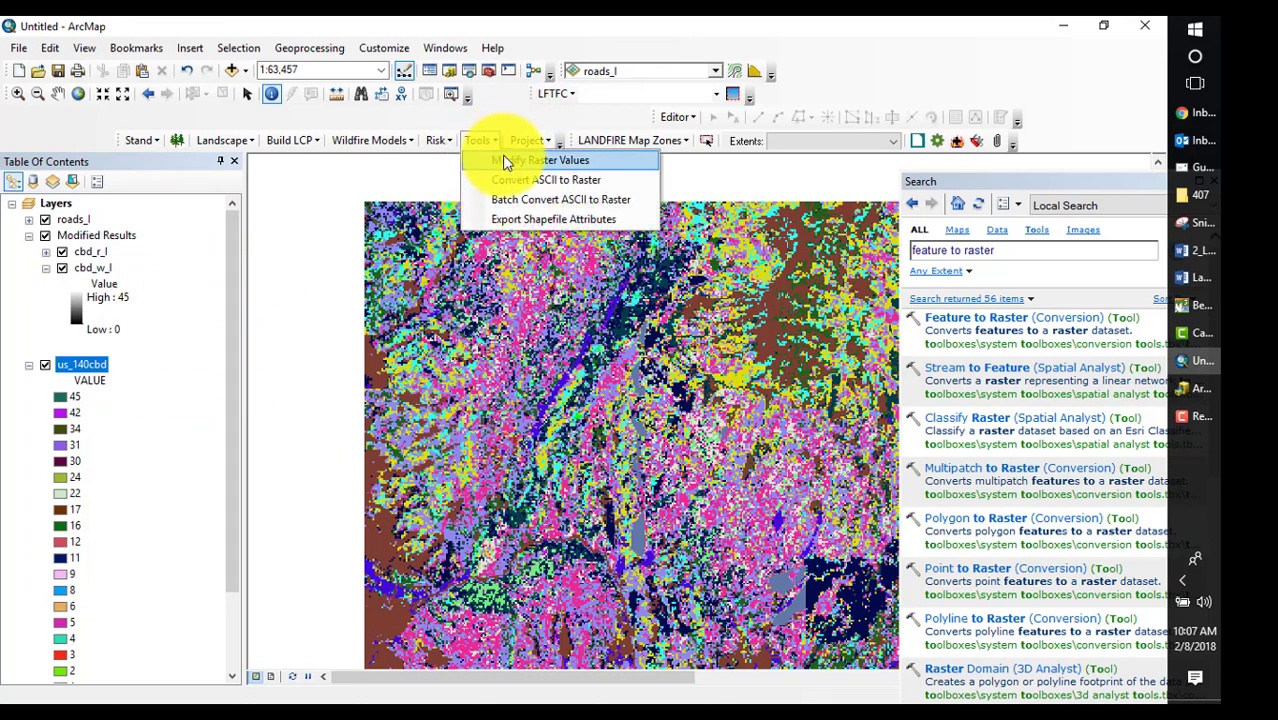
click(506, 162)
click(278, 110)
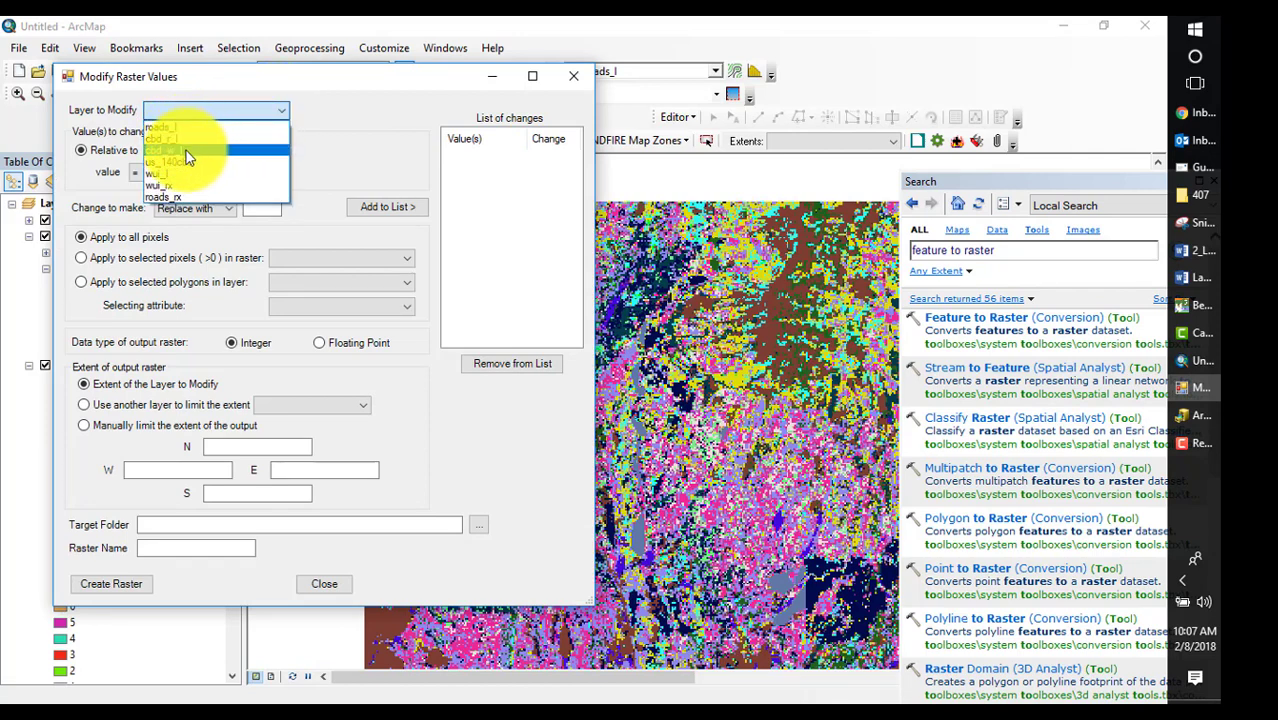
click(165, 136)
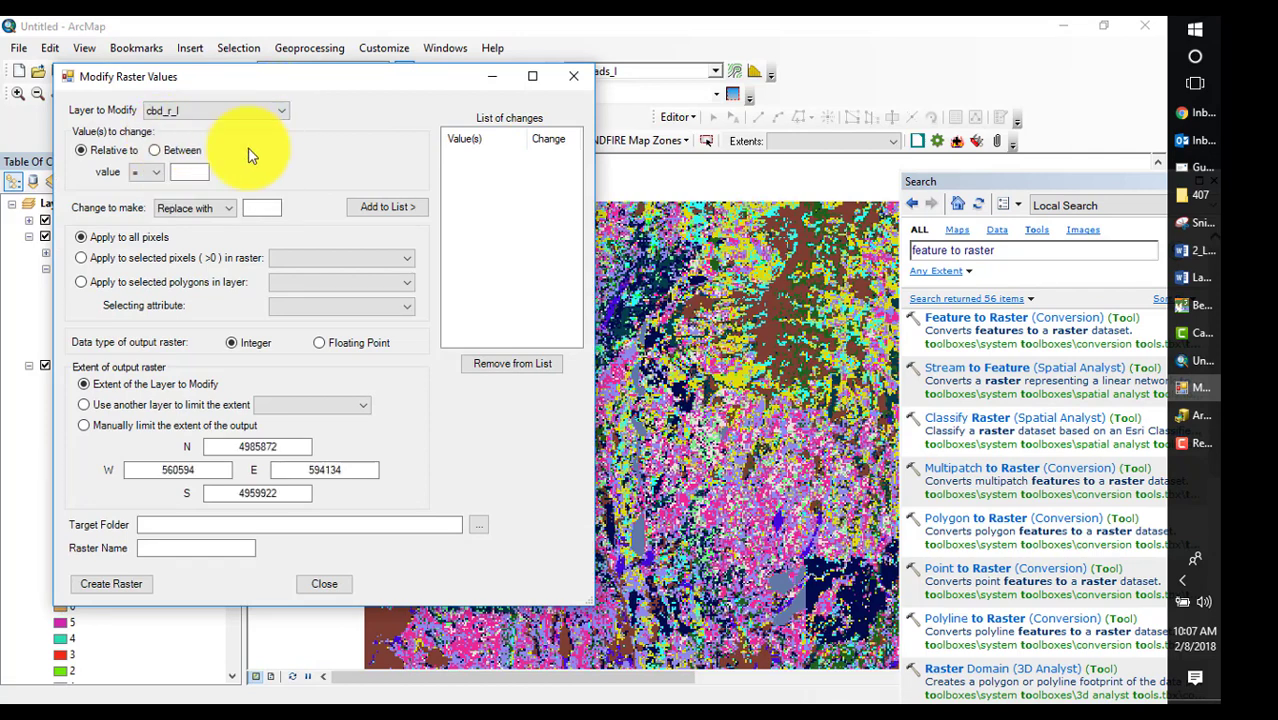
click(160, 178)
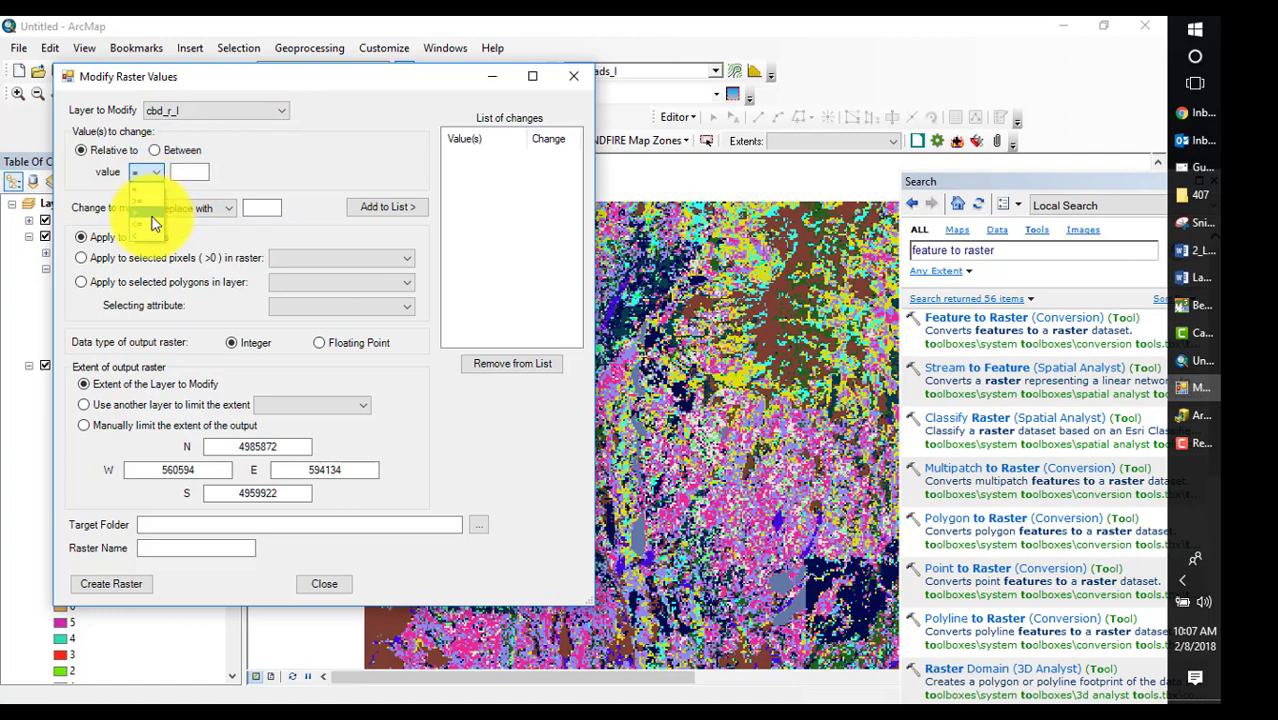
click(156, 225)
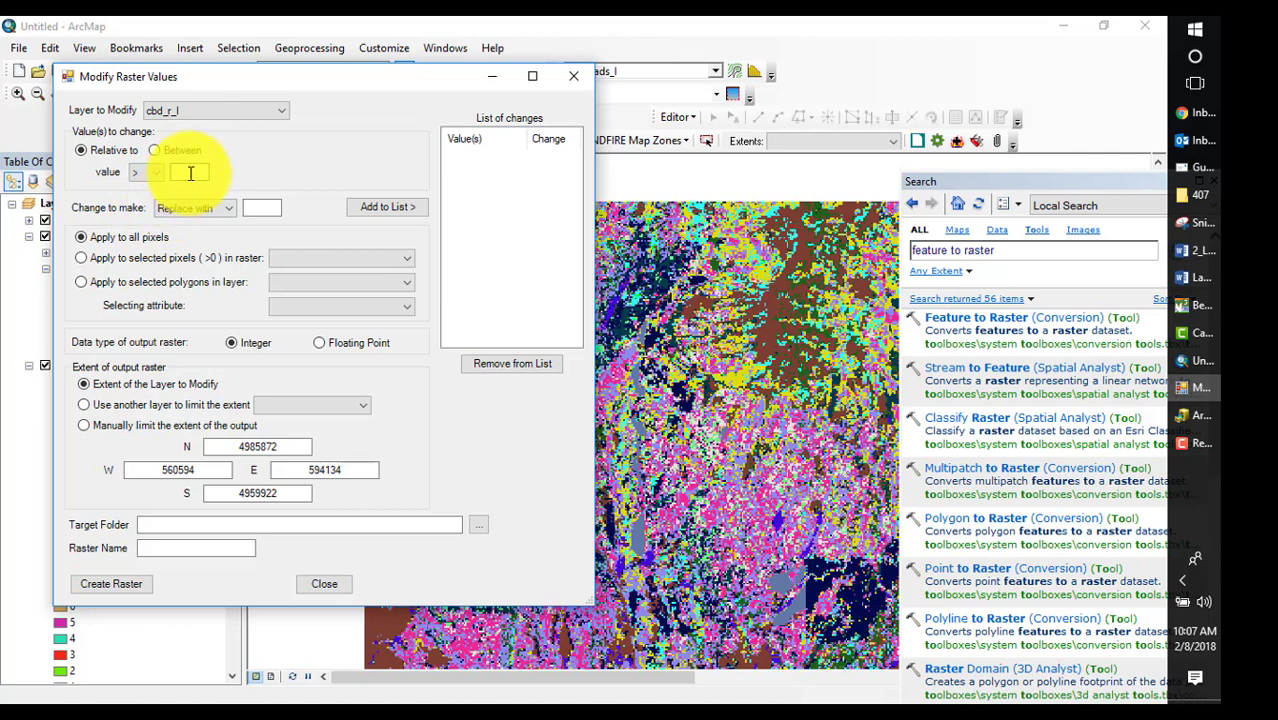
click(190, 173)
text(0)
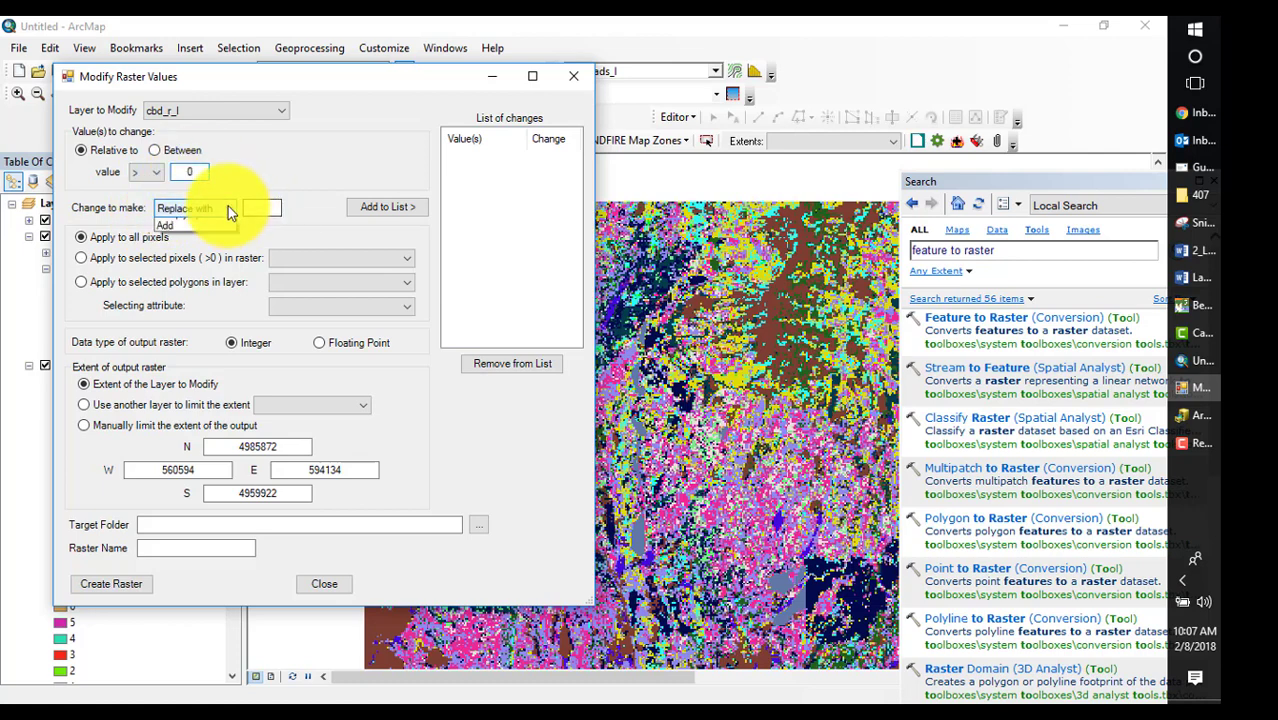
click(228, 207)
click(218, 236)
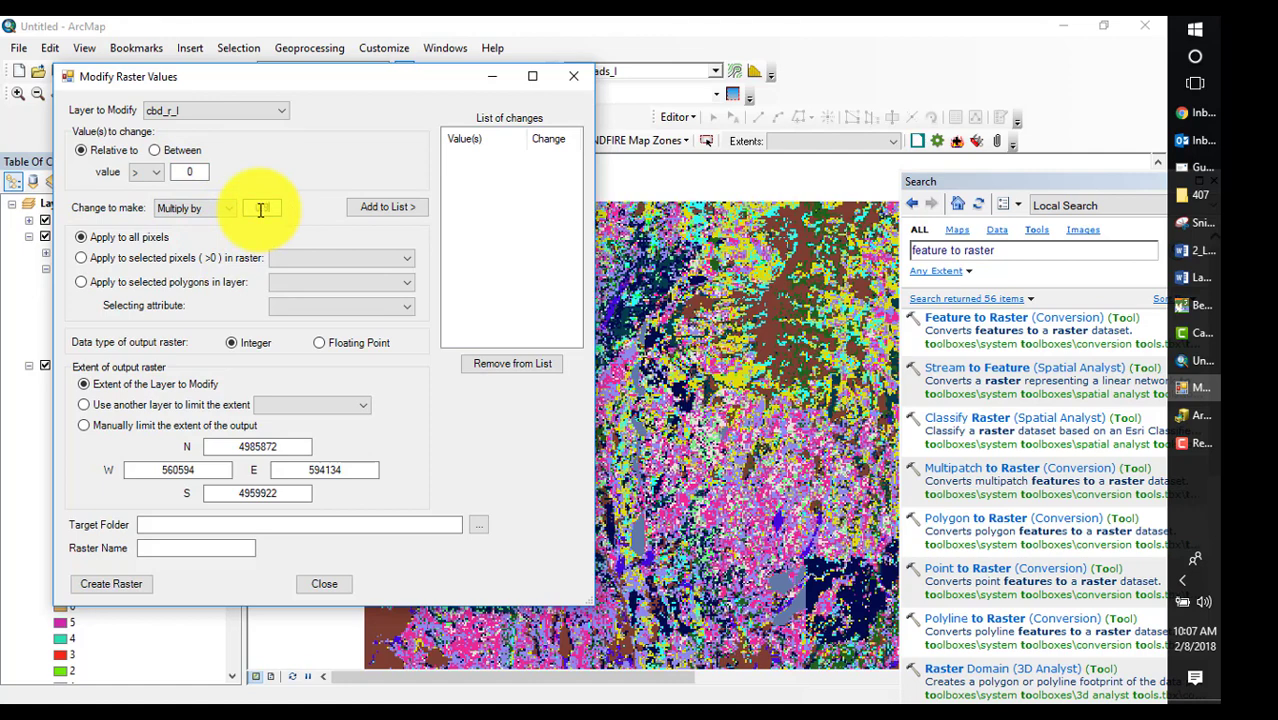
click(260, 208)
text(0.9)
click(398, 208)
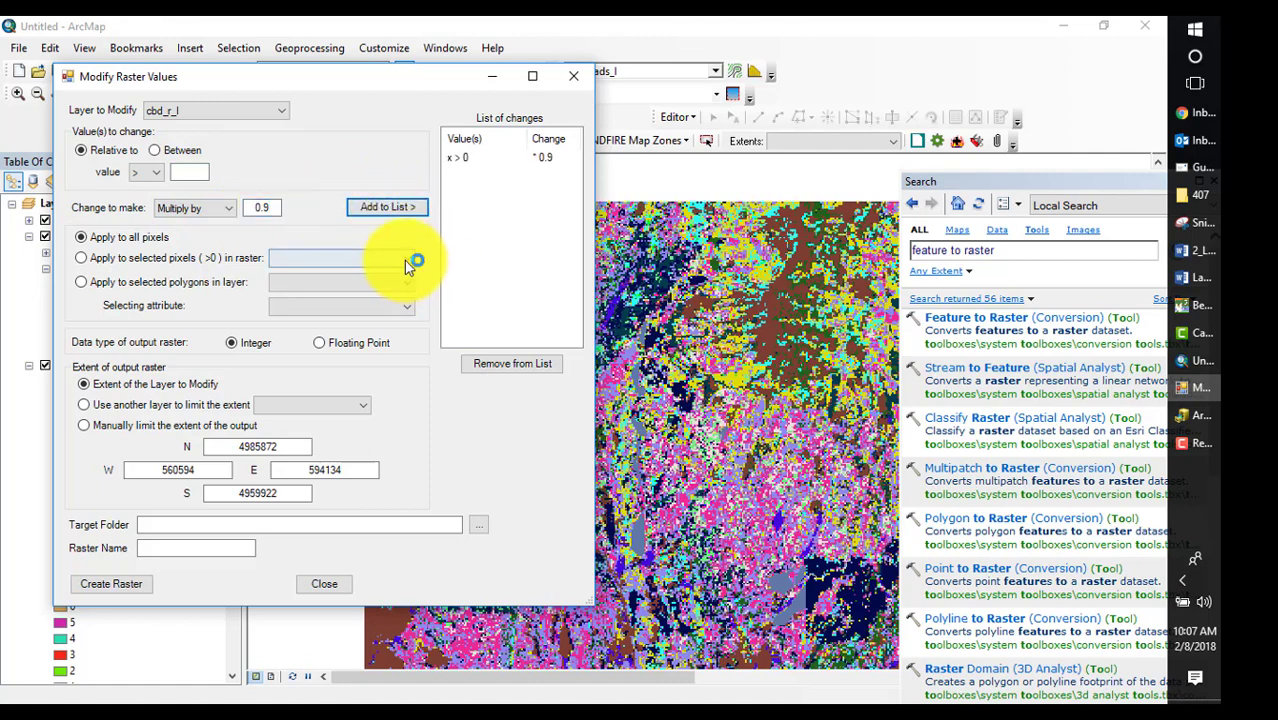
- Limit the change to the selected pixels in roads_rx and create the integer raster cbd_roads in C:\407\Lesson_4\Outputs\
click(408, 260)
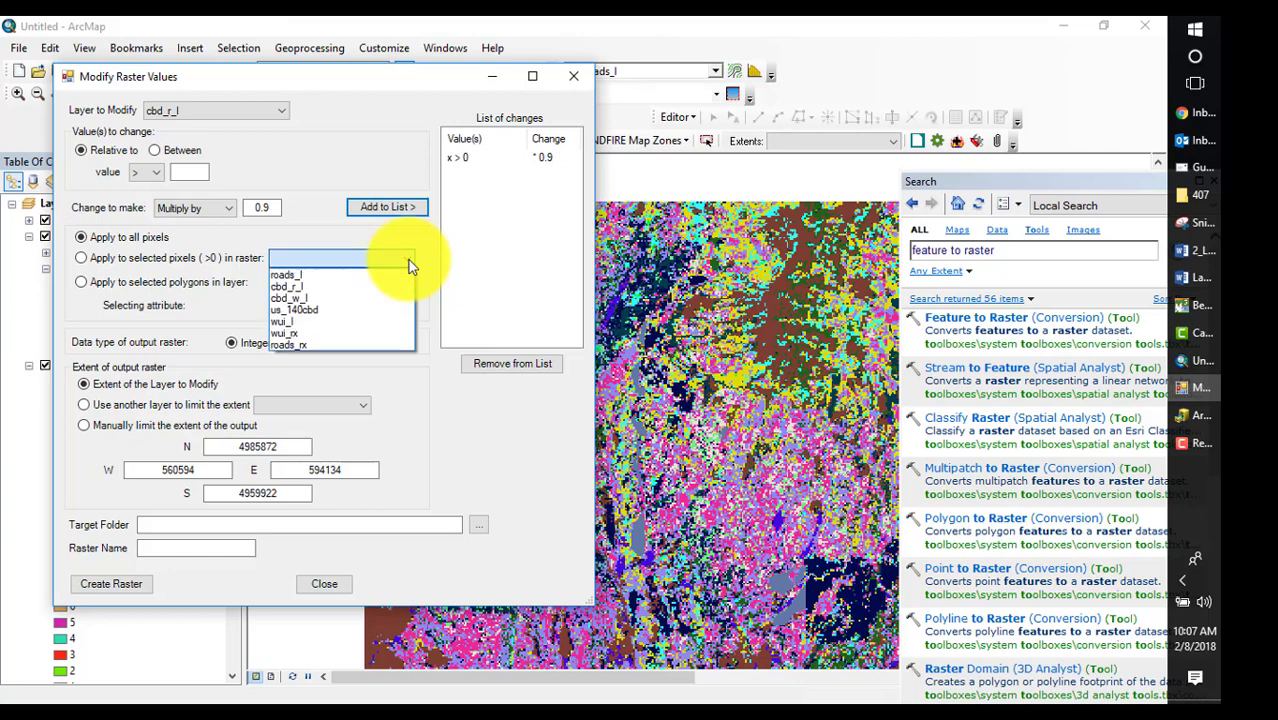
click(313, 344)
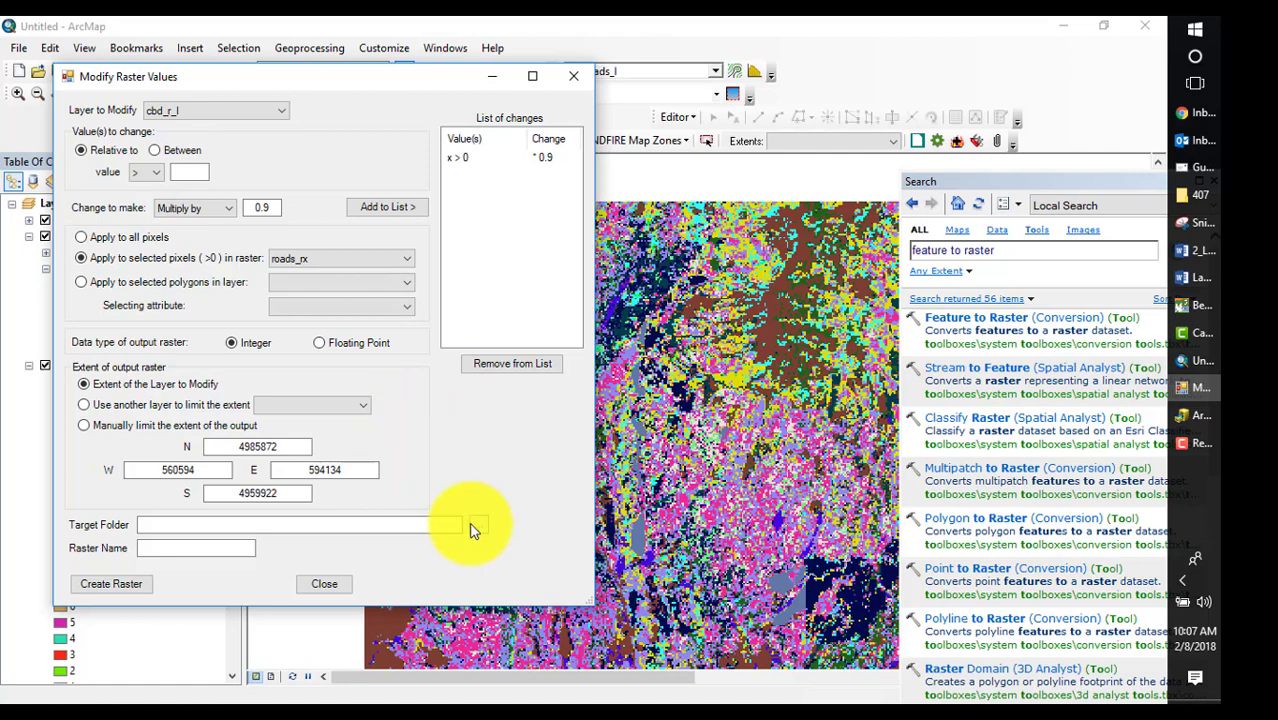
click(422, 522)
text(C:\407\Lesson_4\Outputs\)
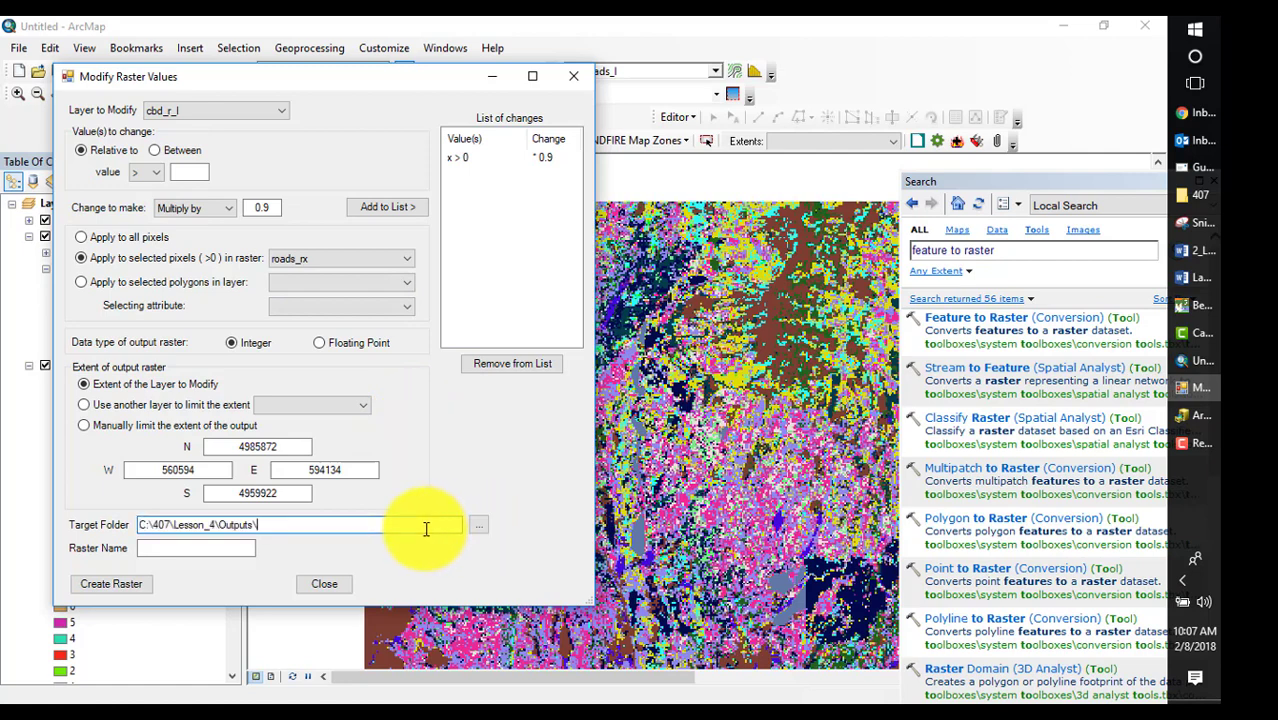
click(212, 549)
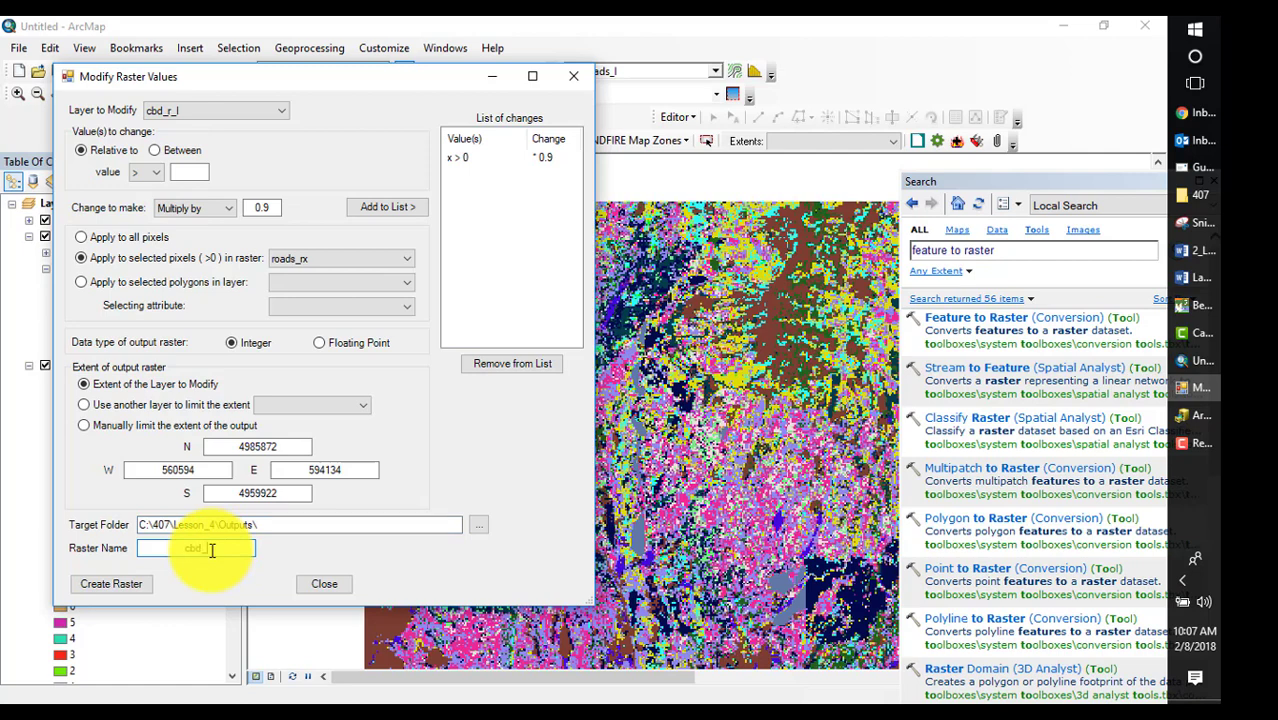
text(cbd_roads)
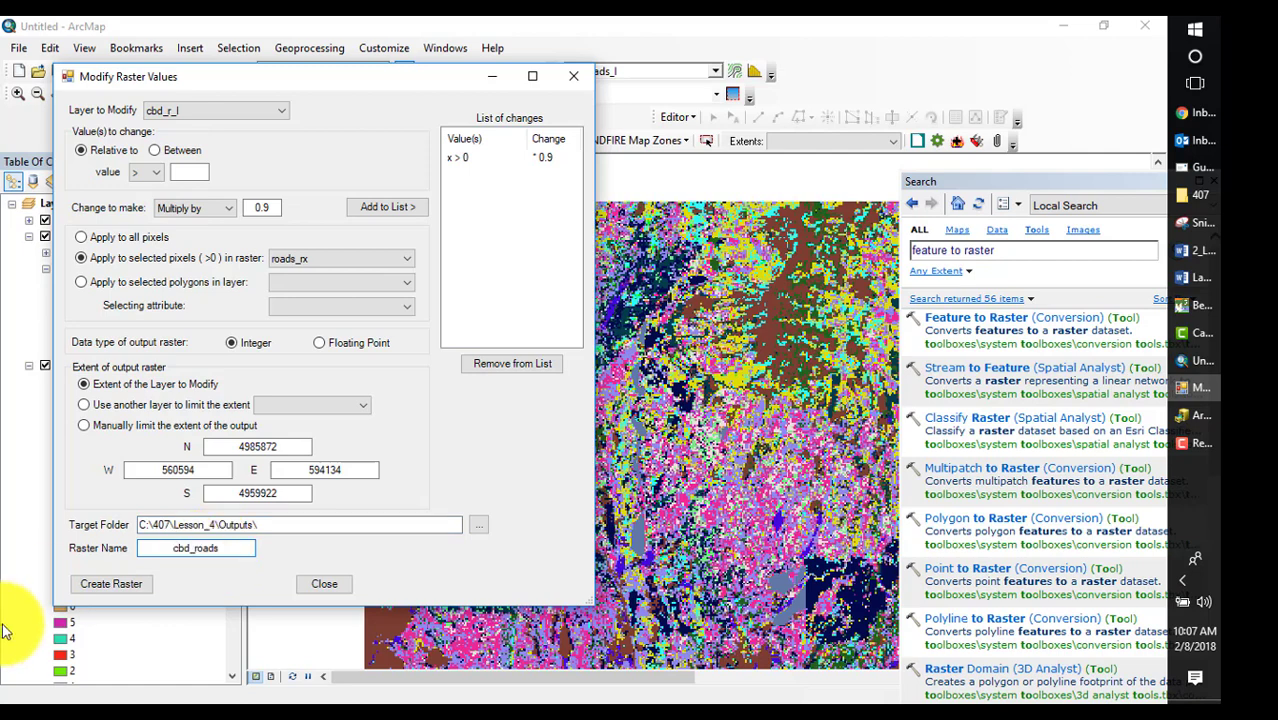
click(118, 587)
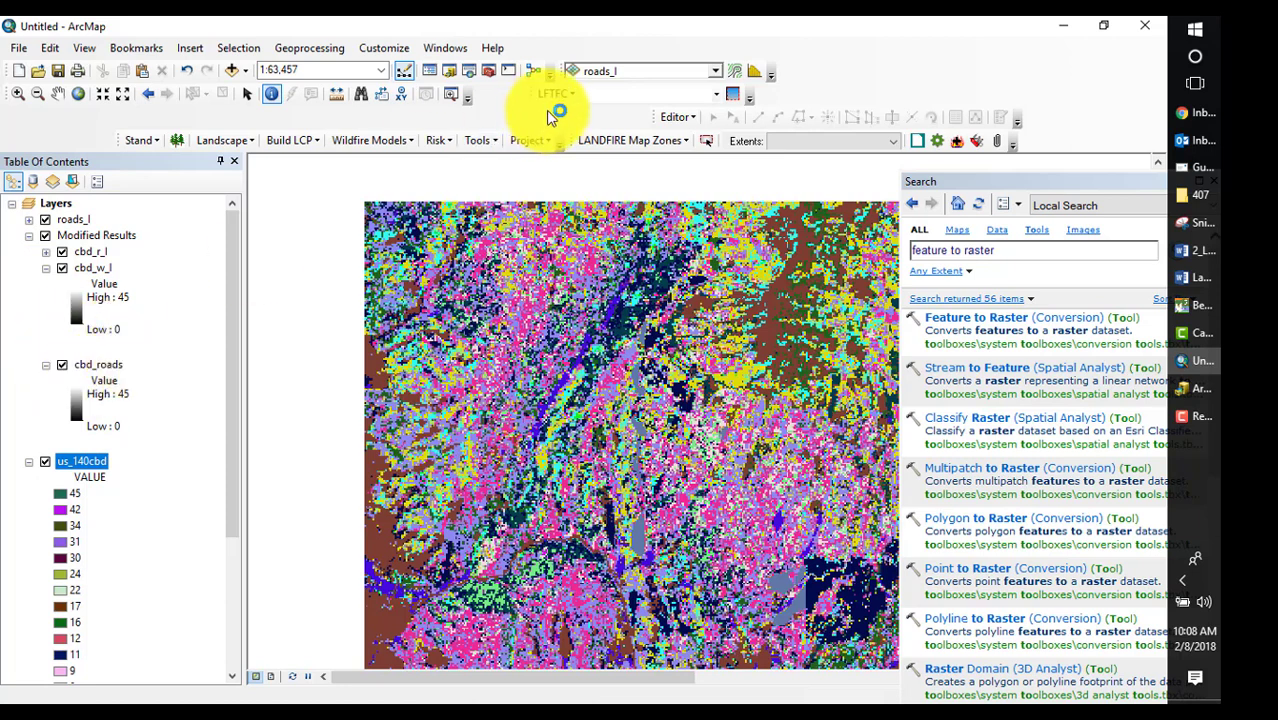
- Set up Modify Raster Values for cbd_w_l with a listed change that multiplies values >= 0 by 0.9
click(488, 142)
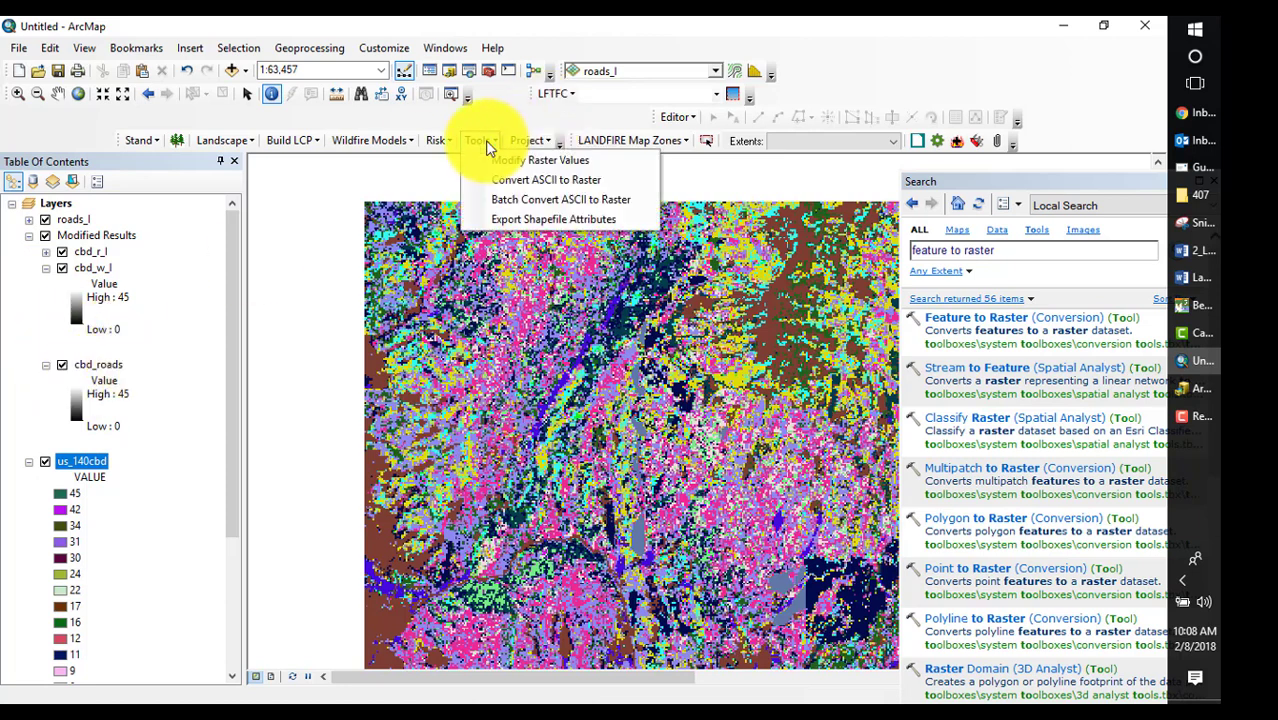
click(530, 164)
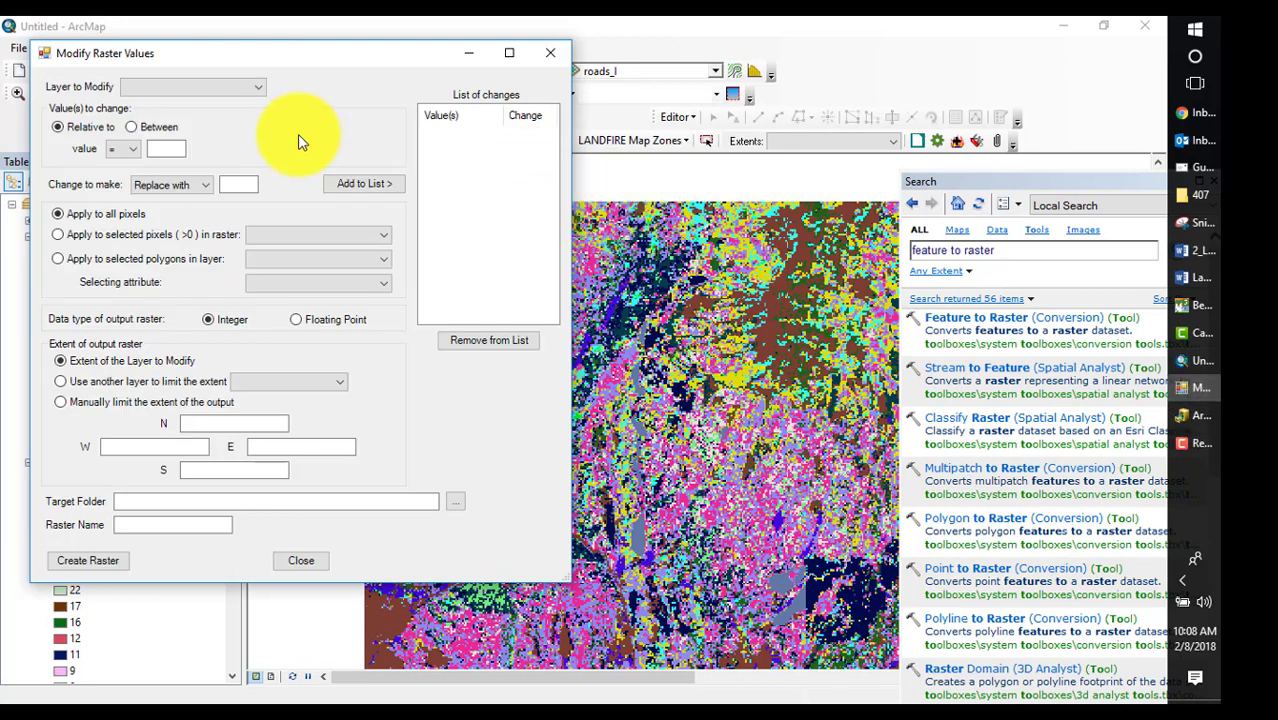
click(258, 88)
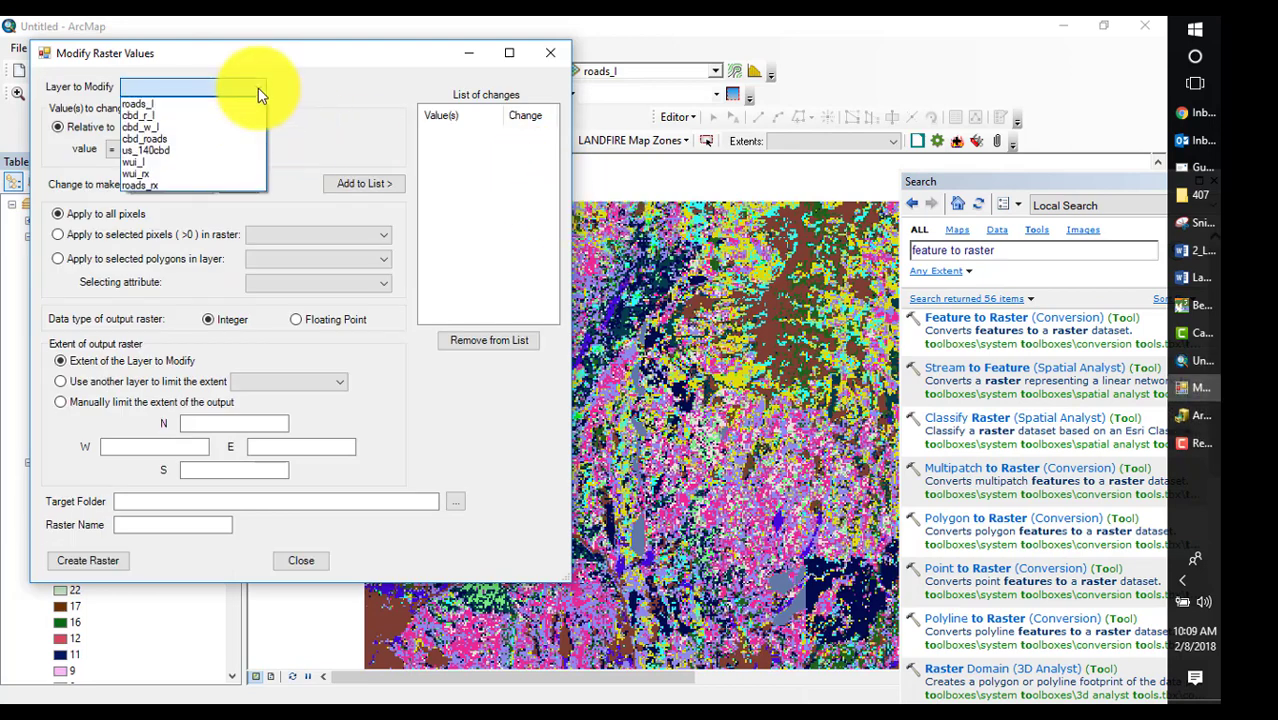
click(155, 127)
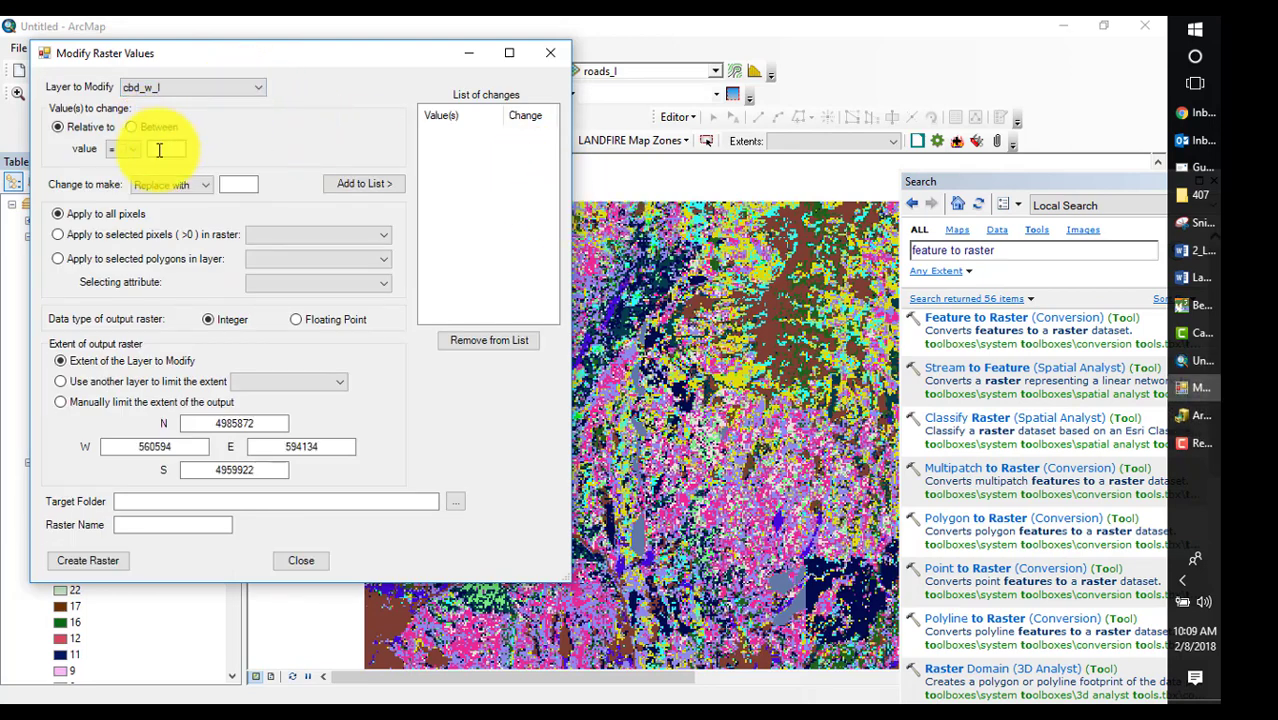
click(124, 149)
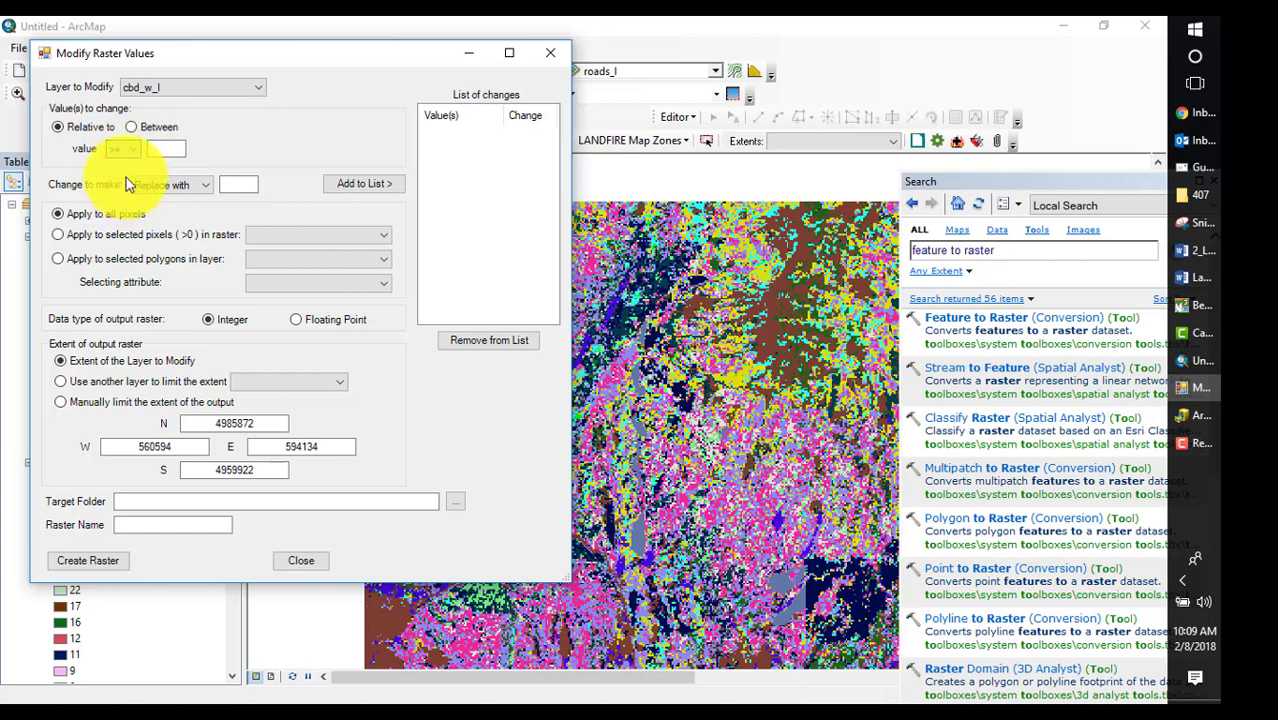
text(0)
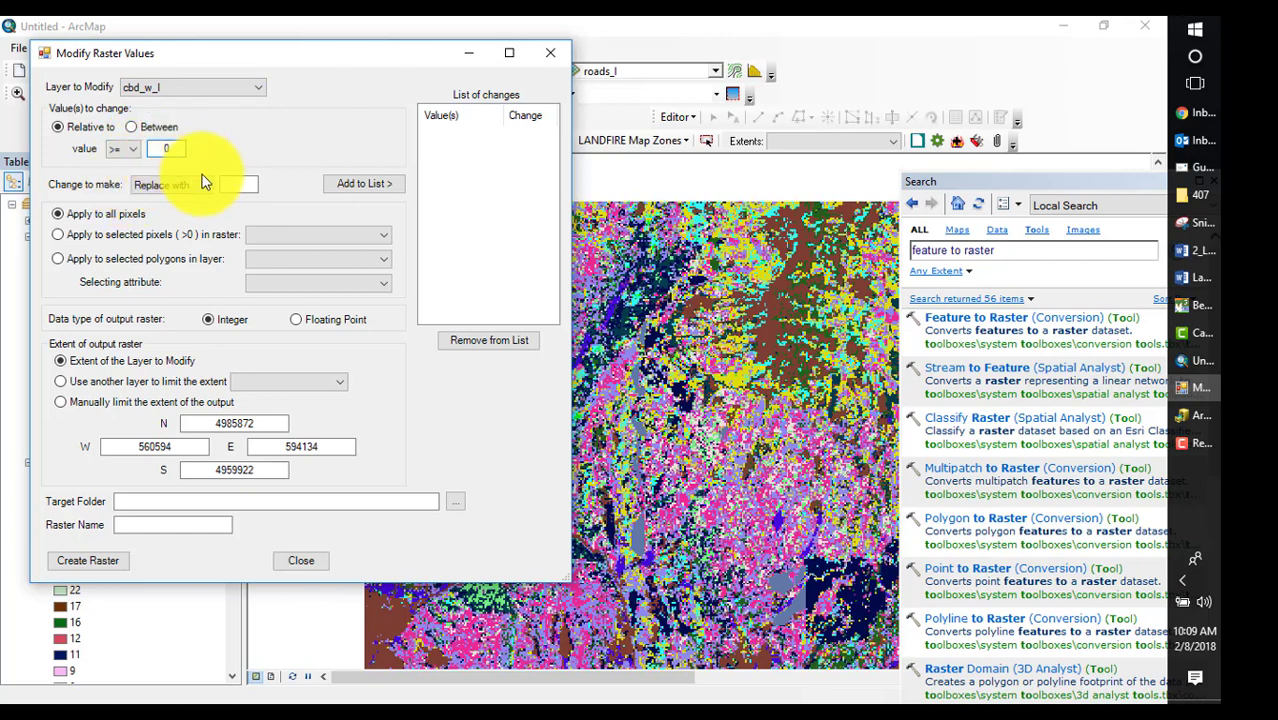
click(202, 184)
click(188, 209)
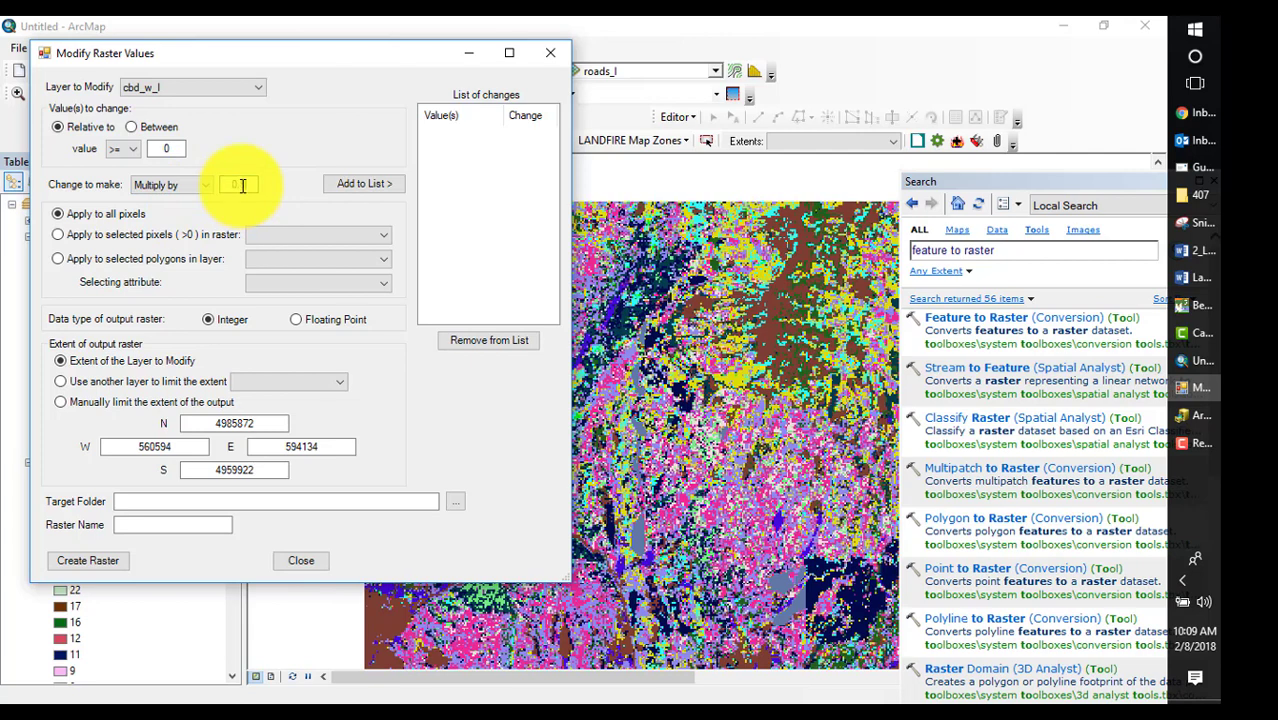
click(364, 187)
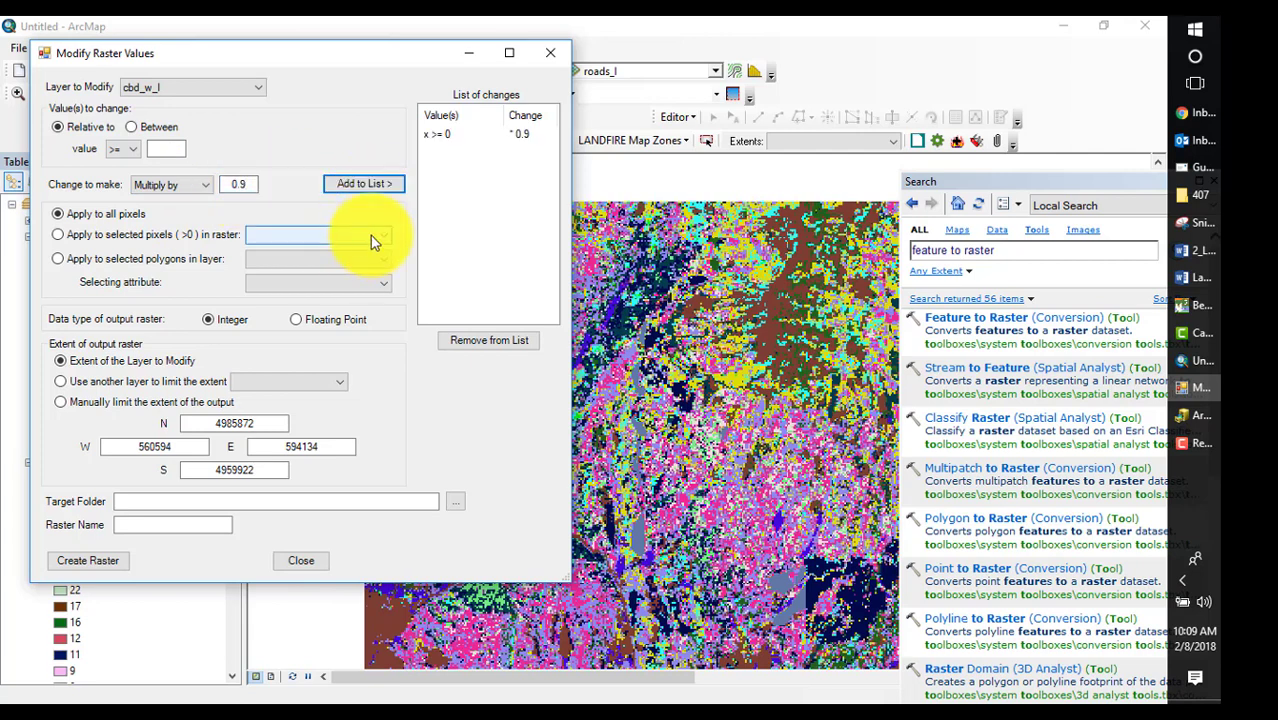
- Limit the change to the selected pixels in wui_rx and create the integer raster cbd_wui in C:\407\Lesson_4\Outputs\
click(370, 235)
click(322, 318)
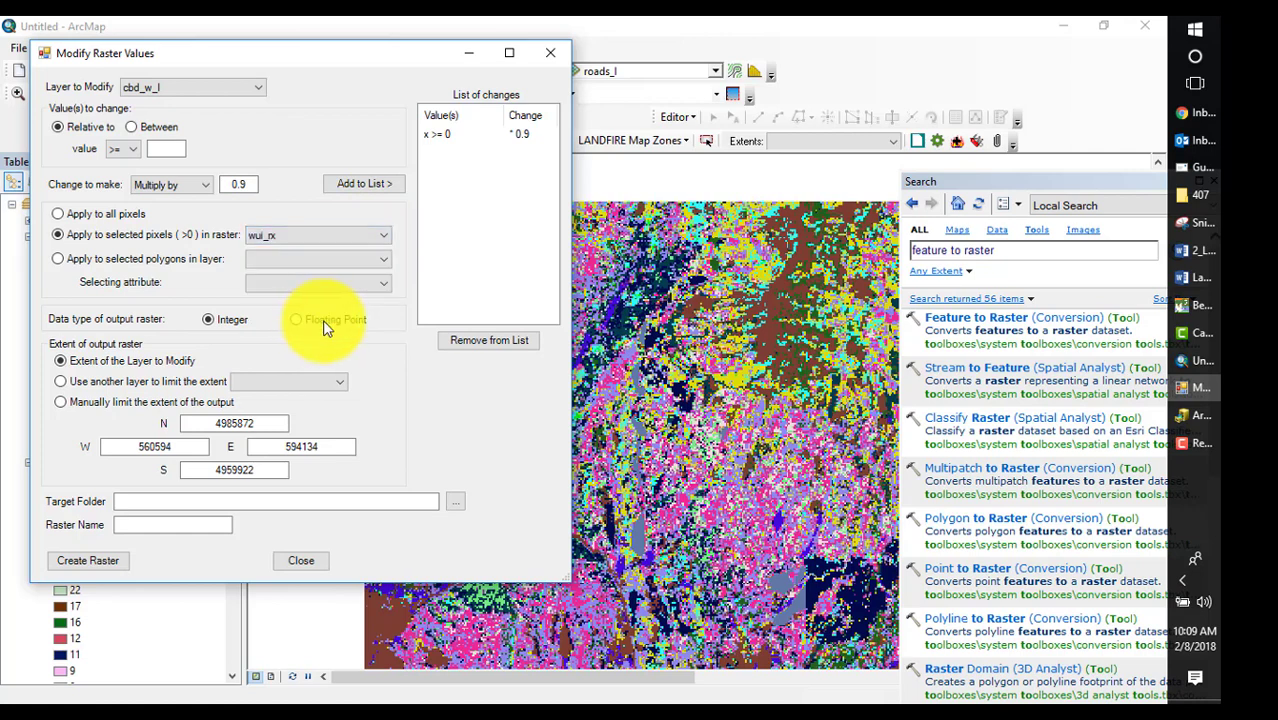
click(345, 500)
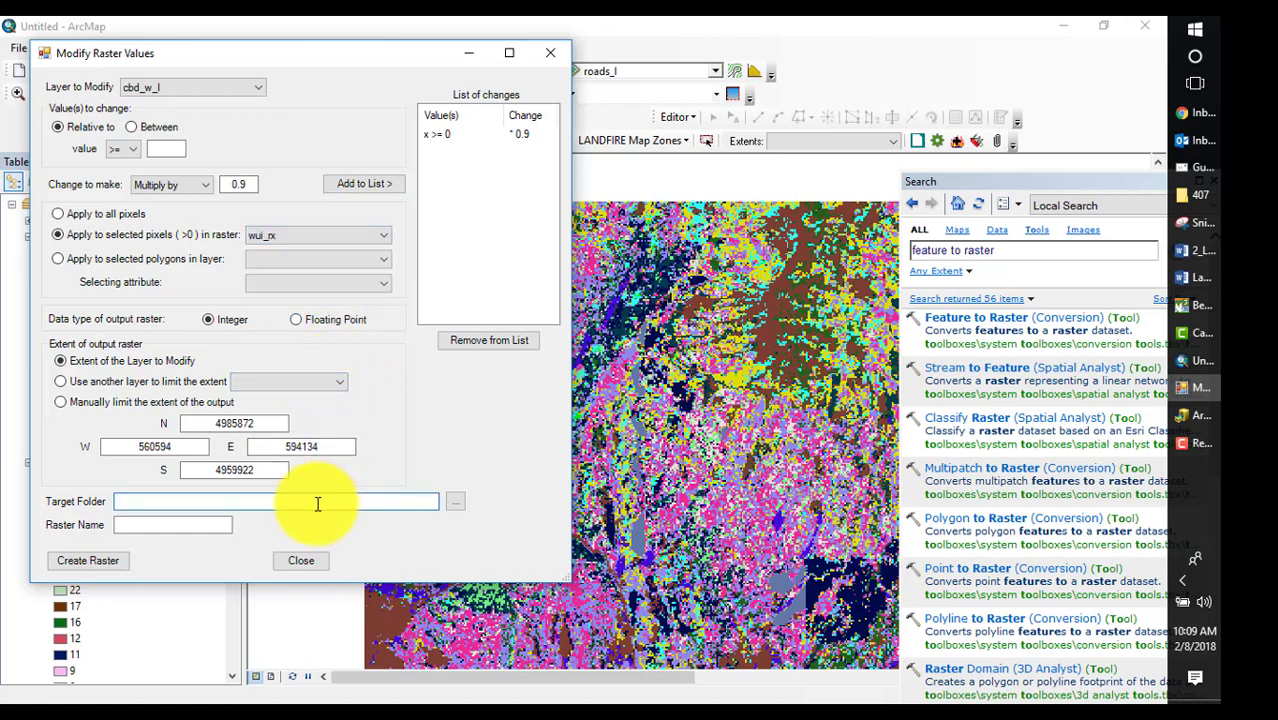
text(C:\407\Lesson_4\Outputs\)
click(201, 522)
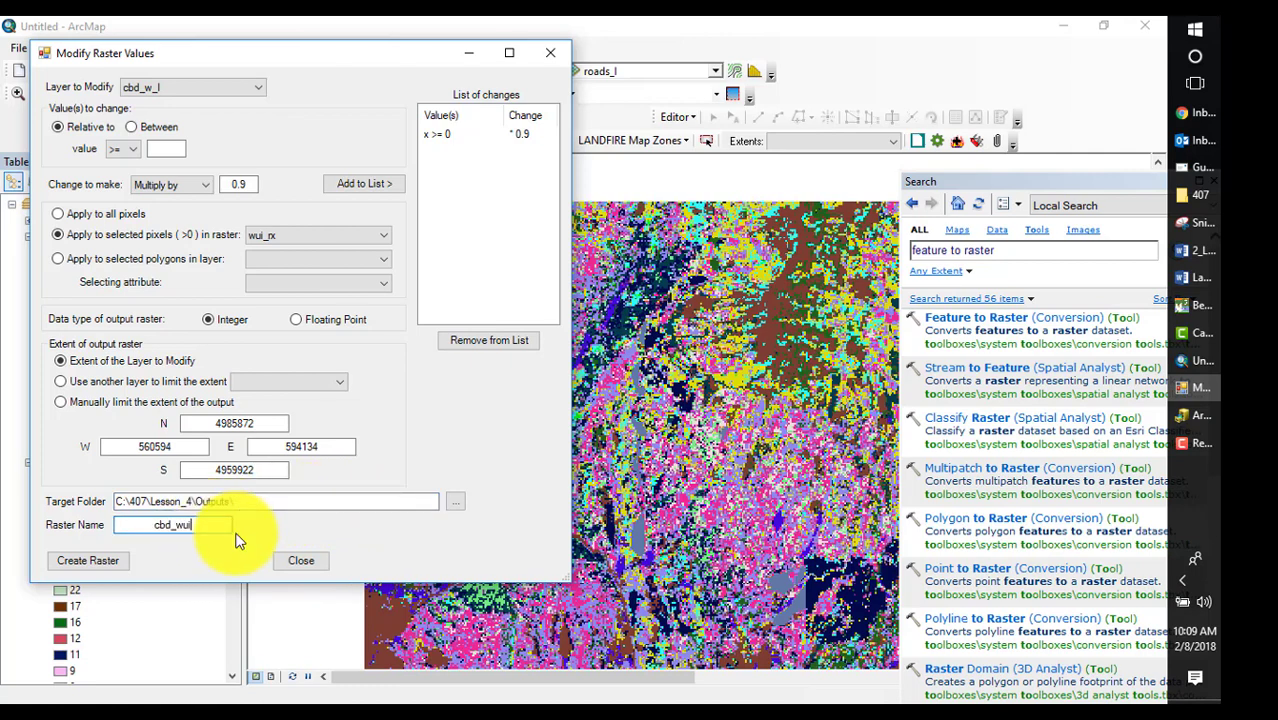
click(98, 562)
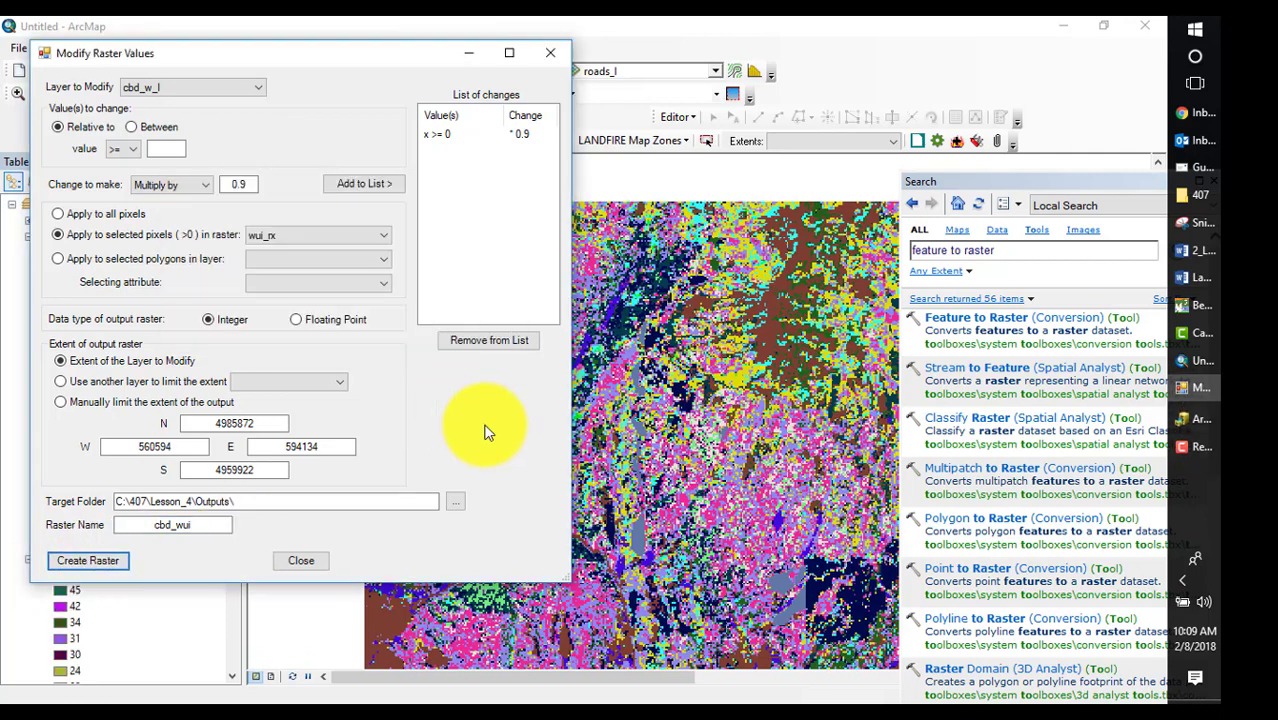
click(553, 56)
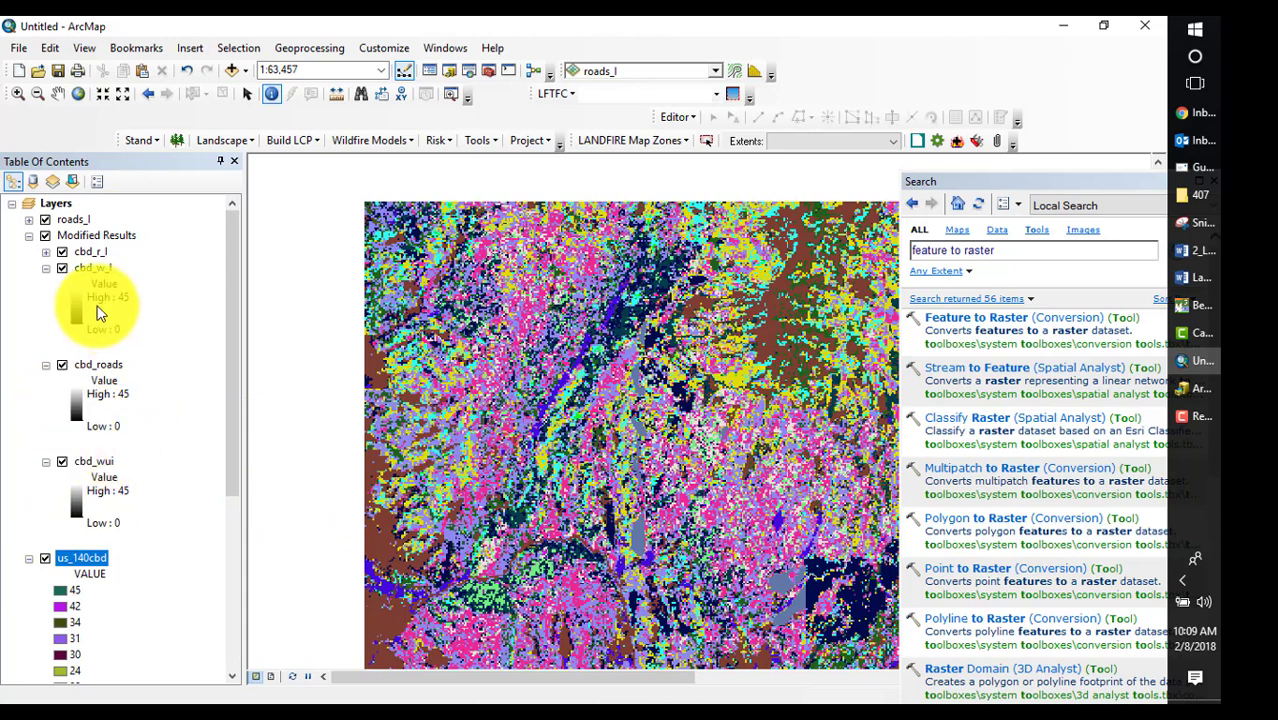
- Collapse the Modified Results and us_140cbd layers and move roads_rx, wui_l and wui_rx directly above Modified Results
drag(234, 434, 237, 551)
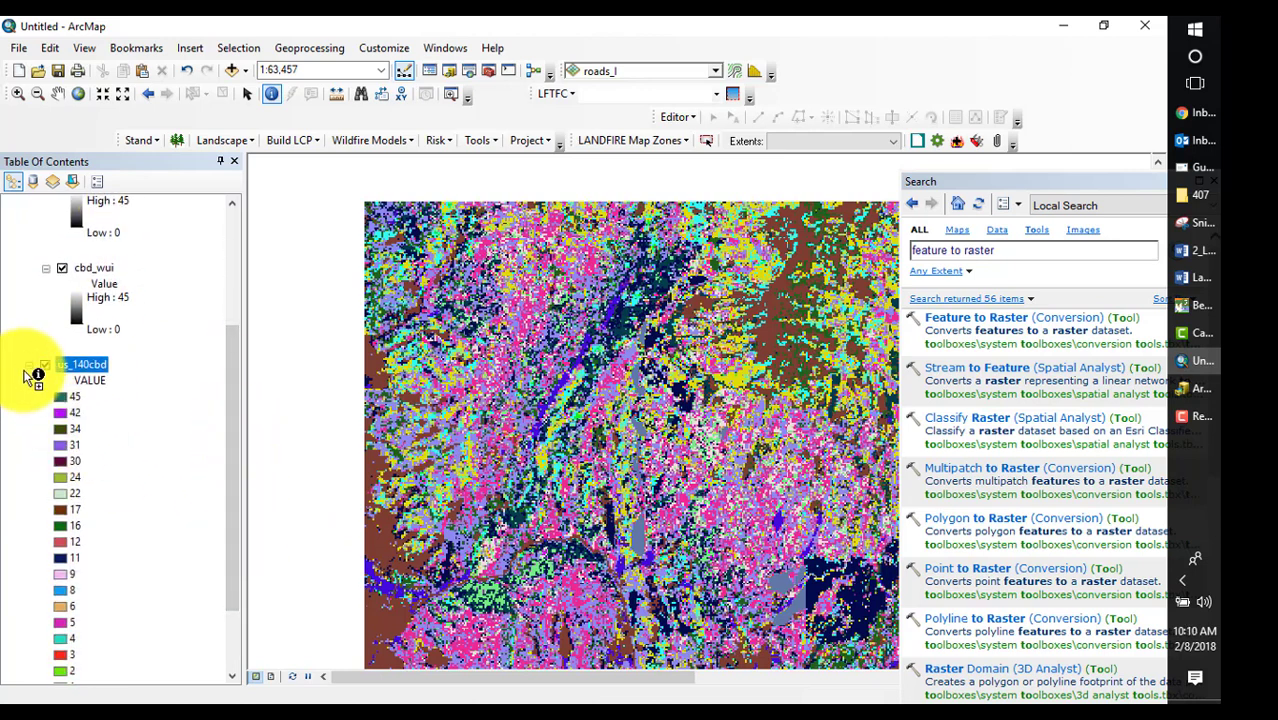
ctrl+click(29, 367)
click(73, 271)
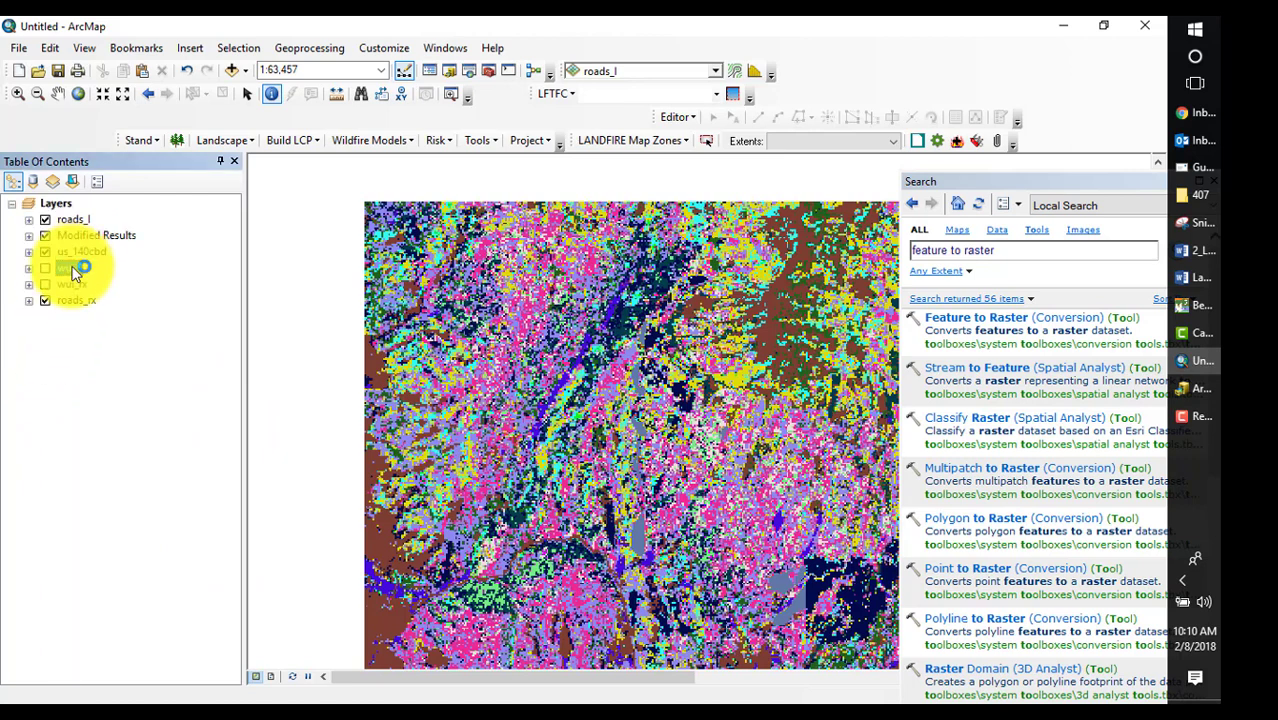
click(76, 300)
shift+click(69, 266)
drag(69, 266, 69, 227)
click(98, 267)
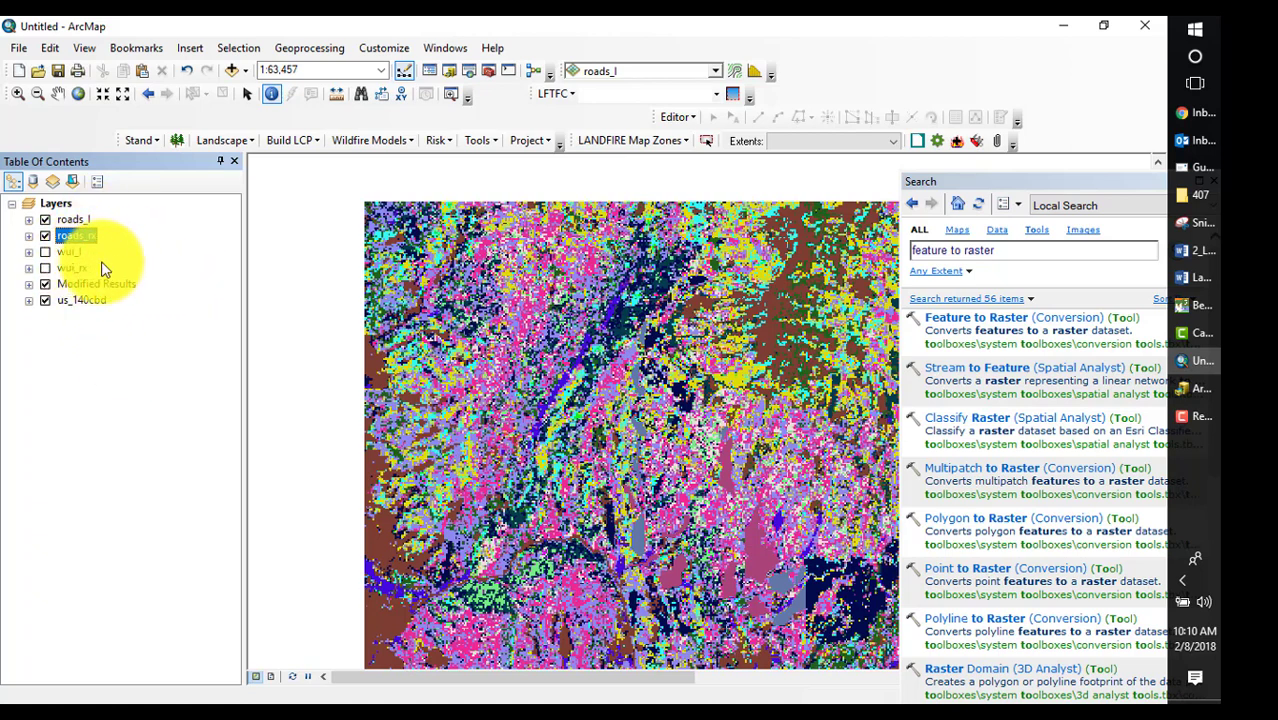
- Remove the Modified Results group and the us_140cbd raster from the map
click(29, 284)
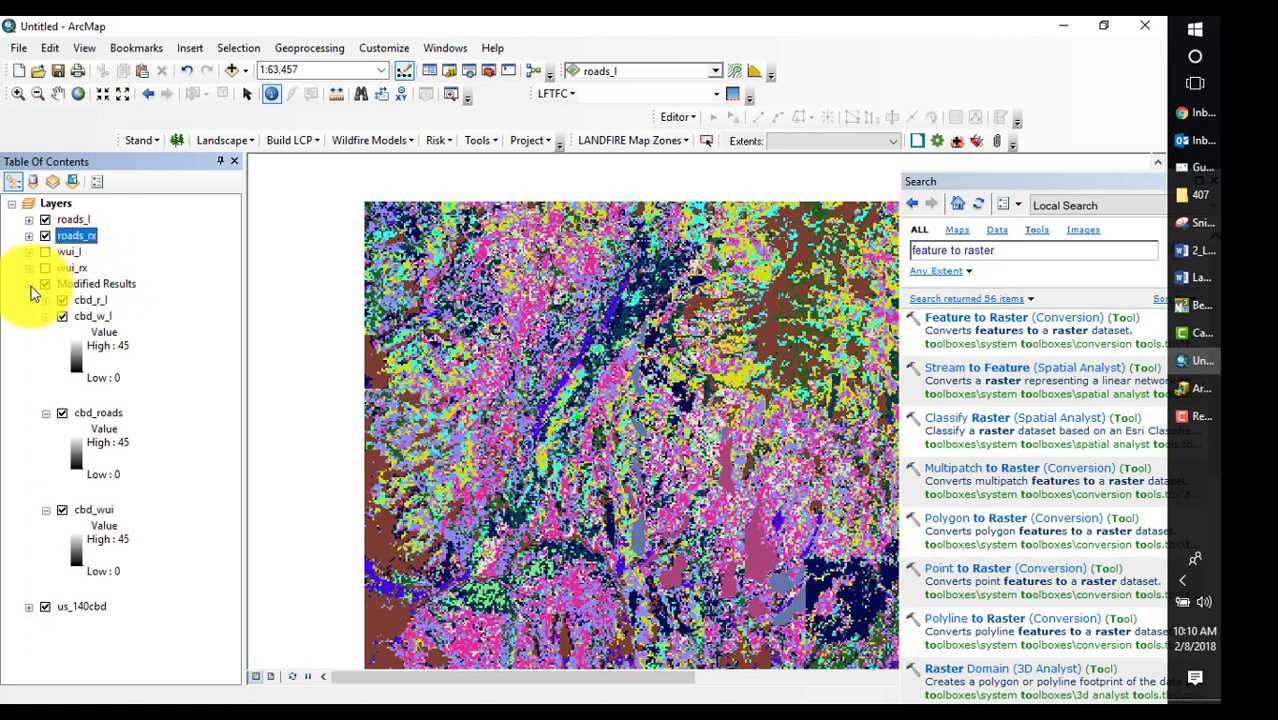
right_click(100, 420)
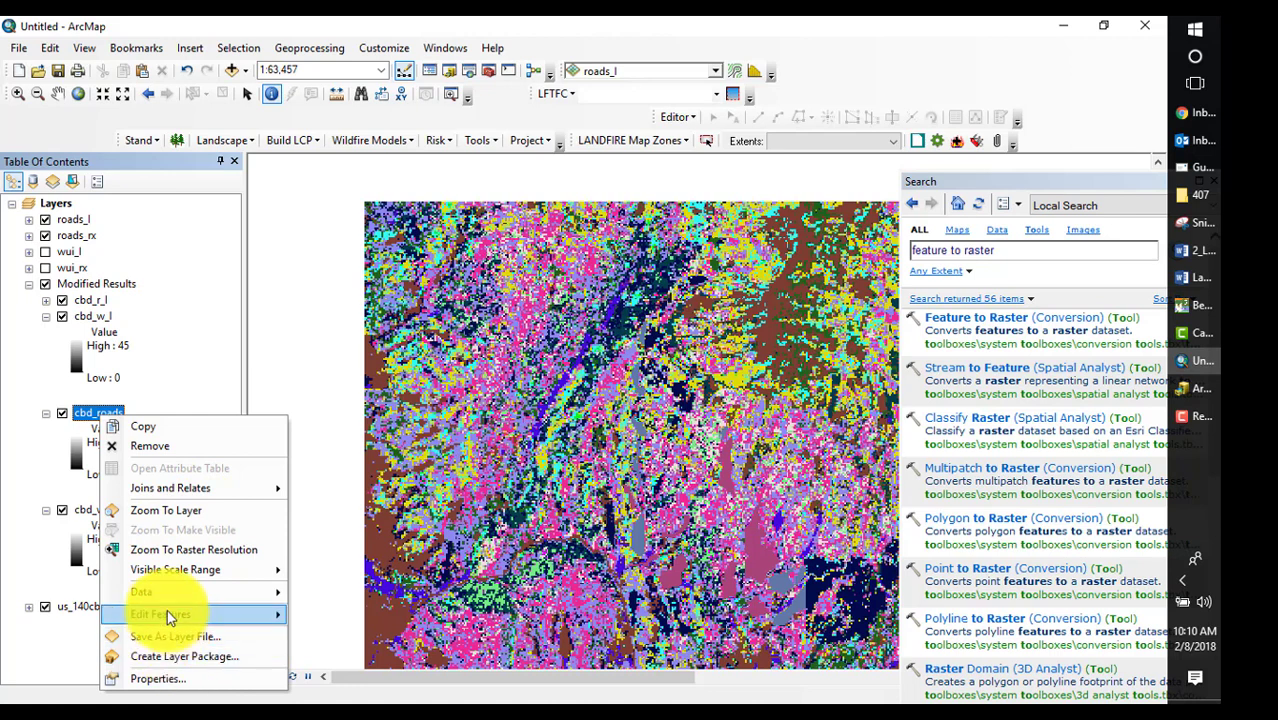
click(320, 625)
click(72, 288)
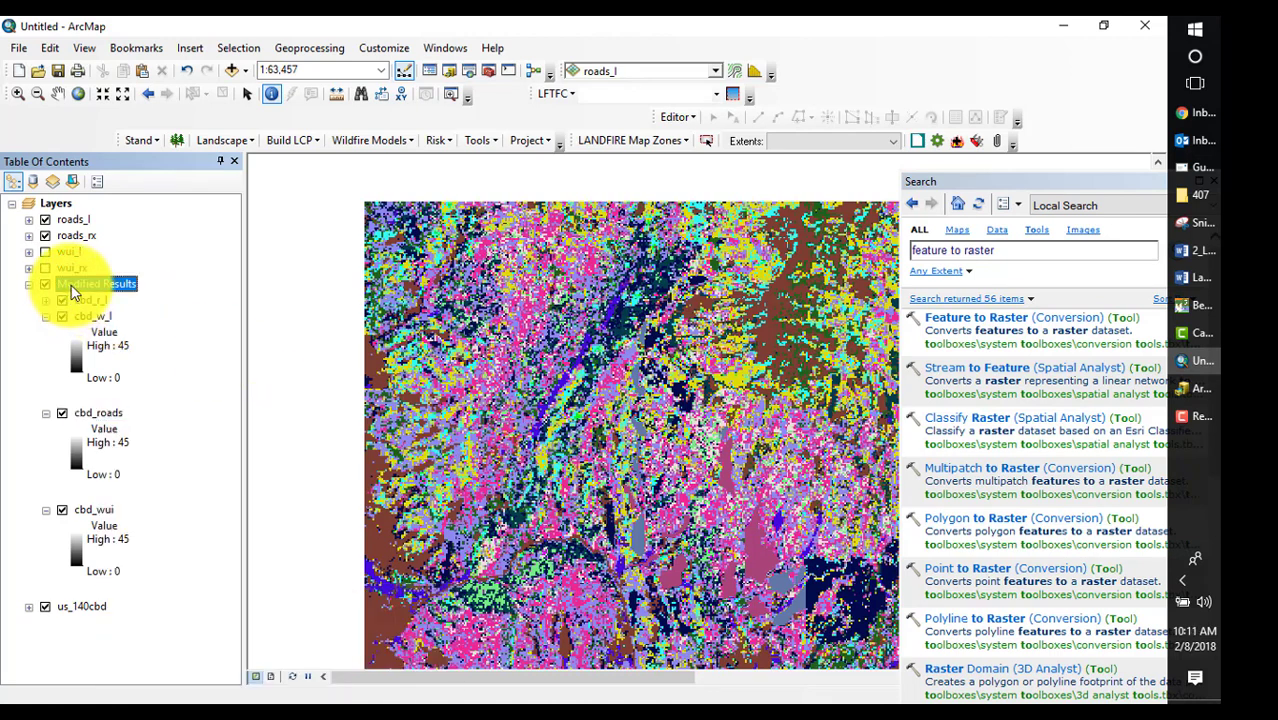
right_click(72, 288)
click(135, 377)
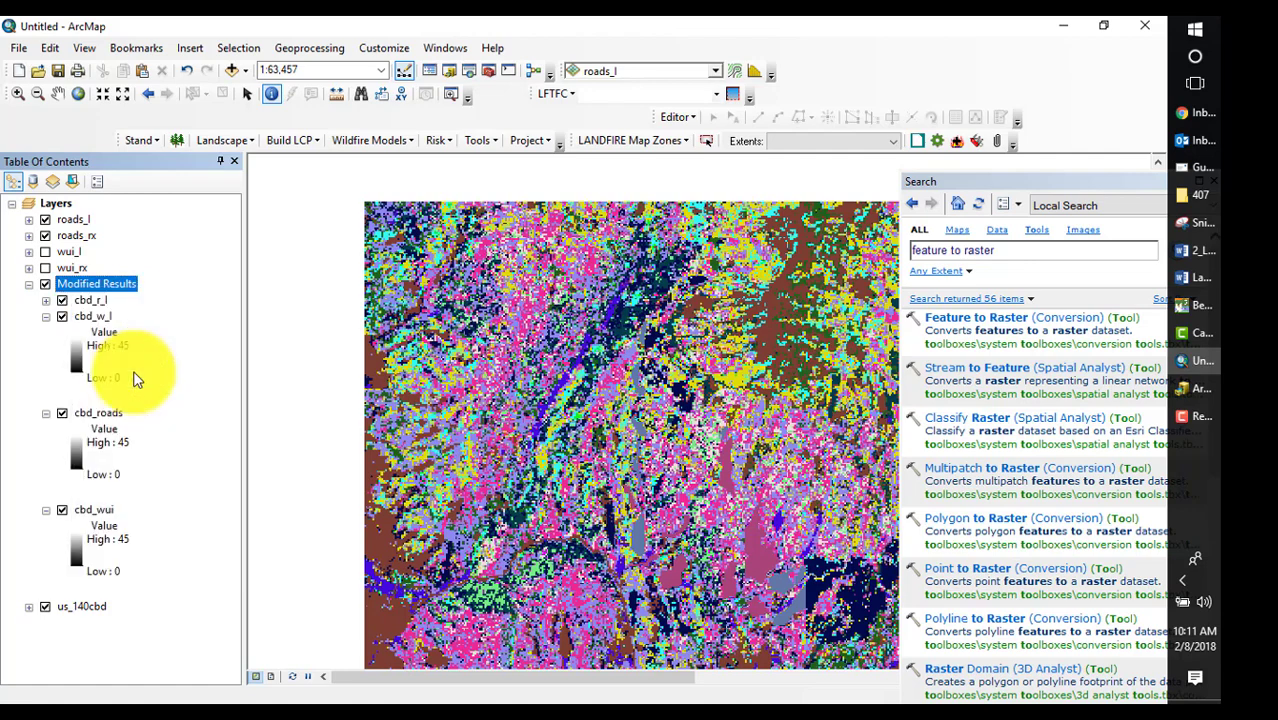
right_click(80, 284)
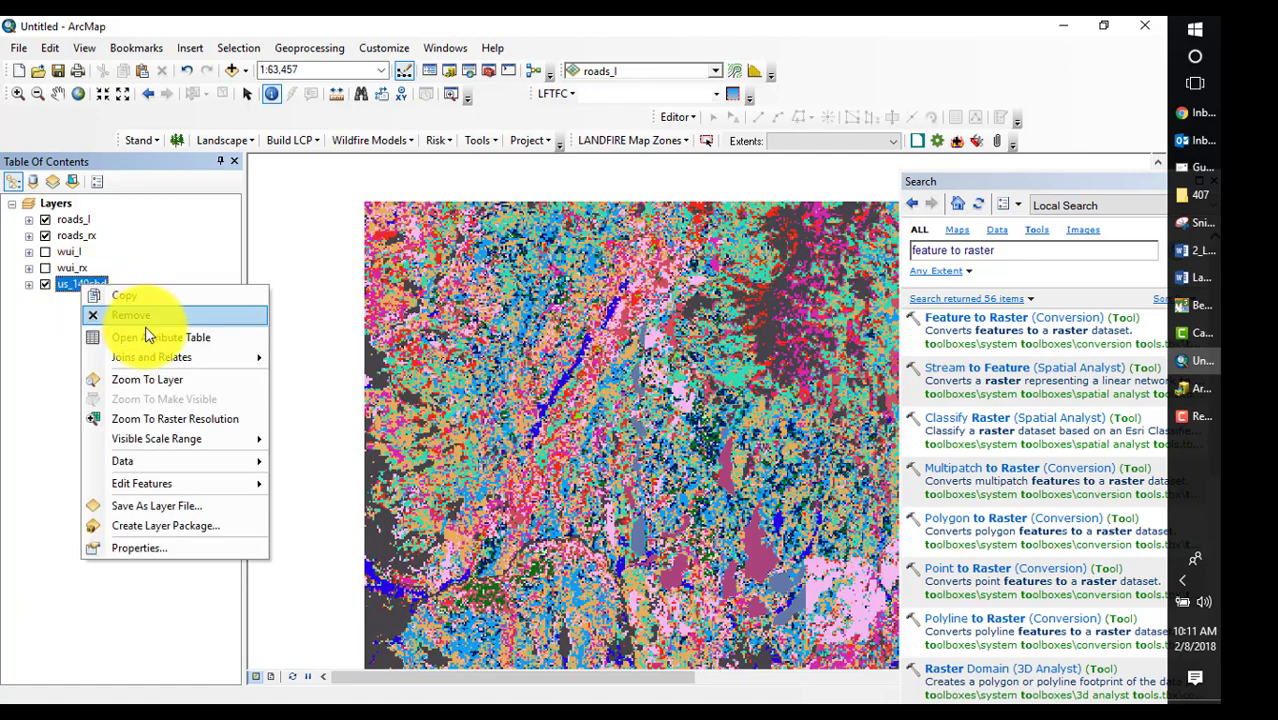
click(122, 312)
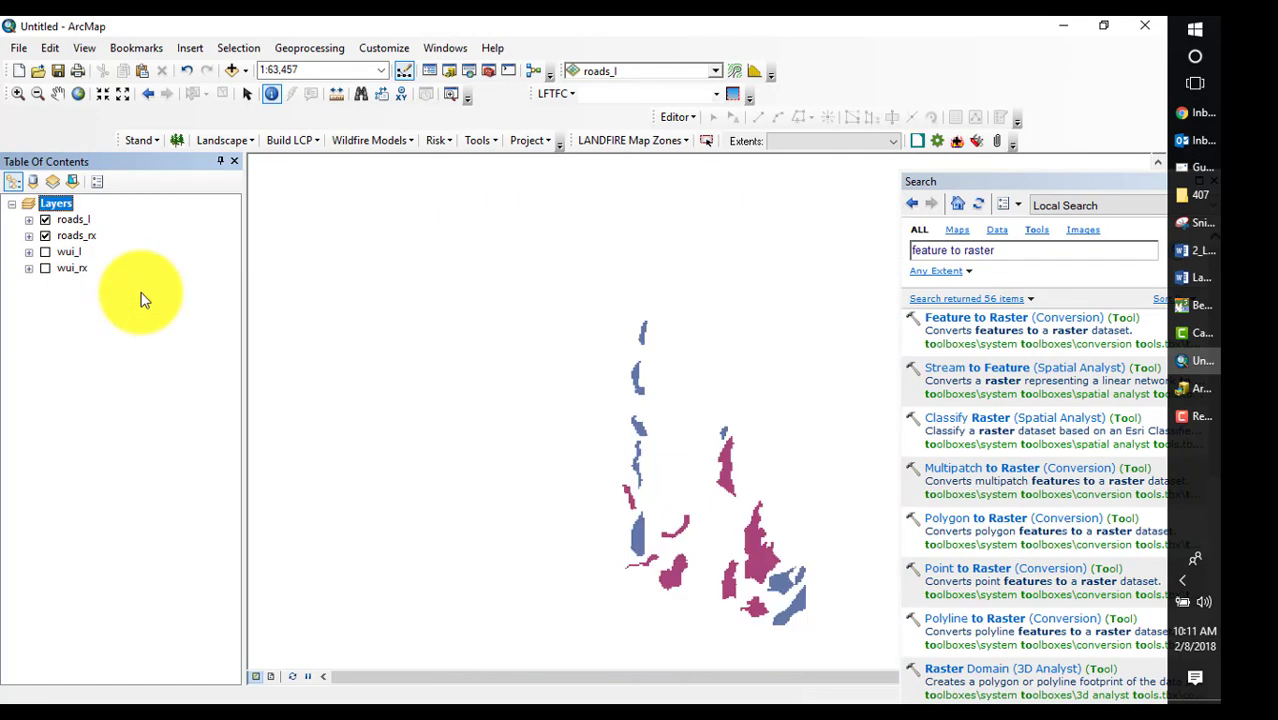
- Add the us_140cc raster from LANDFIRE_corrected.gdb to the map
click(233, 70)
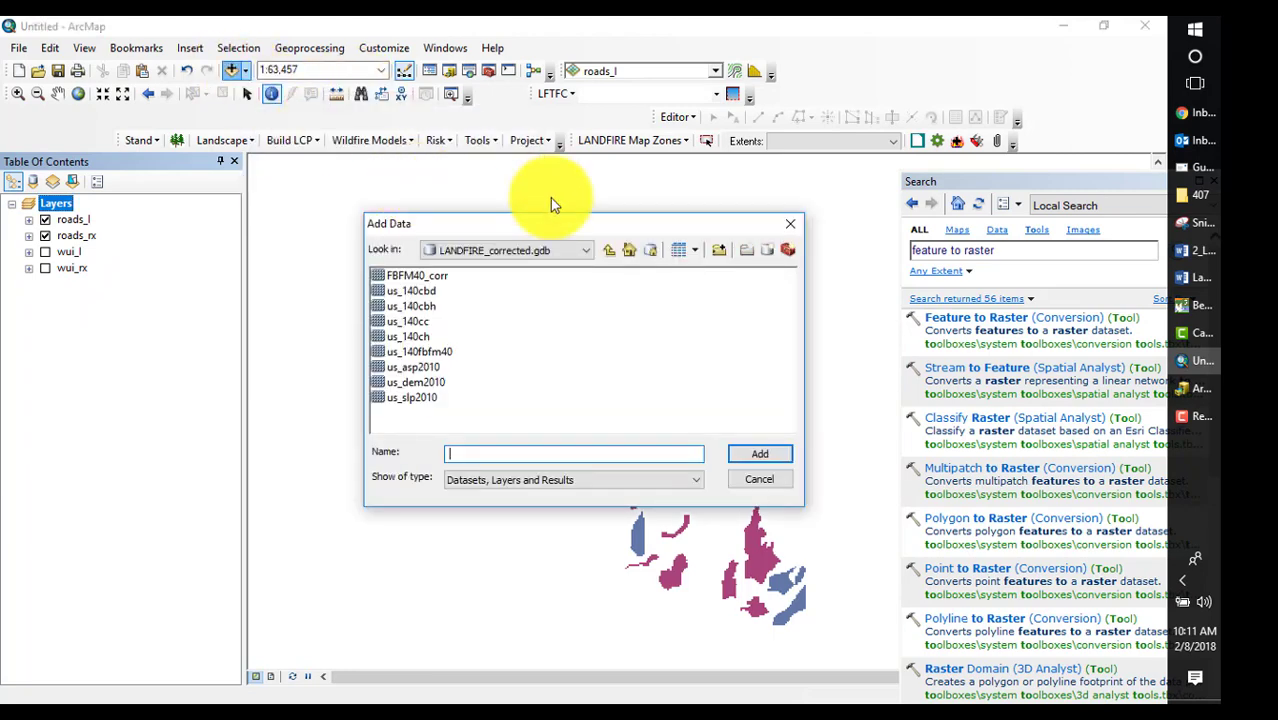
click(405, 321)
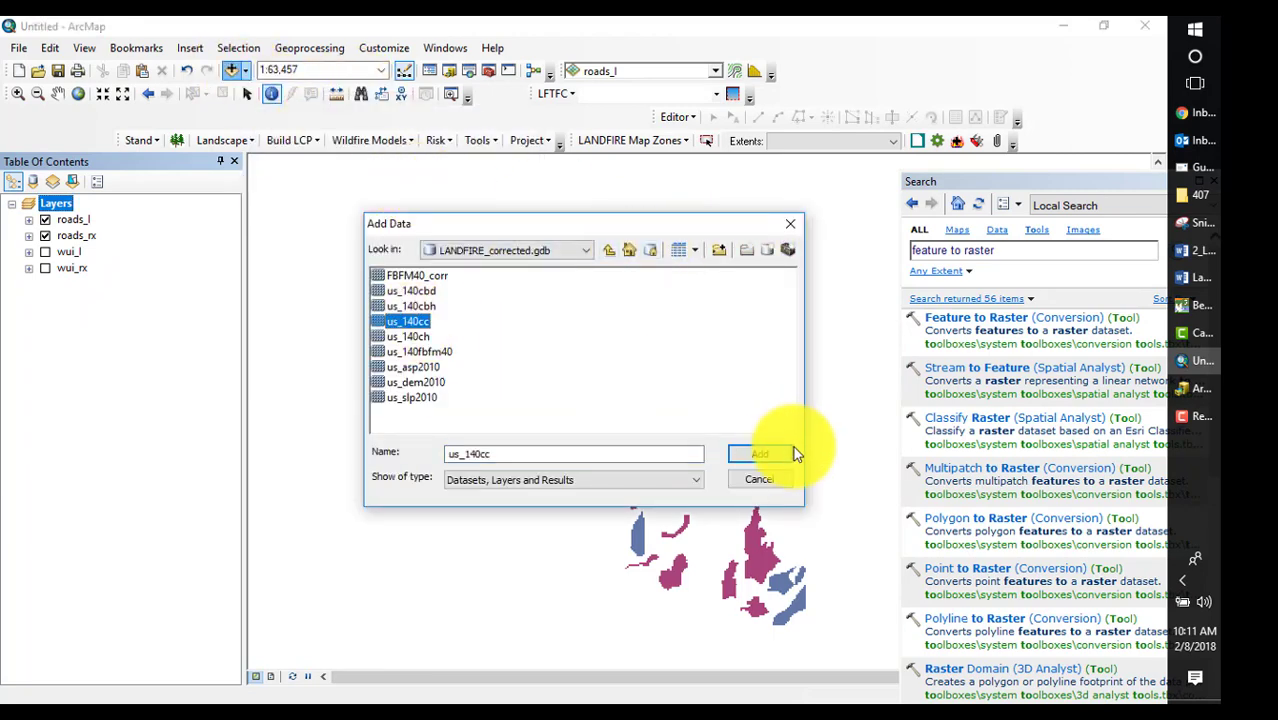
click(760, 454)
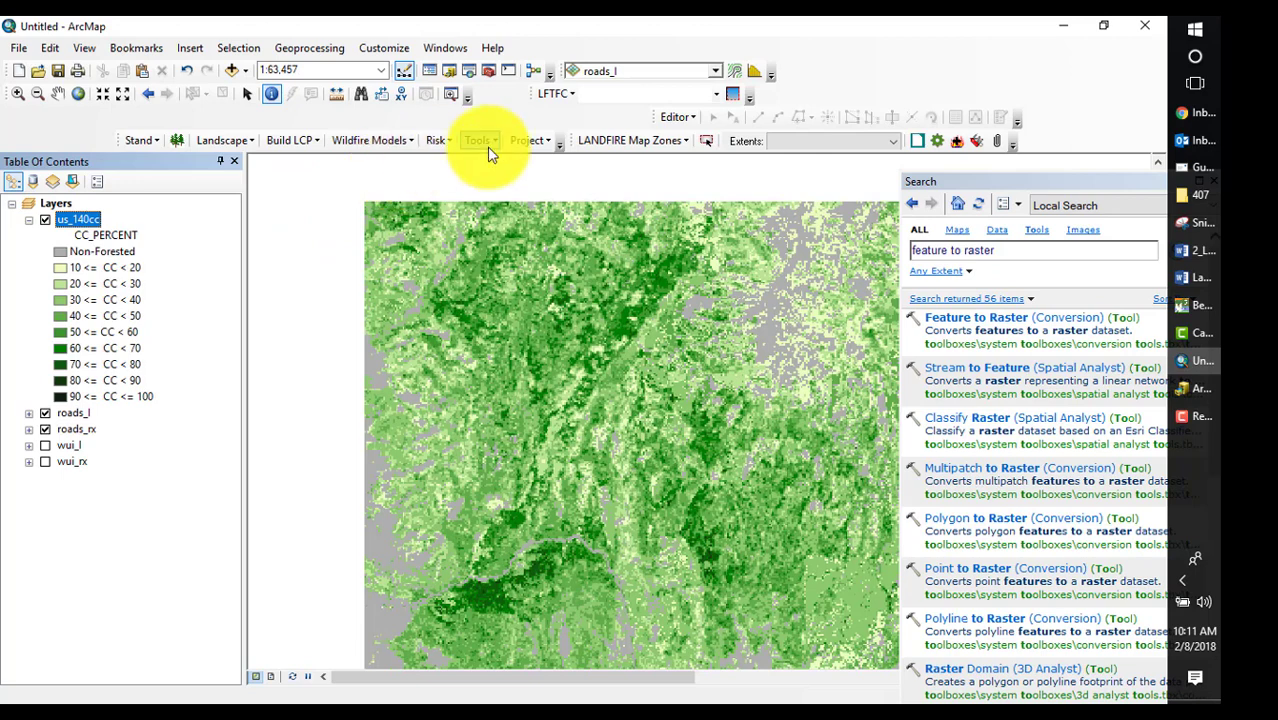
- Set up a Modify Raster Values change on us_140cc that replaces values greater than 35 with 35
click(486, 149)
click(509, 163)
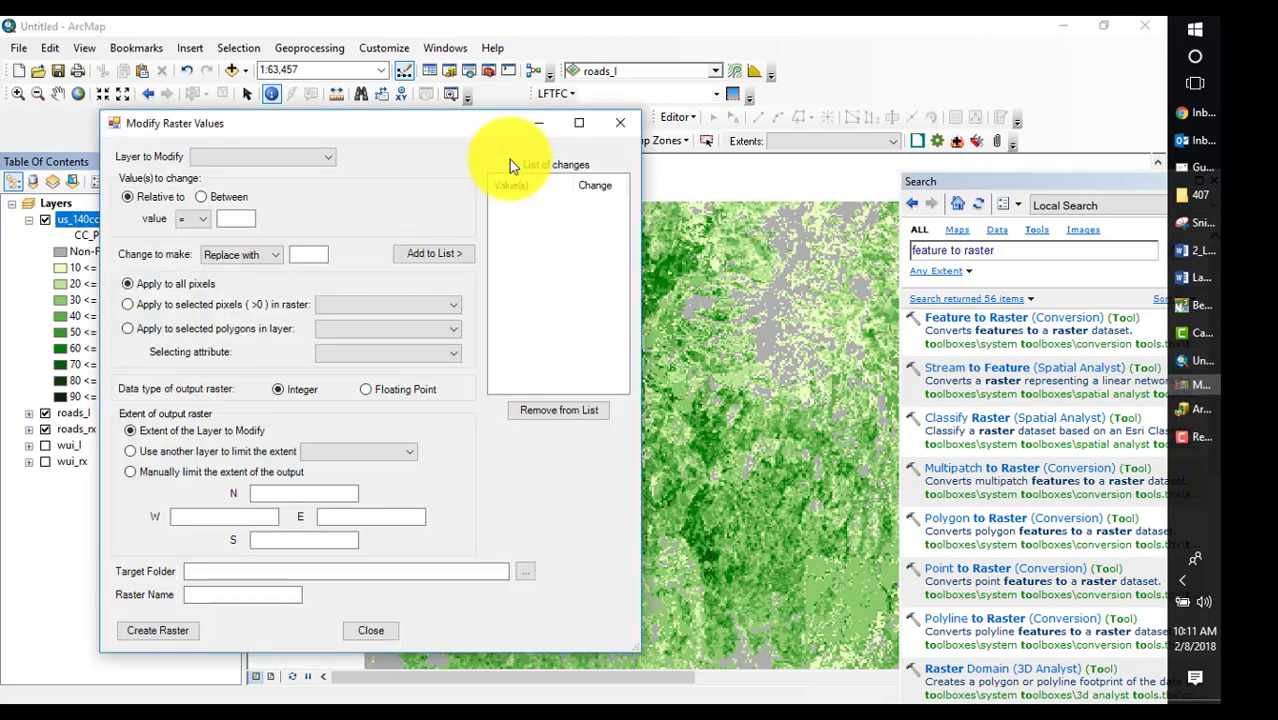
click(331, 157)
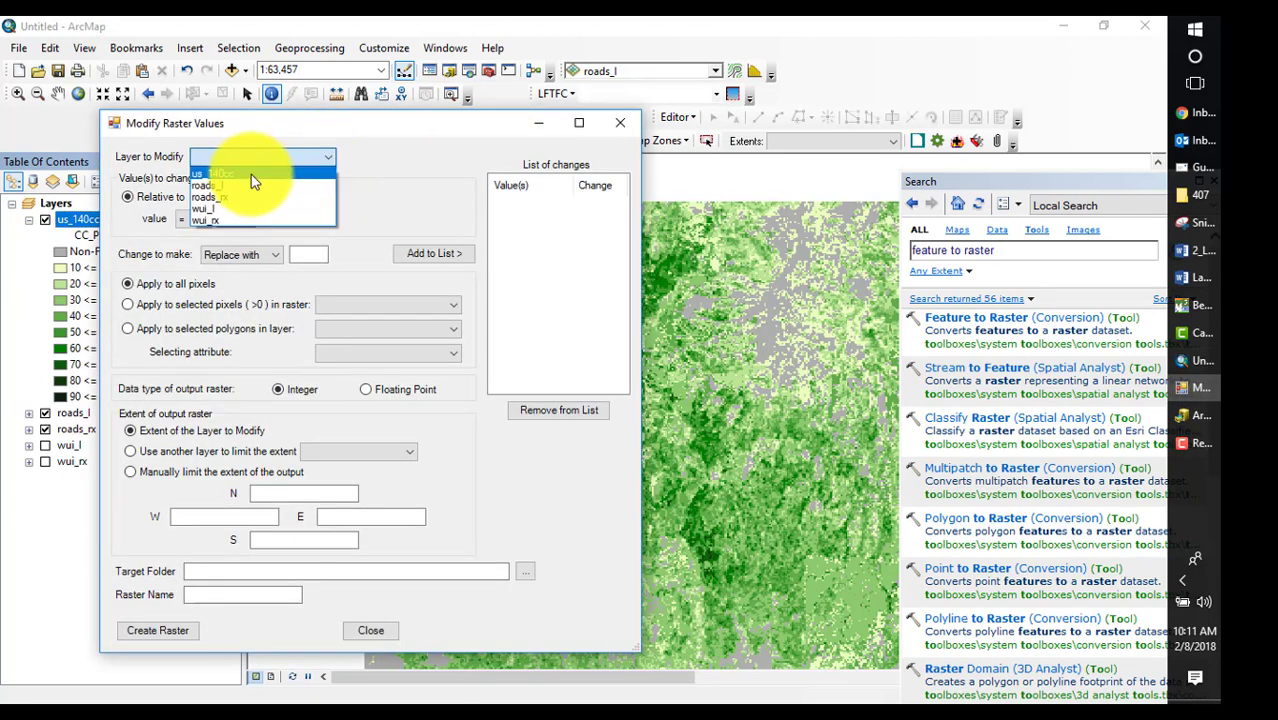
click(251, 174)
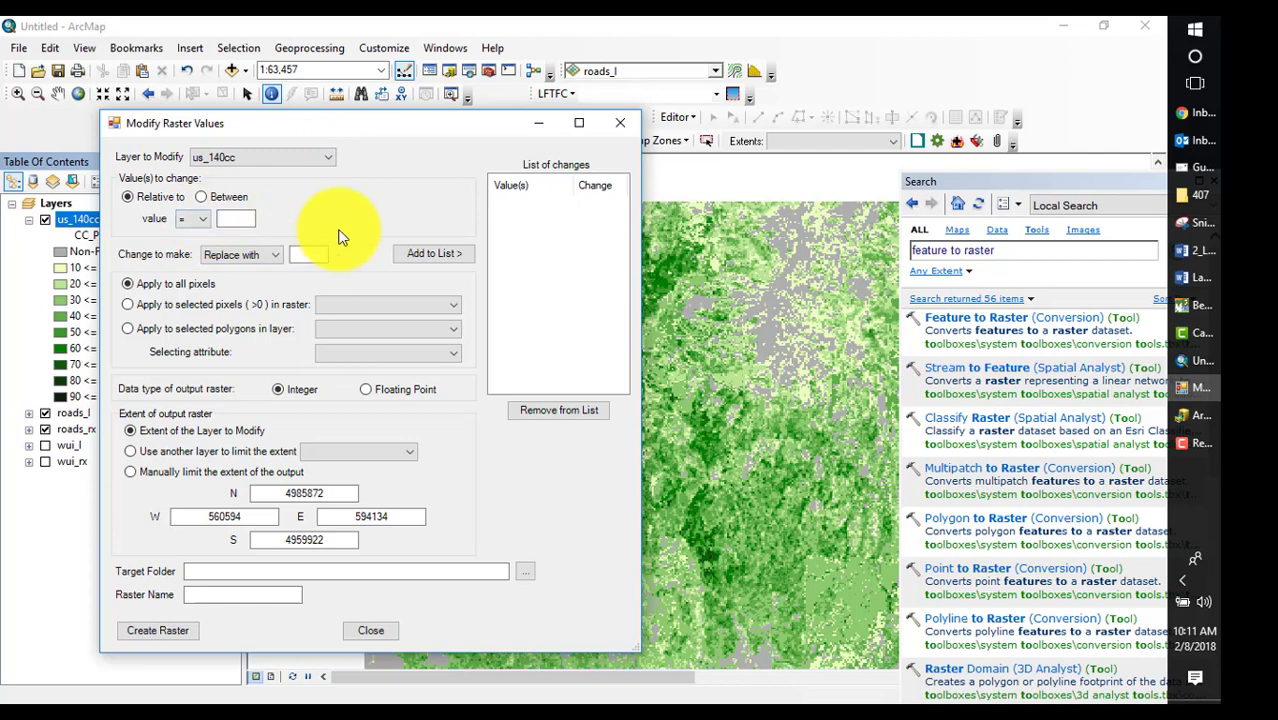
click(203, 218)
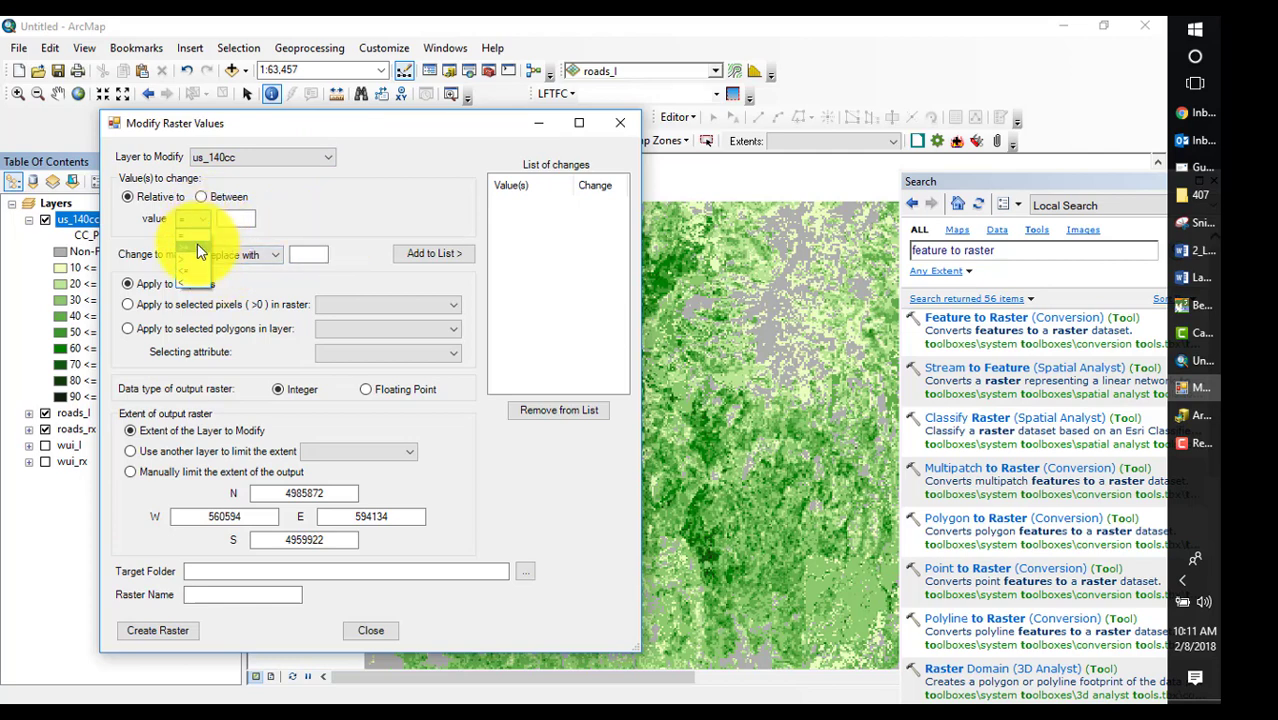
click(200, 258)
click(193, 270)
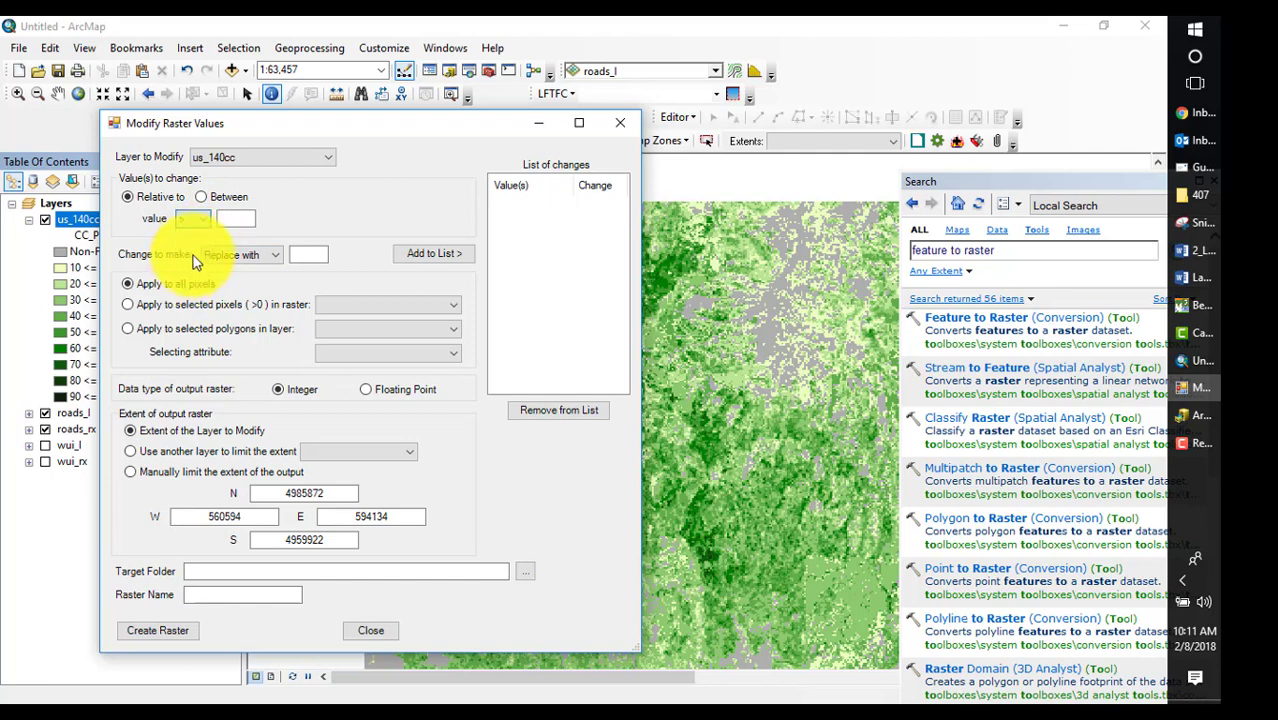
click(237, 219)
text(35)
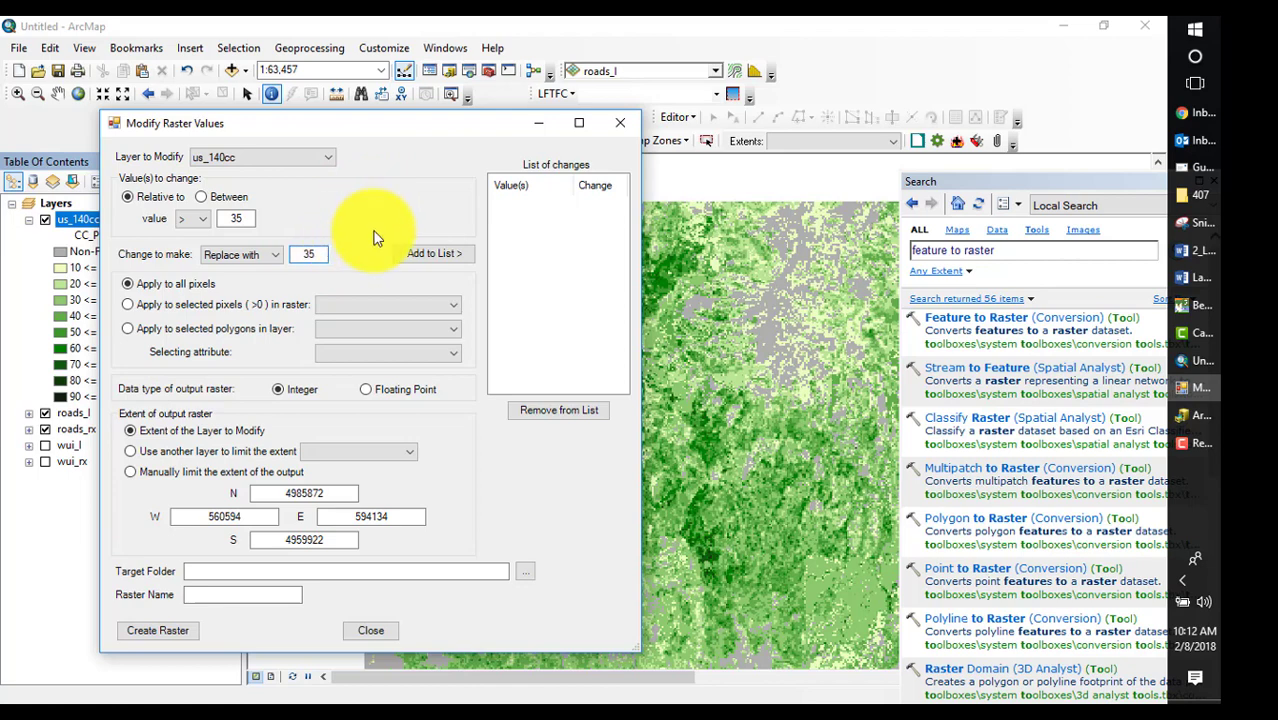
click(438, 253)
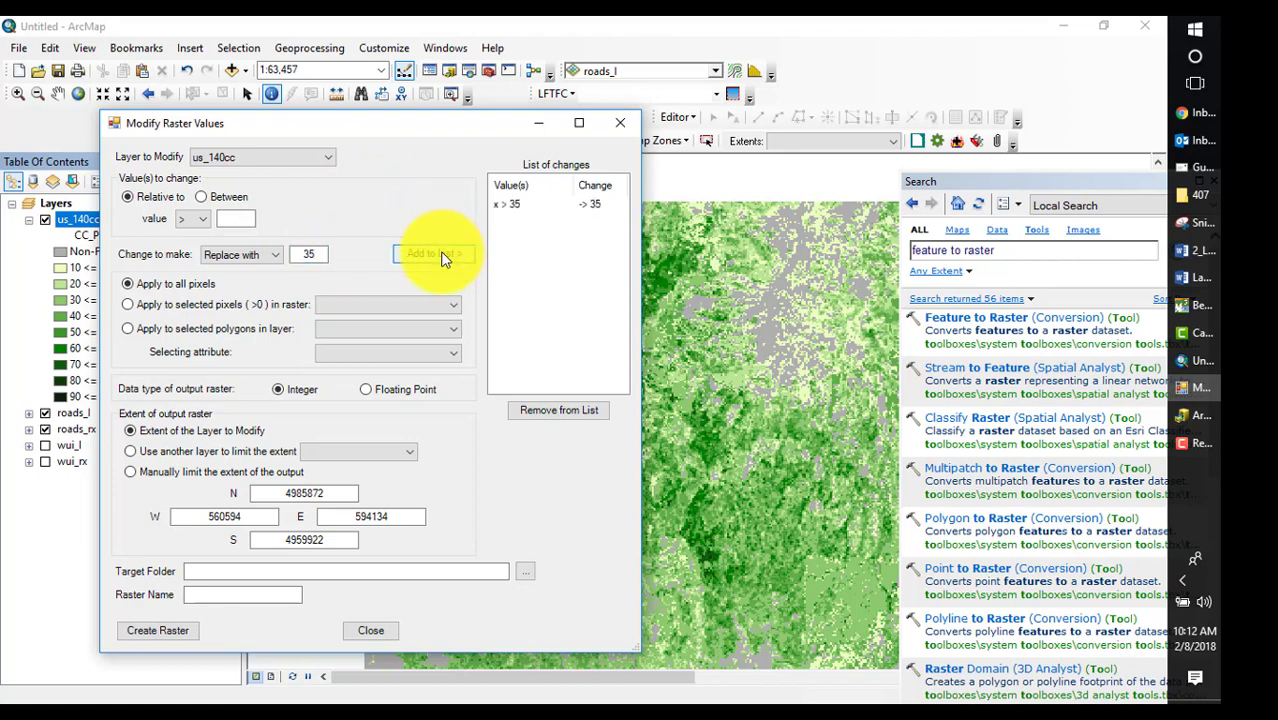
- Limit the change to the selected pixels in roads_l and create the integer raster cc_r_l in C:\407\Lesson_4\Outputs\
click(449, 304)
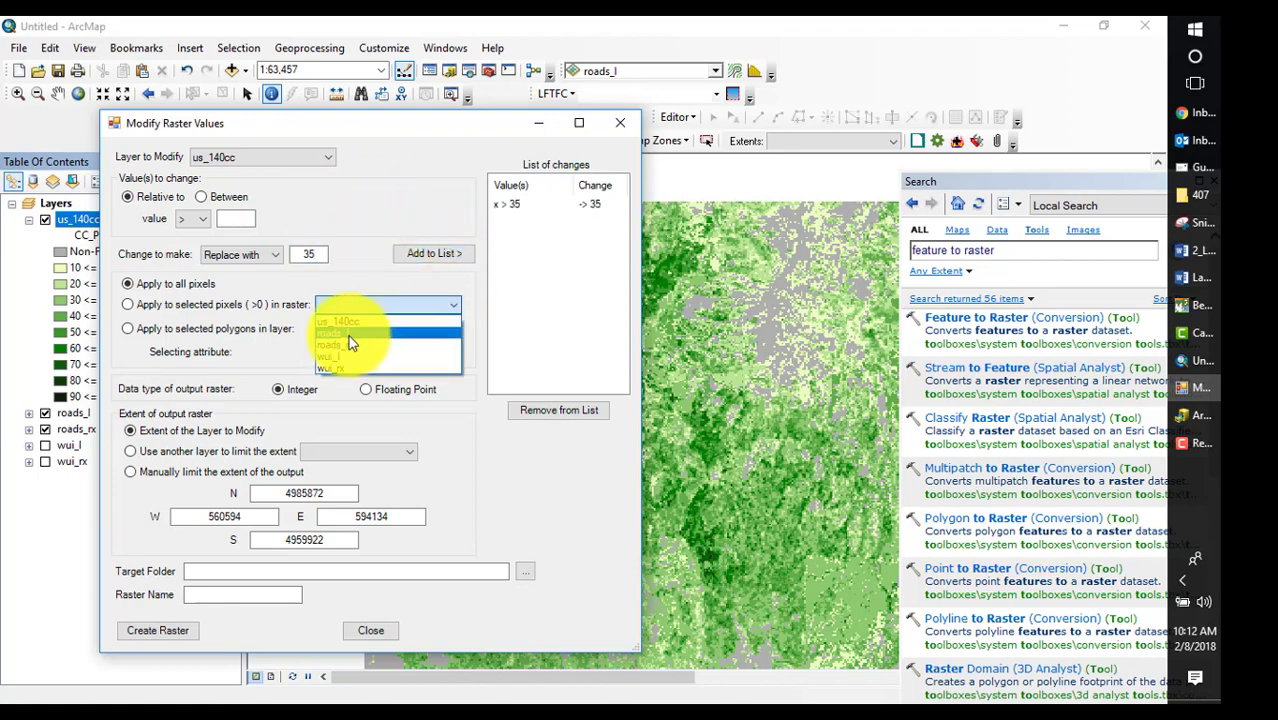
click(342, 332)
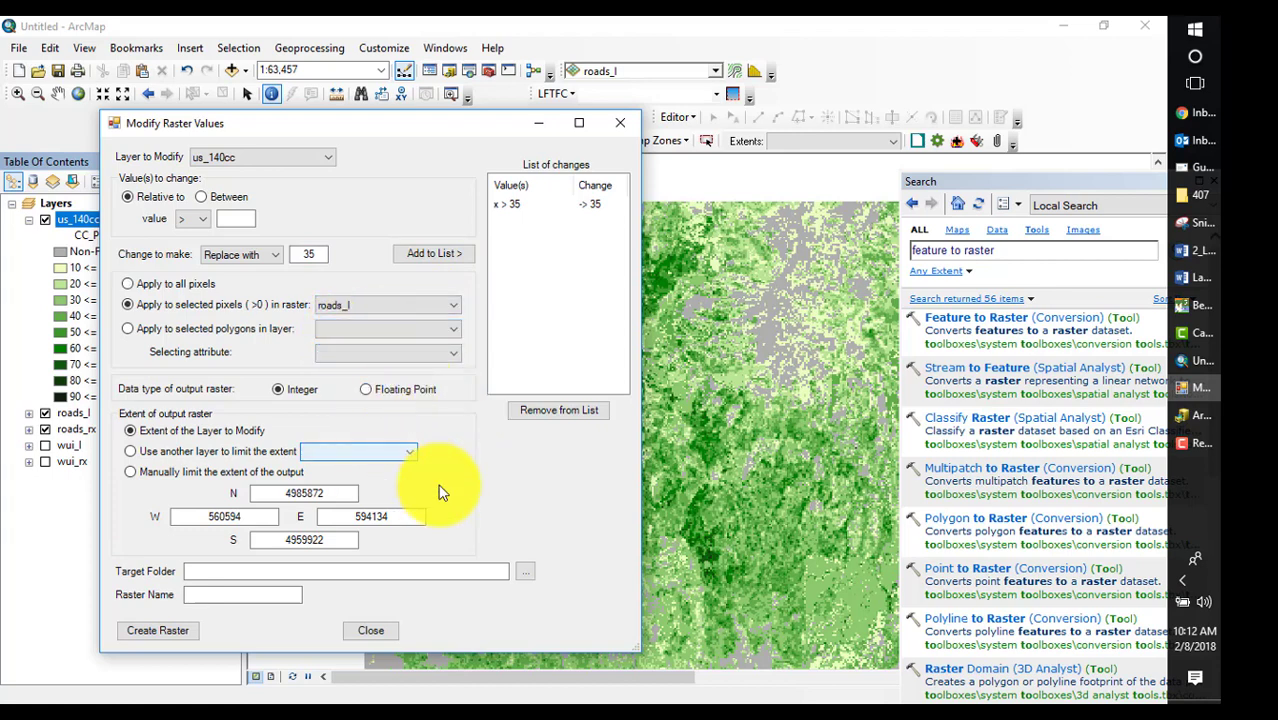
click(434, 570)
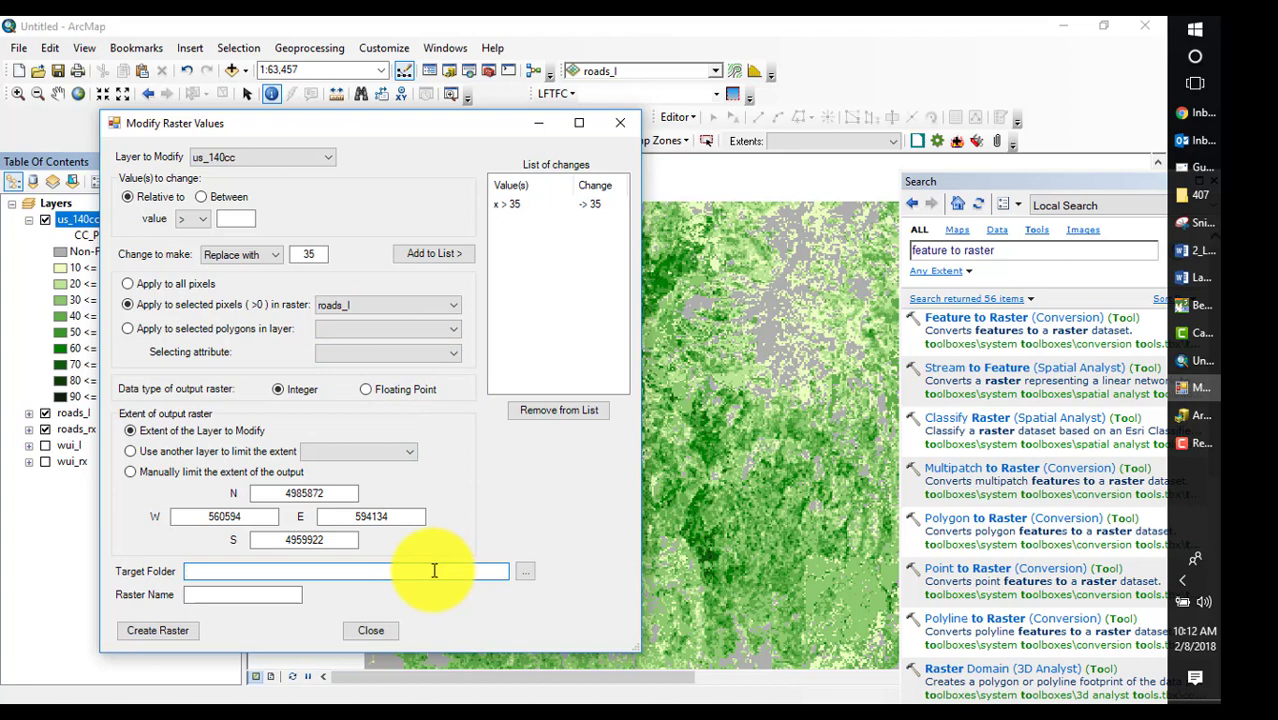
text(C:\407\Lesson_4\Outputs\)
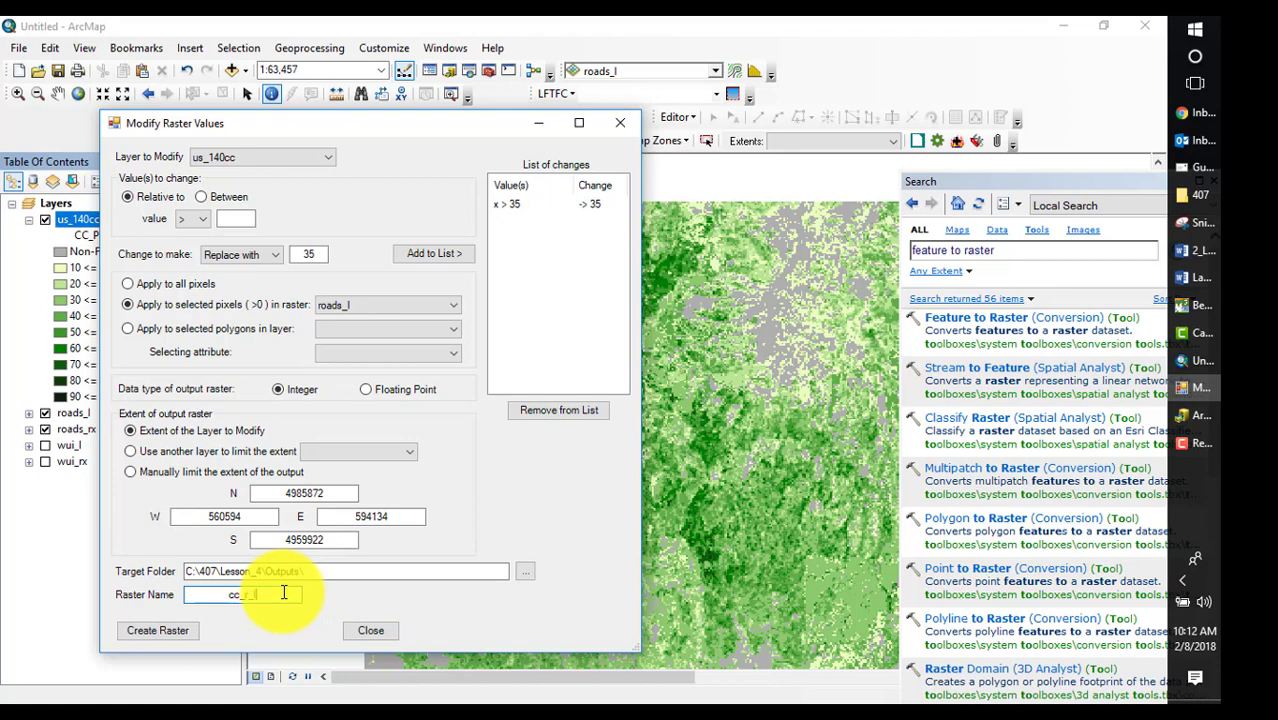
click(172, 634)
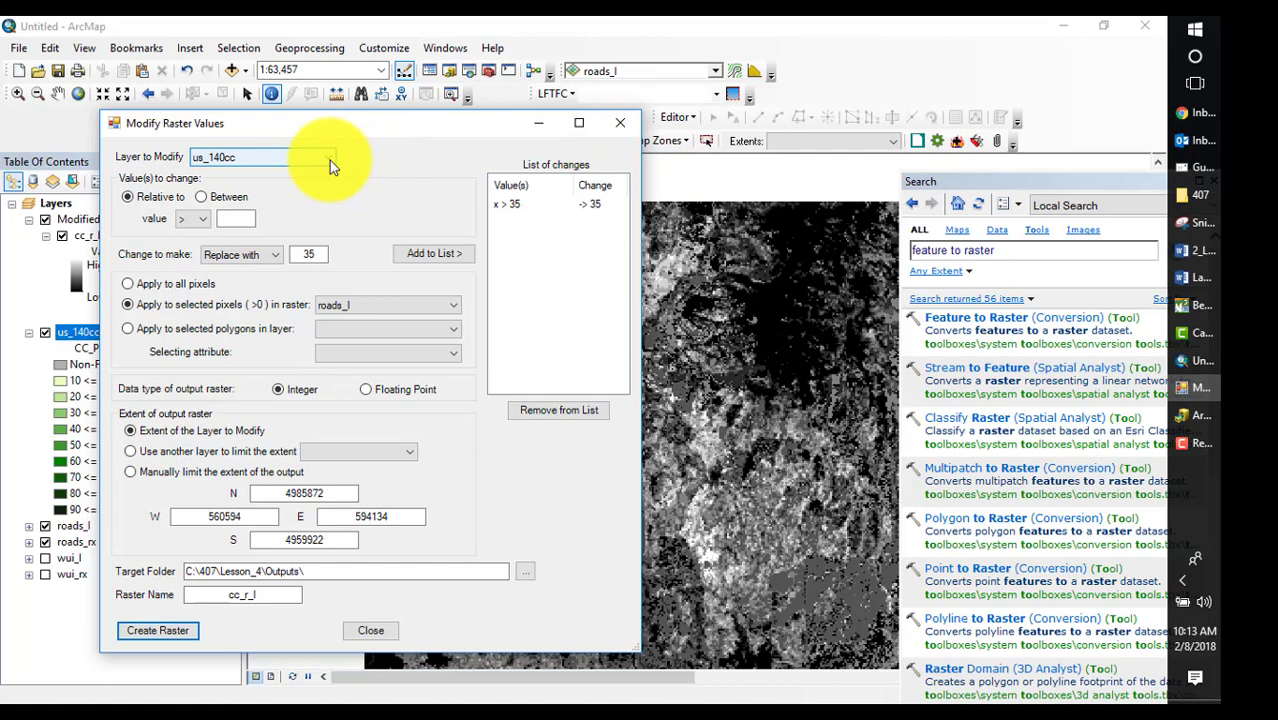
- Apply the same change to the selected pixels in wui_l, create the raster cc_w_l, and close Modify Raster Values
click(433, 305)
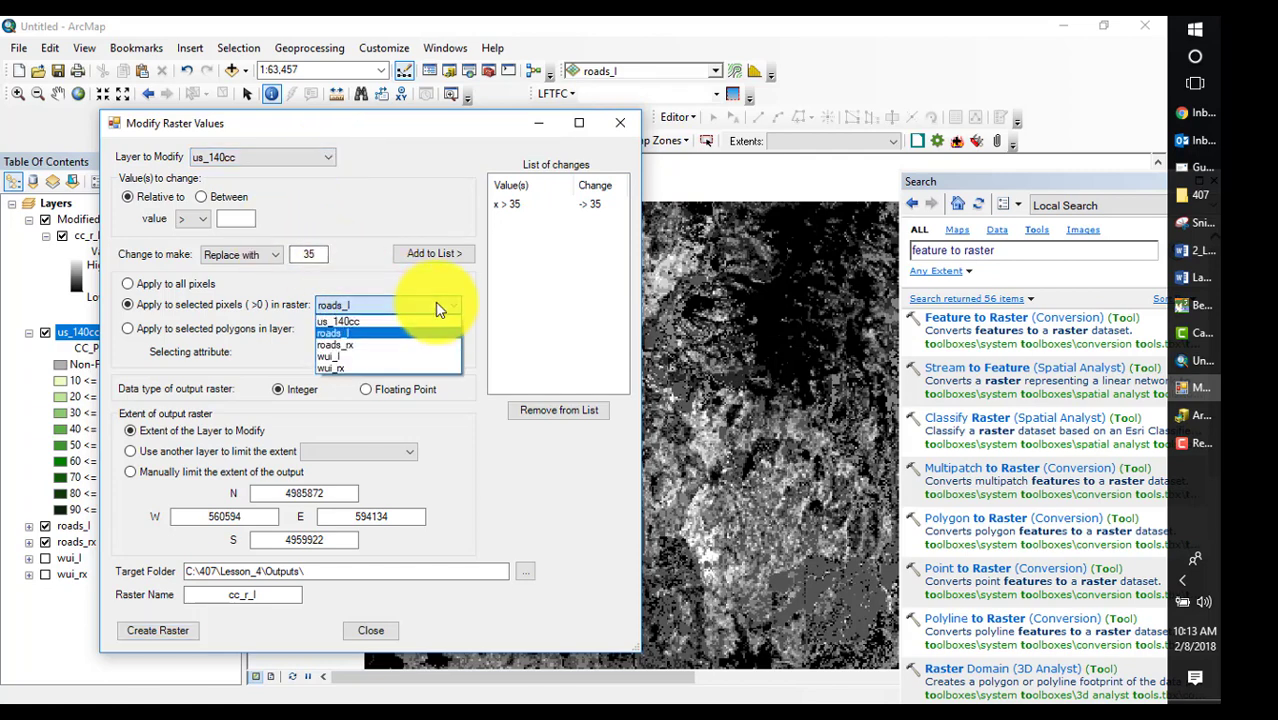
click(337, 362)
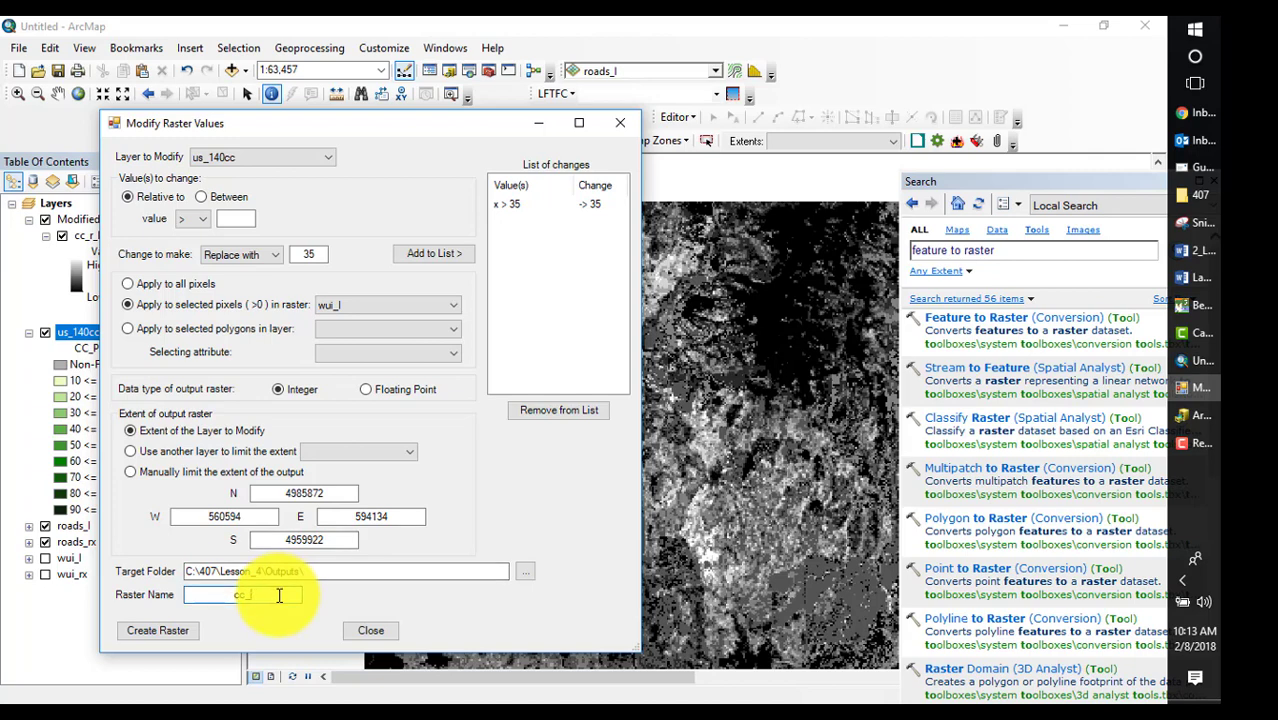
text(w_l)
click(168, 633)
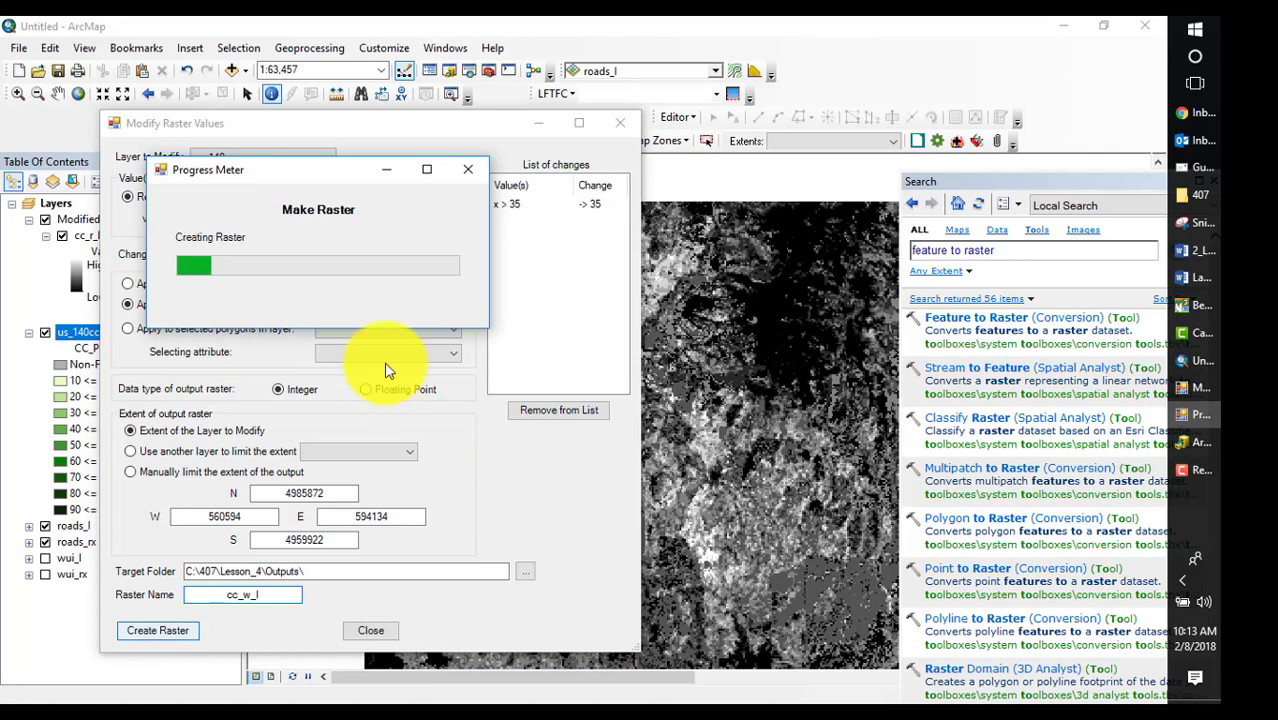
click(621, 125)
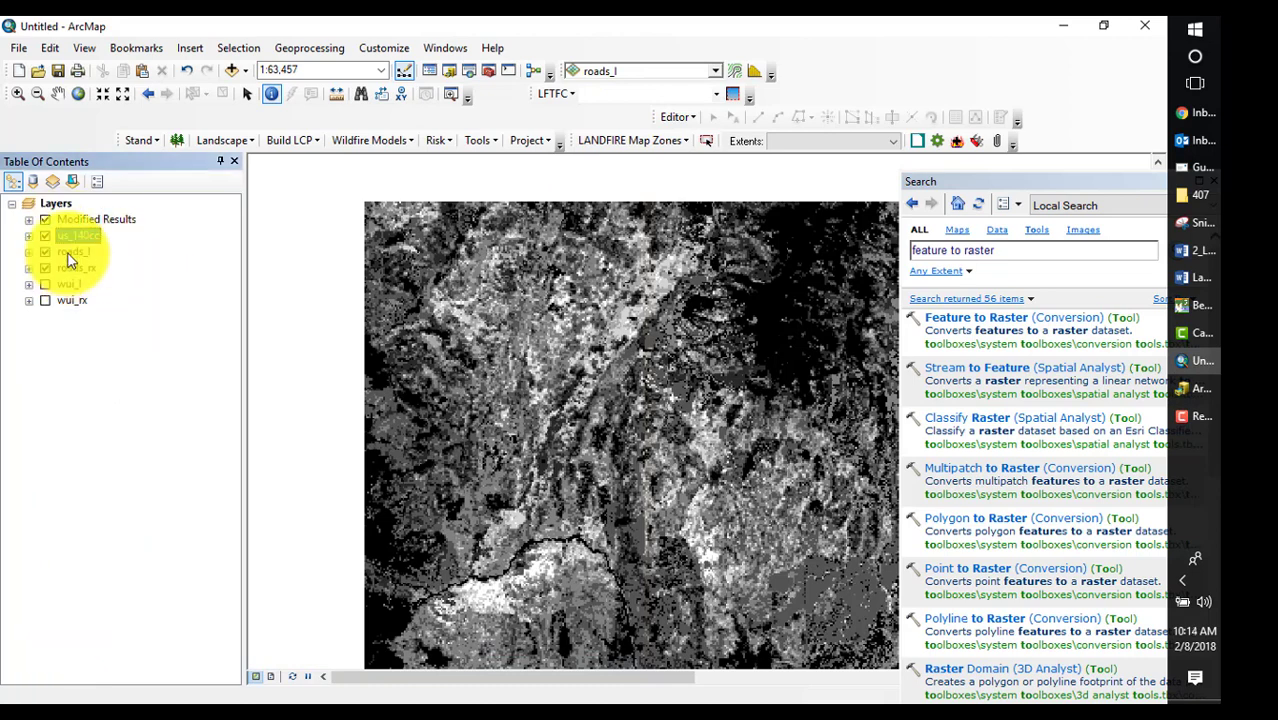
- Move roads_l, roads_rx, wui_l and wui_rx above the Modified Results group in the layer order
shift+click(71, 300)
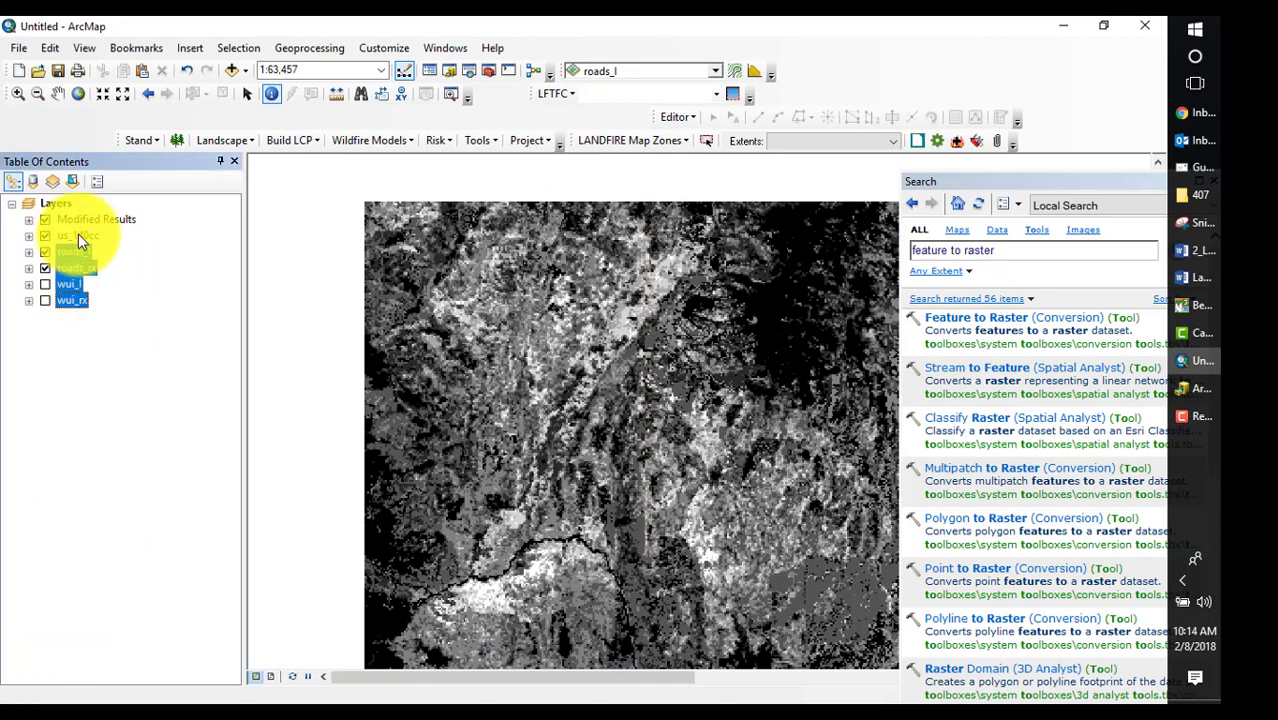
drag(80, 251, 77, 212)
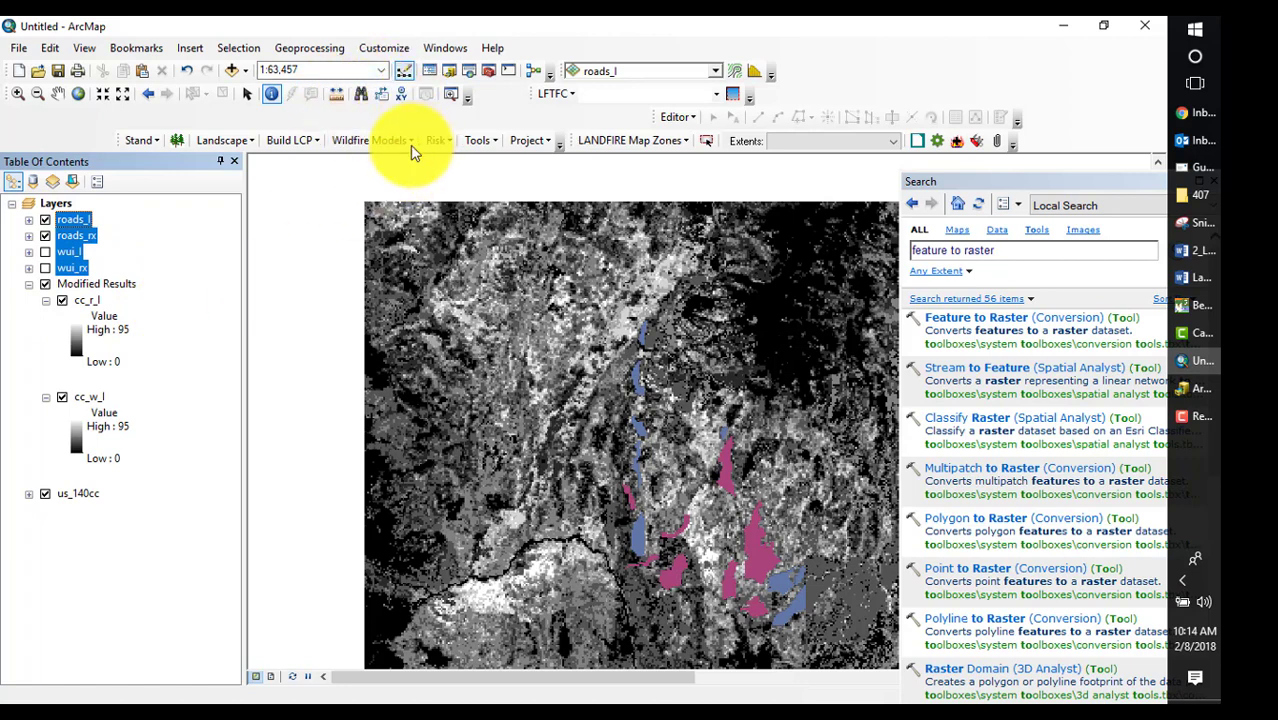
- Symbolize the us_140cc layer with unique values using VALUE as the value field
click(29, 495)
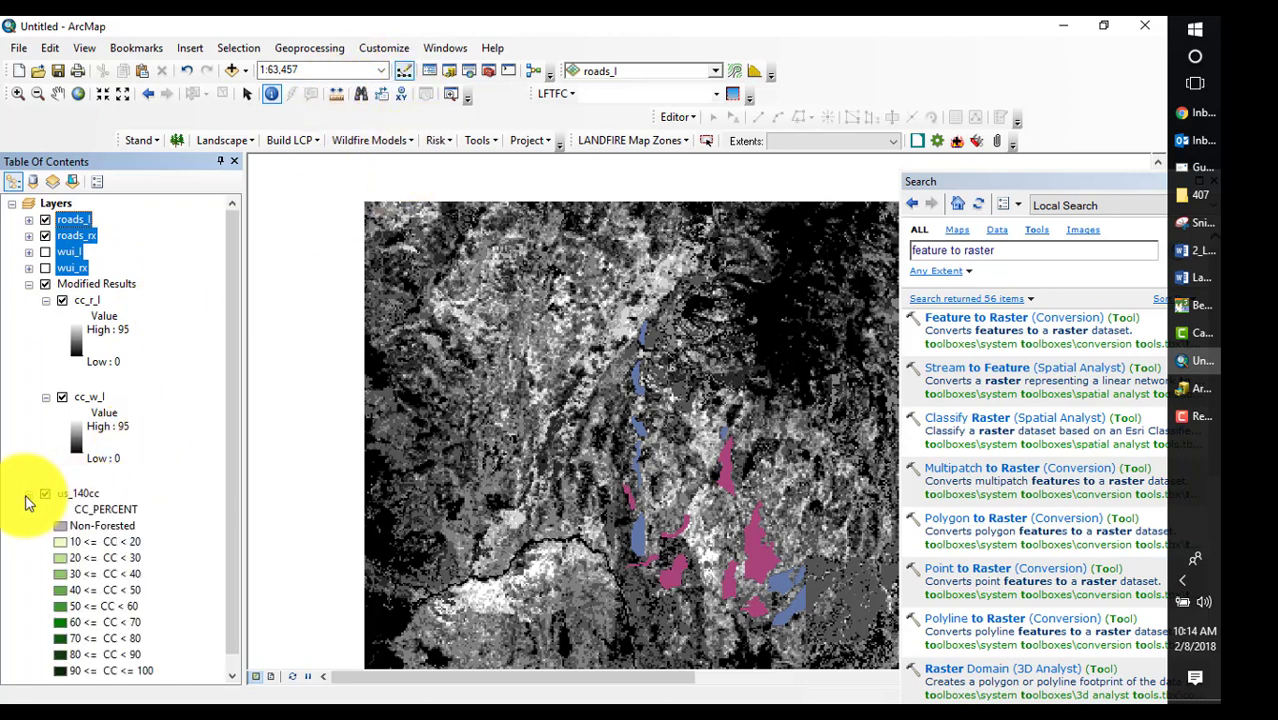
click(29, 495)
right_click(75, 495)
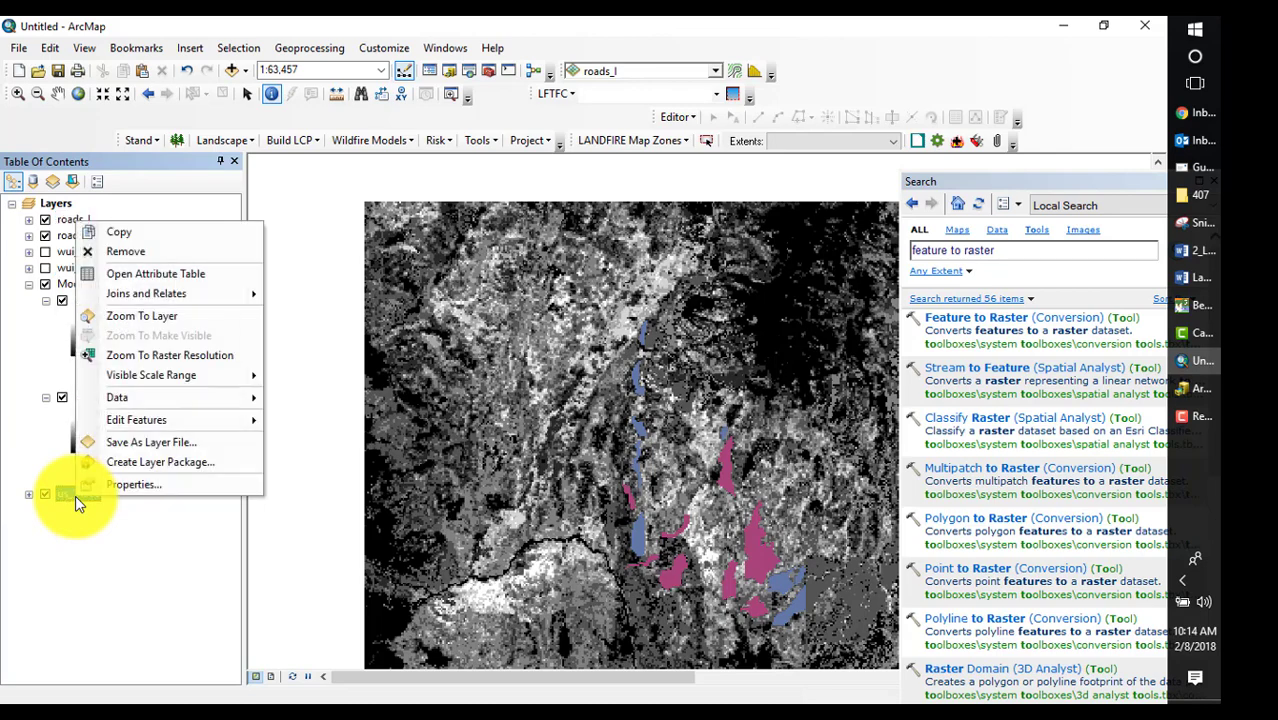
click(114, 484)
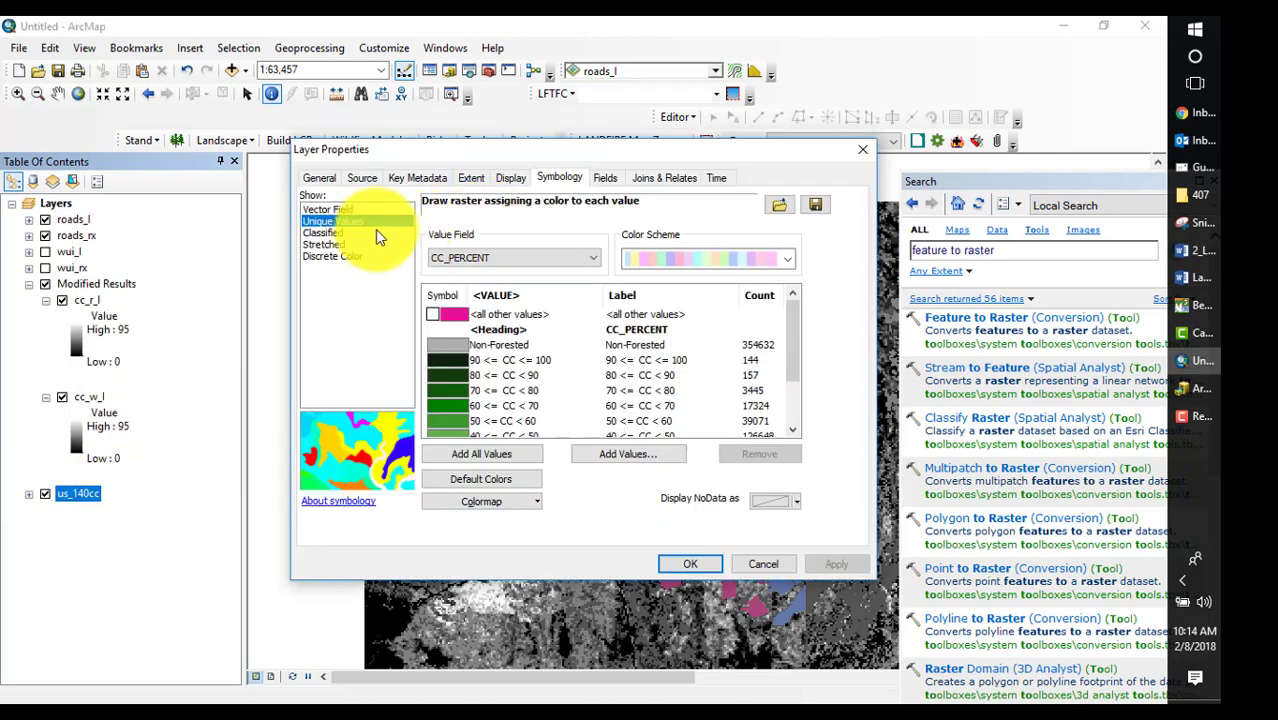
click(500, 258)
click(459, 370)
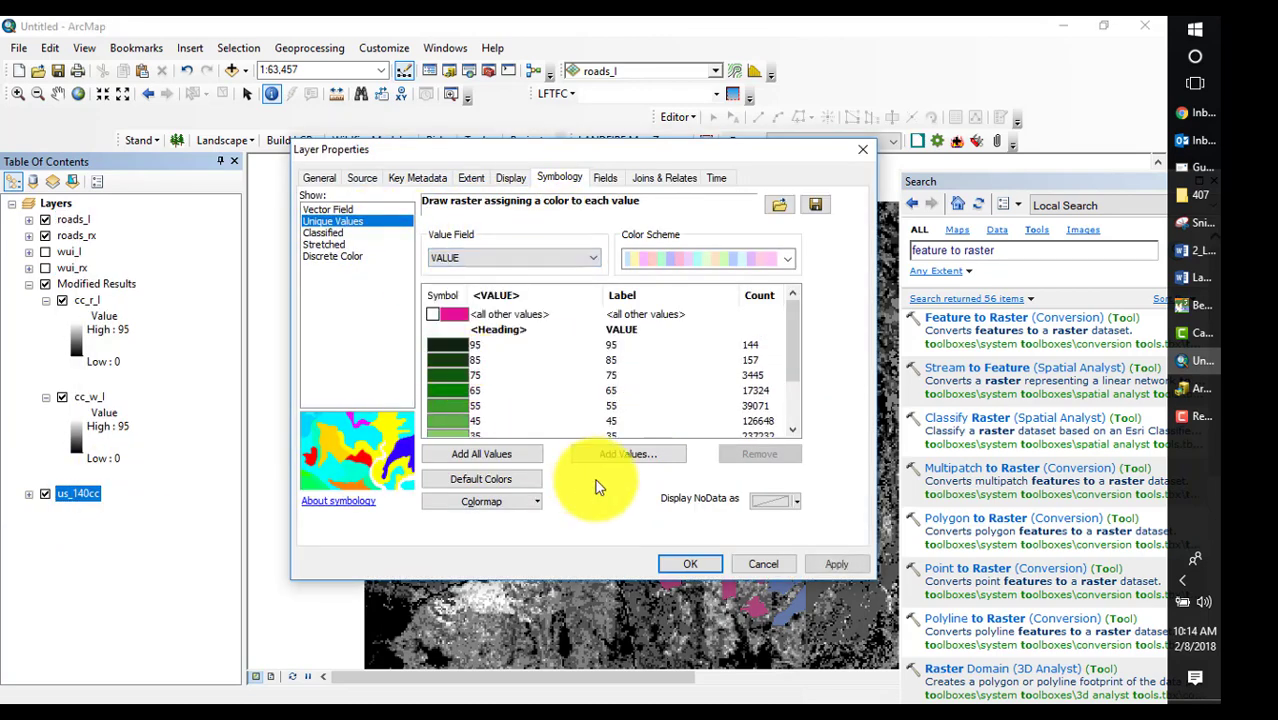
click(690, 563)
- Identify pixel values in a road treatment area and, with wui_l and wui_rx visible, in a WUI area to compare canopy cover
click(650, 428)
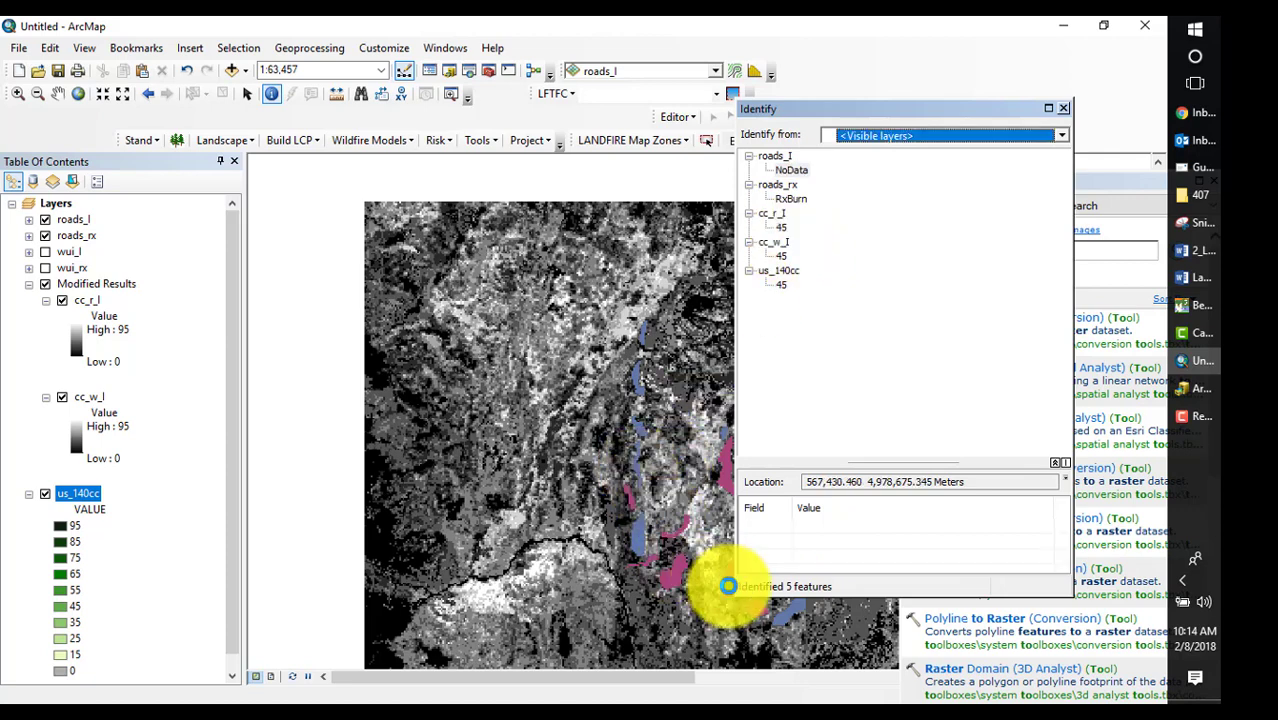
click(608, 379)
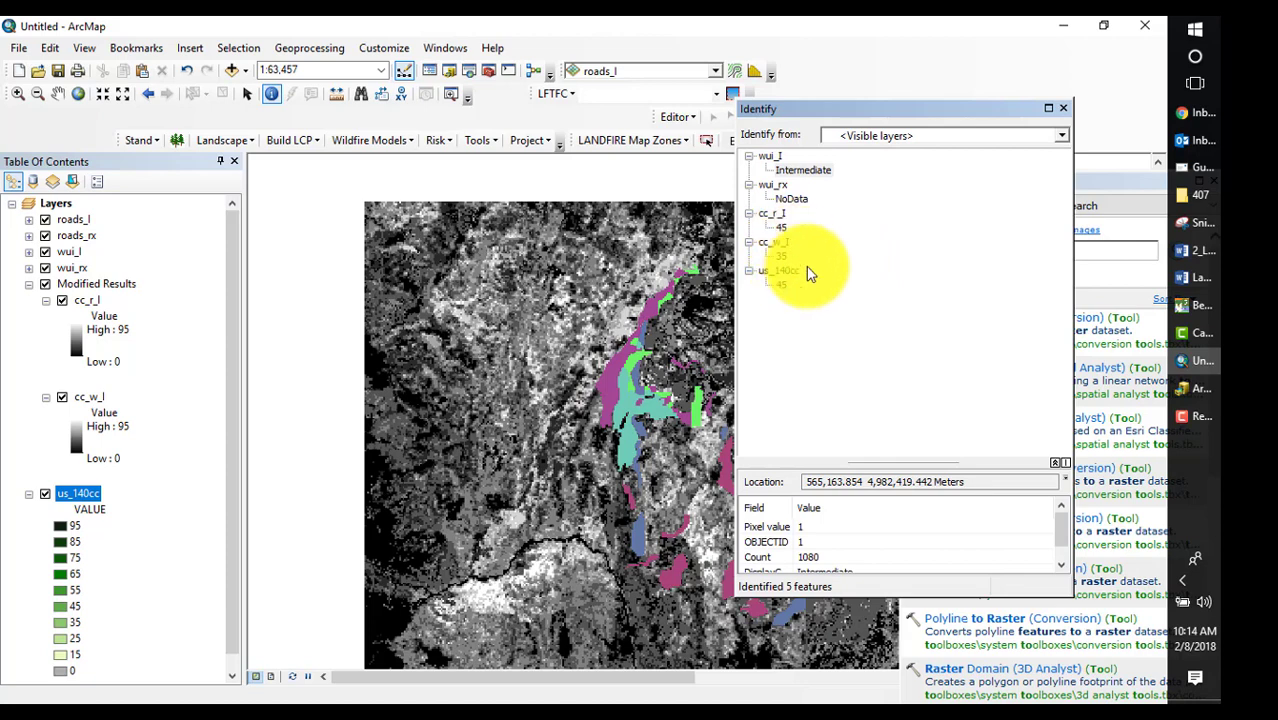
click(1066, 108)
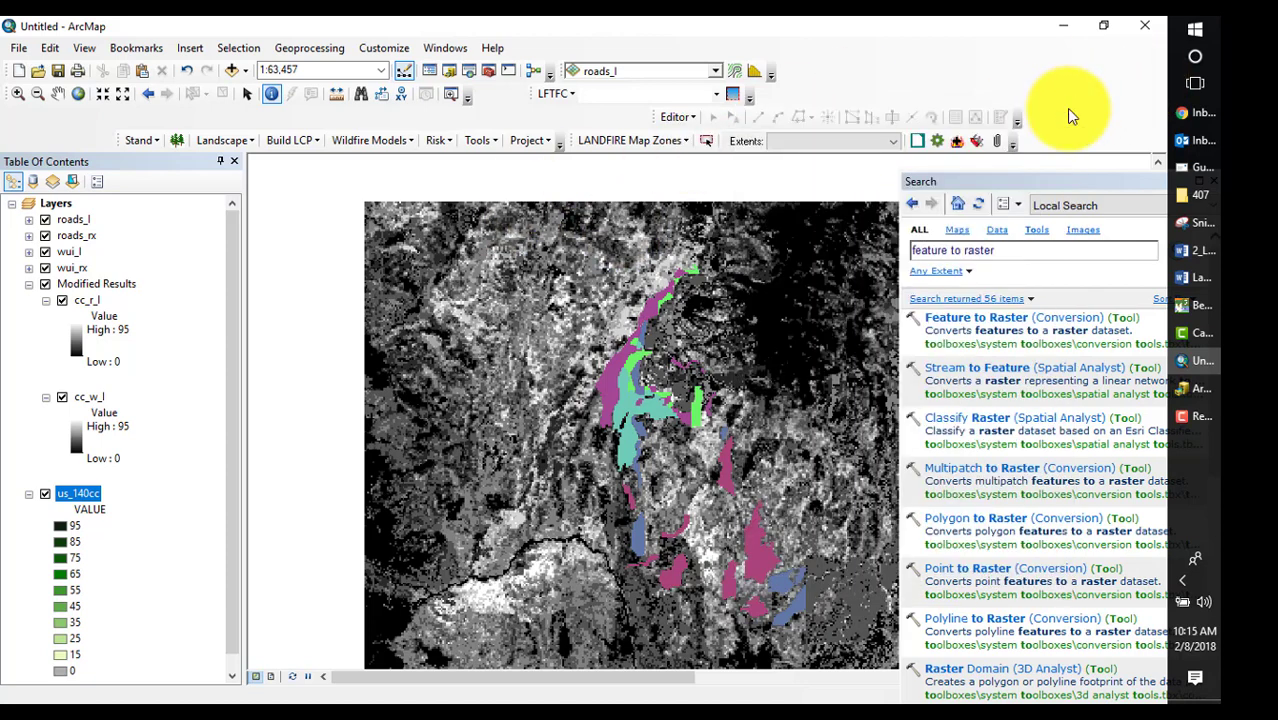
- Set up a Modify Raster Values change on cc_r_l that replaces values greater than 65 with 65
click(484, 141)
click(499, 158)
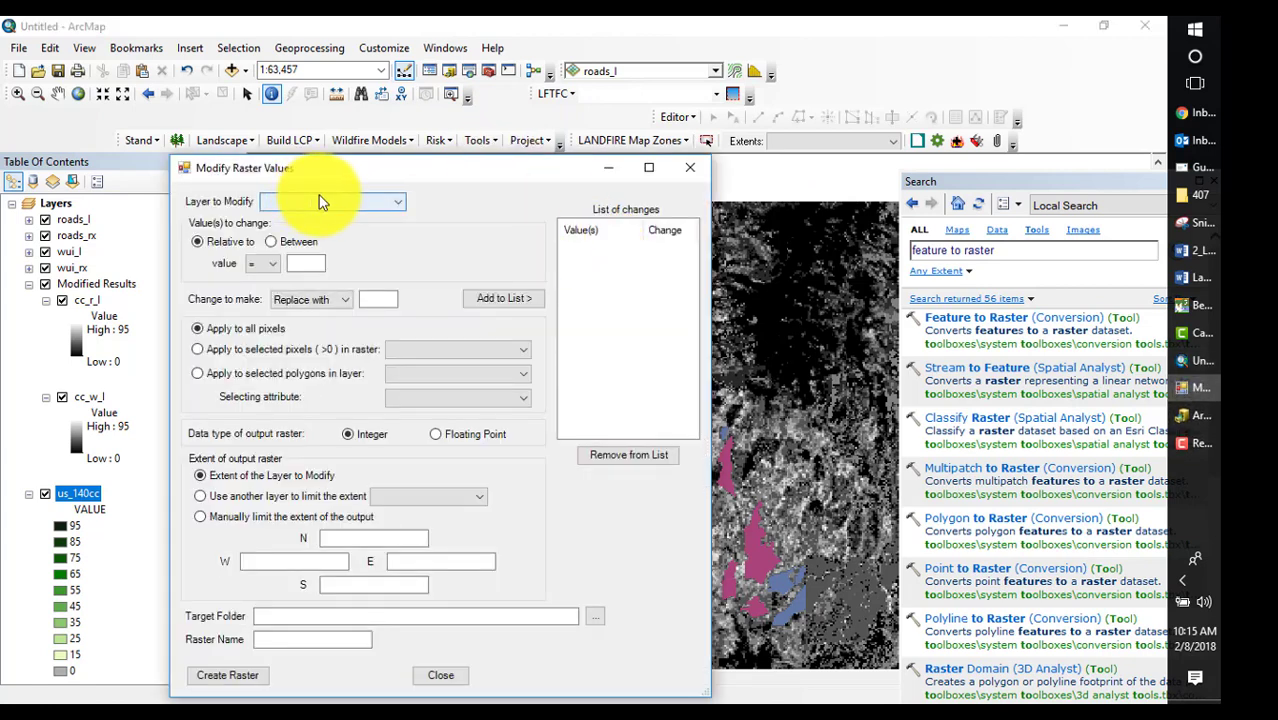
click(391, 205)
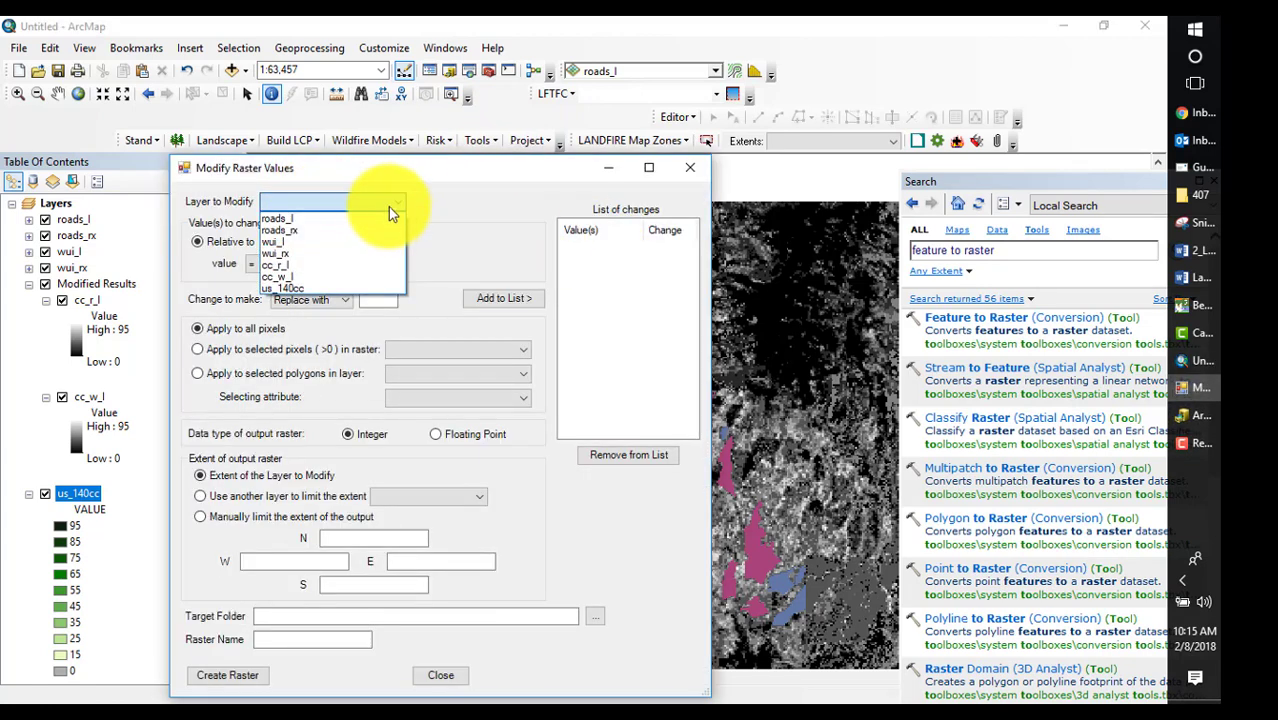
click(278, 268)
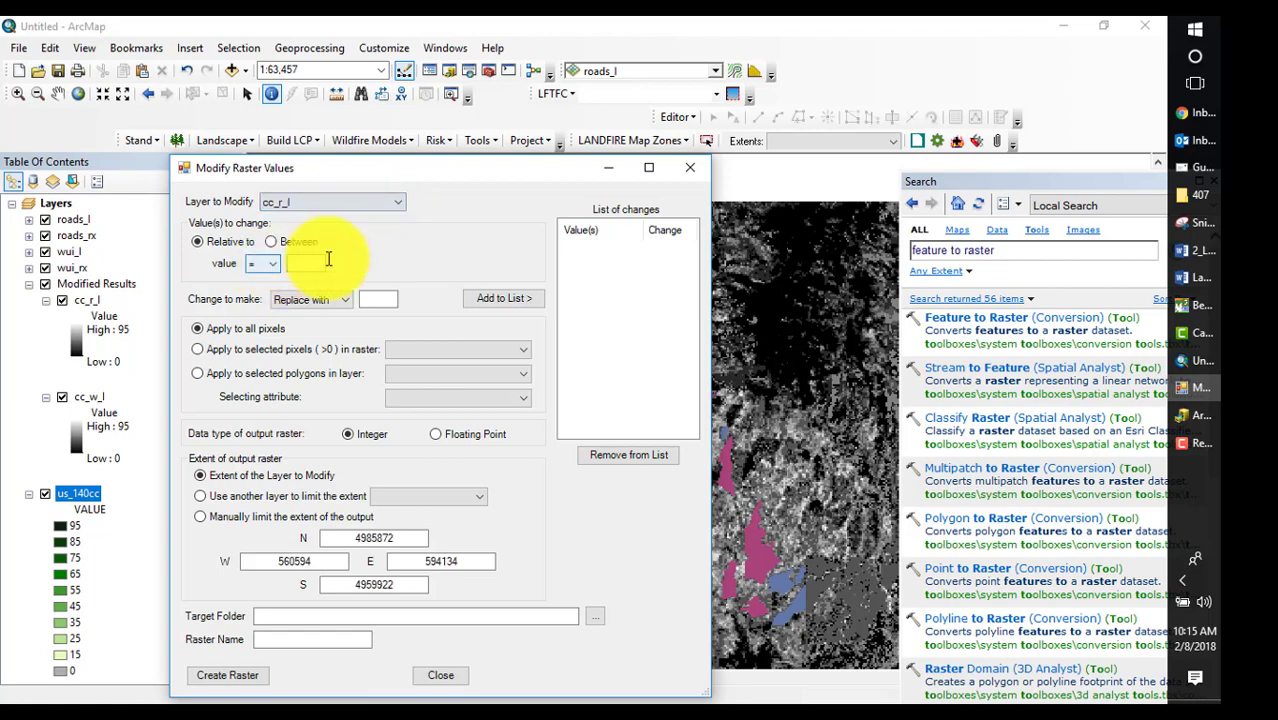
click(277, 266)
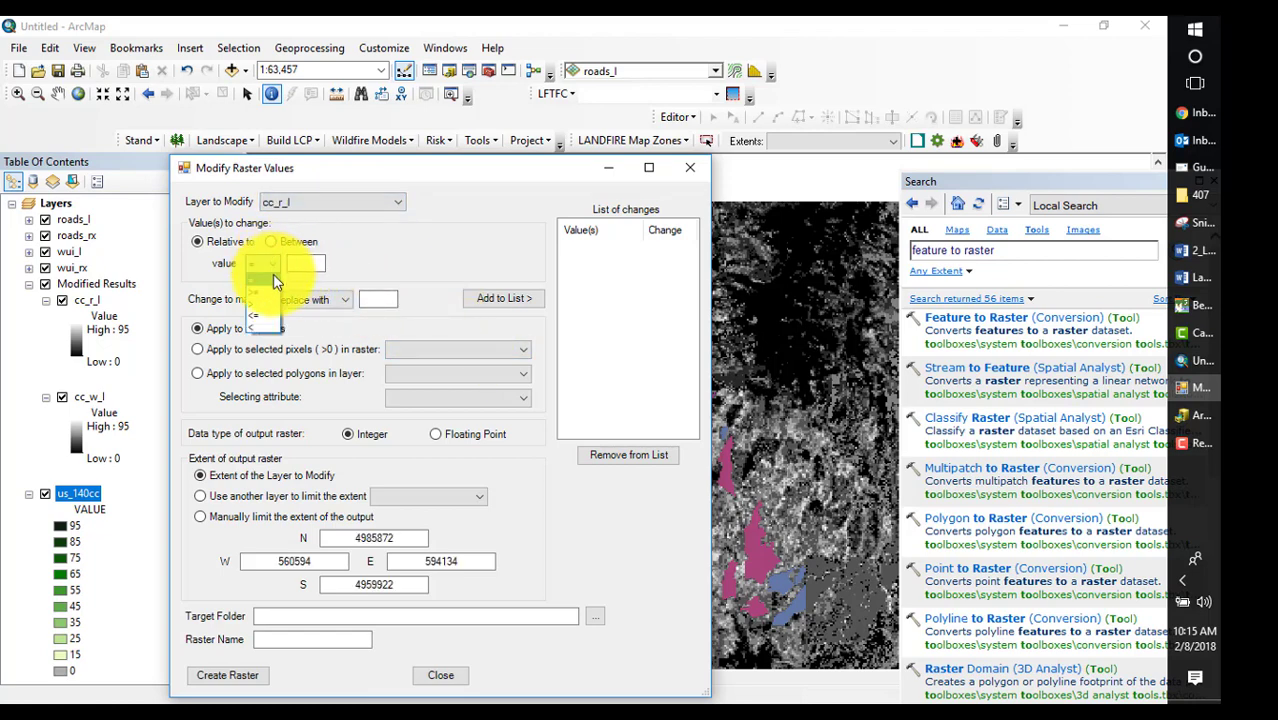
click(259, 326)
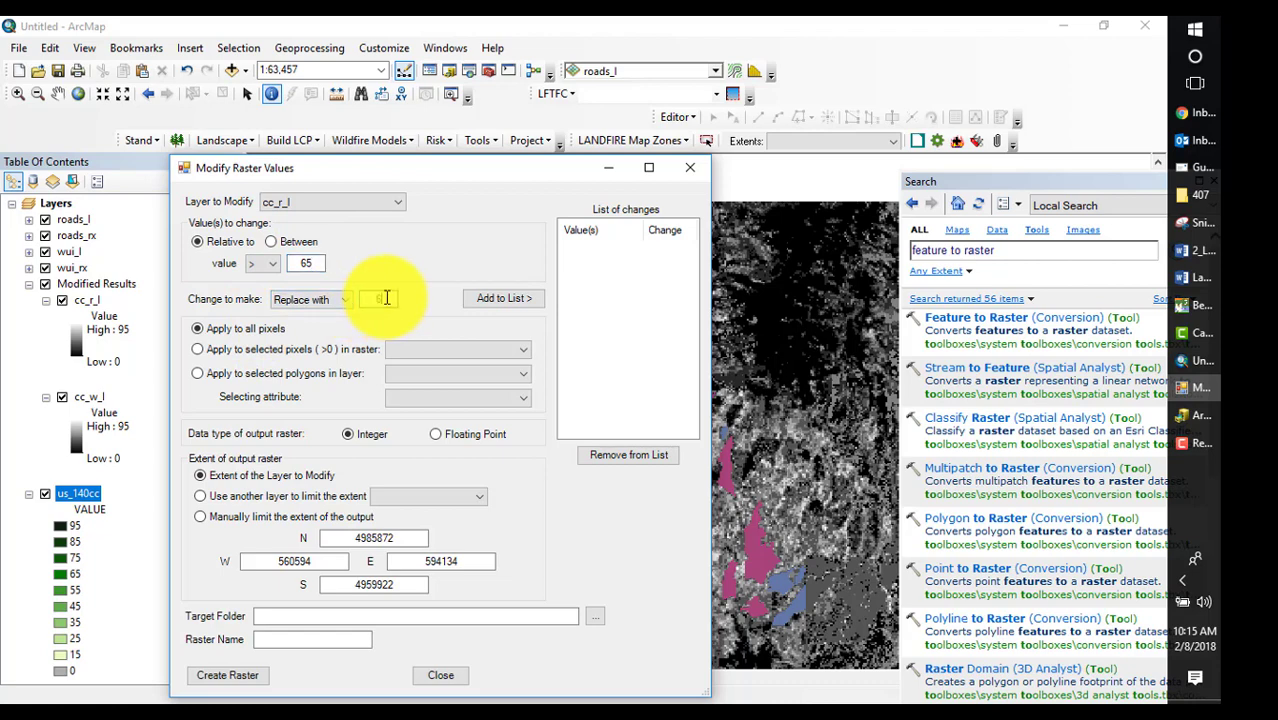
click(507, 296)
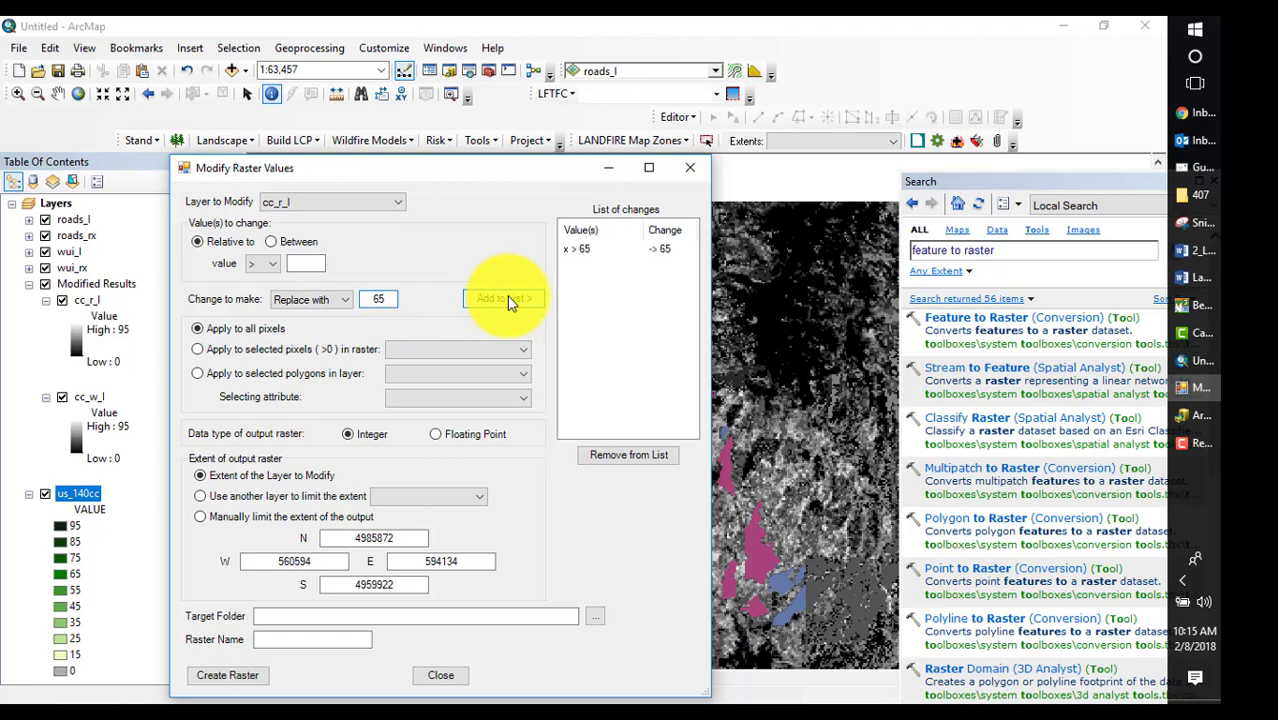
- Limit the change to the selected pixels in roads_rx and create the integer raster cc_roads in C:\407\Lesson_4\Outputs\
click(523, 350)
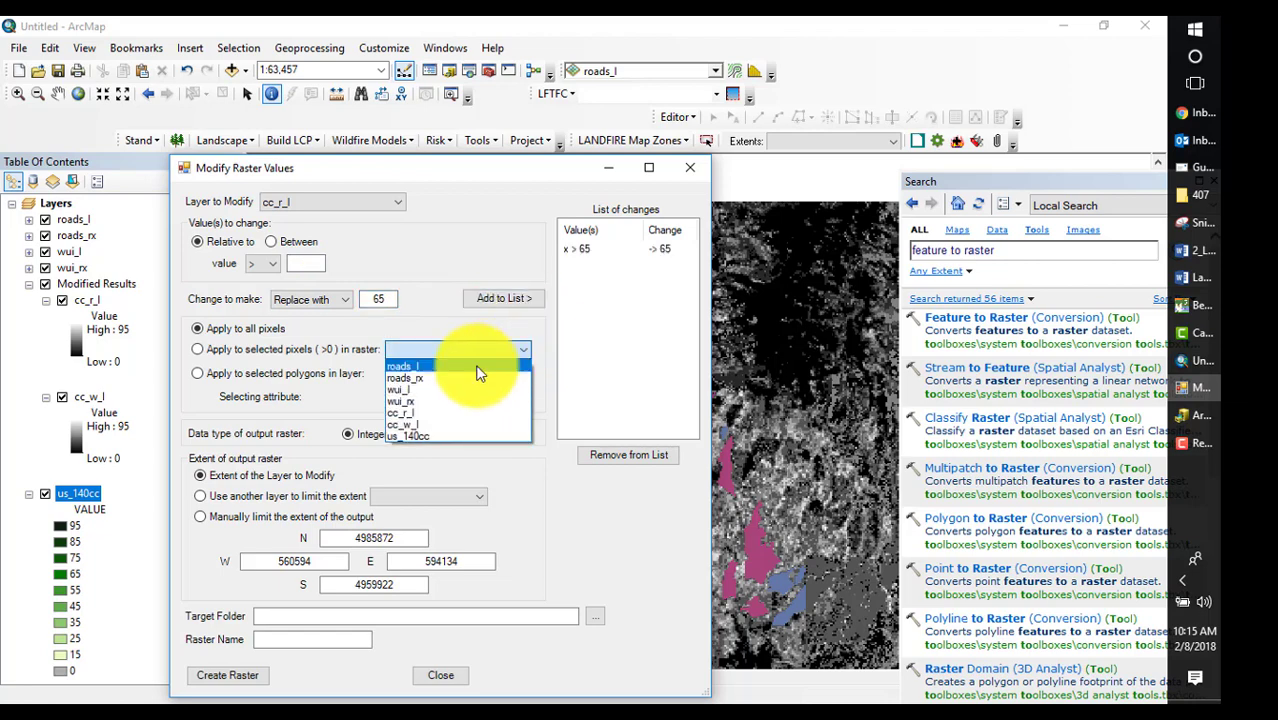
click(408, 378)
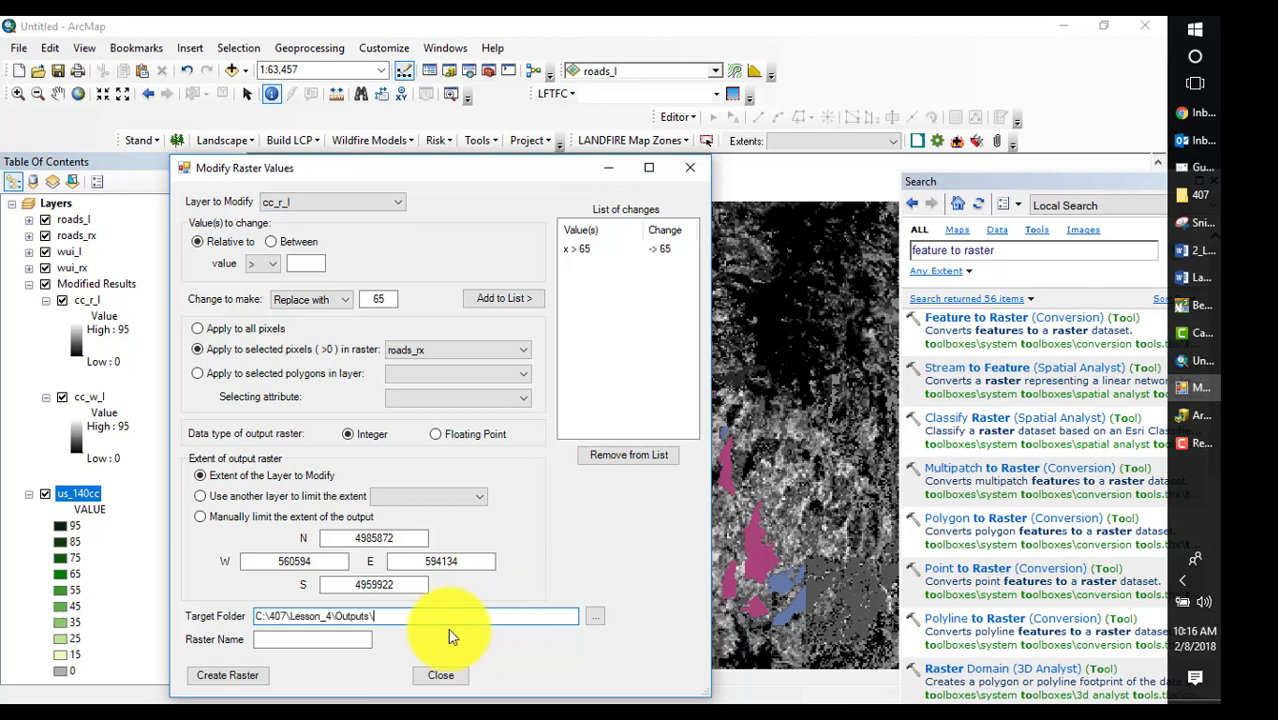
click(351, 638)
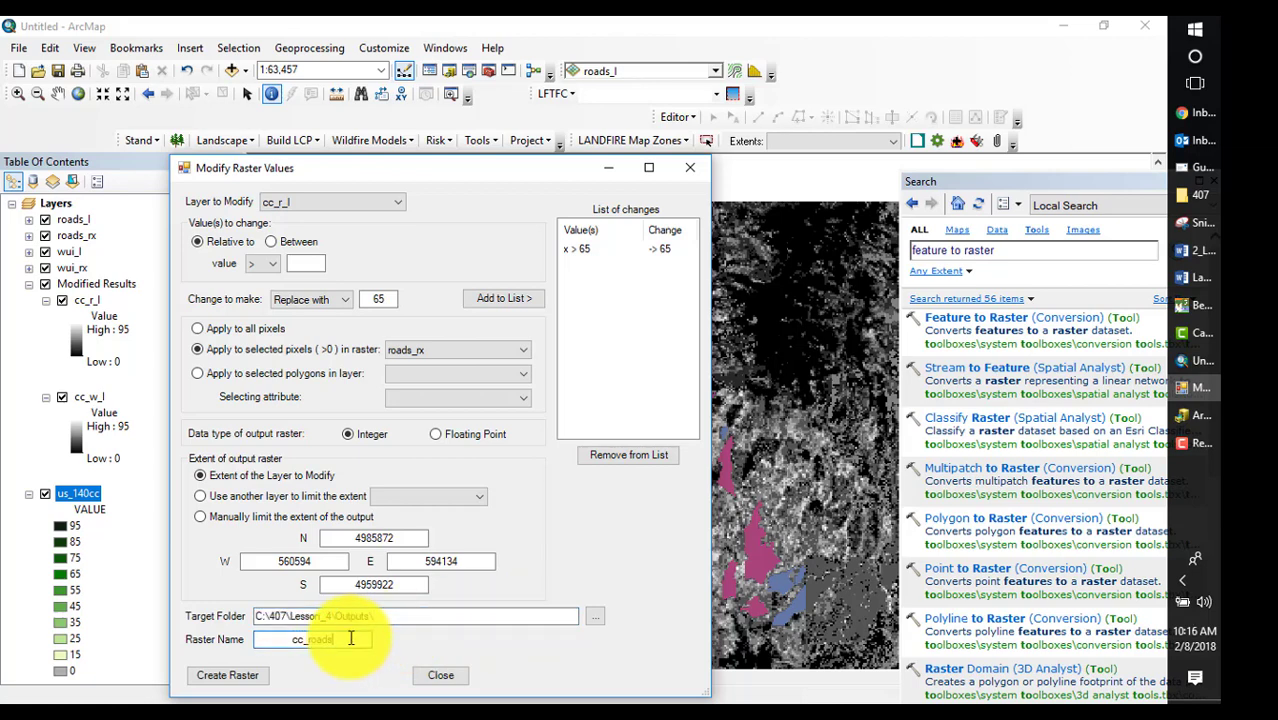
click(229, 678)
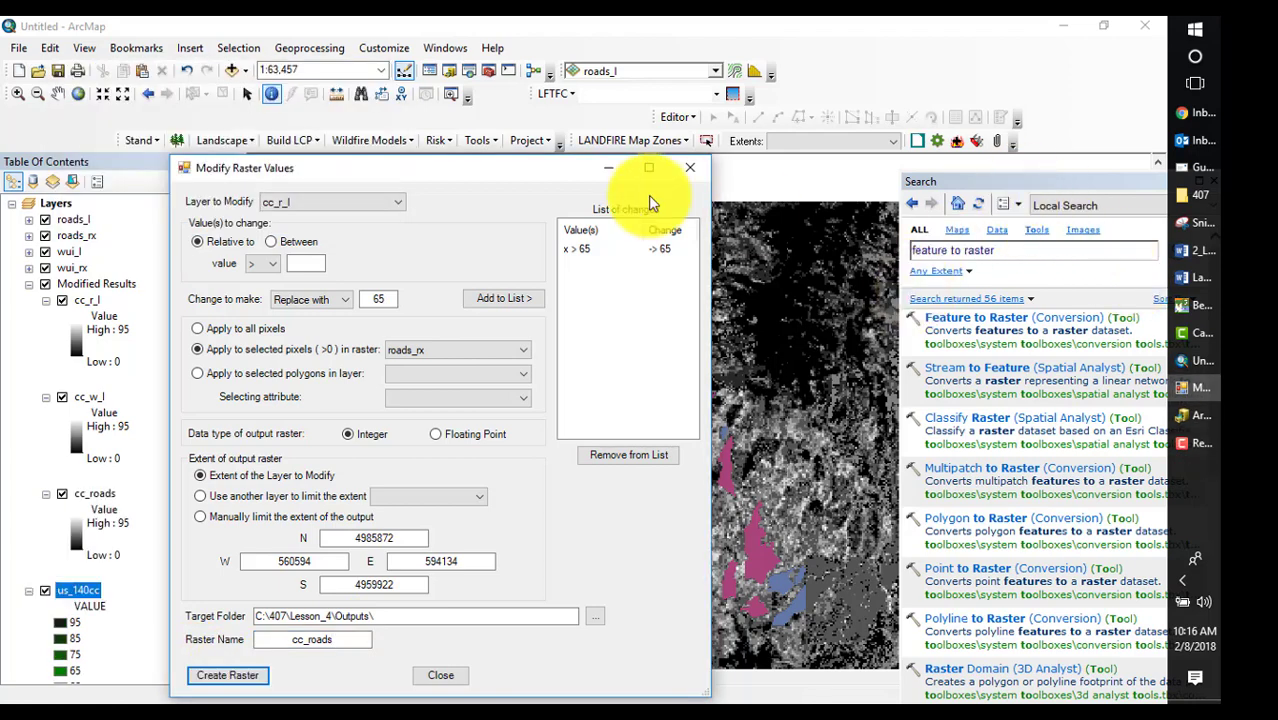
- Apply the same over-65 replacement to cc_w_l, limited to the selected pixels in wui_rx, and create the raster cc_wui
click(399, 210)
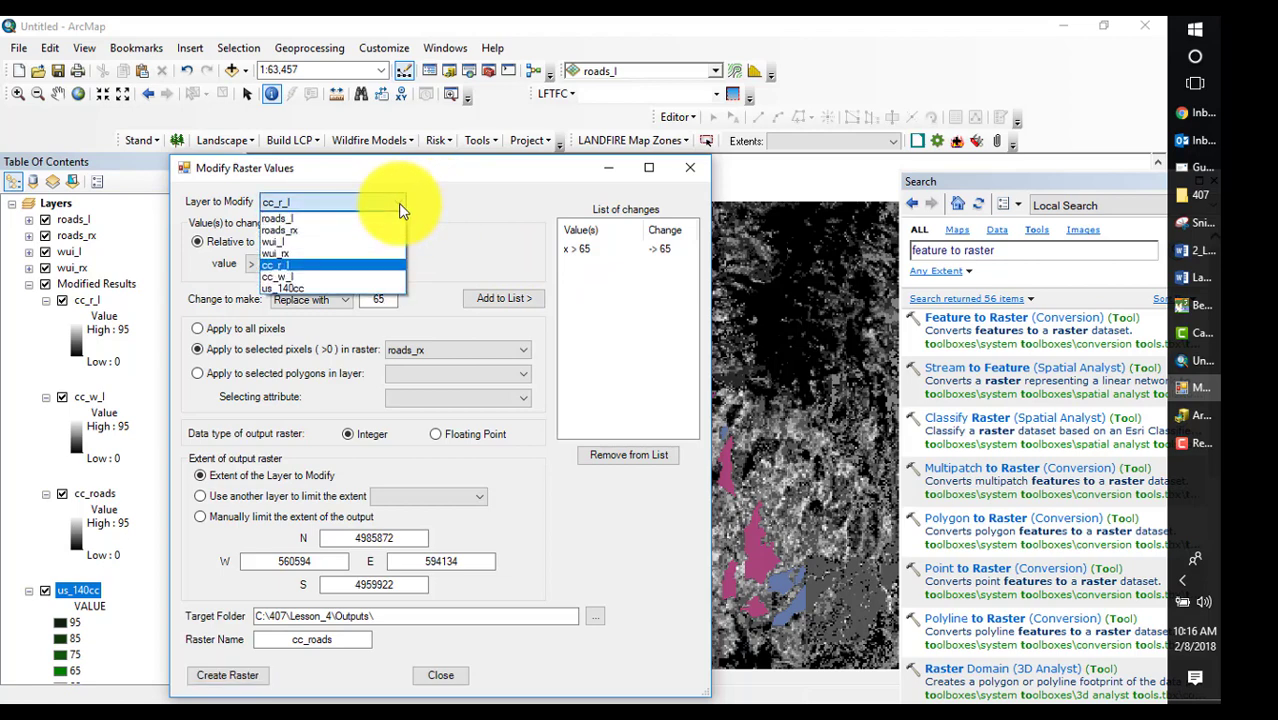
click(298, 277)
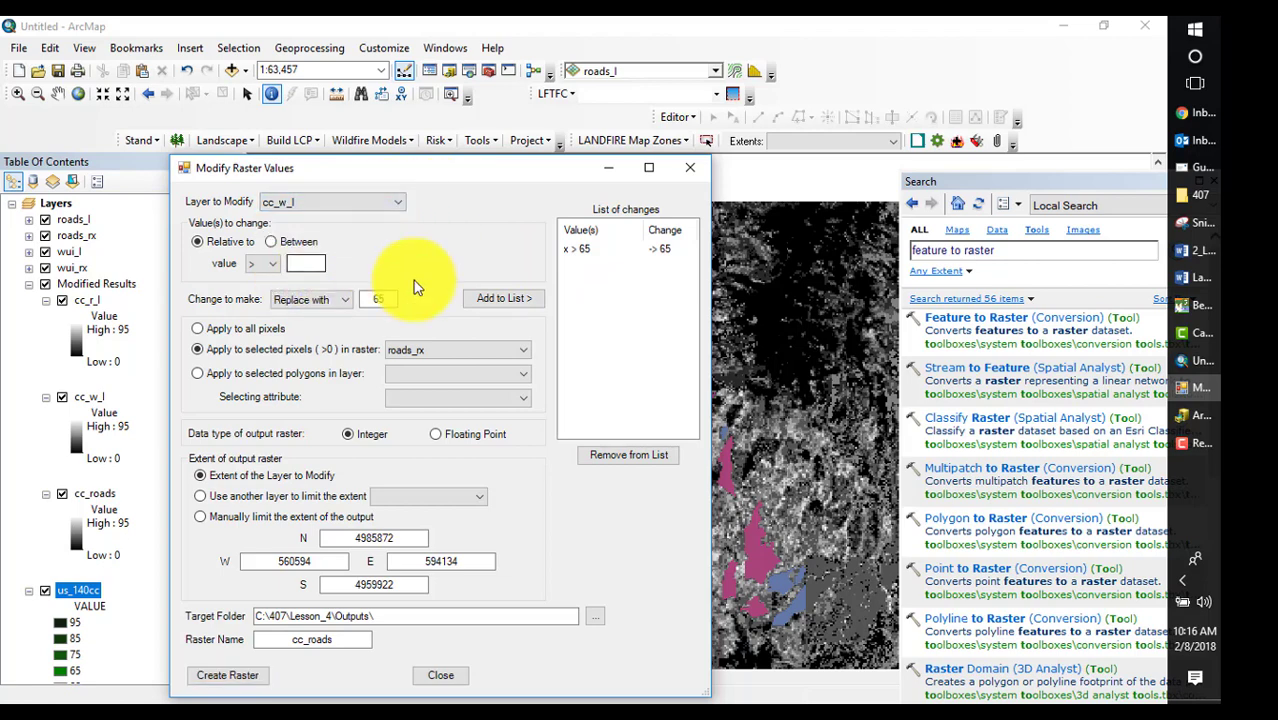
click(495, 349)
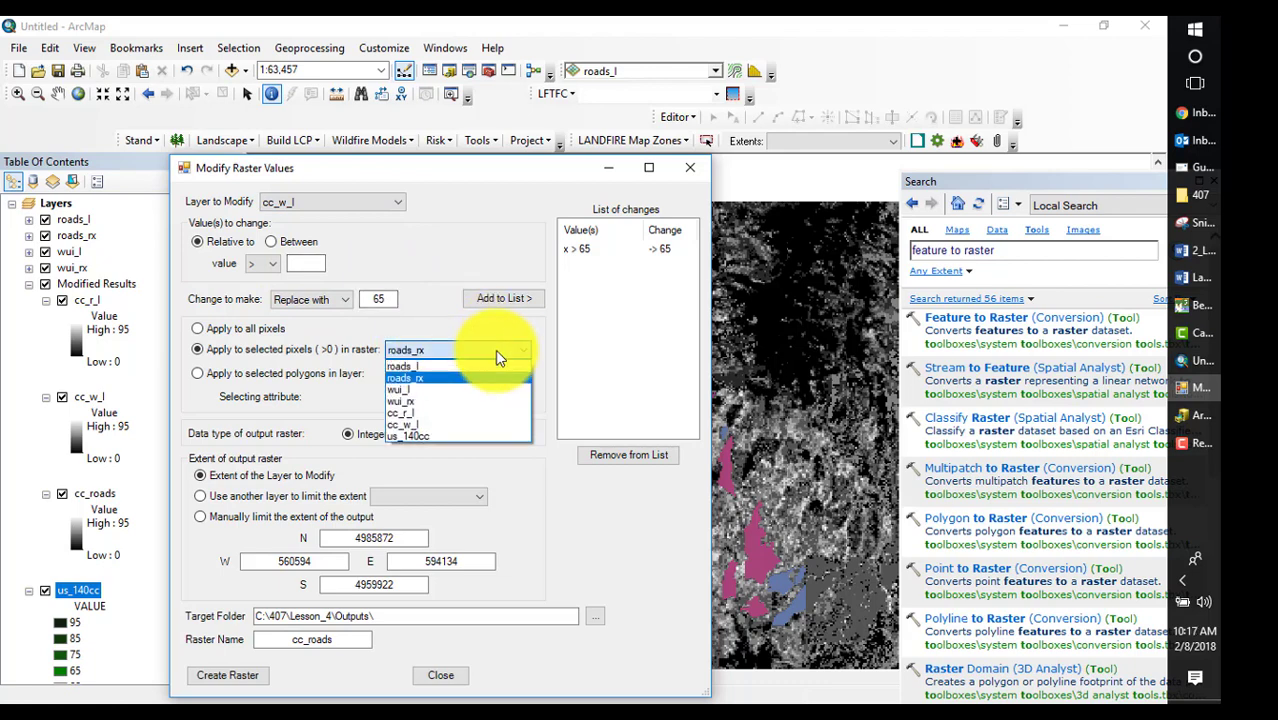
click(412, 404)
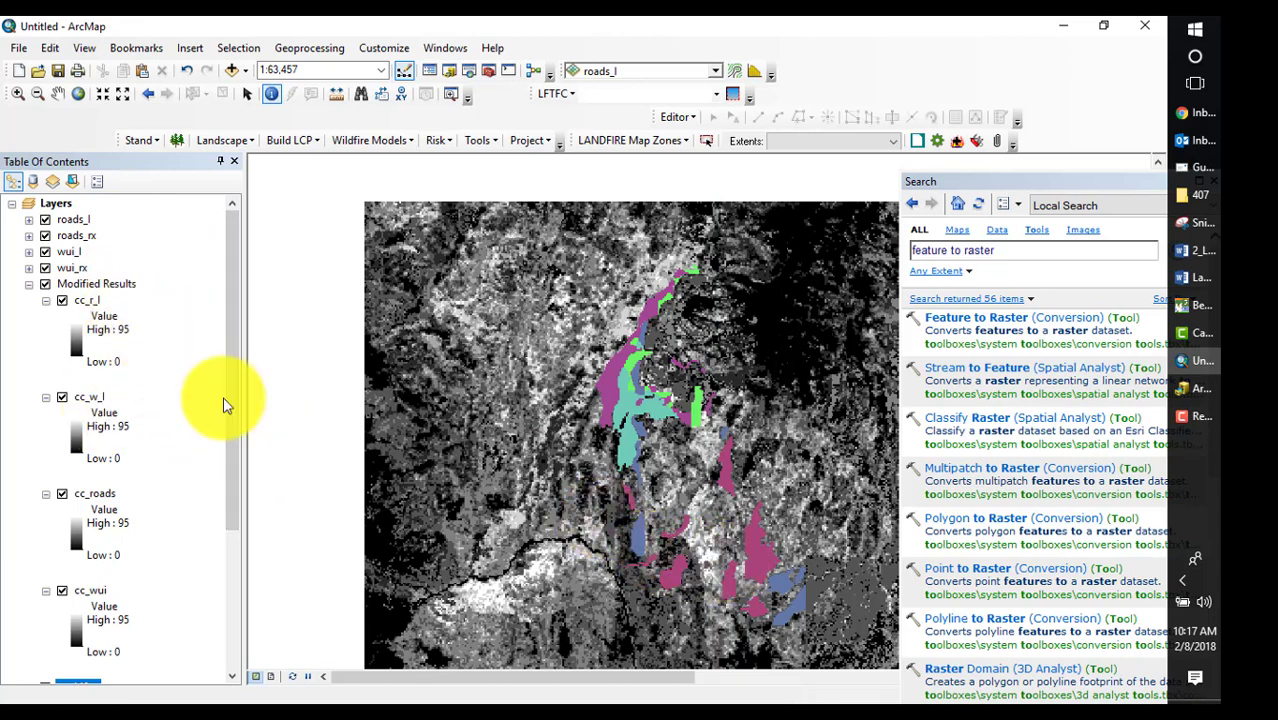
- Hide cc_r_l and cc_w_l, and identify pixel values in a WUI treatment area to compare cc_roads, cc_wui and us_140cc
click(62, 300)
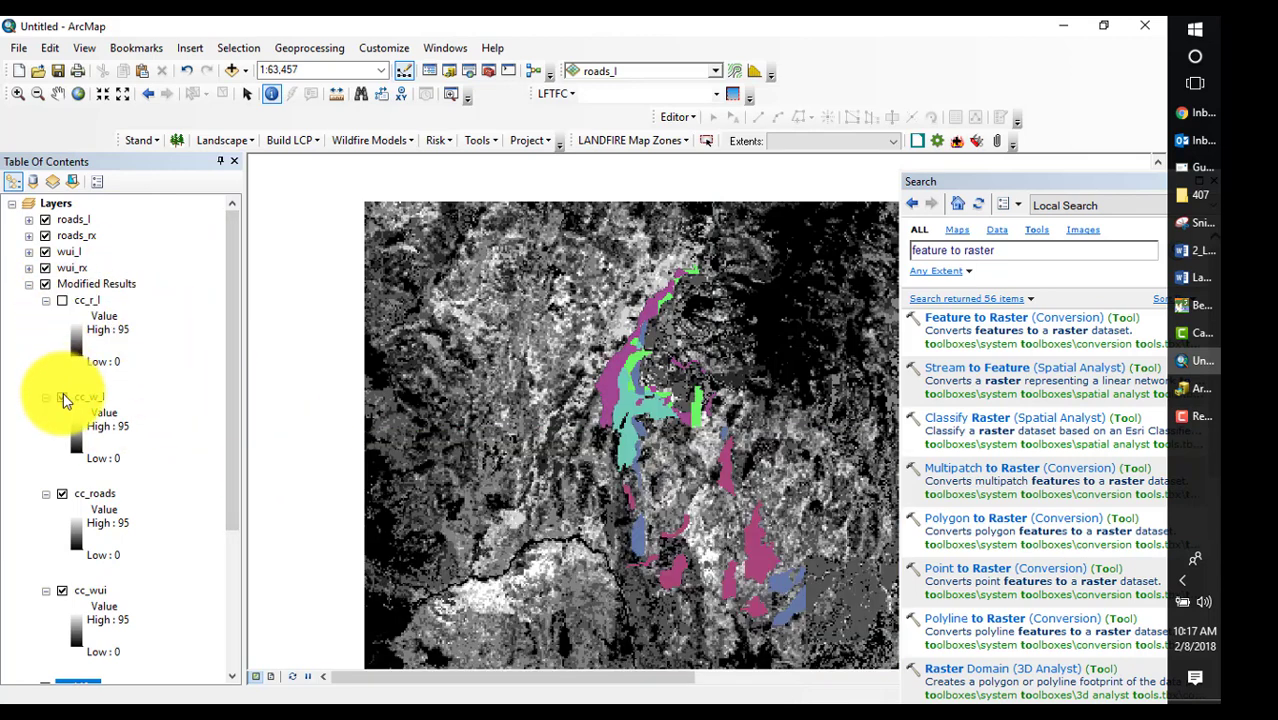
click(62, 398)
click(608, 411)
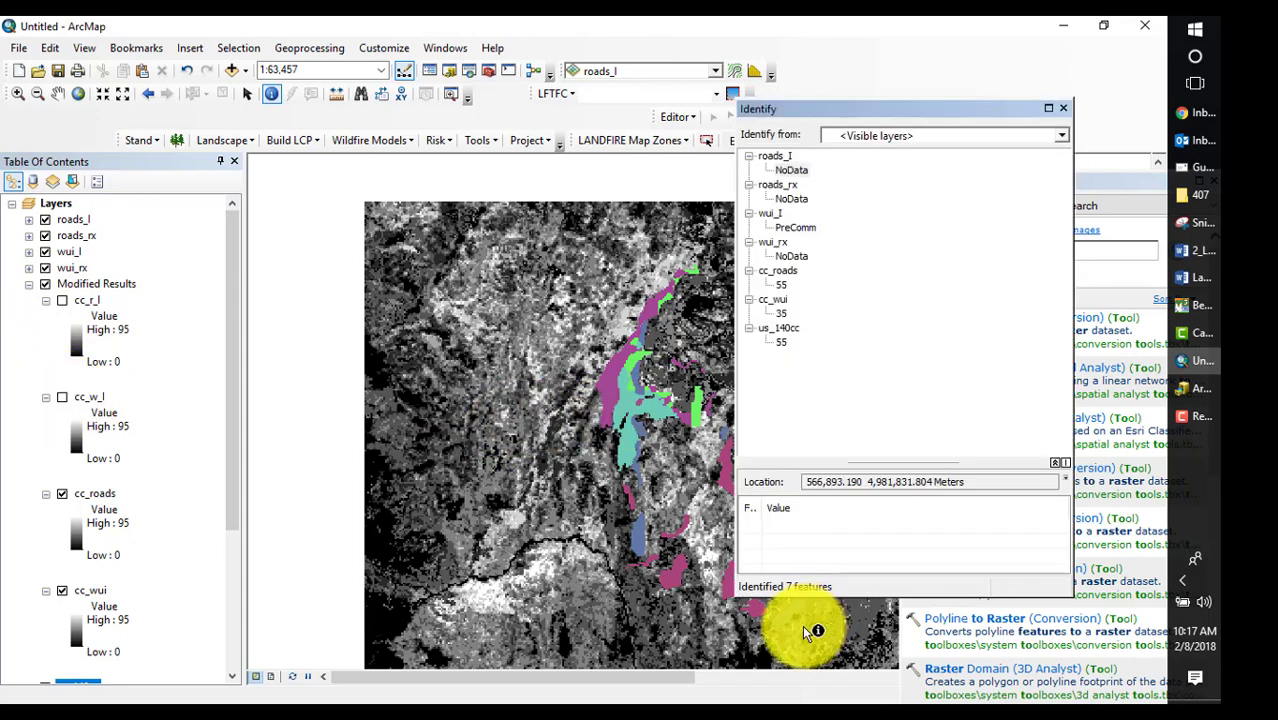
click(1063, 108)
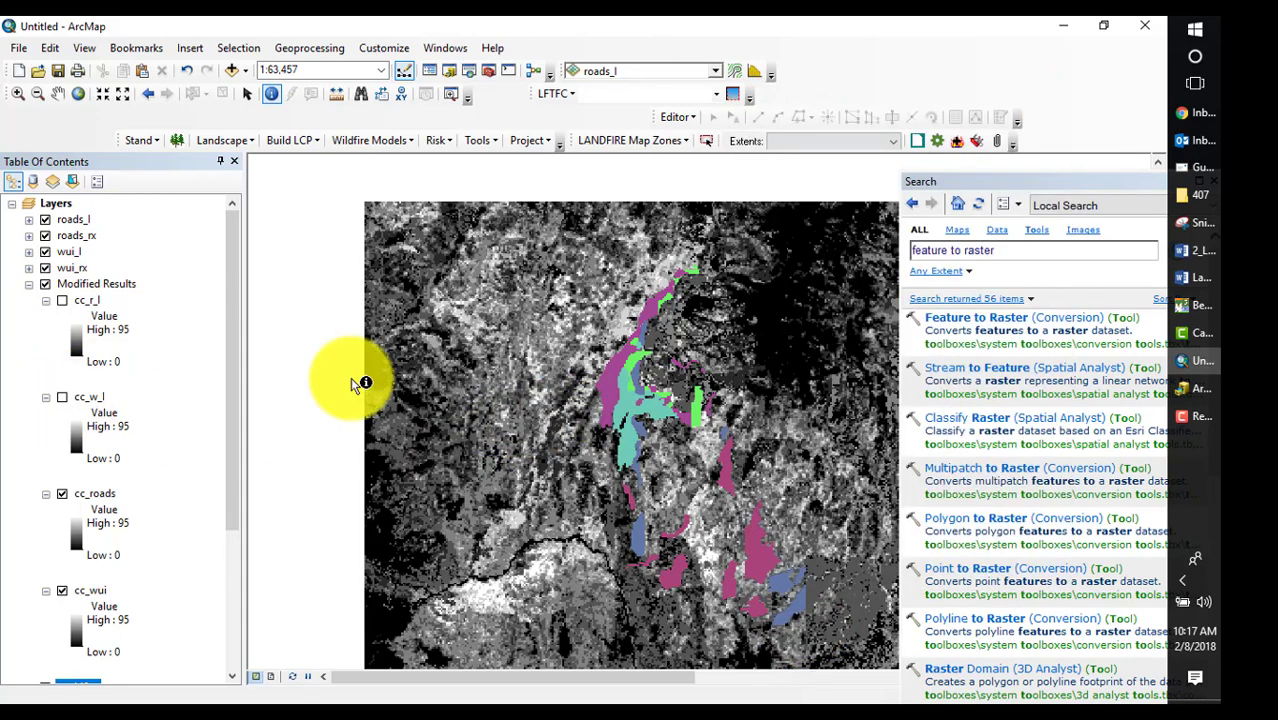
- Export the cc_roads raster to LANDFIRE_roads.gdb and the cc_wui raster to LANDFIRE_wui.gdb
right_click(97, 493)
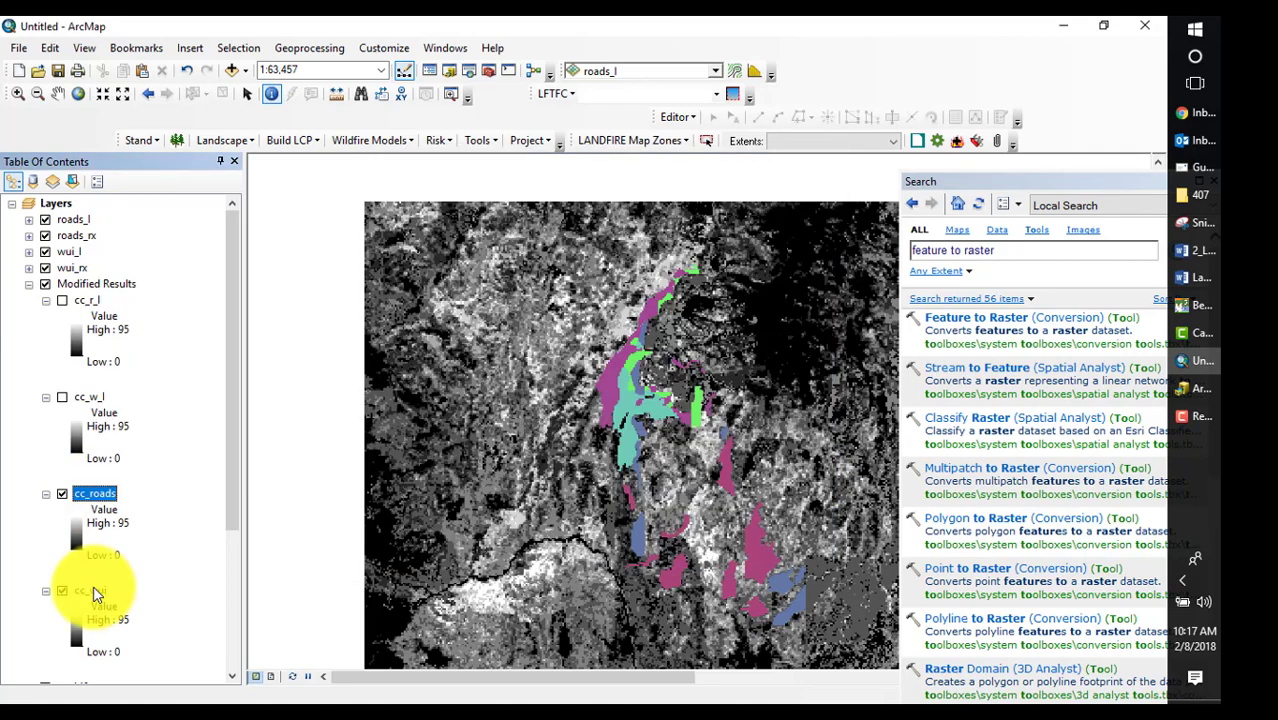
right_click(93, 590)
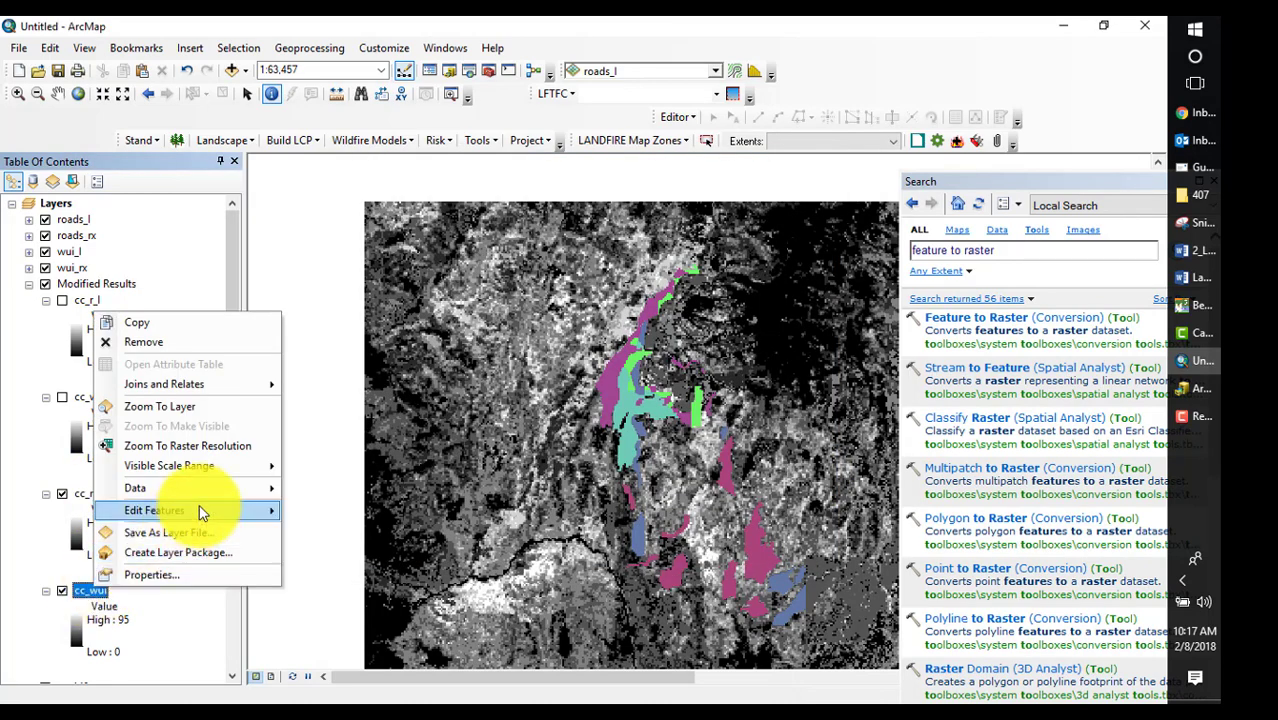
mouse_move(218, 498)
click(335, 511)
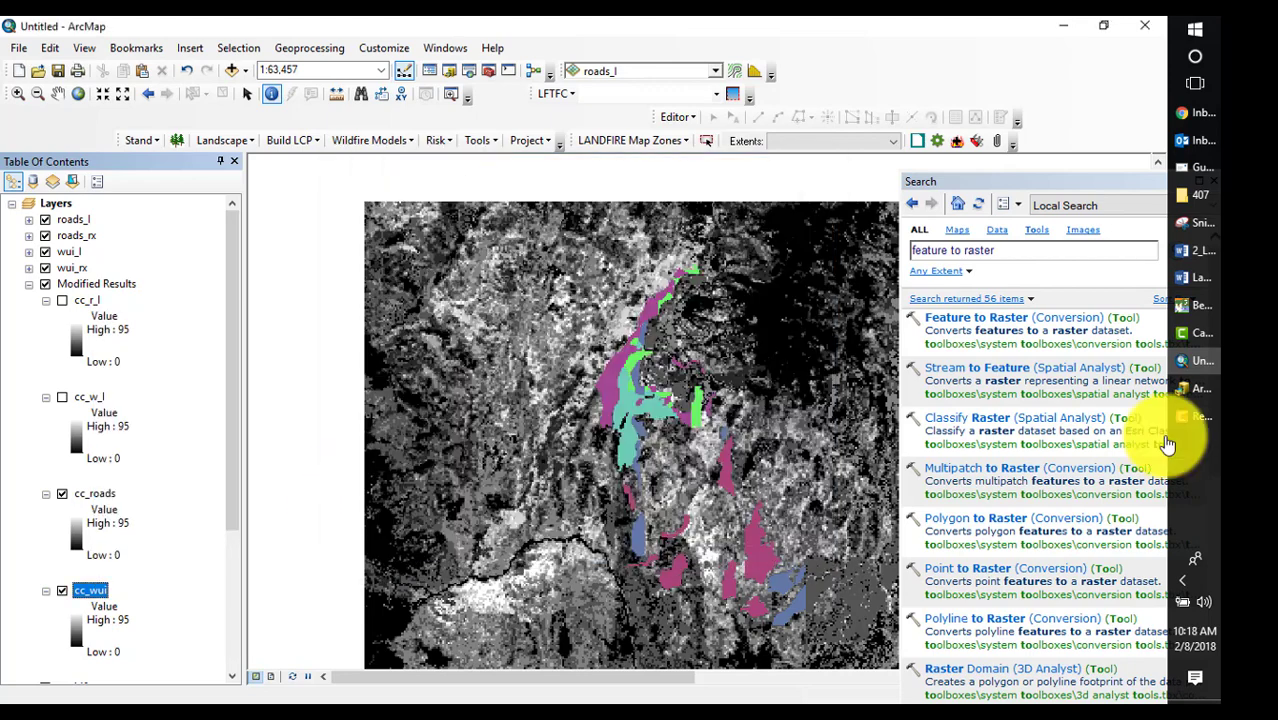
- Switch to ArcCatalog, refresh the Lesson_4 LANDFIRE folder and list the contents of LANDFIRE_roads.gdb
click(1202, 390)
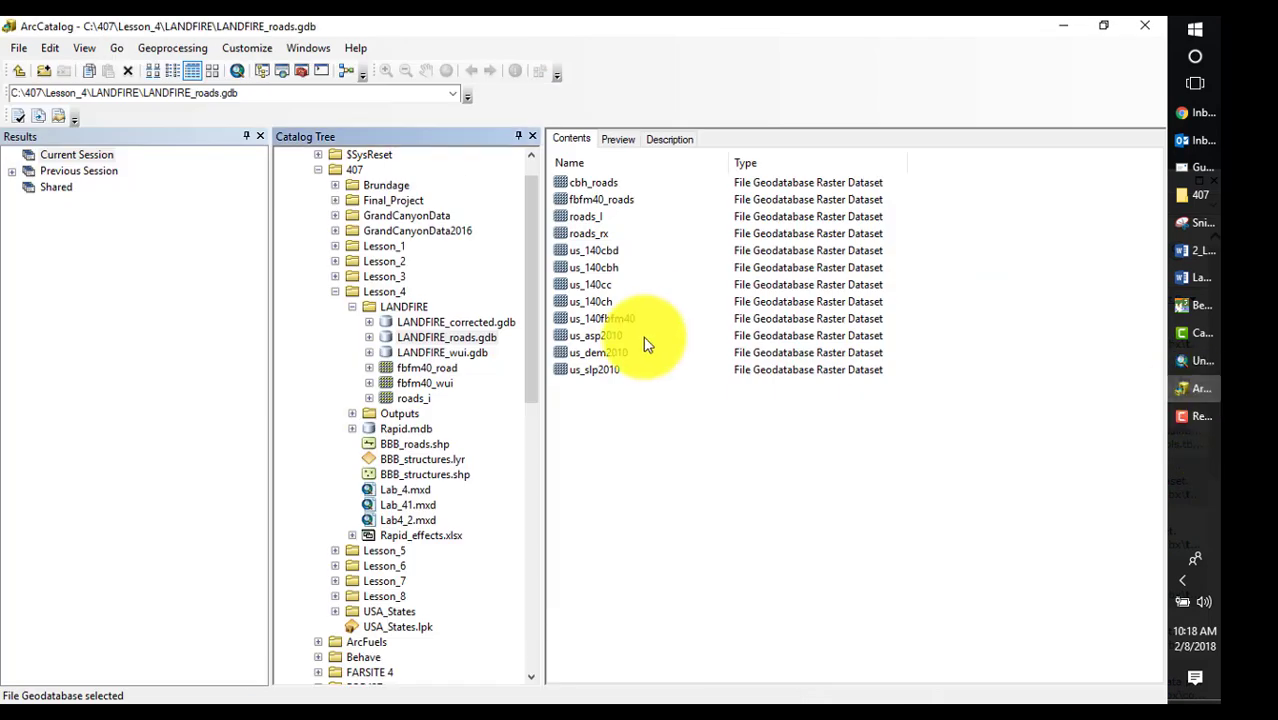
click(405, 310)
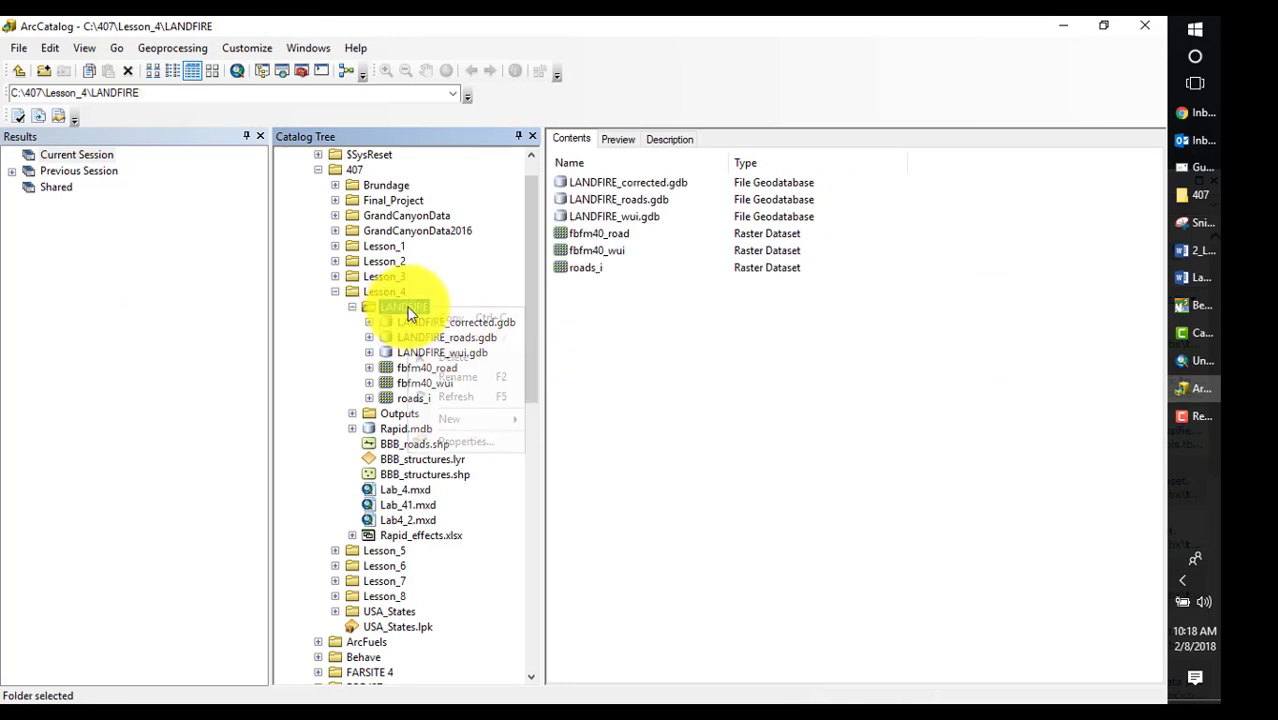
right_click(407, 313)
click(463, 396)
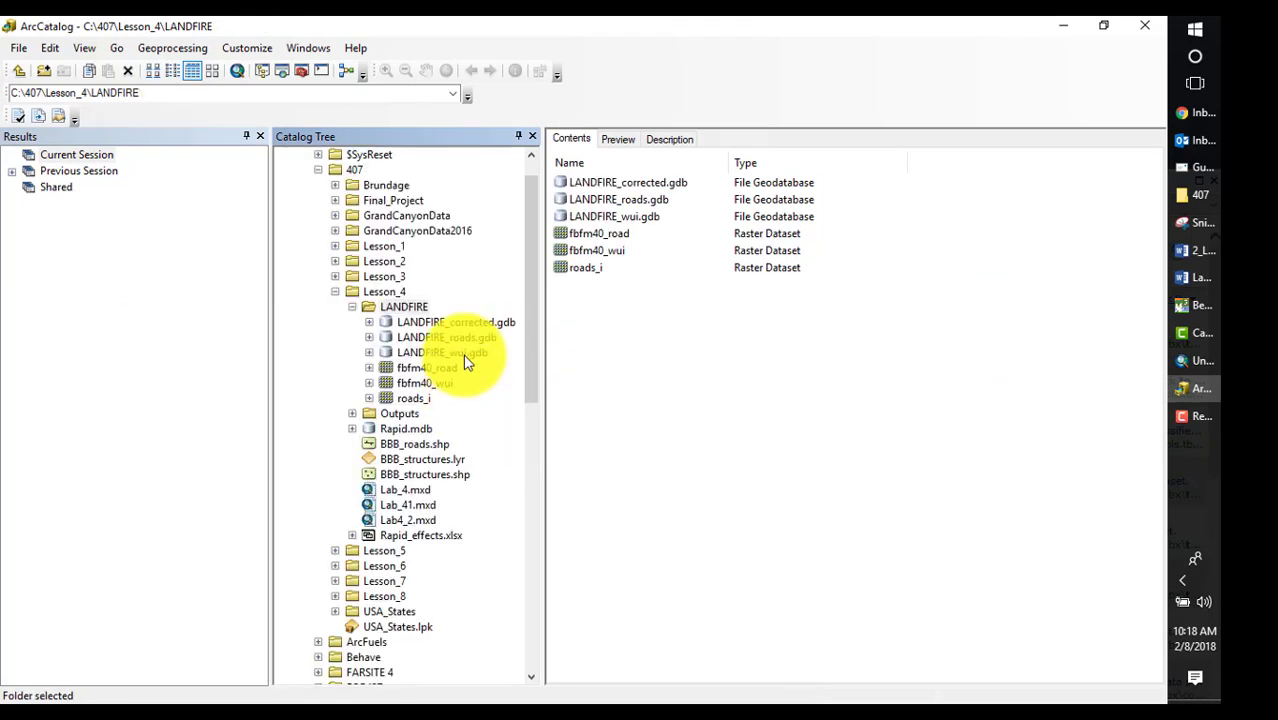
click(454, 336)
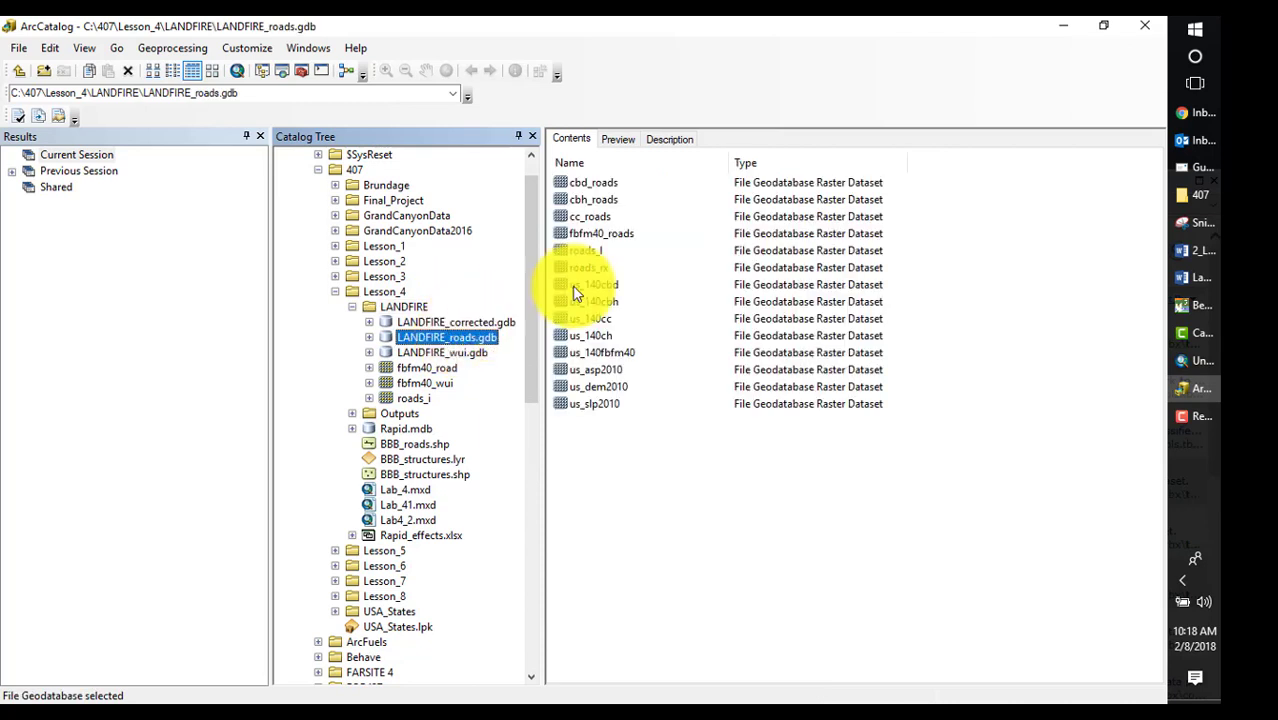
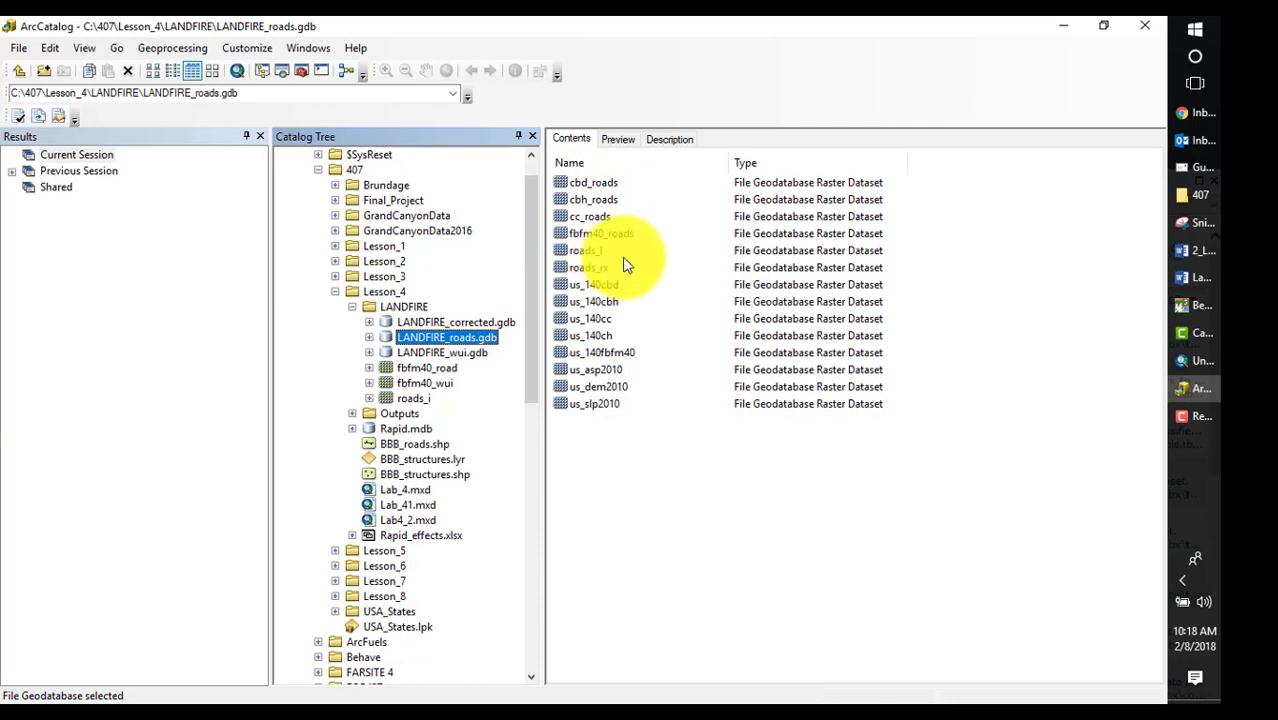
- Delete the original us_140cbd, us_140cbh, us_140cc and us_140fbfm40 rasters from both LANDFIRE_roads.gdb and LANDFIRE_wui.gdb
click(593, 286)
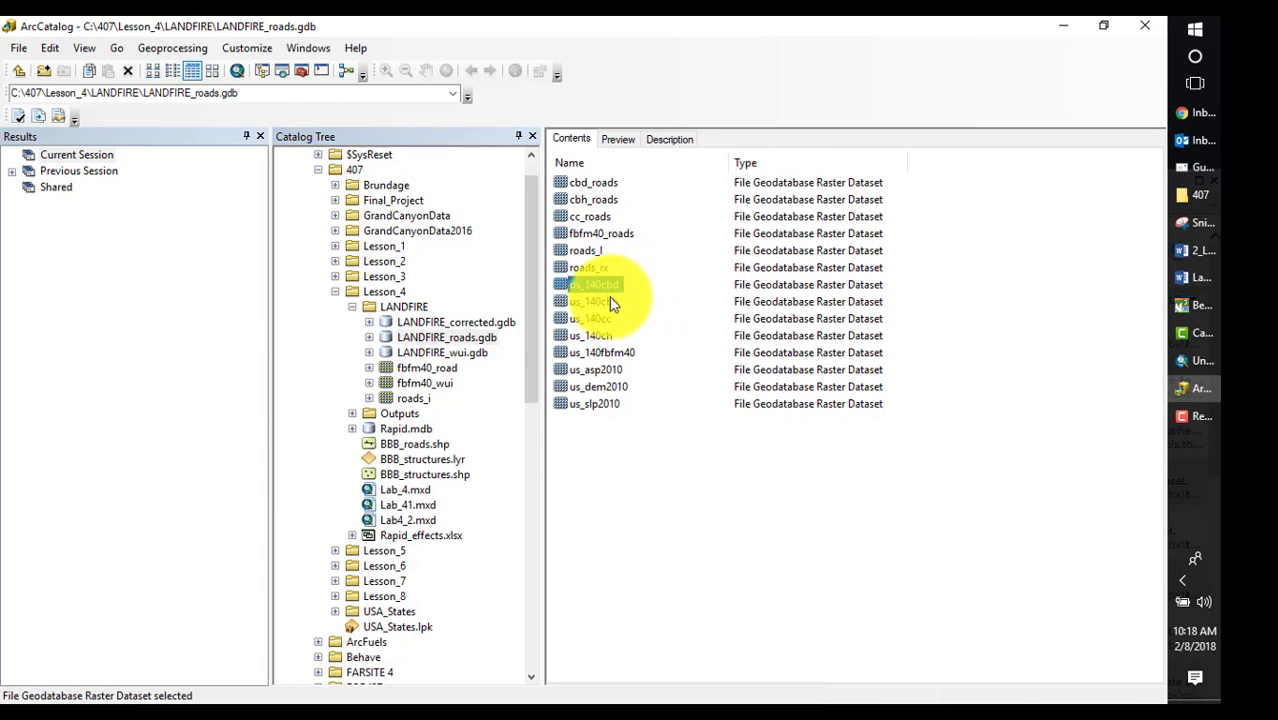
shift+click(612, 318)
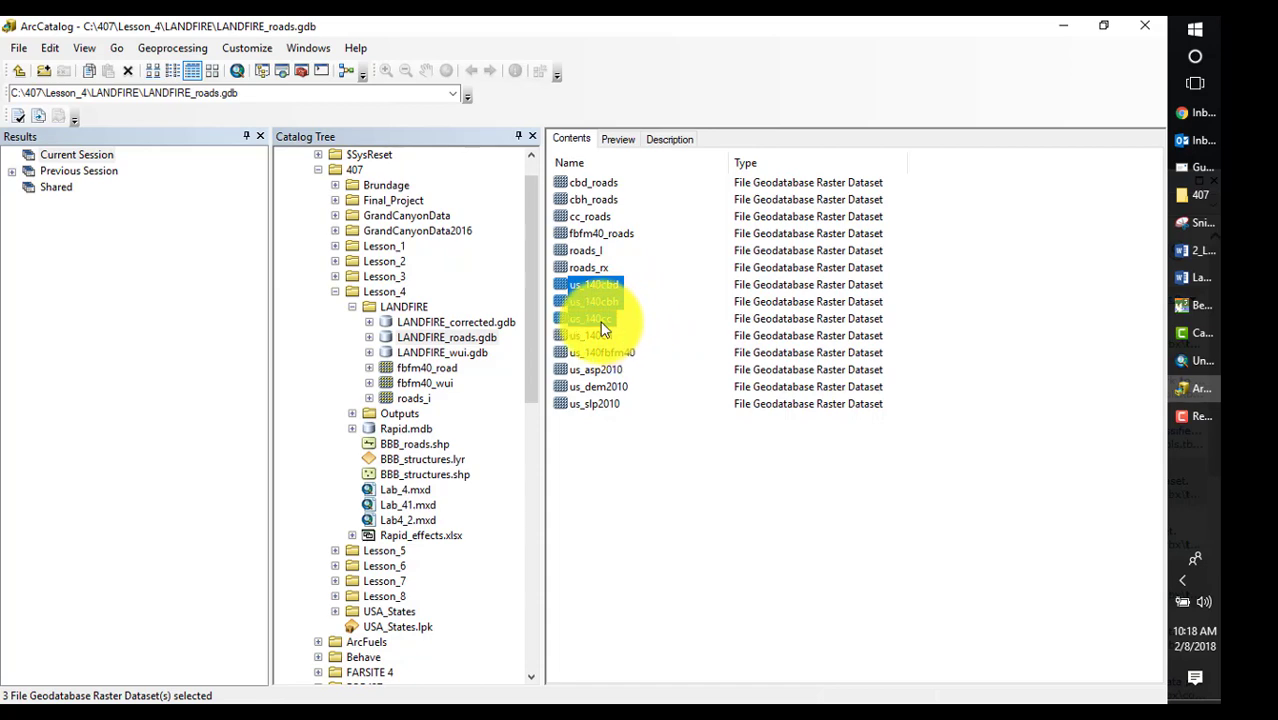
ctrl+click(611, 354)
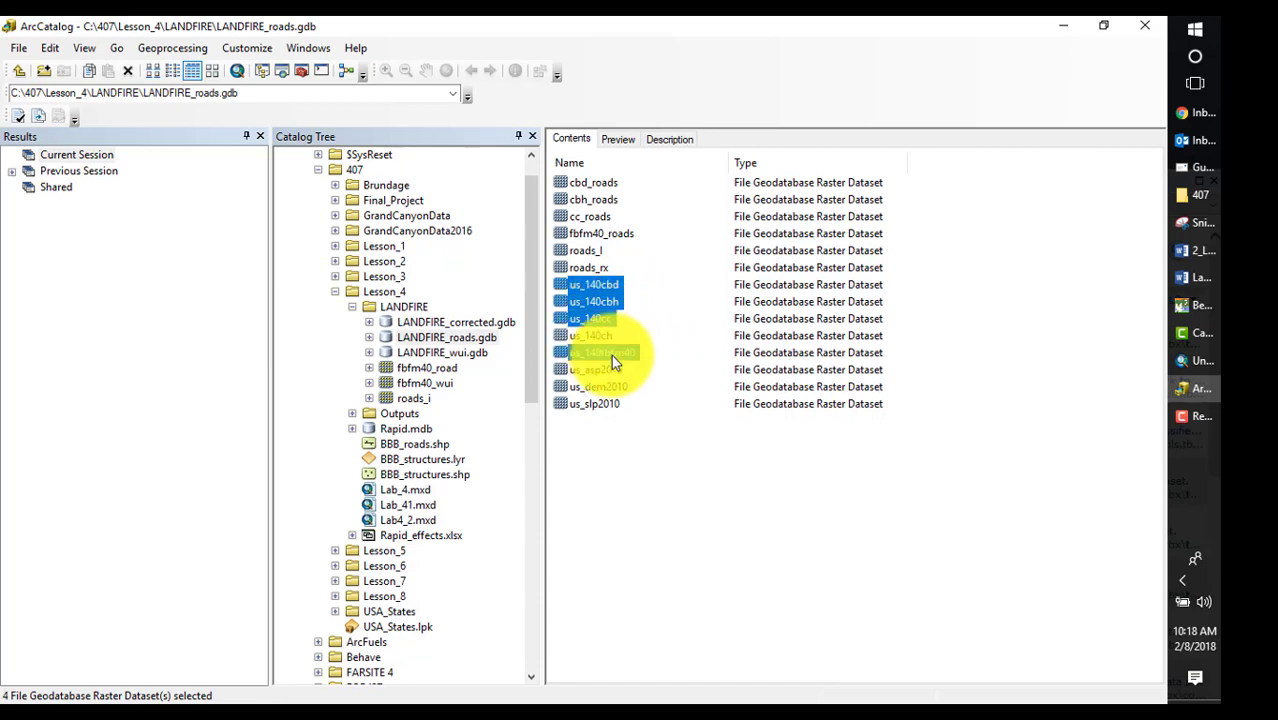
key(Delete)
click(617, 408)
click(455, 353)
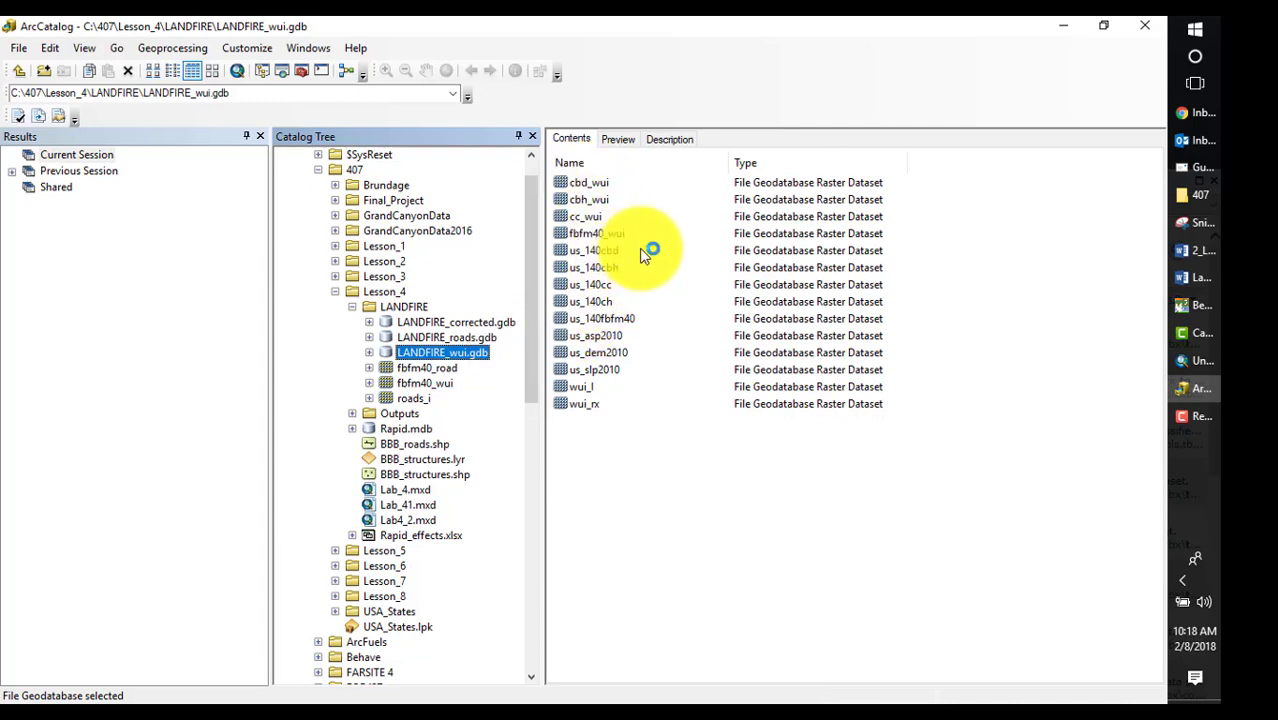
click(604, 252)
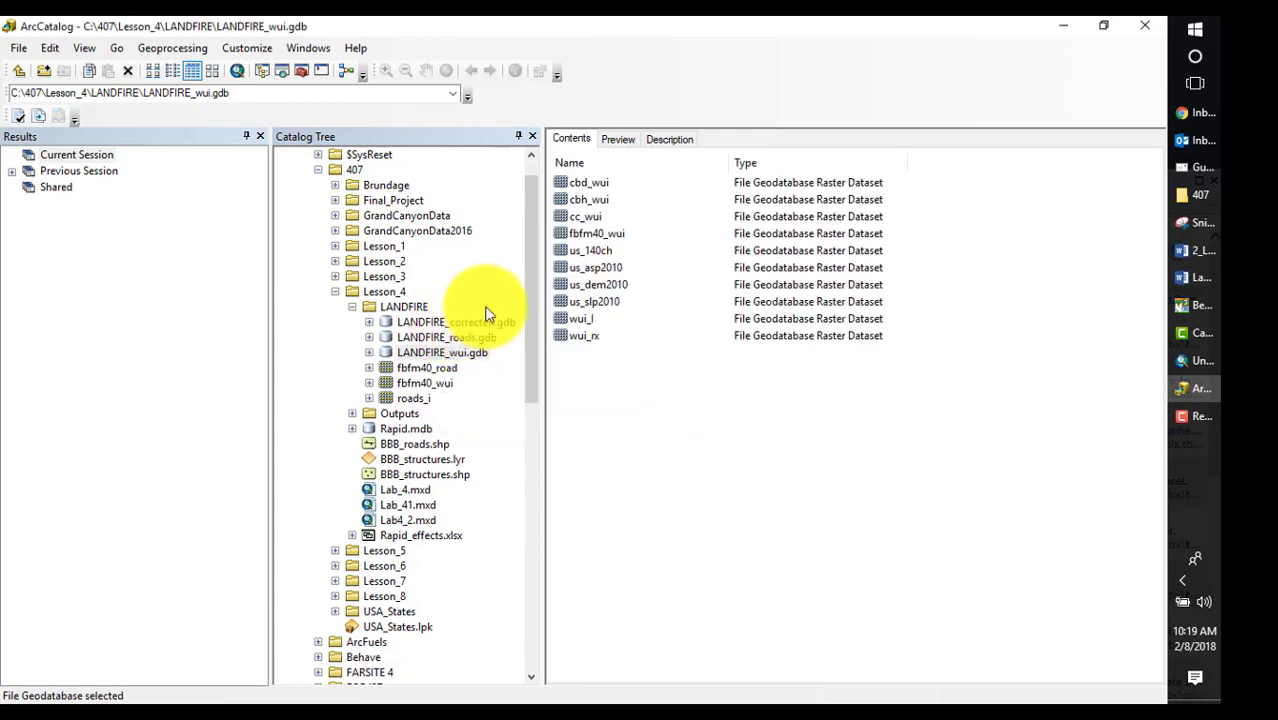
- Delete the original us_140fbfm40 raster from LANDFIRE_corrected.gdb
click(449, 322)
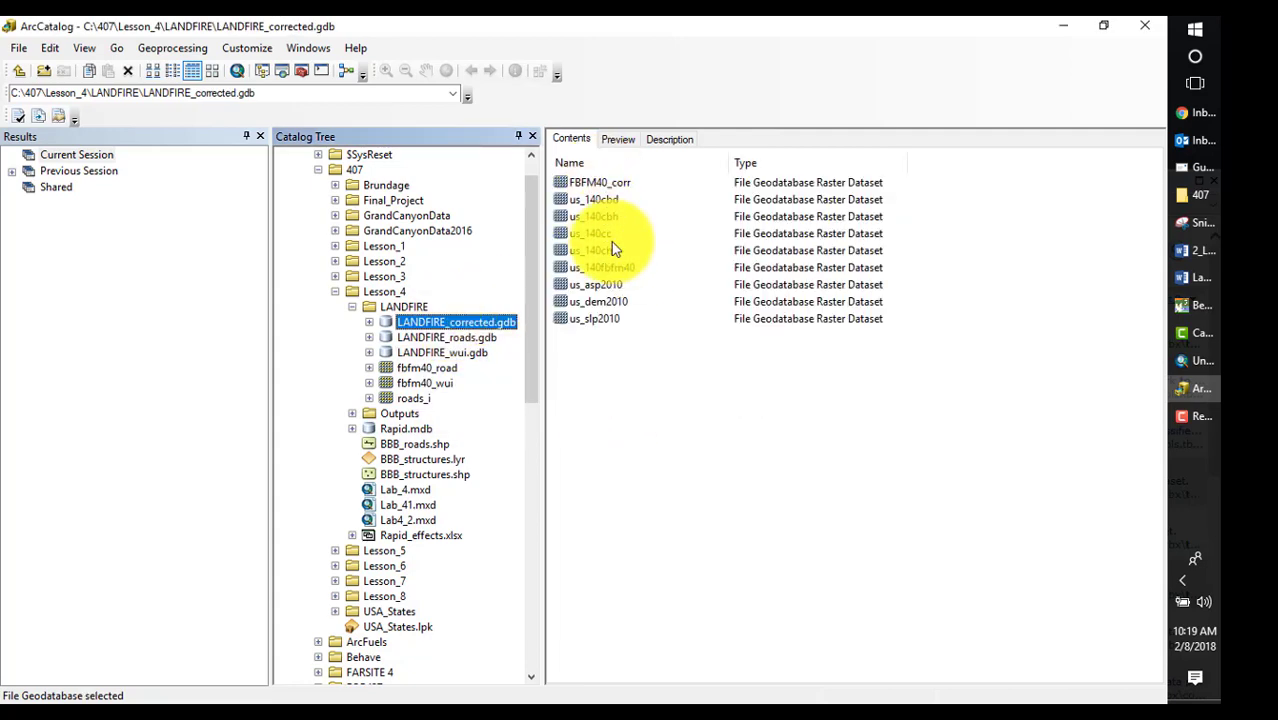
right_click(615, 266)
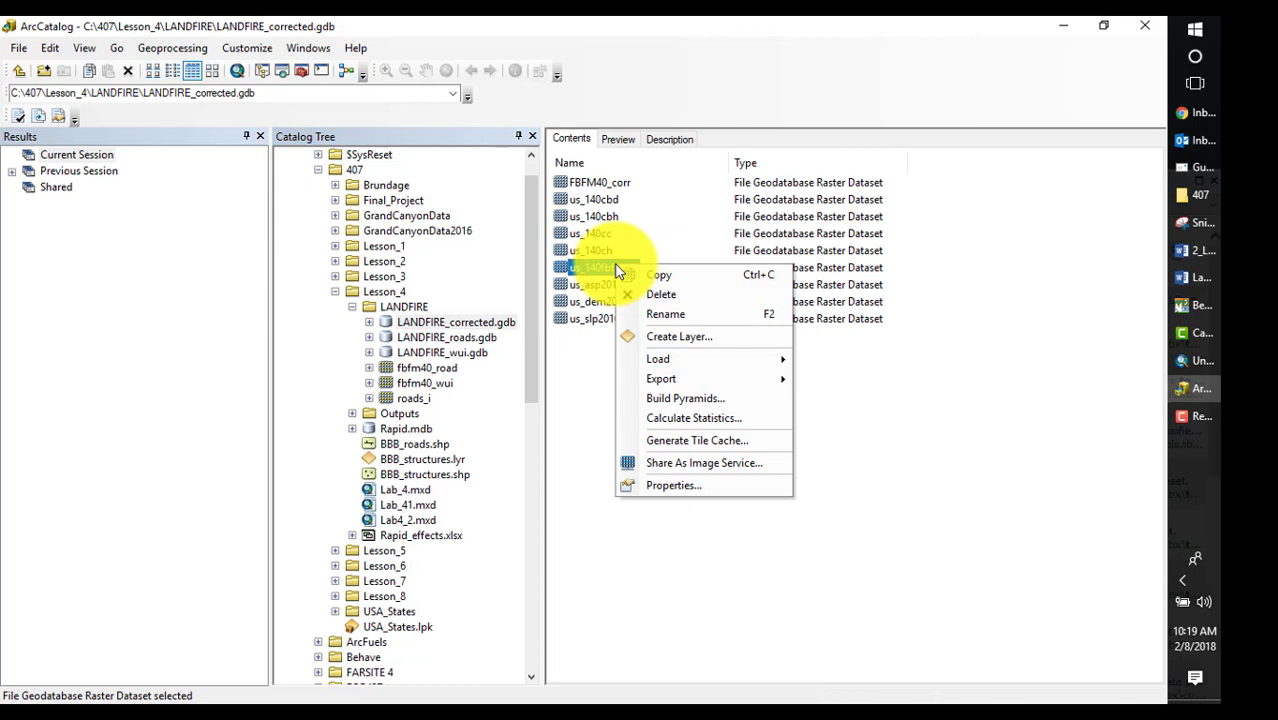
click(657, 298)
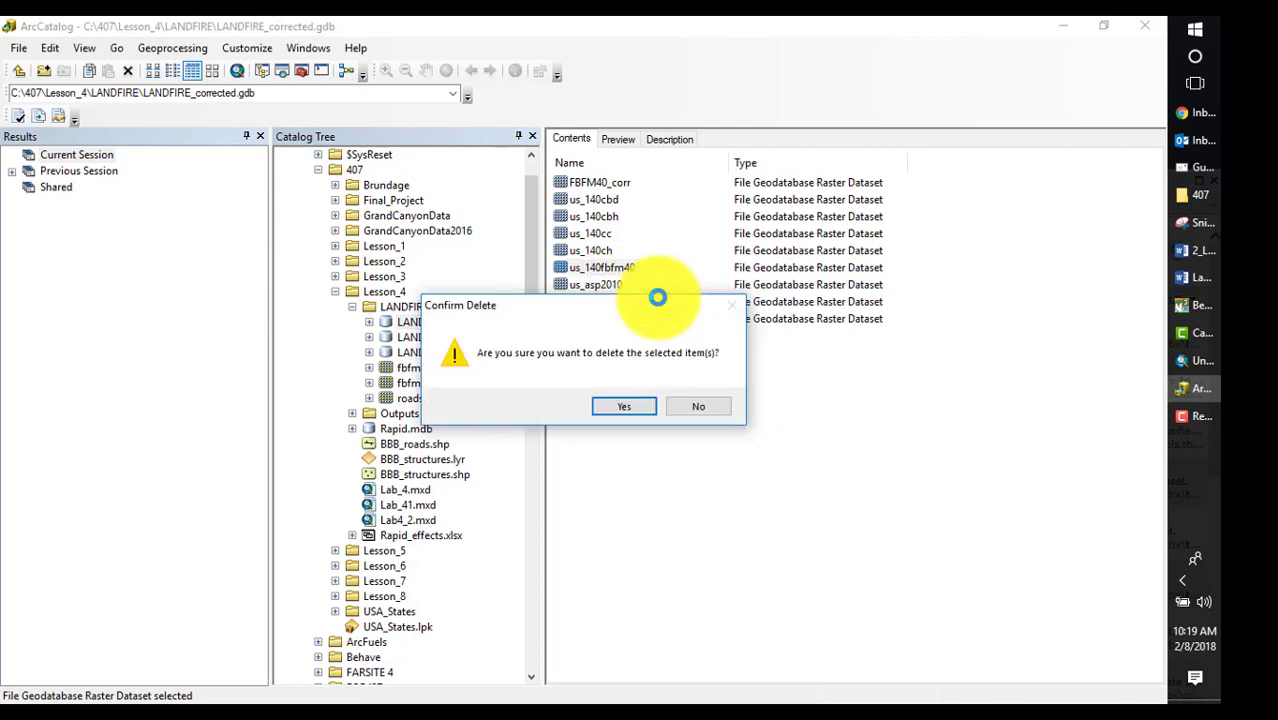
click(624, 407)
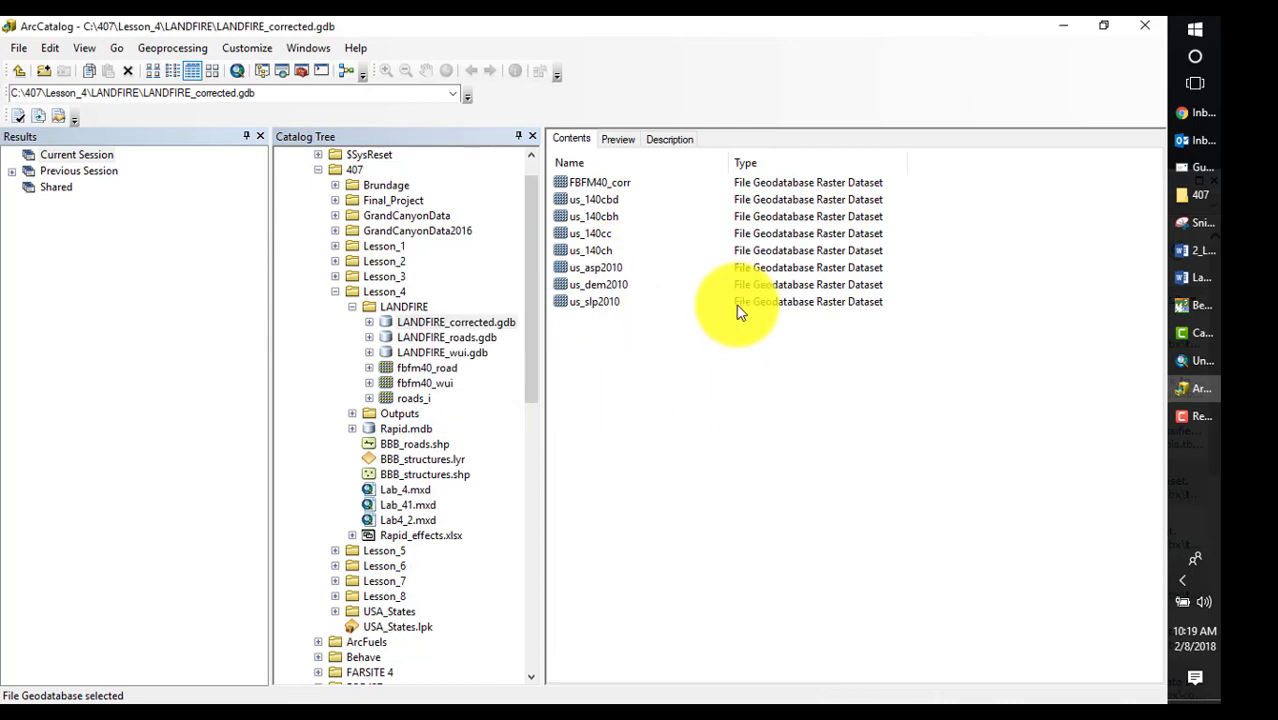
- Switch to ArcMap and start a new blank map, discarding the changes to the current untitled map
click(1192, 359)
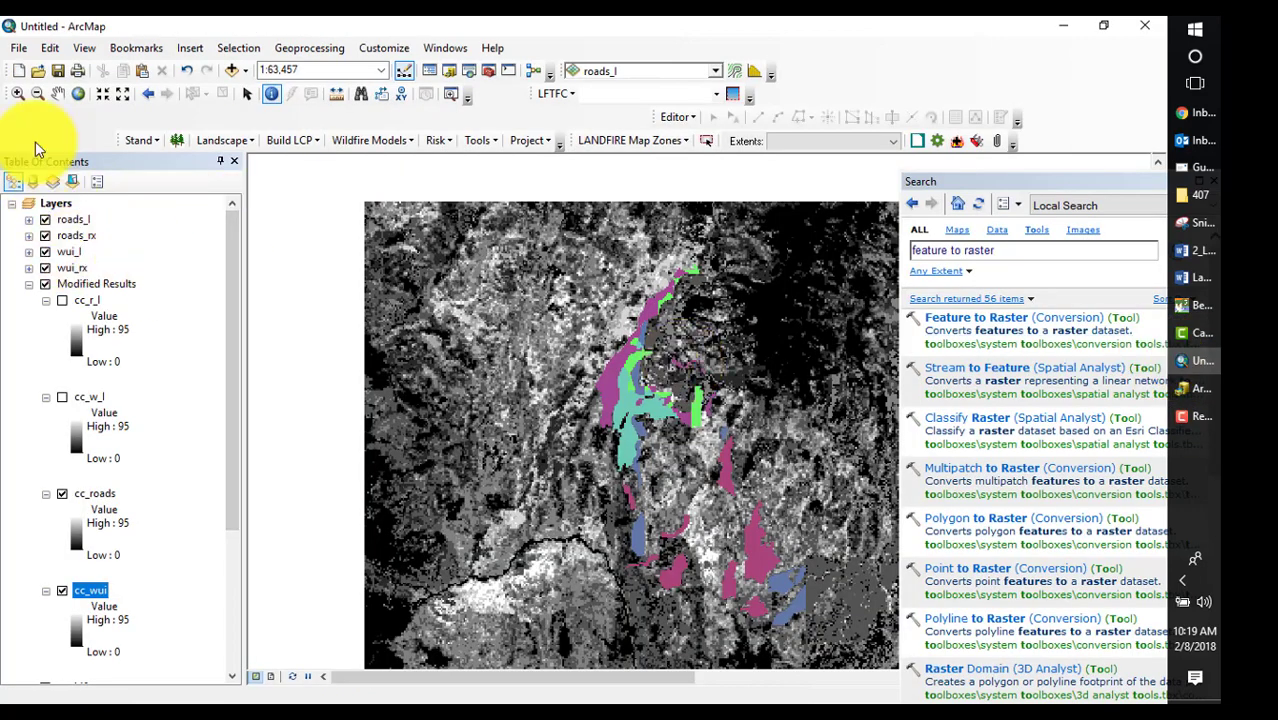
click(18, 70)
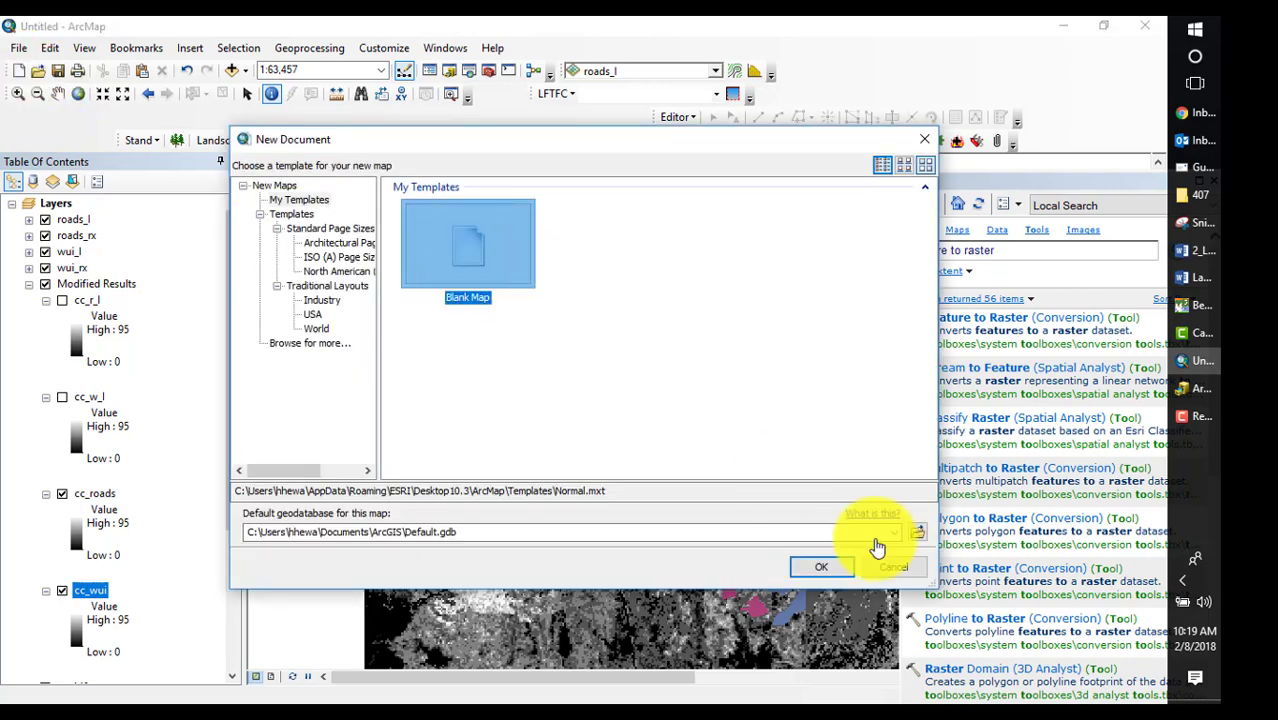
click(818, 568)
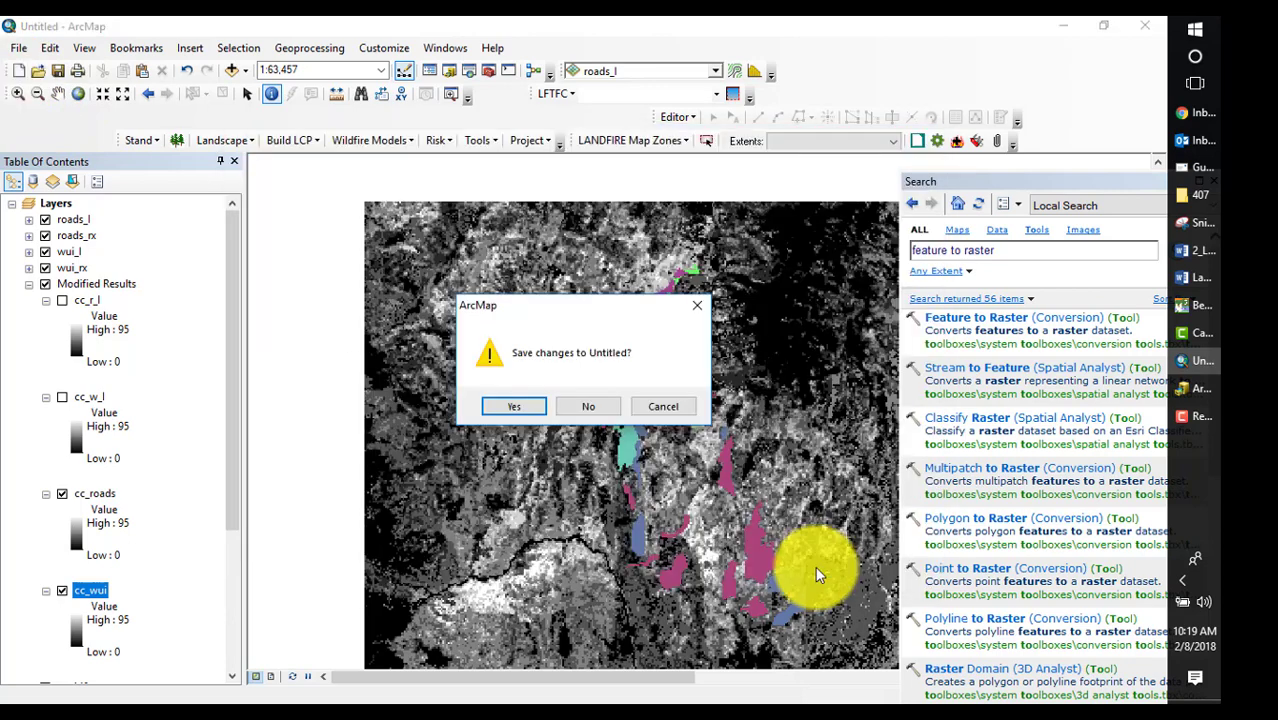
click(589, 406)
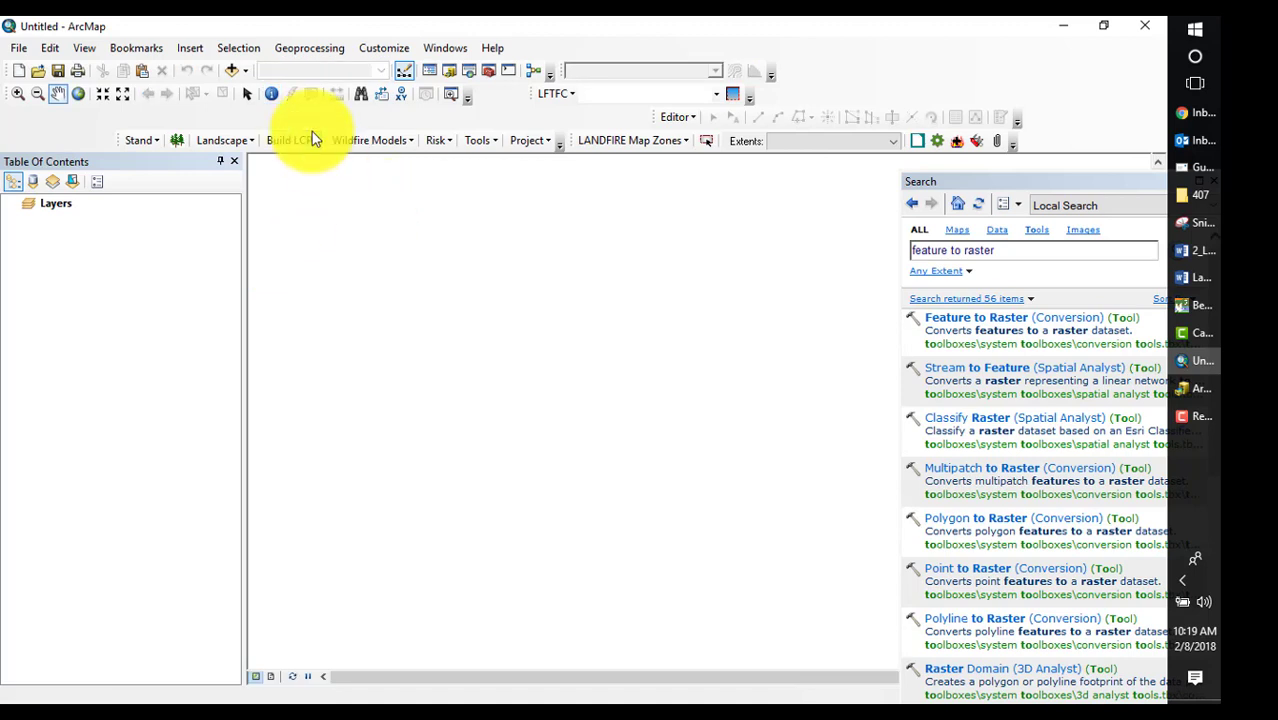
- Add all the rasters in LANDFIRE_corrected.gdb, from FBFM40_corr through us_slp2010, to the map
click(231, 70)
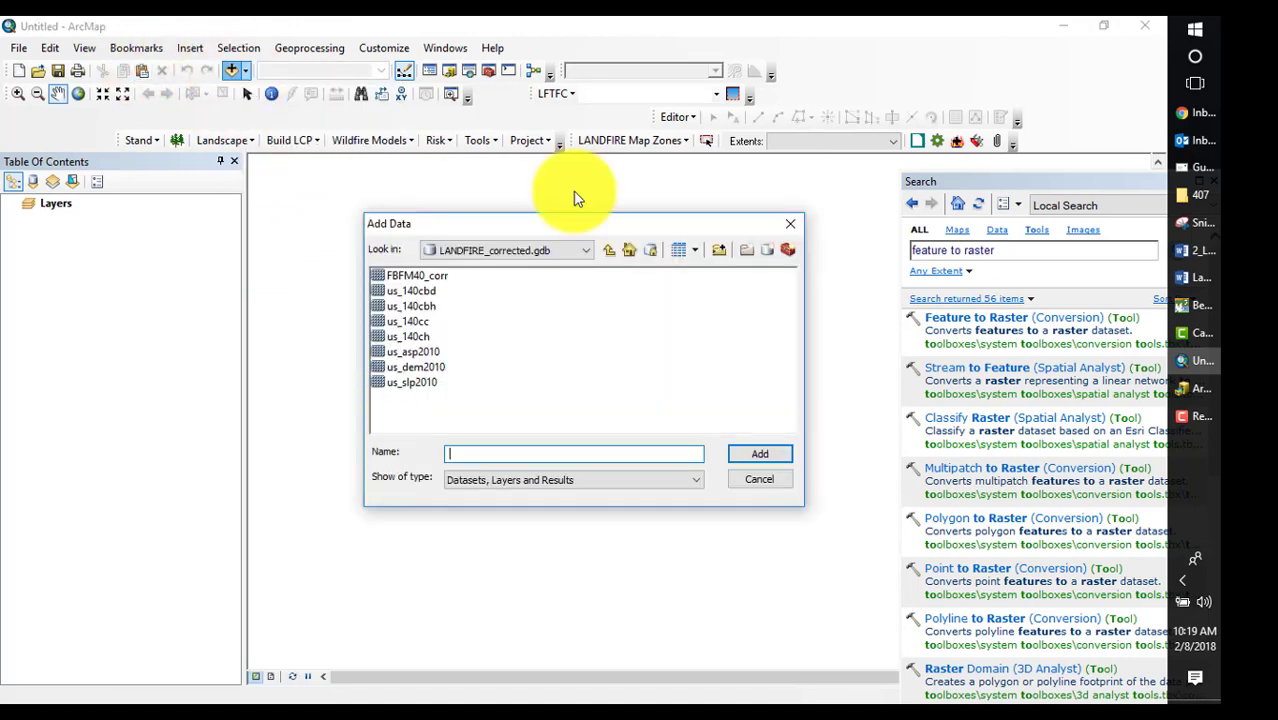
click(417, 274)
shift+click(426, 381)
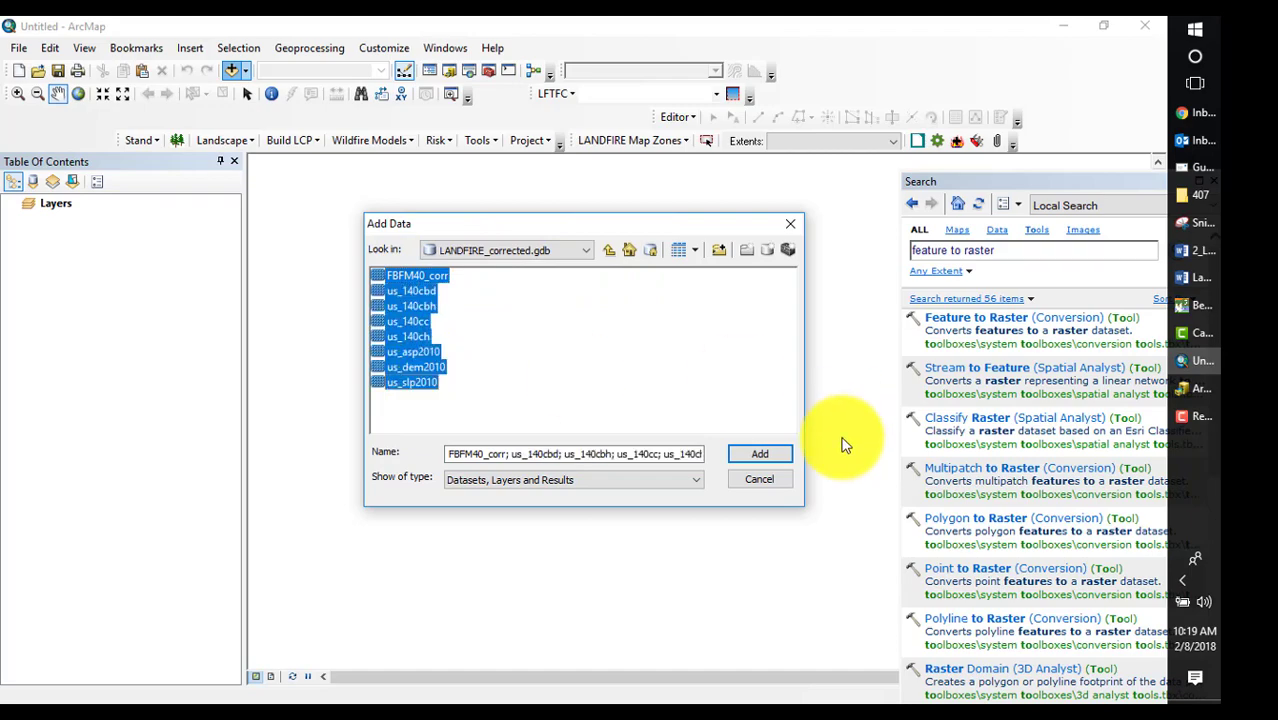
click(759, 455)
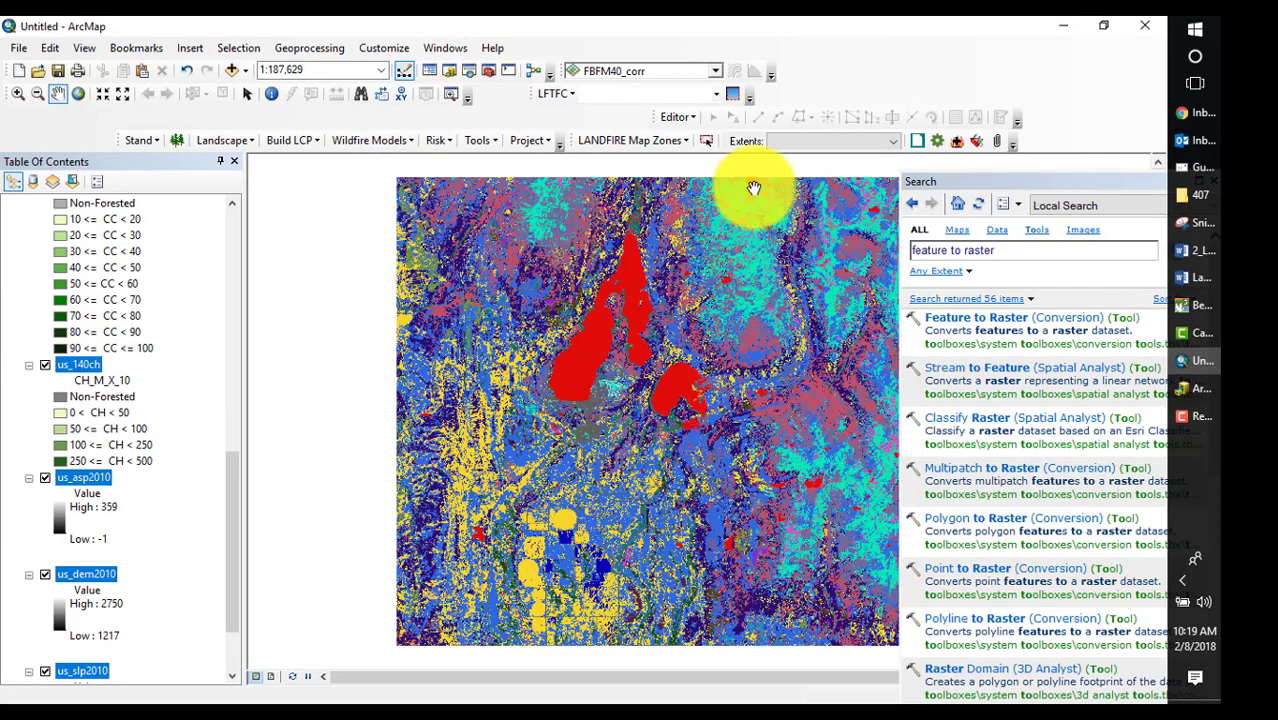
- Start building an LCP from raster data and assign FBFM40_corr as the fuel model layer
click(300, 141)
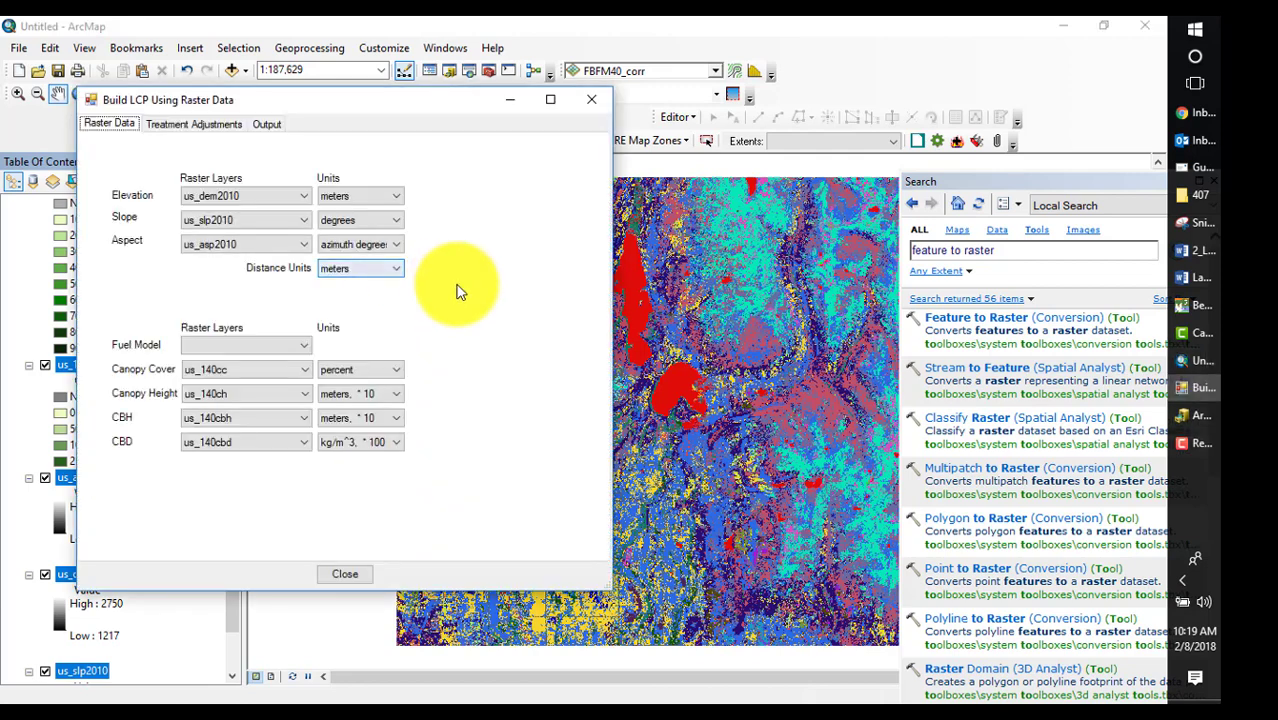
click(303, 348)
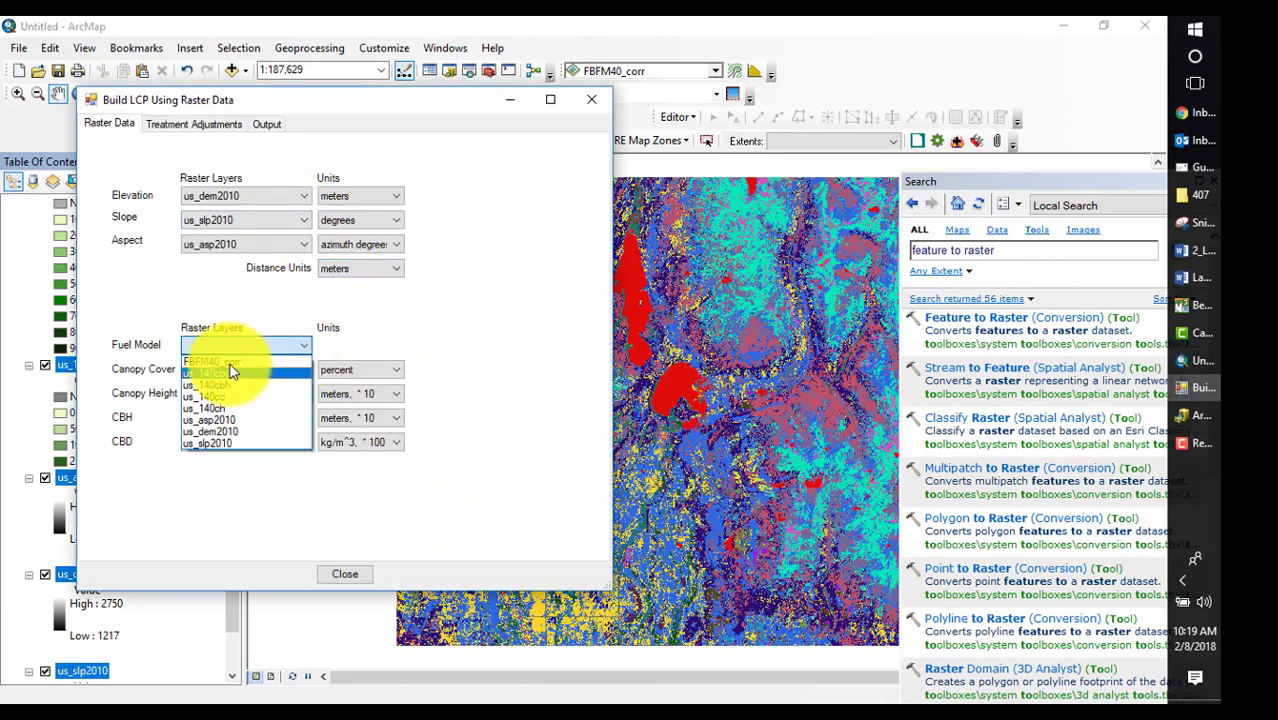
click(229, 362)
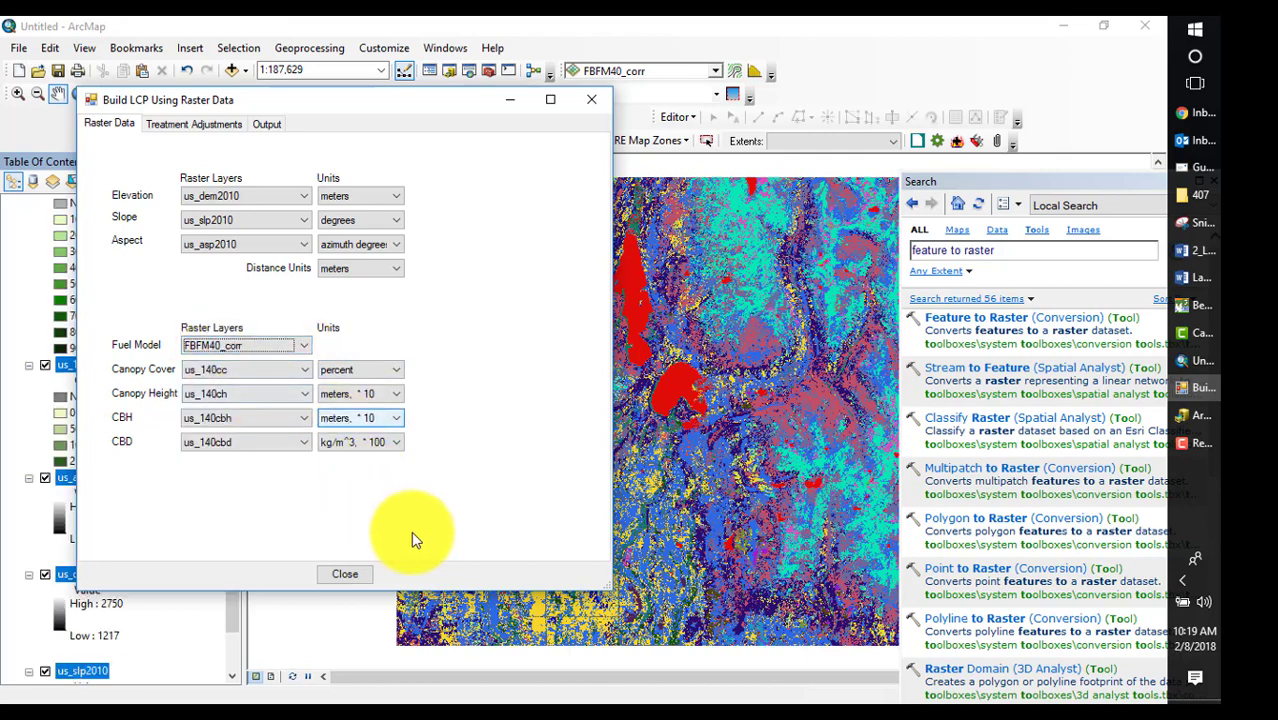
- Set the LCP output file to BBB_corr.lcp in C:\407\Lesson_4\LANDFIRE\LANDFIRE_corrected.gdb
click(267, 124)
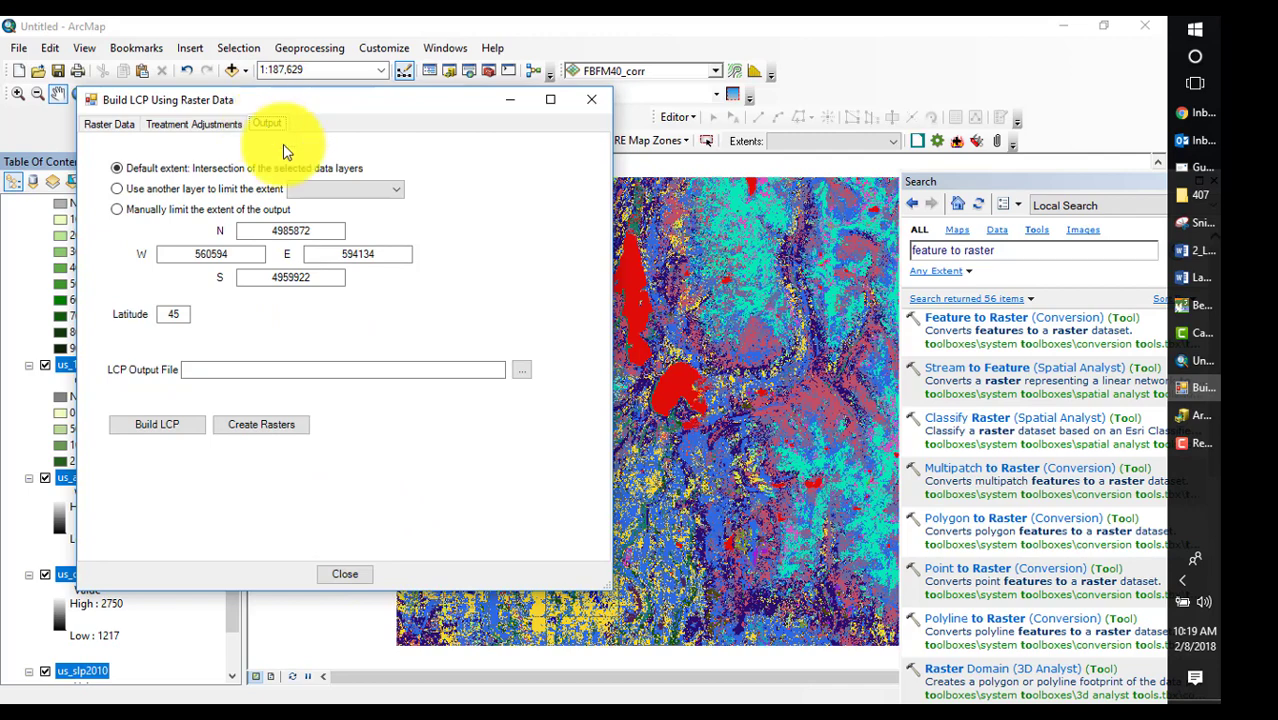
click(524, 372)
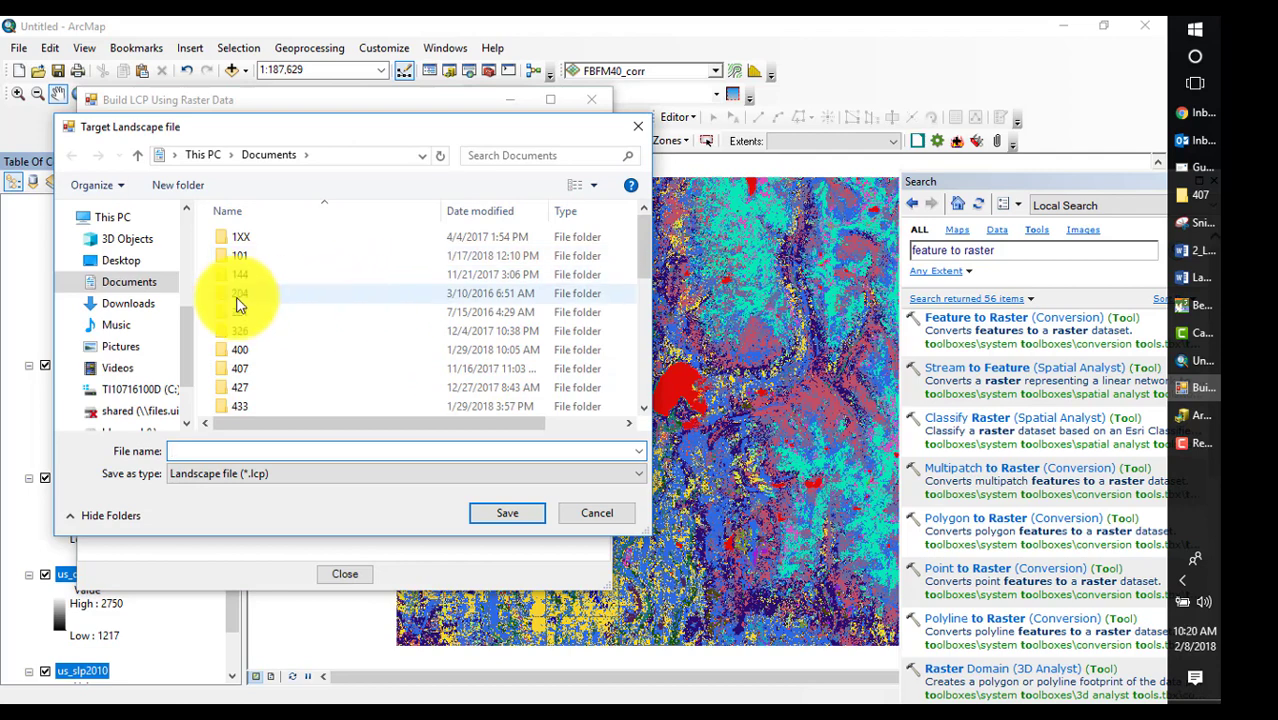
click(150, 389)
double_click(237, 237)
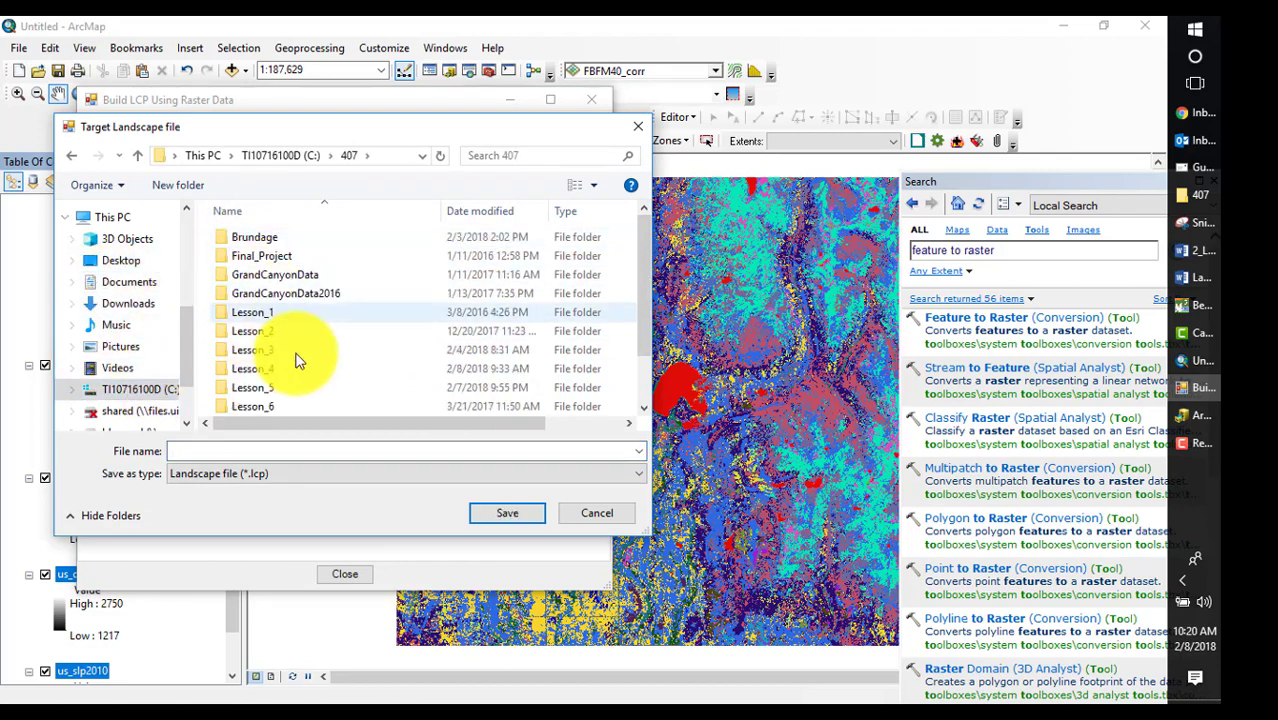
double_click(262, 370)
double_click(262, 256)
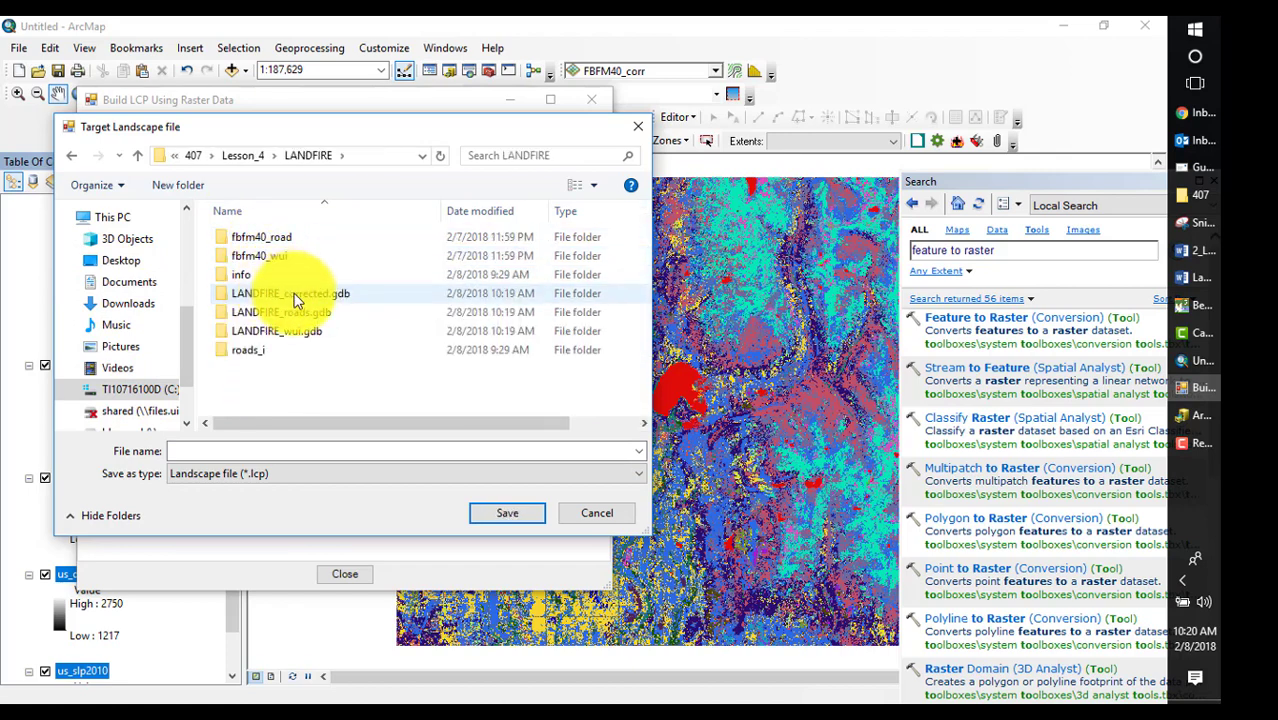
click(293, 297)
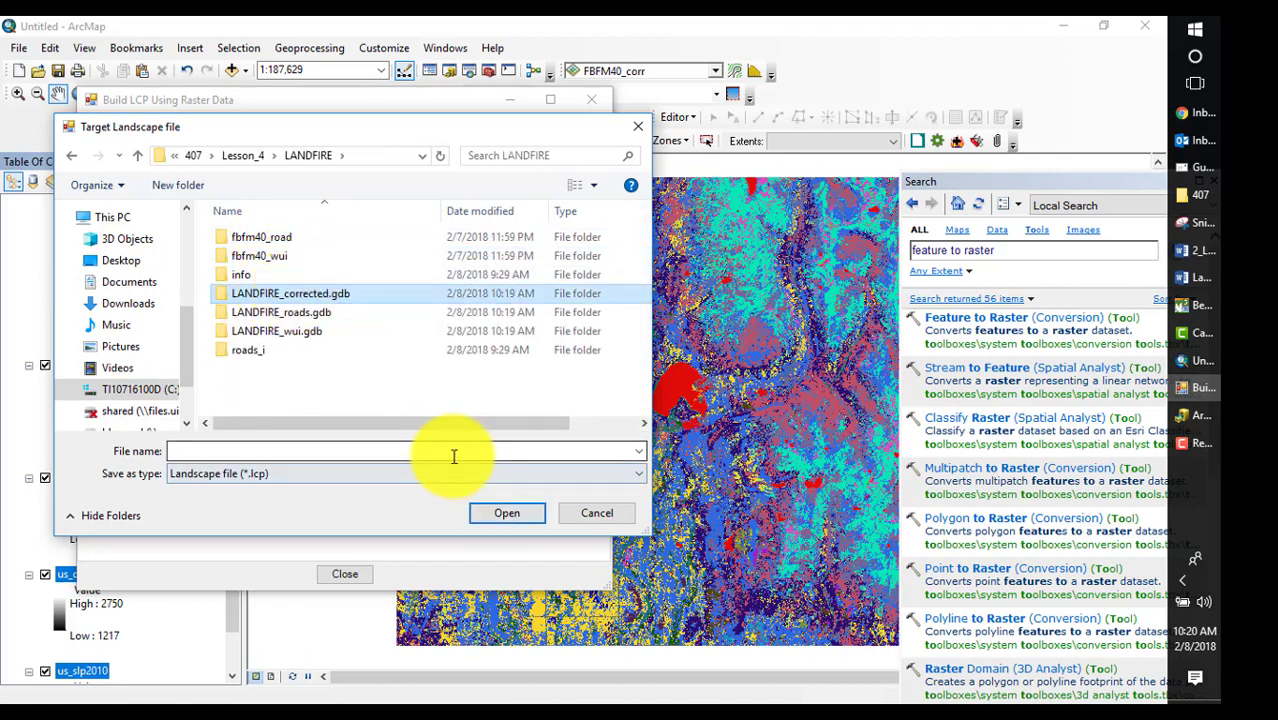
text(BBB_corr)
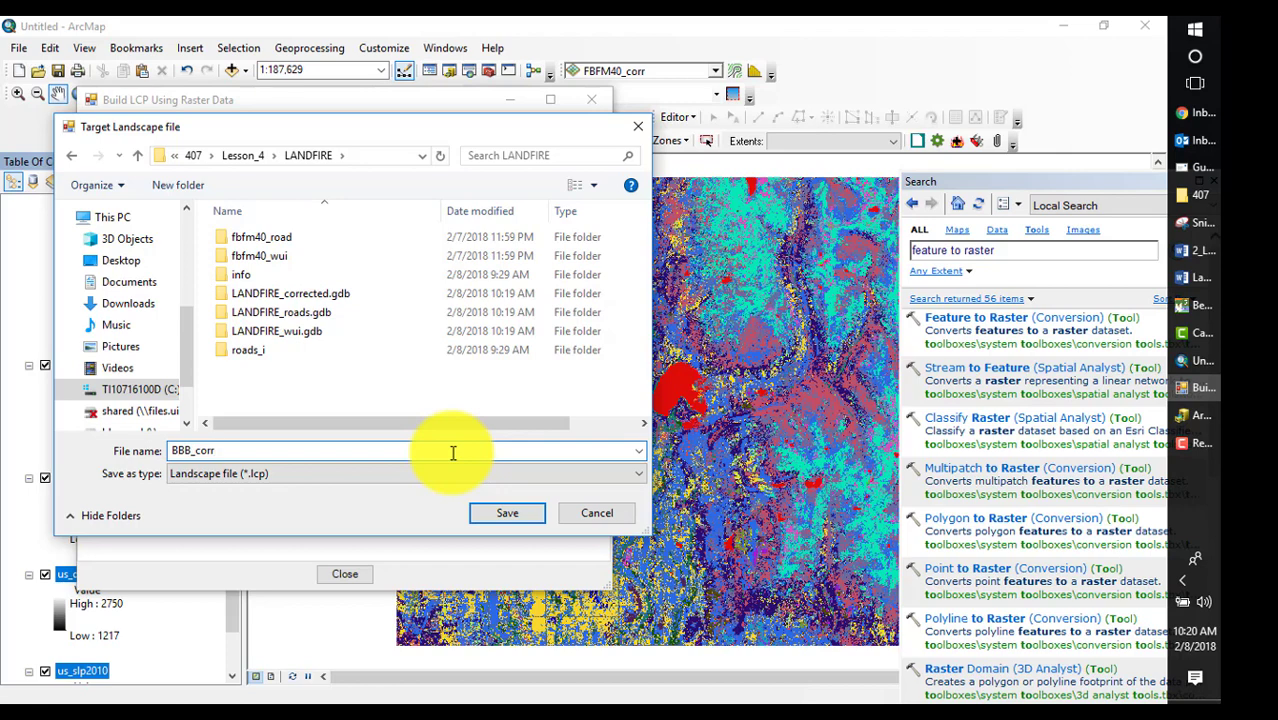
click(522, 512)
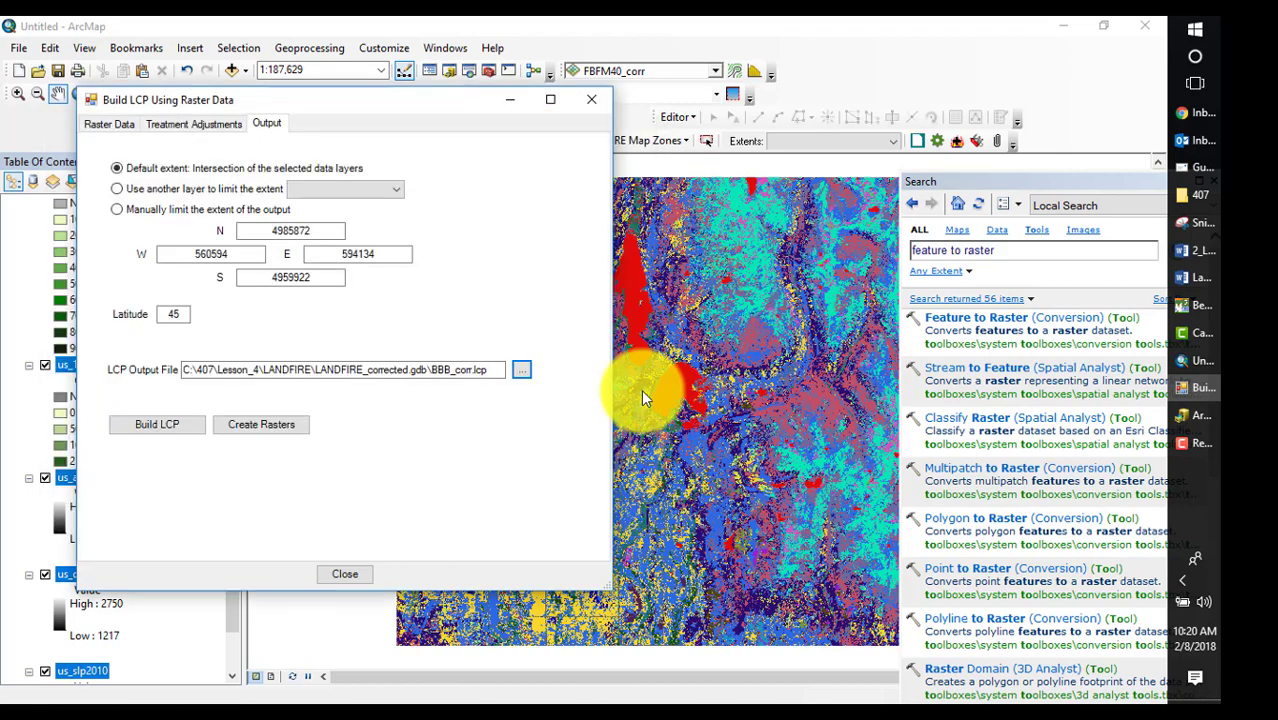
- Build the corrected landscape LCP file and close the LCP builder
click(166, 426)
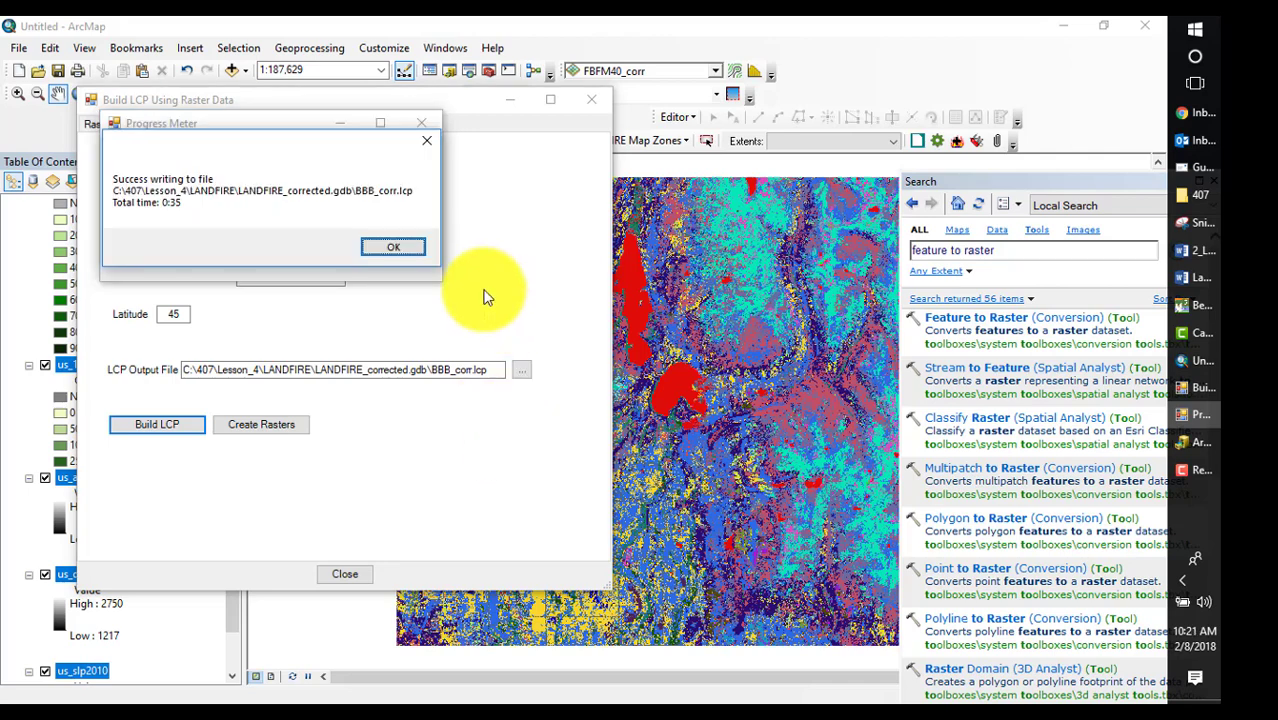
click(394, 249)
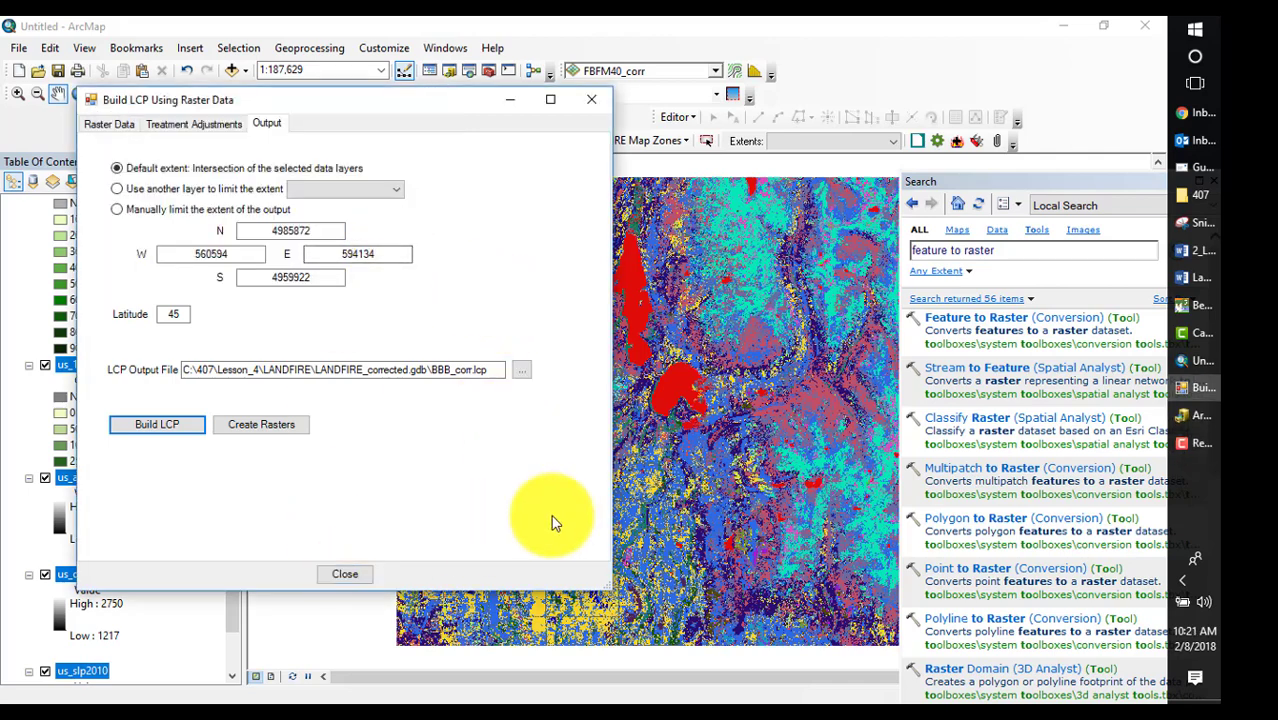
click(347, 576)
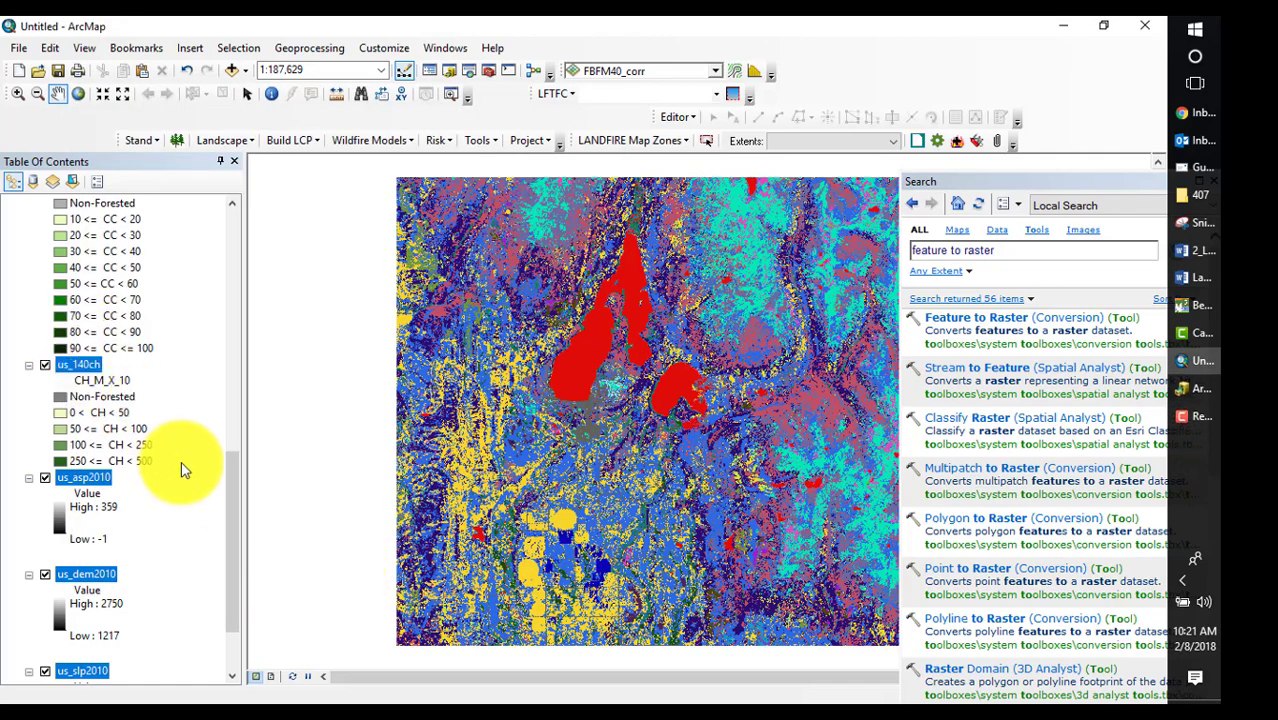
- Remove all the LANDFIRE_corrected.gdb raster layers from the map
scroll(214, 277, up, 10)
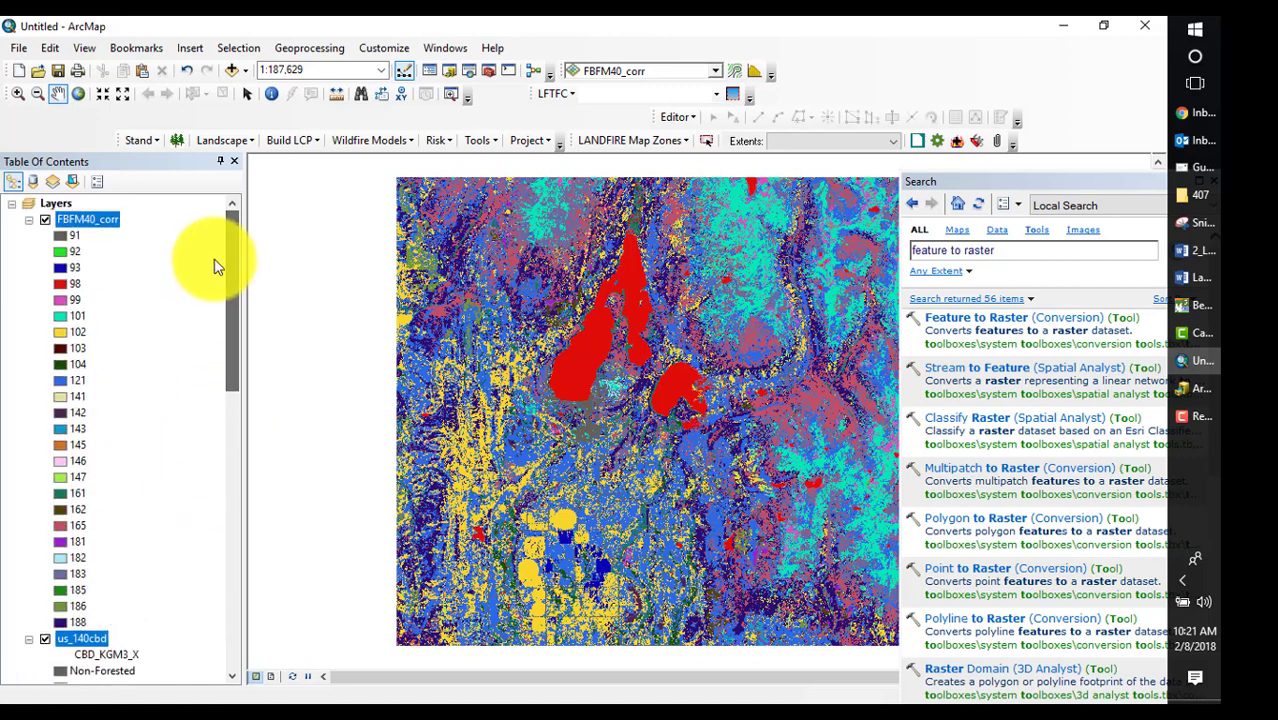
right_click(85, 225)
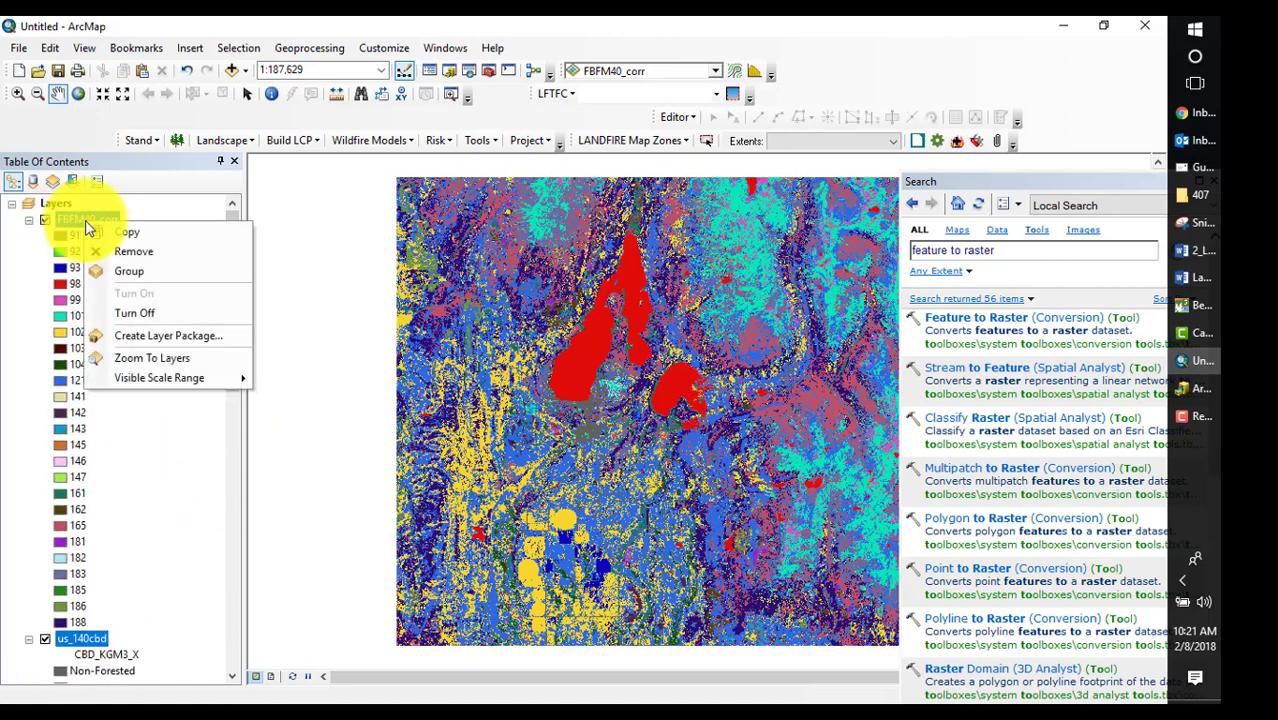
click(128, 249)
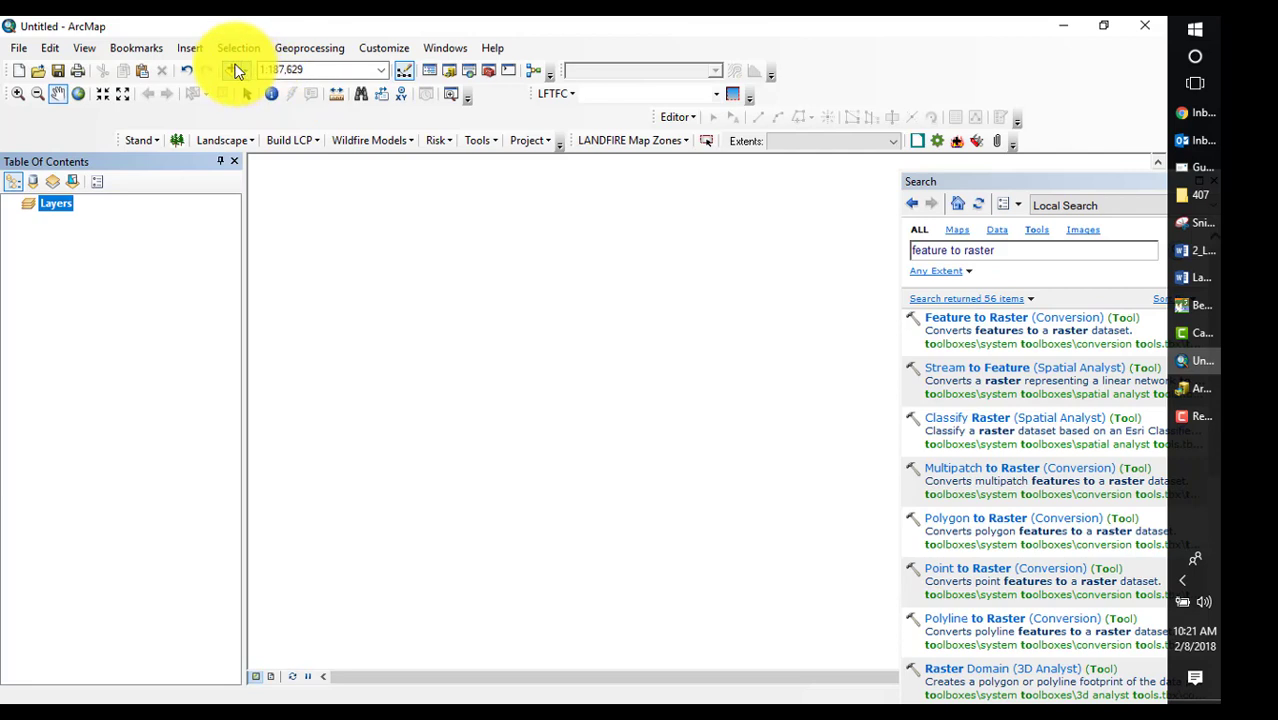
- Add all the rasters in LANDFIRE_roads.gdb to the map except roads_l and roads_rx
click(233, 70)
click(606, 252)
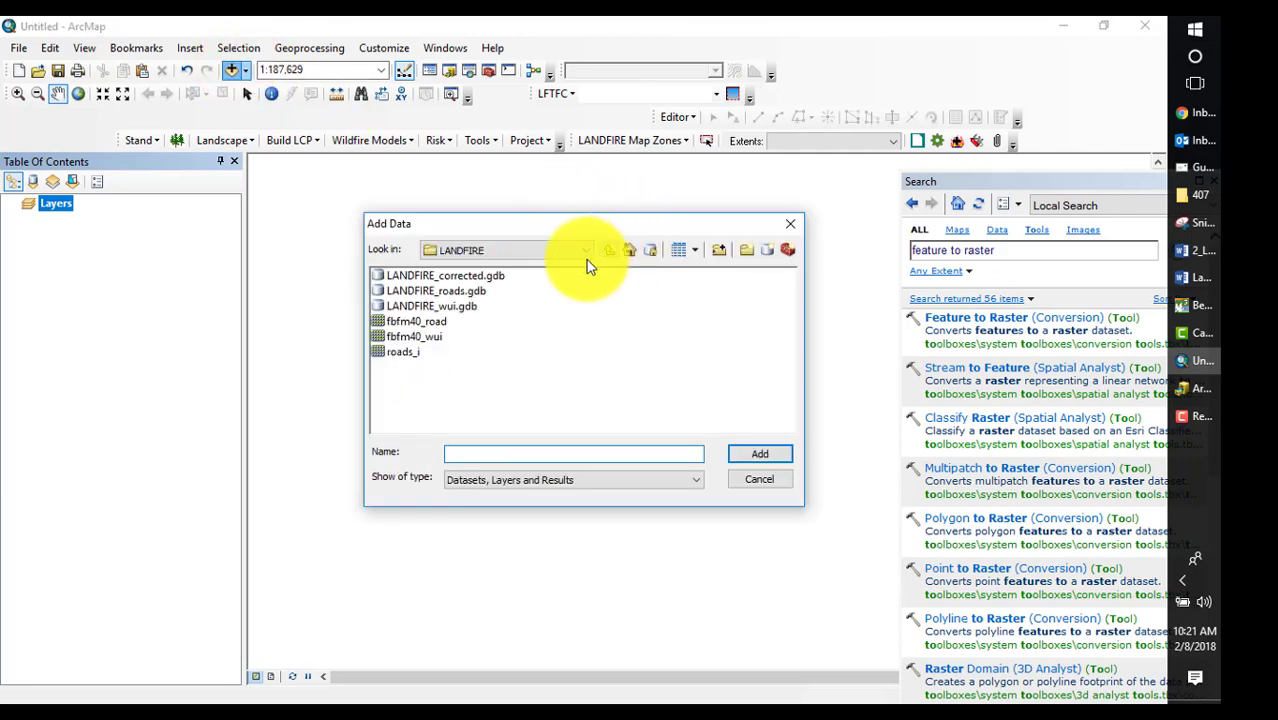
double_click(425, 290)
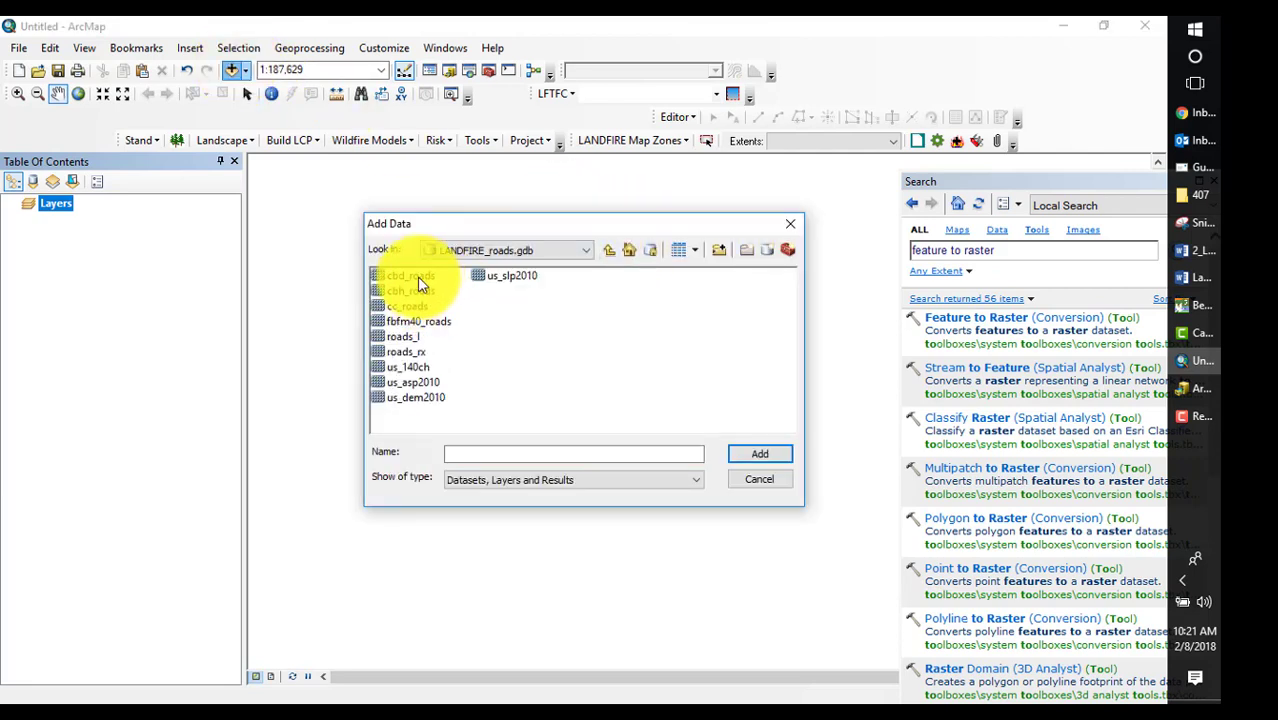
key(ctrl+a)
ctrl+click(402, 336)
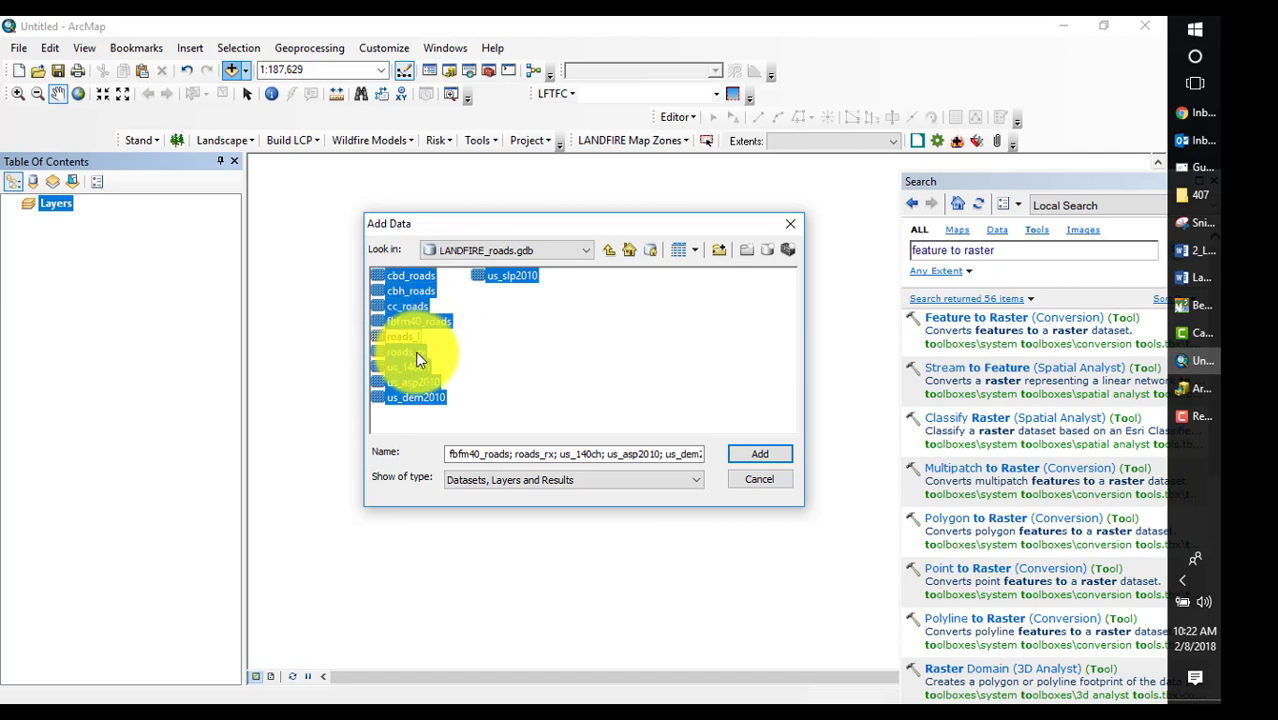
ctrl+click(418, 352)
click(785, 457)
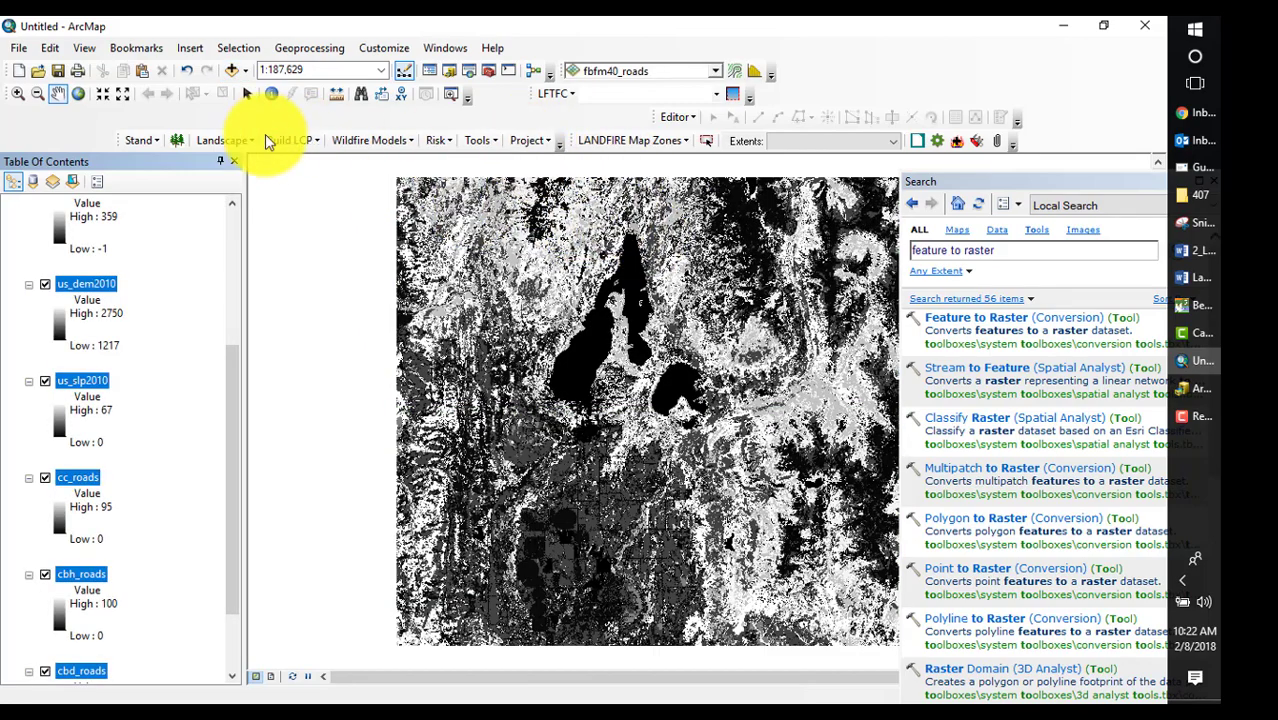
- In a new raster-based LCP build, assign fbfm40_roads as fuel model, cc_roads as canopy cover, cbh_roads as CBH and cbd_roads as CBD
click(302, 141)
click(346, 187)
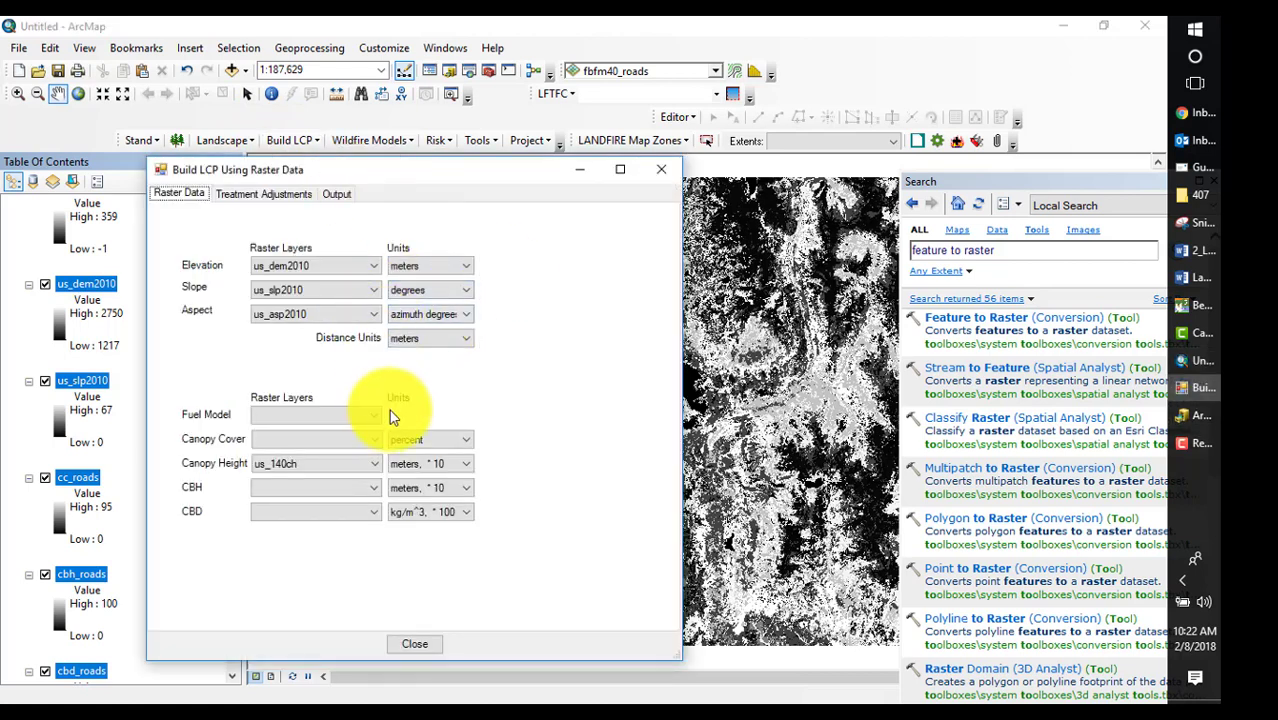
click(377, 418)
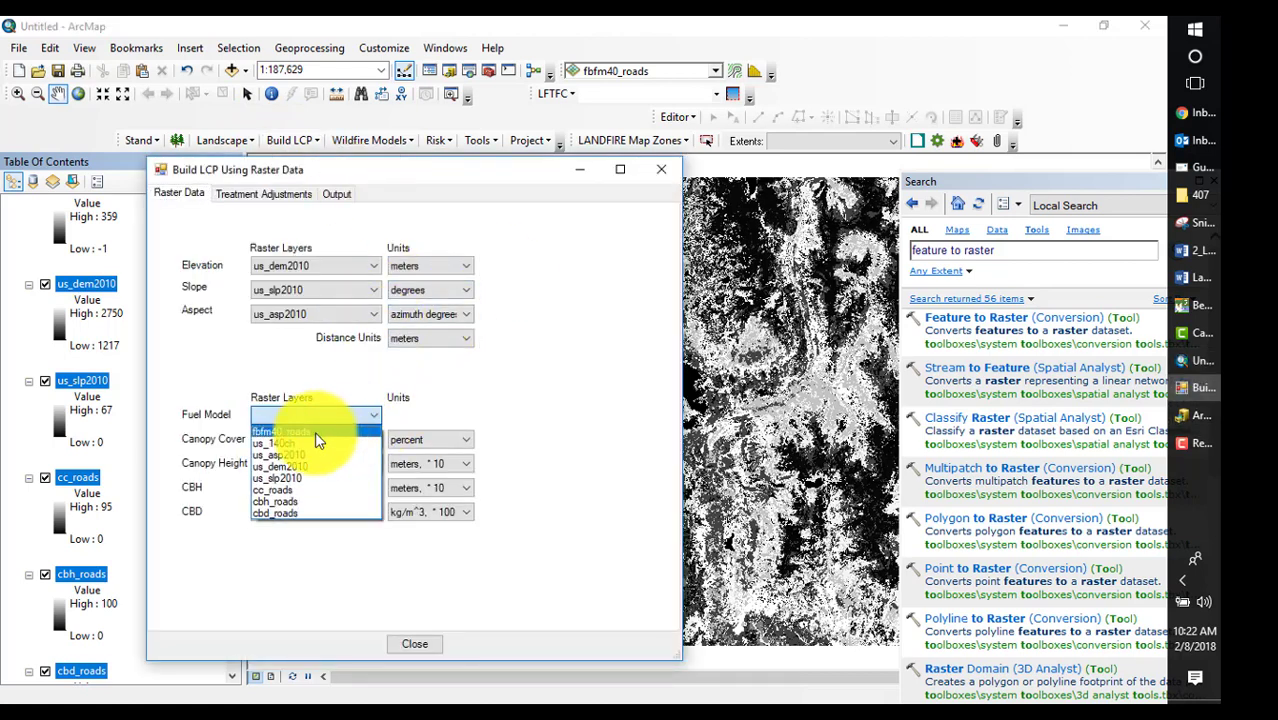
click(297, 430)
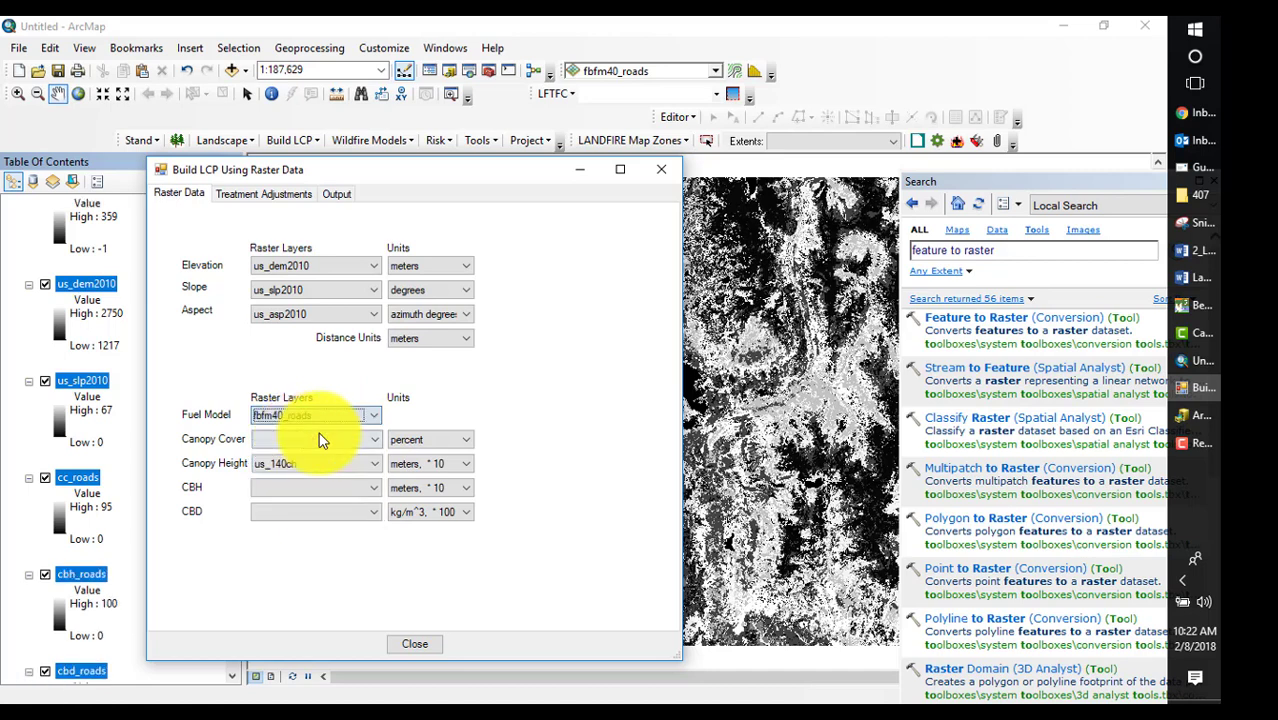
click(372, 440)
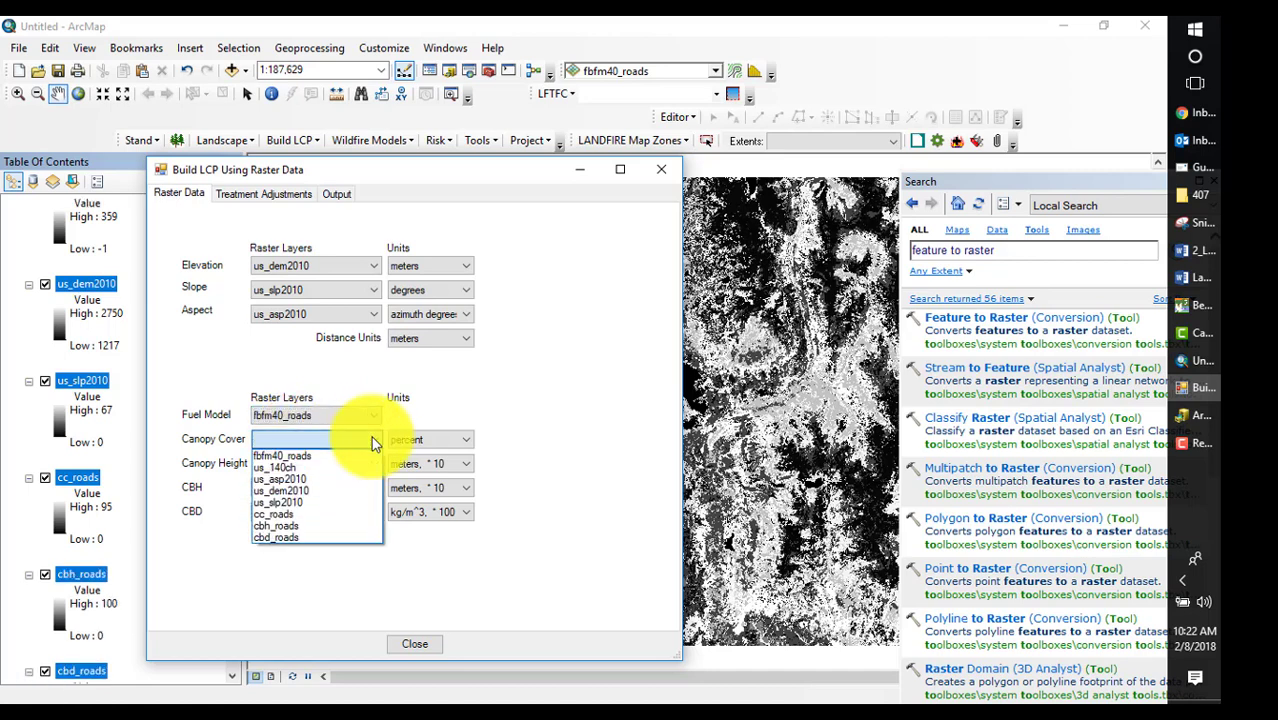
click(322, 514)
click(369, 490)
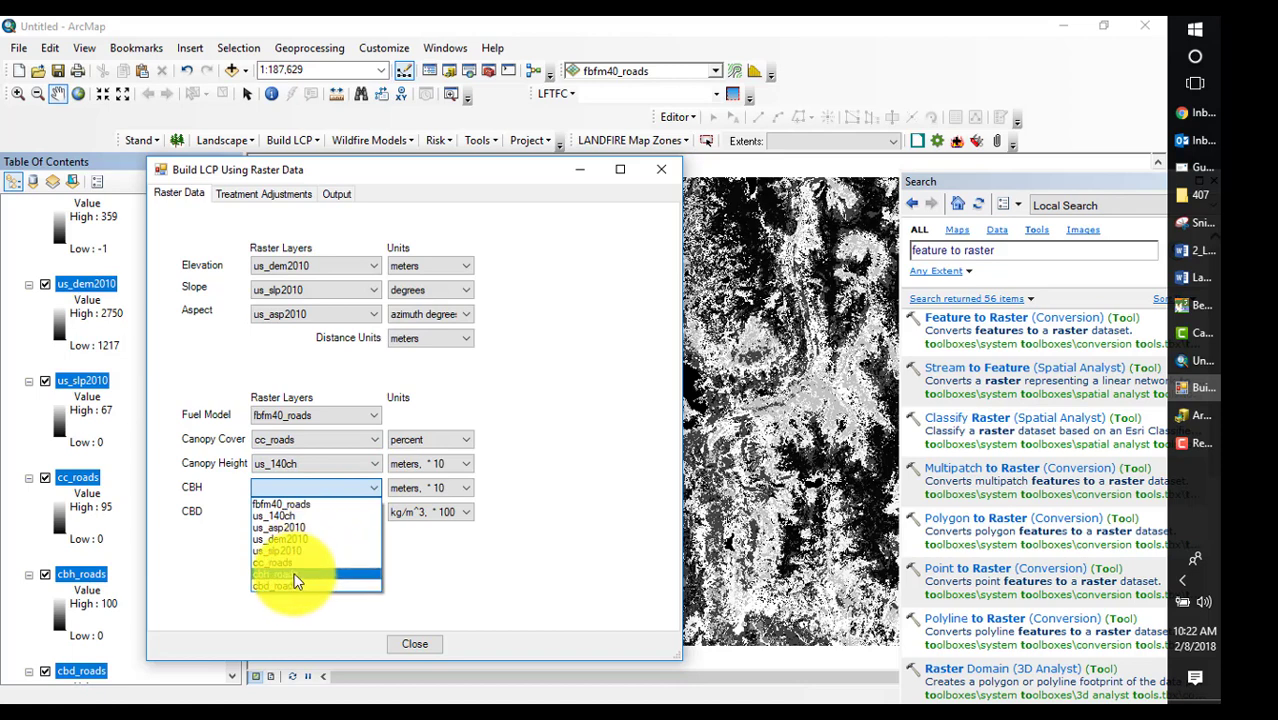
click(295, 577)
click(371, 512)
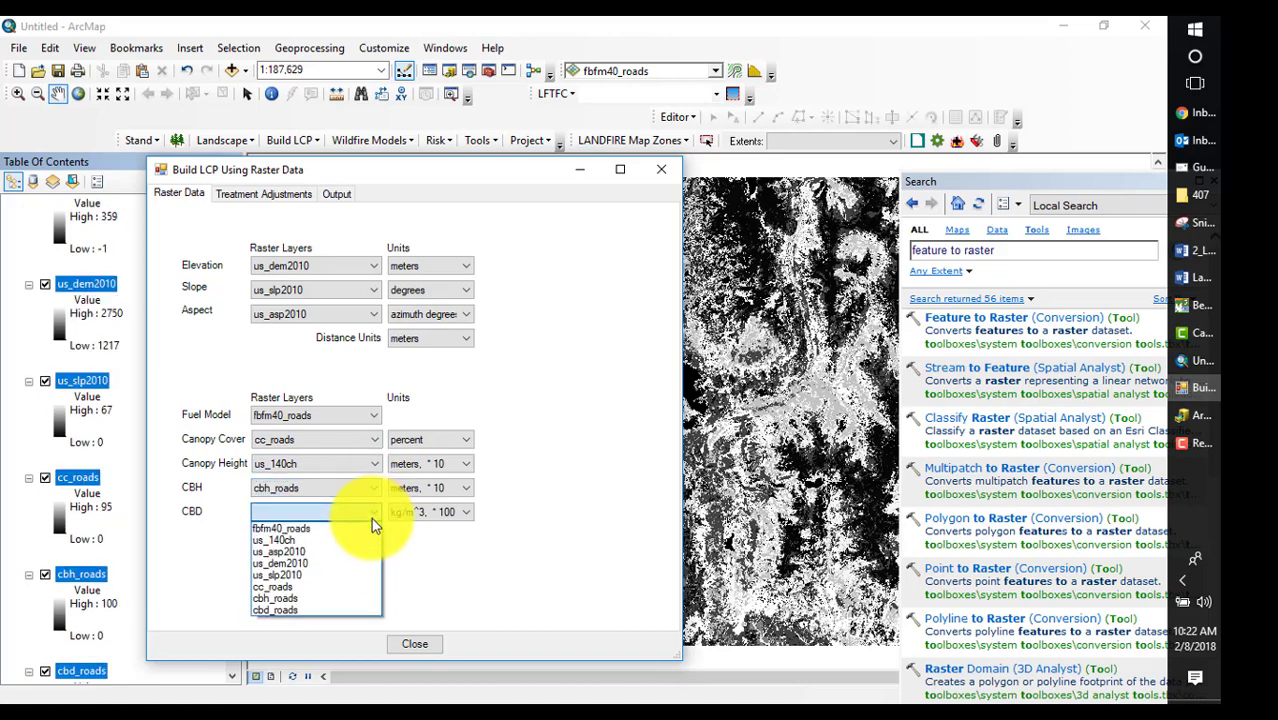
click(319, 610)
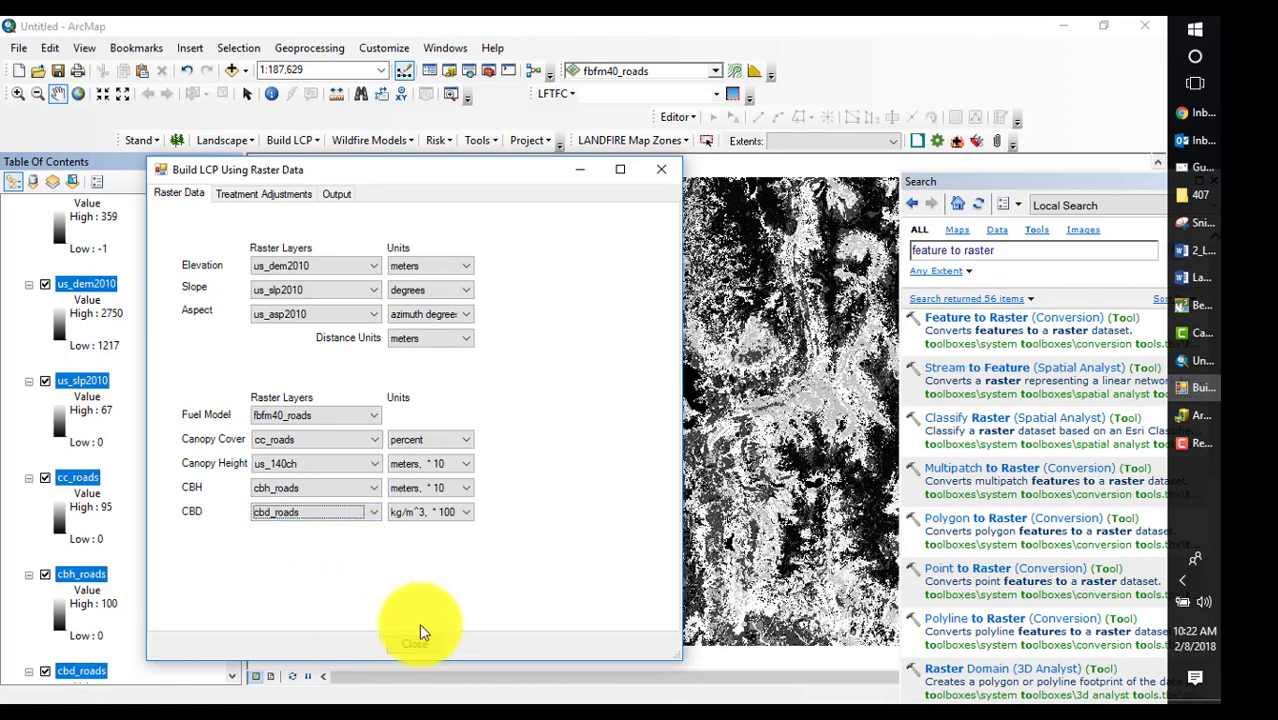
- Build the roads landscape with the default extent as BBB_roads.lcp in LANDFIRE_roads.gdb
click(336, 193)
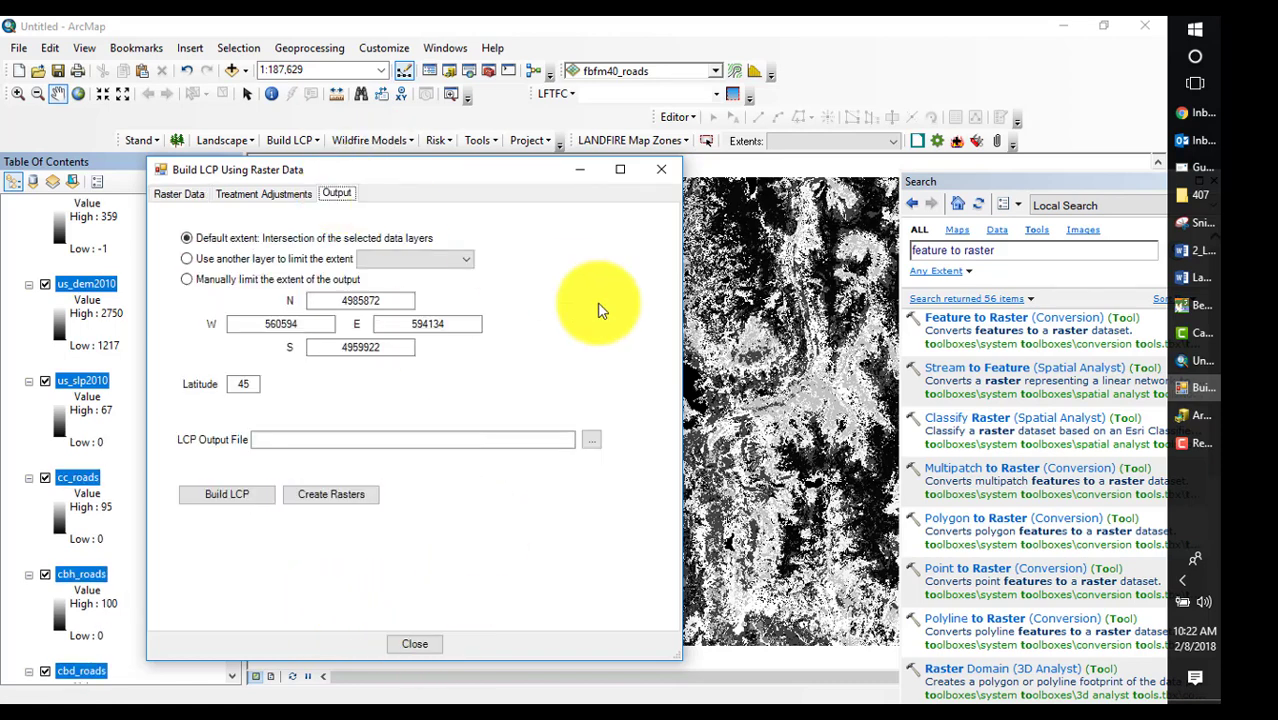
click(590, 442)
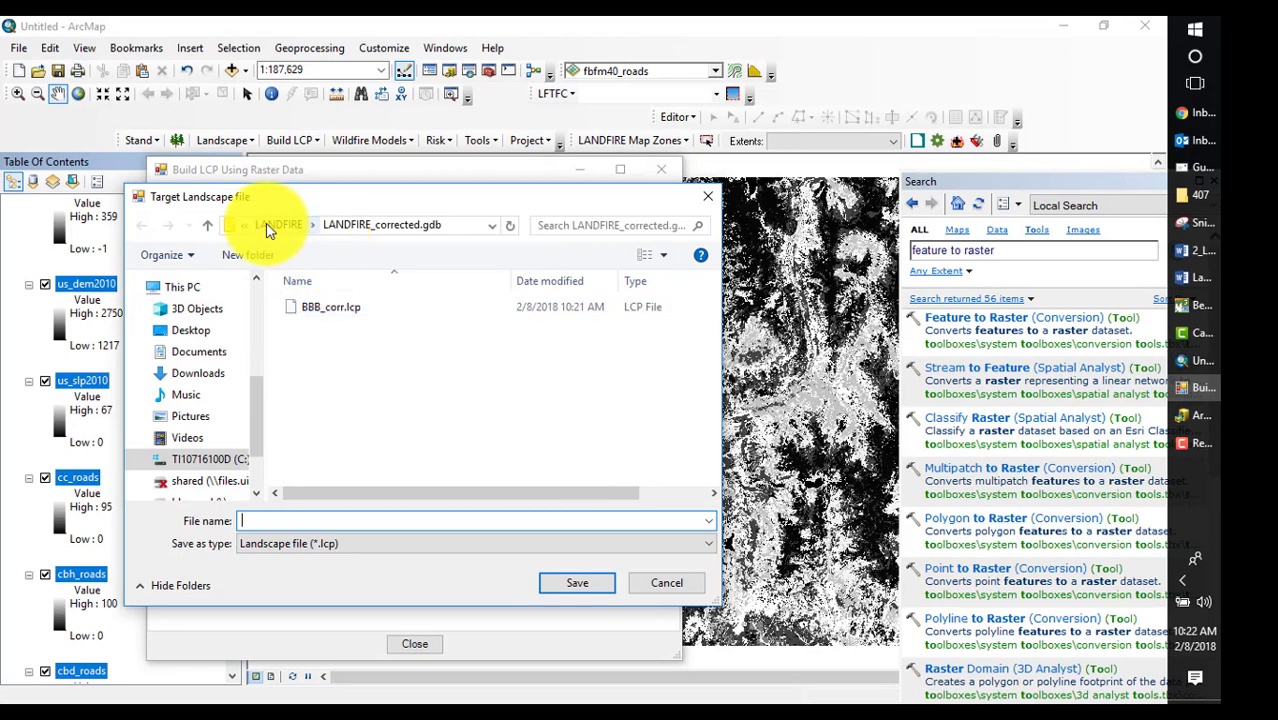
click(268, 229)
double_click(357, 372)
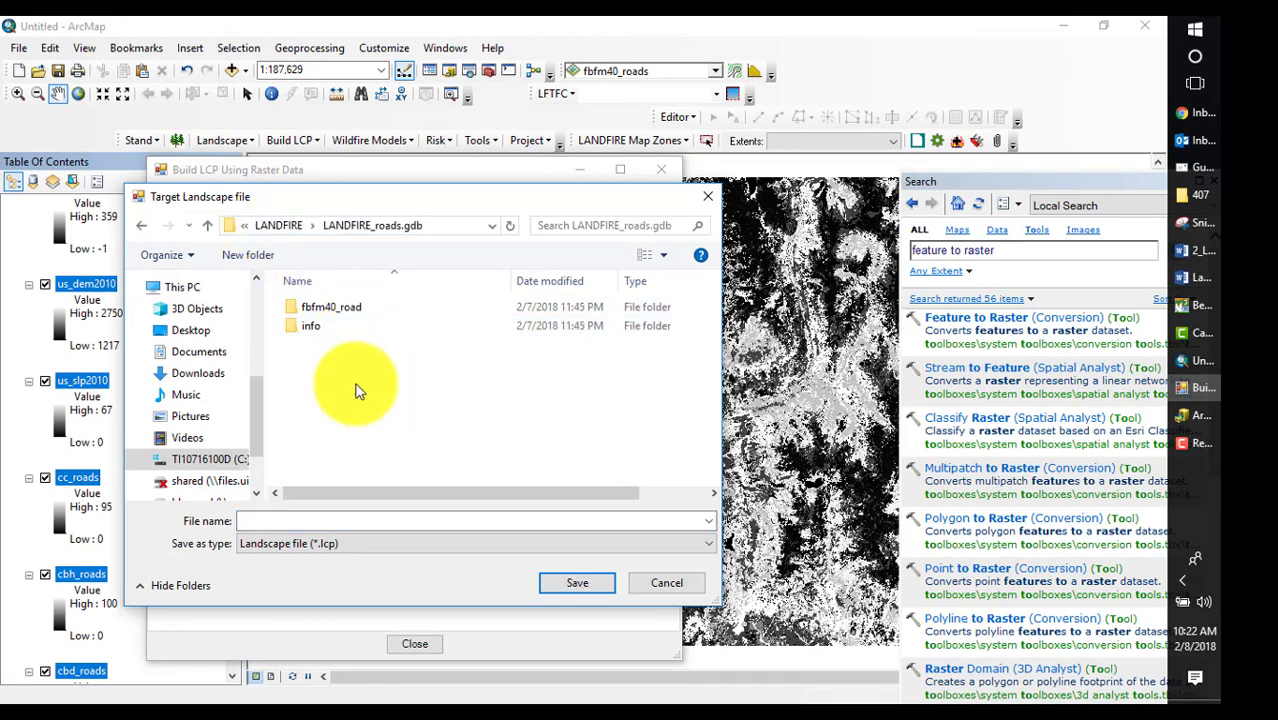
click(378, 520)
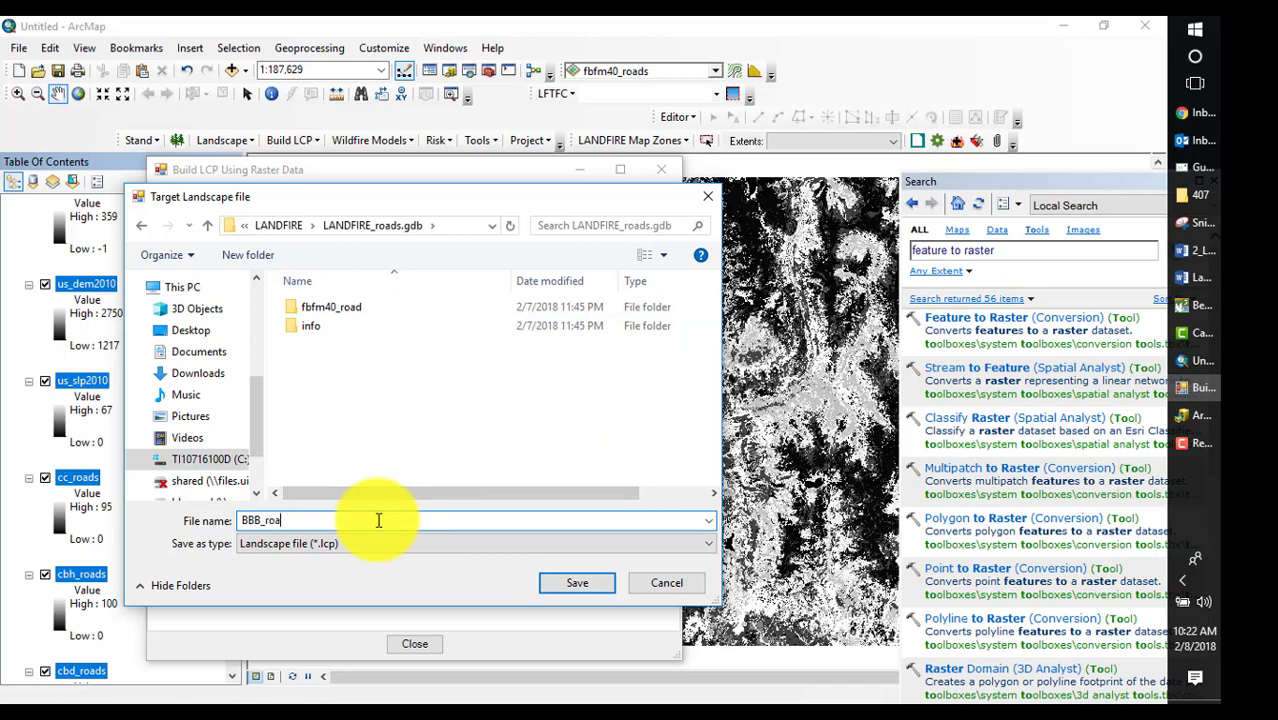
click(570, 590)
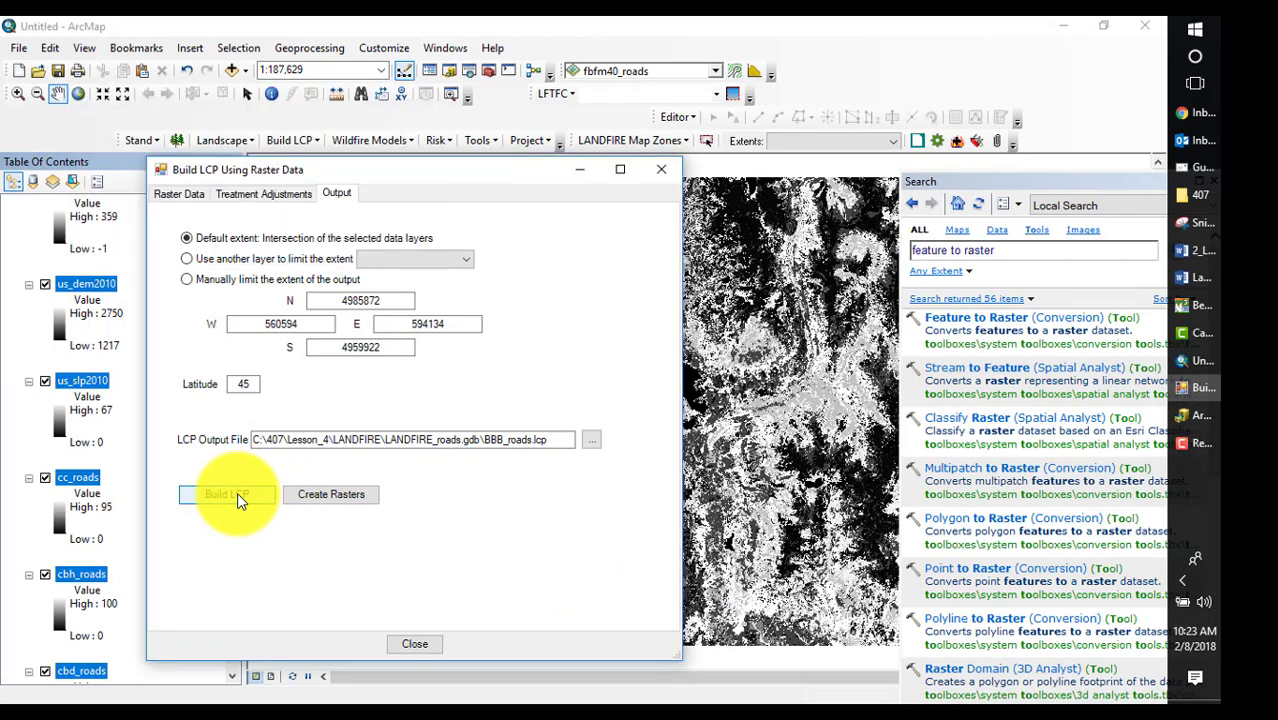
- Close the LCP builder and remove all the roads raster layers from the map
click(661, 169)
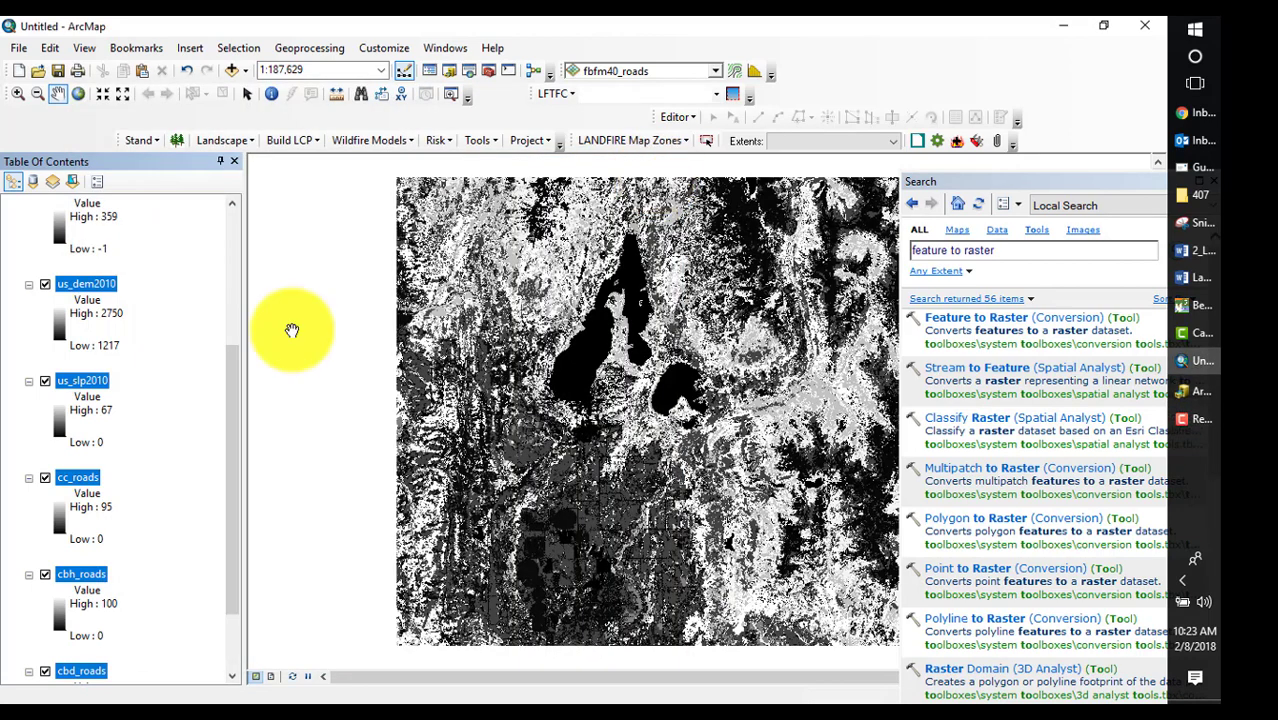
right_click(88, 284)
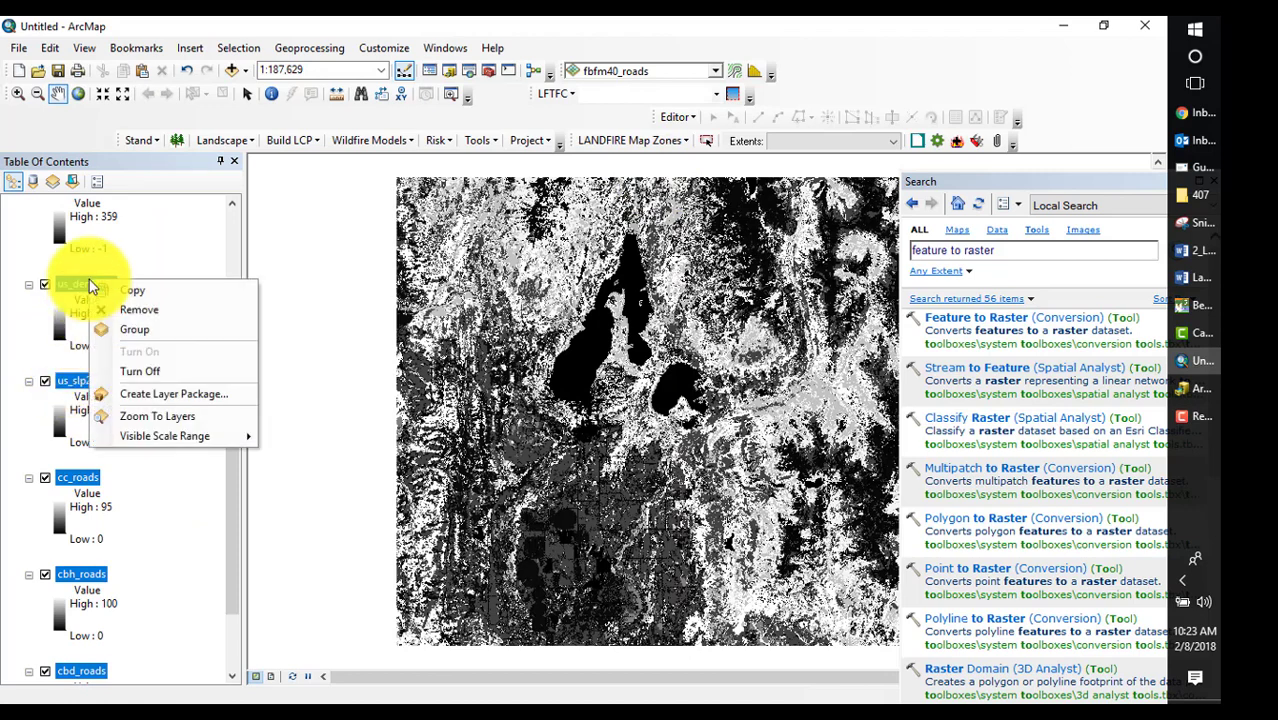
click(142, 309)
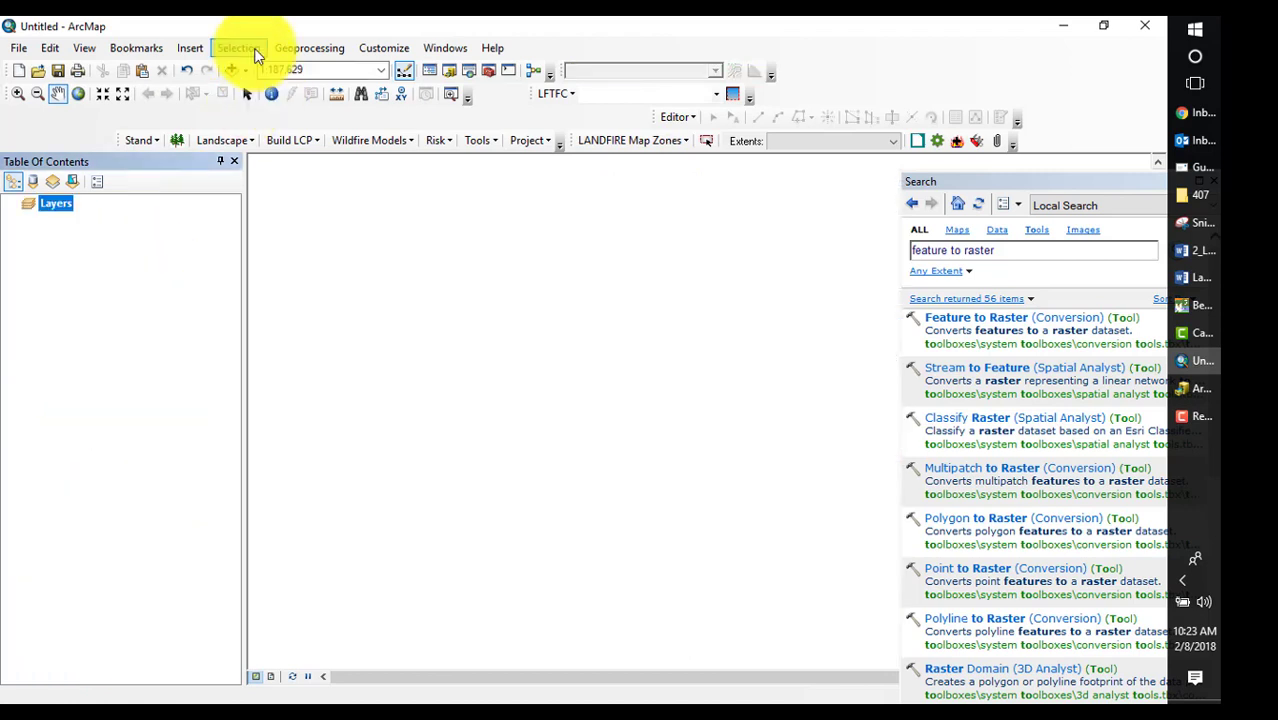
- Add all the rasters in LANDFIRE_wui.gdb to the map except wui_l and wui_rx
click(229, 72)
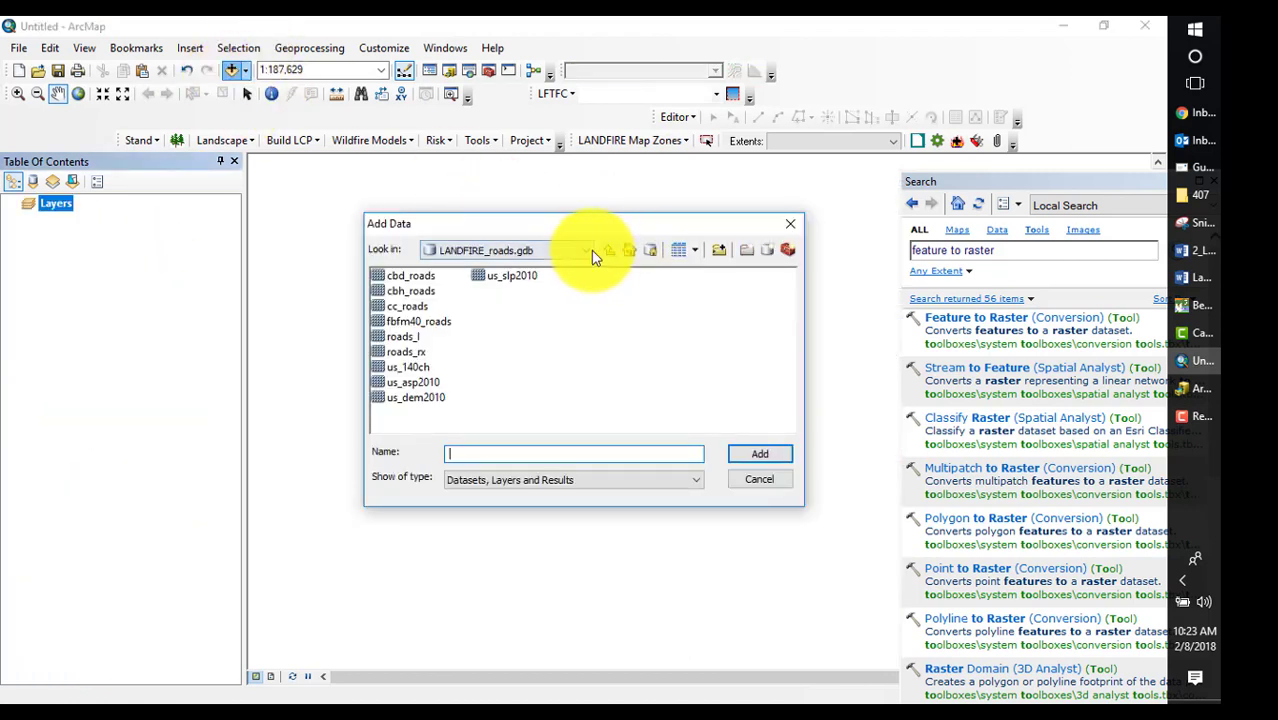
click(612, 251)
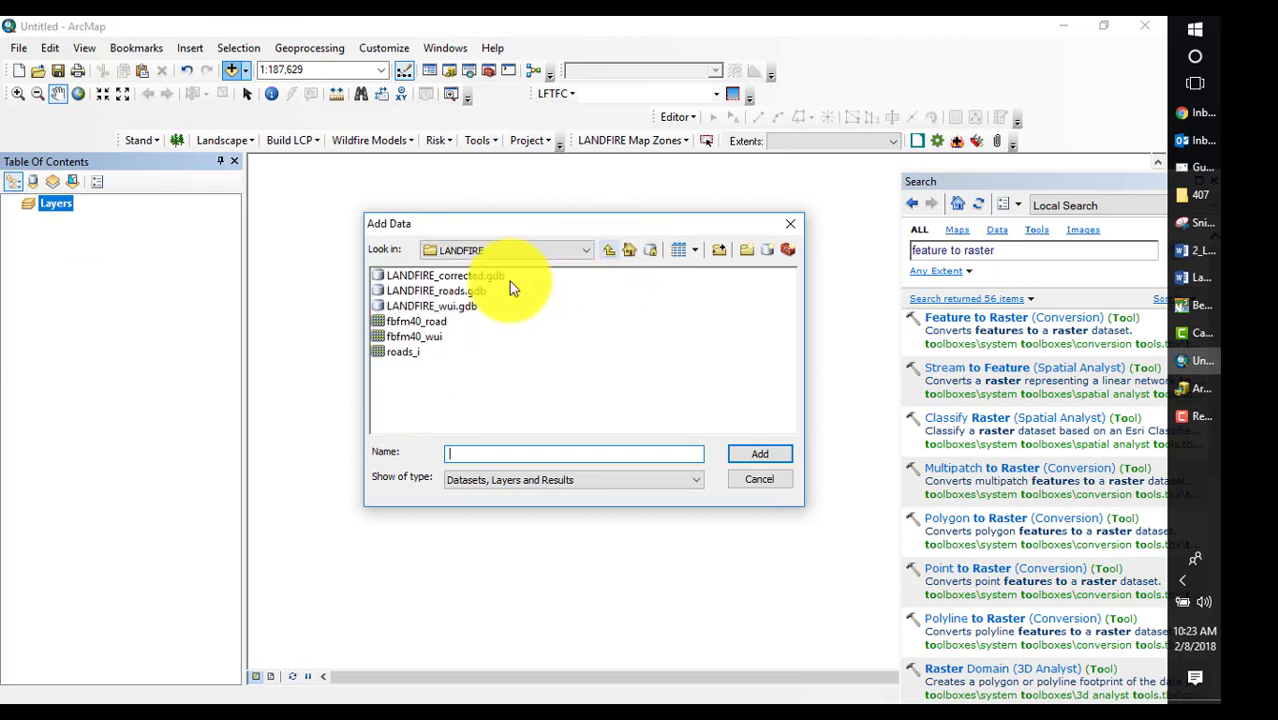
double_click(448, 308)
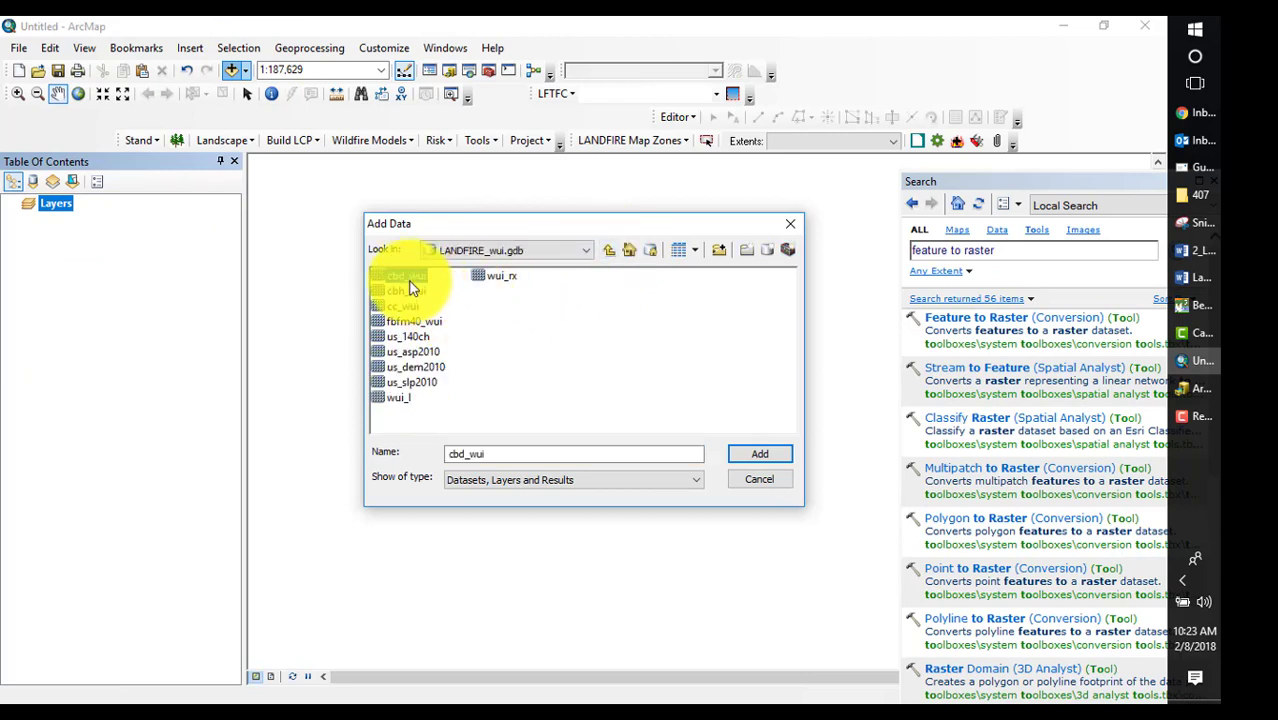
drag(409, 289, 404, 396)
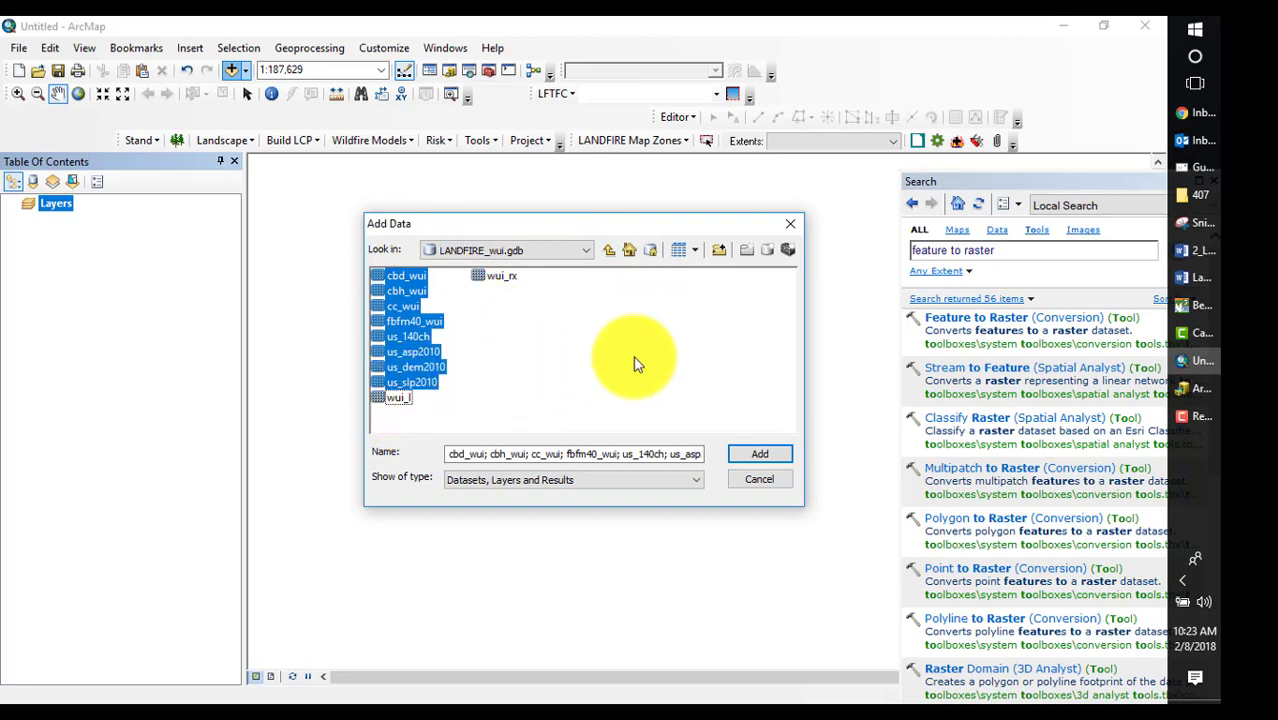
click(762, 454)
- In a new raster-based LCP build, assign fbfm40_wui as fuel model, cc_wui as canopy cover, cbh_wui as CBH and cbd_wui as CBD
click(306, 145)
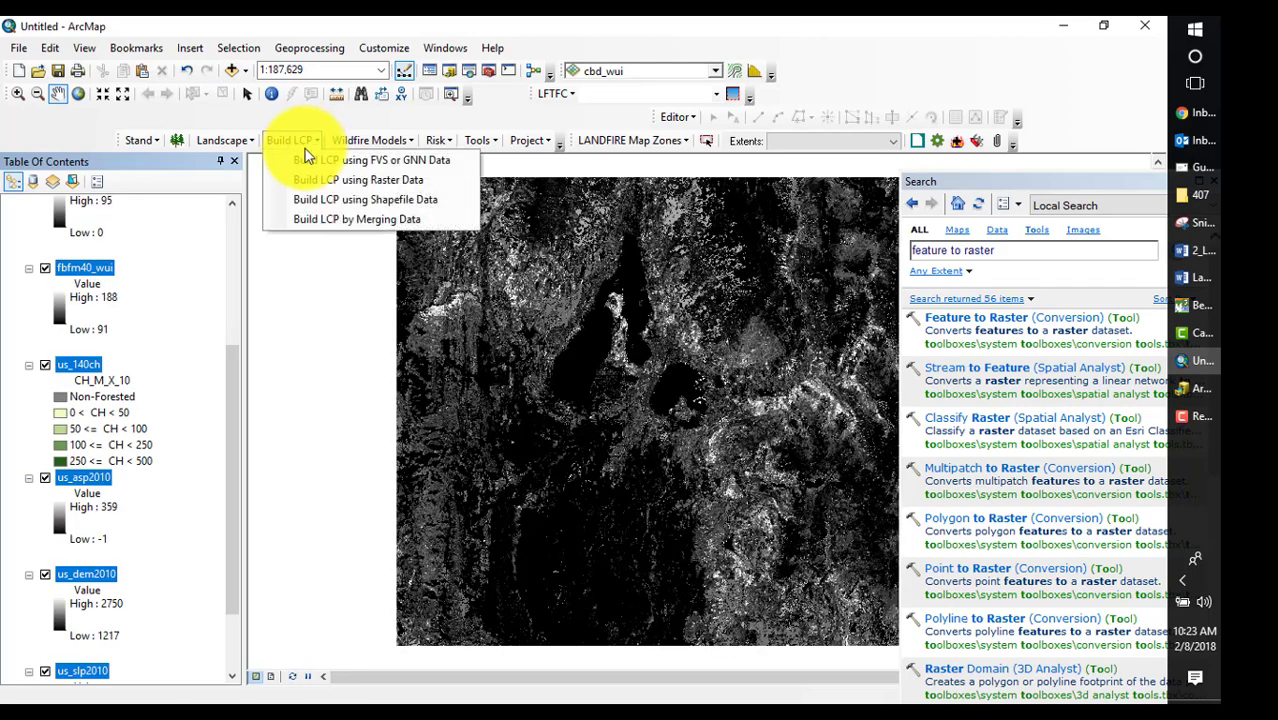
click(340, 180)
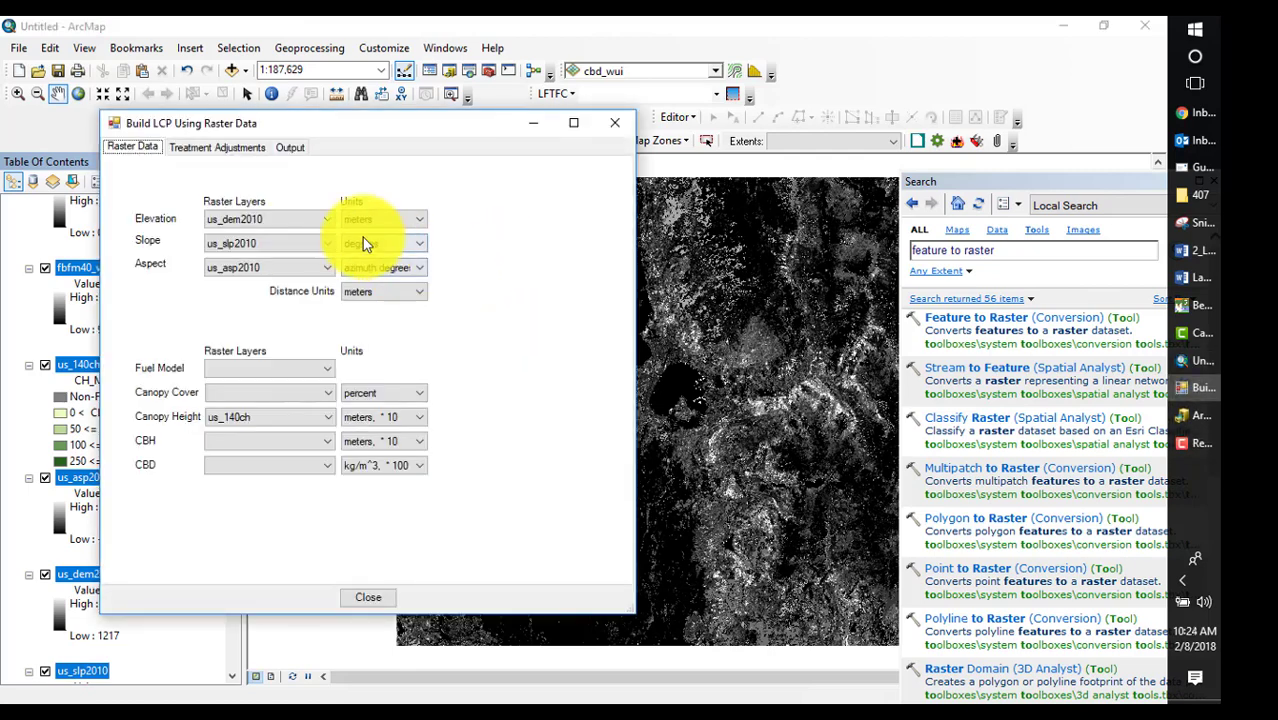
click(328, 367)
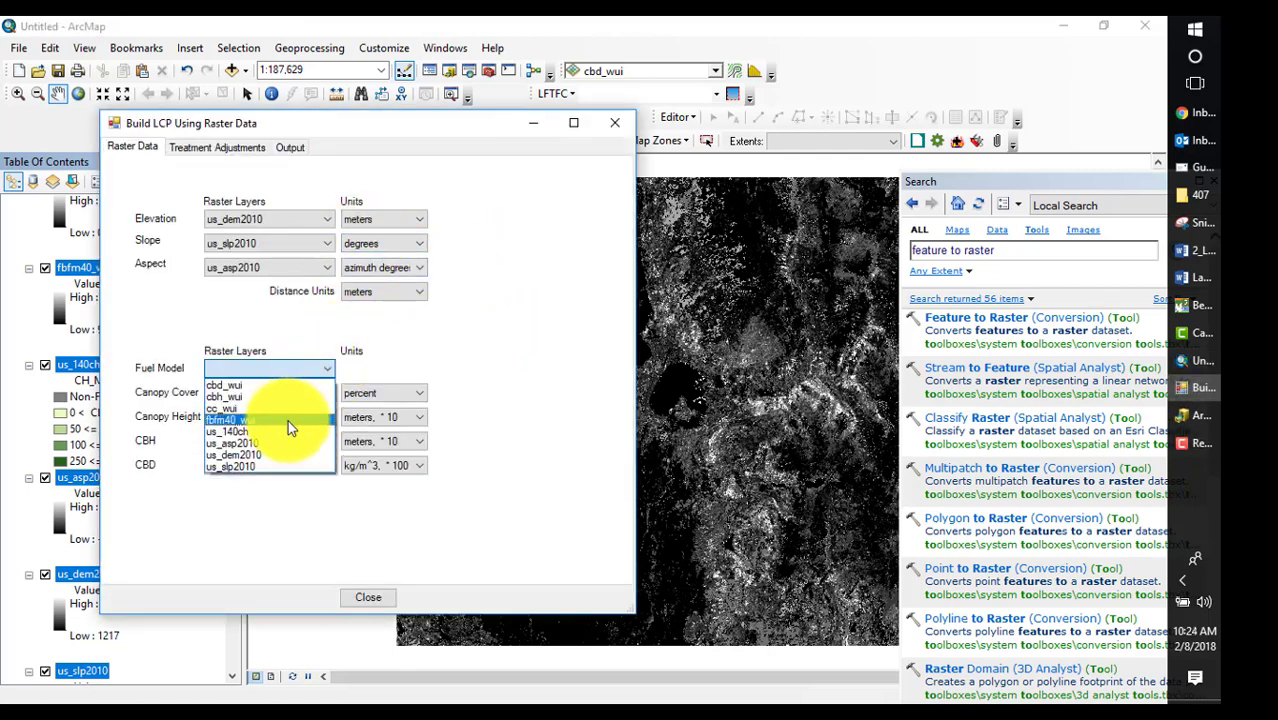
click(288, 419)
click(324, 391)
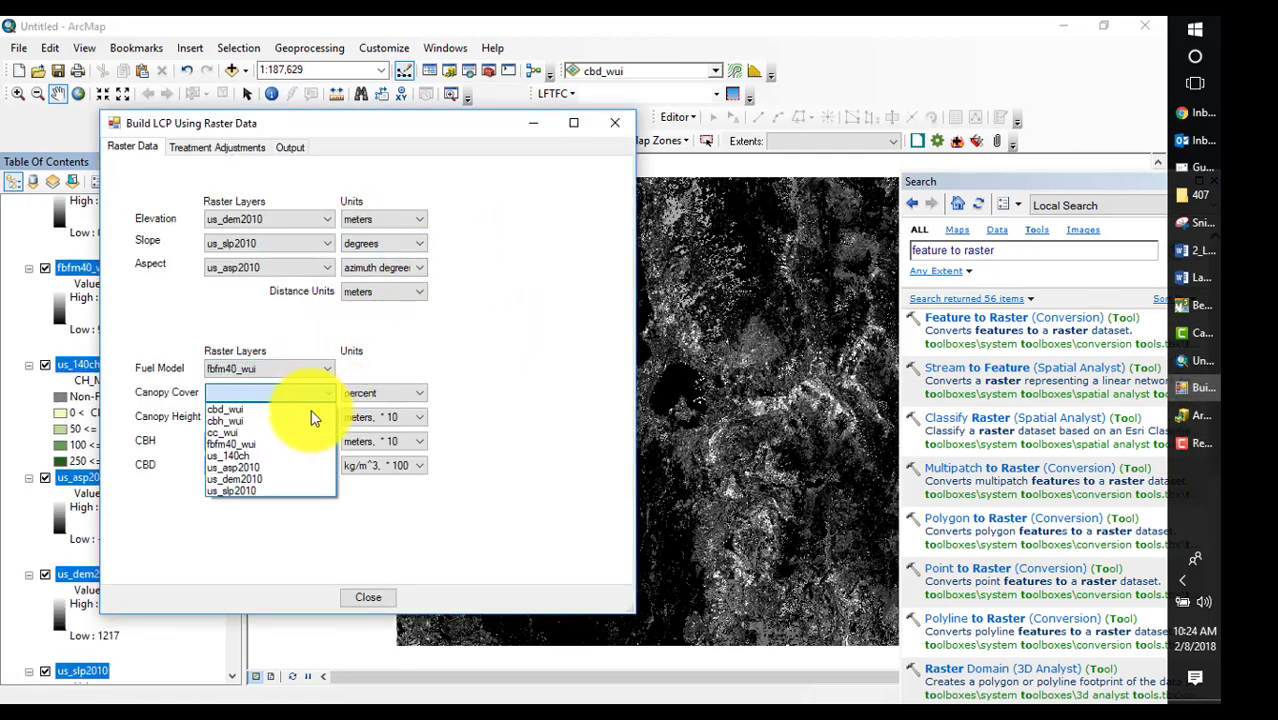
click(286, 431)
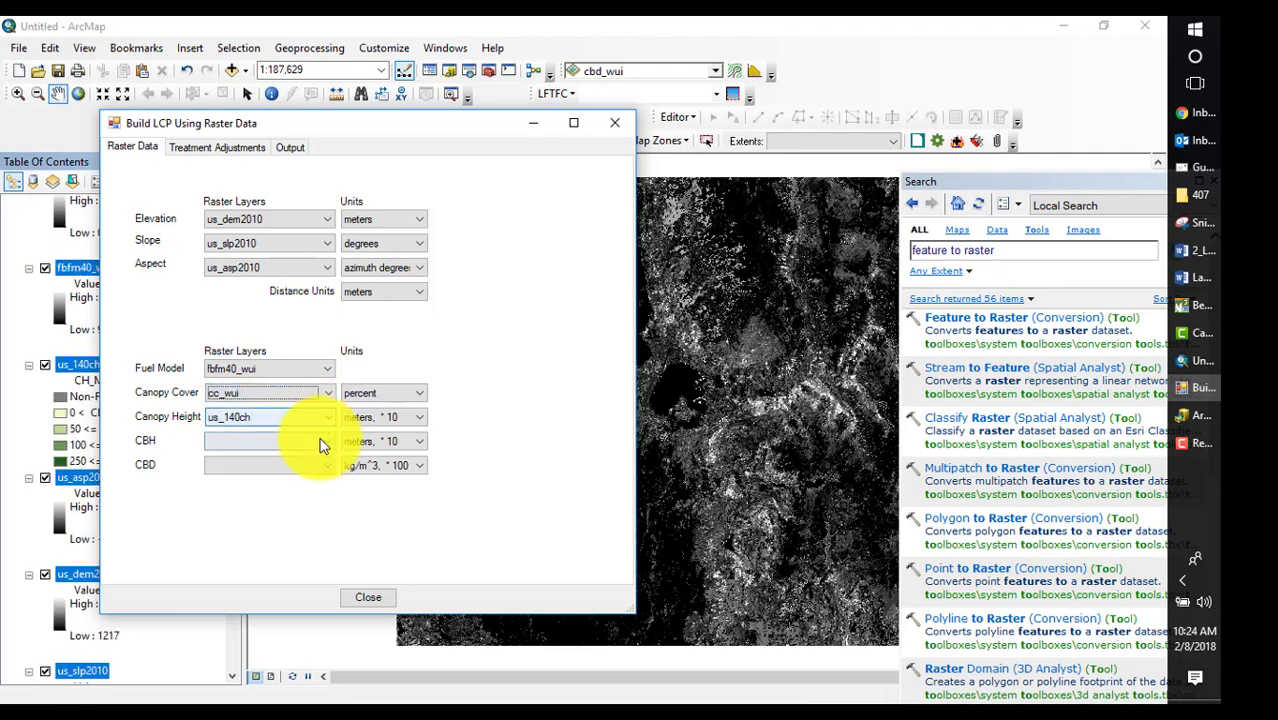
click(320, 443)
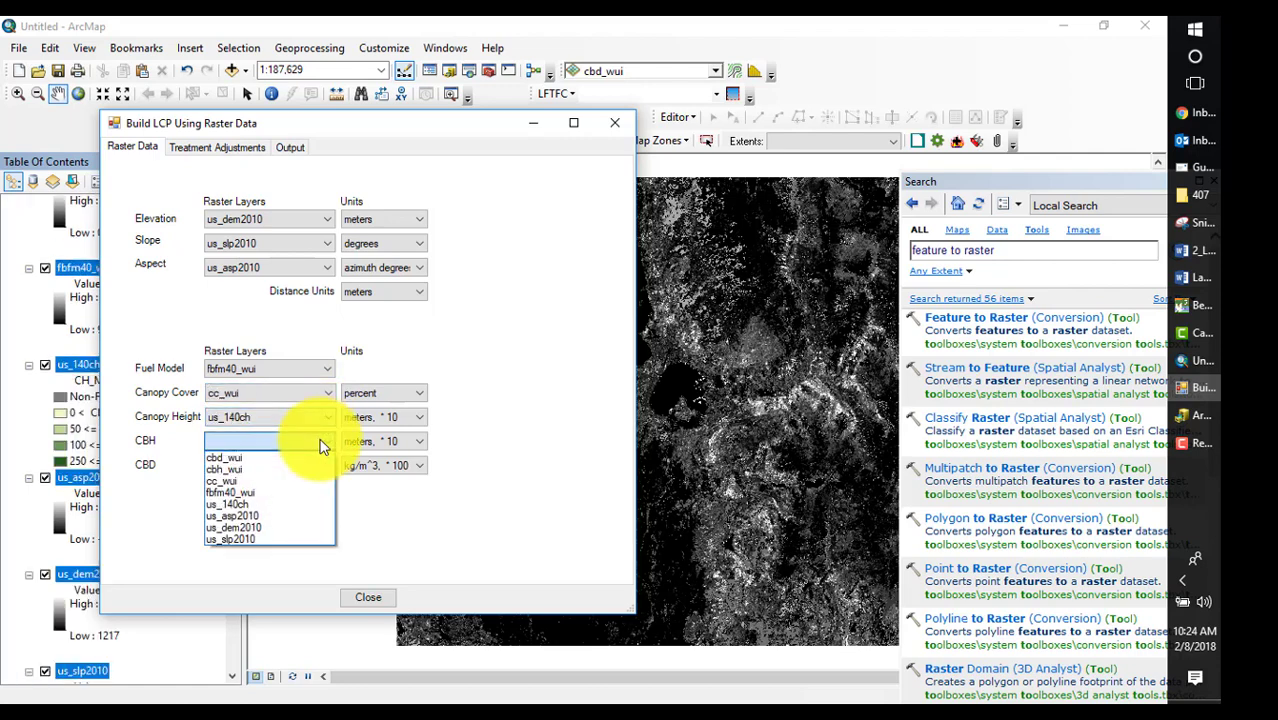
click(265, 468)
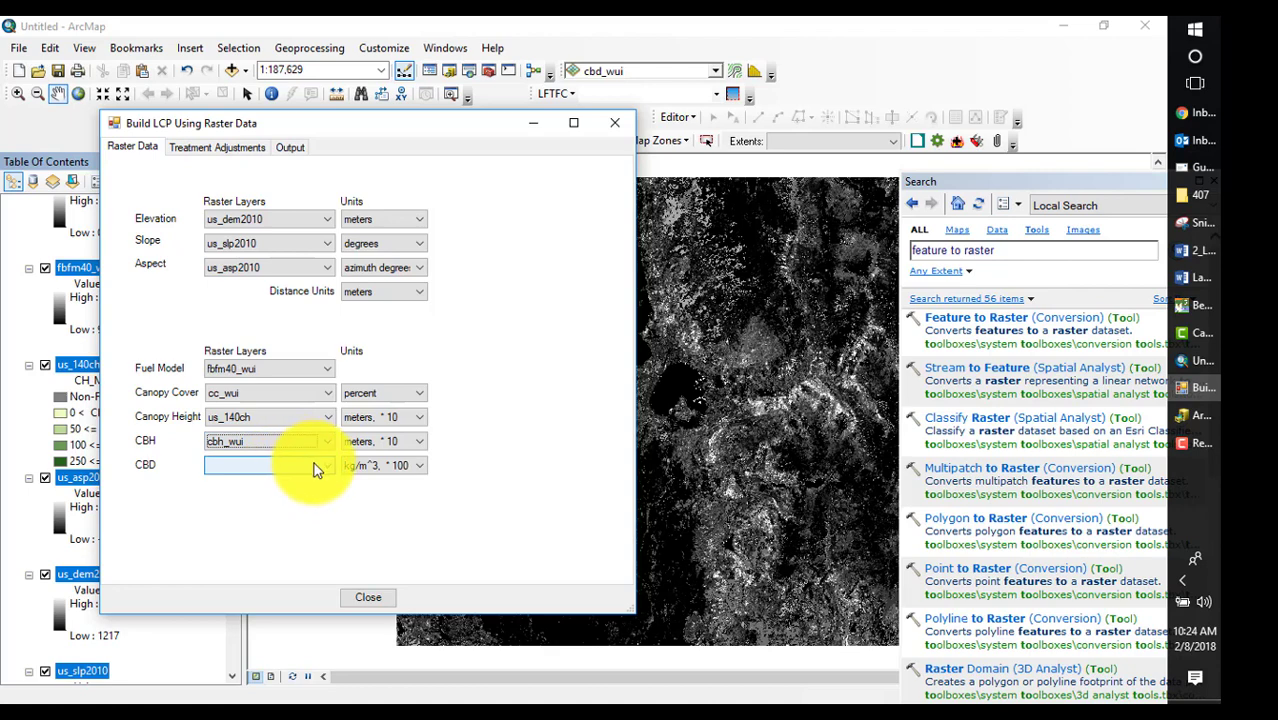
click(314, 464)
click(272, 483)
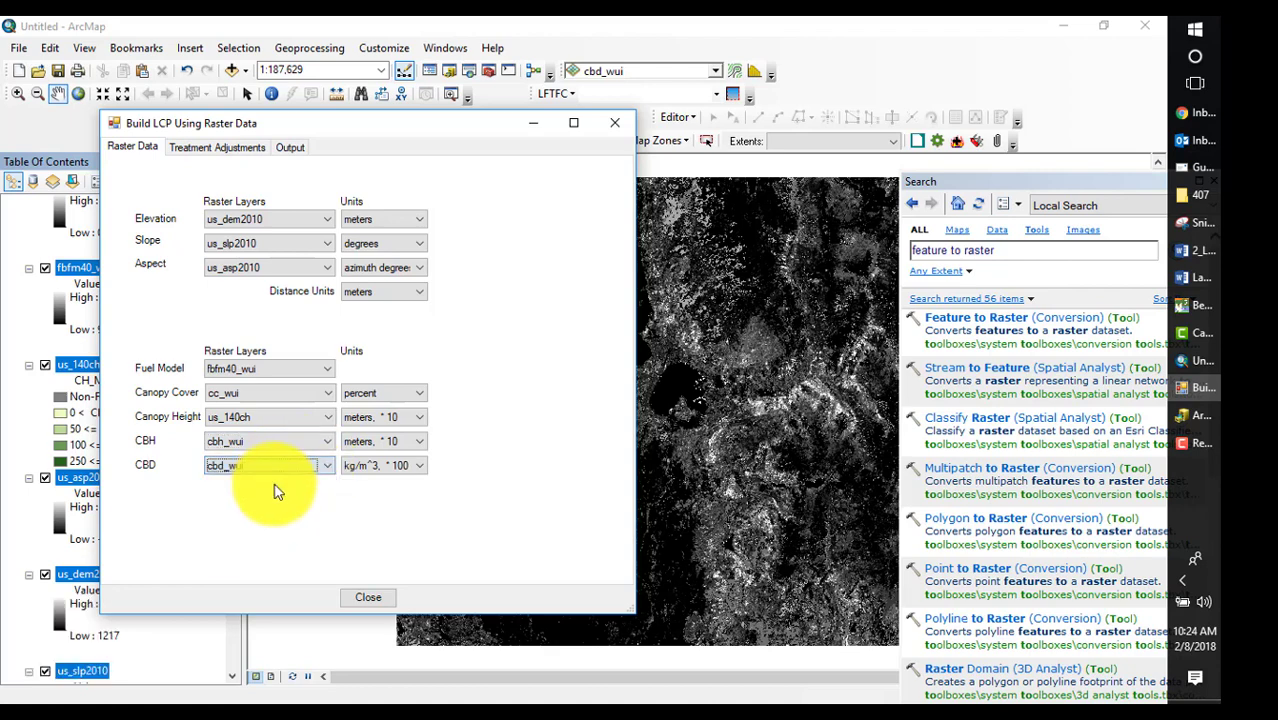
- Build the WUI landscape with the default extent as BBB_wui.lcp in LANDFIRE_wui.gdb
click(252, 147)
click(289, 147)
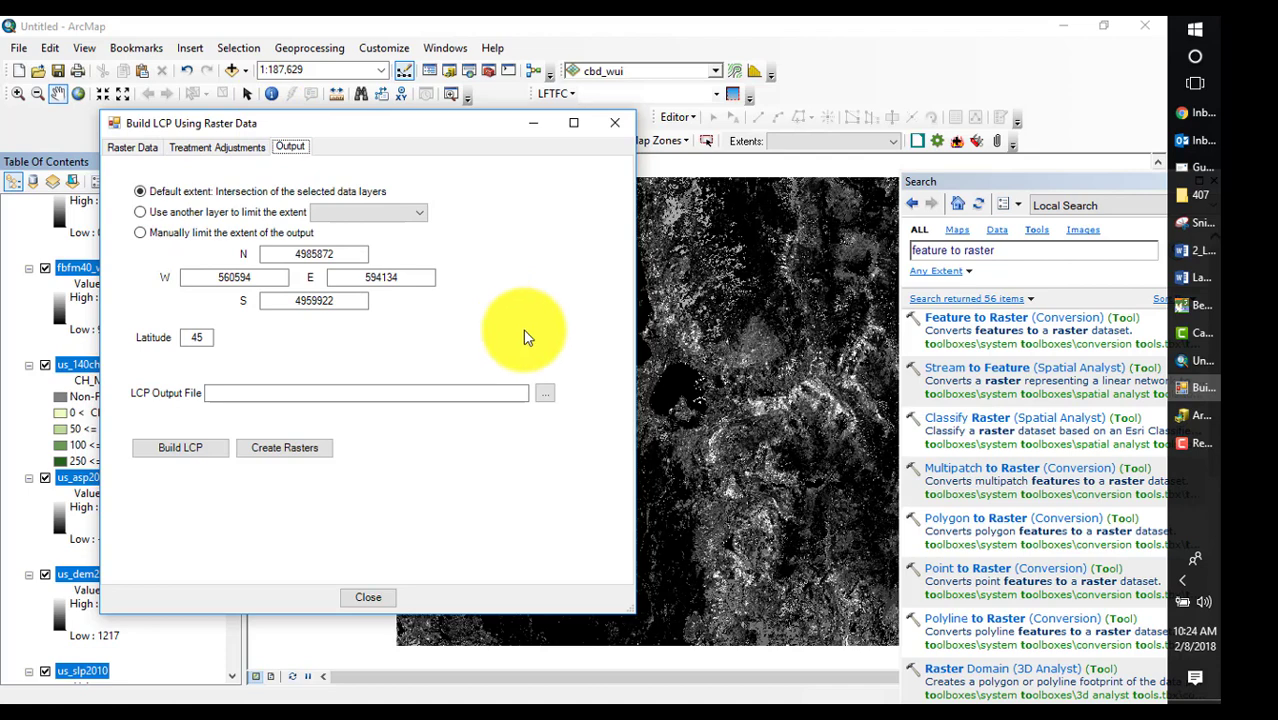
click(545, 393)
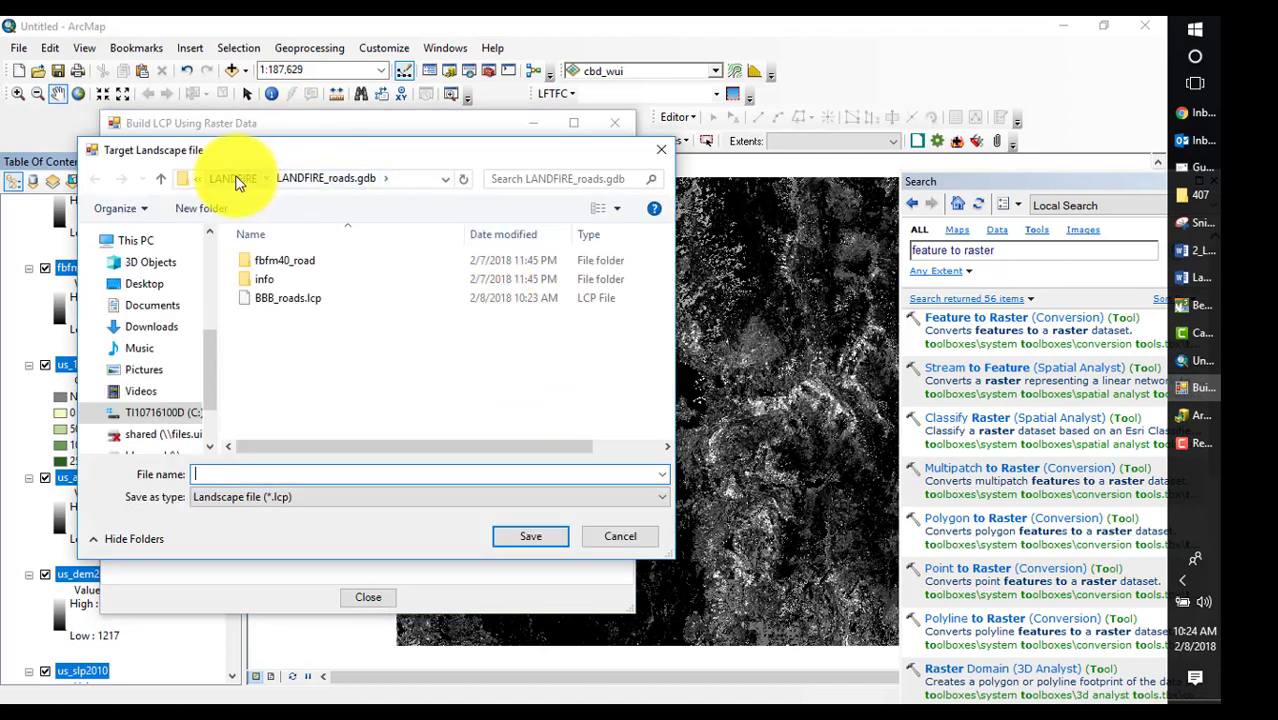
click(237, 181)
double_click(306, 347)
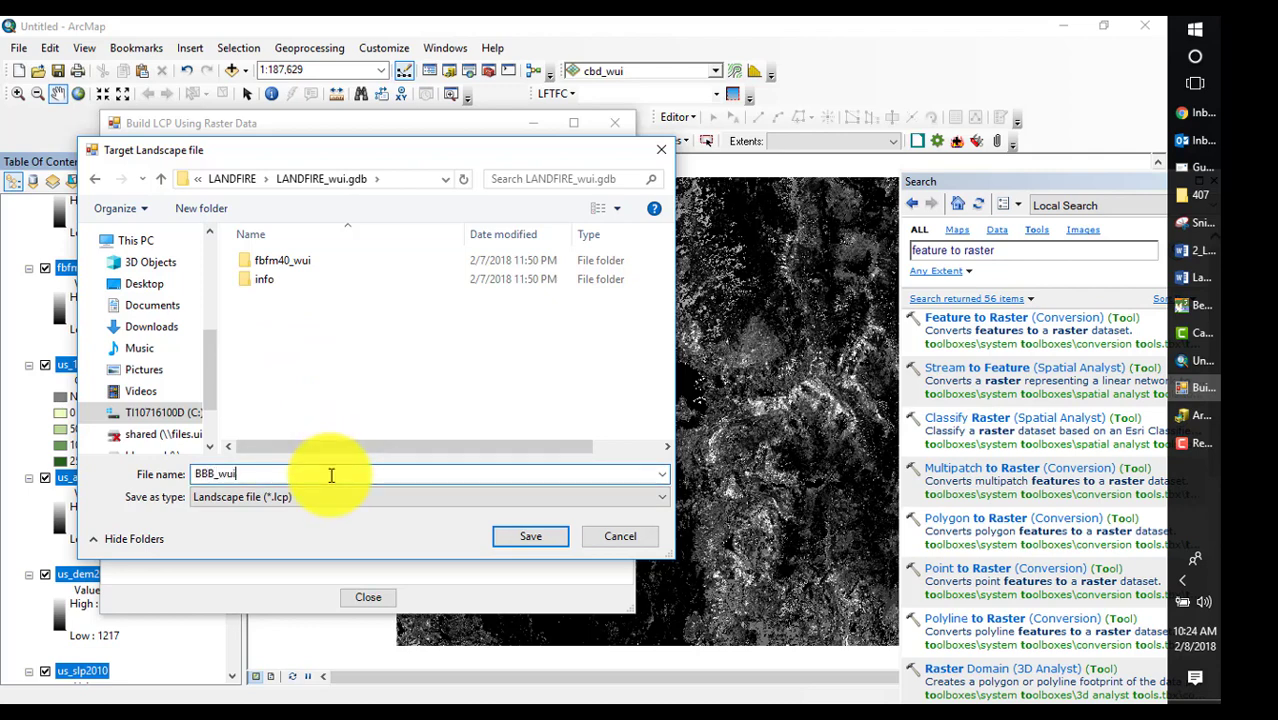
click(553, 542)
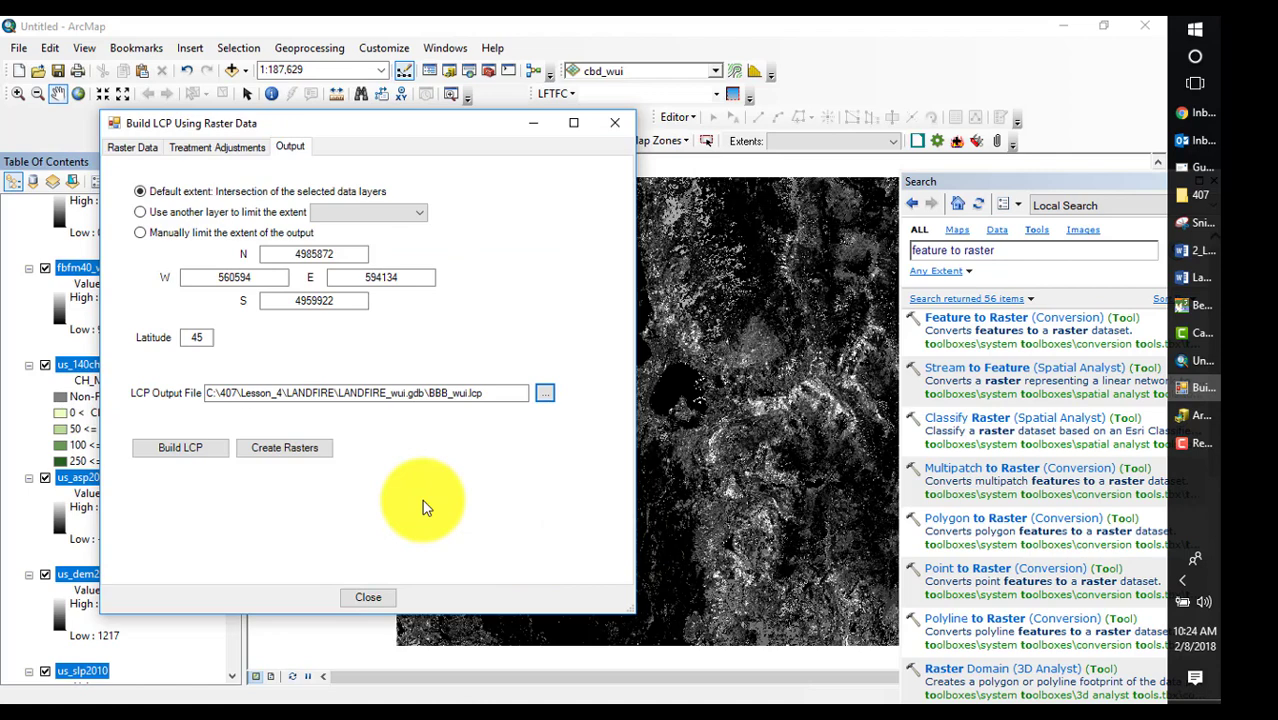
click(191, 448)
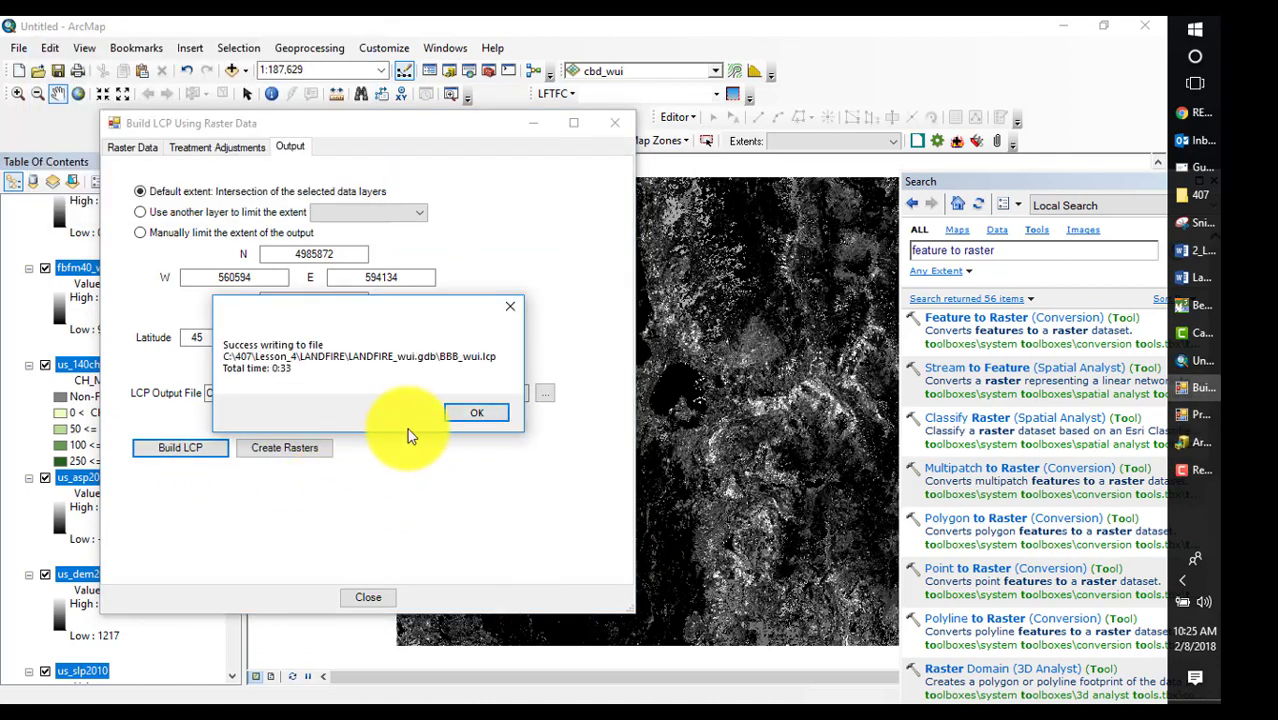
click(491, 419)
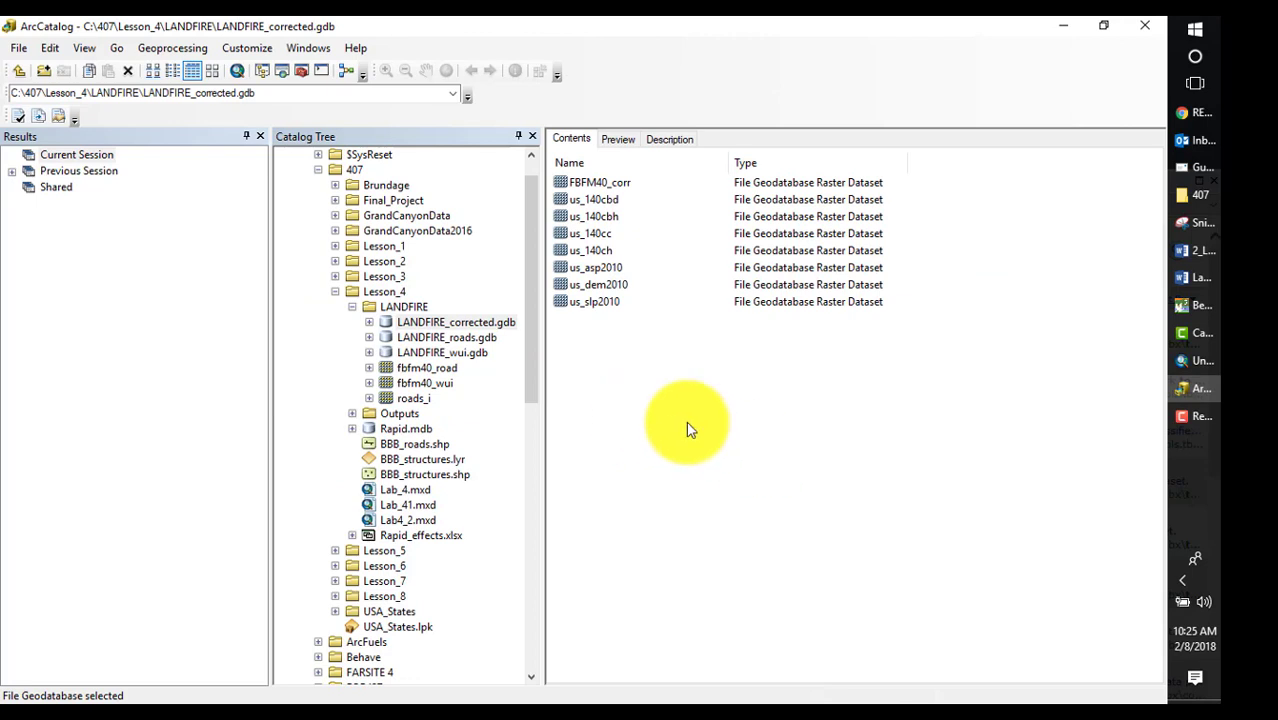
- In ArcCatalog, refresh the LANDFIRE folder and examine the contents of the corrected, roads and WUI geodatabases
click(369, 322)
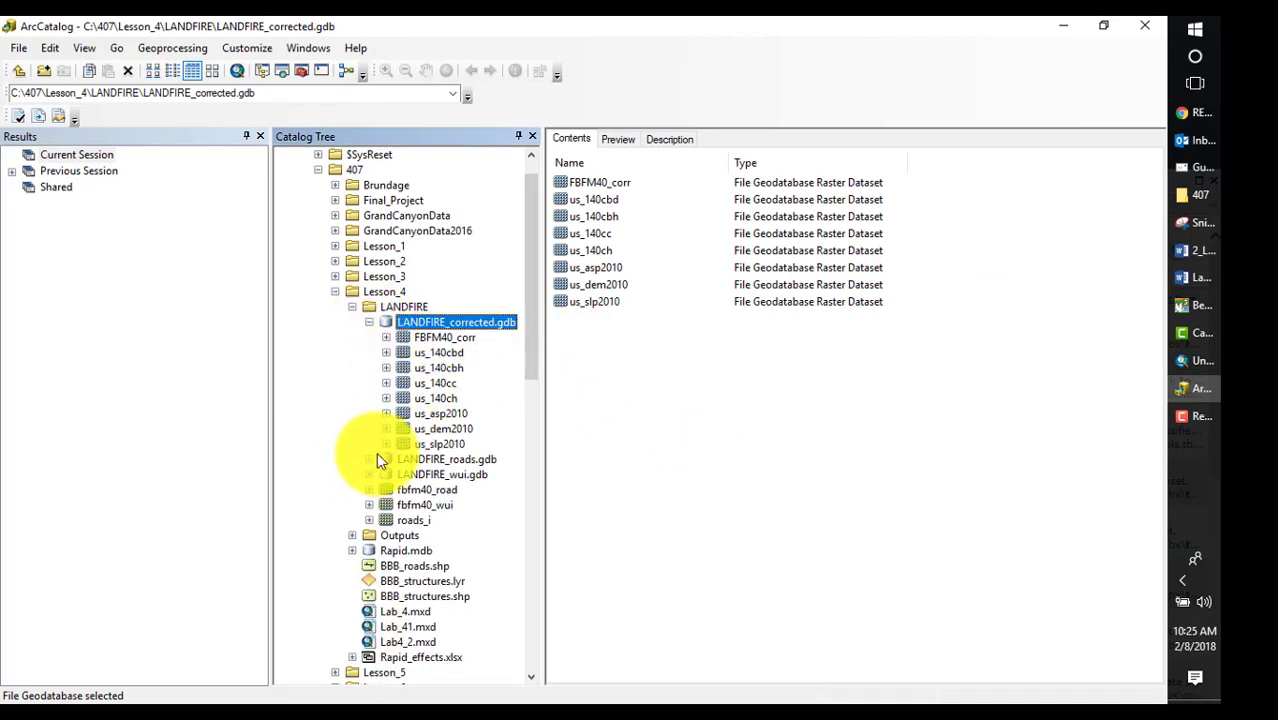
right_click(398, 305)
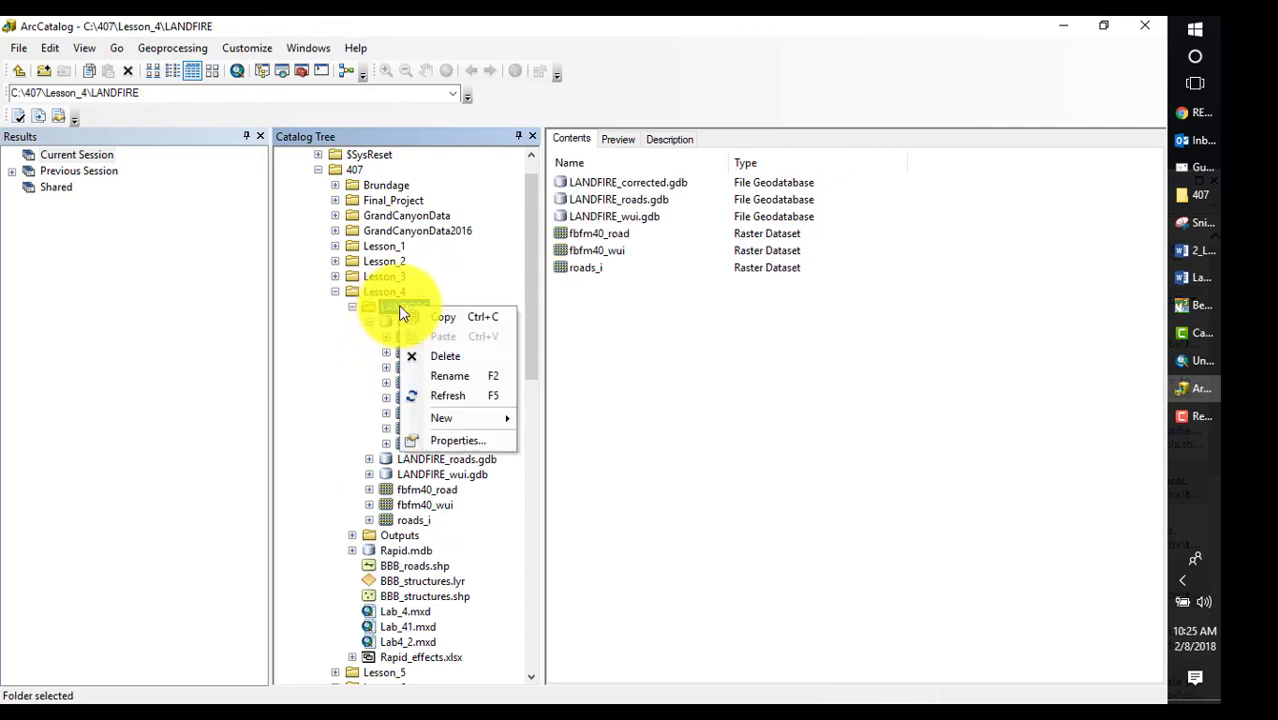
click(464, 397)
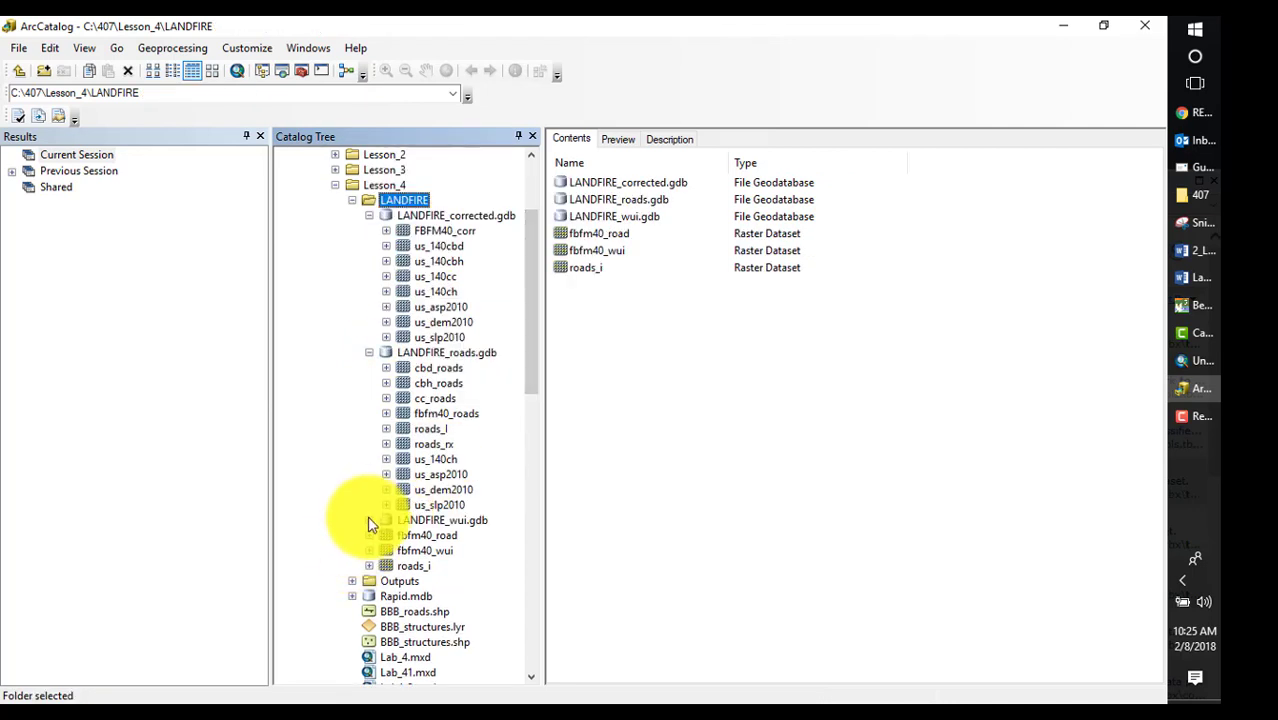
click(369, 520)
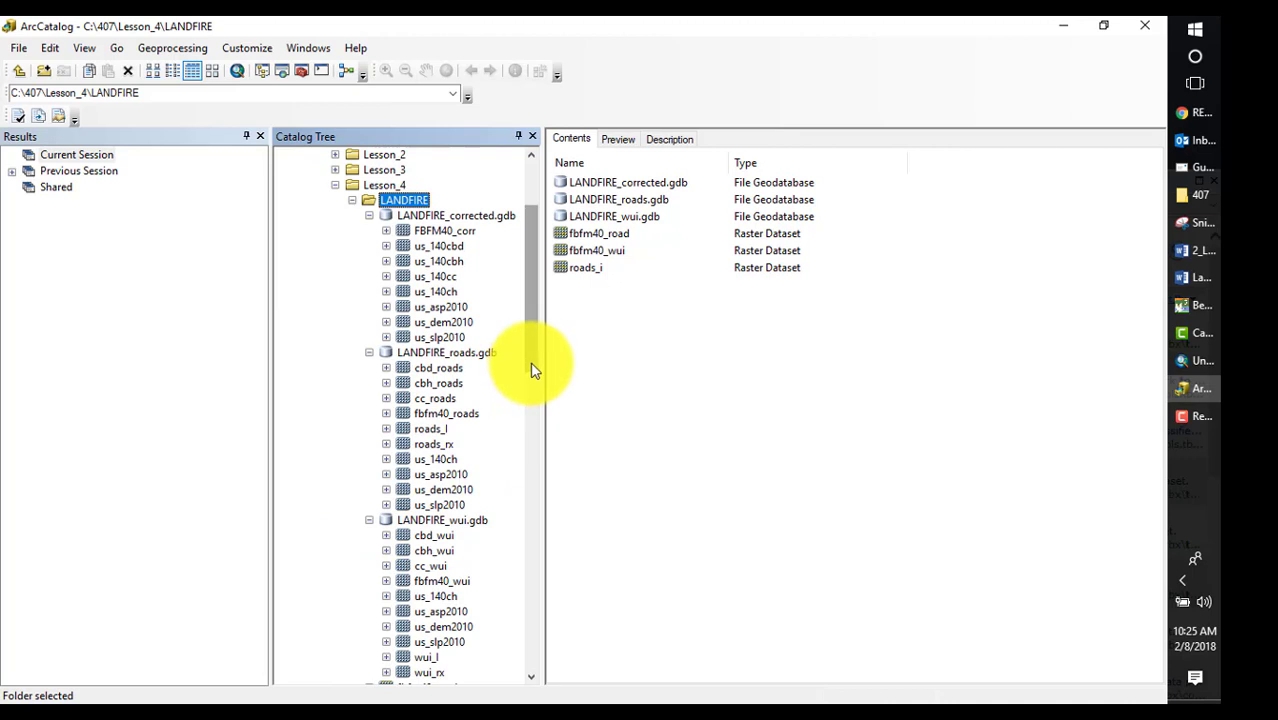
drag(533, 369, 535, 379)
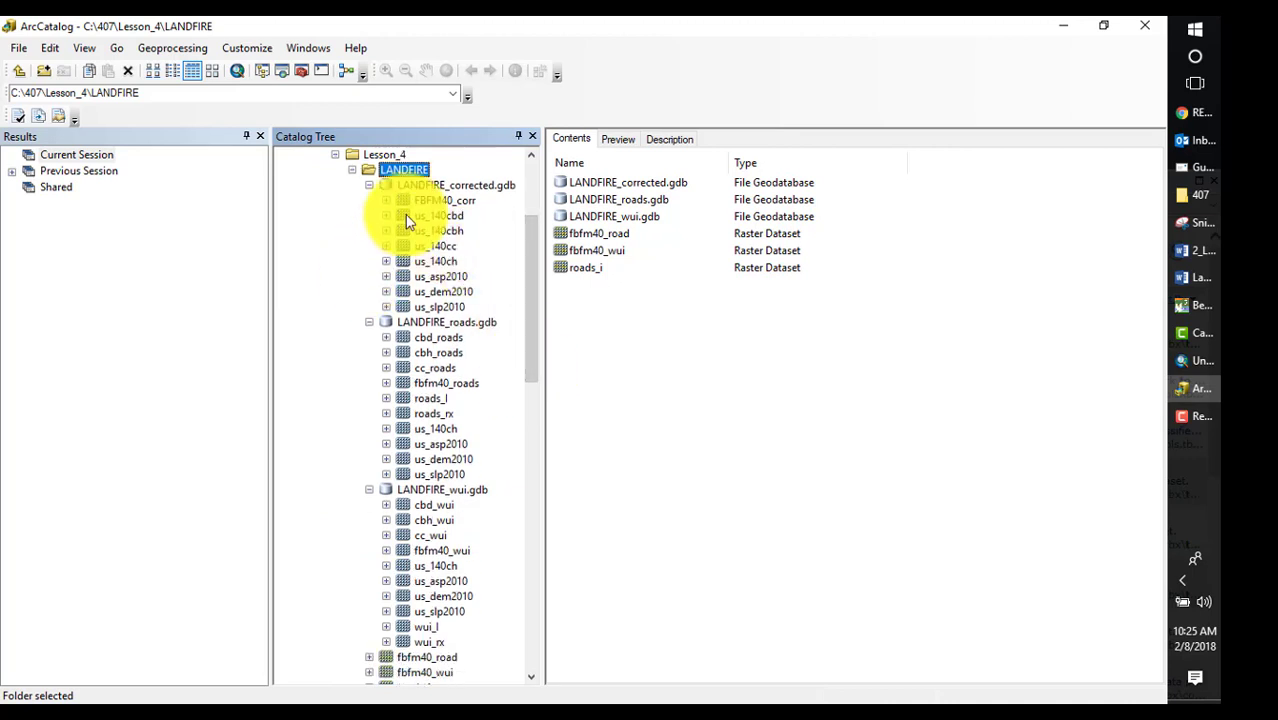